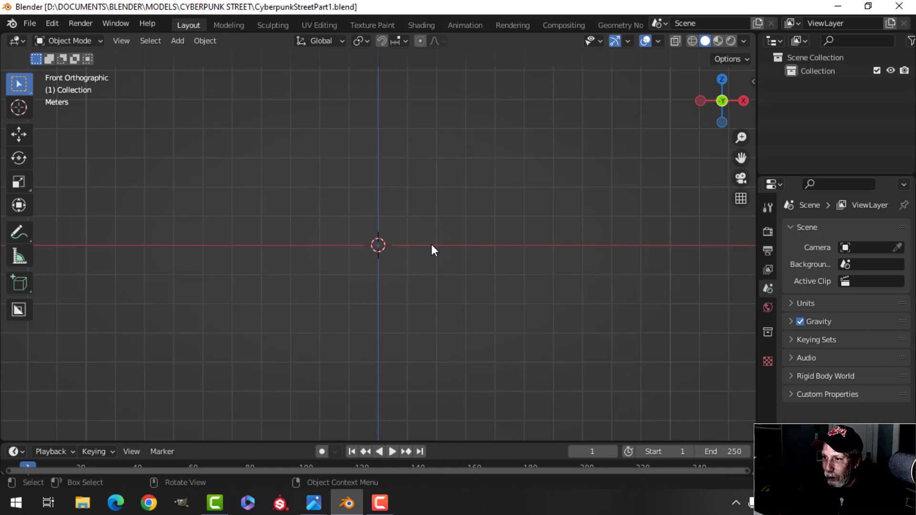
# Add a plane mesh and rotate its geometry 90 degrees about the X axis so it stands upright.
pyautogui.hotkey('shift', 'a')
pyautogui.moveTo(383, 200)
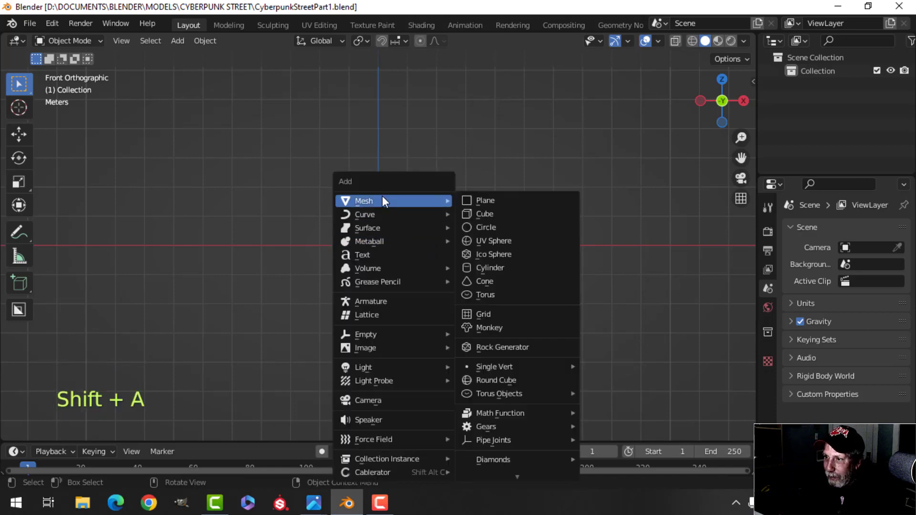
pyautogui.click(481, 199)
pyautogui.press('Tab')
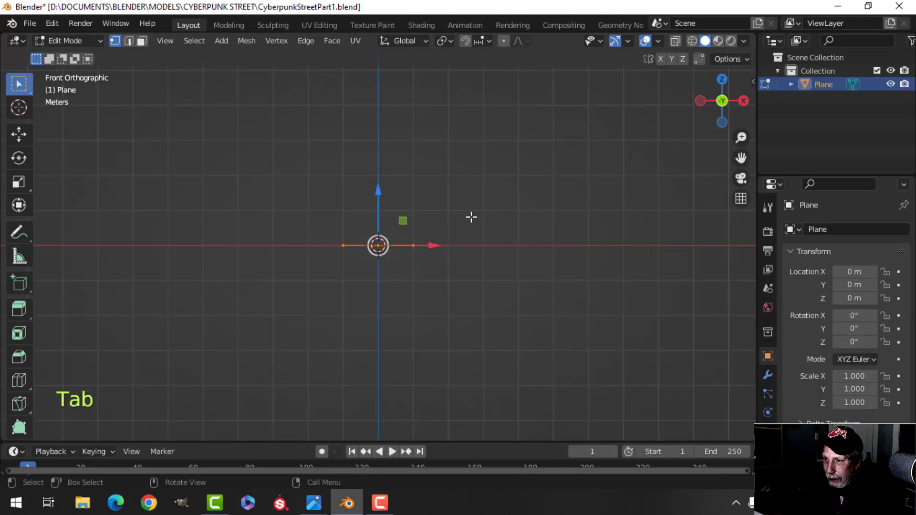
pyautogui.press('r')
pyautogui.press('x')
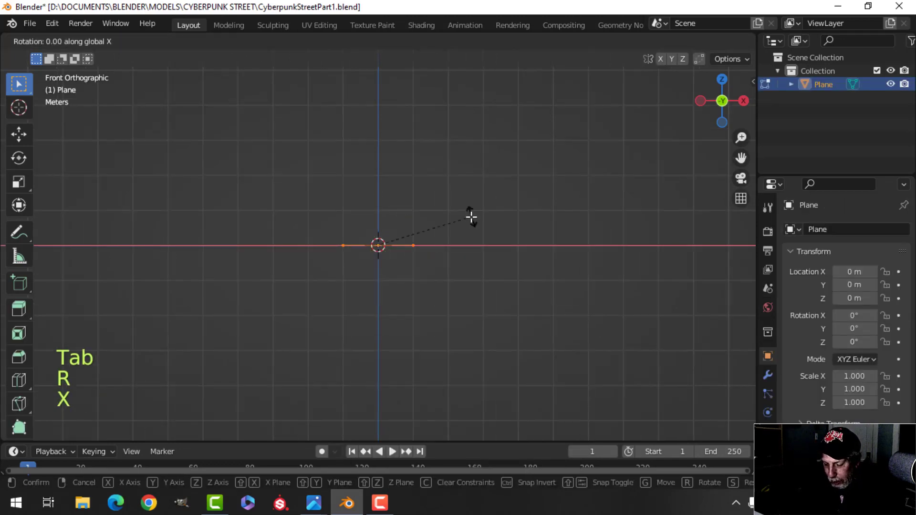
pyautogui.press('9')
pyautogui.press('0')
pyautogui.click(471, 217)
# Scale the plane's geometry by 2 and raise it until its lower edge sits on the ground line at the origin.
pyautogui.press('s')
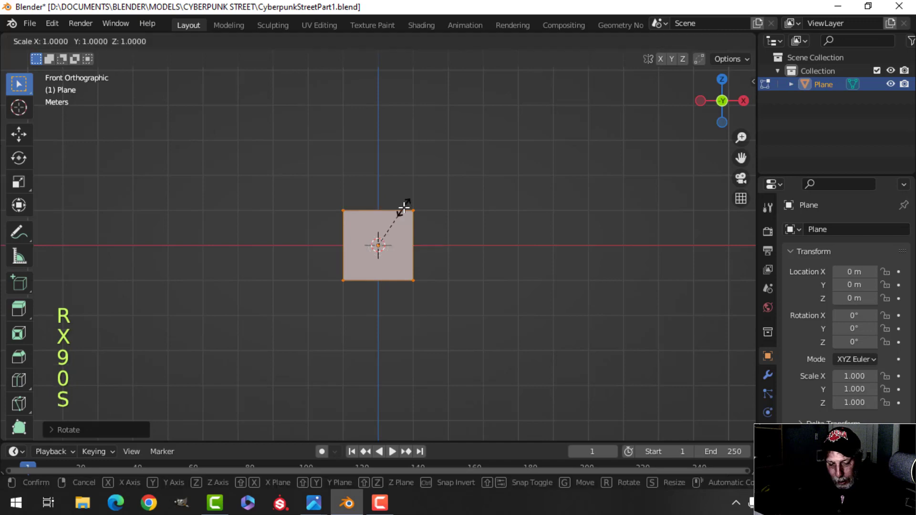
pyautogui.press('2')
pyautogui.click(403, 203)
pyautogui.keyDown('ctrl'); pyautogui.moveTo(384, 181); pyautogui.dragTo(380, 119); pyautogui.keyUp('ctrl')
pyautogui.scroll(-2, 478, 161)
pyautogui.keyDown('shift'); pyautogui.moveTo(479, 162); pyautogui.dragTo(479, 178, button='middle'); pyautogui.keyUp('shift')
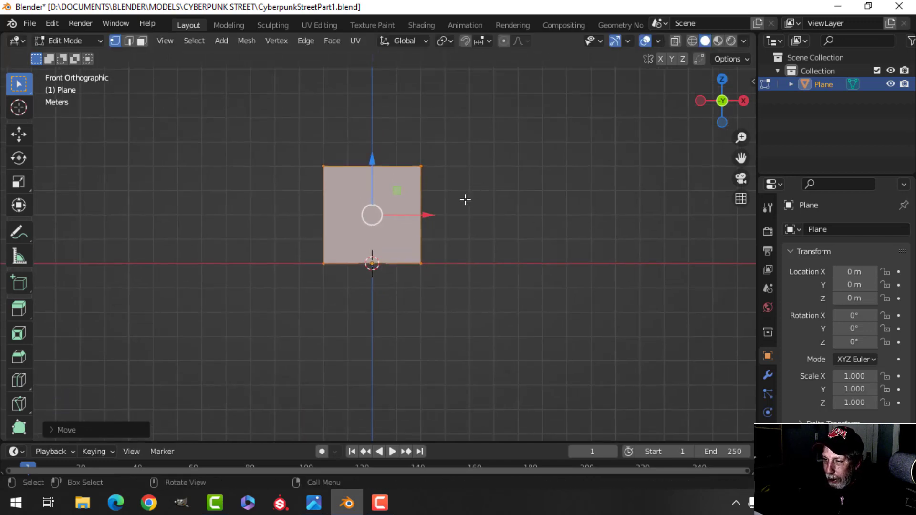
pyautogui.scroll(1, 461, 208)
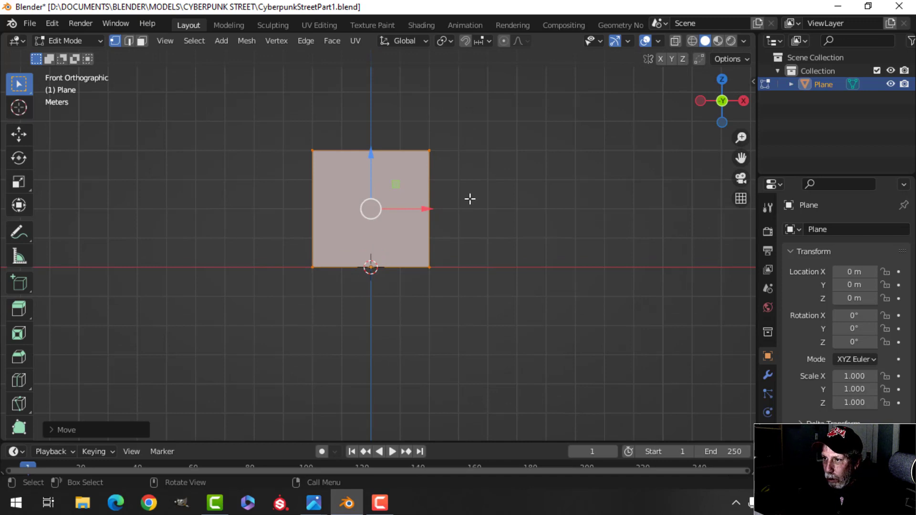
pyautogui.scroll(-1, 470, 199)
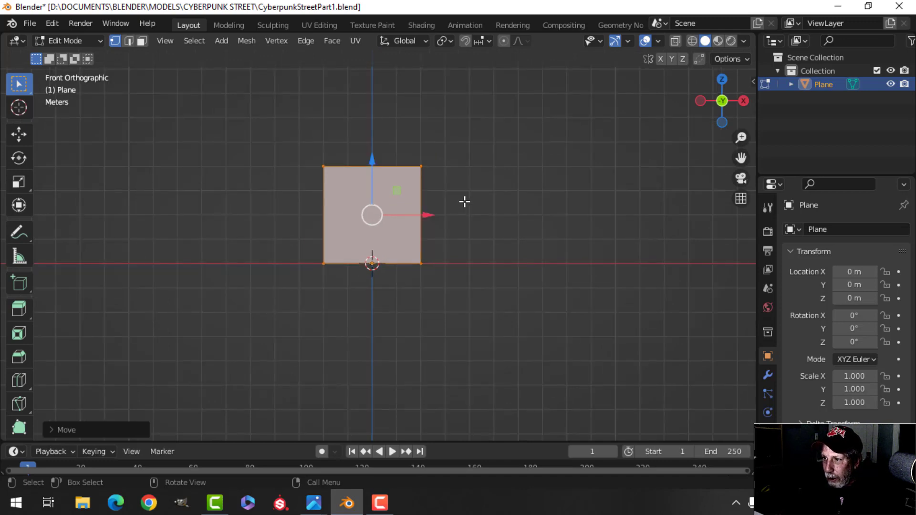
pyautogui.scroll(1, 464, 201)
# Duplicate the wall plane's right vertical edge and move the copy a short distance outward along X.
pyautogui.click(433, 144)
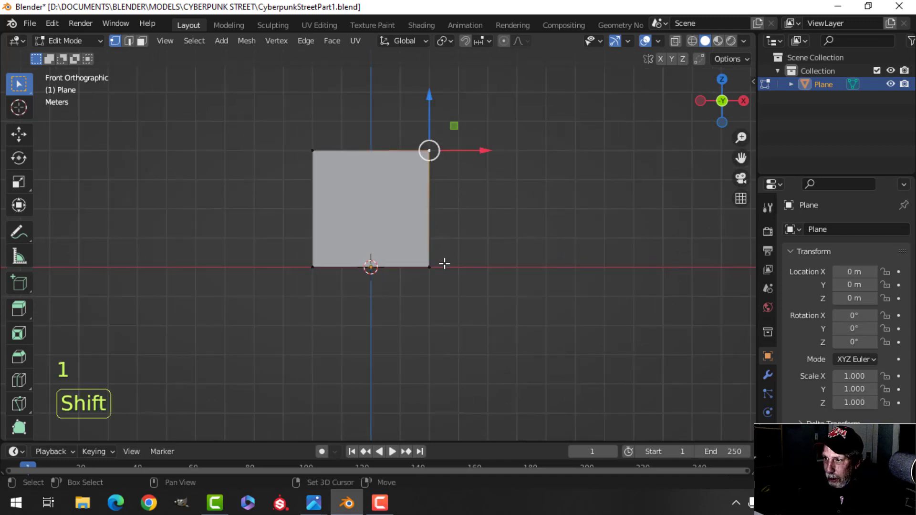
pyautogui.keyDown('shift'); pyautogui.click(435, 265); pyautogui.keyUp('shift')
pyautogui.keyDown('shift'); pyautogui.moveTo(496, 223); pyautogui.dragTo(450, 220, button='middle'); pyautogui.keyUp('shift')
pyautogui.scroll(1, 448, 222)
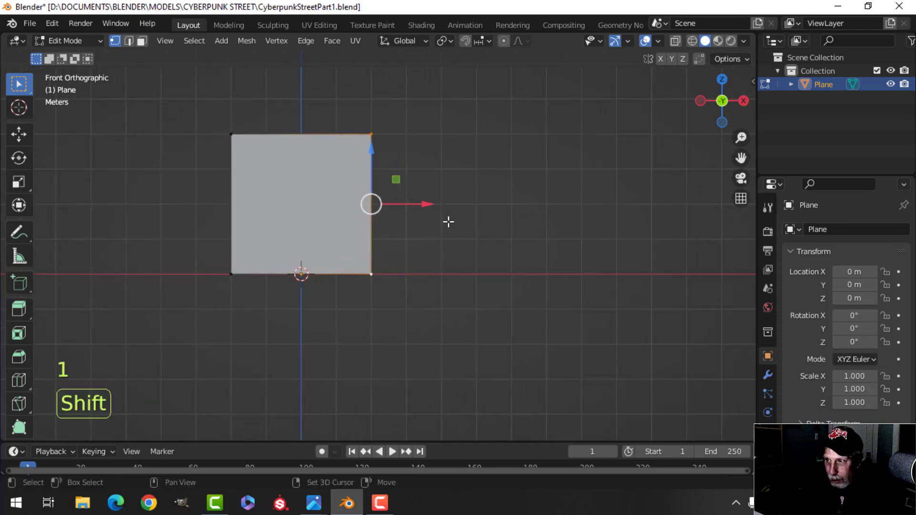
pyautogui.hotkey('shift', 'd')
pyautogui.rightClick(429, 203)
pyautogui.moveTo(419, 202); pyautogui.dragTo(451, 204)
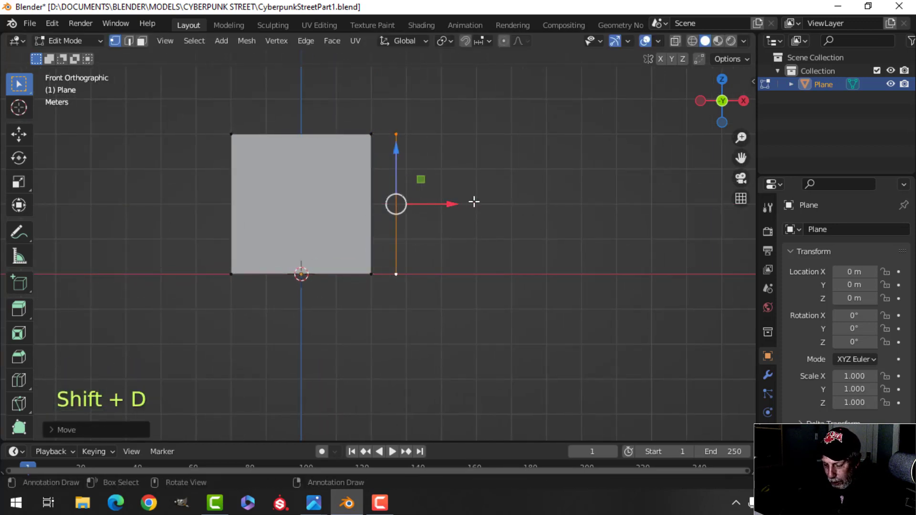
# Separate the duplicated edge into its own object and open that object for mesh editing.
pyautogui.press('p')
pyautogui.click(473, 201)
pyautogui.press('Tab')
pyautogui.click(397, 183)
pyautogui.press('Tab')
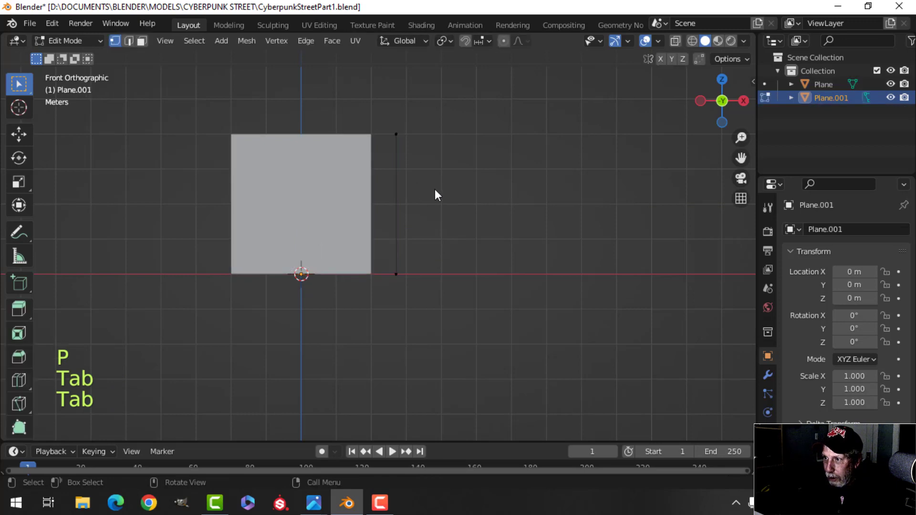
# Position the separated edge beside the wall and extrude it along X into a narrow vertical strip.
pyautogui.press('a')
pyautogui.moveTo(449, 204)
pyautogui.mouseDown()
pyautogui.moveTo(427, 203)
pyautogui.moveTo(457, 201)
pyautogui.mouseUp()
pyautogui.press('e')
# Extrude the whole strip into a box-shaped pillar and shift it in depth so it straddles the wall's edge.
pyautogui.press('a')
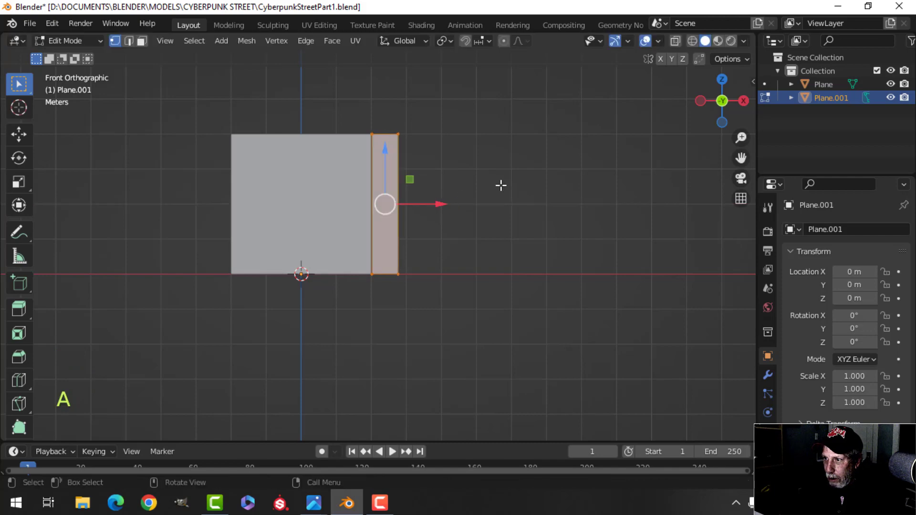
pyautogui.moveTo(501, 186); pyautogui.dragTo(403, 257, button='middle')
pyautogui.scroll(-3, 392, 233)
pyautogui.press('e')
pyautogui.click(405, 245)
pyautogui.moveTo(405, 242)
pyautogui.mouseDown()
pyautogui.moveTo(434, 241)
pyautogui.moveTo(406, 238)
pyautogui.mouseUp()
pyautogui.press('a')
pyautogui.moveTo(388, 239); pyautogui.dragTo(450, 234, button='middle')
pyautogui.press('Tab')
pyautogui.scroll(-3, 486, 224)
pyautogui.moveTo(450, 234); pyautogui.dragTo(486, 240, button='middle')
pyautogui.scroll(4, 466, 228)
pyautogui.hotkey('alt', 'a')
pyautogui.moveTo(486, 240); pyautogui.dragTo(467, 239, button='middle')
# Enable viewport cavity of type Both, with World Space valley 1.977, Screen Space ridge 1.700 and valley 1.683.
pyautogui.click(744, 40)
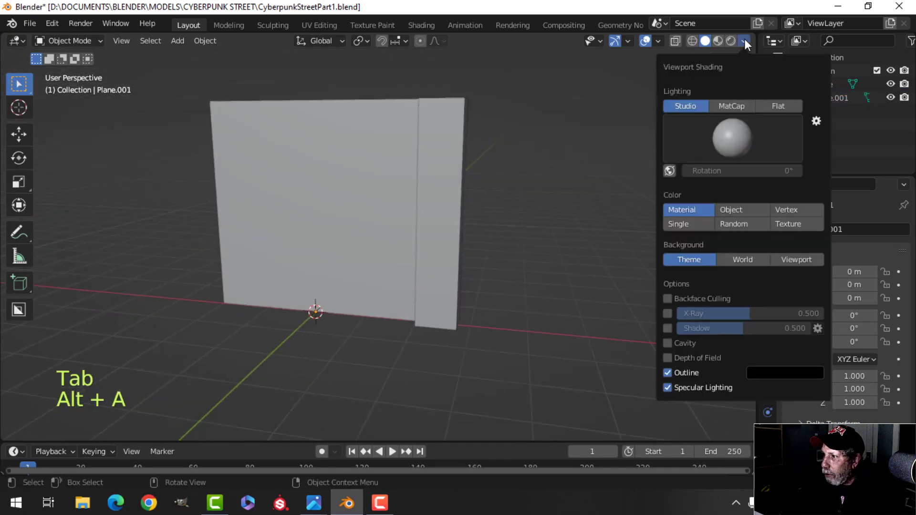
pyautogui.click(668, 343)
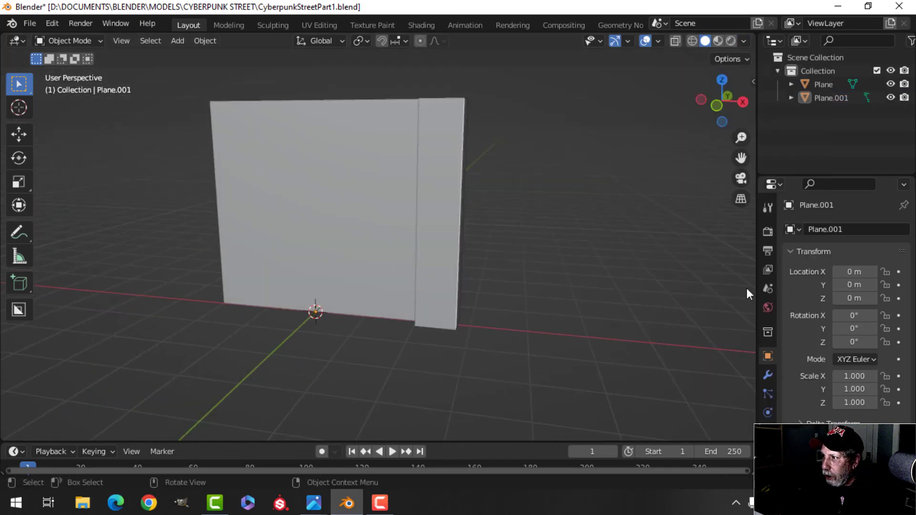
pyautogui.click(744, 41)
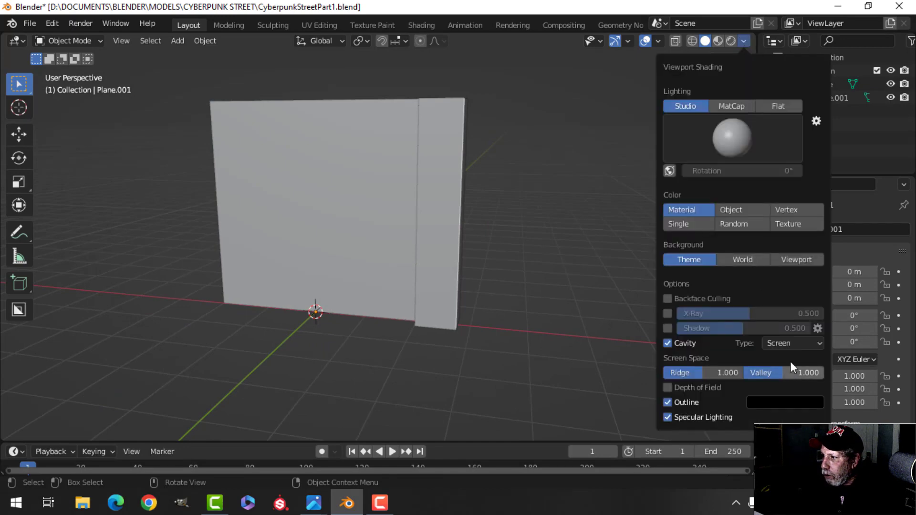
pyautogui.click(792, 343)
pyautogui.click(763, 387)
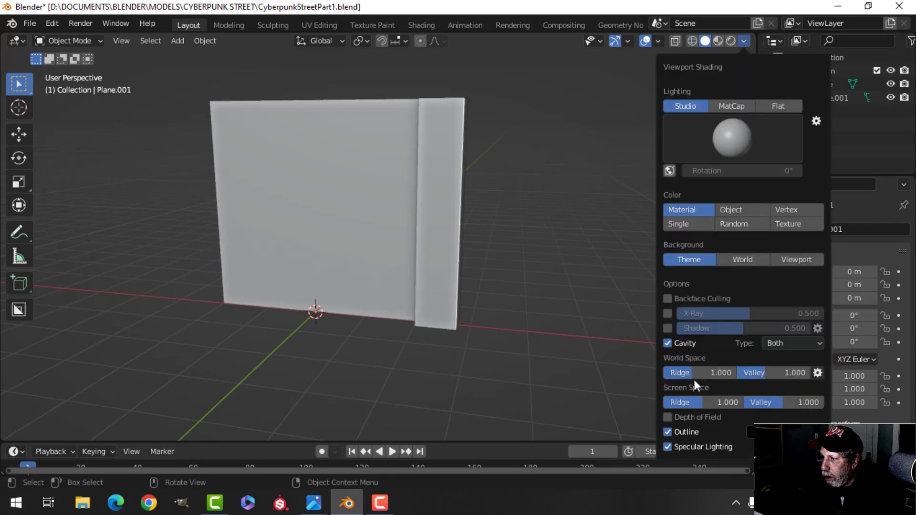
pyautogui.moveTo(698, 402); pyautogui.dragTo(723, 402)
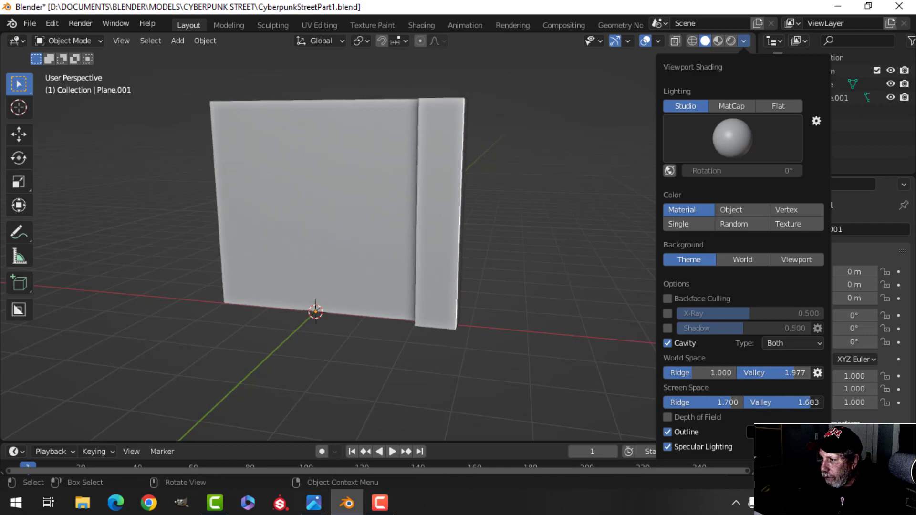
# Switch the viewport's solid lighting to MatCap.
pyautogui.click(735, 107)
pyautogui.scroll(2, 501, 177)
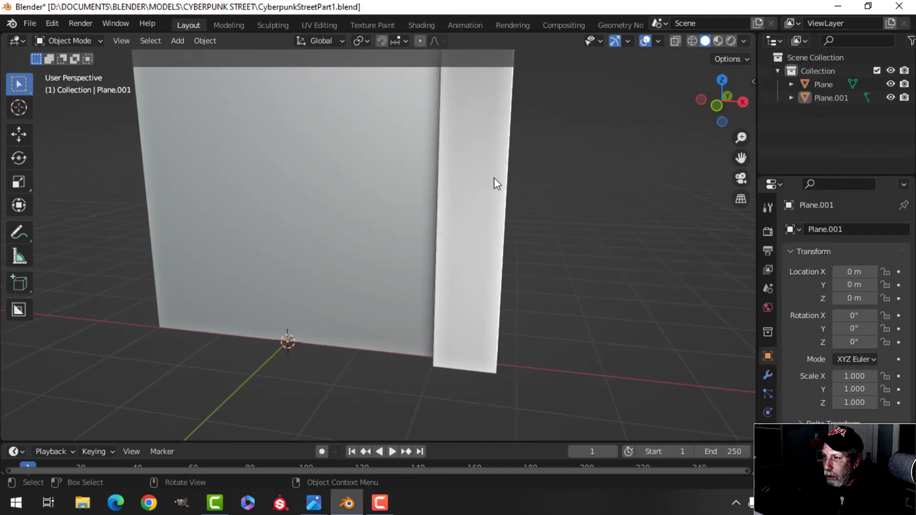
pyautogui.moveTo(494, 178)
pyautogui.mouseDown(button='middle')
pyautogui.moveTo(455, 223)
pyautogui.moveTo(466, 238)
pyautogui.moveTo(408, 219)
pyautogui.mouseUp(button='middle')
pyautogui.scroll(-2, 431, 238)
pyautogui.hotkey('alt', 'a')
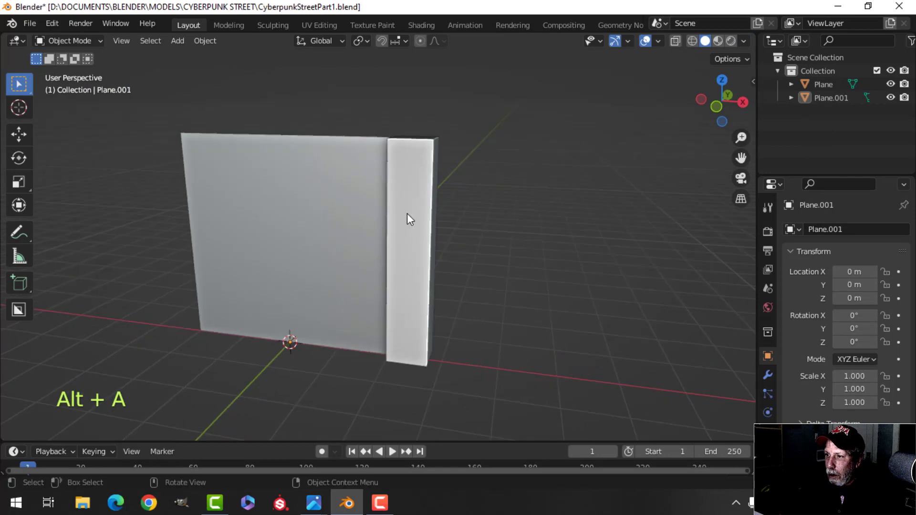
# Add a Mirror modifier on the X axis to the pillar to place a matching pillar at the wall's other end.
pyautogui.click(409, 219)
pyautogui.click(767, 375)
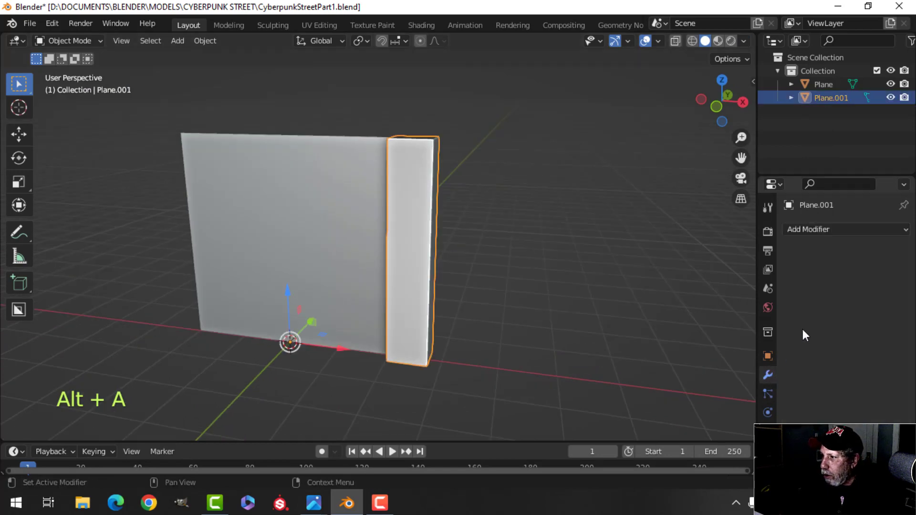
pyautogui.click(809, 231)
pyautogui.click(658, 383)
pyautogui.keyDown('shift'); pyautogui.moveTo(416, 266); pyautogui.dragTo(455, 266, button='middle'); pyautogui.keyUp('shift')
pyautogui.moveTo(455, 266); pyautogui.dragTo(416, 280, button='middle')
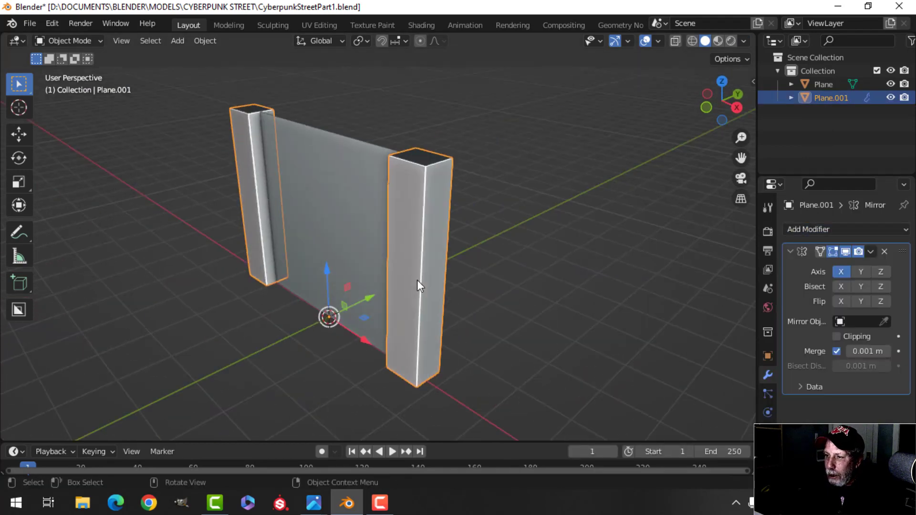
pyautogui.scroll(4, 417, 280)
pyautogui.keyDown('shift'); pyautogui.moveTo(387, 310); pyautogui.dragTo(428, 295, button='middle'); pyautogui.keyUp('shift')
pyautogui.scroll(-5, 428, 302)
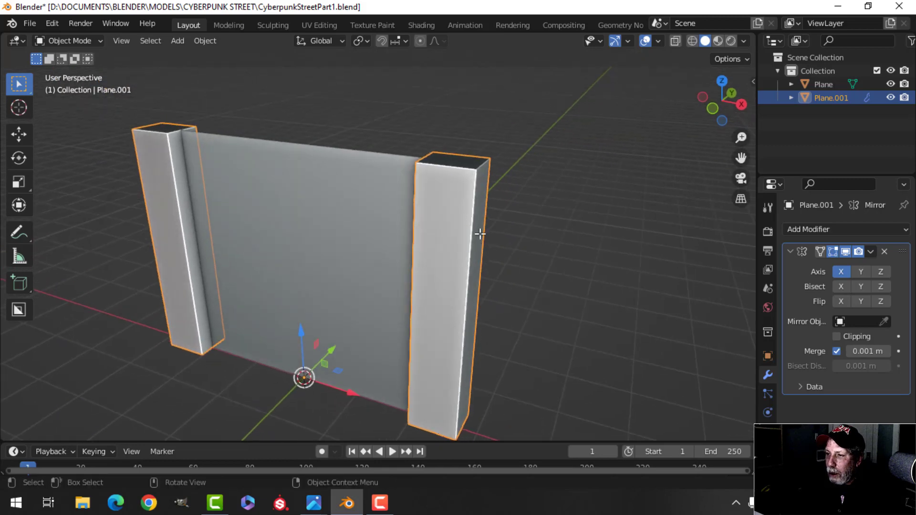
# Raise the pillar's top face slightly above the wall's upper edge.
pyautogui.press('Tab')
pyautogui.hotkey('alt', 'a')
pyautogui.press('3')
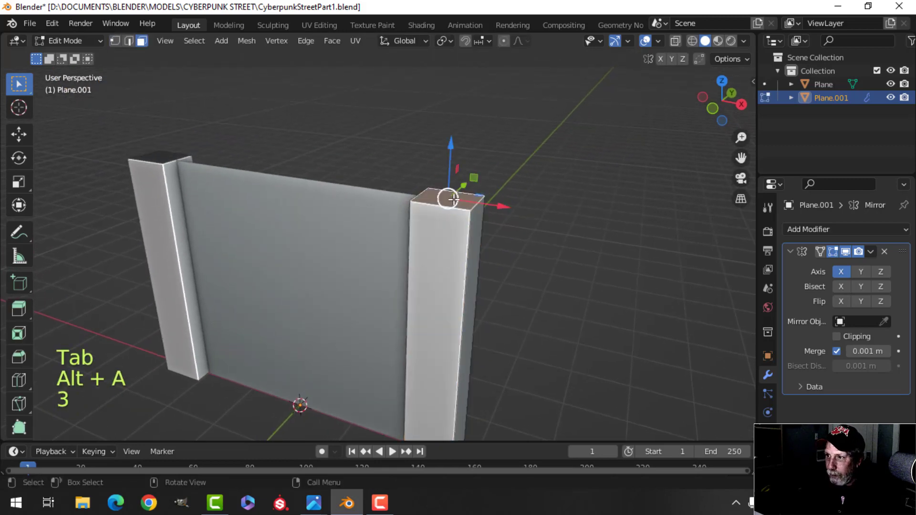
pyautogui.keyDown('shift'); pyautogui.moveTo(465, 220); pyautogui.dragTo(485, 219, button='middle'); pyautogui.keyUp('shift')
pyautogui.moveTo(475, 142); pyautogui.dragTo(478, 119)
pyautogui.scroll(-2, 495, 238)
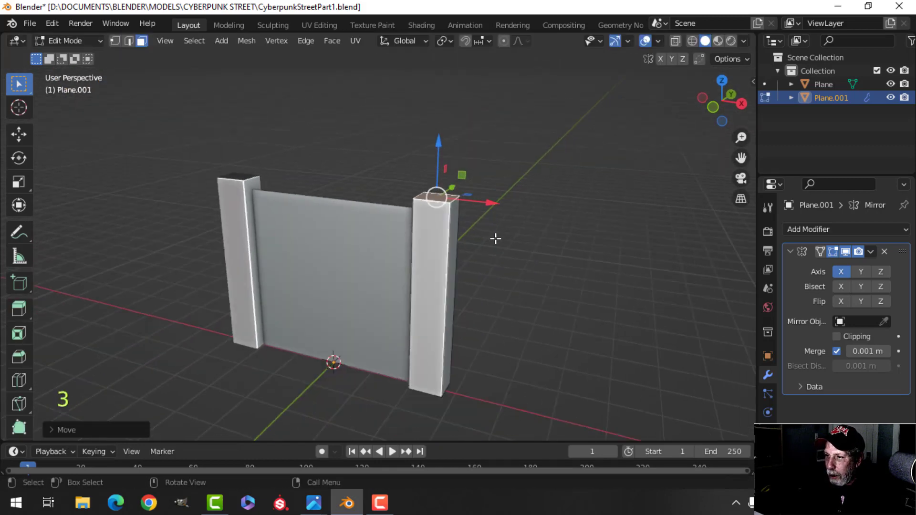
pyautogui.moveTo(495, 239); pyautogui.dragTo(501, 192, button='middle')
# Cut a horizontal edge loop around the pillar and slide it into the upper part of the shaft.
pyautogui.hotkey('ctrl', 'r')
pyautogui.click(453, 230)
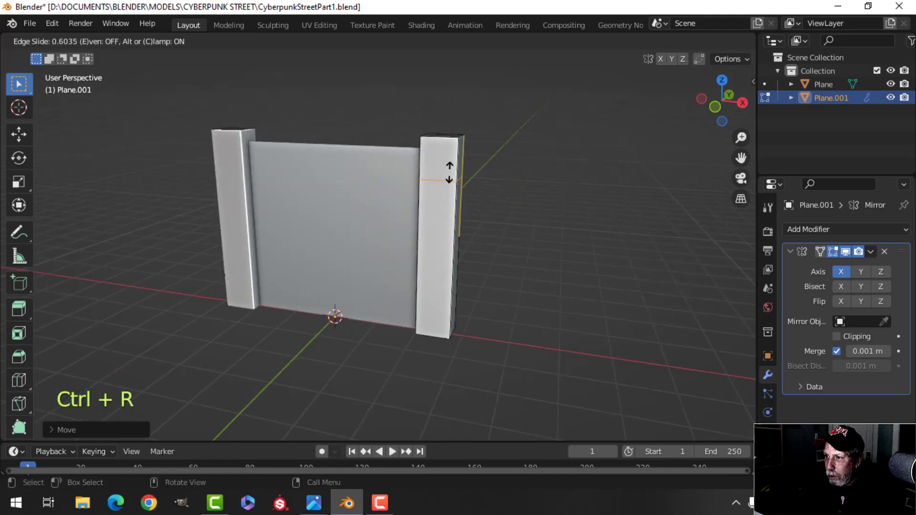
pyautogui.click(449, 164)
pyautogui.scroll(3, 514, 179)
pyautogui.moveTo(503, 217)
pyautogui.keyDown('shift'); pyautogui.mouseDown(button='middle')
pyautogui.moveTo(487, 265)
pyautogui.moveTo(469, 233)
pyautogui.moveTo(486, 224)
pyautogui.mouseUp(button='middle'); pyautogui.keyUp('shift')
pyautogui.scroll(-1, 503, 229)
# Bevel the new edge loop into three evenly spaced horizontal loops near the pillar's top.
pyautogui.hotkey('ctrl', 'b')
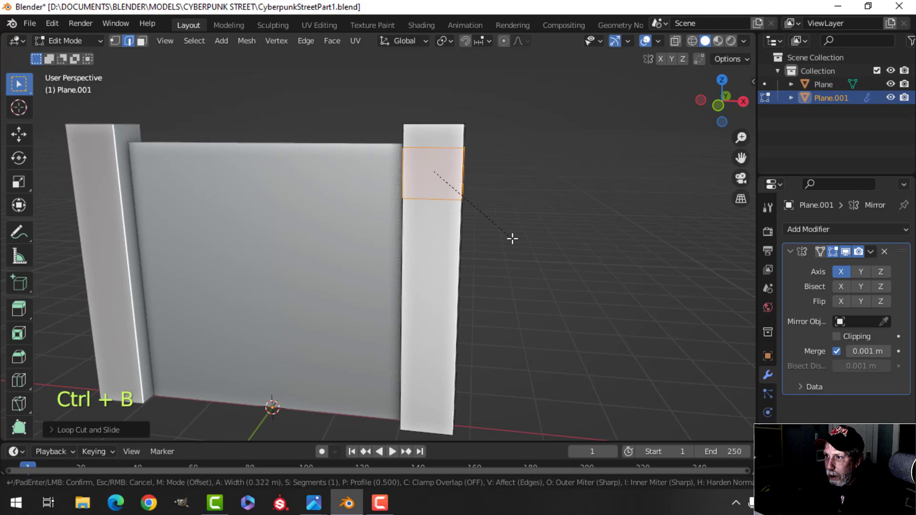
pyautogui.click(509, 242)
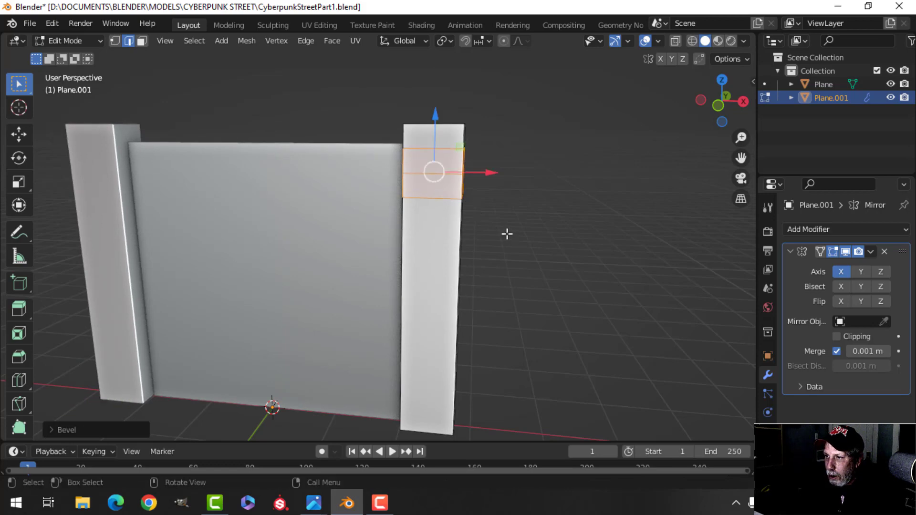
pyautogui.hotkey('alt', 'a')
pyautogui.keyDown('shift'); pyautogui.moveTo(500, 225); pyautogui.dragTo(493, 230, button='middle'); pyautogui.keyUp('shift')
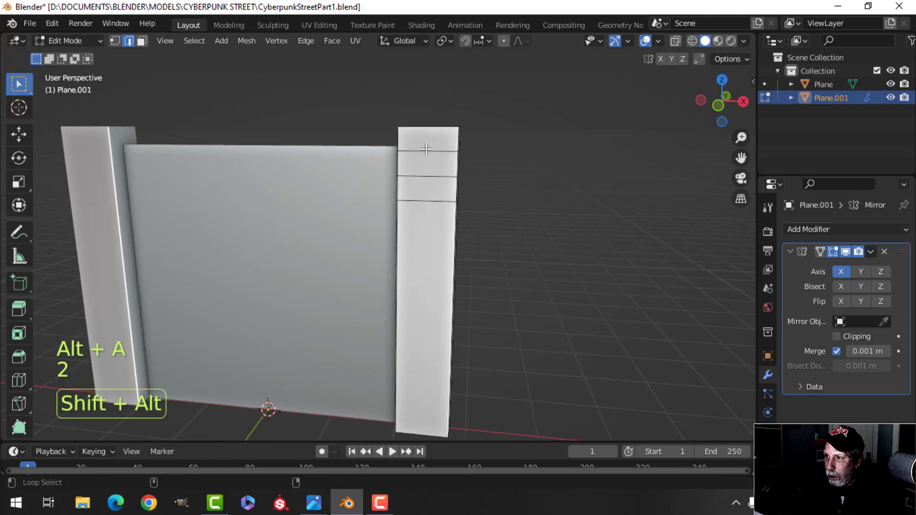
# Select the three horizontal loops near the pillar's top and bevel them into narrow bands.
pyautogui.keyDown('alt'); pyautogui.keyDown('shift'); pyautogui.click(431, 201); pyautogui.keyUp('shift'); pyautogui.keyUp('alt')
pyautogui.moveTo(431, 201); pyautogui.dragTo(484, 209, button='middle')
pyautogui.hotkey('ctrl', 'b')
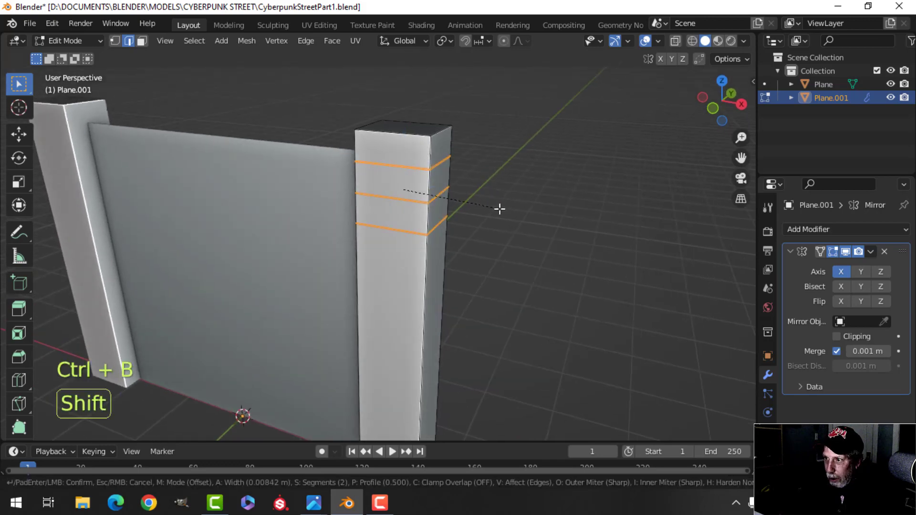
pyautogui.click(555, 226)
# Extrude the three bands in place and shrink them inward to form recessed grooves around the pillar.
pyautogui.hotkey('alt', 's')
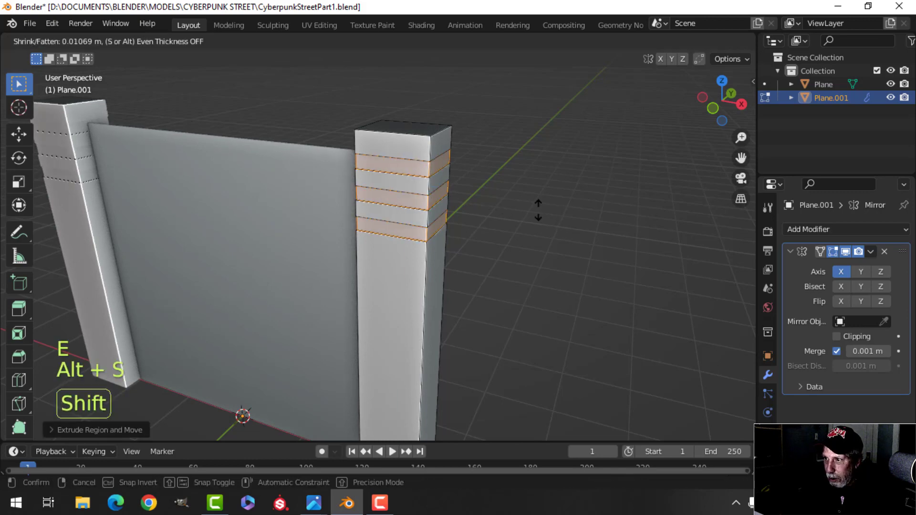
pyautogui.click(535, 191)
pyautogui.hotkey('alt', 'a')
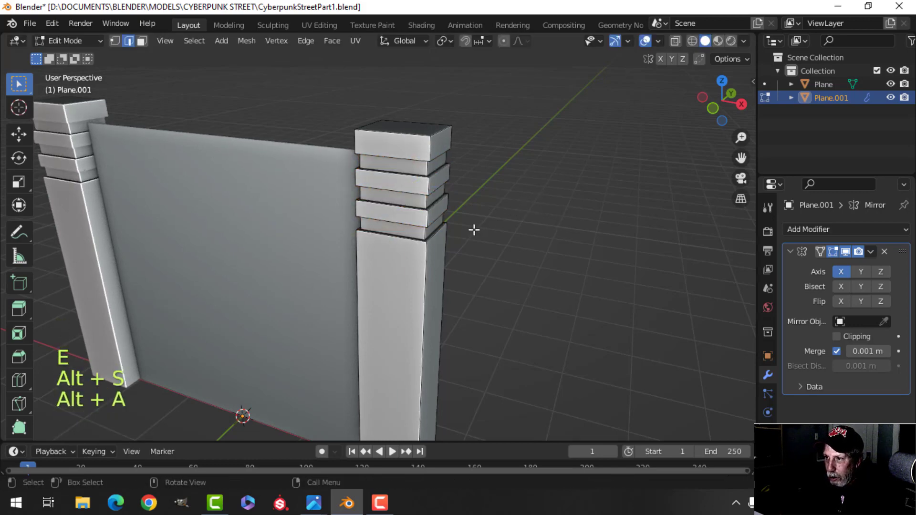
# In front wireframe view, select the pillar's grooved top section and move it up about 0.31 m.
pyautogui.moveTo(473, 230)
pyautogui.mouseDown(button='middle')
pyautogui.moveTo(493, 219)
pyautogui.moveTo(473, 225)
pyautogui.moveTo(477, 218)
pyautogui.mouseUp(button='middle')
pyautogui.scroll(-3, 492, 219)
pyautogui.press('KP_1')
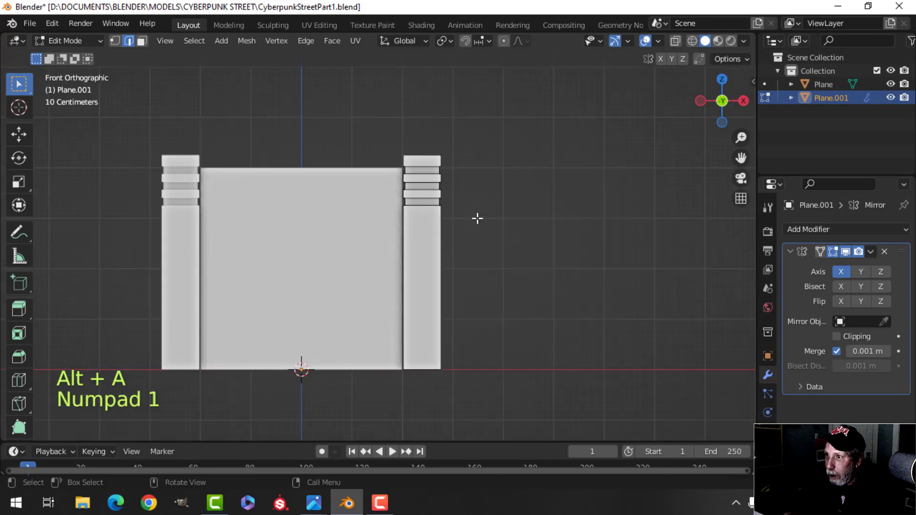
pyautogui.press('z')
pyautogui.click(393, 192)
pyautogui.press('b')
pyautogui.moveTo(384, 144); pyautogui.dragTo(456, 210)
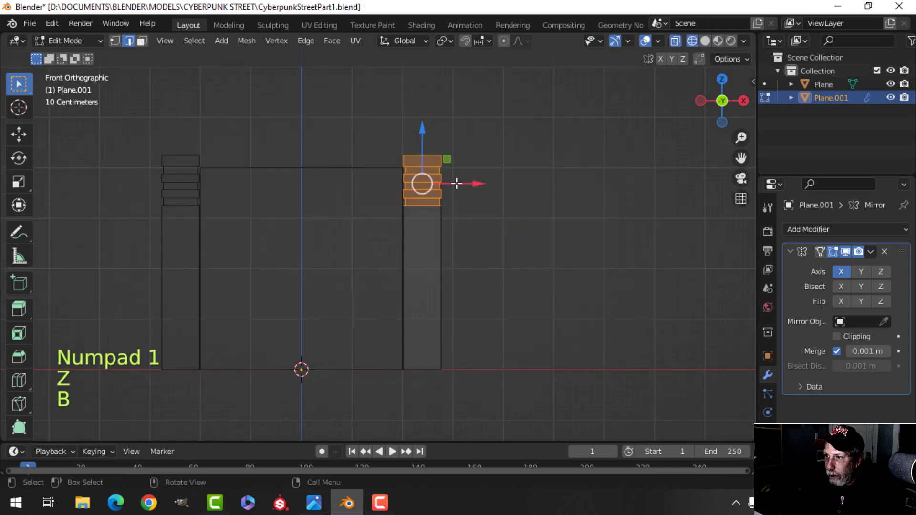
pyautogui.moveTo(426, 142); pyautogui.dragTo(424, 123)
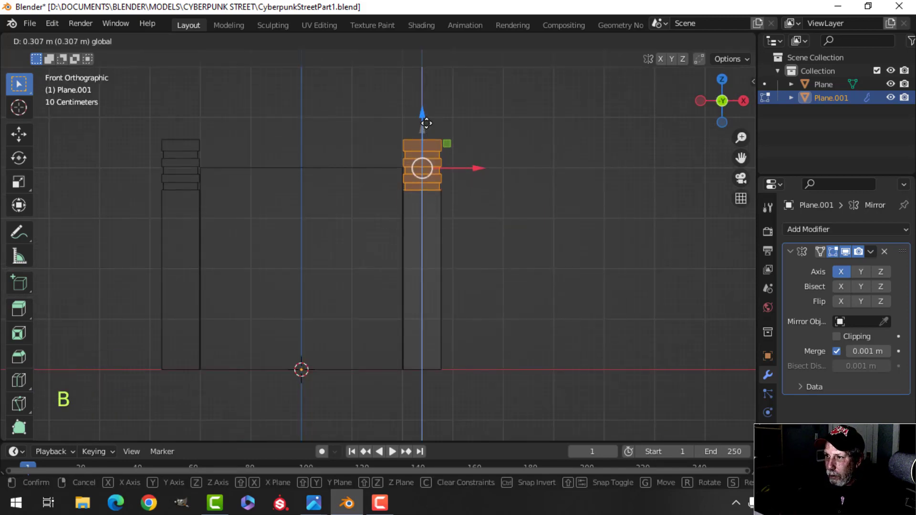
# Clear the selection, return the viewport to solid shading and leave the pillar's mesh editing.
pyautogui.hotkey('alt', 'a')
pyautogui.press('z')
pyautogui.click(537, 163)
pyautogui.moveTo(495, 213); pyautogui.dragTo(450, 231, button='middle')
pyautogui.press('Tab')
pyautogui.scroll(-3, 445, 237)
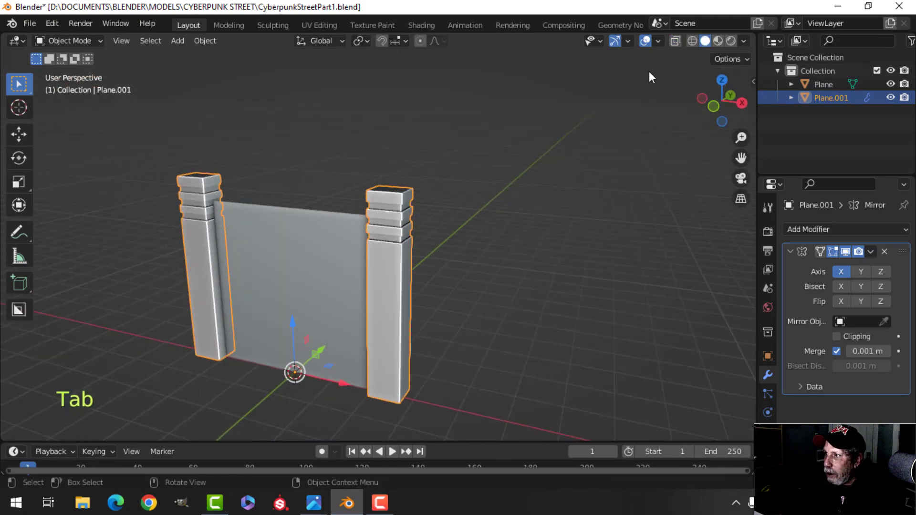
# Check the surfaces with the Face Orientation overlay and recalculate the pillars' normals to the outside.
pyautogui.click(658, 41)
pyautogui.click(607, 285)
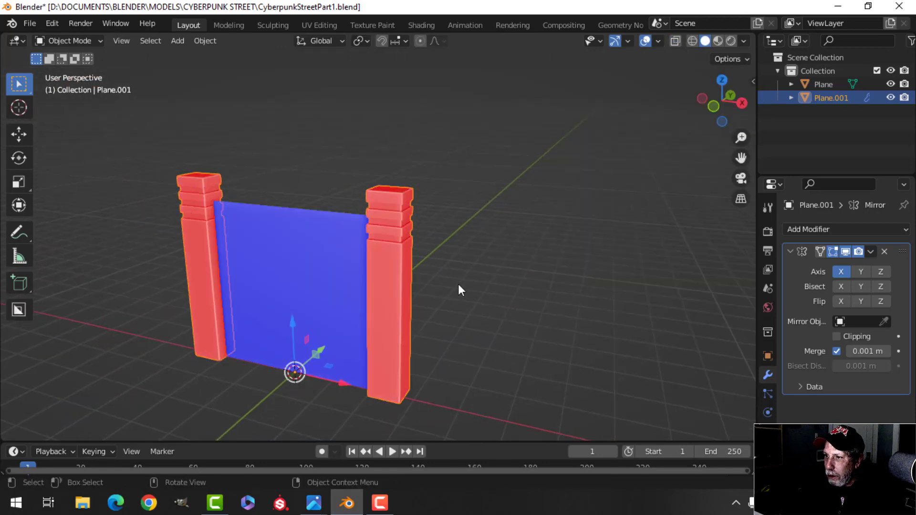
pyautogui.press('Tab')
pyautogui.press('a')
pyautogui.hotkey('alt', 'n')
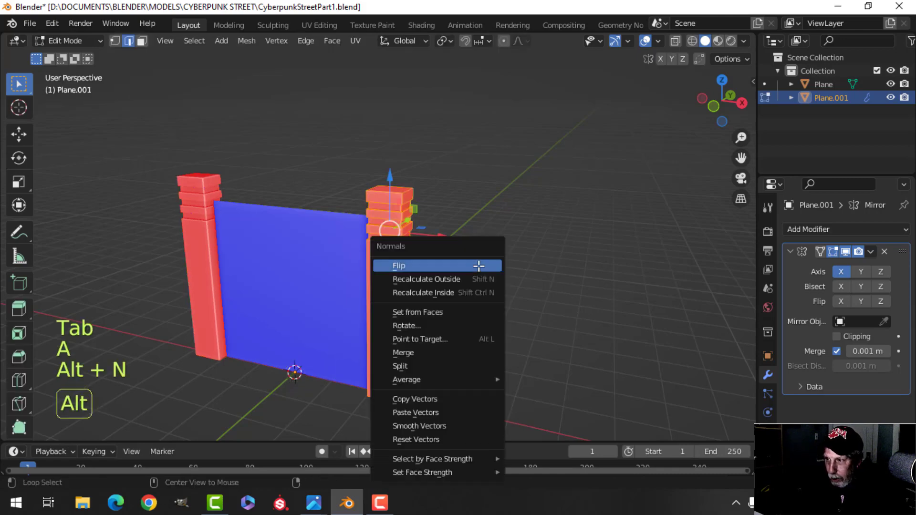
pyautogui.click(473, 279)
pyautogui.press('Tab')
pyautogui.moveTo(472, 262); pyautogui.dragTo(446, 248, button='middle')
pyautogui.hotkey('alt', 'a')
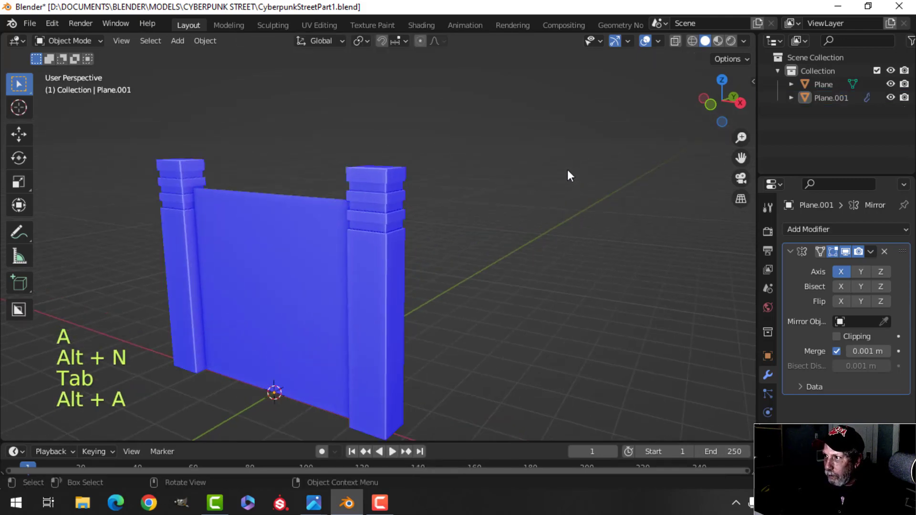
pyautogui.click(658, 41)
pyautogui.click(596, 285)
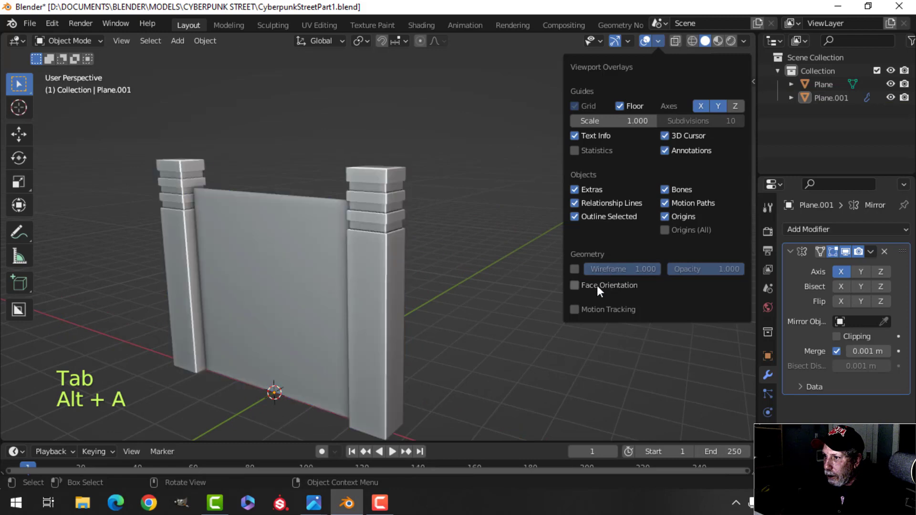
# Select the pillar's vertical corner edges, including those around the grooves, and bevel them about 0.017 m.
pyautogui.scroll(5, 452, 258)
pyautogui.moveTo(452, 259)
pyautogui.keyDown('shift'); pyautogui.mouseDown(button='middle')
pyautogui.moveTo(424, 294)
pyautogui.moveTo(424, 223)
pyautogui.moveTo(415, 280)
pyautogui.moveTo(422, 268)
pyautogui.moveTo(383, 253)
pyautogui.moveTo(303, 185)
pyautogui.moveTo(353, 186)
pyautogui.moveTo(454, 243)
pyautogui.mouseUp(button='middle'); pyautogui.keyUp('shift')
pyautogui.press('Tab')
pyautogui.hotkey('alt', 'a')
pyautogui.press('2')
pyautogui.keyDown('alt'); pyautogui.keyDown('shift'); pyautogui.click(313, 231); pyautogui.keyUp('shift'); pyautogui.keyUp('alt')
pyautogui.keyDown('alt'); pyautogui.keyDown('shift'); pyautogui.click(289, 249); pyautogui.keyUp('shift'); pyautogui.keyUp('alt')
pyautogui.keyDown('alt'); pyautogui.keyDown('shift'); pyautogui.click(306, 157); pyautogui.keyUp('shift'); pyautogui.keyUp('alt')
pyautogui.hotkey('ctrl', 'b')
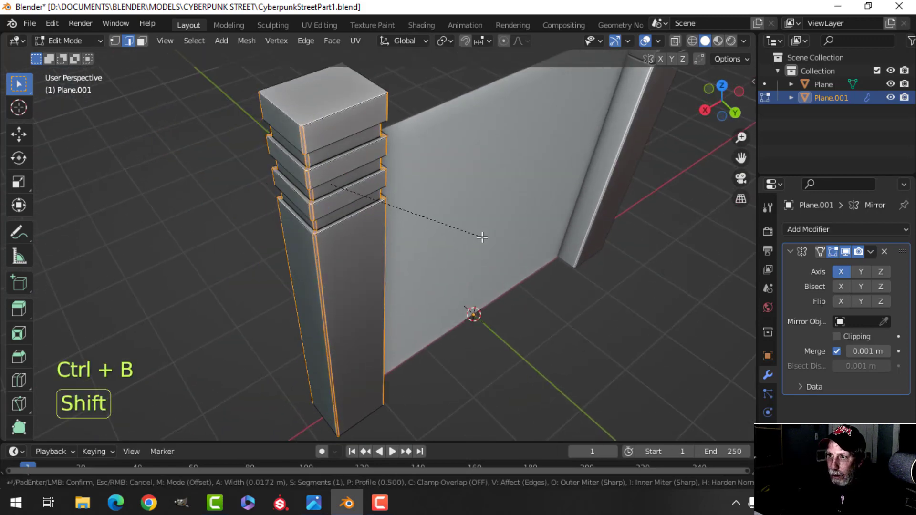
pyautogui.click(485, 237)
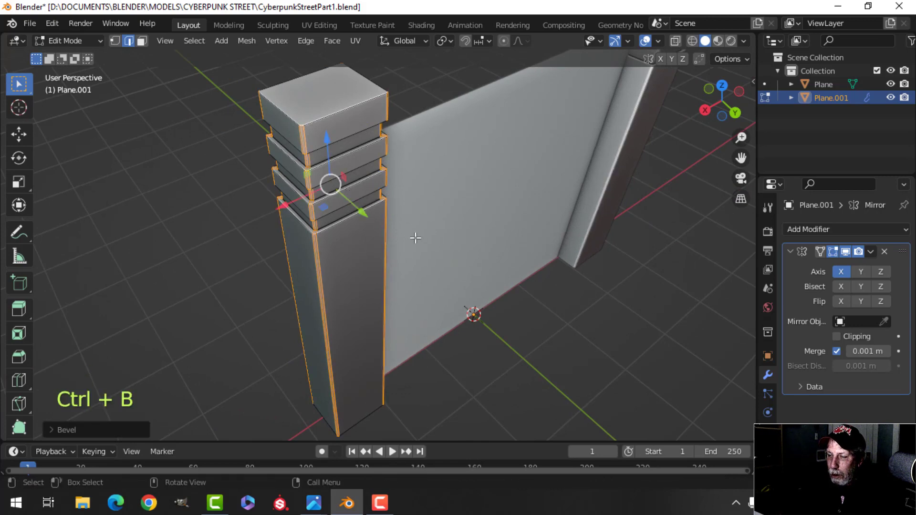
pyautogui.moveTo(415, 238); pyautogui.dragTo(461, 217, button='middle')
pyautogui.hotkey('alt', 'a')
pyautogui.scroll(-2, 429, 231)
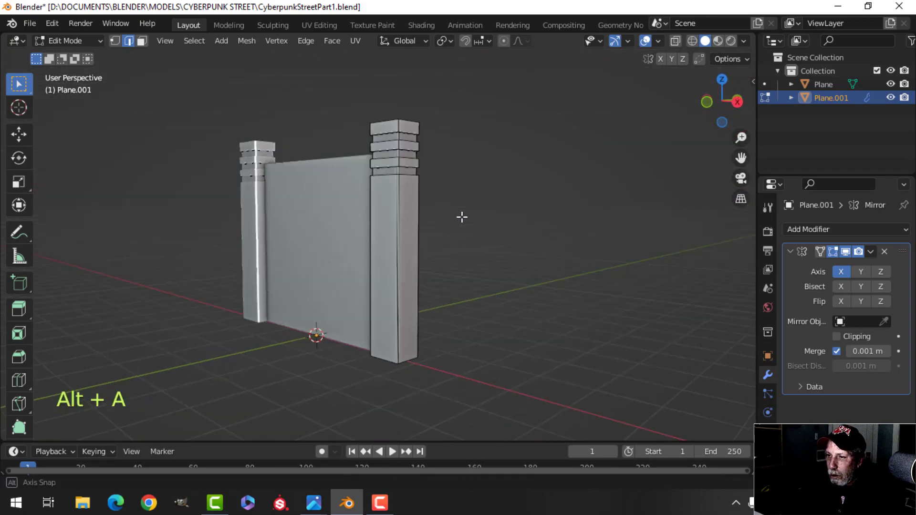
# Delete the pillar's top and bottom faces, leaving both ends open.
pyautogui.scroll(3, 461, 217)
pyautogui.moveTo(439, 281); pyautogui.dragTo(450, 204, button='middle')
pyautogui.press('Tab')
pyautogui.hotkey('alt', 'a')
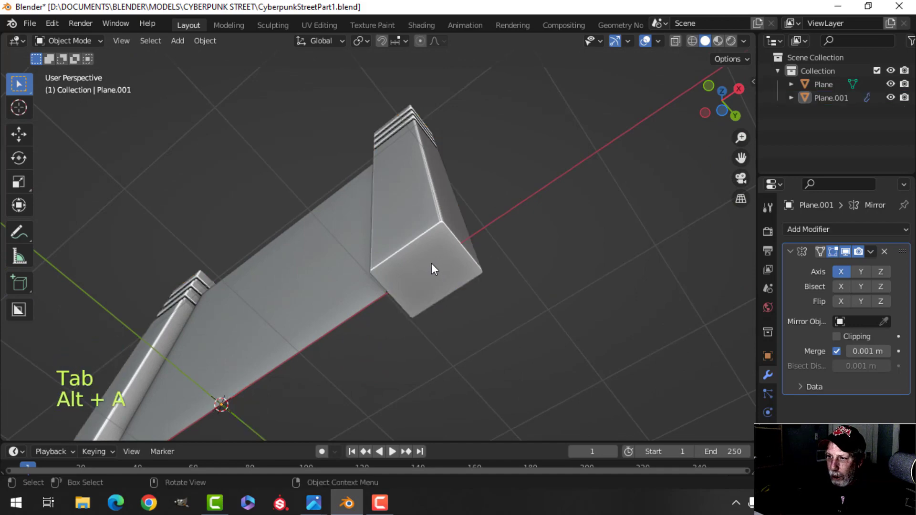
pyautogui.click(431, 264)
pyautogui.press('Tab')
pyautogui.press('3')
pyautogui.click(431, 264)
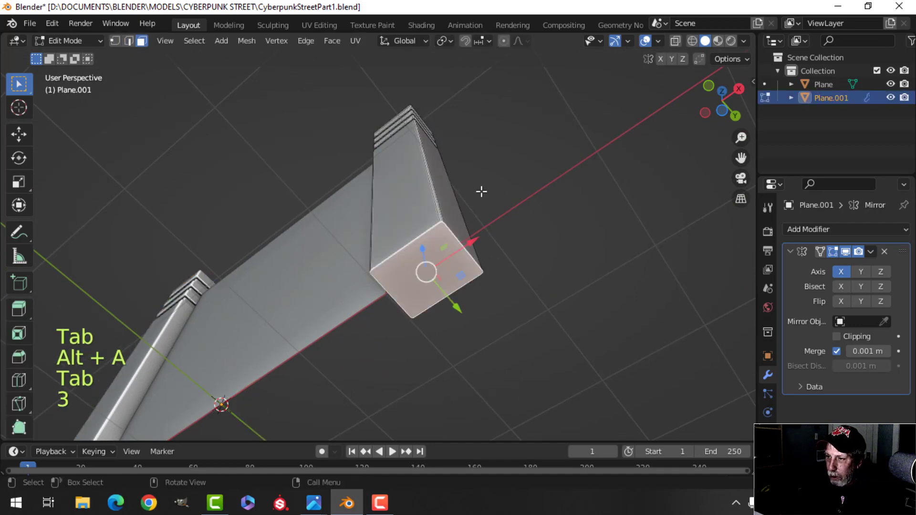
pyautogui.moveTo(482, 191); pyautogui.dragTo(405, 191, button='middle')
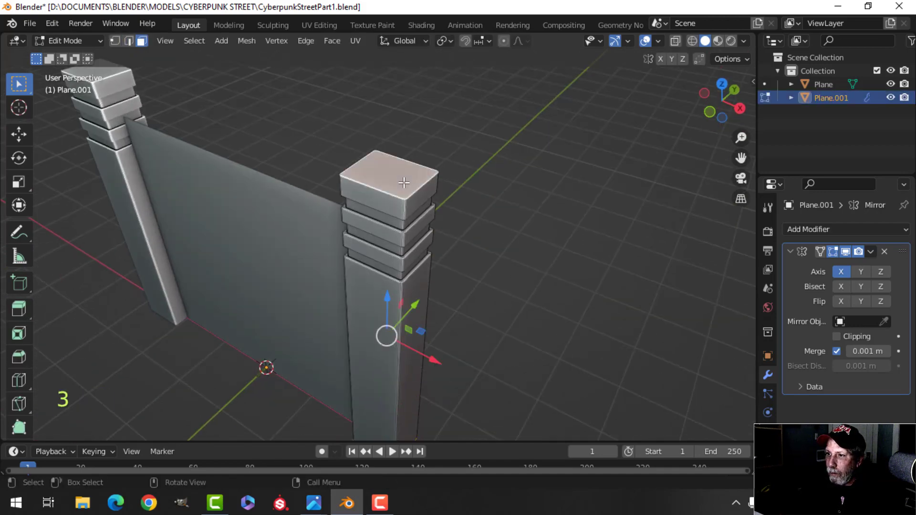
pyautogui.press('x')
pyautogui.click(390, 212)
pyautogui.press('Tab')
pyautogui.scroll(-2, 442, 269)
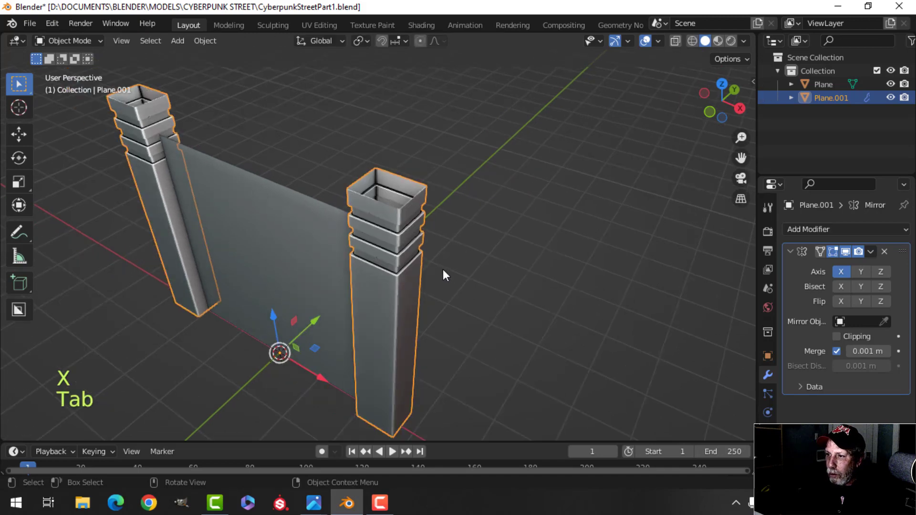
# Add 14 evenly spaced horizontal loop cuts to the wall panel between the pillars.
pyautogui.hotkey('alt', 'a')
pyautogui.moveTo(415, 275); pyautogui.dragTo(345, 236, button='middle')
pyautogui.keyDown('shift'); pyautogui.moveTo(345, 236); pyautogui.dragTo(368, 236, button='middle'); pyautogui.keyUp('shift')
pyautogui.click(368, 237)
pyautogui.press('Tab')
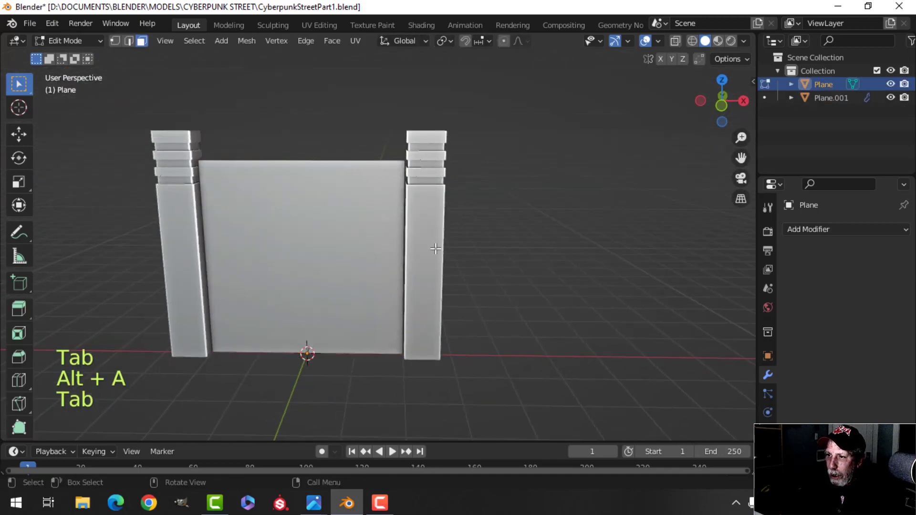
pyautogui.scroll(3, 425, 260)
pyautogui.hotkey('alt', 'a')
pyautogui.keyDown('shift'); pyautogui.moveTo(425, 264); pyautogui.dragTo(425, 217, button='middle'); pyautogui.keyUp('shift')
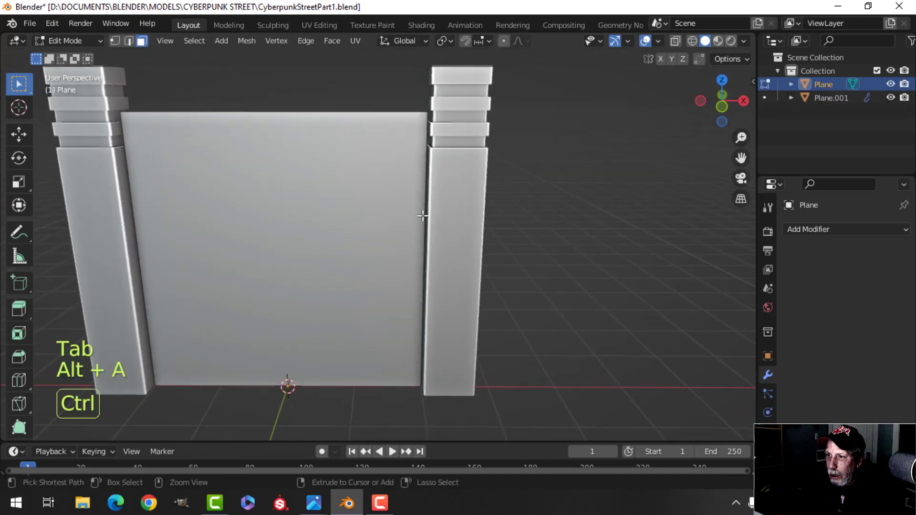
pyautogui.hotkey('ctrl', 'r')
pyautogui.scroll(8, 423, 214)
pyautogui.scroll(4, 423, 217)
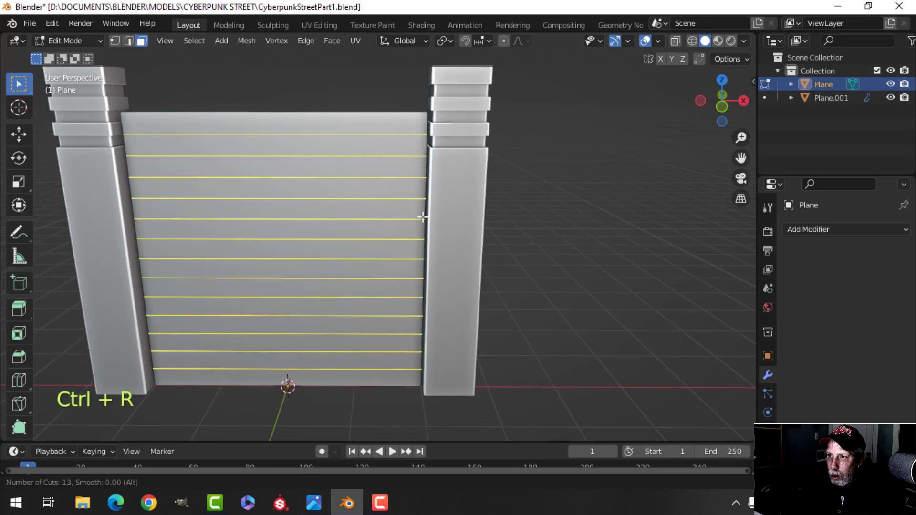
pyautogui.click(423, 217)
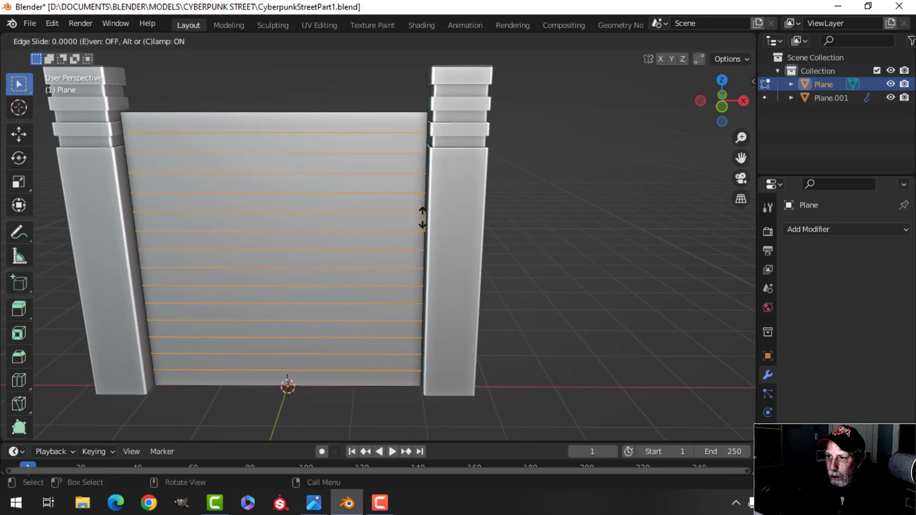
pyautogui.rightClick(422, 217)
# Bevel the panel's loops into bands about 0.074 m wide and extrude the bands to form corrugations.
pyautogui.keyDown('shift'); pyautogui.moveTo(422, 217); pyautogui.dragTo(428, 235, button='middle'); pyautogui.keyUp('shift')
pyautogui.hotkey('ctrl', 'b')
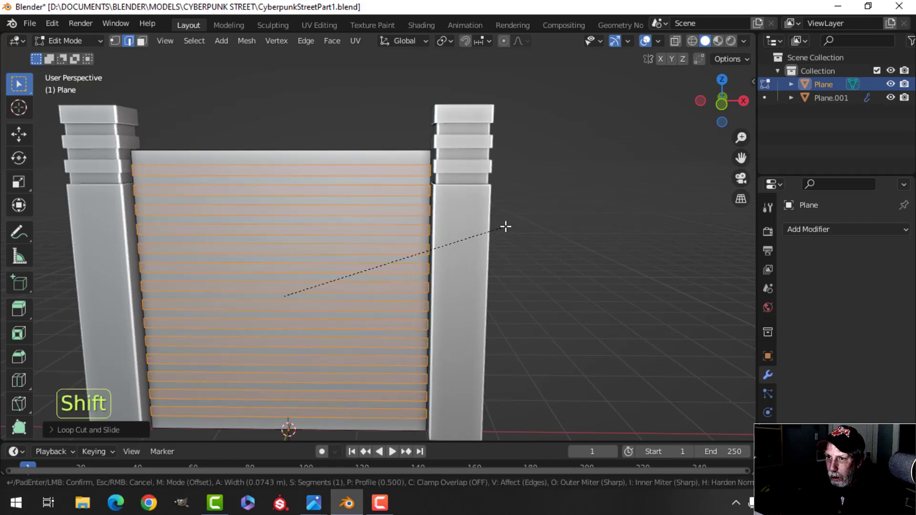
pyautogui.click(505, 226)
pyautogui.moveTo(468, 239); pyautogui.dragTo(419, 245, button='middle')
pyautogui.press('e')
pyautogui.click(414, 240)
pyautogui.press('Tab')
# Isolate the panel and, in front wireframe view, select and delete the faces along its right side.
pyautogui.press('/')
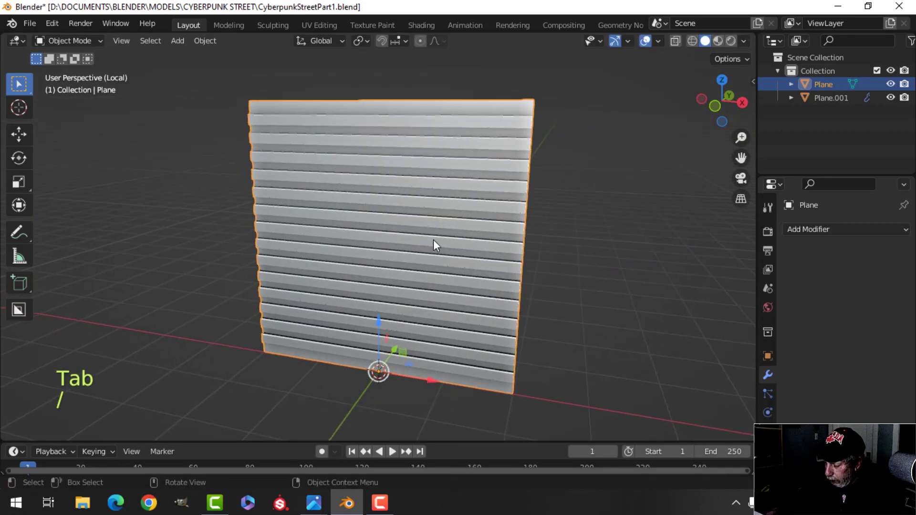
pyautogui.press('KP_1')
pyautogui.press('Tab')
pyautogui.press('z')
pyautogui.click(317, 239)
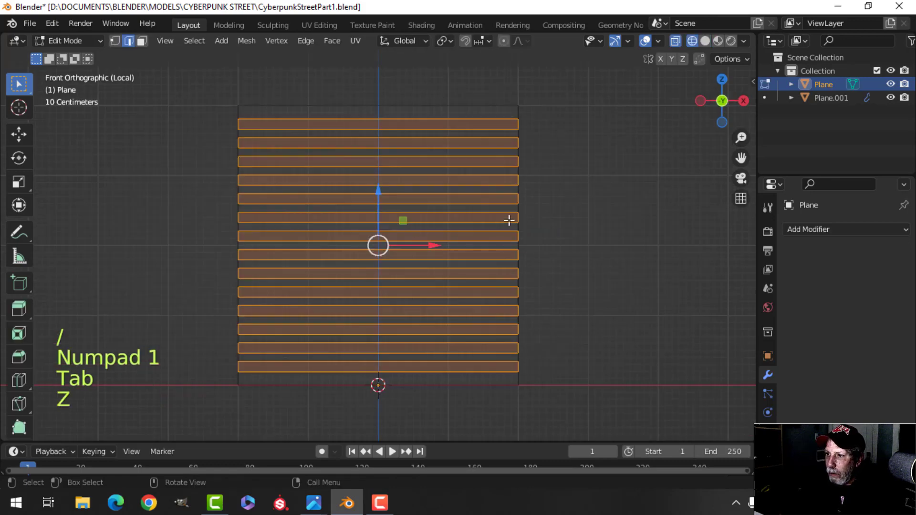
pyautogui.hotkey('alt', 'a')
pyautogui.keyDown('shift'); pyautogui.moveTo(508, 220); pyautogui.dragTo(501, 201, button='middle'); pyautogui.keyUp('shift')
pyautogui.press('b')
pyautogui.moveTo(468, 84); pyautogui.dragTo(520, 450)
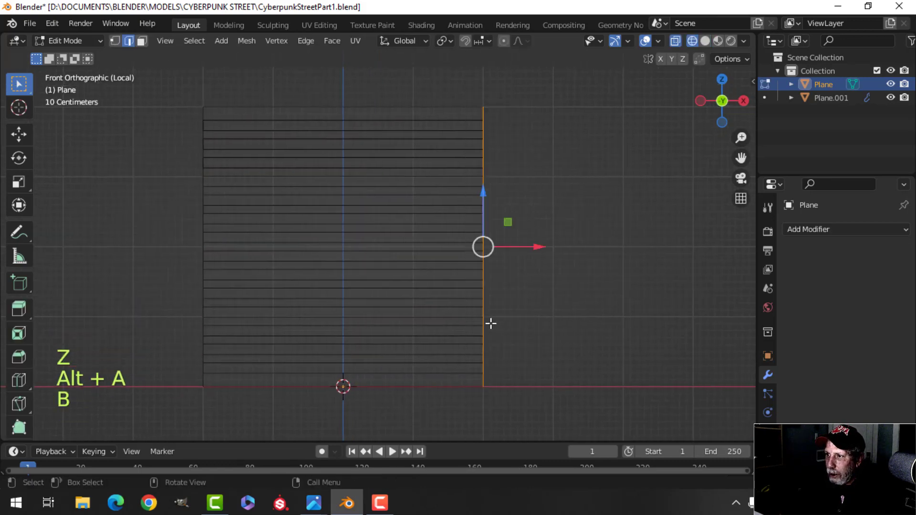
pyautogui.keyDown('shift'); pyautogui.moveTo(491, 323); pyautogui.dragTo(535, 315, button='middle'); pyautogui.keyUp('shift')
pyautogui.press('x')
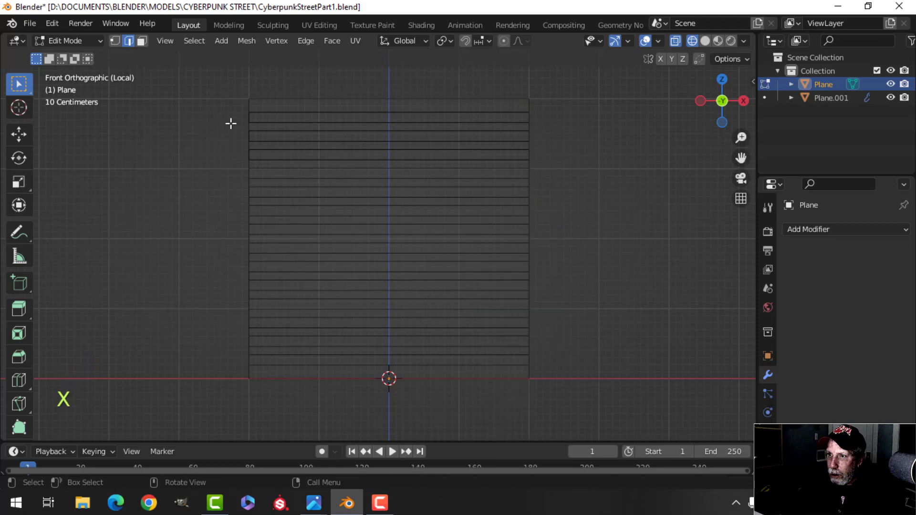
# Delete the faces along the panel's left side and return the viewport to solid shading.
pyautogui.press('b')
pyautogui.moveTo(228, 78); pyautogui.dragTo(286, 416)
pyautogui.press('x')
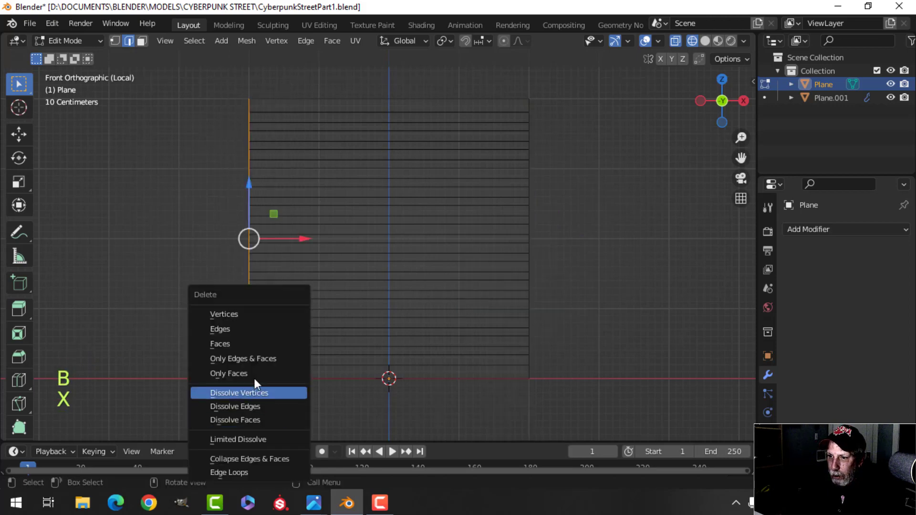
pyautogui.click(246, 344)
pyautogui.press('z')
pyautogui.click(653, 301)
pyautogui.moveTo(652, 300)
pyautogui.mouseDown(button='middle')
pyautogui.moveTo(583, 323)
pyautogui.moveTo(510, 256)
pyautogui.mouseUp(button='middle')
# Add a level 1 Subdivision modifier to the corrugated panel and shade it smooth.
pyautogui.press('Tab')
pyautogui.hotkey('ctrl', '1')
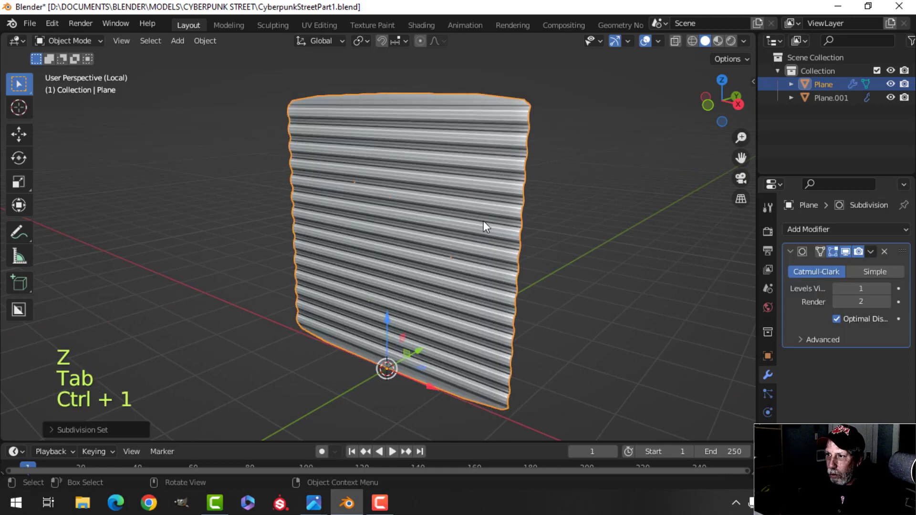
pyautogui.rightClick(444, 162)
pyautogui.click(444, 162)
pyautogui.moveTo(460, 205); pyautogui.dragTo(424, 235, button='middle')
# Select the panel's top, side and bottom border edges and apply a crease of 1 to them.
pyautogui.press('Tab')
pyautogui.hotkey('alt', 'a')
pyautogui.keyDown('alt'); pyautogui.keyDown('shift'); pyautogui.click(402, 142); pyautogui.keyUp('shift'); pyautogui.keyUp('alt')
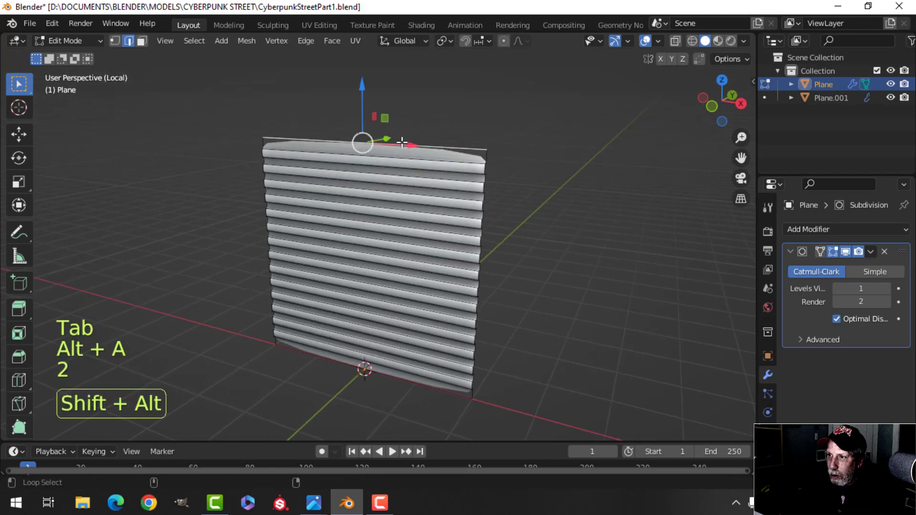
pyautogui.keyDown('alt'); pyautogui.keyDown('shift'); pyautogui.click(483, 215); pyautogui.keyUp('shift'); pyautogui.keyUp('alt')
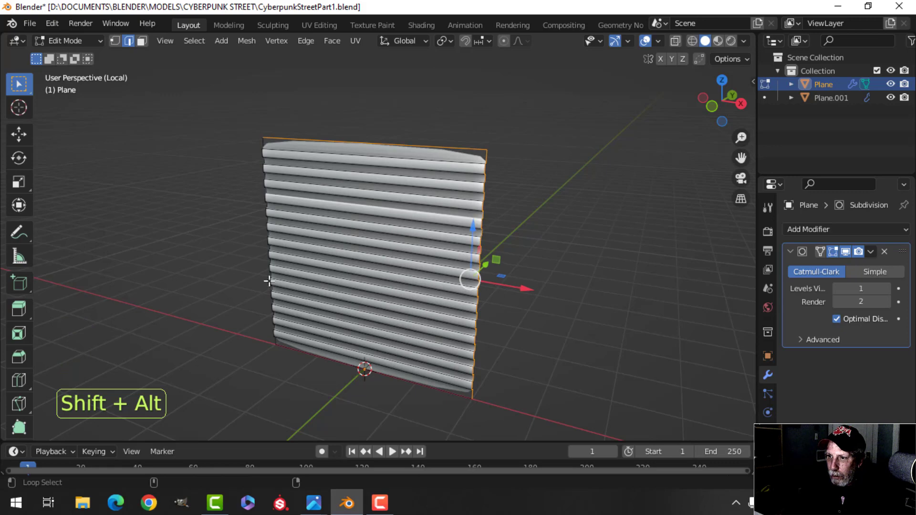
pyautogui.hotkey('ctrl', 'z')
pyautogui.moveTo(317, 296); pyautogui.dragTo(406, 276, button='middle')
pyautogui.keyDown('alt'); pyautogui.keyDown('shift'); pyautogui.click(256, 220); pyautogui.keyUp('shift'); pyautogui.keyUp('alt')
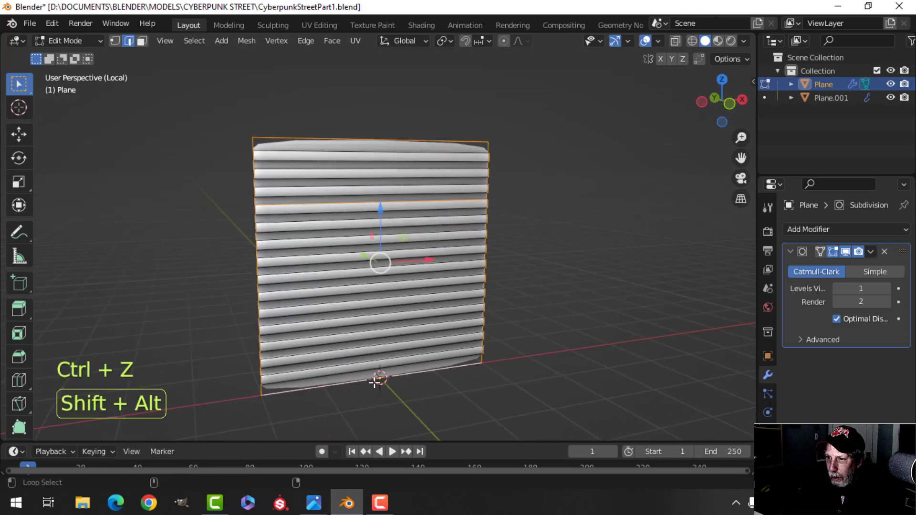
pyautogui.hotkey('shift', 'e')
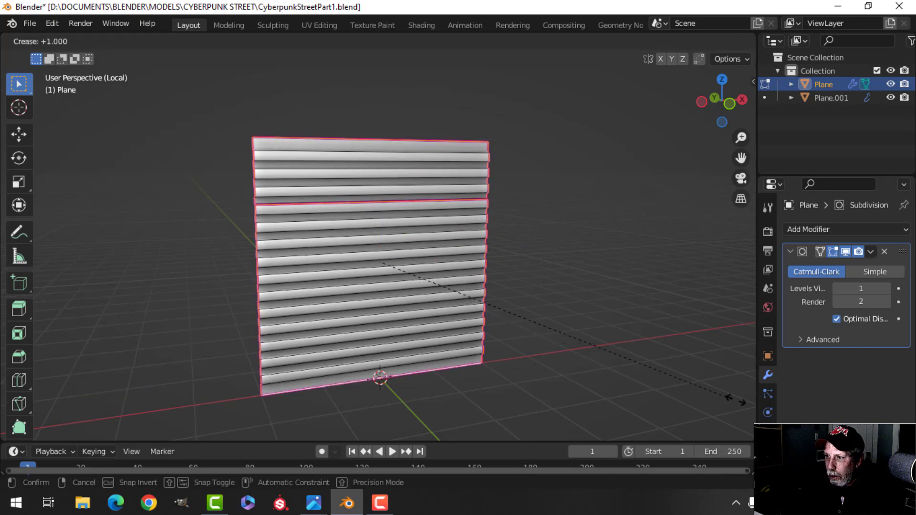
pyautogui.click(2, 402)
pyautogui.press('Tab')
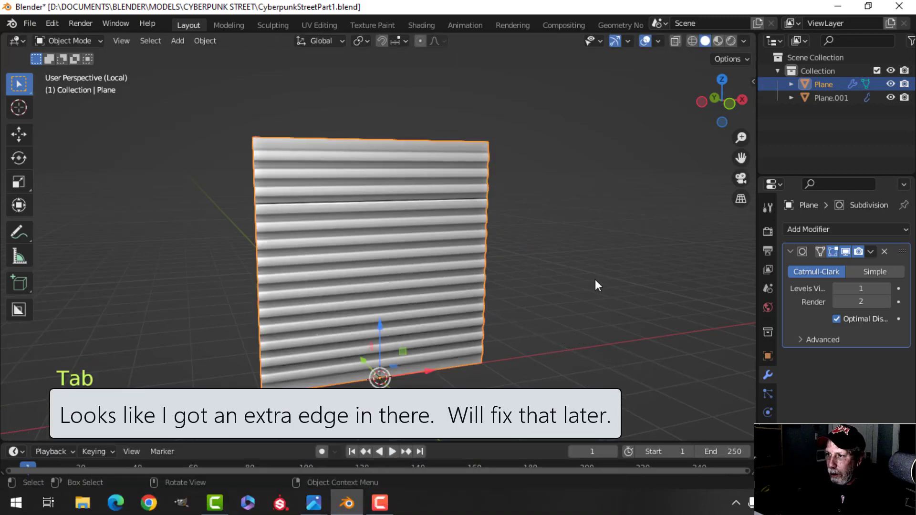
# Clear the panel selection and exit its isolated view to bring the pillars back.
pyautogui.moveTo(594, 279); pyautogui.dragTo(464, 298, button='middle')
pyautogui.click(485, 282)
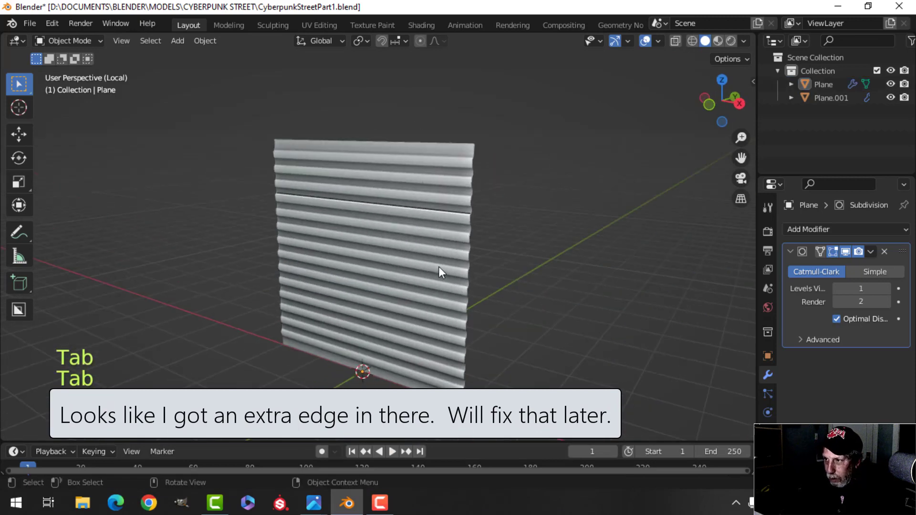
pyautogui.scroll(3, 439, 266)
pyautogui.keyDown('shift'); pyautogui.moveTo(432, 241); pyautogui.dragTo(350, 265, button='middle'); pyautogui.keyUp('shift')
pyautogui.scroll(-4, 374, 296)
pyautogui.press('Tab')
pyautogui.press('Tab')
pyautogui.press('/')
# Examine the corrugated panel's fit between the two pillars from several angles and up close.
pyautogui.scroll(-2, 296, 279)
pyautogui.press('a')
pyautogui.hotkey('alt', 'a')
pyautogui.moveTo(293, 276); pyautogui.dragTo(344, 242, button='middle')
pyautogui.scroll(2, 385, 272)
pyautogui.scroll(2, 380, 302)
pyautogui.scroll(1, 381, 303)
pyautogui.scroll(-1, 402, 302)
pyautogui.scroll(-2, 343, 254)
pyautogui.moveTo(356, 280)
pyautogui.keyDown('shift'); pyautogui.mouseDown(button='middle')
pyautogui.moveTo(350, 250)
pyautogui.moveTo(351, 288)
pyautogui.mouseUp(button='middle'); pyautogui.keyUp('shift')
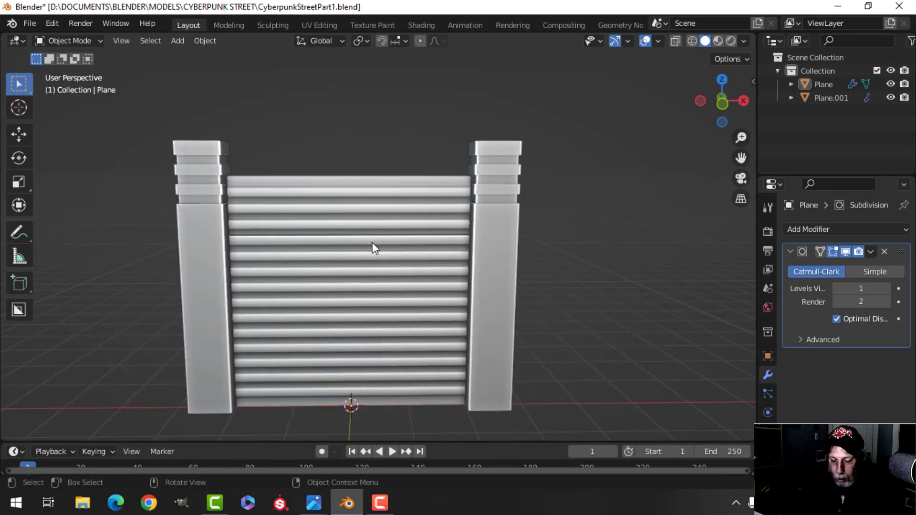
# Add a plane and raise its mesh to just above the corrugated panel.
pyautogui.hotkey('shift', 'a')
pyautogui.moveTo(333, 201)
pyautogui.click(425, 200)
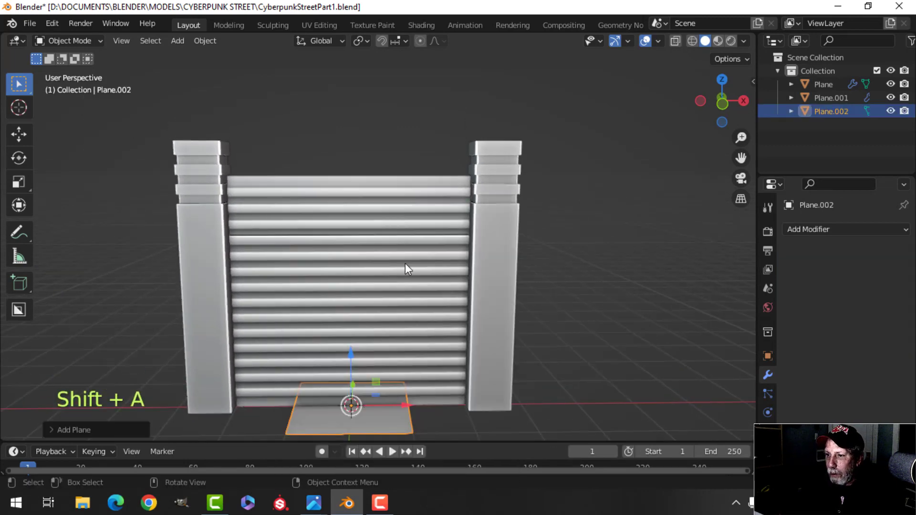
pyautogui.press('Tab')
pyautogui.moveTo(351, 358); pyautogui.dragTo(343, 111)
# Stand the plane upright with a 90° rotation about X and shrink it to sit on the panel's top edge.
pyautogui.press('KP_1')
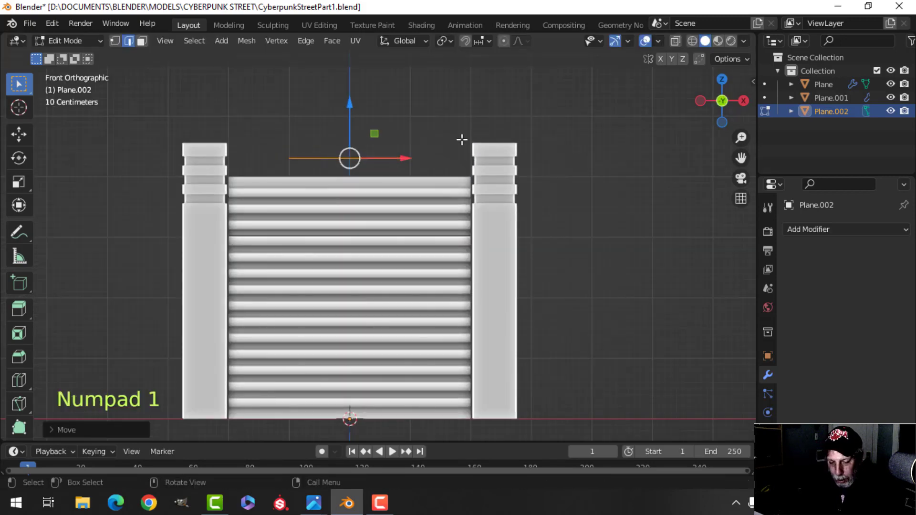
pyautogui.write('rx90')
pyautogui.press('Return')
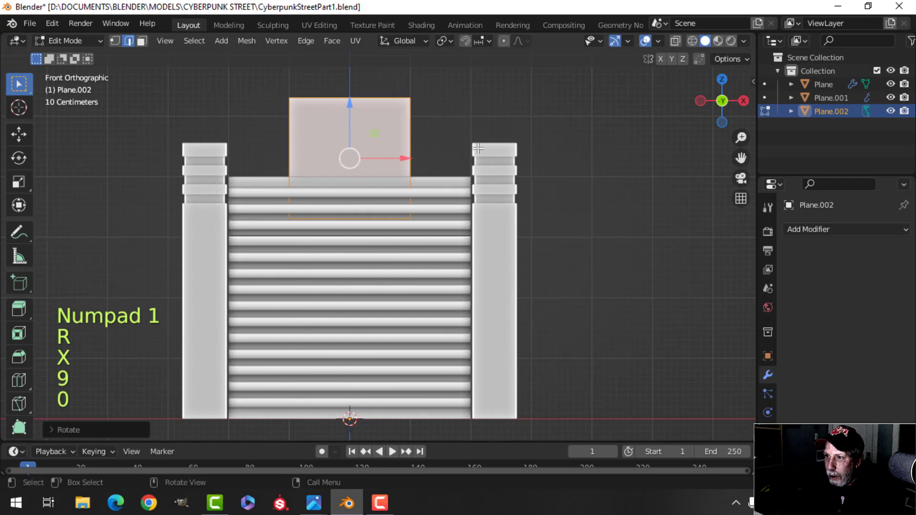
pyautogui.press('s')
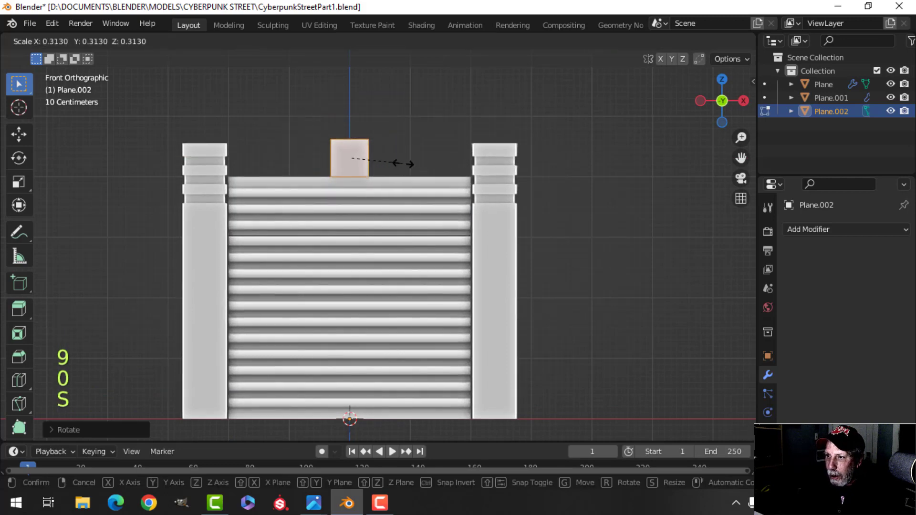
pyautogui.click(406, 163)
pyautogui.moveTo(350, 117); pyautogui.dragTo(346, 107)
# Scale the upright plane along X so it spans the gap between the pillars.
pyautogui.keyDown('shift'); pyautogui.moveTo(429, 137); pyautogui.dragTo(409, 145, button='middle'); pyautogui.keyUp('shift')
pyautogui.press('s')
pyautogui.press('x')
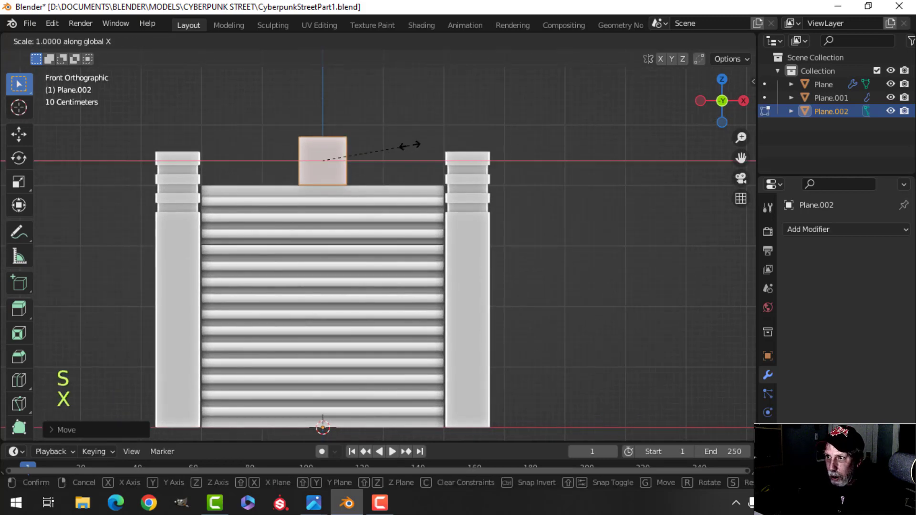
pyautogui.click(3, 140)
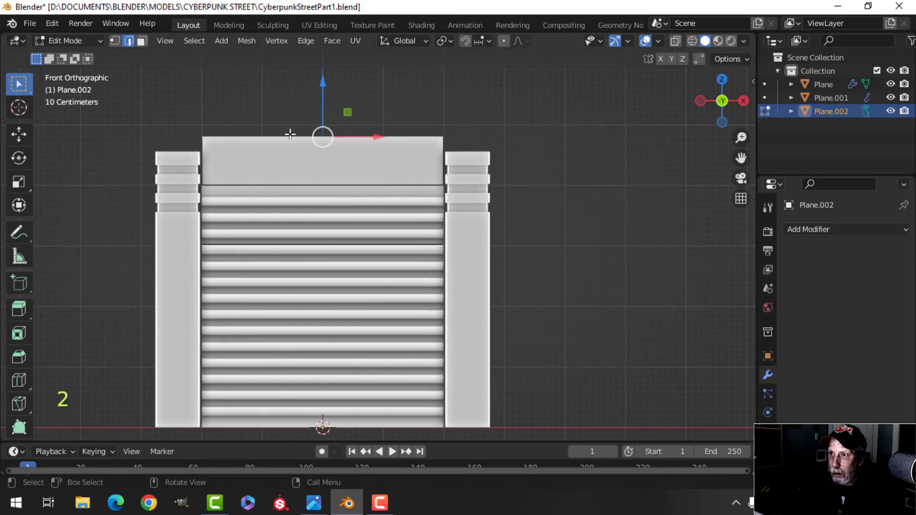
# Raise the header plane's top edge slightly and extrude the whole plane backward about 0.18 m to give it depth.
pyautogui.moveTo(317, 107); pyautogui.dragTo(317, 102)
pyautogui.press('a')
pyautogui.scroll(1, 377, 182)
pyautogui.keyDown('shift'); pyautogui.moveTo(371, 196); pyautogui.dragTo(164, 285, button='middle'); pyautogui.keyUp('shift')
pyautogui.keyDown('shift'); pyautogui.moveTo(334, 256); pyautogui.dragTo(301, 280, button='middle'); pyautogui.keyUp('shift')
pyautogui.keyDown('shift'); pyautogui.moveTo(329, 280); pyautogui.dragTo(410, 286, button='middle'); pyautogui.keyUp('shift')
pyautogui.moveTo(404, 192); pyautogui.dragTo(400, 191)
pyautogui.moveTo(372, 249)
pyautogui.keyDown('shift'); pyautogui.mouseDown(button='middle')
pyautogui.moveTo(383, 273)
pyautogui.moveTo(380, 253)
pyautogui.mouseUp(button='middle'); pyautogui.keyUp('shift')
pyautogui.press('e')
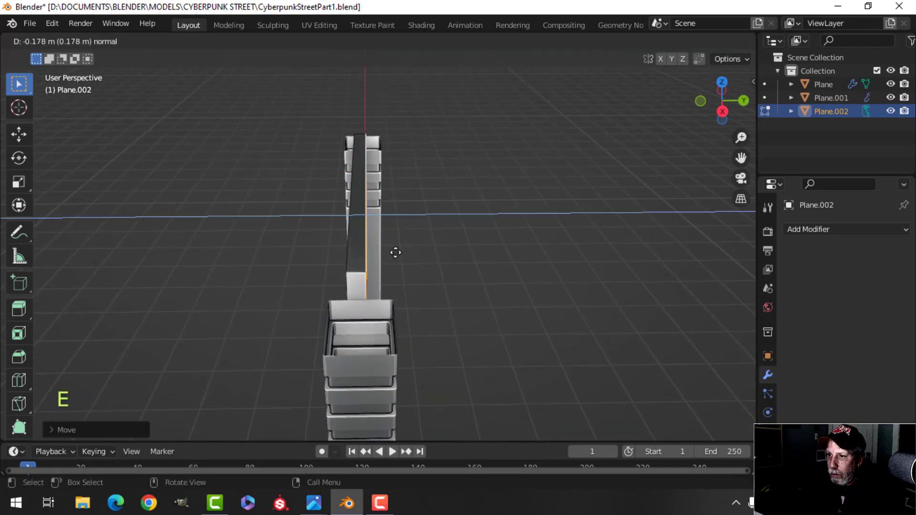
pyautogui.click(392, 252)
# Correct the face normals of the whole header block so they point outward.
pyautogui.press('a')
pyautogui.moveTo(329, 260); pyautogui.dragTo(418, 260, button='middle')
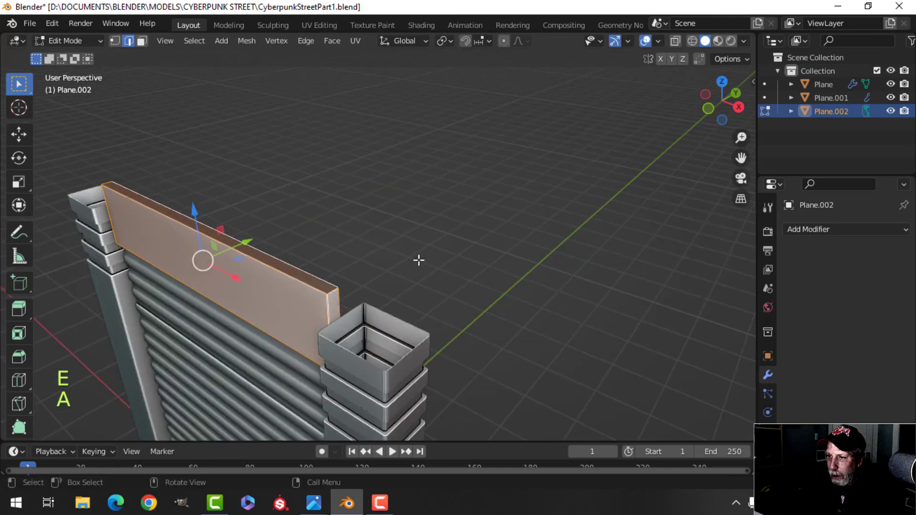
pyautogui.hotkey('alt', 'n')
pyautogui.click(408, 259)
# Inset the header block's front face to leave a thin border around it.
pyautogui.keyDown('shift'); pyautogui.moveTo(311, 289); pyautogui.dragTo(541, 161, button='middle'); pyautogui.keyUp('shift')
pyautogui.hotkey('alt', 'a')
pyautogui.press('3')
pyautogui.click(302, 267)
pyautogui.press('i')
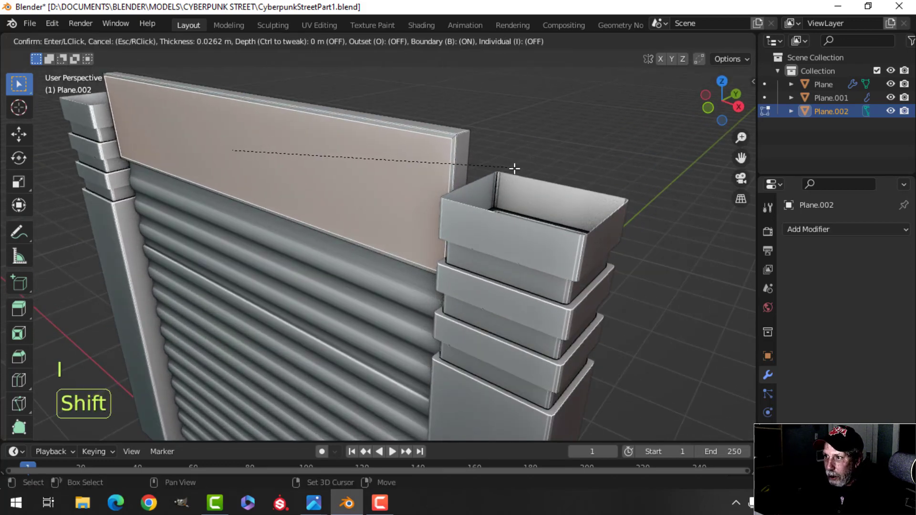
pyautogui.click(489, 174)
# Extrude the inset front face inward to recess the header's front panel.
pyautogui.moveTo(489, 174); pyautogui.dragTo(344, 234, button='middle')
pyautogui.press('e')
pyautogui.click(375, 195)
pyautogui.press('Tab')
pyautogui.hotkey('alt', 'a')
pyautogui.press('Tab')
# Bevel the header block's four outer corner edges.
pyautogui.moveTo(409, 201); pyautogui.dragTo(384, 200, button='middle')
pyautogui.hotkey('alt', 'a')
pyautogui.keyDown('alt'); pyautogui.keyDown('shift'); pyautogui.click(389, 162); pyautogui.keyUp('shift'); pyautogui.keyUp('alt')
pyautogui.moveTo(389, 162); pyautogui.dragTo(485, 171, button='middle')
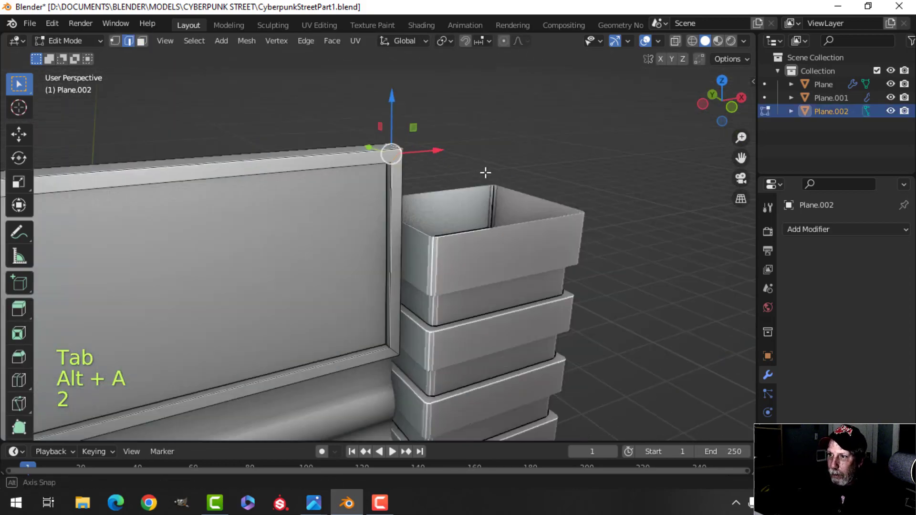
pyautogui.scroll(-4, 286, 233)
pyautogui.keyDown('shift'); pyautogui.moveTo(78, 254); pyautogui.dragTo(356, 191, button='middle'); pyautogui.keyUp('shift')
pyautogui.scroll(-3, 250, 221)
pyautogui.scroll(2, 329, 262)
pyautogui.scroll(3, 330, 214)
pyautogui.keyDown('alt'); pyautogui.keyDown('shift'); pyautogui.click(306, 171); pyautogui.keyUp('shift'); pyautogui.keyUp('alt')
pyautogui.moveTo(306, 171); pyautogui.dragTo(376, 170, button='middle')
pyautogui.scroll(2, 377, 171)
pyautogui.keyDown('shift'); pyautogui.moveTo(91, 131); pyautogui.dragTo(232, 201, button='middle'); pyautogui.keyUp('shift')
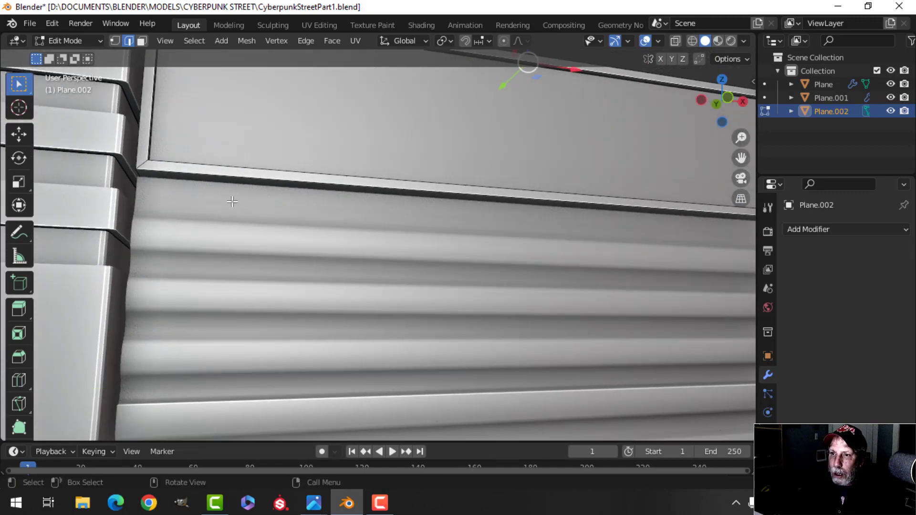
pyautogui.keyDown('alt'); pyautogui.keyDown('shift'); pyautogui.click(144, 163); pyautogui.keyUp('shift'); pyautogui.keyUp('alt')
pyautogui.keyDown('shift'); pyautogui.moveTo(517, 219); pyautogui.dragTo(92, 278, button='middle'); pyautogui.keyUp('shift')
pyautogui.scroll(4, 256, 301)
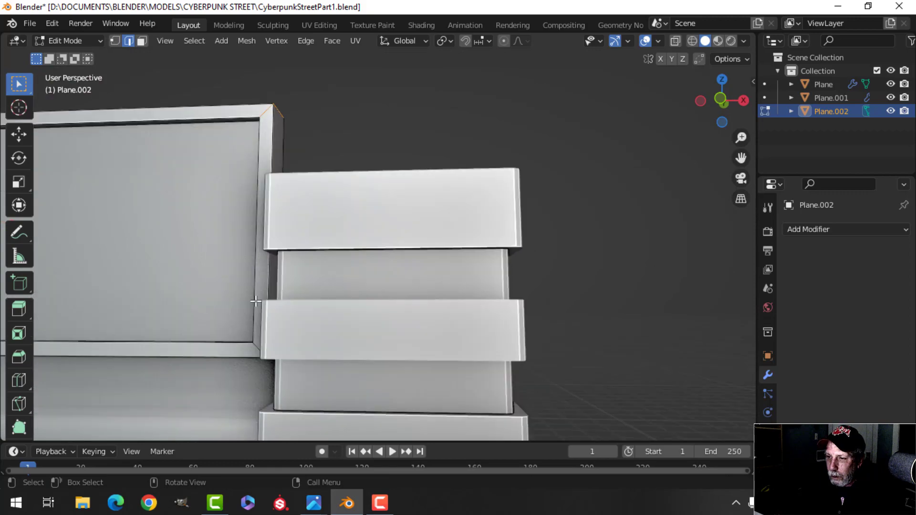
pyautogui.keyDown('shift'); pyautogui.moveTo(255, 301); pyautogui.dragTo(307, 216, button='middle'); pyautogui.keyUp('shift')
pyautogui.moveTo(301, 255); pyautogui.dragTo(320, 276, button='middle')
pyautogui.scroll(2, 320, 277)
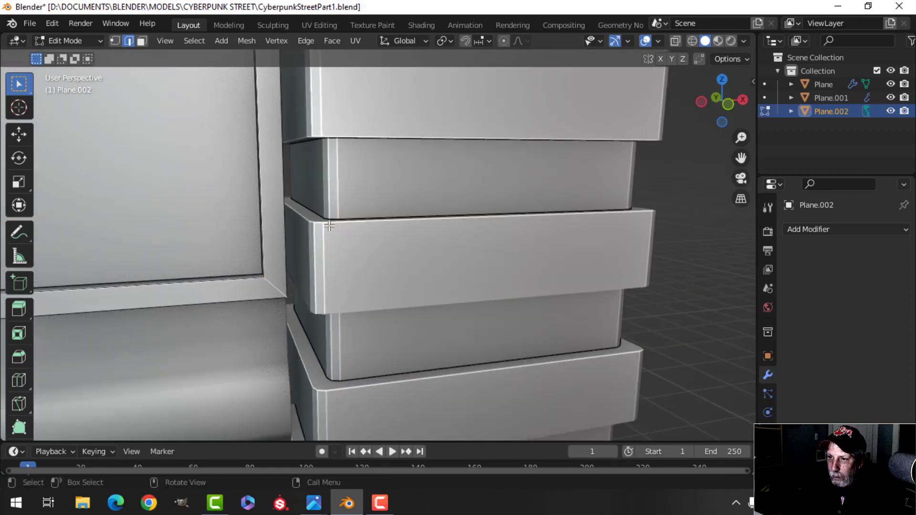
pyautogui.moveTo(329, 226); pyautogui.dragTo(330, 267, button='middle')
pyautogui.scroll(-3, 278, 229)
pyautogui.scroll(2, 336, 248)
pyautogui.keyDown('shift'); pyautogui.moveTo(339, 229); pyautogui.dragTo(381, 251, button='middle'); pyautogui.keyUp('shift')
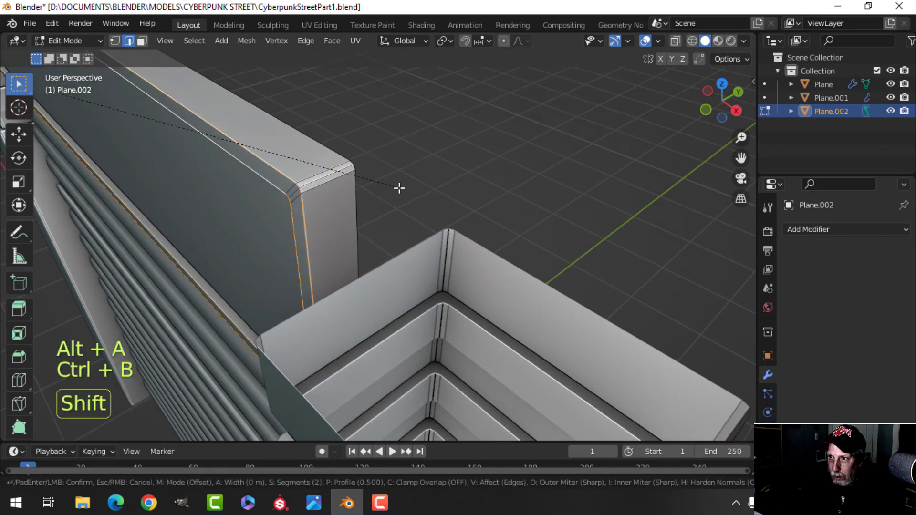
# Bevel the edges around the header's front border with 2 segments.
pyautogui.click(416, 183)
pyautogui.moveTo(416, 183)
pyautogui.mouseDown(button='middle')
pyautogui.moveTo(346, 221)
pyautogui.moveTo(406, 197)
pyautogui.mouseUp(button='middle')
pyautogui.press('Tab')
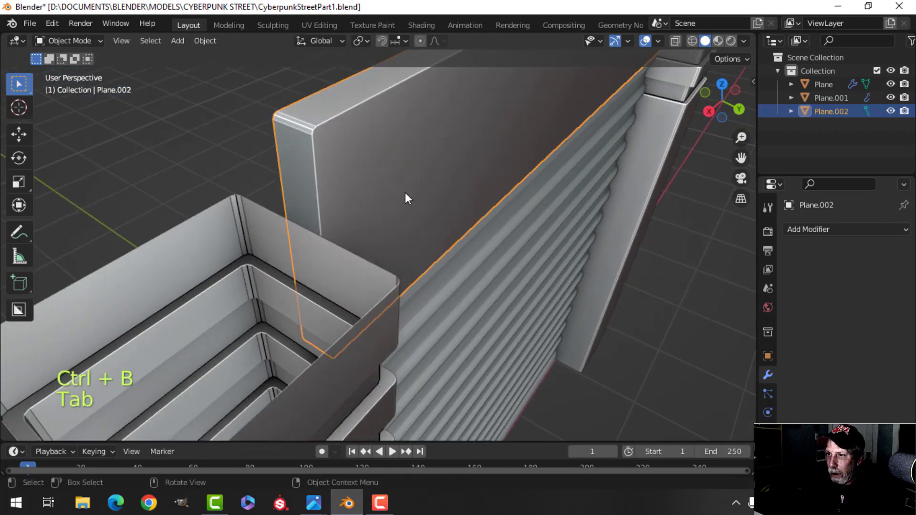
# Delete the header block's large rear face and return to viewing the whole model.
pyautogui.press('Tab')
pyautogui.press('3')
pyautogui.click(399, 189)
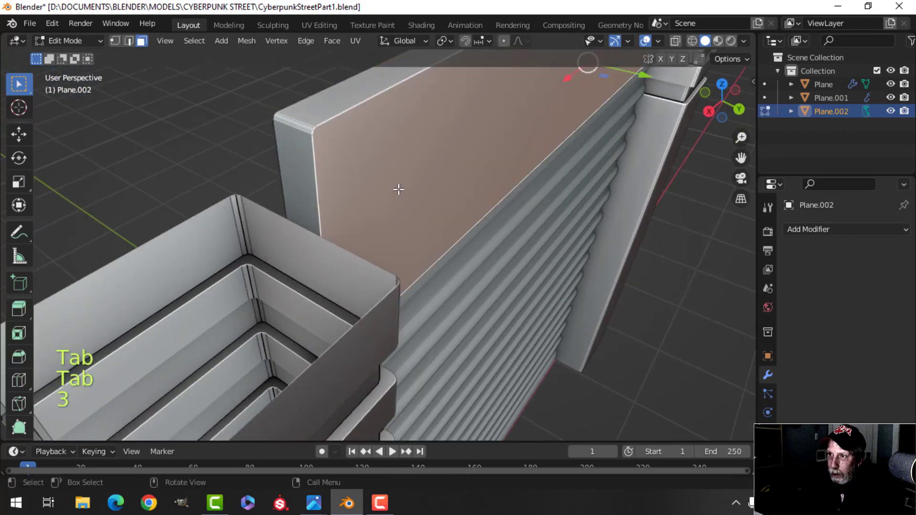
pyautogui.press('x')
pyautogui.click(399, 189)
pyautogui.press('Tab')
pyautogui.hotkey('alt', 'a')
pyautogui.moveTo(393, 213)
pyautogui.mouseDown(button='middle')
pyautogui.moveTo(328, 258)
pyautogui.moveTo(407, 242)
pyautogui.moveTo(376, 250)
pyautogui.moveTo(403, 226)
pyautogui.moveTo(374, 240)
pyautogui.moveTo(389, 218)
pyautogui.mouseUp(button='middle')
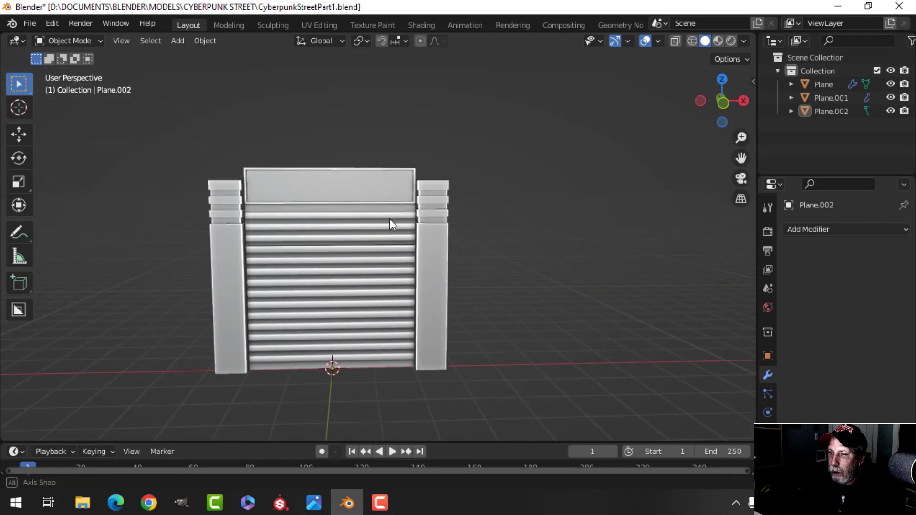
# Duplicate the header's long top edge and raise the copy a little above the header.
pyautogui.click(434, 213)
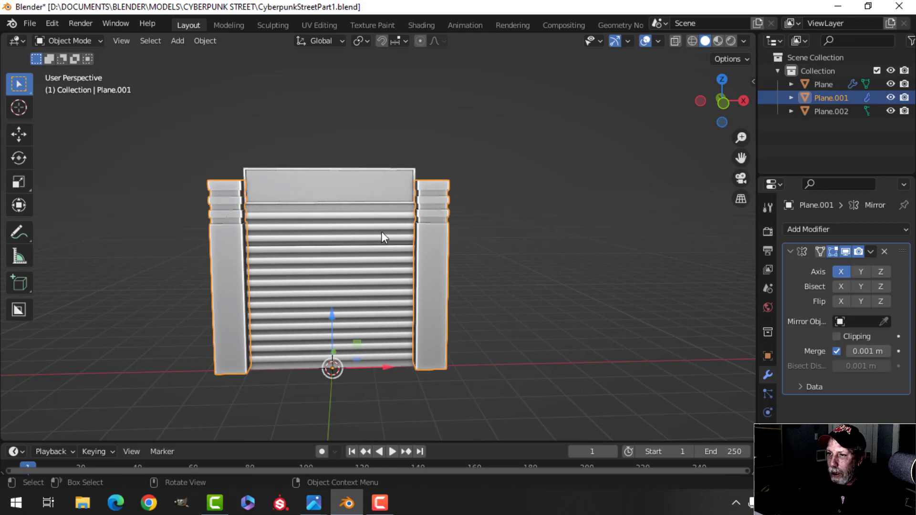
pyautogui.hotkey('alt', 'a')
pyautogui.click(351, 195)
pyautogui.press('Tab')
pyautogui.scroll(4, 366, 167)
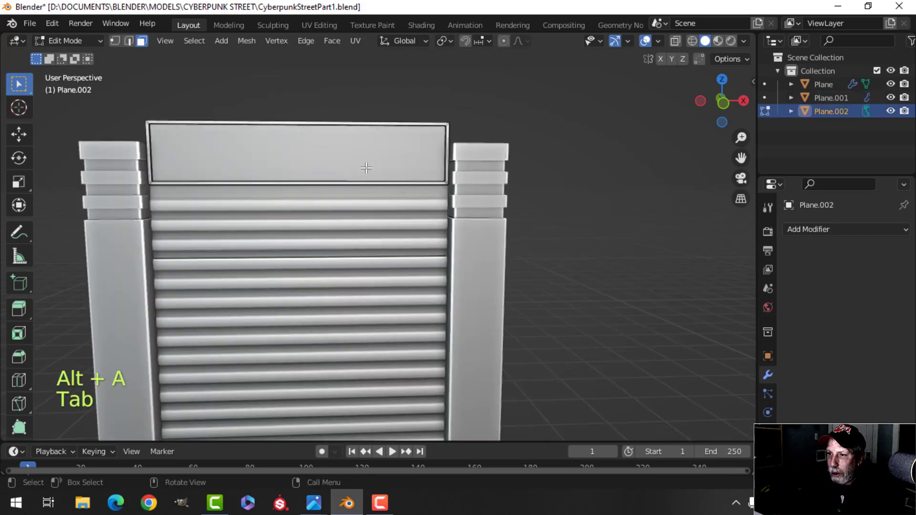
pyautogui.keyDown('shift'); pyautogui.moveTo(365, 167); pyautogui.dragTo(356, 233, button='middle'); pyautogui.keyUp('shift')
pyautogui.hotkey('alt', 'a')
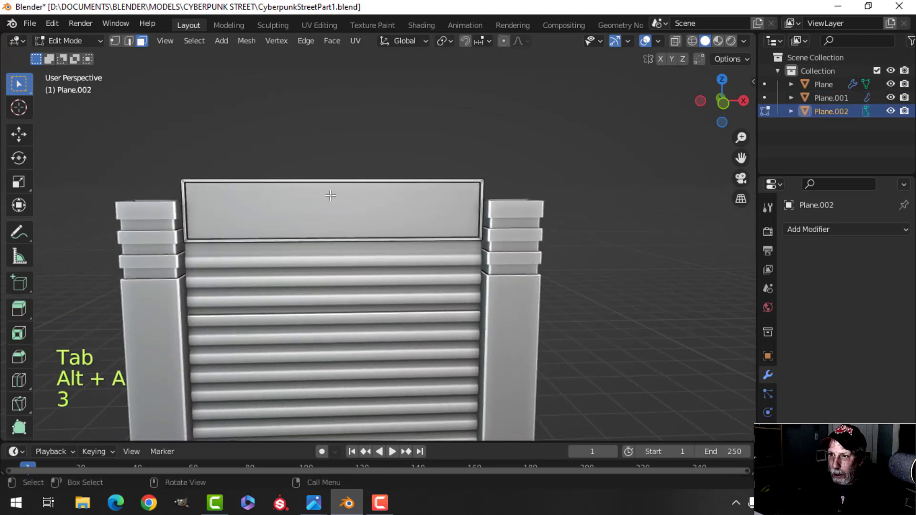
pyautogui.keyDown('shift'); pyautogui.moveTo(361, 196); pyautogui.dragTo(386, 216, button='middle'); pyautogui.keyUp('shift')
pyautogui.hotkey('shift', 'd')
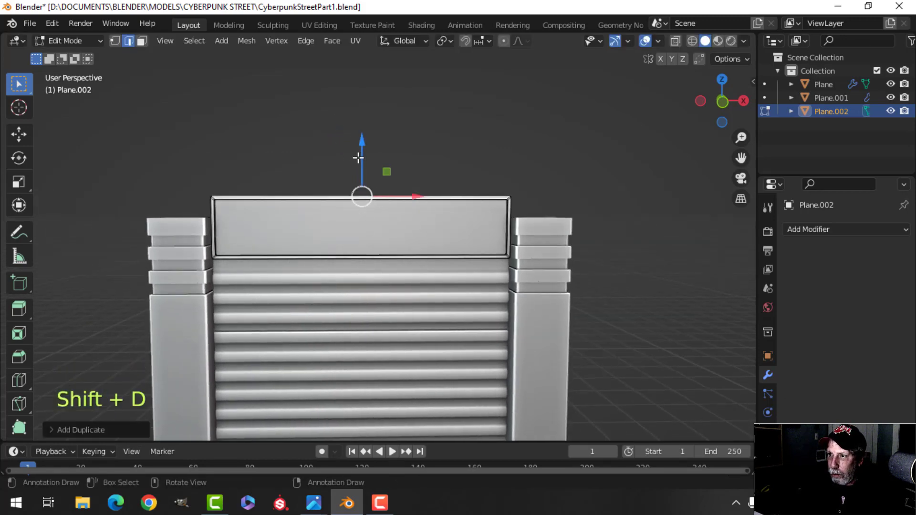
pyautogui.moveTo(358, 157); pyautogui.dragTo(359, 138)
# Scale the copied edge so it extends past both pillars and separate it into its own object.
pyautogui.press('s')
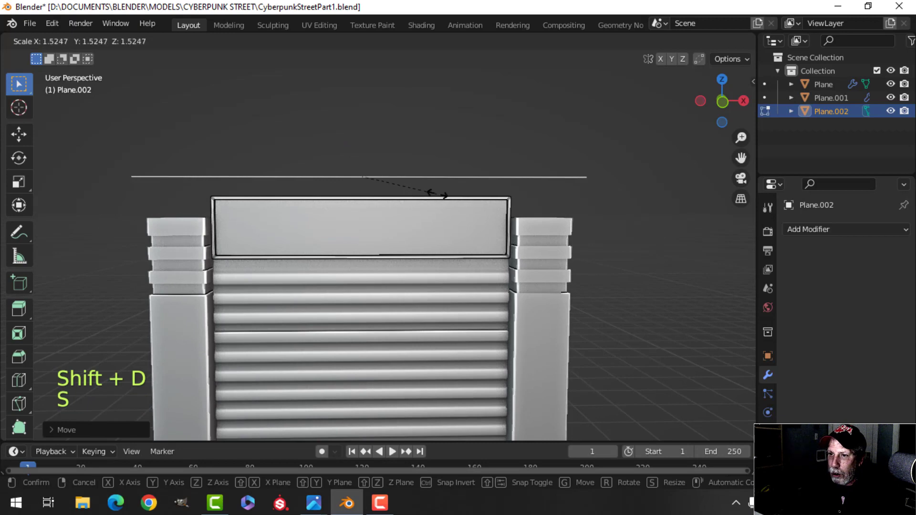
pyautogui.click(455, 193)
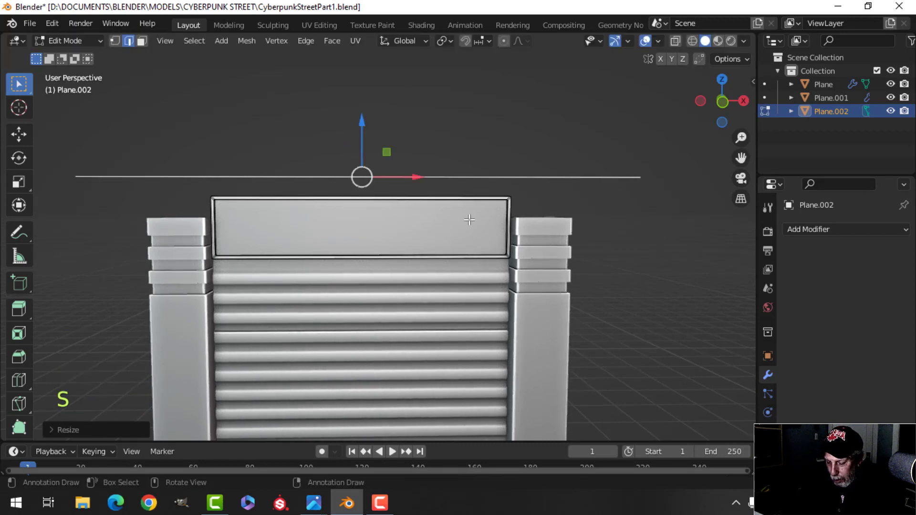
pyautogui.press('p')
pyautogui.click(466, 219)
# Lower the separated edge to the header's top and extrude it upward into a thin horizontal strip.
pyautogui.press('Tab')
pyautogui.click(436, 176)
pyautogui.press('Tab')
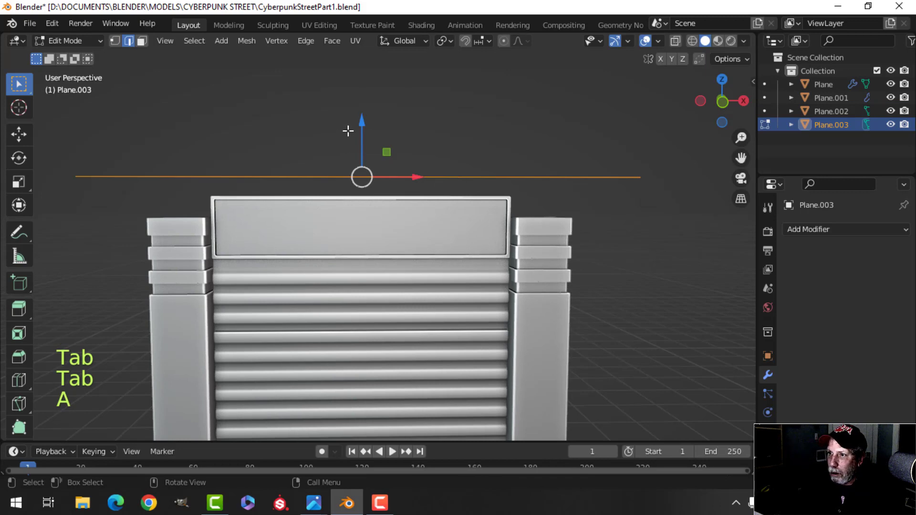
pyautogui.moveTo(362, 125); pyautogui.dragTo(364, 143)
pyautogui.scroll(-3, 402, 170)
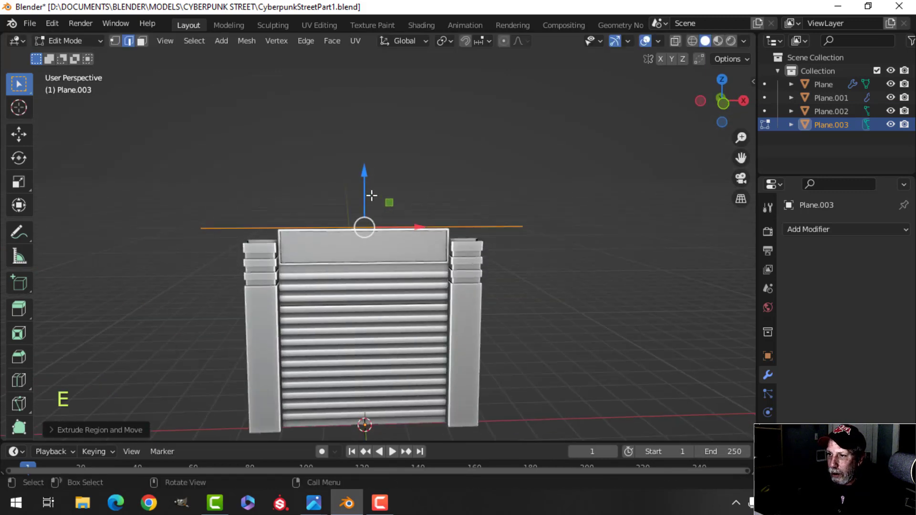
pyautogui.moveTo(365, 193); pyautogui.dragTo(369, 174)
# Adjust the strip's position in depth and extrude it backward into a slab over the pillars.
pyautogui.press('a')
pyautogui.moveTo(464, 199); pyautogui.dragTo(380, 224, button='middle')
pyautogui.scroll(-2, 403, 222)
pyautogui.moveTo(378, 214)
pyautogui.mouseDown()
pyautogui.moveTo(368, 213)
pyautogui.moveTo(380, 218)
pyautogui.mouseUp()
pyautogui.moveTo(381, 219); pyautogui.dragTo(368, 244, button='middle')
pyautogui.moveTo(358, 235); pyautogui.dragTo(403, 224)
pyautogui.moveTo(404, 248); pyautogui.dragTo(466, 214, button='middle')
pyautogui.scroll(4, 468, 251)
pyautogui.moveTo(466, 214); pyautogui.dragTo(423, 224, button='middle')
# Delete the rear face of the top slab and leave its mesh editing.
pyautogui.press('x')
pyautogui.click(311, 239)
pyautogui.press('Tab')
pyautogui.hotkey('alt', 'a')
# Raise the pillars' top edges in front view until they meet the underside of the top slab.
pyautogui.scroll(3, 387, 236)
pyautogui.click(422, 224)
pyautogui.press('Tab')
pyautogui.press('a')
pyautogui.press('KP_1')
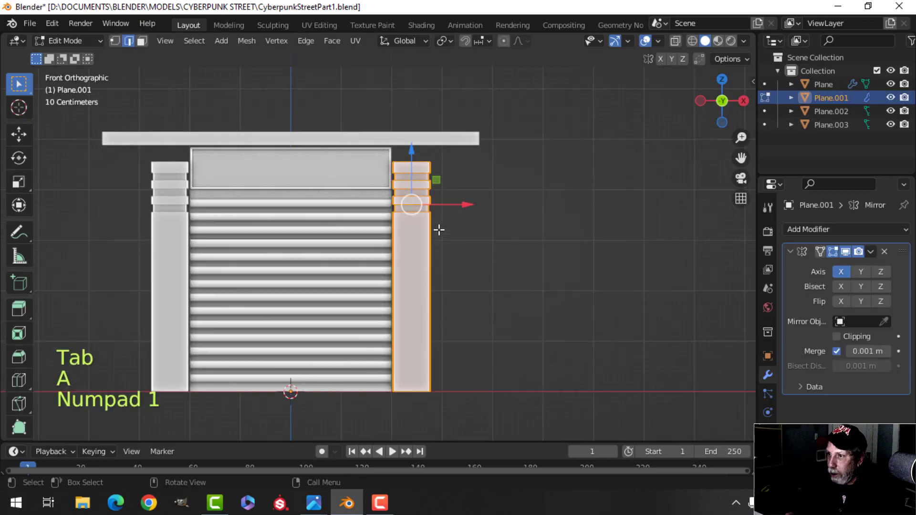
pyautogui.press('z')
pyautogui.click(348, 231)
pyautogui.hotkey('alt', 'a')
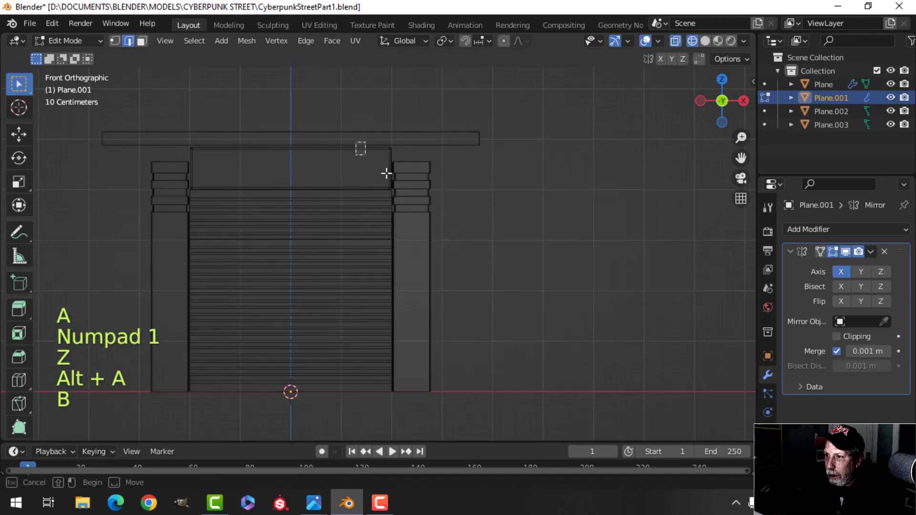
pyautogui.moveTo(355, 142); pyautogui.dragTo(487, 233)
pyautogui.hotkey('alt', 'a')
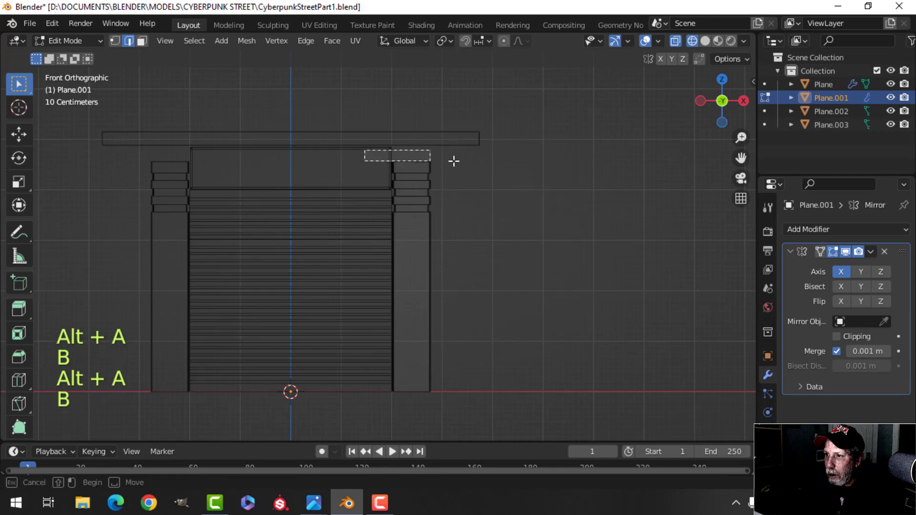
pyautogui.moveTo(414, 132); pyautogui.dragTo(421, 110)
pyautogui.press('z')
pyautogui.click(577, 165)
pyautogui.press('Tab')
pyautogui.hotkey('alt', 'a')
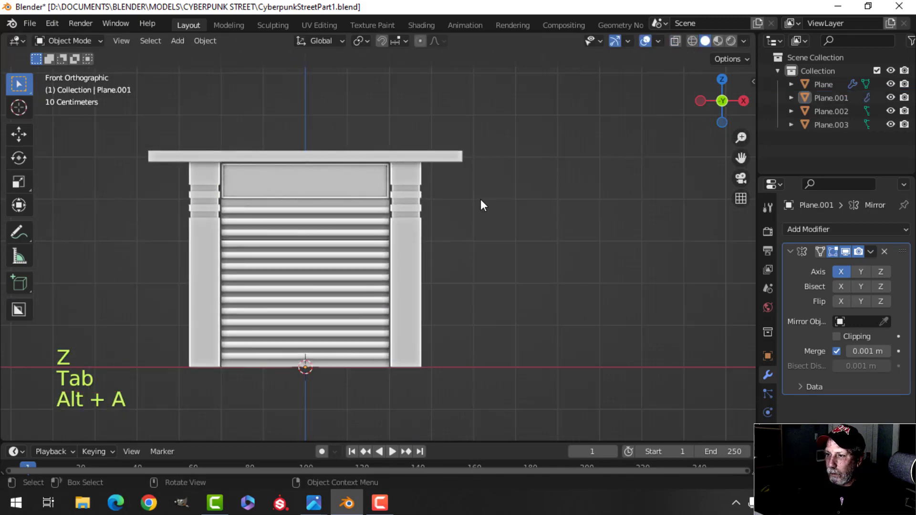
# Move the pillars' grooved band section upward so it sits closer beneath the top slab.
pyautogui.moveTo(480, 199); pyautogui.dragTo(421, 214, button='middle')
pyautogui.scroll(5, 427, 201)
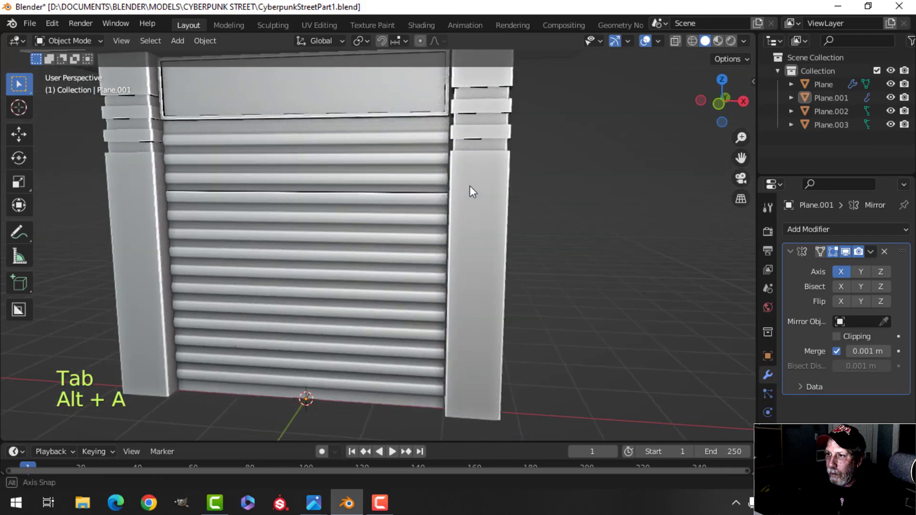
pyautogui.keyDown('shift'); pyautogui.moveTo(474, 193); pyautogui.dragTo(384, 190, button='middle'); pyautogui.keyUp('shift')
pyautogui.click(381, 191)
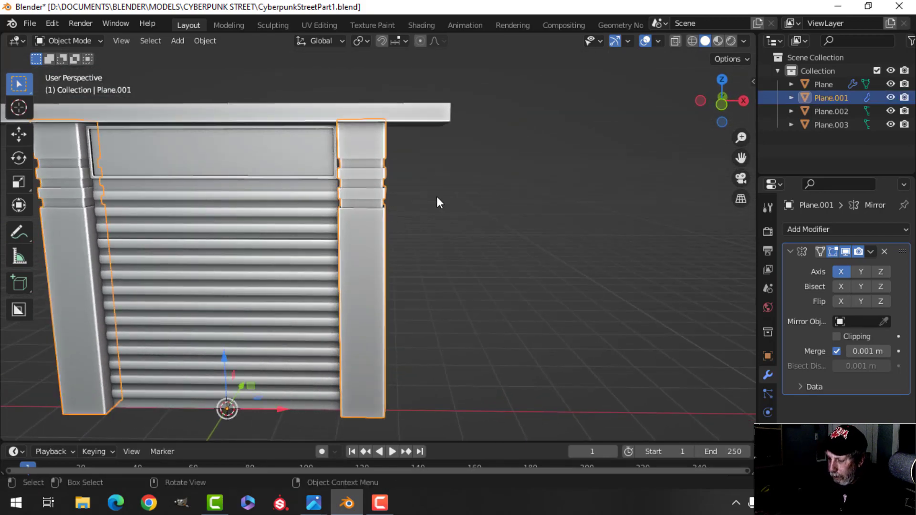
pyautogui.press('KP_1')
pyautogui.press('Tab')
pyautogui.press('z')
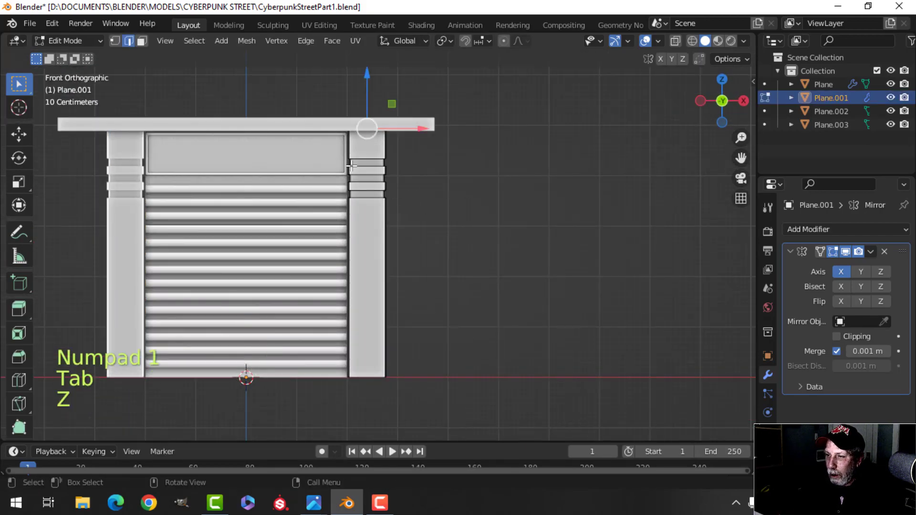
pyautogui.press('z')
pyautogui.click(232, 157)
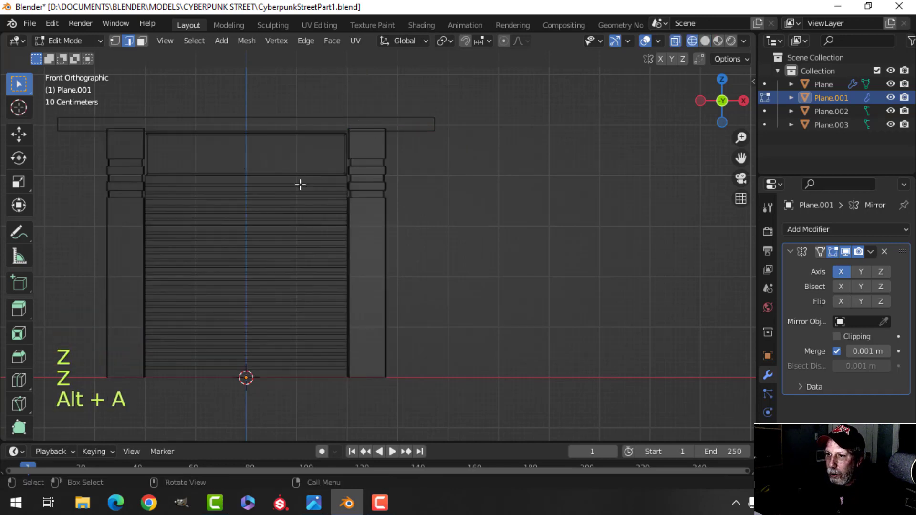
pyautogui.moveTo(325, 143); pyautogui.dragTo(377, 217)
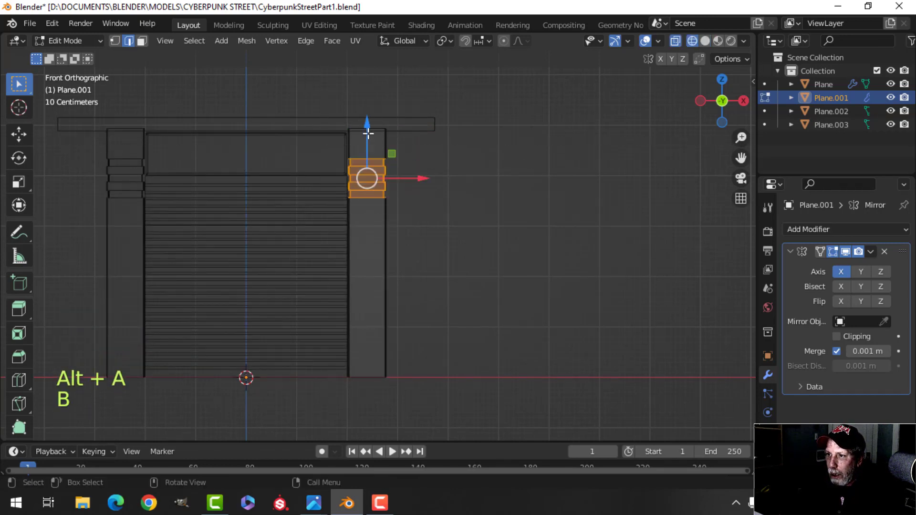
pyautogui.moveTo(368, 133); pyautogui.dragTo(366, 125)
pyautogui.click(486, 164)
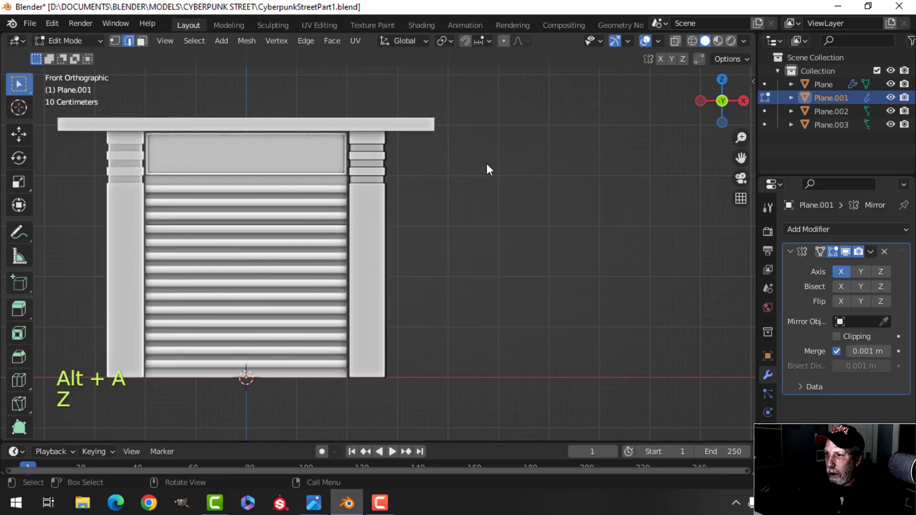
pyautogui.press('Tab')
pyautogui.hotkey('alt', 'a')
# Duplicate a vertical edge on the outer side of the right pillar's shaft and shift the copy slightly outward along X.
pyautogui.moveTo(454, 208); pyautogui.dragTo(355, 231, button='middle')
pyautogui.scroll(-2, 401, 231)
pyautogui.scroll(2, 362, 233)
pyautogui.keyDown('shift'); pyautogui.moveTo(387, 242); pyautogui.dragTo(359, 204, button='middle'); pyautogui.keyUp('shift')
pyautogui.moveTo(363, 232); pyautogui.dragTo(345, 200, button='middle')
pyautogui.click(331, 225)
pyautogui.press('Tab')
pyautogui.scroll(3, 363, 256)
pyautogui.hotkey('alt', 'a')
pyautogui.keyDown('shift'); pyautogui.moveTo(326, 255); pyautogui.dragTo(356, 196, button='middle'); pyautogui.keyUp('shift')
pyautogui.scroll(-1, 321, 234)
pyautogui.press('2')
pyautogui.scroll(2, 324, 234)
pyautogui.click(312, 170)
pyautogui.scroll(-4, 317, 210)
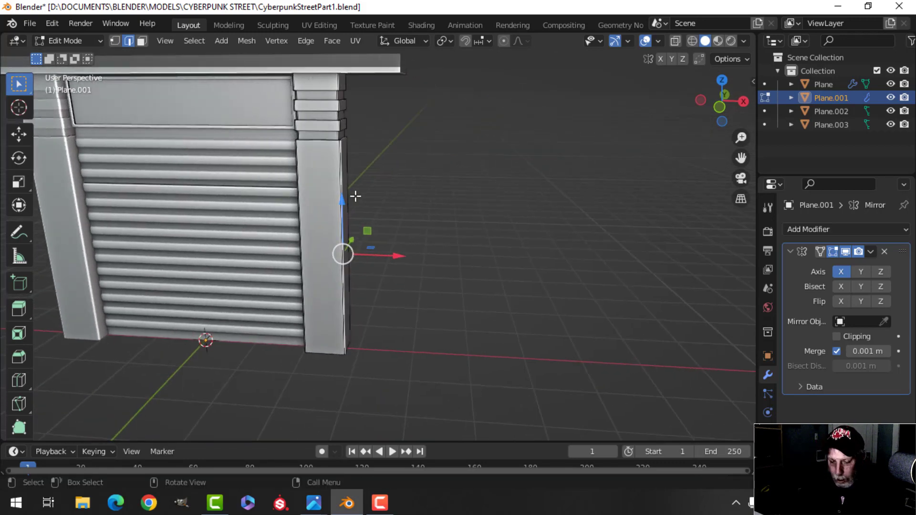
pyautogui.moveTo(396, 255); pyautogui.dragTo(409, 250)
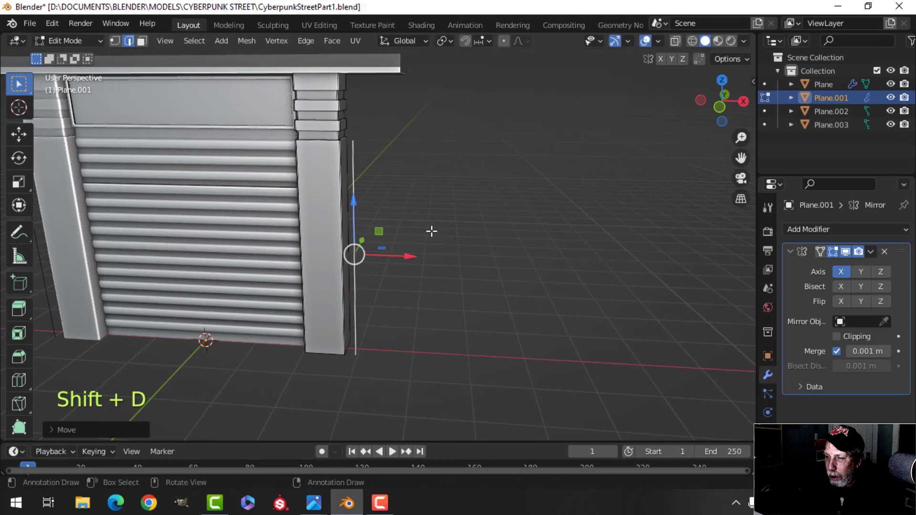
# Separate the copied vertical edge into its own object and select that object.
pyautogui.press('p')
pyautogui.click(374, 219)
pyautogui.press('Tab')
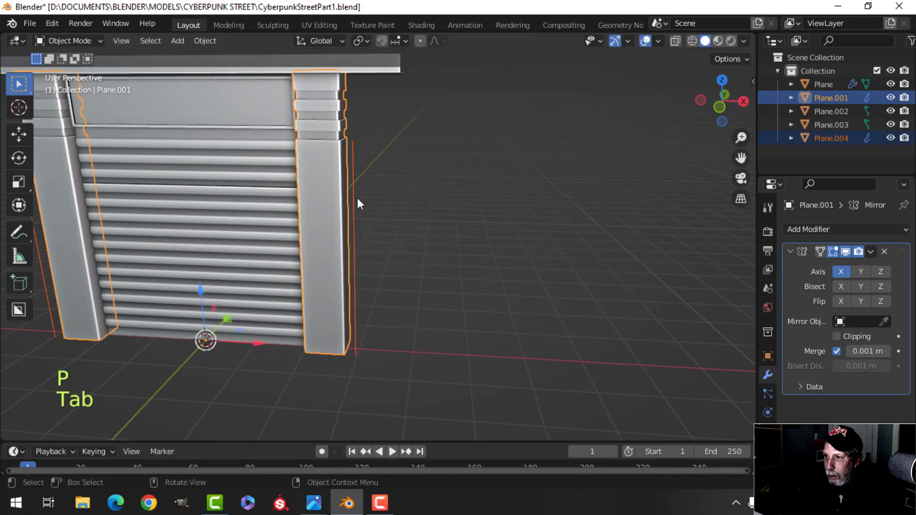
pyautogui.click(357, 198)
# Extrude the separated edge outward along X into a flat vertical strip about as wide as the pillar.
pyautogui.press('Tab')
pyautogui.press('a')
pyautogui.moveTo(395, 219); pyautogui.dragTo(391, 206, button='middle')
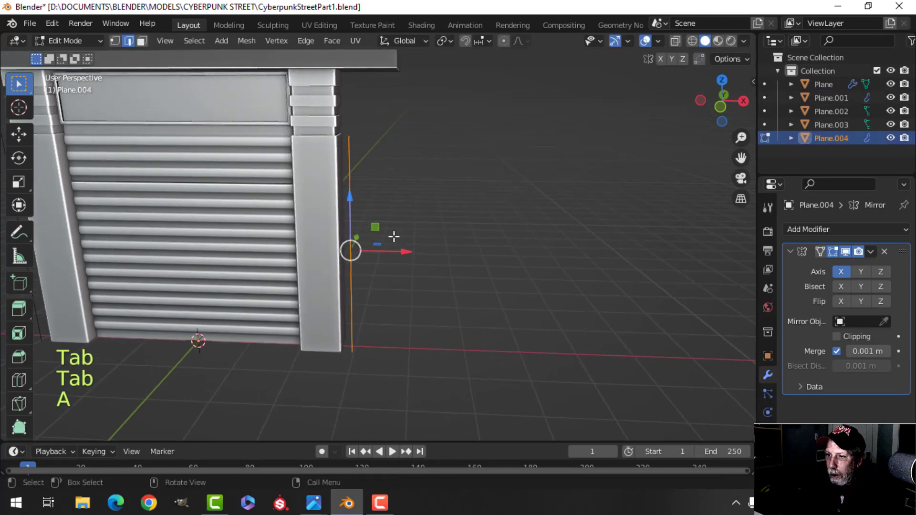
pyautogui.moveTo(401, 251); pyautogui.dragTo(441, 252)
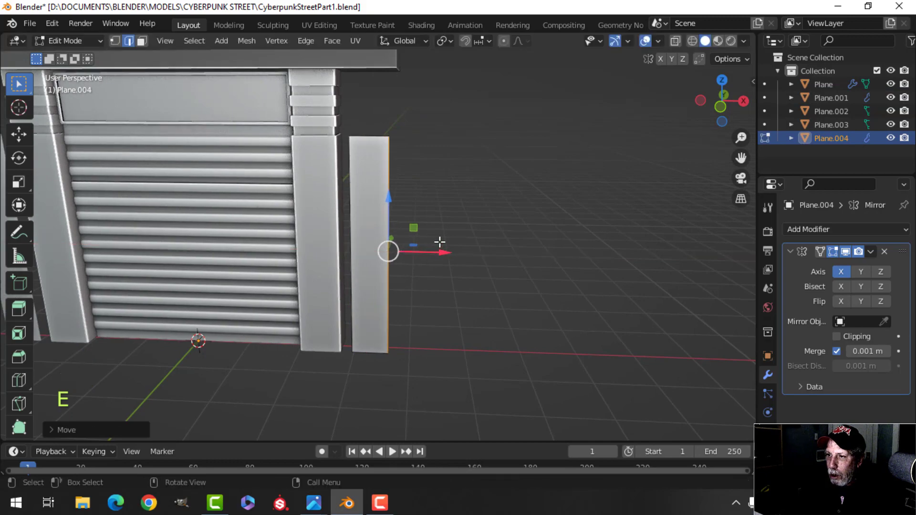
# Adjust the vertical strip's depth position and move it along X against the pillar's outer side.
pyautogui.press('a')
pyautogui.moveTo(440, 242); pyautogui.dragTo(359, 252, button='middle')
pyautogui.moveTo(354, 237); pyautogui.dragTo(349, 239)
pyautogui.moveTo(374, 245); pyautogui.dragTo(411, 270, button='middle')
pyautogui.moveTo(411, 270); pyautogui.dragTo(392, 268)
pyautogui.moveTo(405, 234)
pyautogui.mouseDown(button='middle')
pyautogui.moveTo(378, 248)
pyautogui.moveTo(339, 239)
pyautogui.moveTo(384, 268)
pyautogui.moveTo(366, 252)
pyautogui.moveTo(403, 244)
pyautogui.mouseUp(button='middle')
pyautogui.scroll(2, 339, 239)
# Extrude the vertical strip in depth into a rectangular block and recalculate its normals outside.
pyautogui.press('e')
pyautogui.click(407, 277)
pyautogui.press('a')
pyautogui.hotkey('alt', 'n')
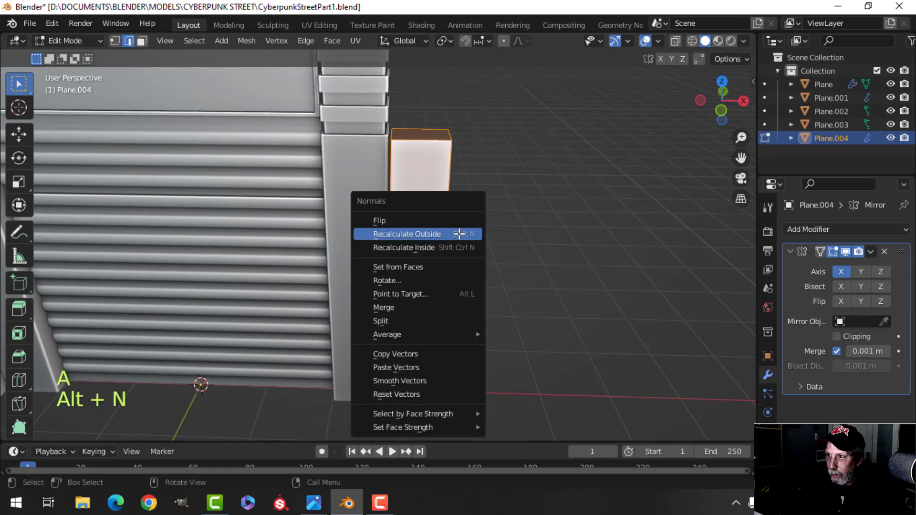
pyautogui.click(460, 235)
pyautogui.moveTo(460, 233)
pyautogui.mouseDown(button='middle')
pyautogui.moveTo(440, 251)
pyautogui.moveTo(417, 191)
pyautogui.moveTo(382, 303)
pyautogui.moveTo(383, 292)
pyautogui.mouseUp(button='middle')
pyautogui.hotkey('alt', 'a')
pyautogui.scroll(-2, 412, 260)
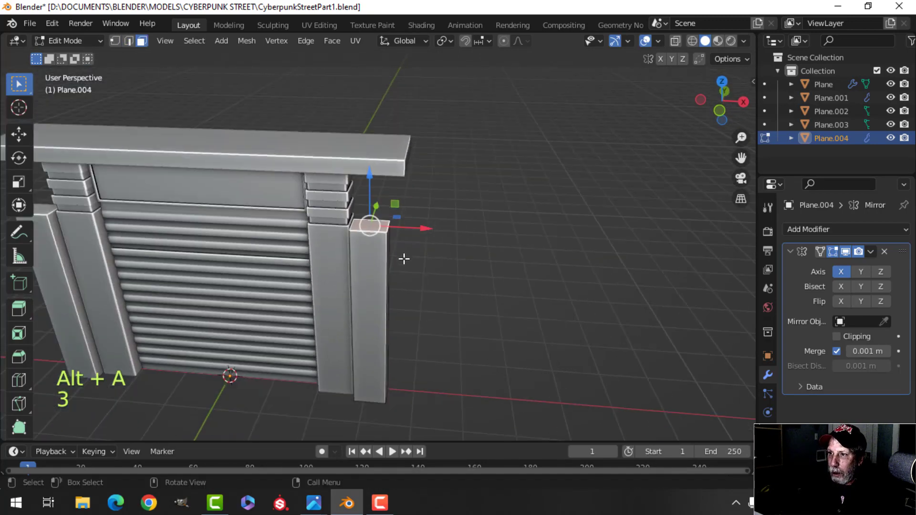
# Raise the block's top face along Z to the slab's underside, and delete its top and bottom faces.
pyautogui.moveTo(402, 260); pyautogui.dragTo(406, 252, button='middle')
pyautogui.moveTo(384, 158); pyautogui.dragTo(381, 103)
pyautogui.press('x')
pyautogui.click(379, 106)
pyautogui.moveTo(411, 339); pyautogui.dragTo(403, 297, button='middle')
pyautogui.press('x')
pyautogui.click(367, 278)
# Divide the outer block's height with about a dozen evenly spaced horizontal loop cuts.
pyautogui.scroll(4, 421, 313)
pyautogui.scroll(-5, 421, 313)
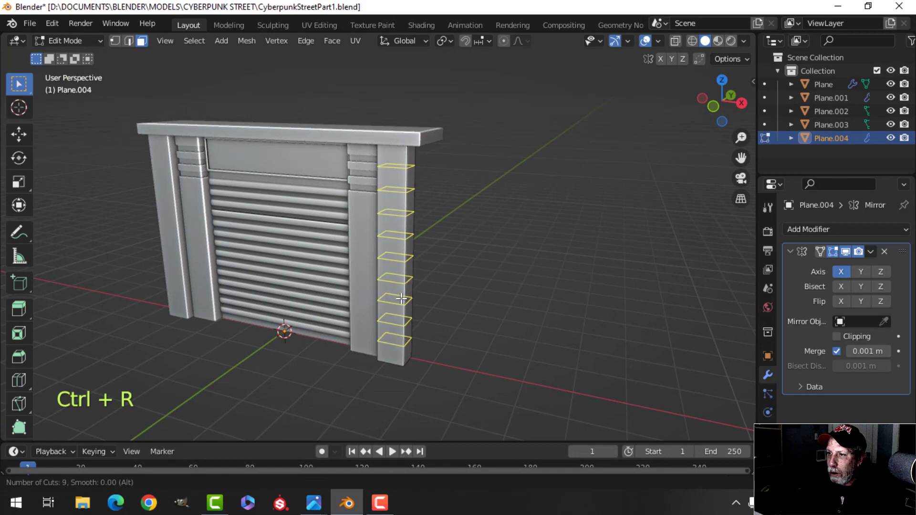
pyautogui.click(401, 298)
pyautogui.rightClick(402, 298)
pyautogui.scroll(5, 402, 300)
pyautogui.hotkey('alt', 'a')
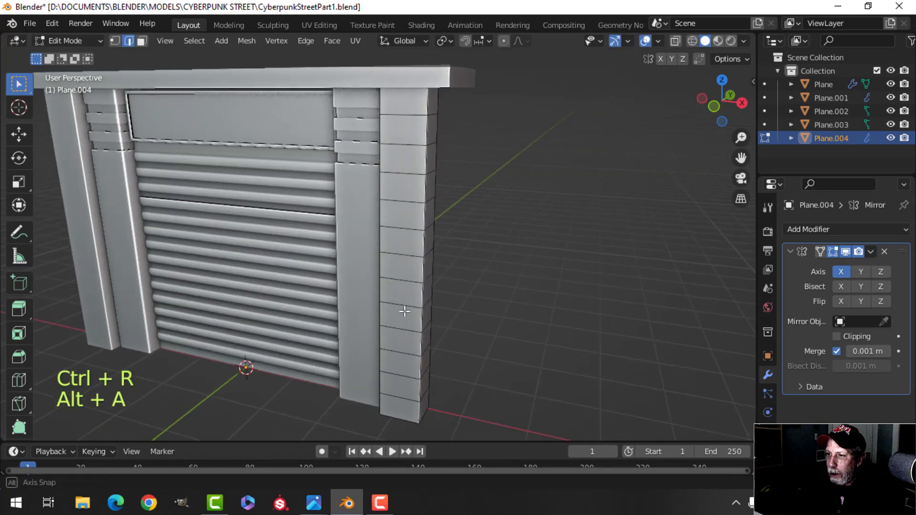
# Add one centred vertical loop cut to each of the block's front, outer and back sides.
pyautogui.click(400, 408)
pyautogui.rightClick(399, 408)
pyautogui.moveTo(477, 377); pyautogui.dragTo(405, 378, button='middle')
pyautogui.hotkey('ctrl', 'r')
pyautogui.click(360, 415)
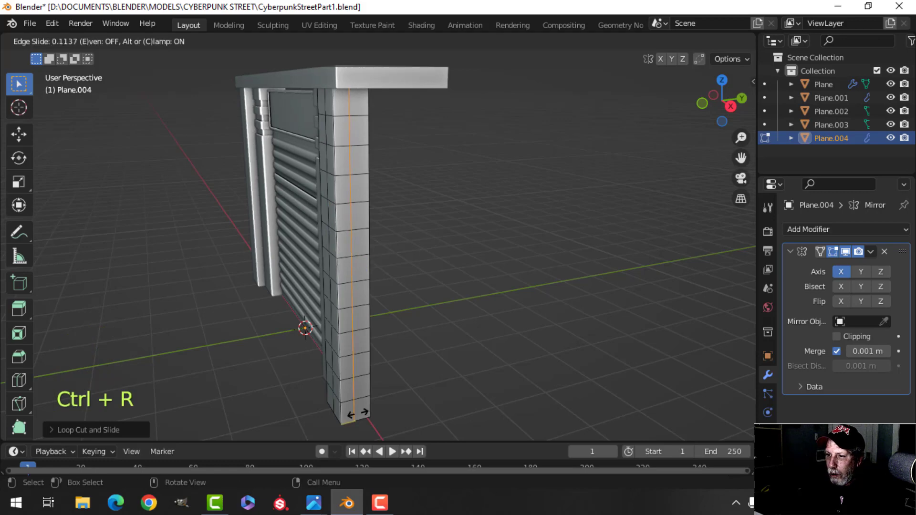
pyautogui.rightClick(357, 413)
pyautogui.moveTo(357, 414); pyautogui.dragTo(337, 363, button='middle')
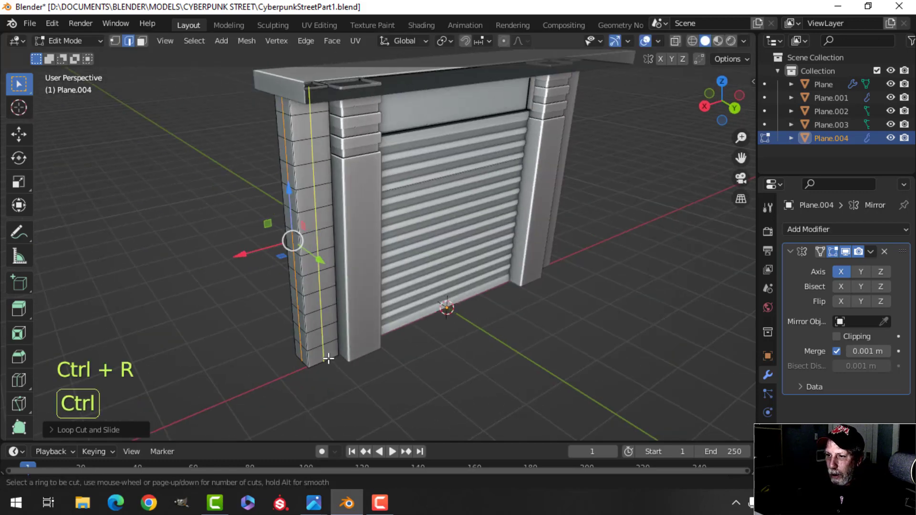
pyautogui.click(328, 358)
pyautogui.rightClick(334, 354)
# Isolate the outer blocks in local view and add a centred vertical loop cut to the remaining side.
pyautogui.press('Tab')
pyautogui.press('/')
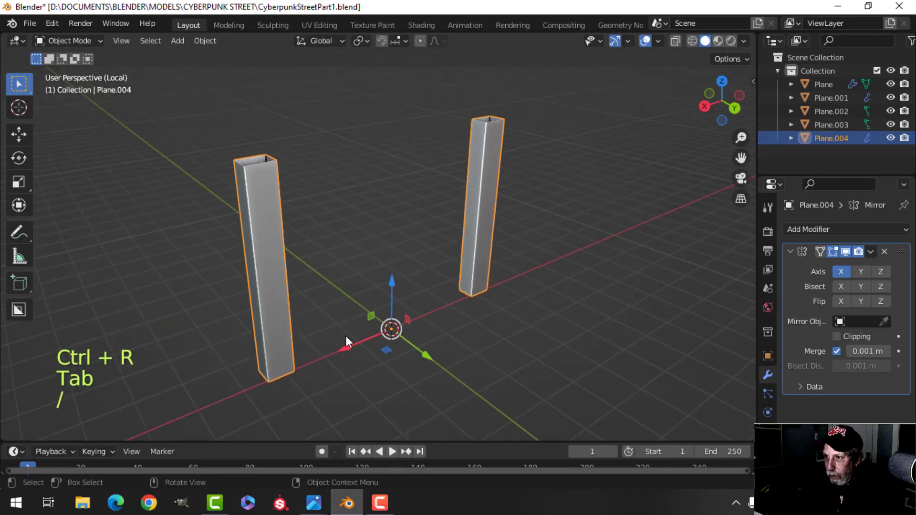
pyautogui.moveTo(346, 336); pyautogui.dragTo(585, 299, button='middle')
pyautogui.press('Tab')
pyautogui.moveTo(431, 334); pyautogui.dragTo(505, 372, button='middle')
pyautogui.scroll(3, 439, 251)
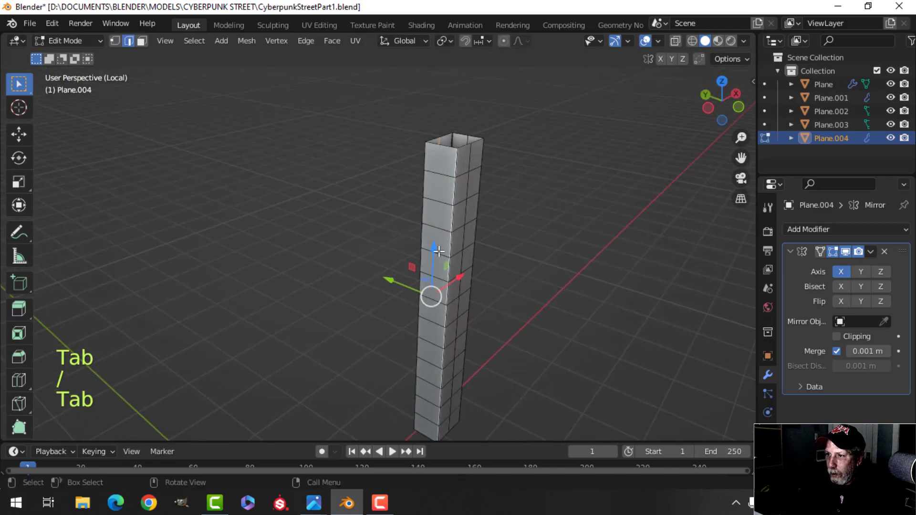
pyautogui.hotkey('ctrl', 'r')
pyautogui.click(440, 162)
pyautogui.rightClick(441, 162)
# Inset all the block's faces individually with a thin border and delete the inner faces, leaving an open lattice.
pyautogui.keyDown('shift'); pyautogui.moveTo(527, 206); pyautogui.dragTo(419, 240, button='middle'); pyautogui.keyUp('shift')
pyautogui.scroll(1, 473, 255)
pyautogui.hotkey('alt', 'a')
pyautogui.press('3')
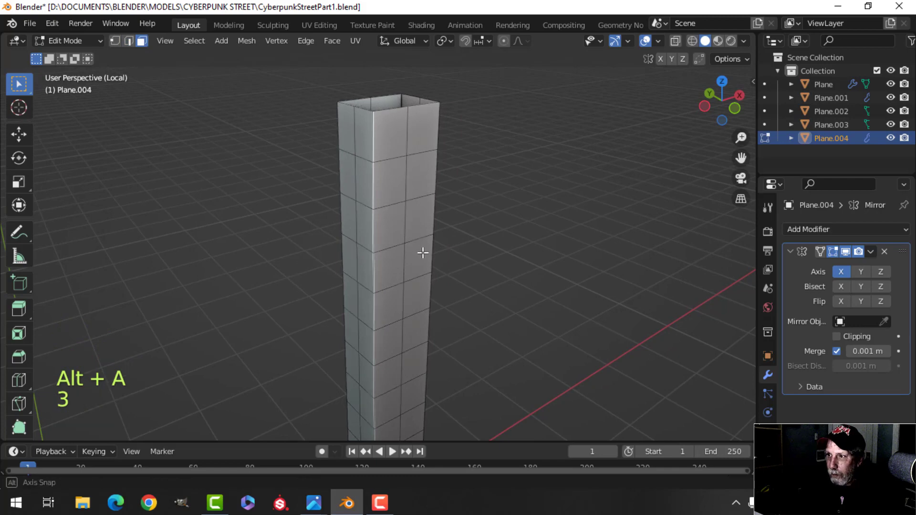
pyautogui.moveTo(422, 251); pyautogui.dragTo(411, 188, button='middle')
pyautogui.press('a')
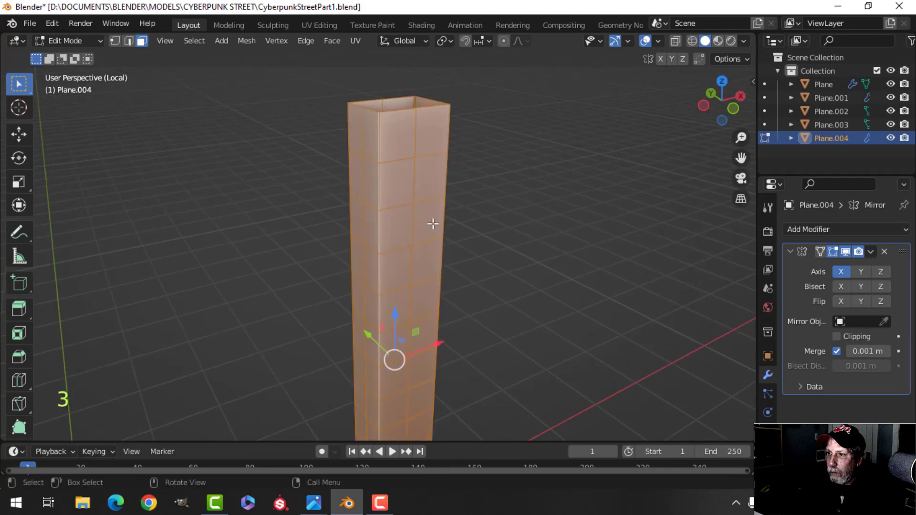
pyautogui.press('i')
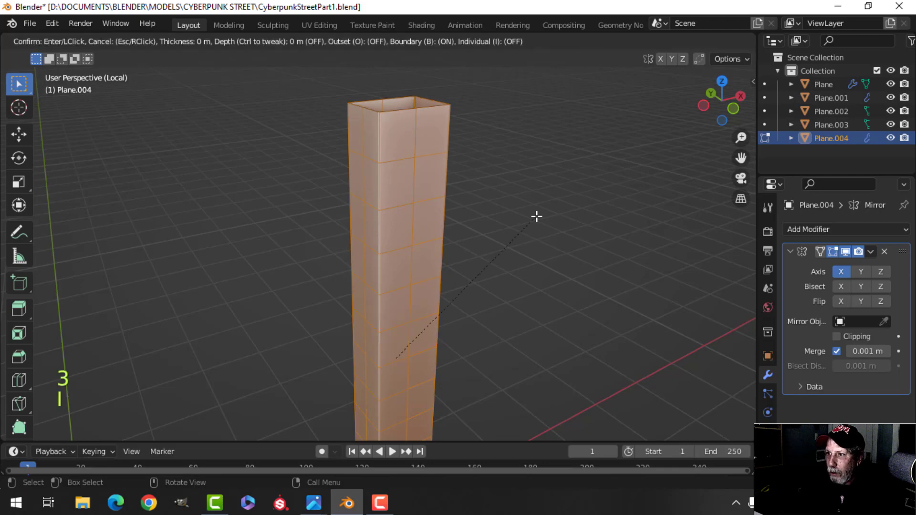
pyautogui.moveTo(532, 224)
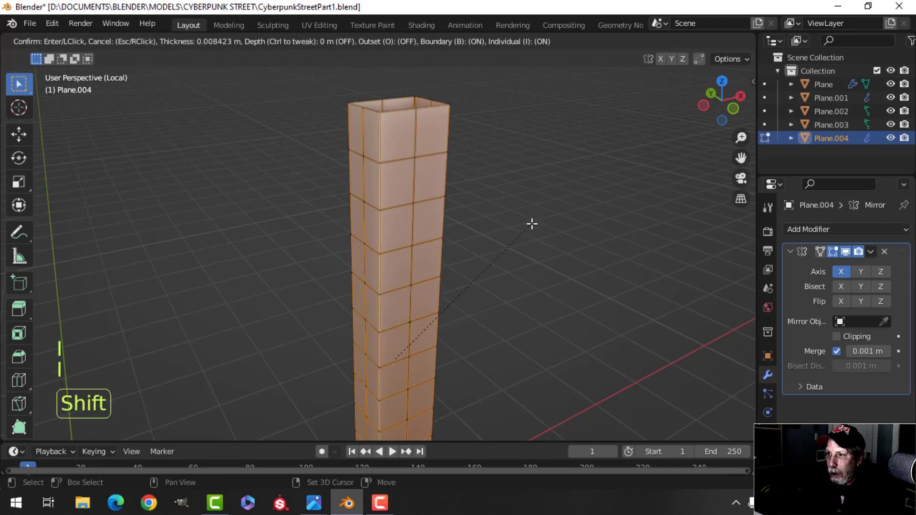
pyautogui.click(483, 231)
pyautogui.press('x')
pyautogui.click(482, 231)
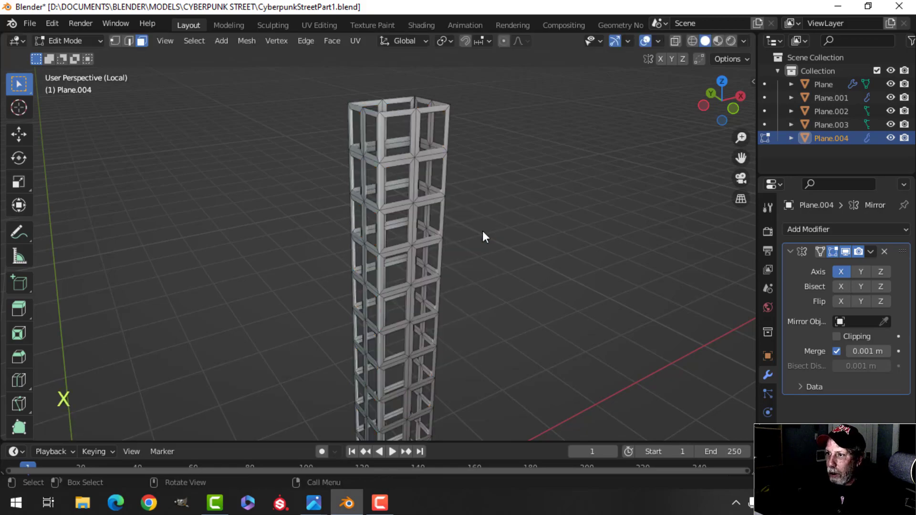
# Examine the open lattice column from several sides in Object Mode.
pyautogui.press('a')
pyautogui.moveTo(510, 218); pyautogui.dragTo(462, 208, button='middle')
pyautogui.scroll(-3, 478, 233)
pyautogui.press('Tab')
pyautogui.scroll(-2, 450, 278)
pyautogui.hotkey('alt', 'a')
pyautogui.moveTo(450, 277); pyautogui.dragTo(393, 281, button='middle')
pyautogui.scroll(4, 469, 279)
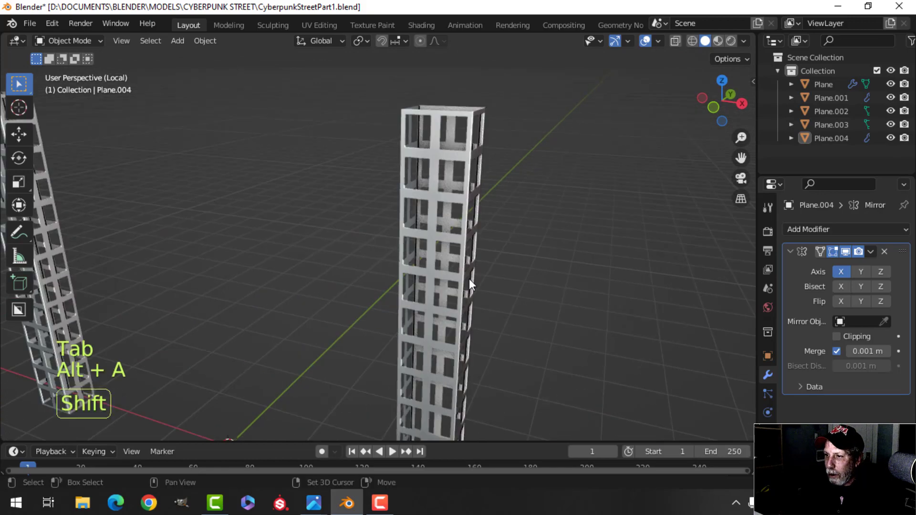
pyautogui.scroll(3, 384, 248)
pyautogui.keyDown('shift'); pyautogui.moveTo(468, 278); pyautogui.dragTo(421, 268, button='middle'); pyautogui.keyUp('shift')
pyautogui.scroll(-3, 421, 268)
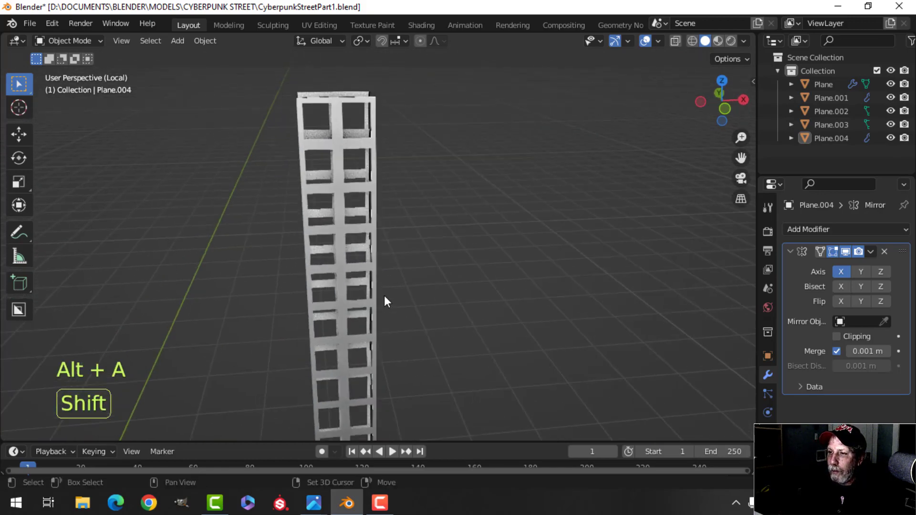
# Extrude all the lattice faces and shrink them inward about 0.036 m to thicken the bars.
pyautogui.click(341, 237)
pyautogui.moveTo(341, 238); pyautogui.dragTo(452, 262, button='middle')
pyautogui.press('Tab')
pyautogui.press('a')
pyautogui.hotkey('alt', 's')
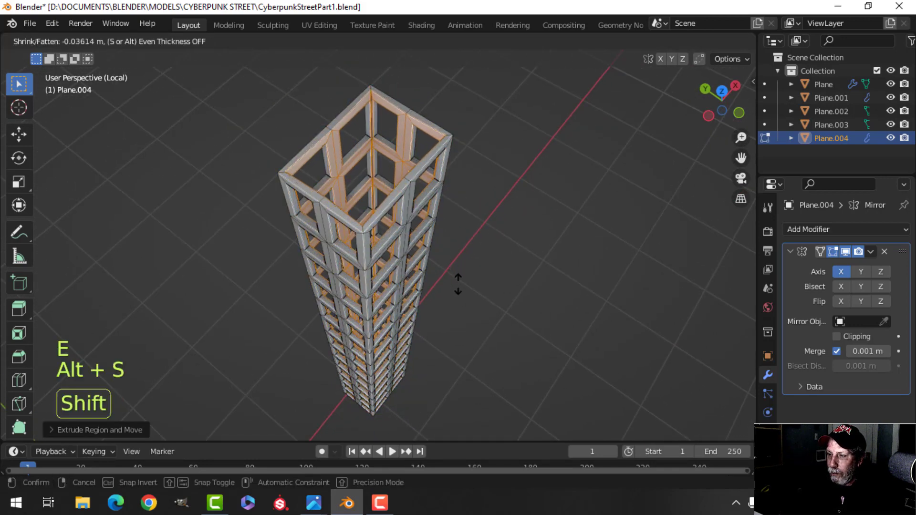
pyautogui.click(458, 284)
# Examine the thickened bars of the isolated lattice column in Object Mode.
pyautogui.keyDown('shift'); pyautogui.moveTo(458, 285); pyautogui.dragTo(399, 207, button='middle'); pyautogui.keyUp('shift')
pyautogui.press('Tab')
pyautogui.scroll(-3, 433, 246)
pyautogui.hotkey('alt', 'a')
pyautogui.scroll(4, 446, 261)
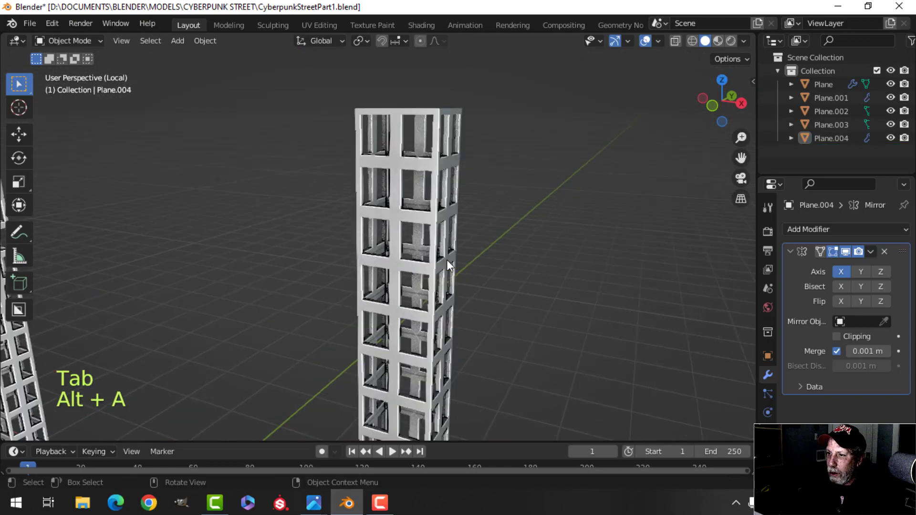
pyautogui.keyDown('shift'); pyautogui.moveTo(447, 259); pyautogui.dragTo(434, 185, button='middle'); pyautogui.keyUp('shift')
pyautogui.scroll(-4, 401, 162)
# Return to the full building and examine how the lattice columns fit beside the pillars, including from the front.
pyautogui.press('/')
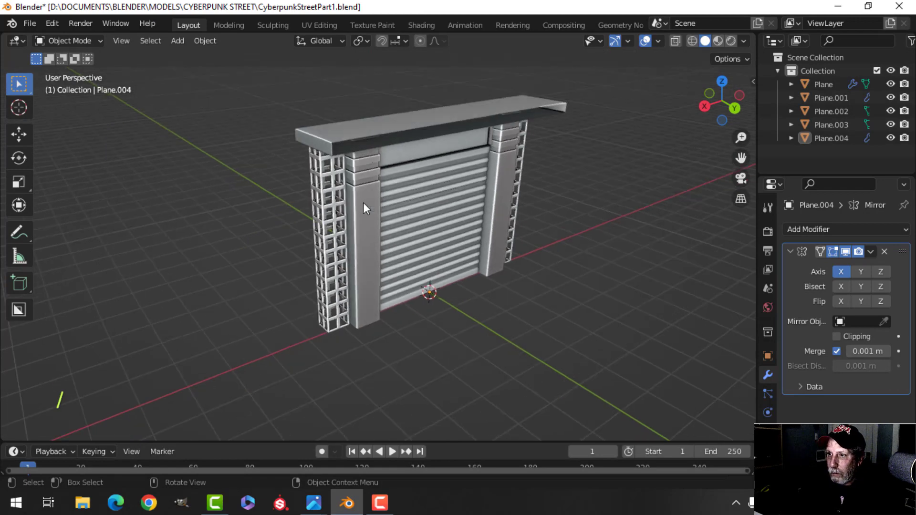
pyautogui.moveTo(363, 203); pyautogui.dragTo(401, 186, button='middle')
pyautogui.press('KP_1')
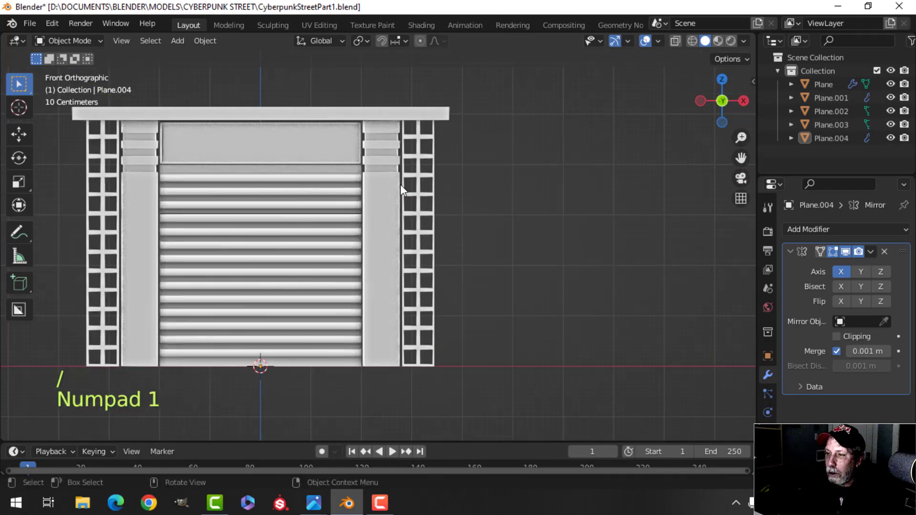
pyautogui.scroll(2, 398, 185)
pyautogui.scroll(-1, 396, 184)
pyautogui.click(425, 203)
pyautogui.press('Tab')
pyautogui.press('a')
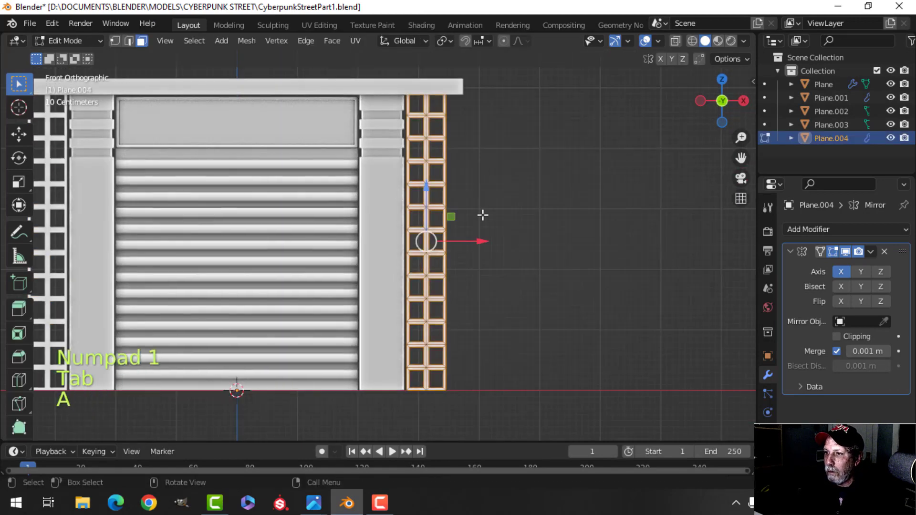
pyautogui.moveTo(483, 241); pyautogui.dragTo(408, 184, button='middle')
pyautogui.scroll(2, 411, 234)
pyautogui.hotkey('alt', 'a')
pyautogui.press('Tab')
pyautogui.hotkey('alt', 'a')
# Isolate the lattice columns in local view, add a cube mesh and scale it to about 0.157.
pyautogui.click(409, 185)
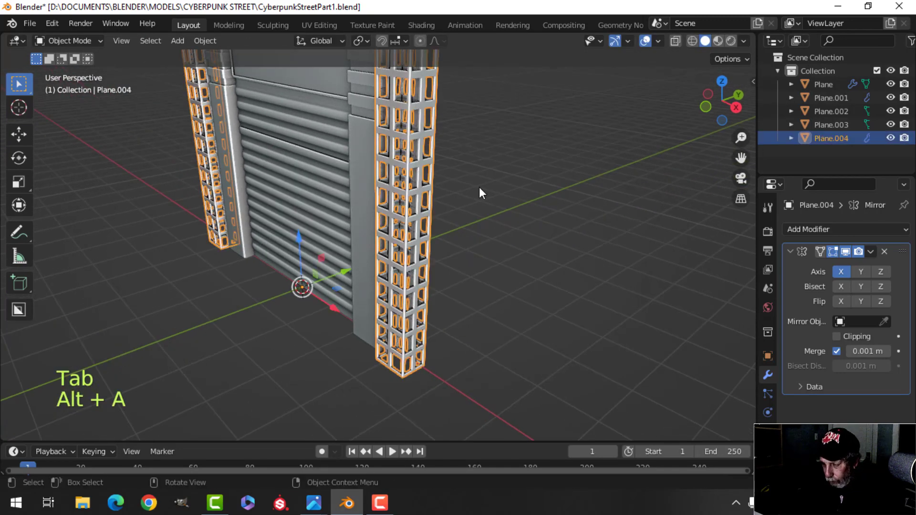
pyautogui.press('/')
pyautogui.keyDown('shift'); pyautogui.moveTo(470, 186); pyautogui.dragTo(365, 161, button='middle'); pyautogui.keyUp('shift')
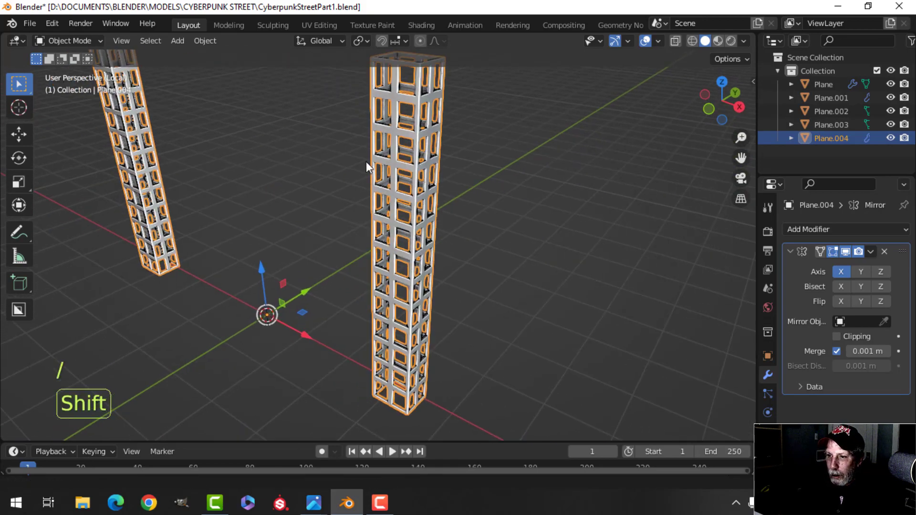
pyautogui.hotkey('shift', 'a')
pyautogui.moveTo(351, 157)
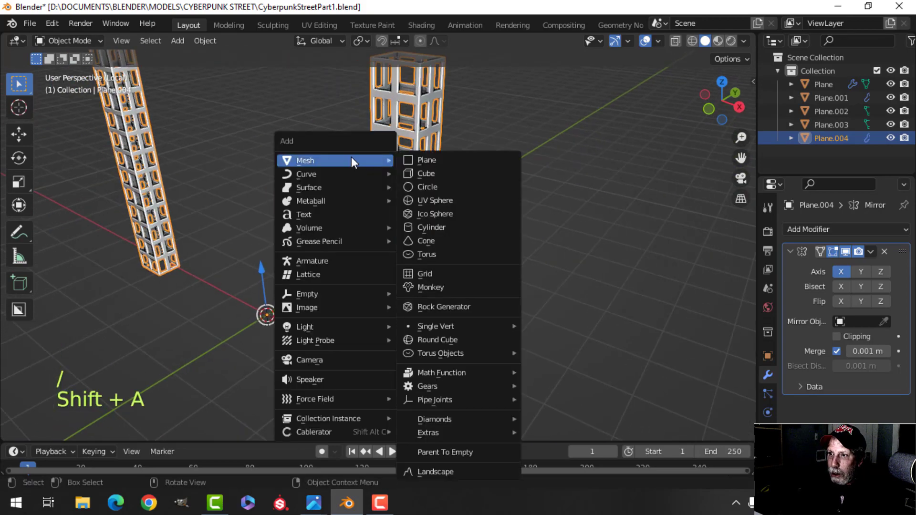
pyautogui.click(422, 171)
pyautogui.press('Tab')
pyautogui.press('s')
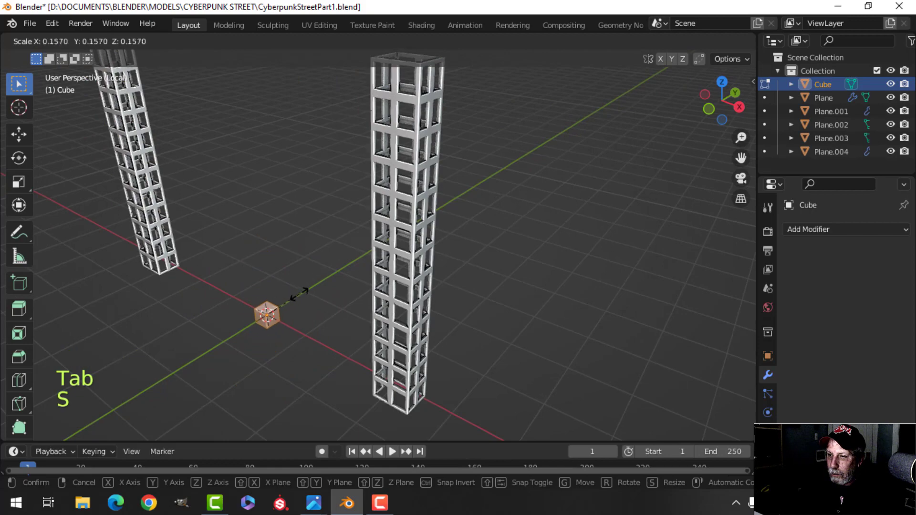
pyautogui.click(291, 298)
# Move the cube along X beside the right lattice column and scale it slightly smaller.
pyautogui.moveTo(298, 331); pyautogui.dragTo(419, 376)
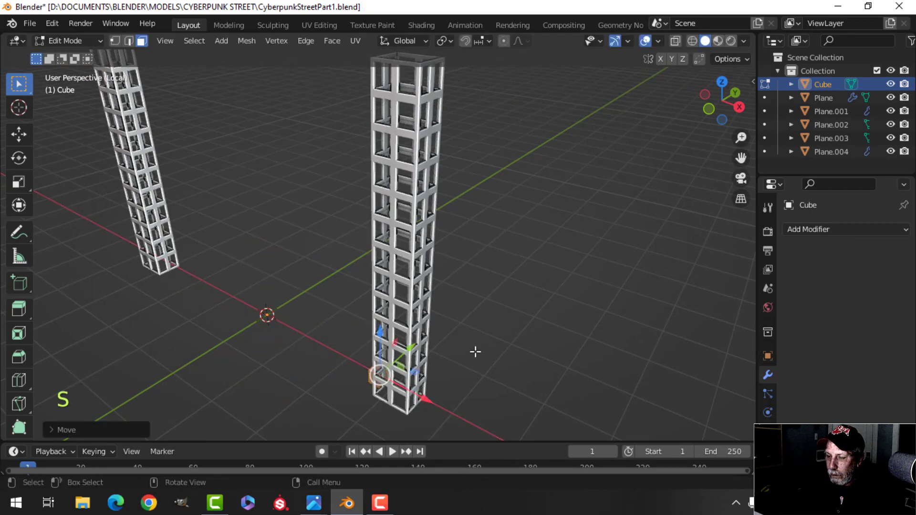
pyautogui.press('KP_7')
pyautogui.scroll(3, 485, 327)
pyautogui.keyDown('shift'); pyautogui.moveTo(486, 327); pyautogui.dragTo(358, 188, button='middle'); pyautogui.keyUp('shift')
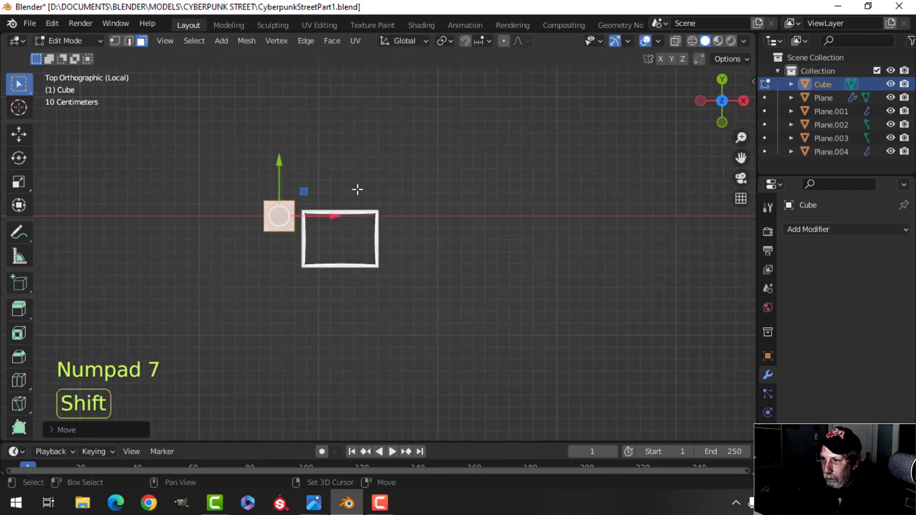
pyautogui.scroll(3, 348, 187)
pyautogui.press('s')
pyautogui.click(272, 194)
# Centre the cube over the front inner corner of the right lattice column in top view.
pyautogui.press('g')
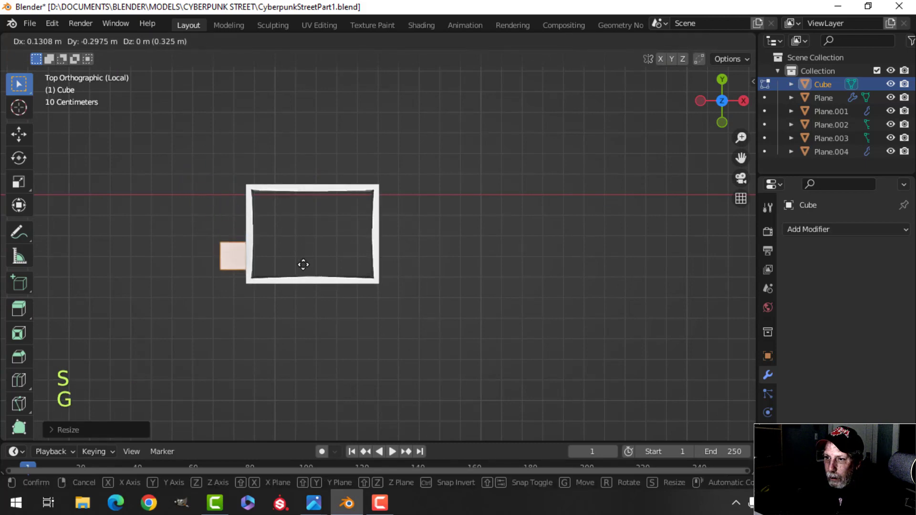
pyautogui.click(315, 279)
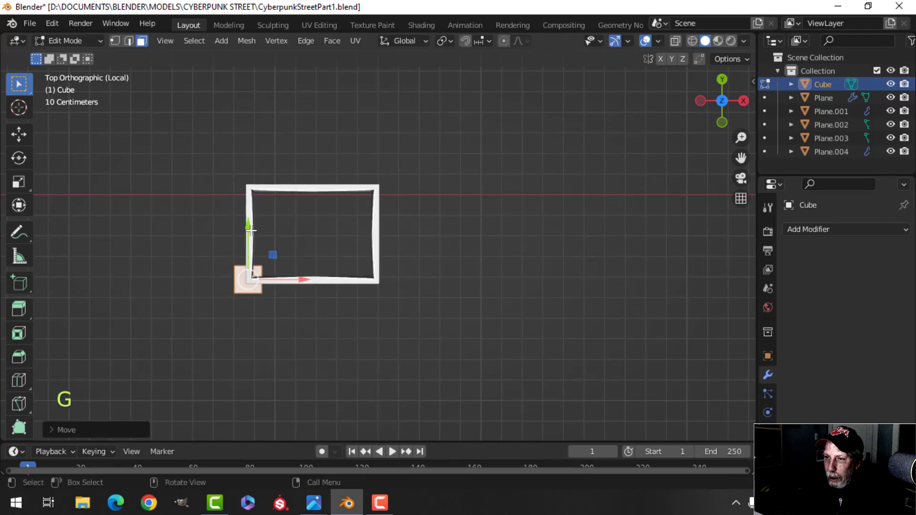
pyautogui.scroll(2, 296, 252)
pyautogui.press('g')
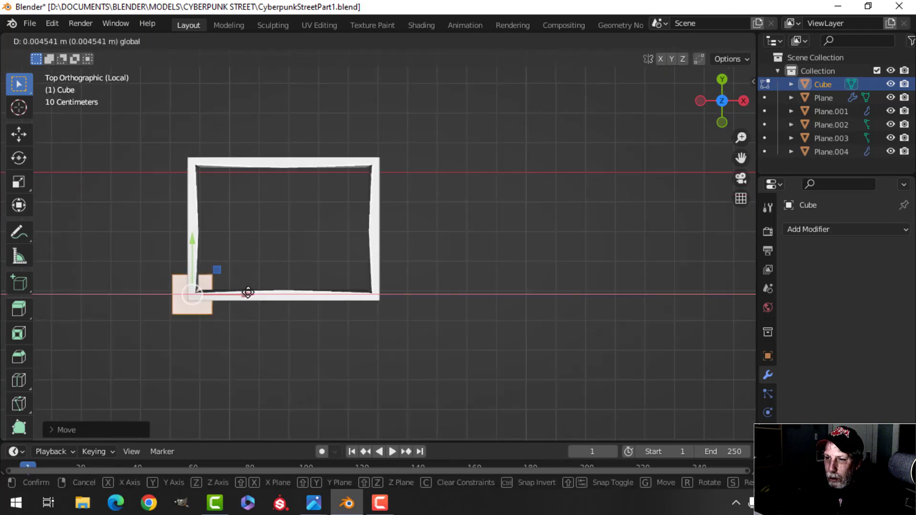
pyautogui.click(251, 284)
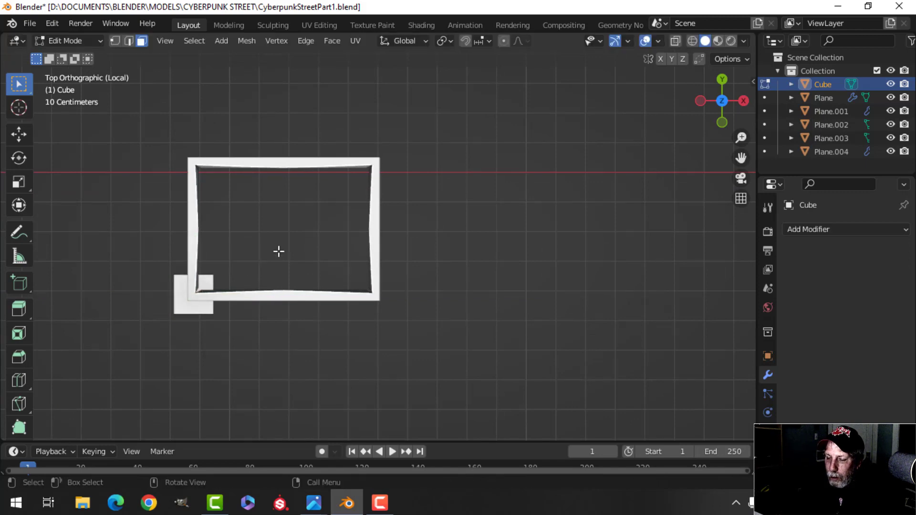
# Check the cube against the column's base in front view and delete its bottom face.
pyautogui.moveTo(278, 252); pyautogui.dragTo(306, 234, button='middle')
pyautogui.press('KP_1')
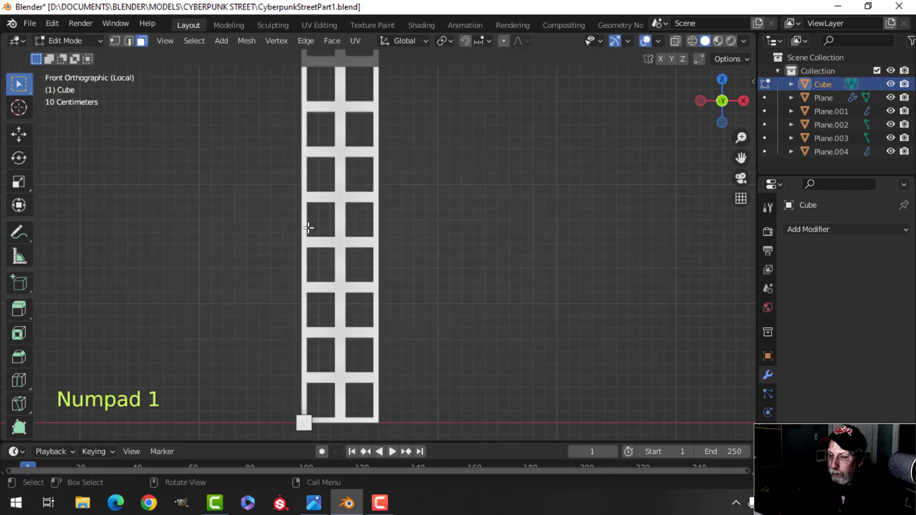
pyautogui.keyDown('shift'); pyautogui.moveTo(348, 296); pyautogui.dragTo(370, 143, button='middle'); pyautogui.keyUp('shift')
pyautogui.press('a')
pyautogui.scroll(4, 359, 259)
pyautogui.keyDown('shift'); pyautogui.moveTo(335, 254); pyautogui.dragTo(403, 205, button='middle'); pyautogui.keyUp('shift')
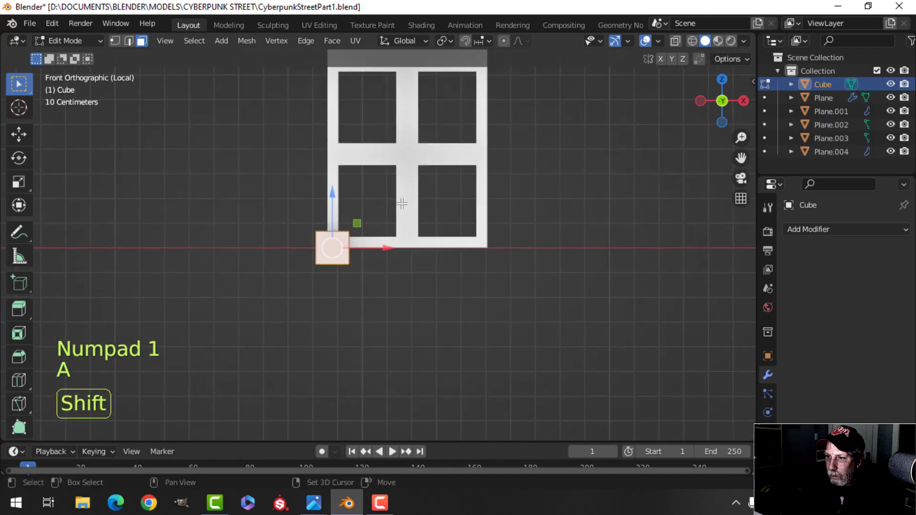
pyautogui.scroll(3, 403, 205)
pyautogui.hotkey('alt', 'a')
pyautogui.moveTo(349, 276); pyautogui.dragTo(300, 296, button='middle')
pyautogui.press('x')
pyautogui.click(317, 198)
# Raise the cube's top face along Z to the lattice column's top to form a corner post, and delete that face.
pyautogui.click(275, 257)
pyautogui.scroll(-9, 275, 257)
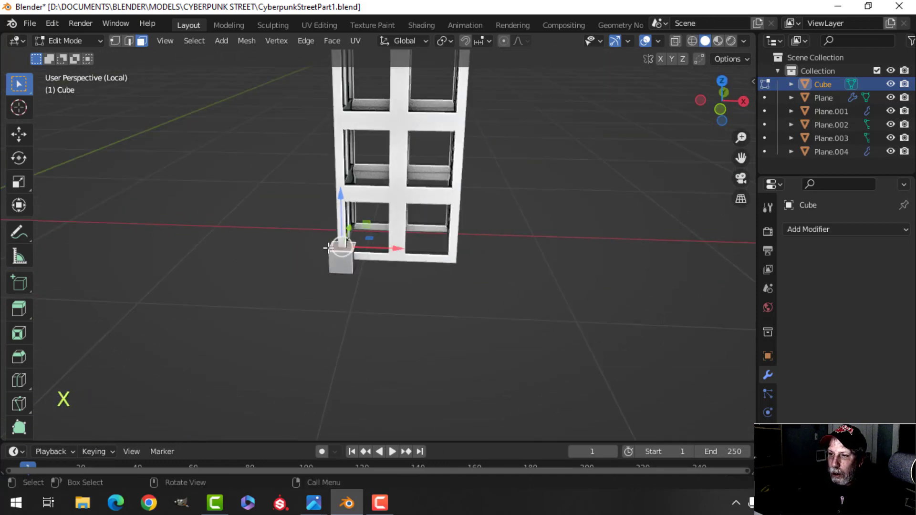
pyautogui.scroll(-3, 354, 239)
pyautogui.keyDown('shift'); pyautogui.moveTo(357, 148); pyautogui.dragTo(353, 309, button='middle'); pyautogui.keyUp('shift')
pyautogui.scroll(-1, 329, 281)
pyautogui.moveTo(345, 307); pyautogui.dragTo(356, 100)
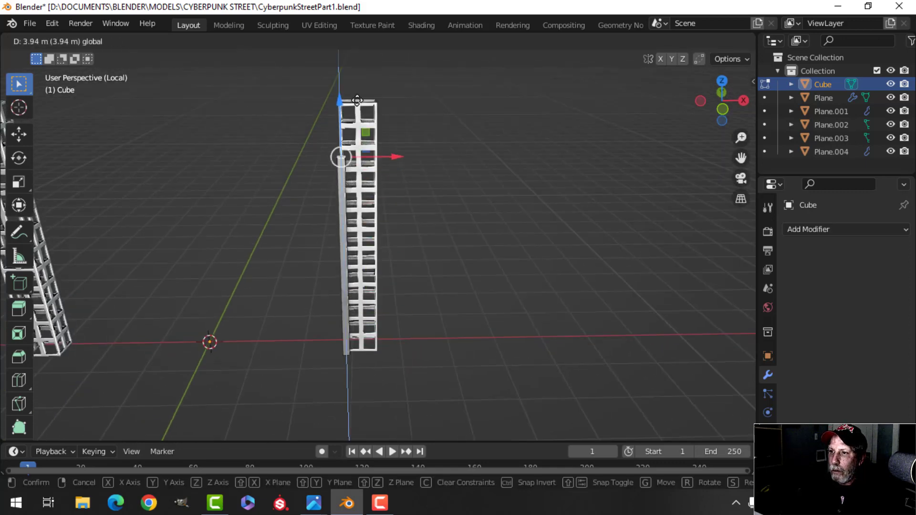
pyautogui.moveTo(365, 55); pyautogui.dragTo(366, 56)
pyautogui.press('x')
pyautogui.click(426, 84)
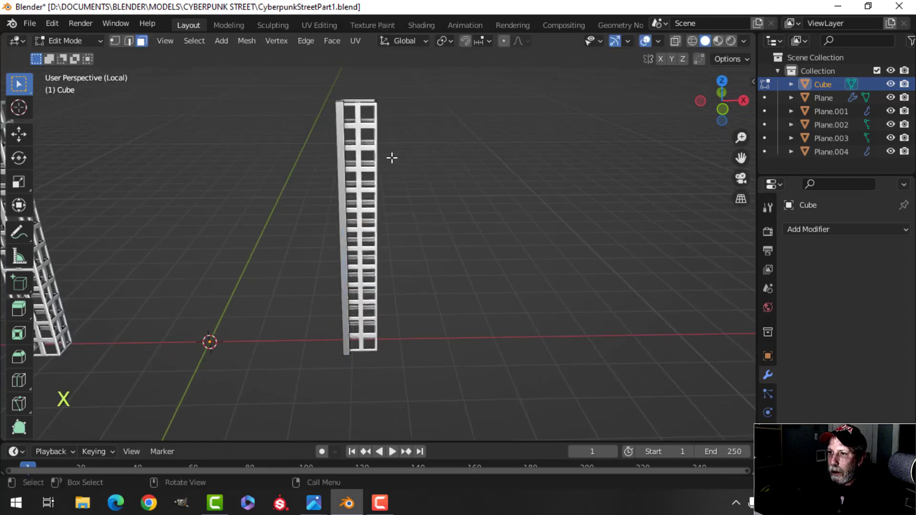
# Bevel all vertical edges of the corner post slightly, using two segments.
pyautogui.scroll(4, 391, 157)
pyautogui.keyDown('shift'); pyautogui.moveTo(390, 157); pyautogui.dragTo(377, 225, button='middle'); pyautogui.keyUp('shift')
pyautogui.scroll(-1, 363, 212)
pyautogui.press('Tab')
pyautogui.scroll(3, 364, 213)
pyautogui.hotkey('alt', 'a')
pyautogui.moveTo(353, 197); pyautogui.dragTo(496, 224, button='middle')
pyautogui.click(368, 183)
pyautogui.press('Tab')
pyautogui.hotkey('alt', 'a')
pyautogui.keyDown('shift'); pyautogui.moveTo(362, 205); pyautogui.dragTo(229, 270, button='middle'); pyautogui.keyUp('shift')
pyautogui.moveTo(286, 238); pyautogui.dragTo(347, 234, button='middle')
pyautogui.scroll(4, 358, 257)
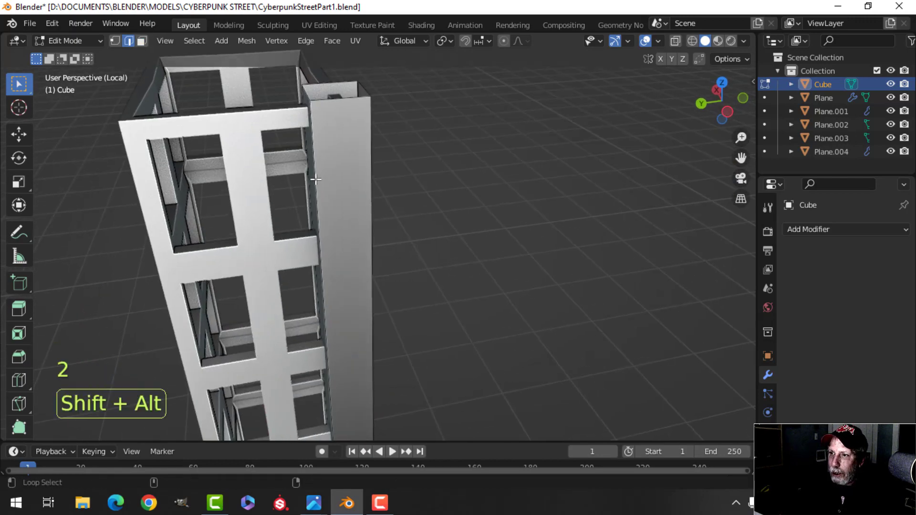
pyautogui.moveTo(311, 123); pyautogui.dragTo(287, 177, button='middle')
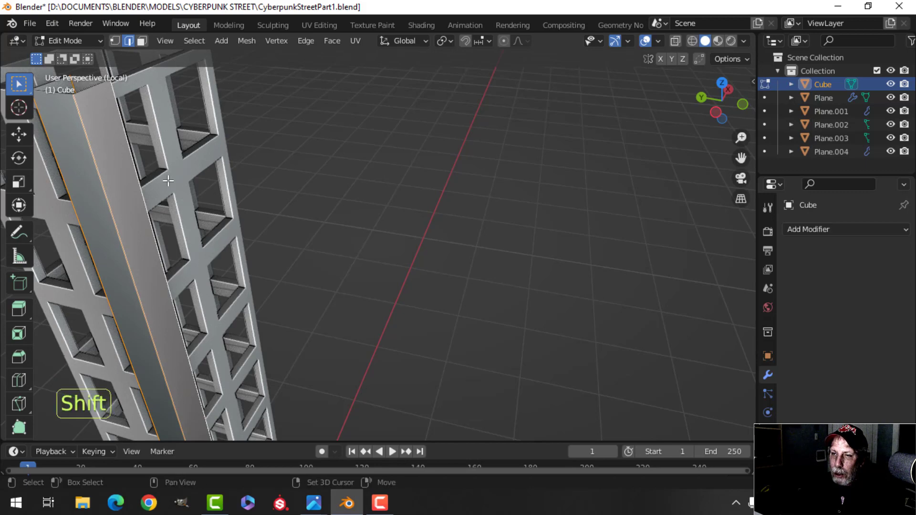
pyautogui.keyDown('shift'); pyautogui.moveTo(168, 180); pyautogui.dragTo(215, 209, button='middle'); pyautogui.keyUp('shift')
pyautogui.hotkey('ctrl', 'b')
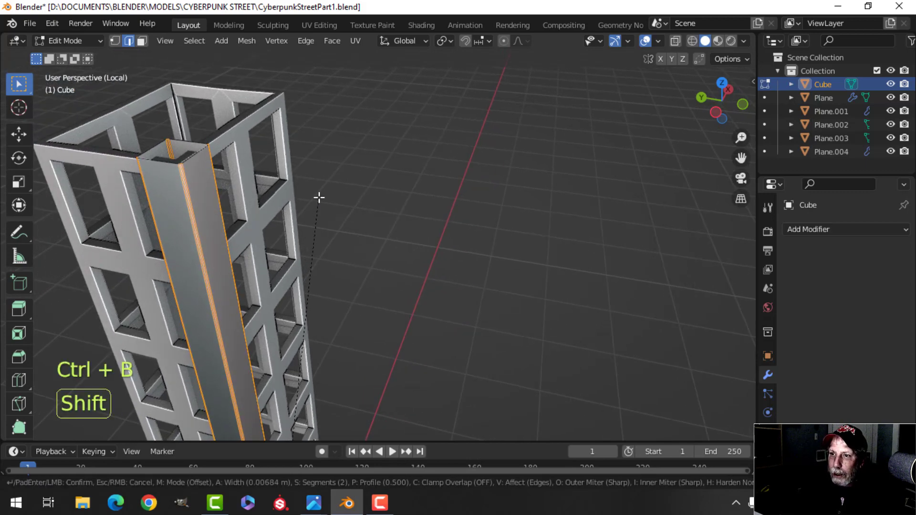
# Duplicate the bevelled post in top view and move the copy along X onto the lattice column's other front corner.
pyautogui.press('a')
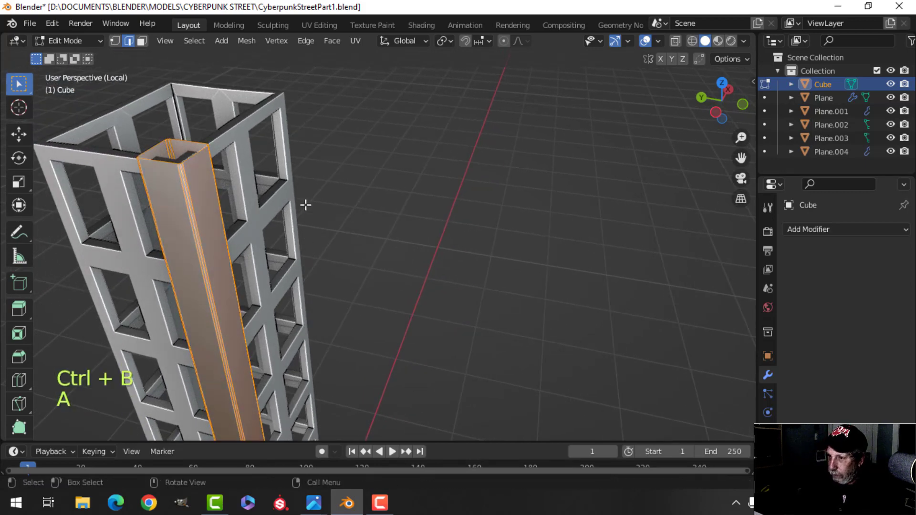
pyautogui.press('KP_7')
pyautogui.keyDown('shift'); pyautogui.moveTo(306, 205); pyautogui.dragTo(350, 237, button='middle'); pyautogui.keyUp('shift')
pyautogui.scroll(2, 358, 234)
pyautogui.scroll(1, 358, 234)
pyautogui.hotkey('shift', 'd')
pyautogui.rightClick(315, 222)
pyautogui.press('g')
pyautogui.press('x')
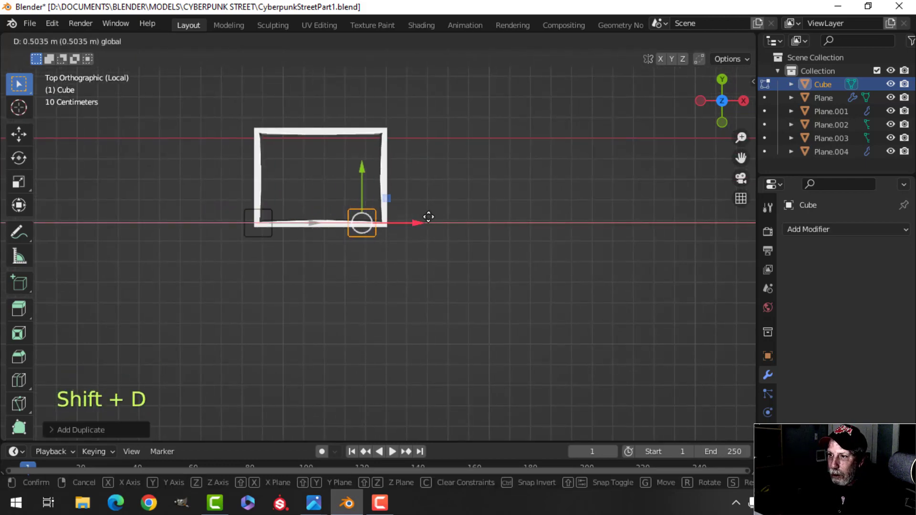
pyautogui.rightClick(441, 216)
# Duplicate both front posts along Y onto the lattice column's two rear corners and return to Object Mode.
pyautogui.press('a')
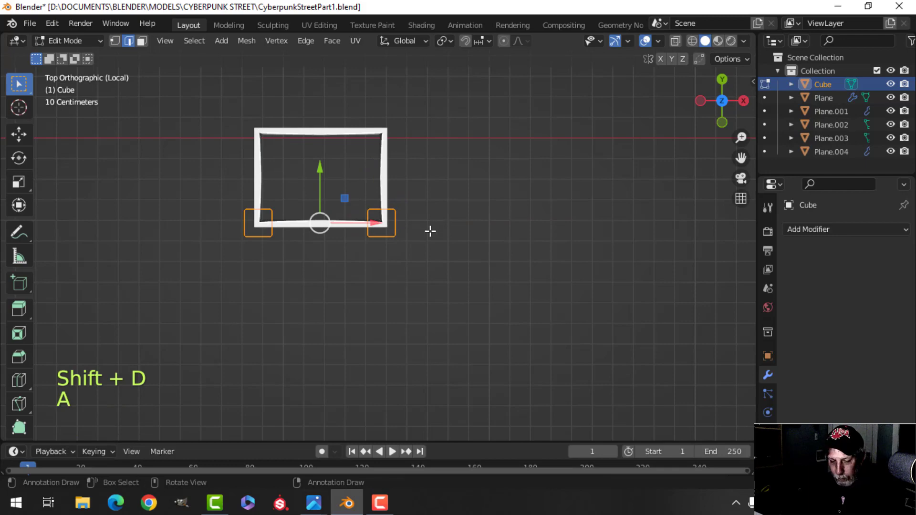
pyautogui.hotkey('shift', 'd')
pyautogui.rightClick(401, 226)
pyautogui.moveTo(322, 178); pyautogui.dragTo(330, 80)
pyautogui.press('z')
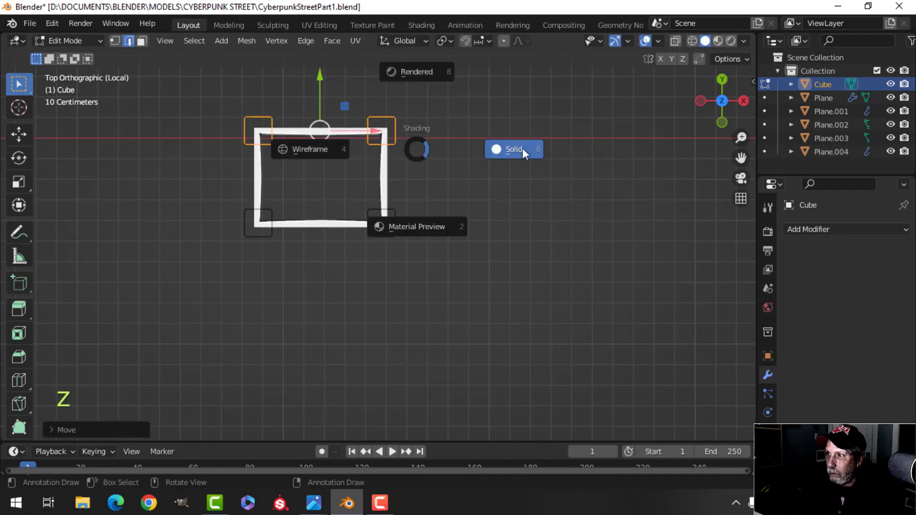
pyautogui.click(522, 148)
pyautogui.moveTo(441, 215); pyautogui.dragTo(429, 147, button='middle')
pyautogui.scroll(-4, 419, 167)
pyautogui.press('Tab')
pyautogui.hotkey('alt', 'a')
# Add a Bevel modifier to the right lattice with an Arc outer miter and 3 segments.
pyautogui.keyDown('shift'); pyautogui.moveTo(392, 228); pyautogui.dragTo(330, 188, button='middle'); pyautogui.keyUp('shift')
pyautogui.scroll(5, 391, 221)
pyautogui.click(347, 185)
pyautogui.keyDown('shift'); pyautogui.moveTo(482, 229); pyautogui.dragTo(444, 230, button='middle'); pyautogui.keyUp('shift')
pyautogui.click(791, 251)
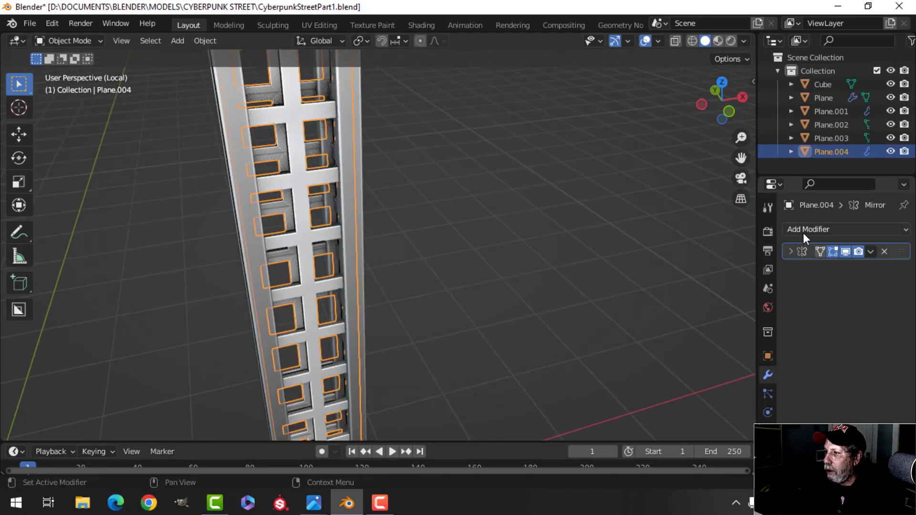
pyautogui.click(805, 230)
pyautogui.click(660, 280)
pyautogui.moveTo(428, 258); pyautogui.dragTo(429, 225, button='middle')
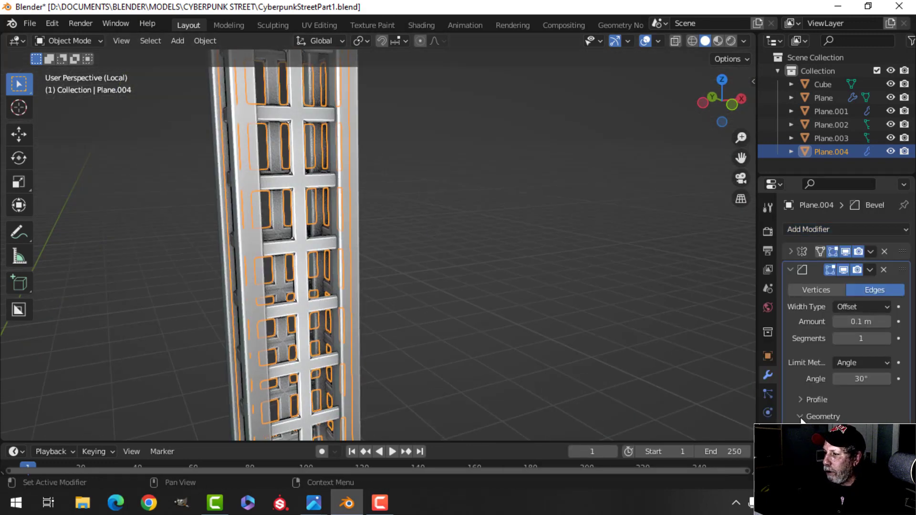
pyautogui.click(860, 433)
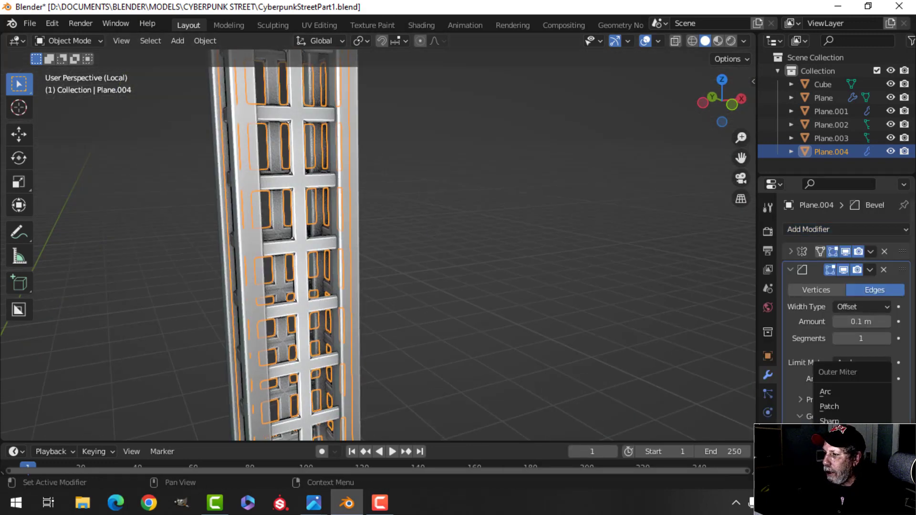
pyautogui.click(837, 392)
pyautogui.click(886, 339)
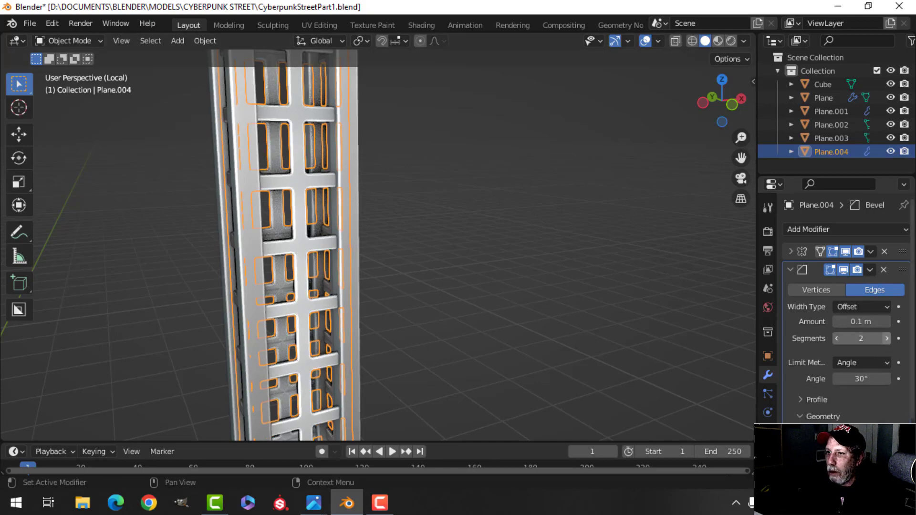
pyautogui.click(885, 338)
pyautogui.hotkey('alt', 'a')
pyautogui.keyDown('shift'); pyautogui.moveTo(454, 238); pyautogui.dragTo(396, 247, button='middle'); pyautogui.keyUp('shift')
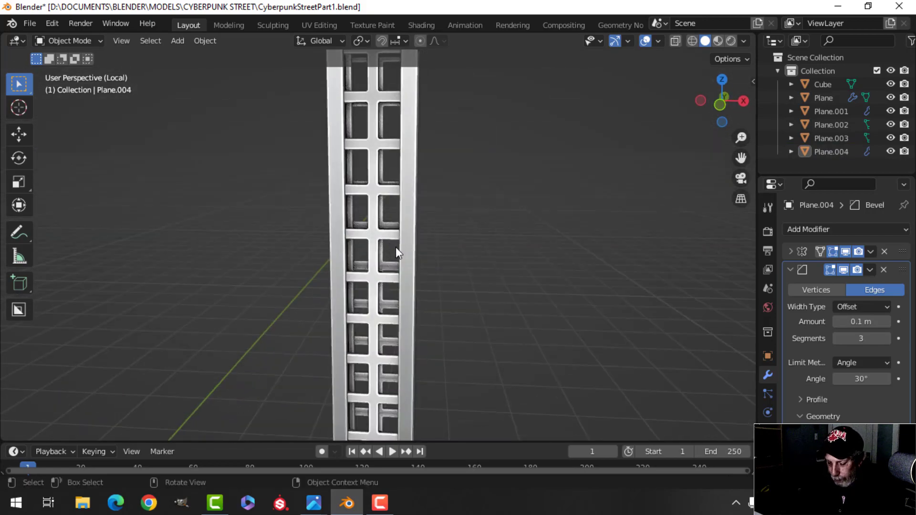
# Leave local view and bring the right lattice column and its corner posts into close view.
pyautogui.press('KP_Divide')
pyautogui.scroll(-7, 396, 247)
pyautogui.keyDown('shift'); pyautogui.moveTo(332, 248); pyautogui.dragTo(350, 282, button='middle'); pyautogui.keyUp('shift')
pyautogui.scroll(4, 417, 241)
pyautogui.scroll(3, 354, 249)
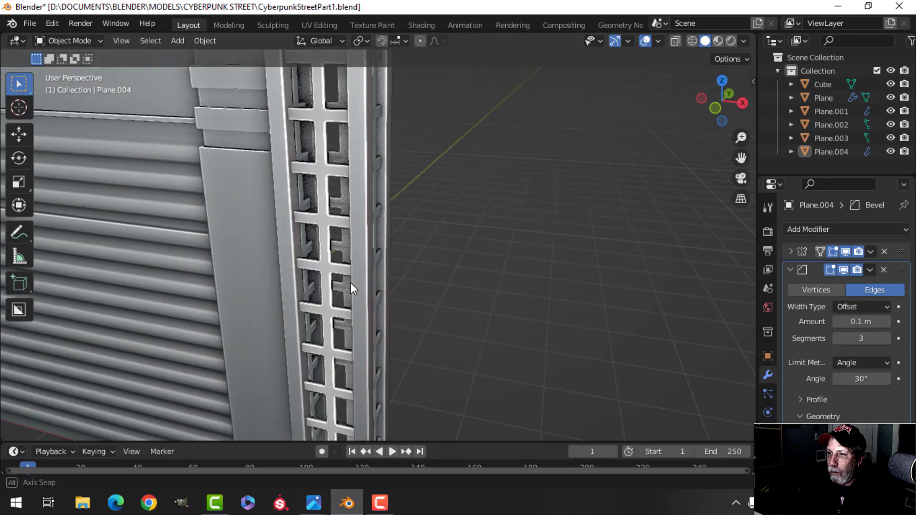
pyautogui.scroll(1, 350, 282)
pyautogui.keyDown('shift'); pyautogui.moveTo(323, 227); pyautogui.dragTo(343, 256, button='middle'); pyautogui.keyUp('shift')
pyautogui.moveTo(344, 256); pyautogui.dragTo(364, 267, button='middle')
# Remove the Bevel modifier from the right lattice and join the lattice with the corner posts.
pyautogui.click(351, 234)
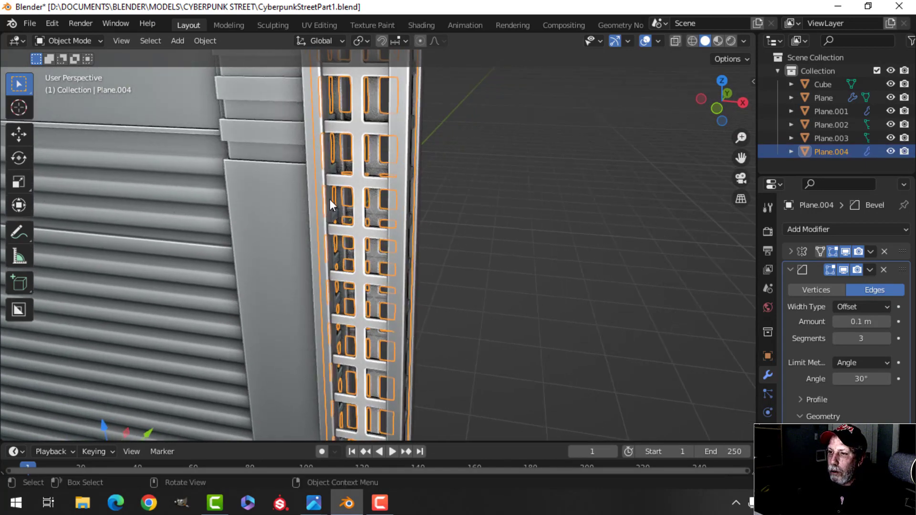
pyautogui.hotkey('alt', 'a')
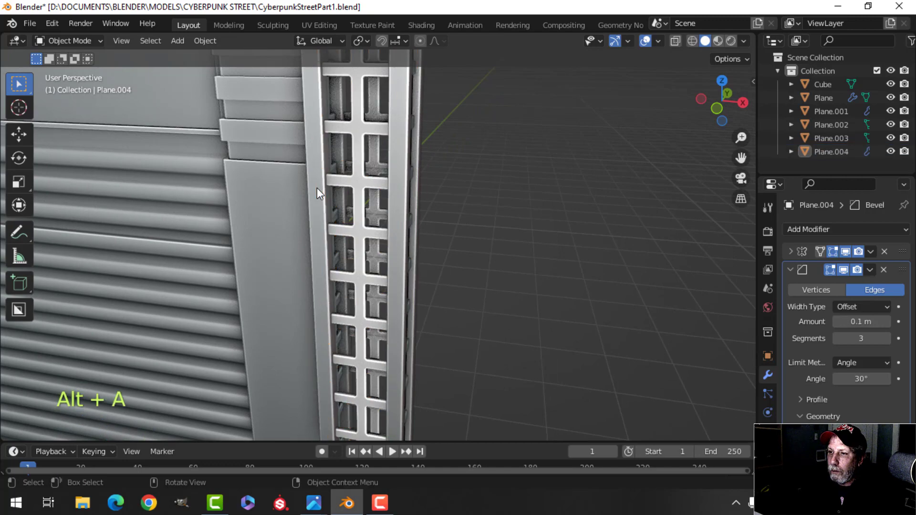
pyautogui.click(354, 192)
pyautogui.moveTo(405, 237); pyautogui.dragTo(390, 240, button='middle')
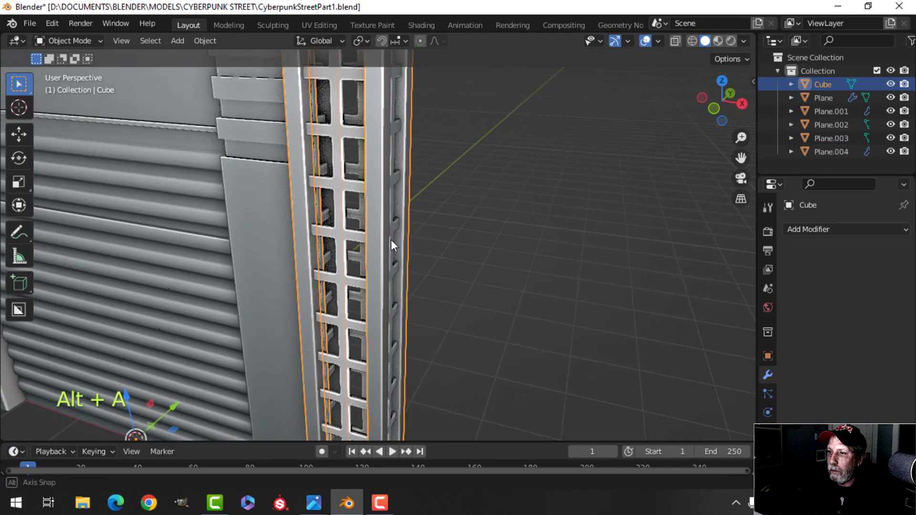
pyautogui.keyDown('shift'); pyautogui.click(354, 189); pyautogui.keyUp('shift')
pyautogui.hotkey('alt', 'a')
pyautogui.click(346, 182)
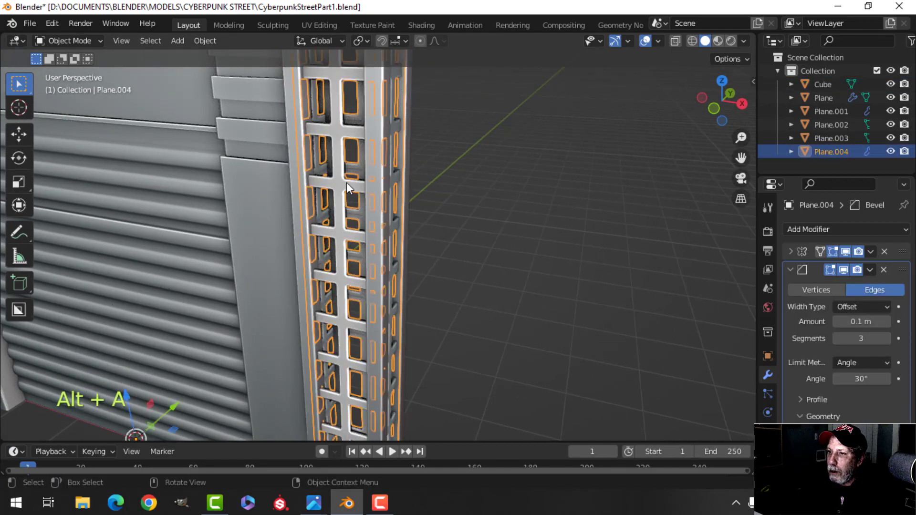
pyautogui.click(882, 269)
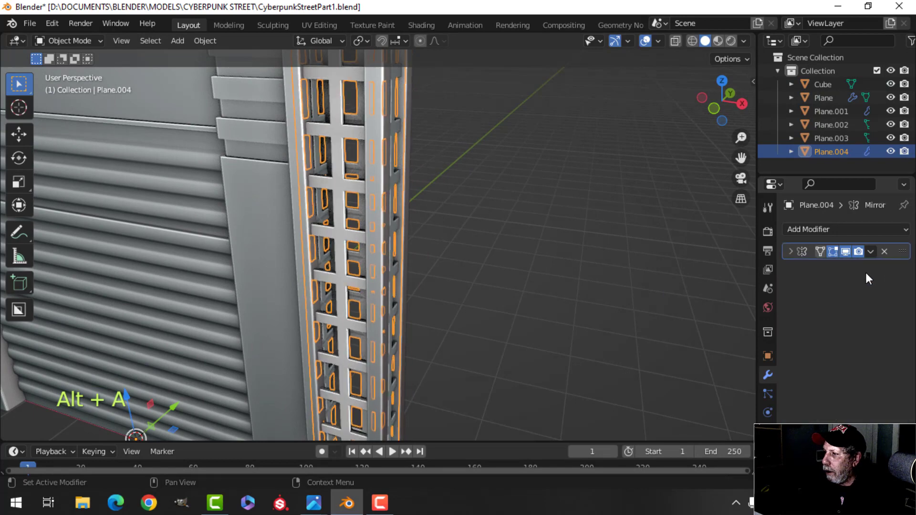
pyautogui.keyDown('shift'); pyautogui.click(380, 164); pyautogui.keyUp('shift')
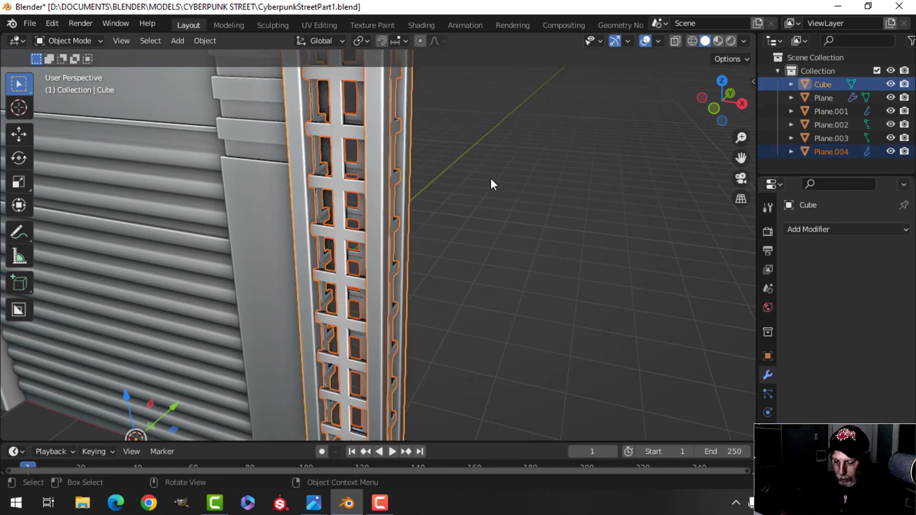
pyautogui.hotkey('ctrl', 'j')
pyautogui.scroll(-5, 486, 178)
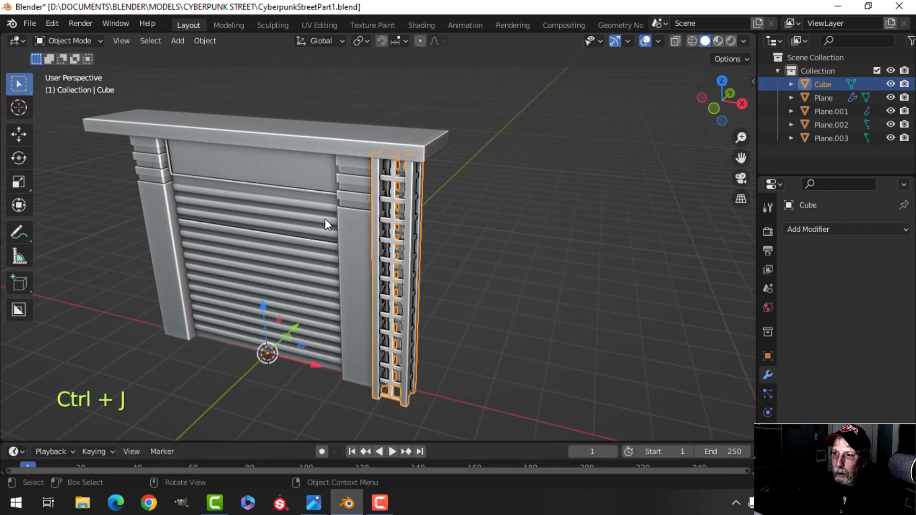
# Add a Bevel modifier with 2 segments to the joined lattice column.
pyautogui.hotkey('alt', 'a')
pyautogui.click(388, 218)
pyautogui.scroll(5, 419, 239)
pyautogui.scroll(4, 405, 240)
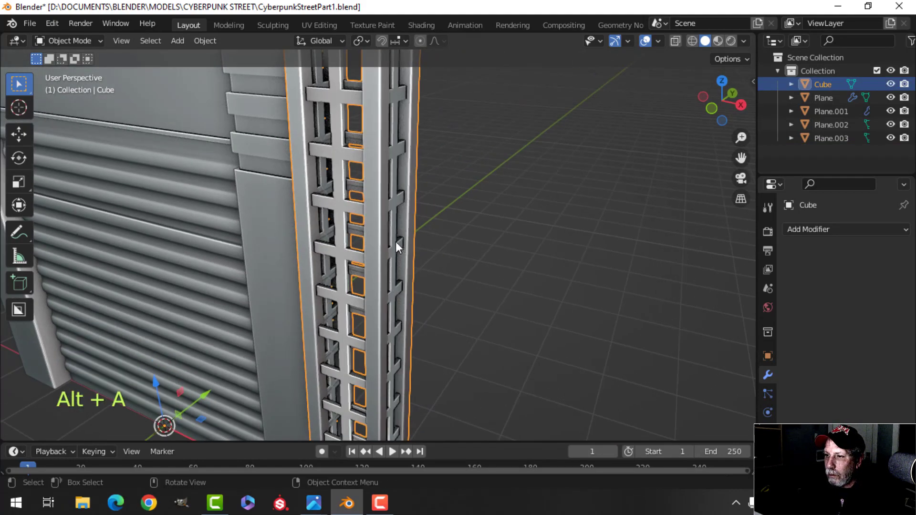
pyautogui.press('Tab')
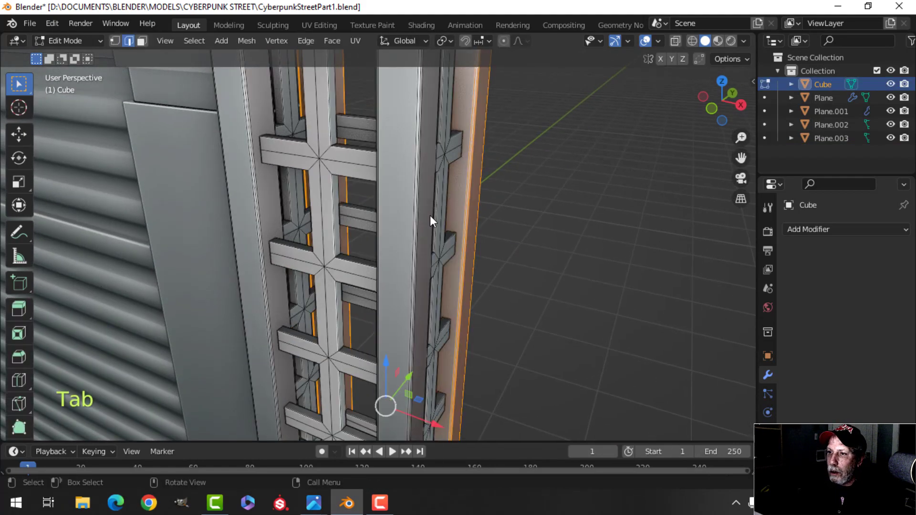
pyautogui.press('Tab')
pyautogui.click(811, 233)
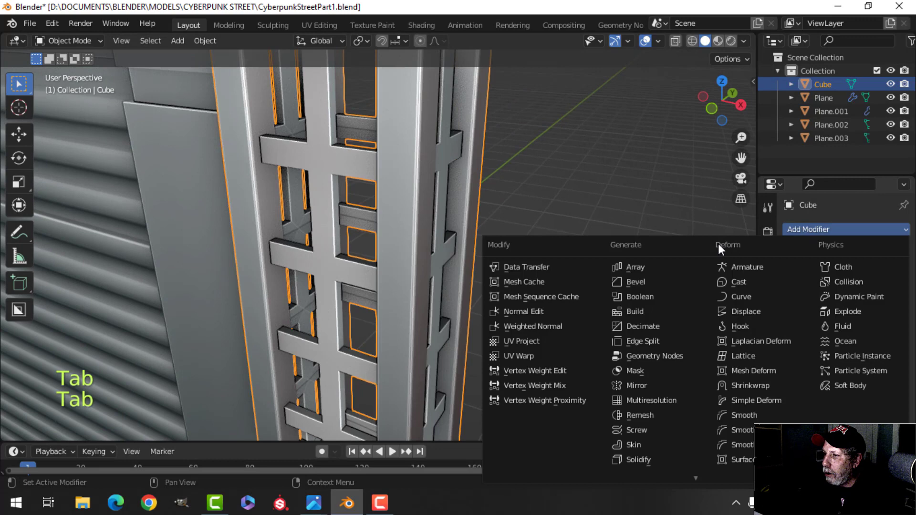
pyautogui.click(654, 279)
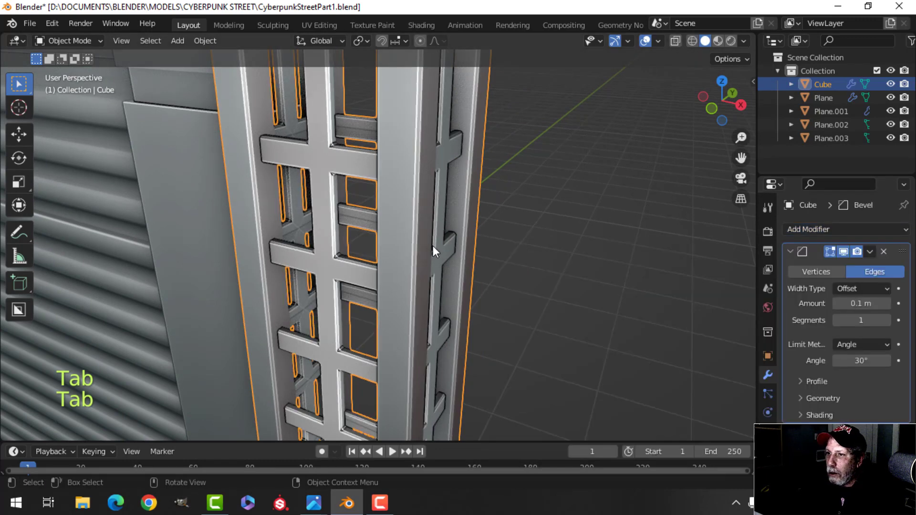
pyautogui.click(891, 322)
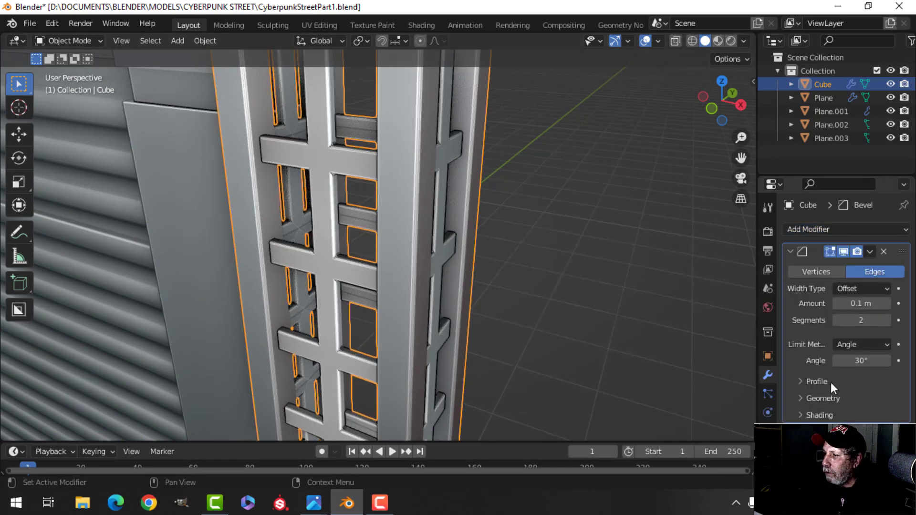
# Set the outer miter of the column's Bevel modifier to Arc.
pyautogui.click(796, 398)
pyautogui.scroll(-2, 832, 395)
pyautogui.click(852, 371)
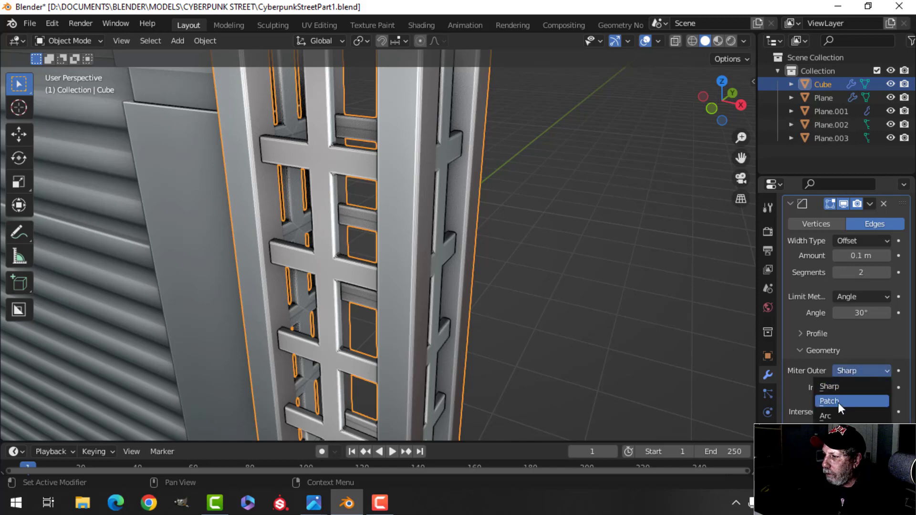
pyautogui.click(837, 416)
pyautogui.hotkey('alt', 'a')
pyautogui.moveTo(343, 184); pyautogui.dragTo(434, 179, button='middle')
pyautogui.scroll(-5, 434, 179)
# Shift the whole lattice column's mesh slightly along X towards the neighbouring pillar in Edit Mode.
pyautogui.click(430, 179)
pyautogui.press('Tab')
pyautogui.press('a')
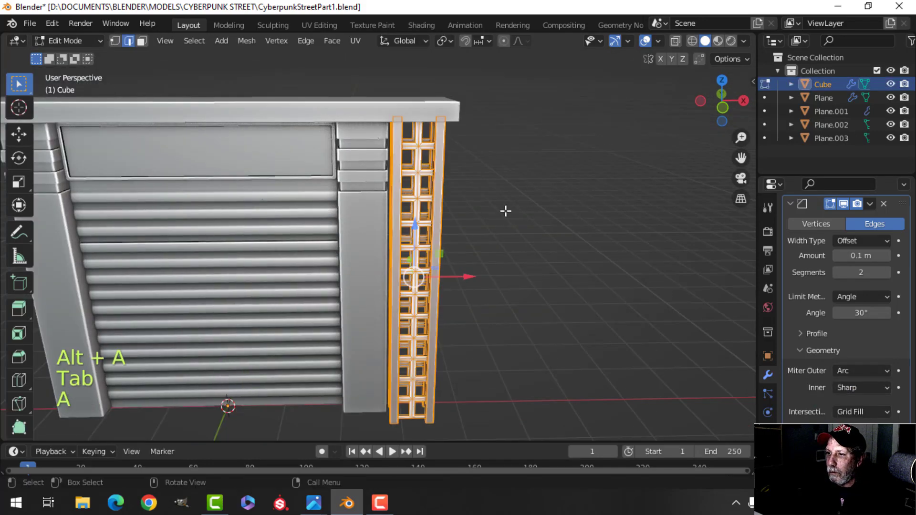
pyautogui.scroll(5, 493, 216)
pyautogui.keyDown('shift'); pyautogui.moveTo(493, 216); pyautogui.dragTo(459, 185, button='middle'); pyautogui.keyUp('shift')
pyautogui.moveTo(457, 261); pyautogui.dragTo(450, 260)
pyautogui.scroll(-5, 456, 235)
pyautogui.press('Tab')
pyautogui.scroll(1, 659, 236)
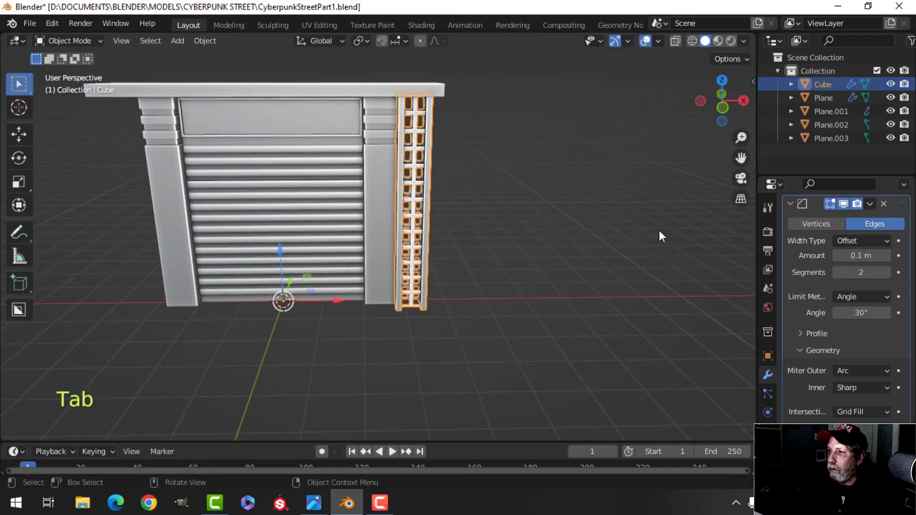
# Add a Mirror modifier on the X axis to the lattice column and save the file.
pyautogui.click(791, 205)
pyautogui.click(806, 230)
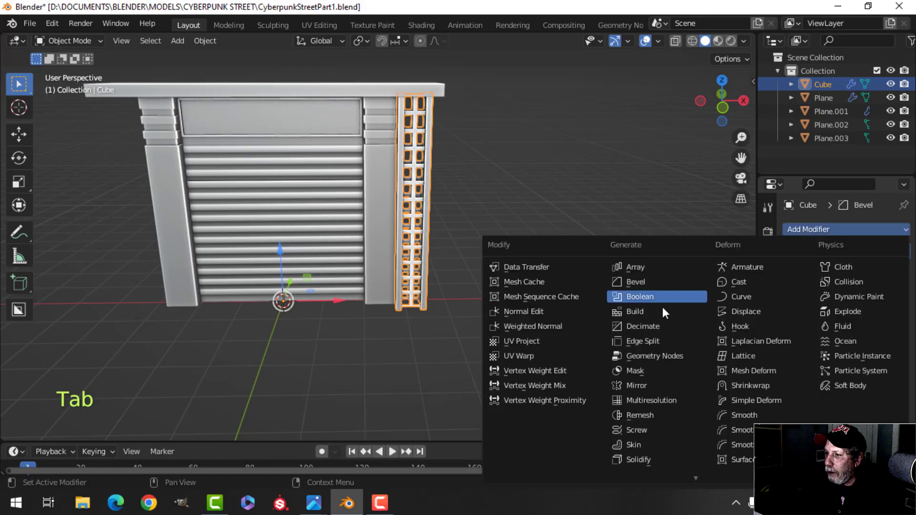
pyautogui.click(659, 386)
pyautogui.hotkey('alt', 'a')
pyautogui.moveTo(310, 231); pyautogui.dragTo(405, 233, button='middle')
pyautogui.scroll(2, 405, 193)
pyautogui.scroll(-4, 405, 194)
pyautogui.hotkey('ctrl', 's')
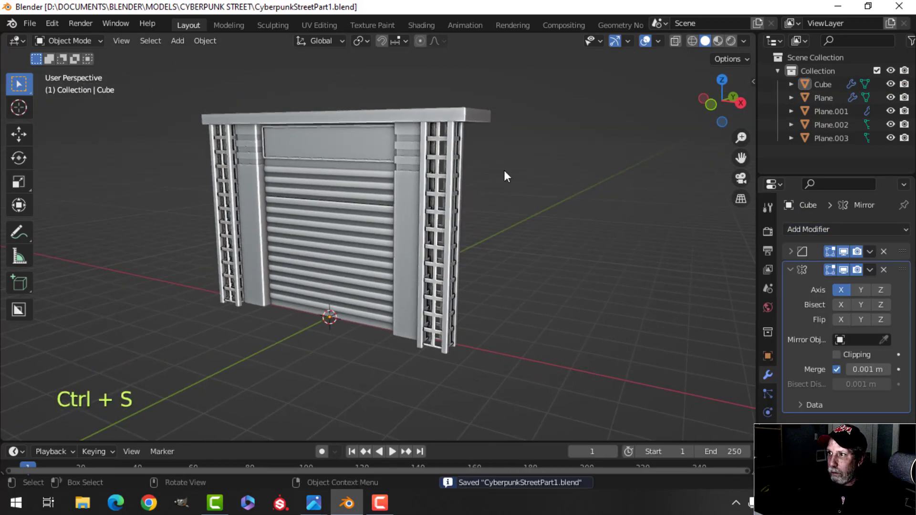
# Display face orientation and recalculate all of the lattice column's normals to face outside.
pyautogui.click(658, 41)
pyautogui.click(597, 285)
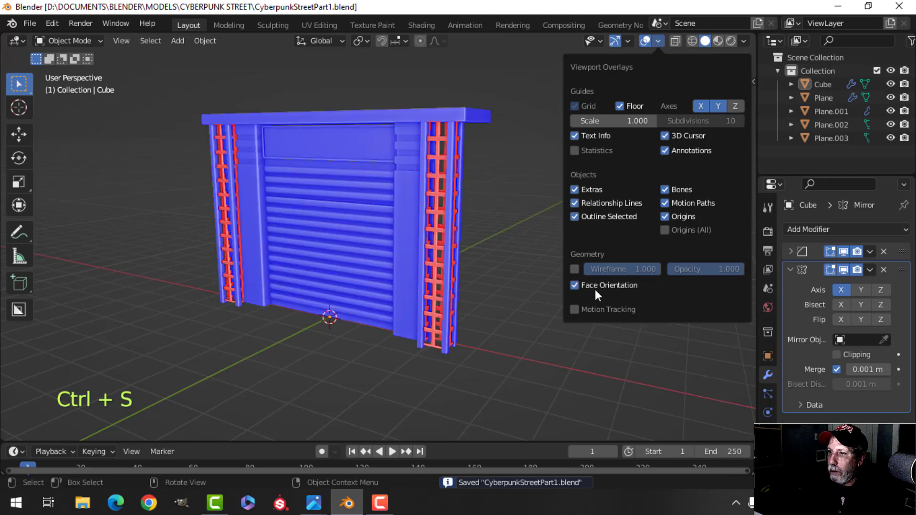
pyautogui.scroll(3, 453, 240)
pyautogui.click(483, 151)
pyautogui.press('Tab')
pyautogui.press('a')
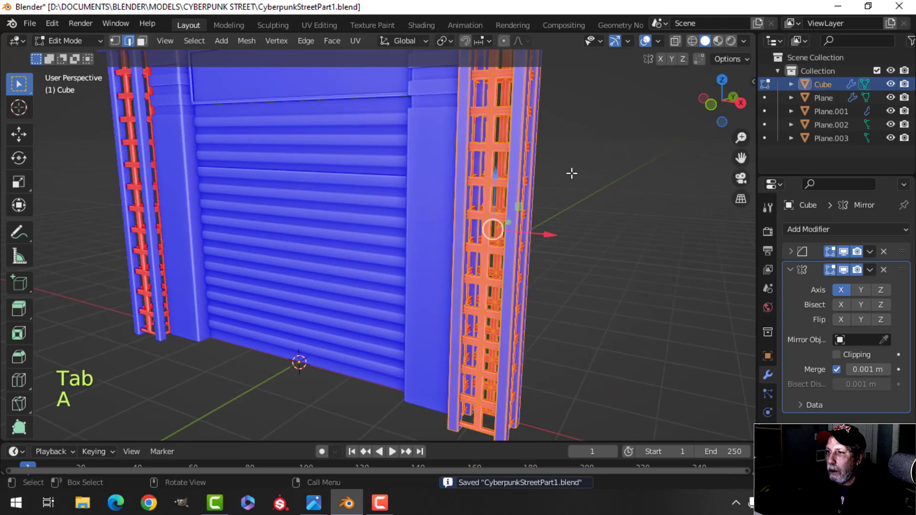
pyautogui.hotkey('alt', 'n')
pyautogui.click(571, 172)
pyautogui.press('Tab')
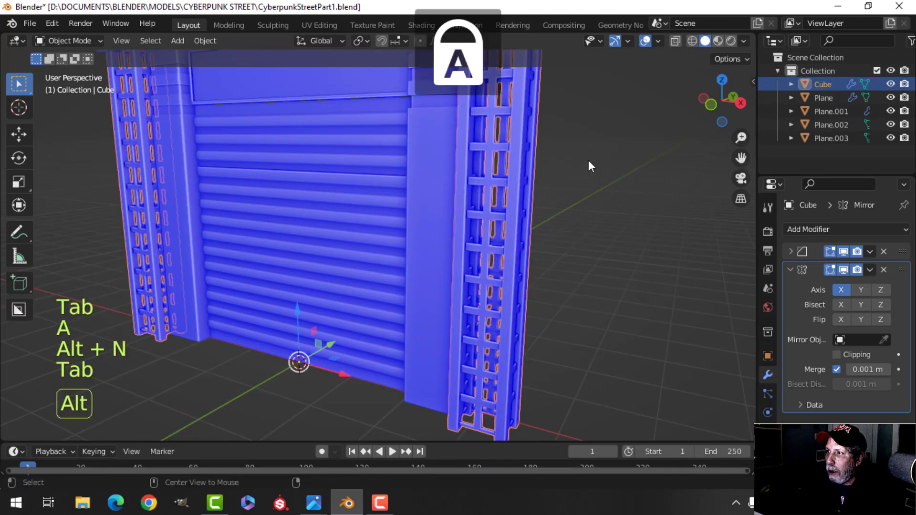
# Deselect the column and turn off the face orientation overlay.
pyautogui.hotkey('alt', 'a')
pyautogui.click(658, 41)
pyautogui.click(602, 281)
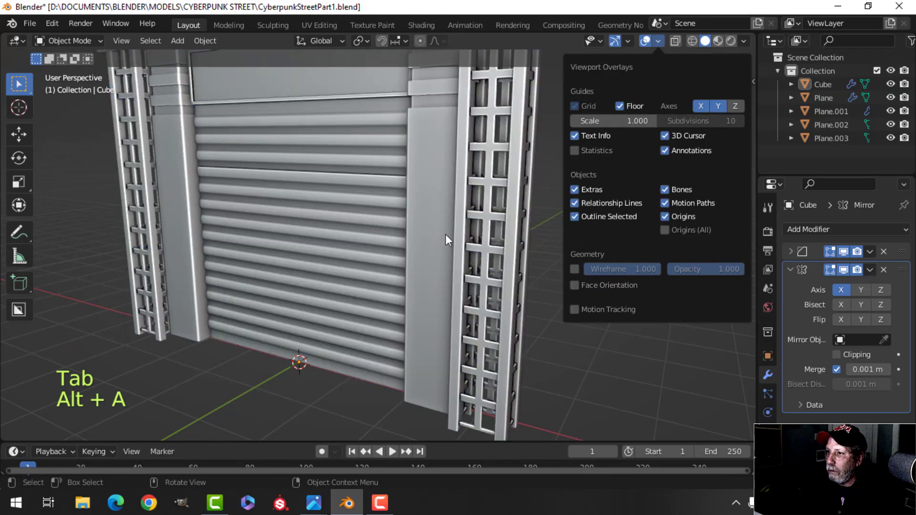
# Examine the building section from the front, from its top slab down to the ground before the corrugated panel.
pyautogui.scroll(-3, 367, 223)
pyautogui.moveTo(367, 223); pyautogui.dragTo(321, 203, button='middle')
pyautogui.scroll(-2, 347, 200)
pyautogui.scroll(4, 321, 203)
pyautogui.keyDown('shift'); pyautogui.moveTo(339, 168); pyautogui.dragTo(355, 98, button='middle'); pyautogui.keyUp('shift')
pyautogui.moveTo(355, 98); pyautogui.dragTo(390, 205, button='middle')
pyautogui.scroll(2, 390, 200)
pyautogui.keyDown('shift'); pyautogui.moveTo(318, 175); pyautogui.dragTo(339, 243, button='middle'); pyautogui.keyUp('shift')
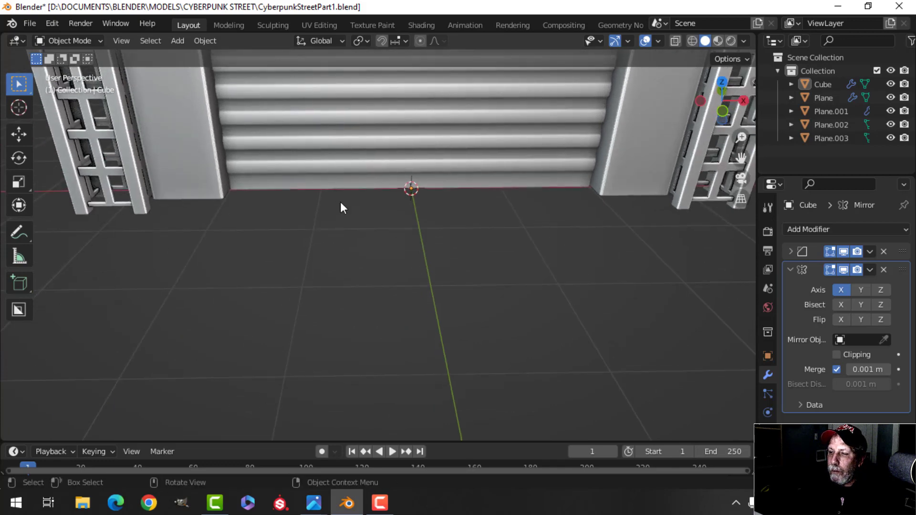
# Add a plane on the ground at the corrugated panel and widen it along X to about 2.1 times.
pyautogui.keyDown('shift'); pyautogui.moveTo(339, 201); pyautogui.dragTo(308, 252, button='middle'); pyautogui.keyUp('shift')
pyautogui.hotkey('shift', 'a')
pyautogui.click(437, 201)
pyautogui.press('Tab')
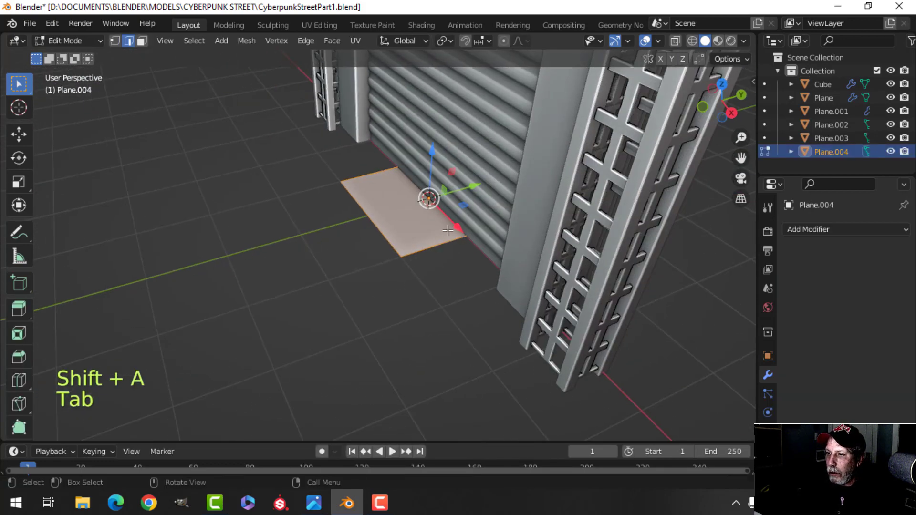
pyautogui.moveTo(447, 230); pyautogui.dragTo(460, 237, button='middle')
pyautogui.press('s')
pyautogui.press('x')
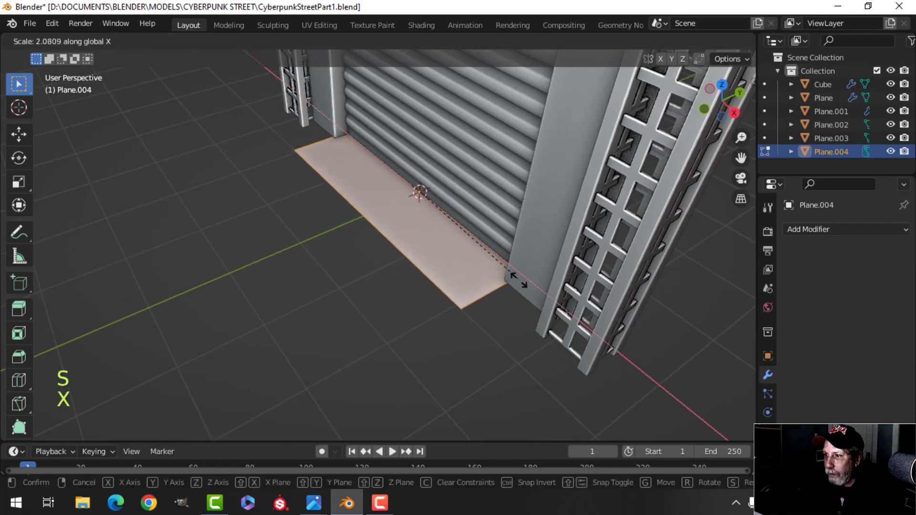
pyautogui.click(530, 294)
# Move the plane out in front of the corrugated panel and shorten its depth by moving its front edge inward.
pyautogui.keyDown('shift'); pyautogui.moveTo(442, 206); pyautogui.dragTo(425, 197, button='middle'); pyautogui.keyUp('shift')
pyautogui.moveTo(494, 195); pyautogui.dragTo(380, 211)
pyautogui.keyDown('shift'); pyautogui.moveTo(384, 194); pyautogui.dragTo(379, 173, button='middle'); pyautogui.keyUp('shift')
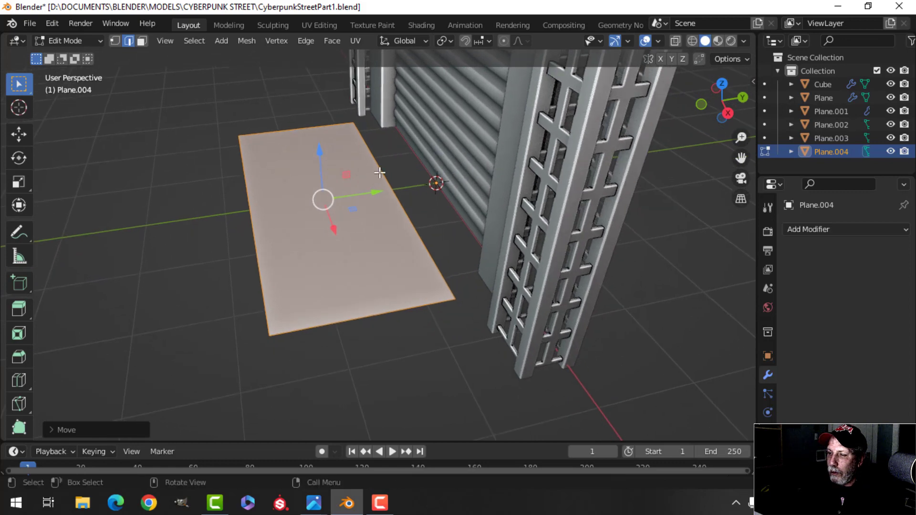
pyautogui.click(265, 190)
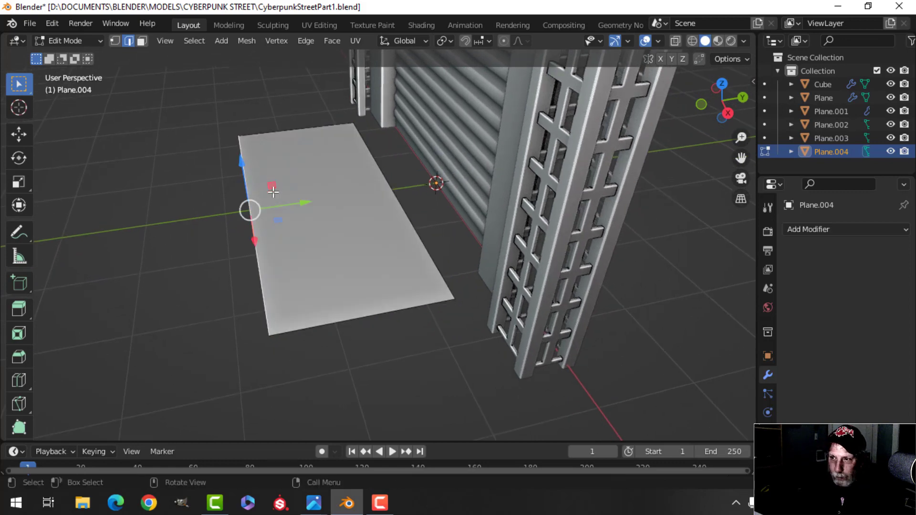
pyautogui.moveTo(275, 203); pyautogui.dragTo(357, 186)
# Extrude the whole plane into a slab and lower its upper front edge by about 0.15 m to form a ramp.
pyautogui.press('a')
pyautogui.moveTo(421, 202); pyautogui.dragTo(434, 152, button='middle')
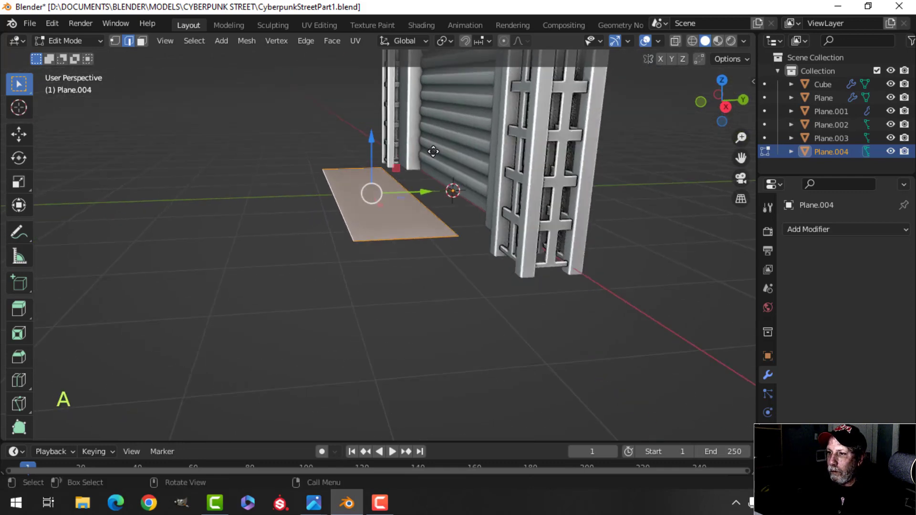
pyautogui.press('e')
pyautogui.moveTo(389, 188); pyautogui.dragTo(358, 199, button='middle')
pyautogui.hotkey('alt', 'a')
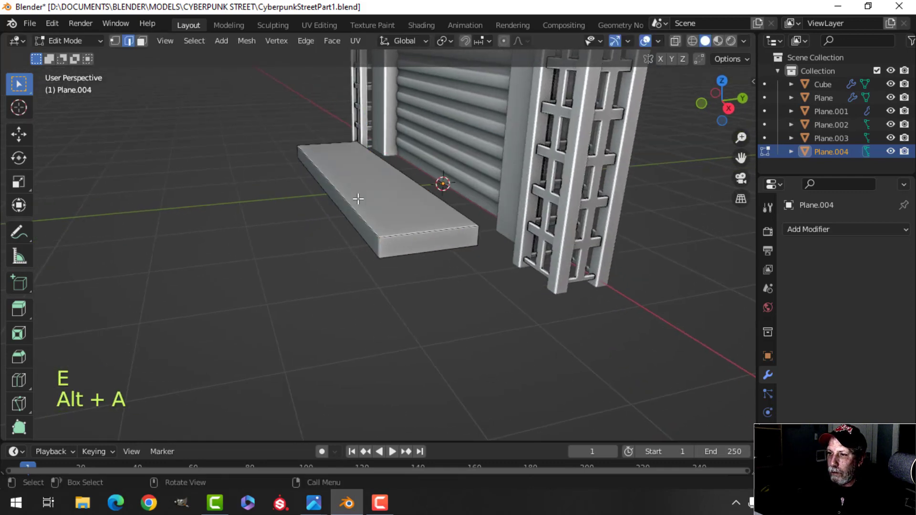
pyautogui.press('e')
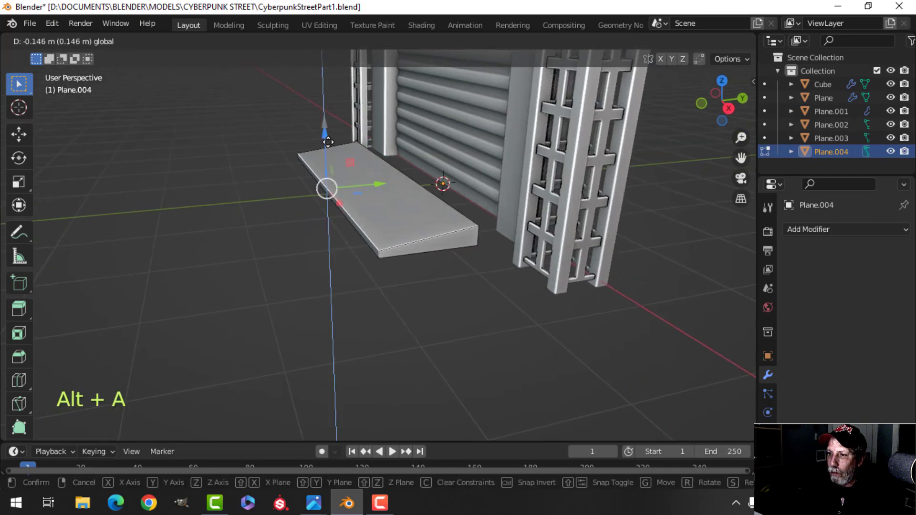
pyautogui.moveTo(328, 143); pyautogui.dragTo(328, 143)
# Delete the ramp's rear face and underside face.
pyautogui.scroll(2, 409, 180)
pyautogui.moveTo(433, 169); pyautogui.dragTo(384, 180, button='middle')
pyautogui.hotkey('alt', 'a')
pyautogui.keyDown('shift'); pyautogui.moveTo(384, 179); pyautogui.dragTo(402, 136, button='middle'); pyautogui.keyUp('shift')
pyautogui.scroll(1, 442, 182)
pyautogui.scroll(-2, 385, 172)
pyautogui.click(396, 92)
pyautogui.press('x')
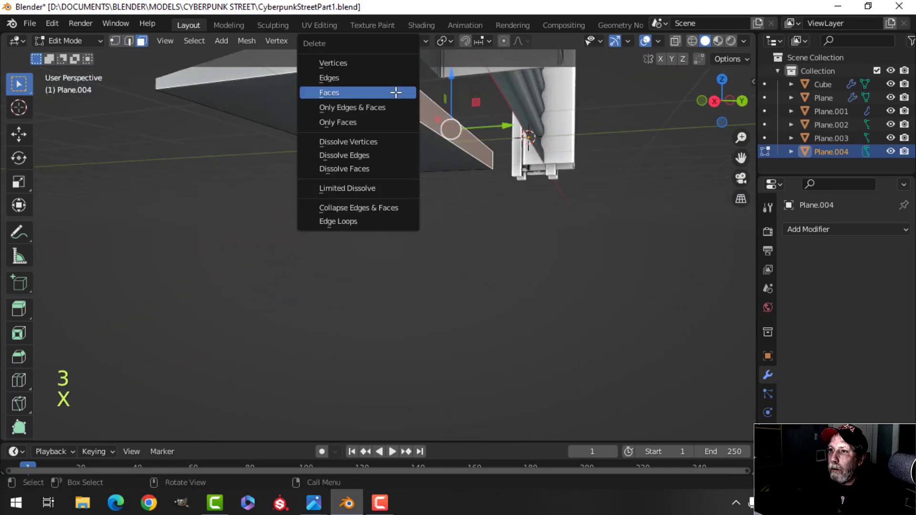
pyautogui.click(394, 92)
pyautogui.click(344, 116)
pyautogui.press('x')
pyautogui.click(343, 117)
# Bevel the two short vertical edges at the ramp's front corners.
pyautogui.moveTo(326, 128); pyautogui.dragTo(417, 169, button='middle')
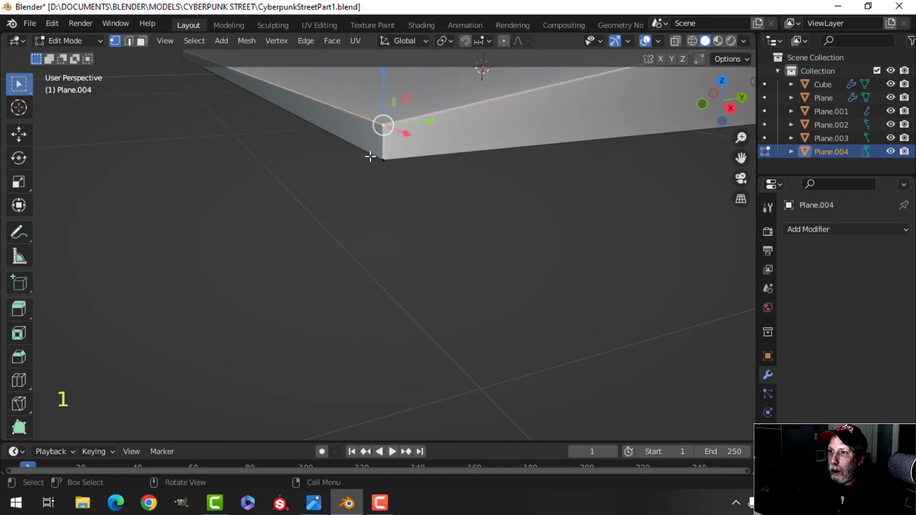
pyautogui.scroll(-2, 404, 167)
pyautogui.click(382, 177)
pyautogui.scroll(-3, 378, 181)
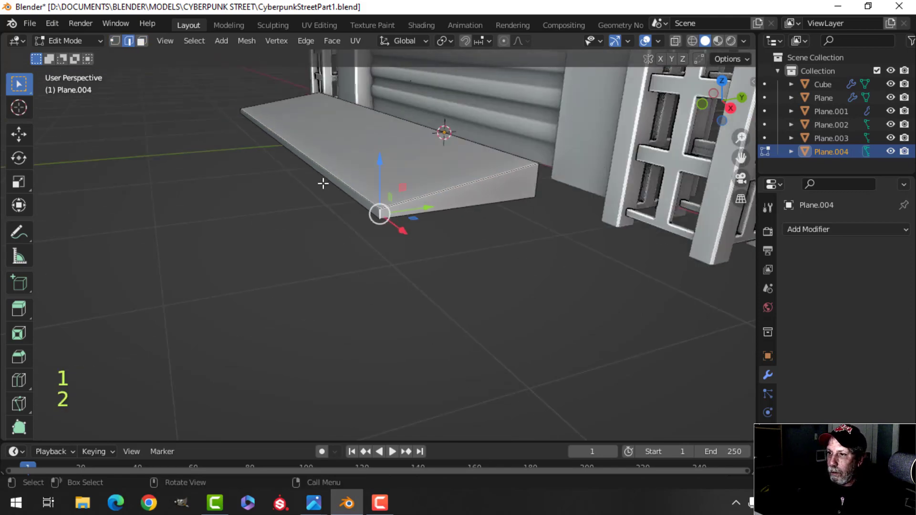
pyautogui.moveTo(323, 184); pyautogui.dragTo(489, 186, button='middle')
pyautogui.scroll(3, 389, 216)
pyautogui.keyDown('shift'); pyautogui.moveTo(281, 343); pyautogui.dragTo(396, 247, button='middle'); pyautogui.keyUp('shift')
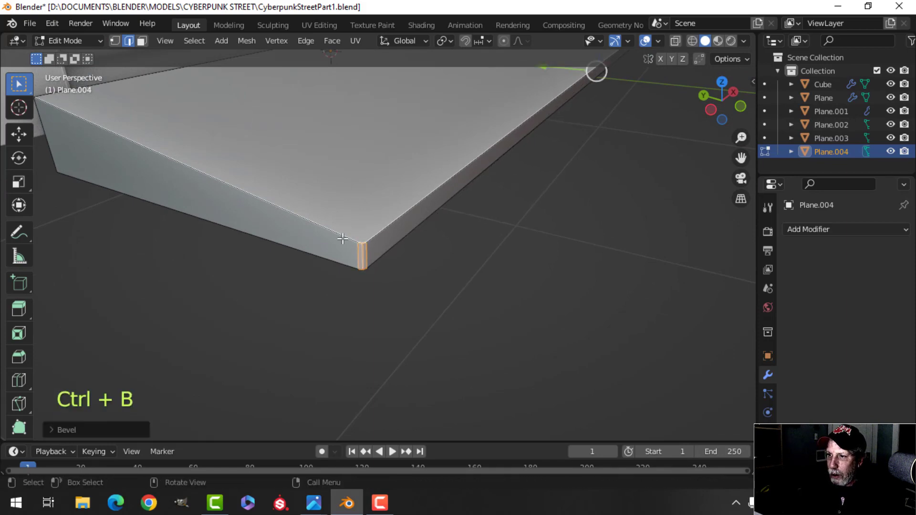
# Bevel the ramp's upper front and side edges with two segments.
pyautogui.scroll(-4, 542, 181)
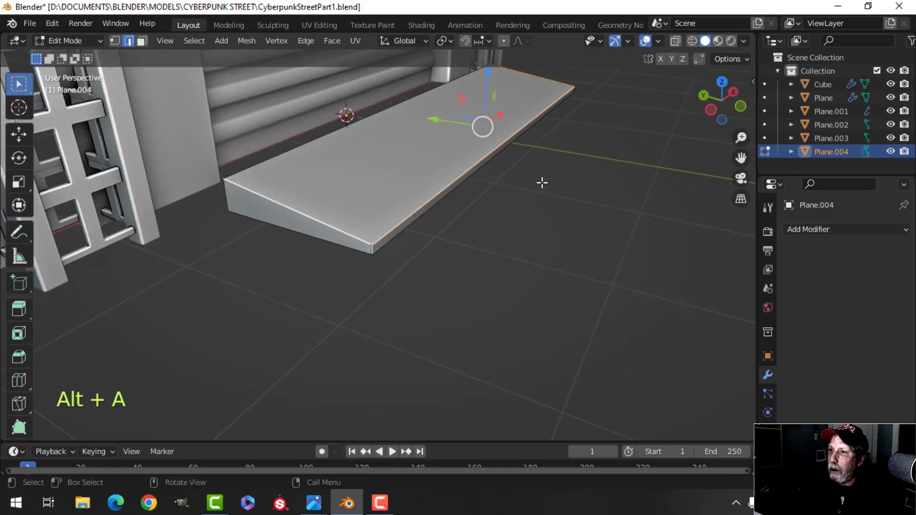
pyautogui.keyDown('shift'); pyautogui.moveTo(542, 181); pyautogui.dragTo(563, 206, button='middle'); pyautogui.keyUp('shift')
pyautogui.moveTo(506, 203); pyautogui.dragTo(209, 193, button='middle')
pyautogui.keyDown('alt'); pyautogui.click(372, 188); pyautogui.keyUp('alt')
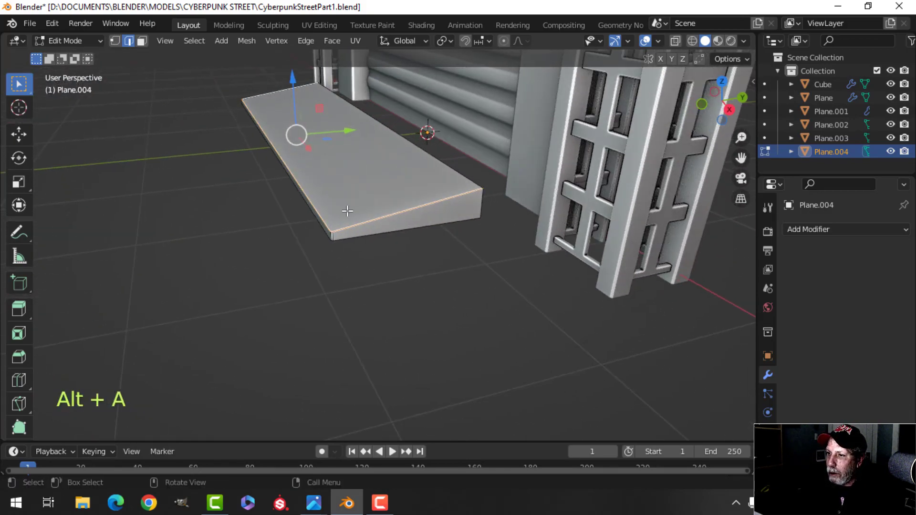
pyautogui.scroll(3, 357, 211)
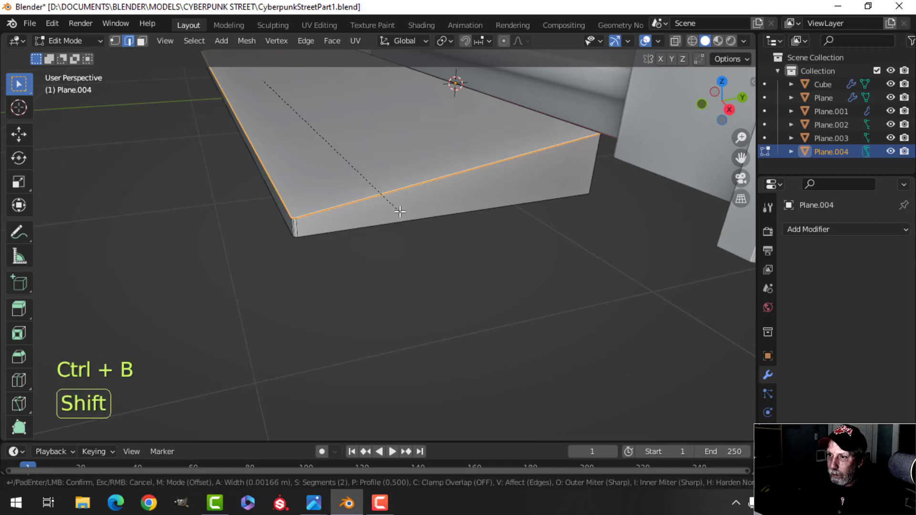
pyautogui.scroll(-3, 469, 200)
# Move the whole ramp back along Y until it meets the corrugated panel, and finish editing it.
pyautogui.press('a')
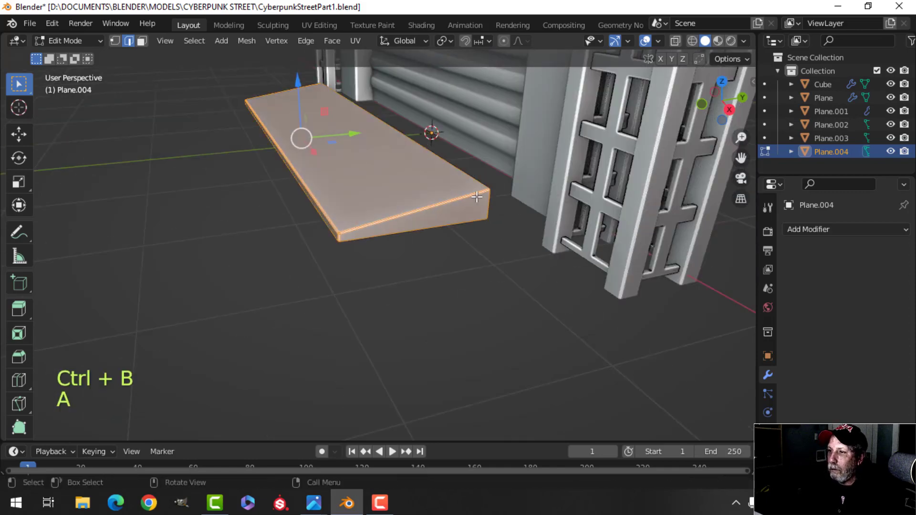
pyautogui.moveTo(469, 201); pyautogui.dragTo(441, 179, button='middle')
pyautogui.moveTo(358, 133); pyautogui.dragTo(435, 129)
pyautogui.press('Tab')
pyautogui.scroll(-3, 422, 164)
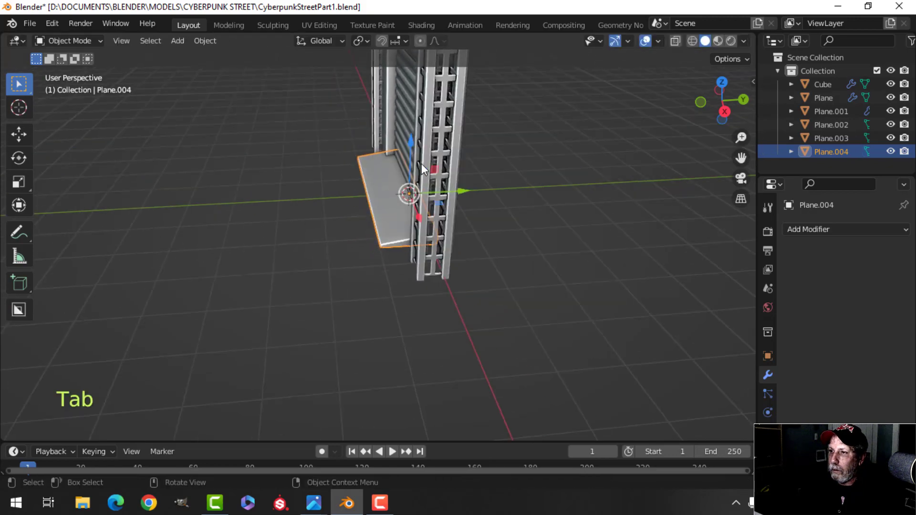
pyautogui.hotkey('alt', 'a')
# Examine the building section with its new ramp from several angles.
pyautogui.moveTo(382, 168); pyautogui.dragTo(401, 186, button='middle')
pyautogui.scroll(-2, 407, 179)
pyautogui.moveTo(401, 187); pyautogui.dragTo(434, 200, button='middle')
pyautogui.scroll(-2, 405, 198)
pyautogui.keyDown('shift'); pyautogui.moveTo(370, 194); pyautogui.dragTo(357, 203, button='middle'); pyautogui.keyUp('shift')
pyautogui.moveTo(371, 190); pyautogui.dragTo(415, 186, button='middle')
pyautogui.scroll(4, 368, 185)
pyautogui.click(378, 221)
pyautogui.hotkey('alt', 'a')
pyautogui.scroll(-3, 410, 182)
pyautogui.scroll(2, 397, 184)
pyautogui.keyDown('shift'); pyautogui.moveTo(377, 190); pyautogui.dragTo(406, 182, button='middle'); pyautogui.keyUp('shift')
# Extend the top slab by moving its end face on the negative X side outward, well past the lattice column.
pyautogui.scroll(3, 400, 180)
pyautogui.keyDown('shift'); pyautogui.moveTo(334, 165); pyautogui.dragTo(357, 201, button='middle'); pyautogui.keyUp('shift')
pyautogui.press('Tab')
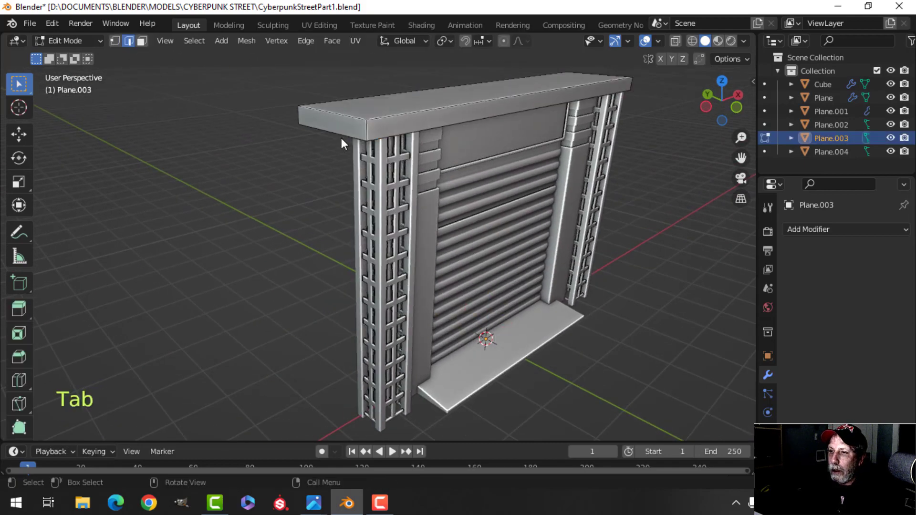
pyautogui.hotkey('alt', 'a')
pyautogui.press('3')
pyautogui.click(342, 138)
pyautogui.moveTo(341, 139); pyautogui.dragTo(325, 153, button='middle')
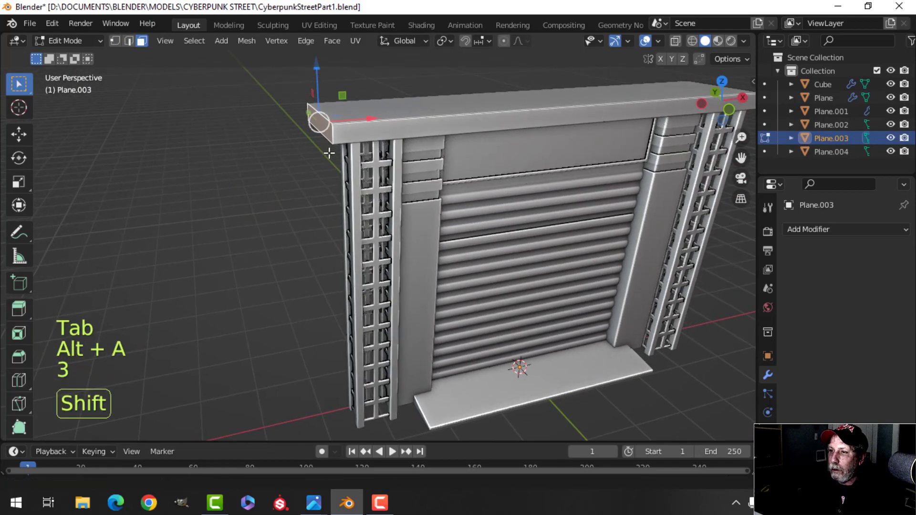
pyautogui.moveTo(402, 125); pyautogui.dragTo(390, 125, button='middle')
pyautogui.moveTo(376, 118); pyautogui.dragTo(155, 130)
pyautogui.scroll(-2, 544, 148)
pyautogui.keyDown('shift'); pyautogui.moveTo(544, 148); pyautogui.dragTo(446, 71, button='middle'); pyautogui.keyUp('shift')
pyautogui.scroll(-2, 250, 167)
pyautogui.moveTo(306, 127); pyautogui.dragTo(279, 133, button='middle')
pyautogui.scroll(1, 342, 174)
pyautogui.press('Tab')
pyautogui.hotkey('alt', 'a')
# Duplicate the pillars and lattice columns and move the copies along X under the extended end of the slab.
pyautogui.scroll(-2, 343, 173)
pyautogui.scroll(1, 351, 154)
pyautogui.keyDown('shift'); pyautogui.moveTo(305, 173); pyautogui.dragTo(358, 154, button='middle'); pyautogui.keyUp('shift')
pyautogui.click(346, 164)
pyautogui.keyDown('shift'); pyautogui.click(321, 147); pyautogui.keyUp('shift')
pyautogui.scroll(-2, 326, 159)
pyautogui.hotkey('shift', 'd')
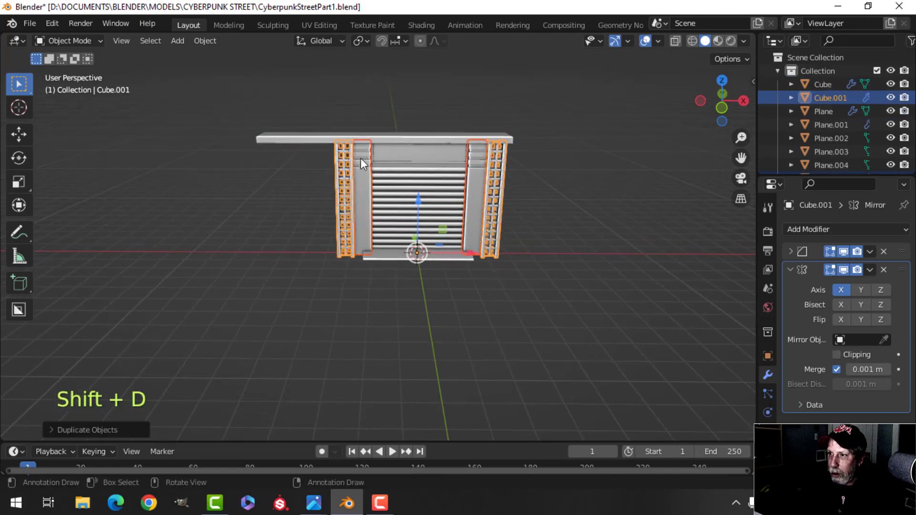
pyautogui.click(220, 252)
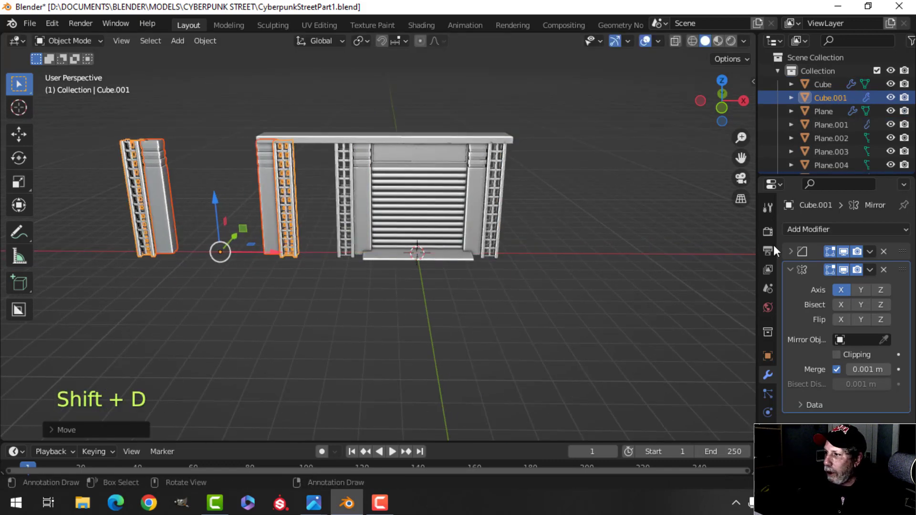
# Remove the Mirror modifiers from the duplicated lattice column and the duplicated pillar.
pyautogui.click(883, 270)
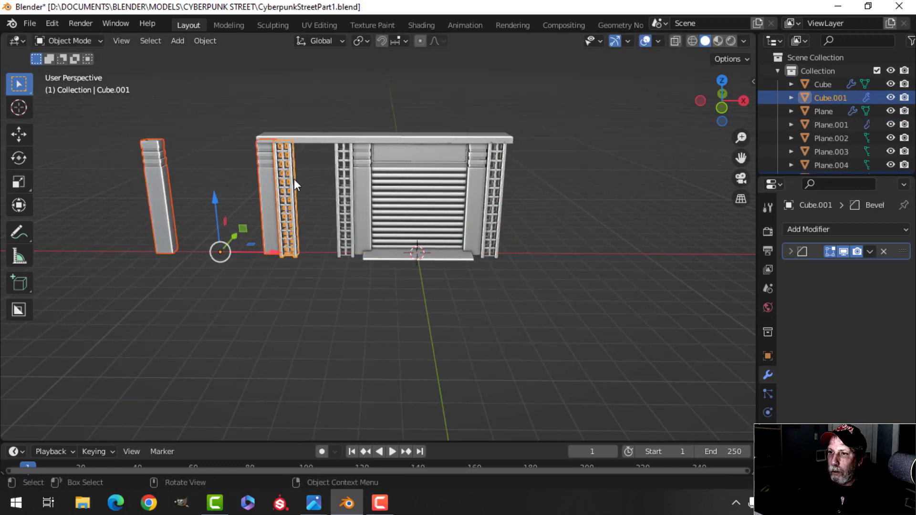
pyautogui.hotkey('alt', 'a')
pyautogui.click(268, 179)
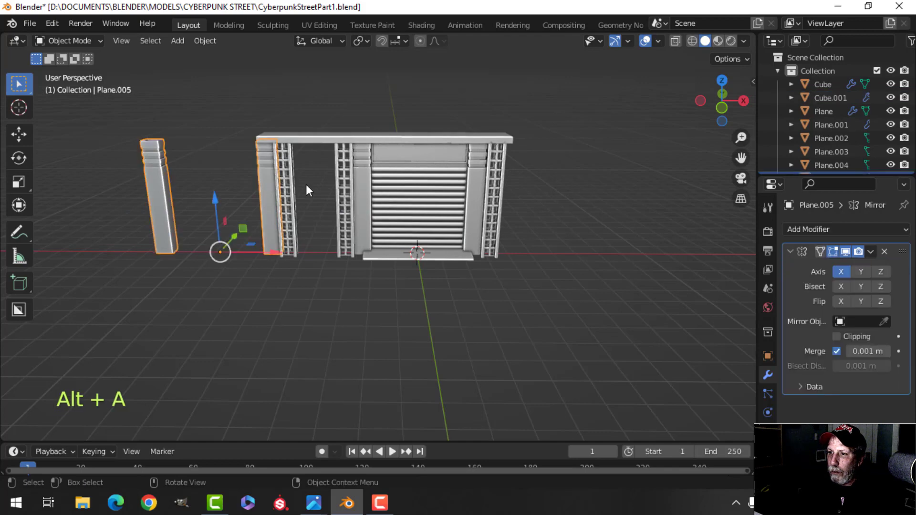
pyautogui.click(883, 251)
pyautogui.scroll(3, 294, 192)
pyautogui.keyDown('shift'); pyautogui.moveTo(224, 183); pyautogui.dragTo(310, 186, button='middle'); pyautogui.keyUp('shift')
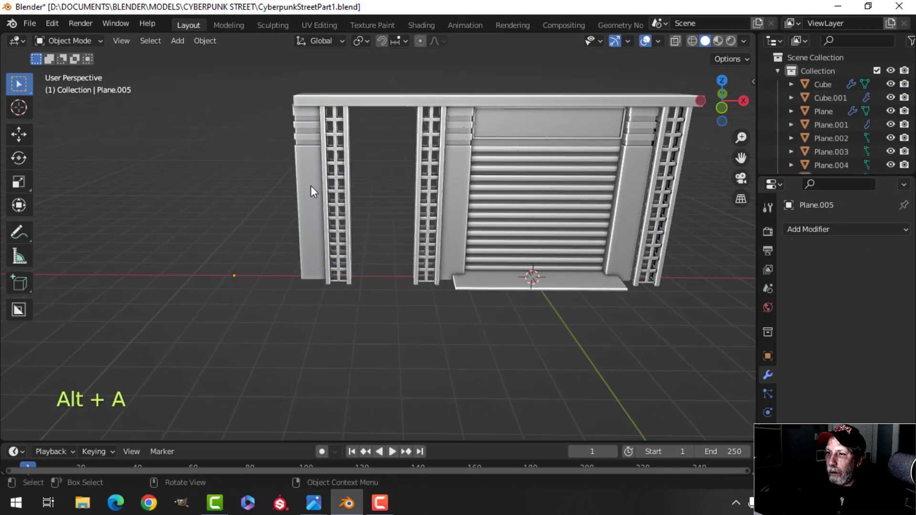
# Extend the top slab's end face farther outward along X beyond the duplicated pillar.
pyautogui.click(338, 174)
pyautogui.scroll(4, 334, 175)
pyautogui.scroll(-4, 327, 175)
pyautogui.keyDown('shift'); pyautogui.moveTo(320, 174); pyautogui.dragTo(354, 168, button='middle'); pyautogui.keyUp('shift')
pyautogui.click(359, 136)
pyautogui.press('Tab')
pyautogui.scroll(2, 343, 148)
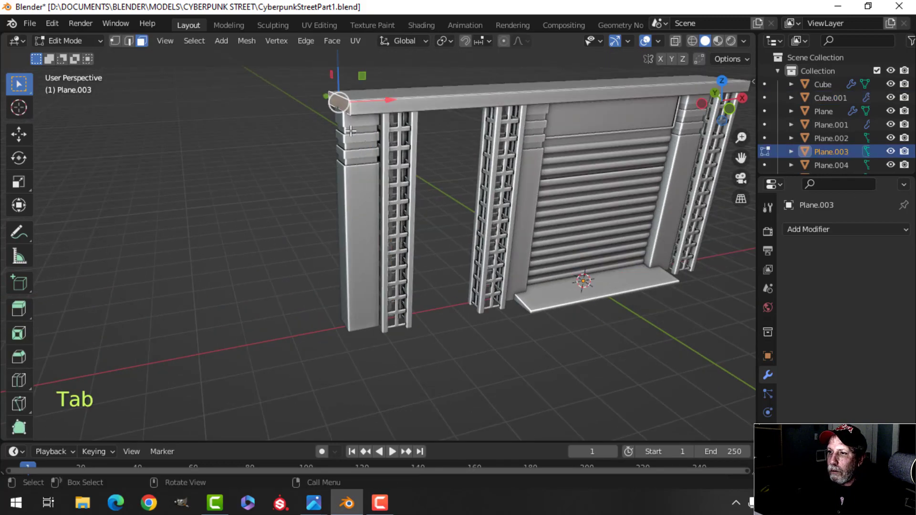
pyautogui.moveTo(385, 101); pyautogui.dragTo(313, 101)
pyautogui.press('Tab')
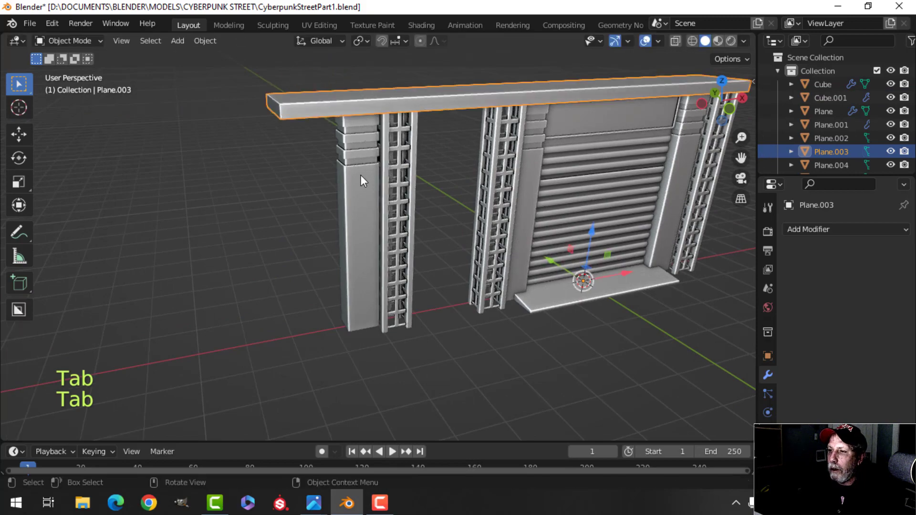
# Move the duplicated pillar and lattice column together outward along X, closer to the slab's end.
pyautogui.click(360, 175)
pyautogui.click(390, 178)
pyautogui.moveTo(390, 178); pyautogui.dragTo(372, 182, button='middle')
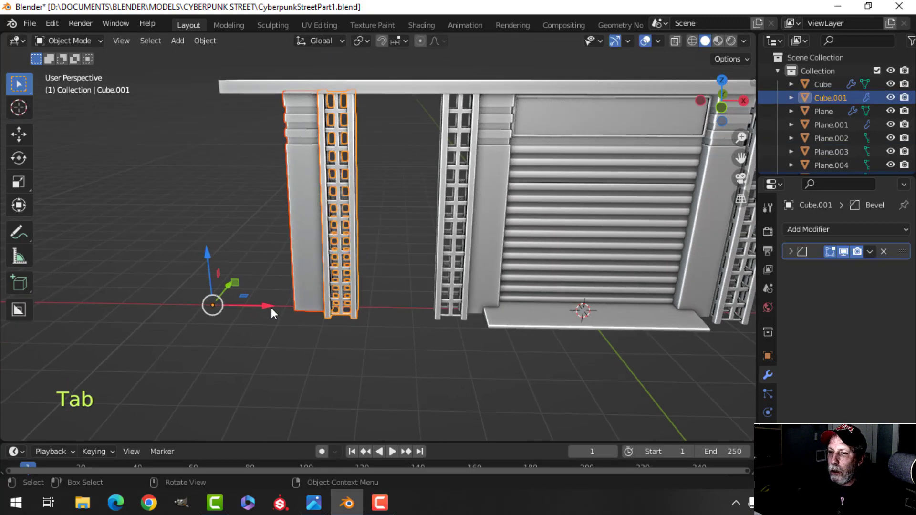
pyautogui.hotkey('alt', 'a')
pyautogui.scroll(-3, 324, 219)
pyautogui.moveTo(312, 220); pyautogui.dragTo(480, 224, button='middle')
pyautogui.scroll(5, 386, 221)
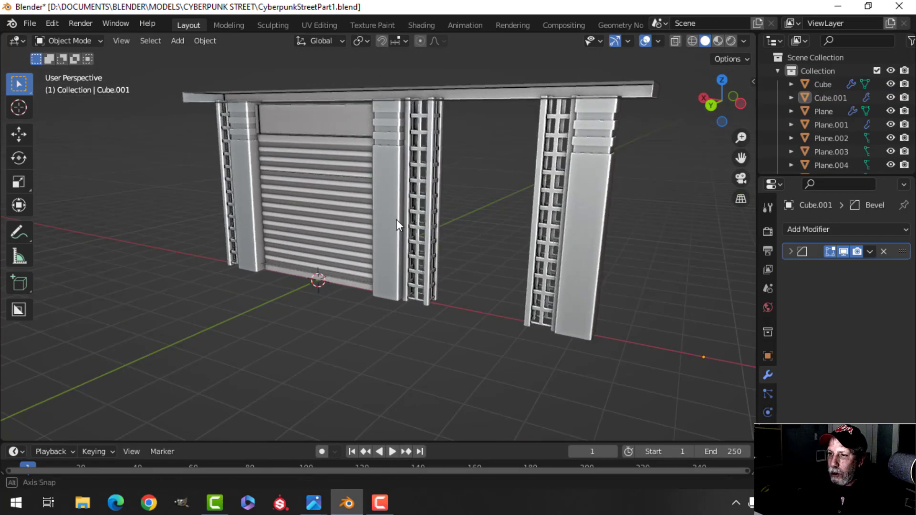
pyautogui.moveTo(397, 220); pyautogui.dragTo(412, 219, button='middle')
# Add a plane behind the building section and rotate it 90 degrees about X to stand upright.
pyautogui.hotkey('shift', 'a')
pyautogui.moveTo(384, 204)
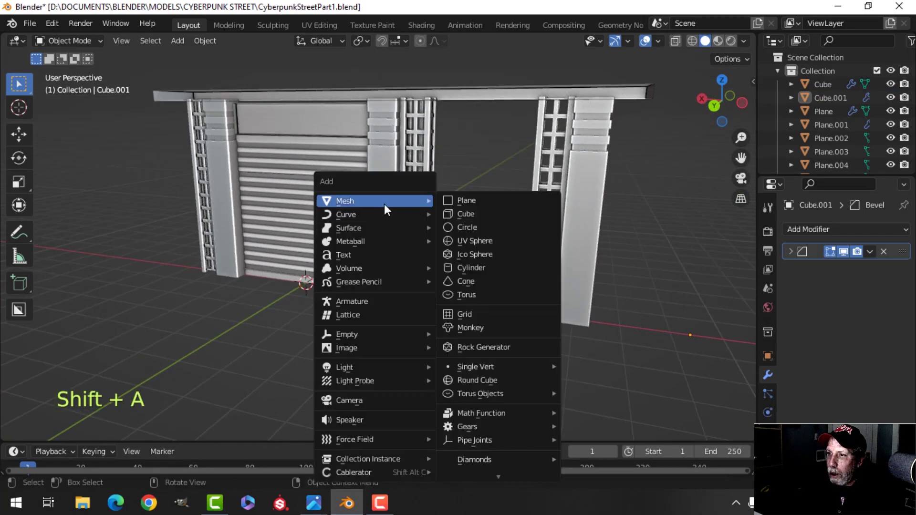
pyautogui.click(472, 201)
pyautogui.press('Tab')
pyautogui.keyDown('shift'); pyautogui.moveTo(384, 257); pyautogui.dragTo(384, 201, button='middle'); pyautogui.keyUp('shift')
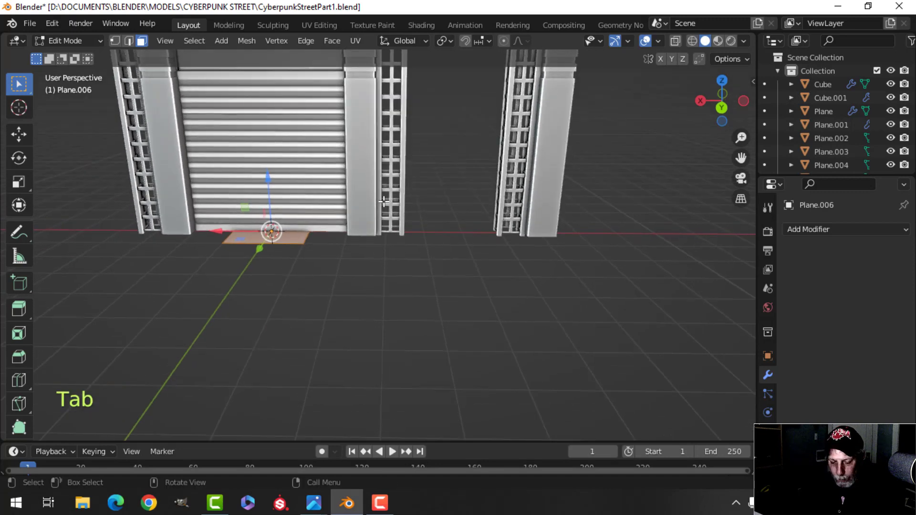
pyautogui.write('r90')
pyautogui.click(382, 198)
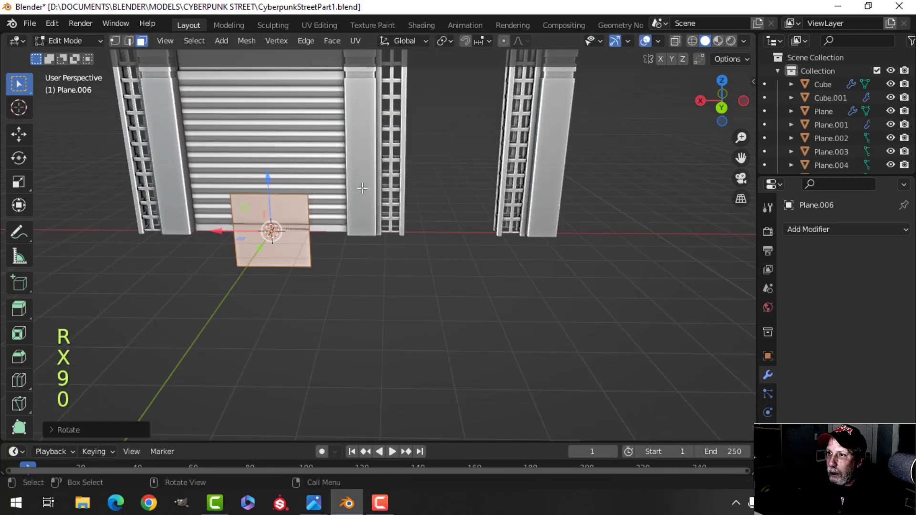
# Set the snapping target to Edge and raise the upright plane so it stands on the ground.
pyautogui.scroll(-2, 362, 188)
pyautogui.keyDown('shift'); pyautogui.moveTo(361, 188); pyautogui.dragTo(400, 186, button='middle'); pyautogui.keyUp('shift')
pyautogui.click(484, 43)
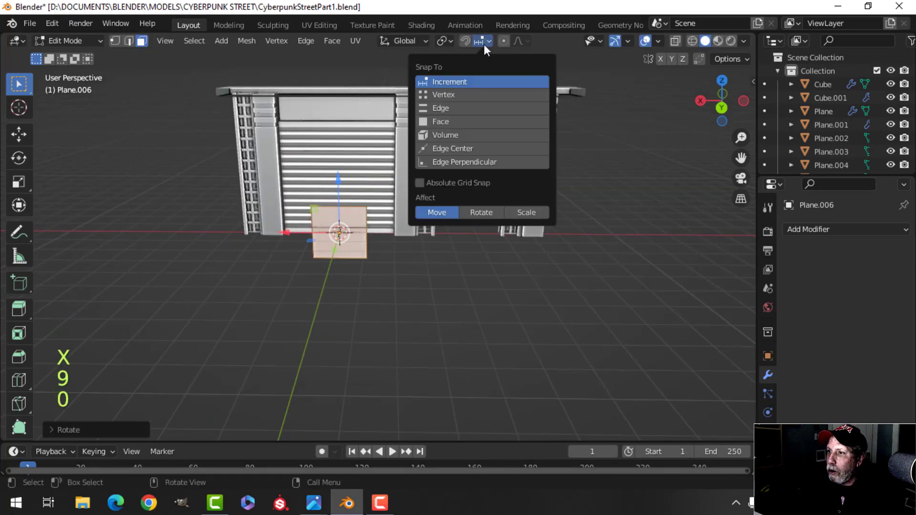
pyautogui.click(465, 106)
pyautogui.keyDown('shift'); pyautogui.moveTo(341, 202); pyautogui.dragTo(342, 194, button='middle'); pyautogui.keyUp('shift')
pyautogui.moveTo(342, 194); pyautogui.dragTo(363, 182, button='middle')
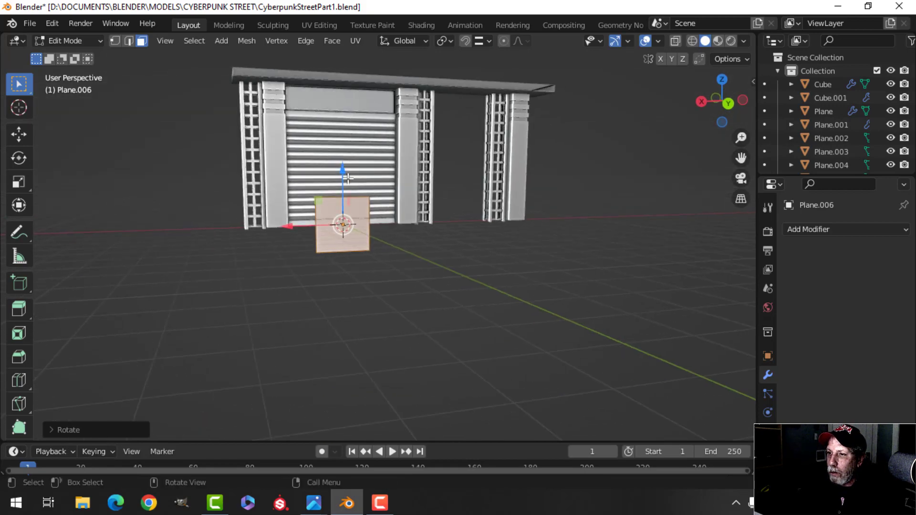
pyautogui.moveTo(341, 178); pyautogui.dragTo(284, 228)
# Stretch the upright plane's side edges along X so the wall spans from the outer lattice column to the duplicated columns.
pyautogui.moveTo(284, 228); pyautogui.dragTo(349, 204, button='middle')
pyautogui.moveTo(283, 195); pyautogui.dragTo(243, 196)
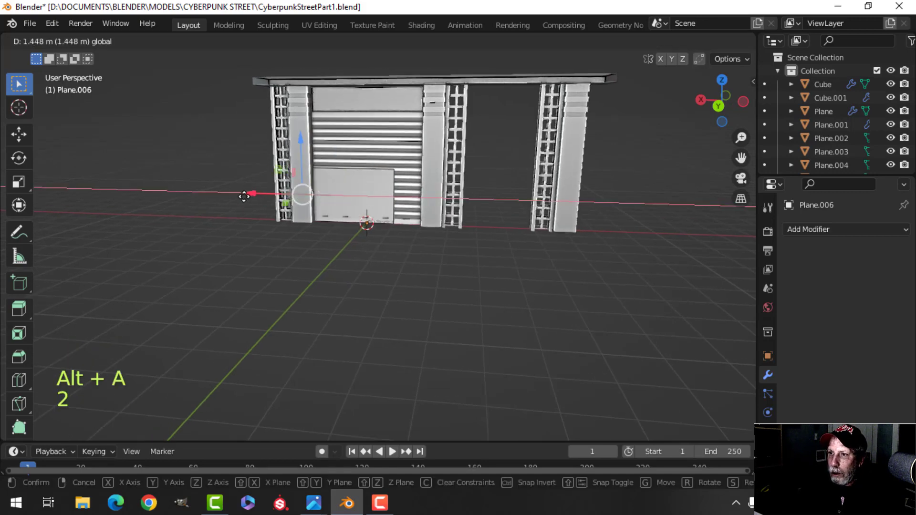
pyautogui.keyDown('ctrl'); pyautogui.moveTo(239, 86); pyautogui.dragTo(239, 86); pyautogui.keyUp('ctrl')
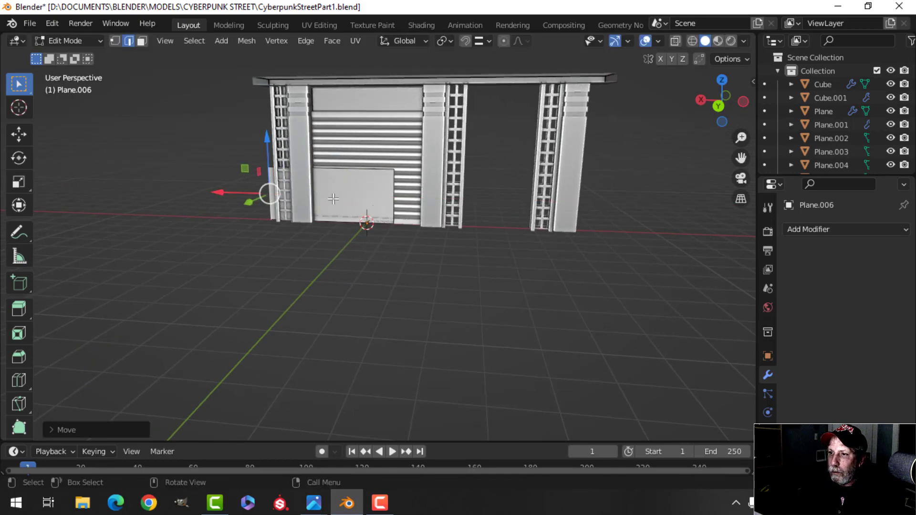
pyautogui.scroll(4, 437, 201)
pyautogui.moveTo(432, 206); pyautogui.dragTo(370, 202, button='middle')
pyautogui.scroll(-4, 422, 220)
pyautogui.moveTo(291, 193); pyautogui.dragTo(481, 184)
# Raise the rear wall's top edge along Z until the wall reaches the overhead slab.
pyautogui.keyDown('alt'); pyautogui.click(426, 178); pyautogui.keyUp('alt')
pyautogui.keyDown('shift'); pyautogui.moveTo(407, 215); pyautogui.dragTo(355, 209, button='middle'); pyautogui.keyUp('shift')
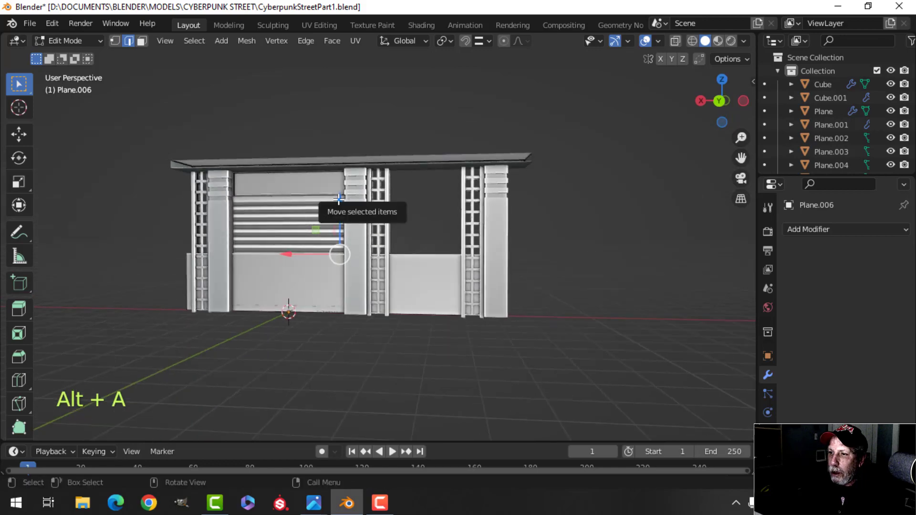
pyautogui.keyDown('ctrl'); pyautogui.moveTo(339, 198); pyautogui.dragTo(339, 102); pyautogui.keyUp('ctrl')
pyautogui.moveTo(372, 205); pyautogui.dragTo(464, 235, button='middle')
pyautogui.press('Tab')
pyautogui.scroll(3, 389, 232)
pyautogui.hotkey('alt', 'a')
pyautogui.keyDown('shift'); pyautogui.moveTo(323, 253); pyautogui.dragTo(352, 254, button='middle'); pyautogui.keyUp('shift')
pyautogui.moveTo(312, 253); pyautogui.dragTo(363, 226, button='middle')
pyautogui.moveTo(332, 251); pyautogui.dragTo(341, 207)
pyautogui.moveTo(391, 215); pyautogui.dragTo(287, 249, button='middle')
pyautogui.press('Tab')
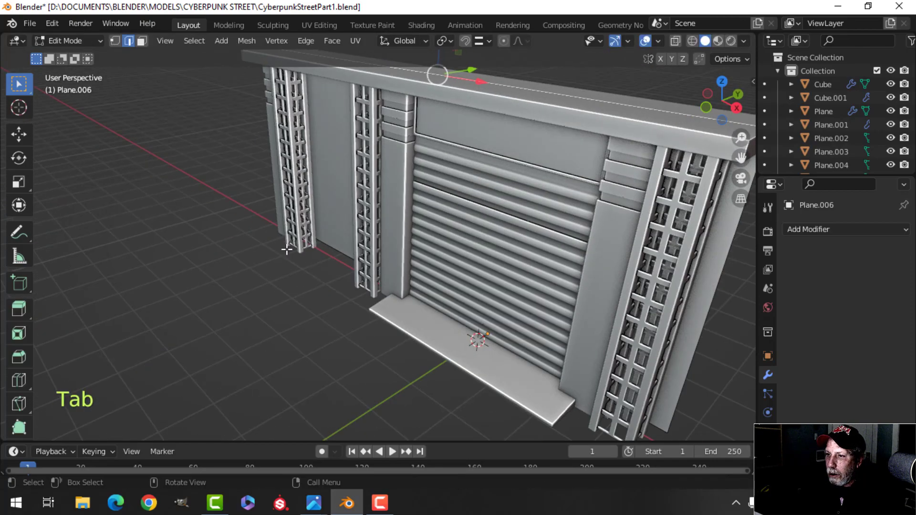
# Examine the two-bay building section and its rear wall from the front and the side.
pyautogui.scroll(-3, 416, 266)
pyautogui.keyDown('shift'); pyautogui.moveTo(416, 267); pyautogui.dragTo(419, 275, button='middle'); pyautogui.keyUp('shift')
pyautogui.moveTo(364, 265); pyautogui.dragTo(377, 291, button='middle')
pyautogui.scroll(3, 407, 252)
pyautogui.moveTo(362, 282); pyautogui.dragTo(380, 259, button='middle')
pyautogui.press('Tab')
pyautogui.hotkey('alt', 'a')
pyautogui.keyDown('alt'); pyautogui.scroll(-1, 310, 266); pyautogui.keyUp('alt')
pyautogui.scroll(-1, 271, 276)
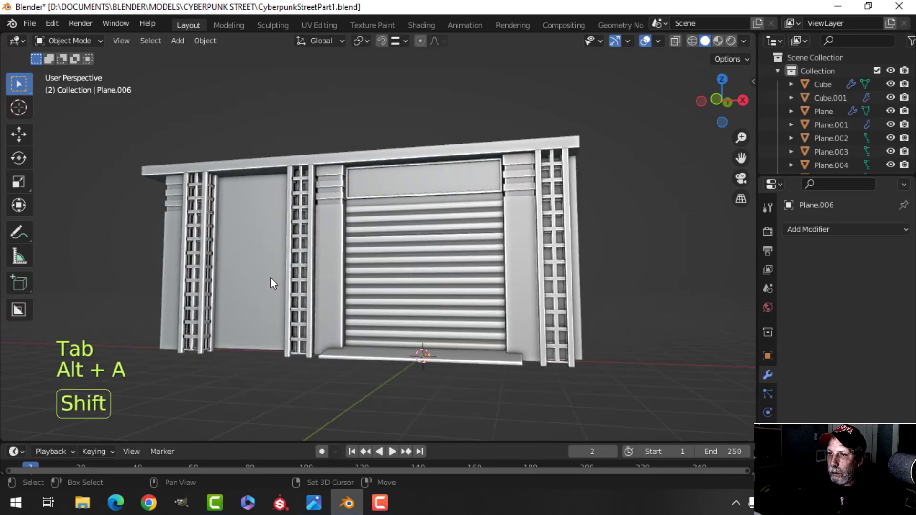
pyautogui.keyDown('shift'); pyautogui.moveTo(270, 277); pyautogui.dragTo(292, 208, button='middle'); pyautogui.keyUp('shift')
pyautogui.moveTo(292, 208); pyautogui.dragTo(381, 219, button='middle')
pyautogui.scroll(2, 365, 261)
pyautogui.scroll(-2, 328, 227)
pyautogui.scroll(-2, 365, 180)
pyautogui.scroll(2, 365, 179)
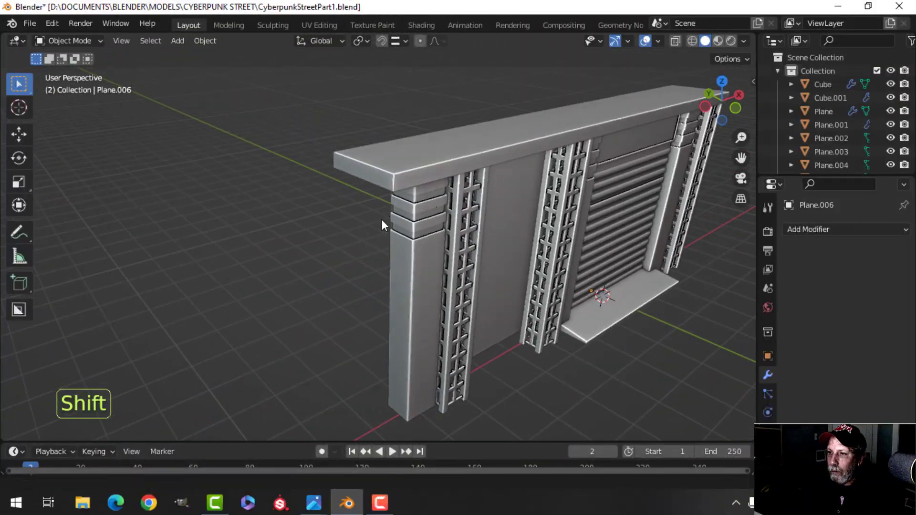
# Duplicate the top slab's end face, move the copy outward along X and separate it into its own object.
pyautogui.click(376, 179)
pyautogui.scroll(2, 458, 193)
pyautogui.moveTo(457, 192); pyautogui.dragTo(370, 201, button='middle')
pyautogui.hotkey('alt', 'a')
pyautogui.click(326, 129)
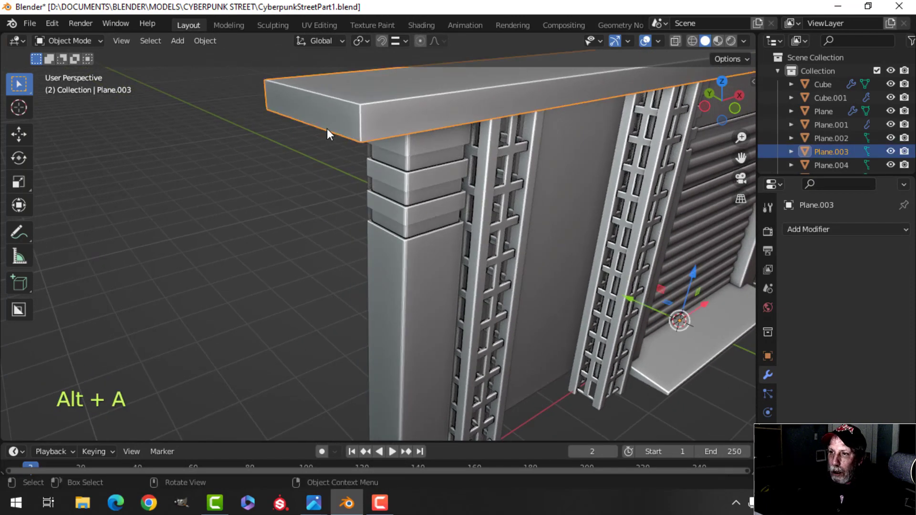
pyautogui.press('Tab')
pyautogui.scroll(-2, 327, 128)
pyautogui.keyDown('shift'); pyautogui.moveTo(327, 128); pyautogui.dragTo(349, 158, button='middle'); pyautogui.keyUp('shift')
pyautogui.moveTo(348, 157)
pyautogui.mouseDown(button='middle')
pyautogui.moveTo(325, 175)
pyautogui.moveTo(356, 168)
pyautogui.moveTo(347, 168)
pyautogui.mouseUp(button='middle')
pyautogui.moveTo(336, 141); pyautogui.dragTo(302, 143)
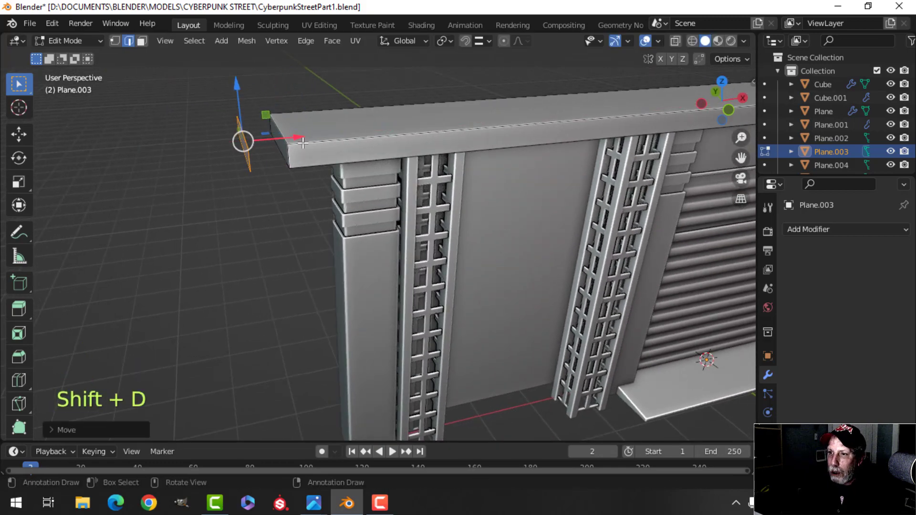
pyautogui.press('p')
pyautogui.press('Tab')
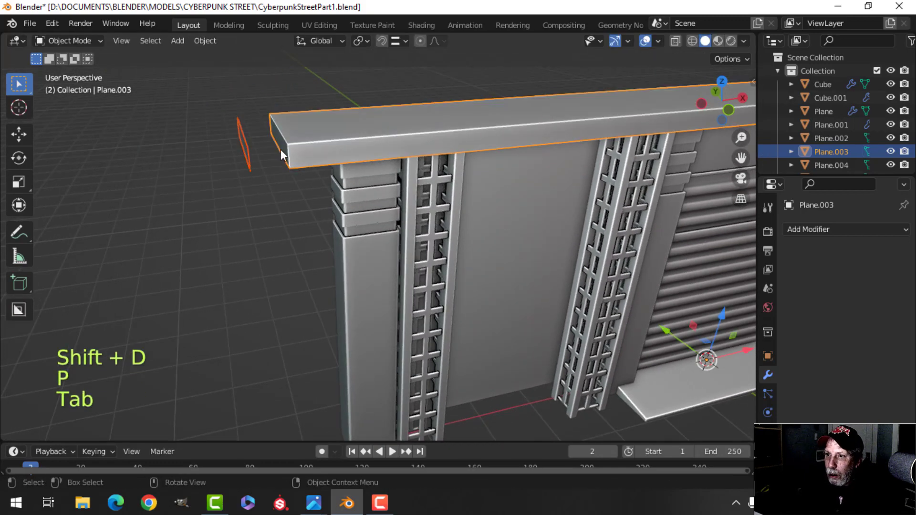
# Scale up the whole separated end face uniformly to more than twice its size.
pyautogui.click(237, 146)
pyautogui.press('Tab')
pyautogui.press('a')
pyautogui.moveTo(300, 188); pyautogui.dragTo(333, 204, button='middle')
pyautogui.press('s')
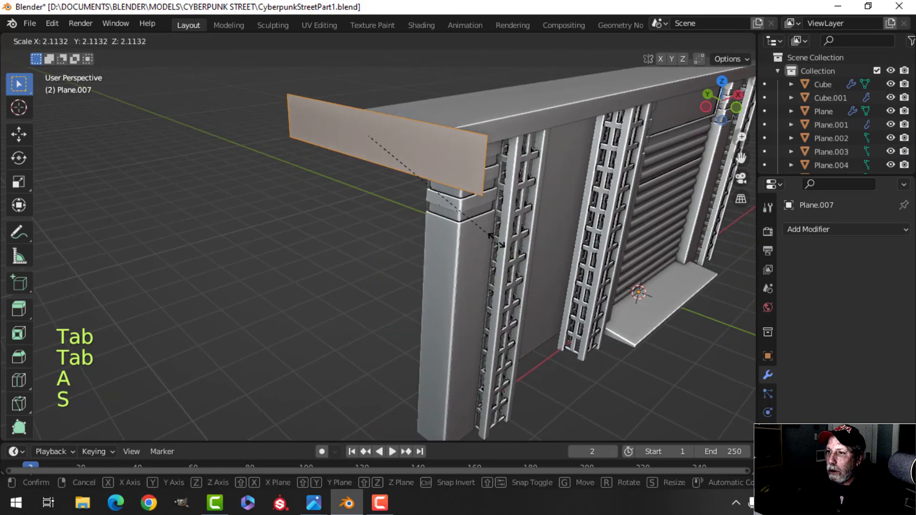
pyautogui.click(548, 258)
# Move the enlarged face along Y so its rear edge lines up with the back of the slab.
pyautogui.scroll(-4, 548, 258)
pyautogui.keyDown('shift'); pyautogui.moveTo(388, 266); pyautogui.dragTo(399, 280, button='middle'); pyautogui.keyUp('shift')
pyautogui.moveTo(399, 280); pyautogui.dragTo(459, 294, button='middle')
pyautogui.keyDown('shift'); pyautogui.moveTo(409, 255); pyautogui.dragTo(384, 278, button='middle'); pyautogui.keyUp('shift')
pyautogui.keyDown('ctrl'); pyautogui.moveTo(393, 248); pyautogui.dragTo(447, 247); pyautogui.keyUp('ctrl')
pyautogui.moveTo(464, 253); pyautogui.dragTo(394, 239, button='middle')
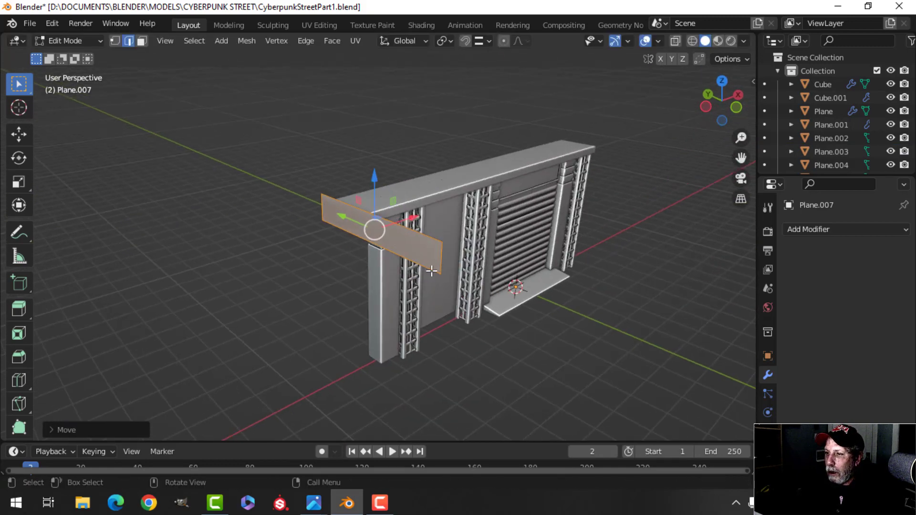
# Shorten the enlarged face by pulling its front edge back along Y toward the slab.
pyautogui.moveTo(439, 265); pyautogui.dragTo(452, 278, button='middle')
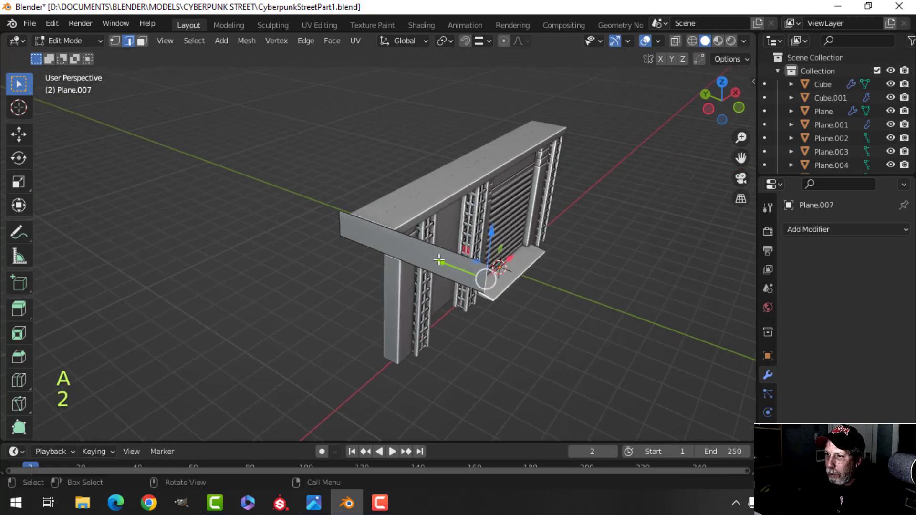
pyautogui.press('g')
pyautogui.moveTo(380, 230); pyautogui.dragTo(377, 229)
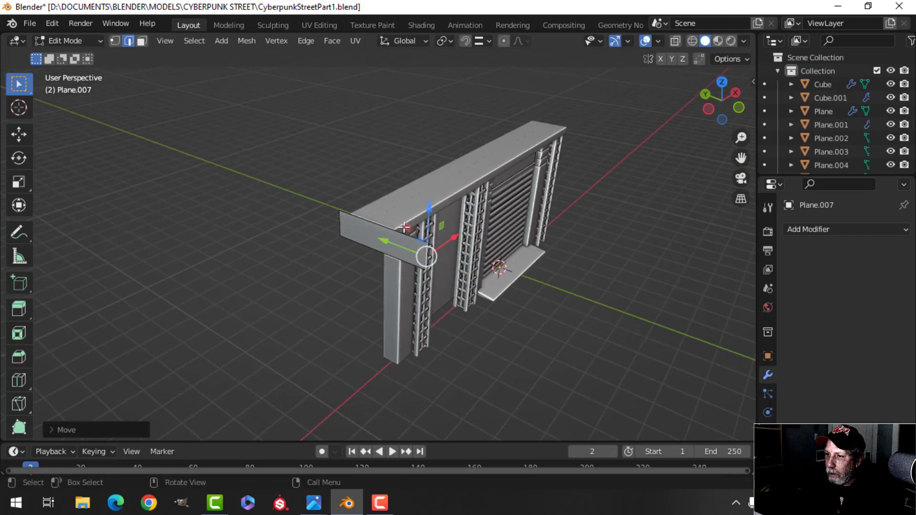
# Extrude the whole face about 1.5 m outward, away from the slab, to form a block.
pyautogui.press('a')
pyautogui.moveTo(449, 239); pyautogui.dragTo(429, 250, button='middle')
pyautogui.press('e')
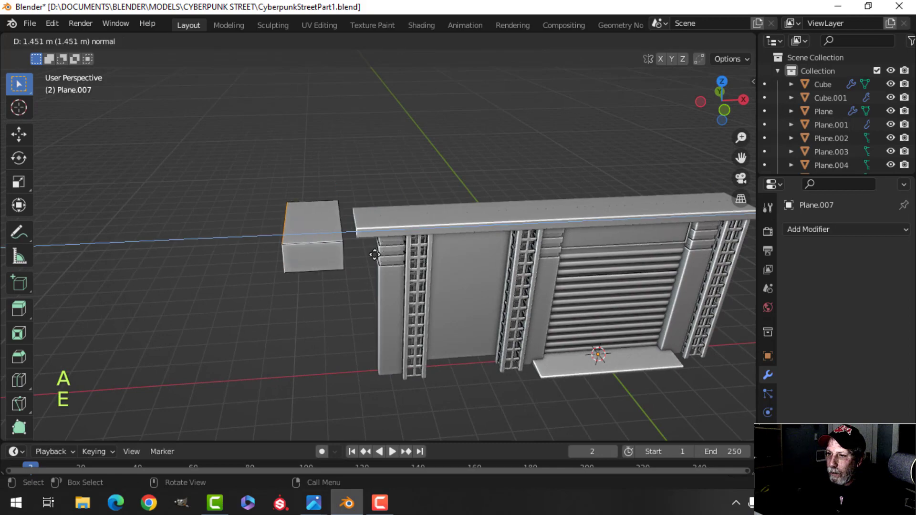
pyautogui.click(360, 258)
# Raise the block's top face along Z to make the block taller.
pyautogui.keyDown('shift'); pyautogui.moveTo(360, 258); pyautogui.dragTo(391, 281, button='middle'); pyautogui.keyUp('shift')
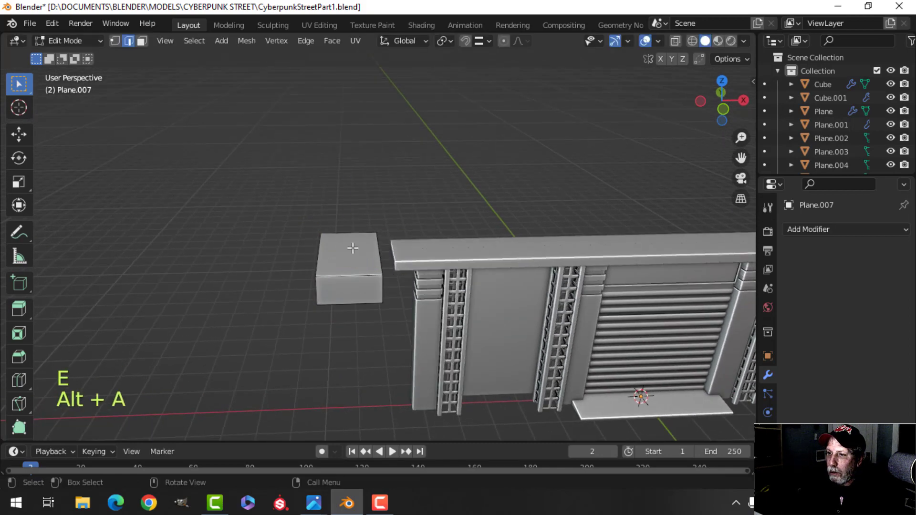
pyautogui.click(353, 248)
pyautogui.keyDown('shift'); pyautogui.moveTo(353, 248); pyautogui.dragTo(420, 249, button='middle'); pyautogui.keyUp('shift')
pyautogui.moveTo(392, 186); pyautogui.dragTo(392, 187)
pyautogui.moveTo(387, 146); pyautogui.dragTo(386, 146)
# Move the whole block along X until it sits against the slab's end, and finish editing it.
pyautogui.press('a')
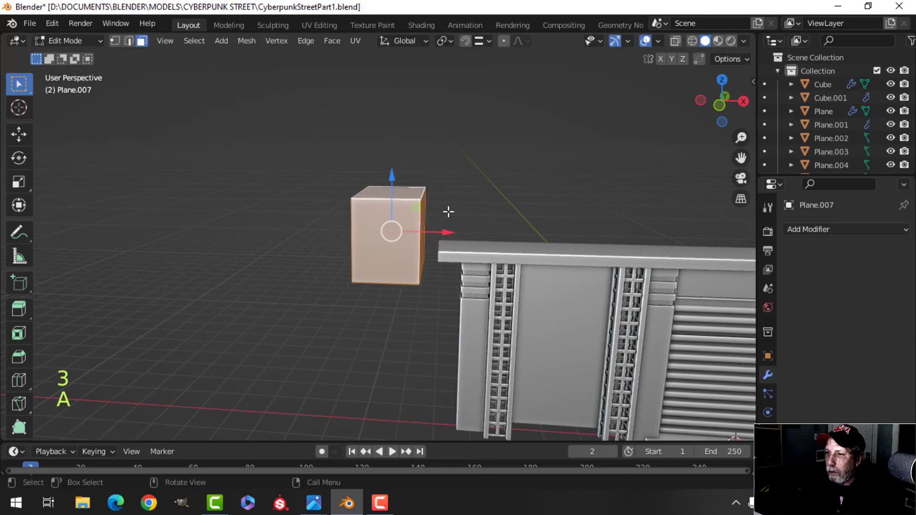
pyautogui.keyDown('ctrl'); pyautogui.moveTo(445, 235); pyautogui.dragTo(437, 262); pyautogui.keyUp('ctrl')
pyautogui.moveTo(437, 262); pyautogui.dragTo(407, 279, button='middle')
pyautogui.scroll(2, 330, 279)
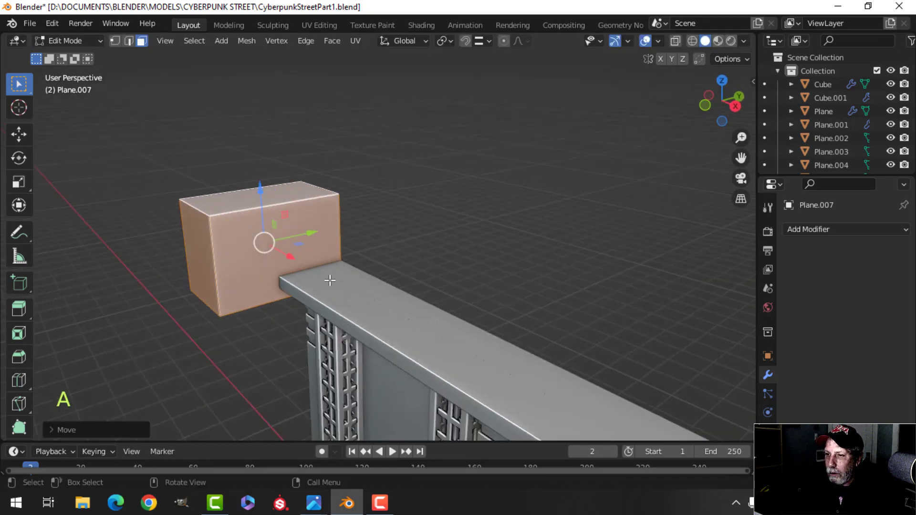
pyautogui.keyDown('shift'); pyautogui.moveTo(329, 279); pyautogui.dragTo(421, 229, button='middle'); pyautogui.keyUp('shift')
pyautogui.press('Tab')
# Duplicate the entire top slab, move the copy backward along Y and separate it into its own object.
pyautogui.scroll(-3, 405, 256)
pyautogui.hotkey('alt', 'a')
pyautogui.scroll(3, 399, 247)
pyautogui.click(358, 193)
pyautogui.press('Tab')
pyautogui.press('a')
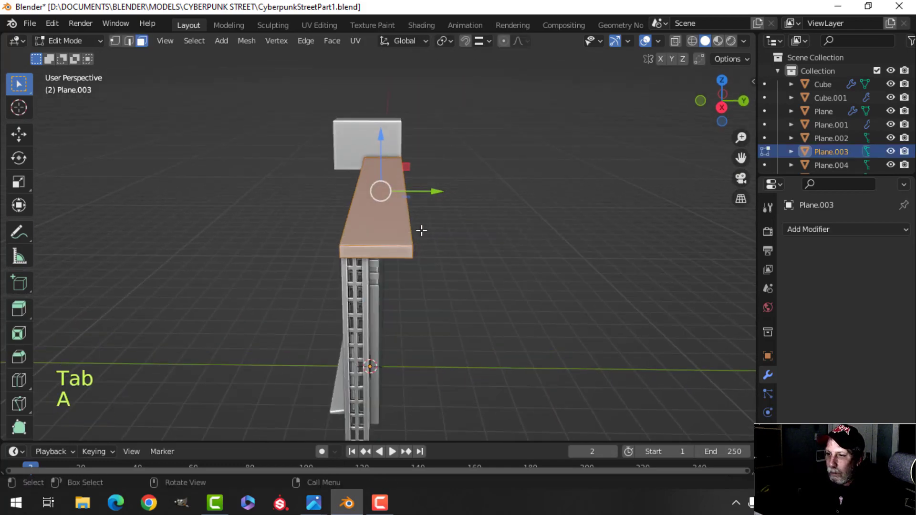
pyautogui.moveTo(426, 192); pyautogui.dragTo(512, 189)
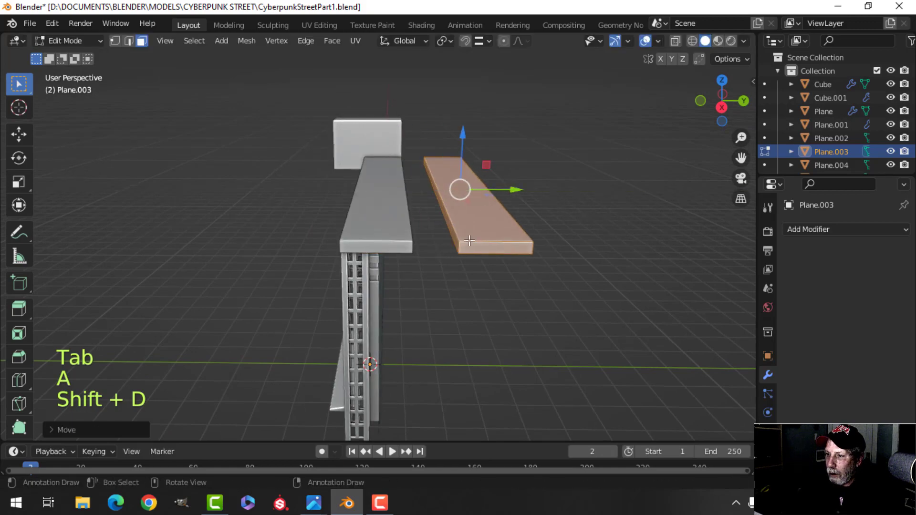
pyautogui.press('p')
pyautogui.click(460, 233)
pyautogui.press('Tab')
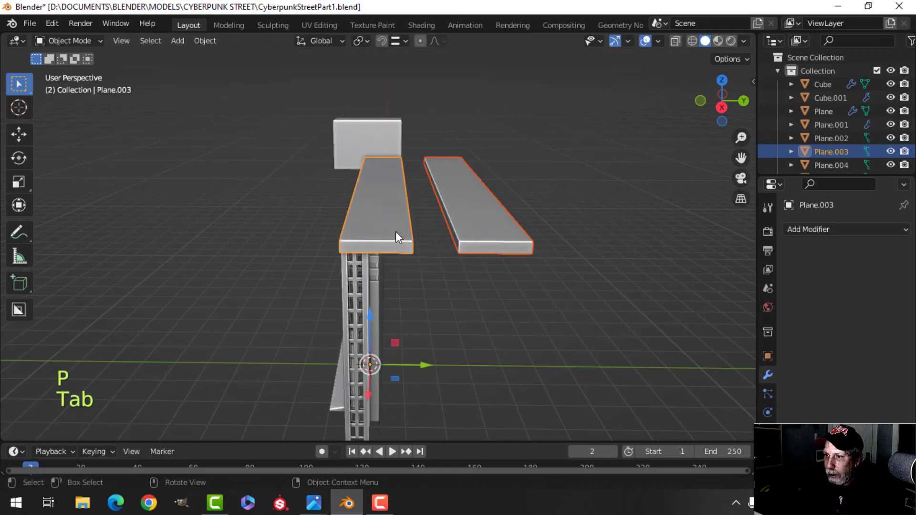
# Select only the original top slab and open its mesh for edge editing.
pyautogui.click(396, 232)
pyautogui.moveTo(396, 234); pyautogui.dragTo(473, 257, button='middle')
pyautogui.click(549, 214)
pyautogui.keyDown('shift'); pyautogui.moveTo(548, 215); pyautogui.dragTo(428, 216, button='middle'); pyautogui.keyUp('shift')
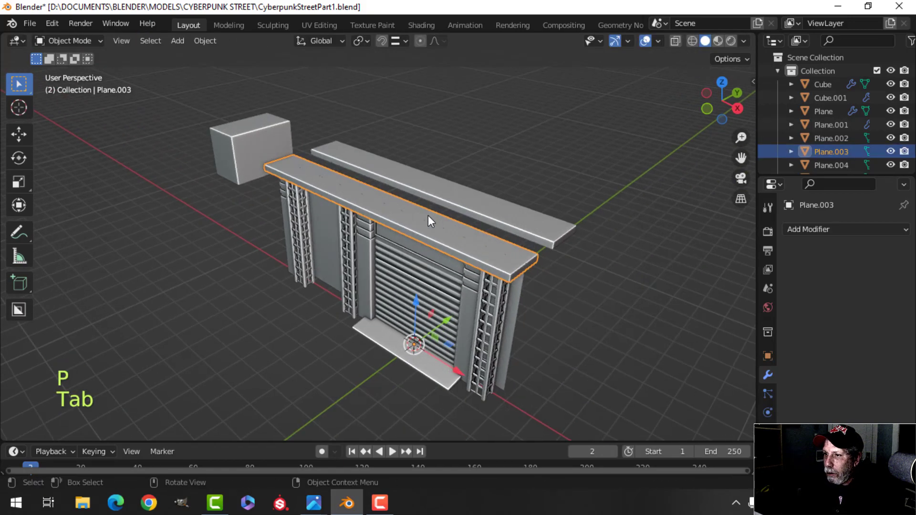
pyautogui.scroll(4, 427, 216)
pyautogui.press('Tab')
pyautogui.keyDown('shift'); pyautogui.moveTo(511, 227); pyautogui.dragTo(457, 208, button='middle'); pyautogui.keyUp('shift')
pyautogui.moveTo(458, 208); pyautogui.dragTo(453, 209, button='middle')
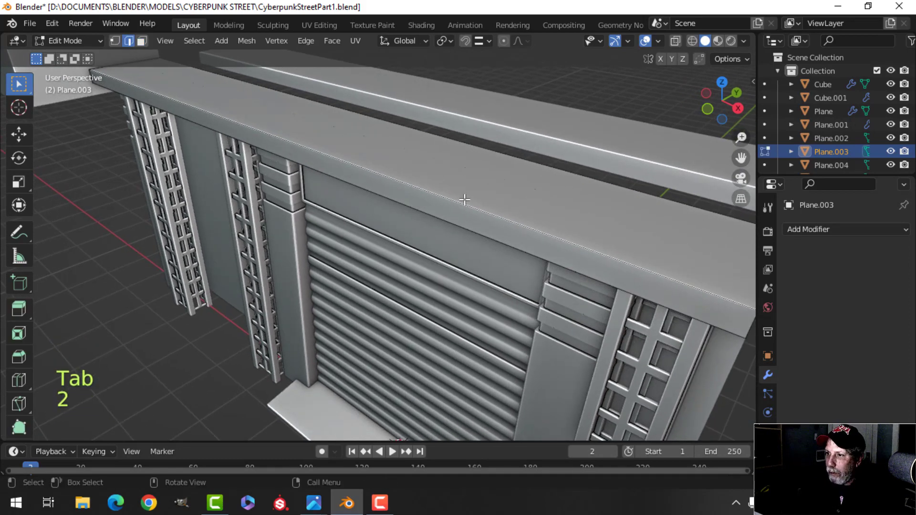
pyautogui.moveTo(585, 250); pyautogui.dragTo(573, 242, button='middle')
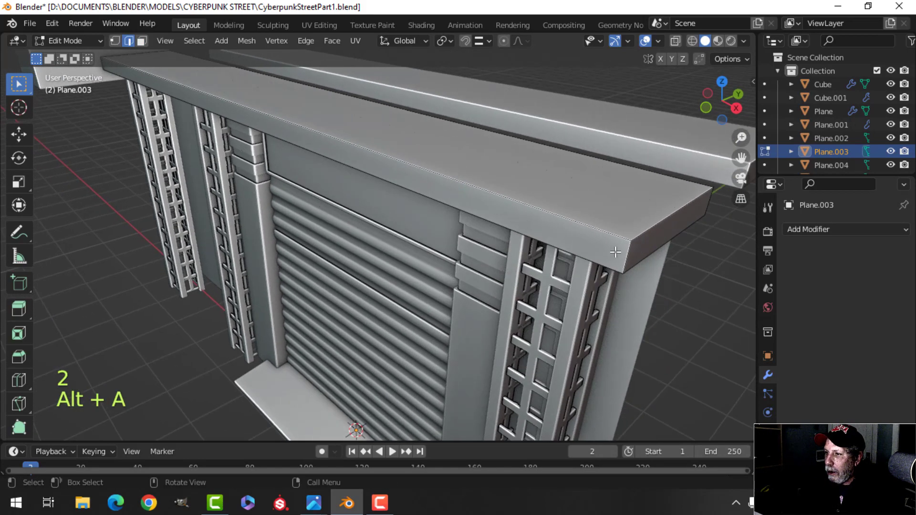
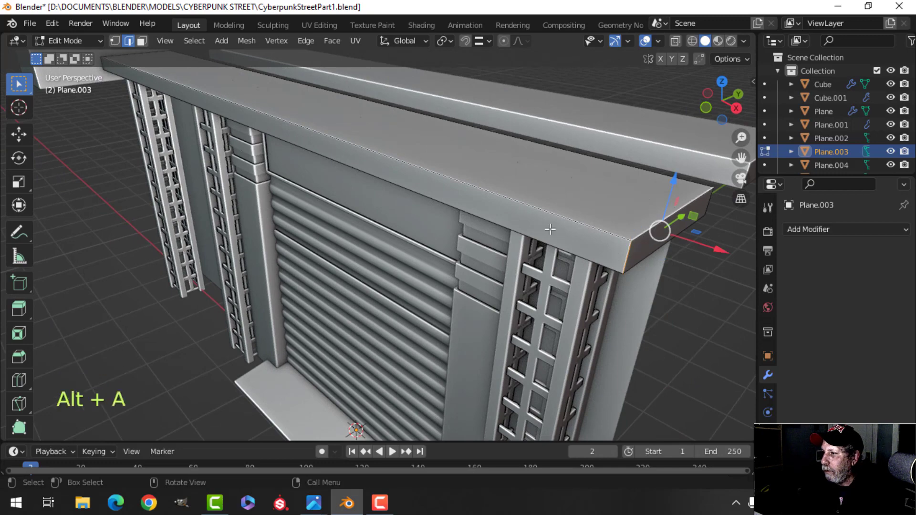
pyautogui.keyDown('shift'); pyautogui.click(710, 208); pyautogui.keyUp('shift')
pyautogui.moveTo(381, 231); pyautogui.dragTo(489, 239, button='middle')
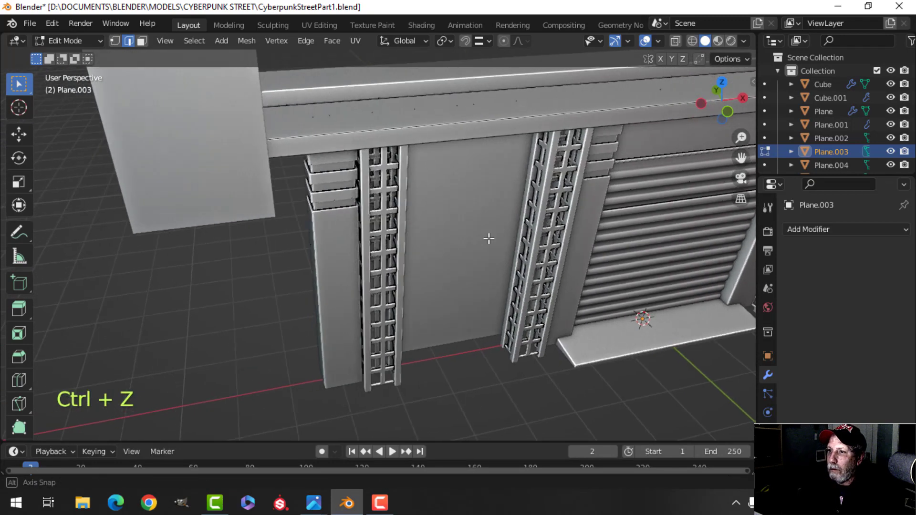
pyautogui.moveTo(381, 224); pyautogui.dragTo(363, 227, button='middle')
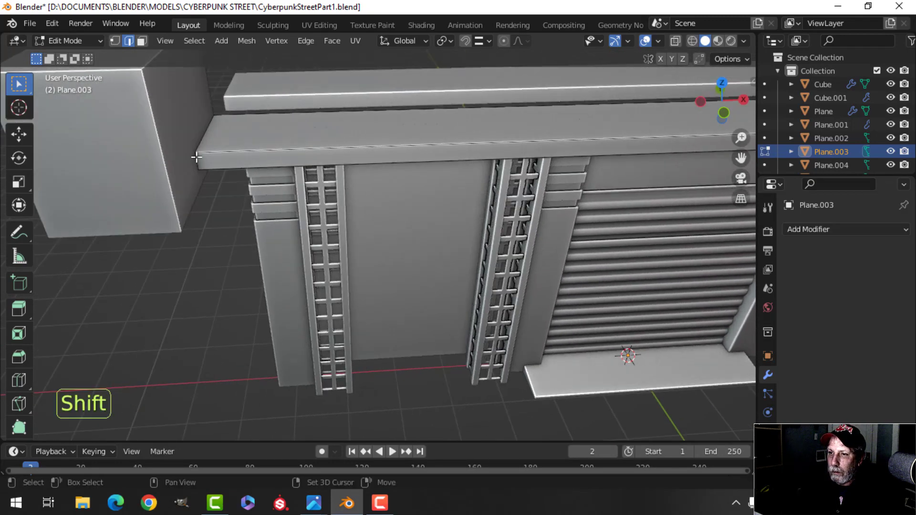
pyautogui.keyDown('shift'); pyautogui.click(196, 157); pyautogui.keyUp('shift')
pyautogui.moveTo(392, 167); pyautogui.dragTo(96, 147, button='middle')
pyautogui.keyDown('shift'); pyautogui.moveTo(391, 129); pyautogui.dragTo(329, 268, button='middle'); pyautogui.keyUp('shift')
pyautogui.scroll(1, 395, 297)
pyautogui.scroll(2, 329, 268)
pyautogui.keyDown('shift'); pyautogui.moveTo(461, 296); pyautogui.dragTo(349, 203, button='middle'); pyautogui.keyUp('shift')
pyautogui.moveTo(349, 202); pyautogui.dragTo(172, 249, button='middle')
pyautogui.hotkey('alt', 'a')
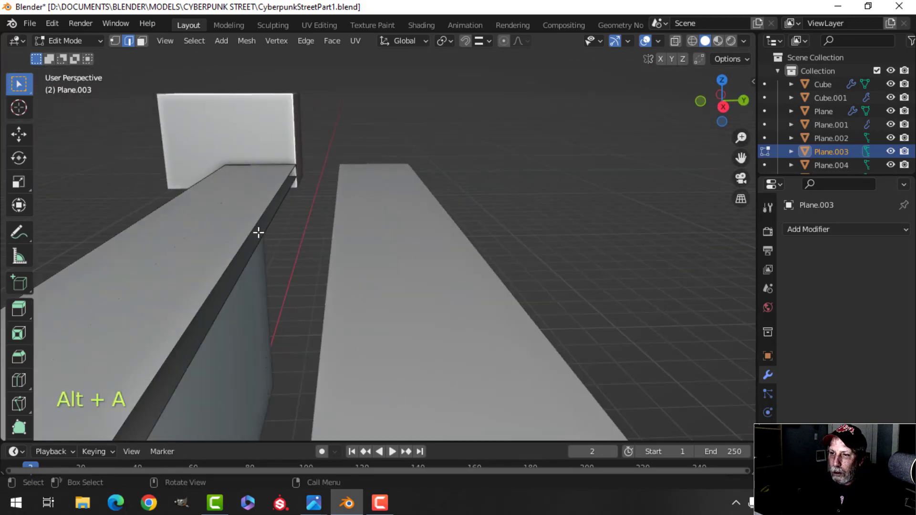
# Isolate the original slab in local view and fill its open long side with a face.
pyautogui.press('Tab')
pyautogui.moveTo(361, 223); pyautogui.dragTo(363, 223, button='middle')
pyautogui.press('Tab')
pyautogui.scroll(3, 510, 262)
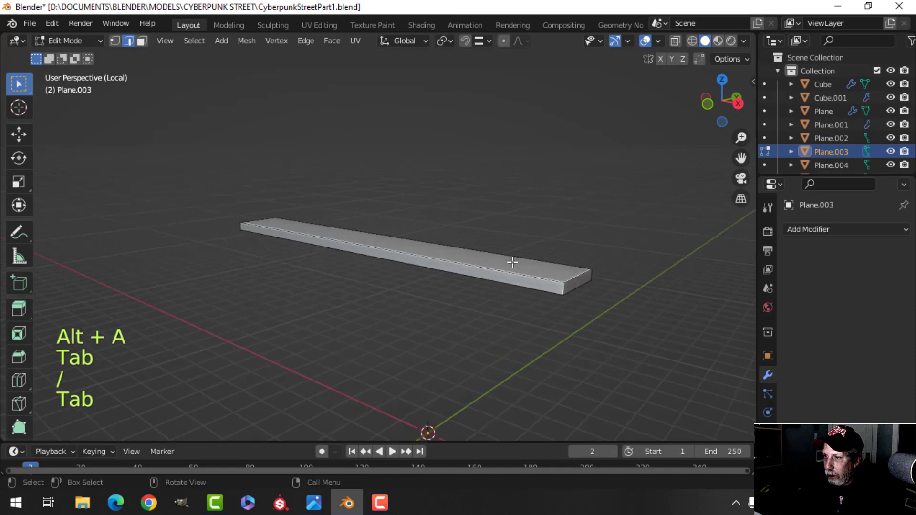
pyautogui.keyDown('shift'); pyautogui.moveTo(511, 261); pyautogui.dragTo(343, 253, button='middle'); pyautogui.keyUp('shift')
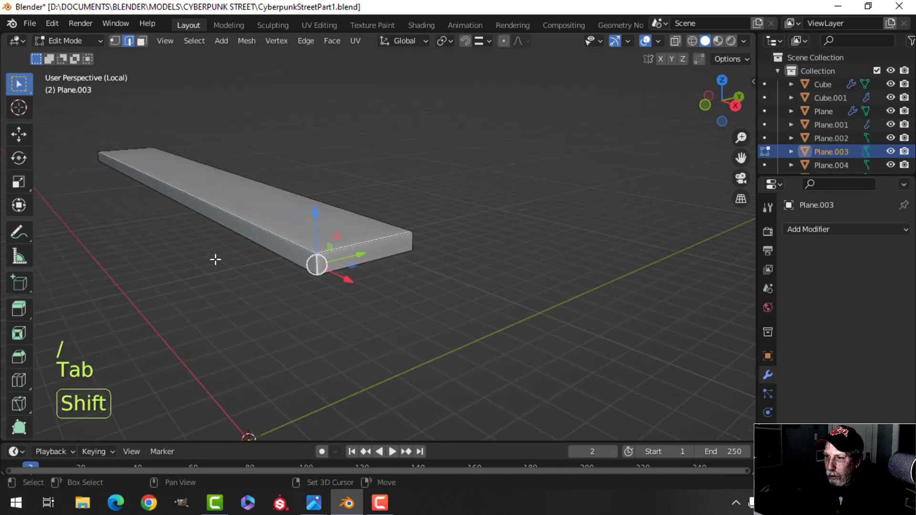
pyautogui.moveTo(216, 259); pyautogui.dragTo(521, 184, button='middle')
pyautogui.hotkey('alt', 'a')
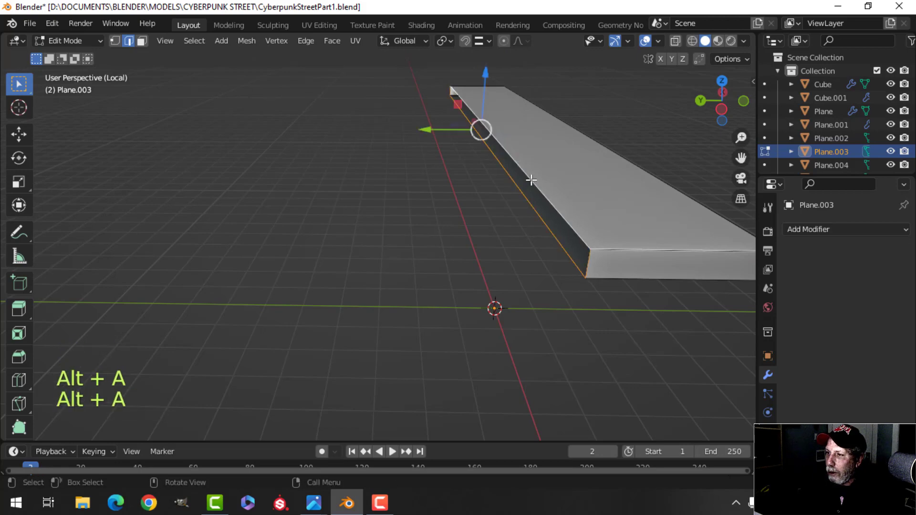
pyautogui.moveTo(590, 261); pyautogui.dragTo(373, 258, button='middle')
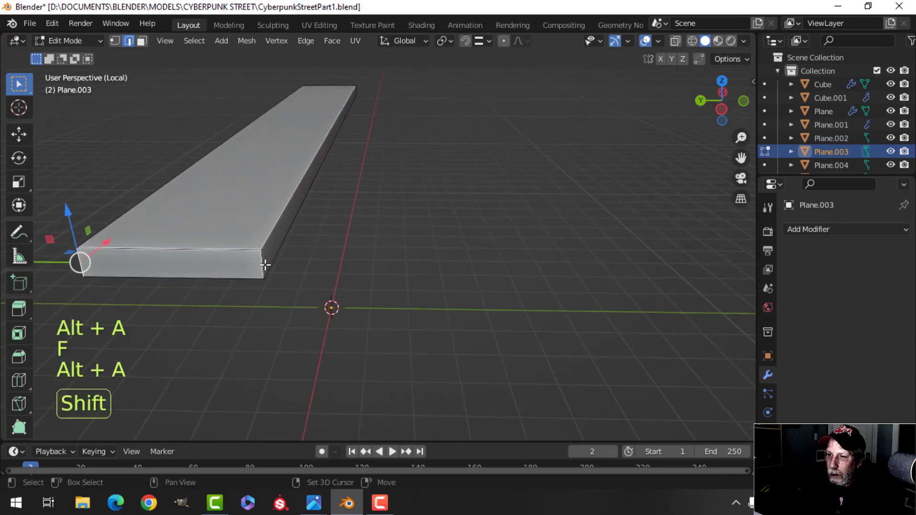
# Bevel the isolated slab's vertical corner edges slightly, using 2 segments.
pyautogui.moveTo(265, 266); pyautogui.dragTo(306, 186, button='middle')
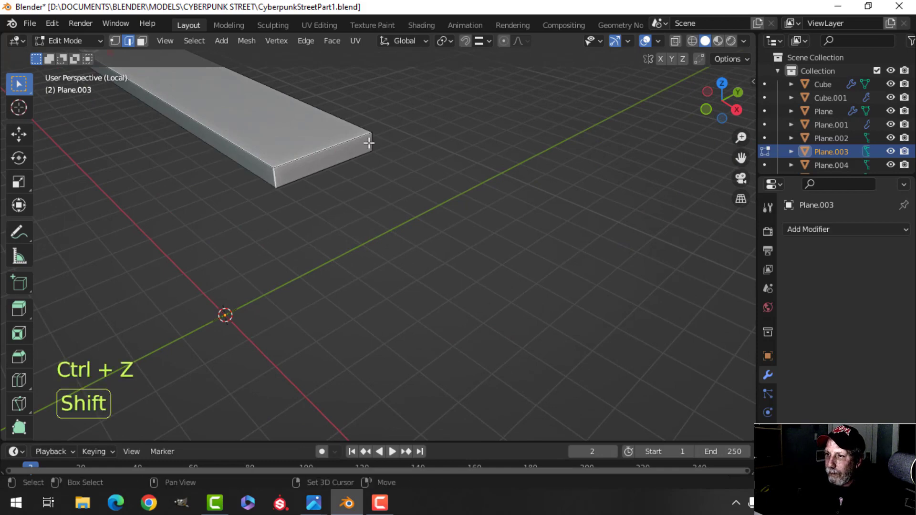
pyautogui.keyDown('shift'); pyautogui.moveTo(369, 143); pyautogui.dragTo(410, 227, button='middle'); pyautogui.keyUp('shift')
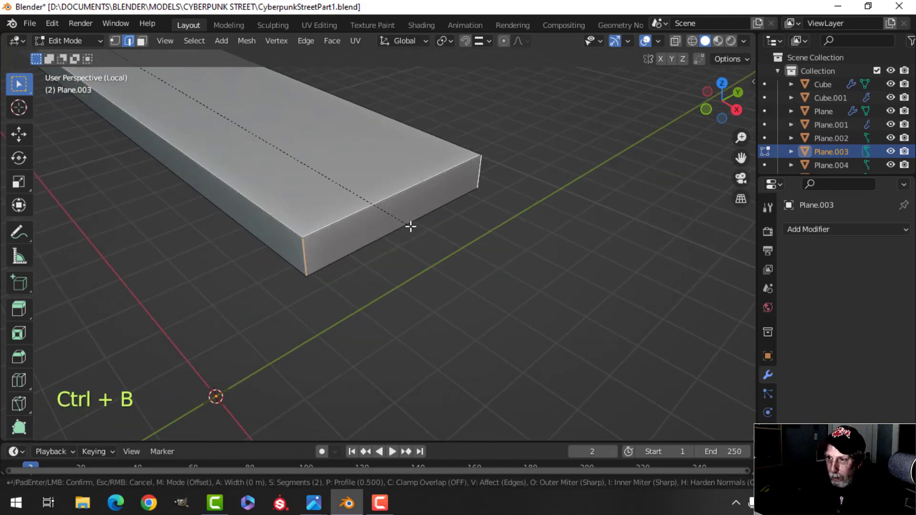
pyautogui.click(434, 230)
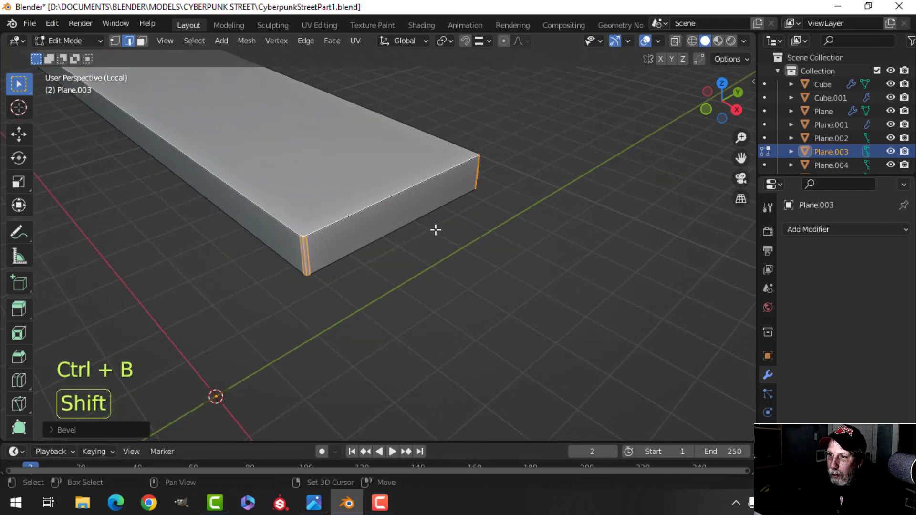
# Bevel the slab's upper and lower edge loops about 0.02 m with 2 segments, and return to the full scene.
pyautogui.keyDown('alt'); pyautogui.keyDown('shift'); pyautogui.click(345, 253); pyautogui.keyUp('shift'); pyautogui.keyUp('alt')
pyautogui.hotkey('ctrl', 'b')
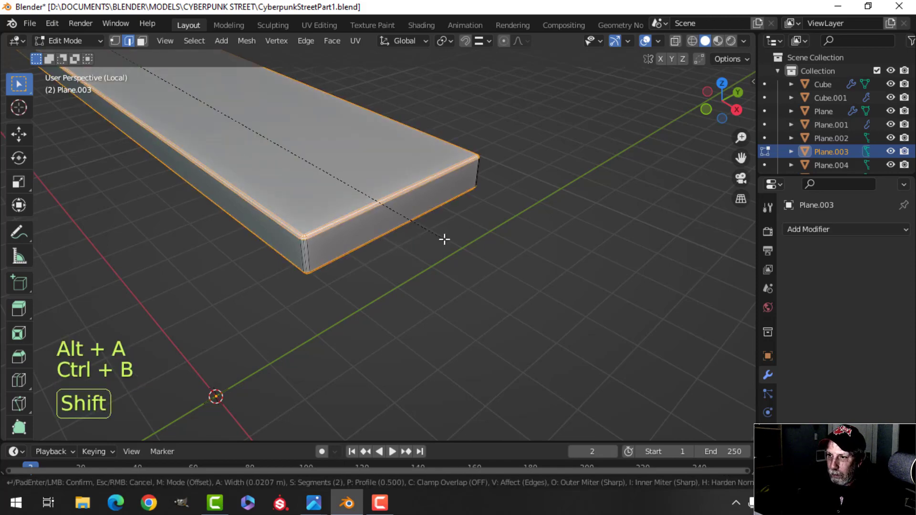
pyautogui.click(444, 239)
pyautogui.press('Tab')
pyautogui.press('/')
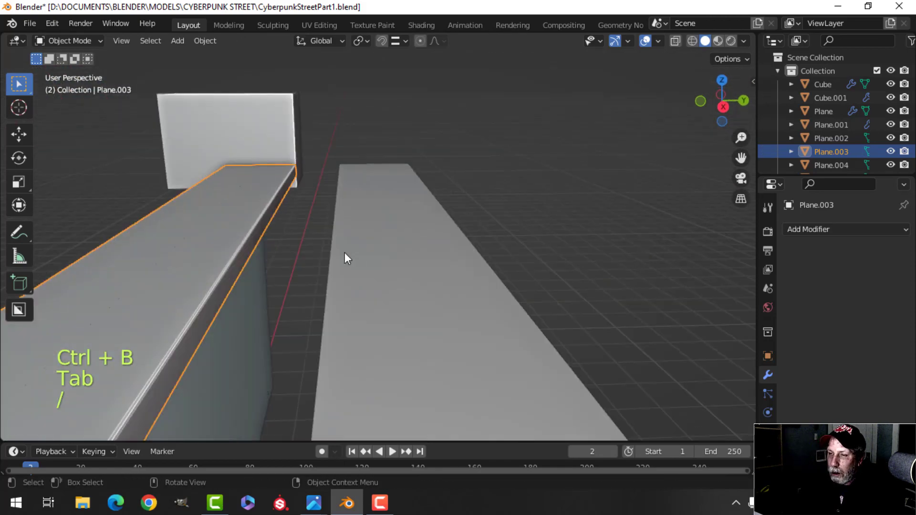
# Delete the unbevelled duplicate slab standing beside the building section.
pyautogui.press('a')
pyautogui.hotkey('alt', 'a')
pyautogui.scroll(-4, 296, 239)
pyautogui.keyDown('shift'); pyautogui.moveTo(287, 241); pyautogui.dragTo(384, 207, button='middle'); pyautogui.keyUp('shift')
pyautogui.click(431, 207)
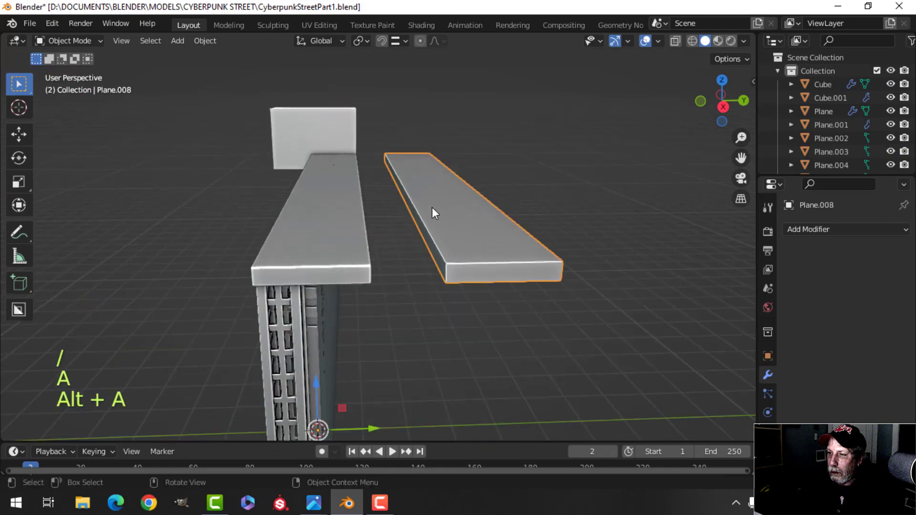
pyautogui.press('x')
pyautogui.click(431, 207)
# Duplicate the bevelled top slab and raise the copy vertically above the original.
pyautogui.click(345, 213)
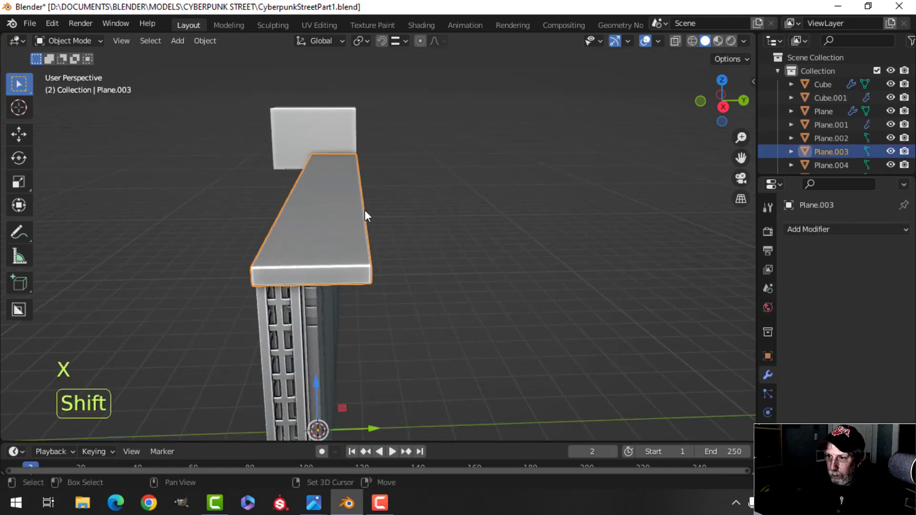
pyautogui.hotkey('shift', 'd')
pyautogui.rightClick(364, 253)
pyautogui.moveTo(312, 379); pyautogui.dragTo(313, 344)
pyautogui.keyDown('shift'); pyautogui.moveTo(360, 281); pyautogui.dragTo(407, 262, button='middle'); pyautogui.keyUp('shift')
# Rotate the copied slab's mesh 90° about X and lower it to stand upright on the original slab's rear edge.
pyautogui.press('Tab')
pyautogui.press('a')
pyautogui.press('r')
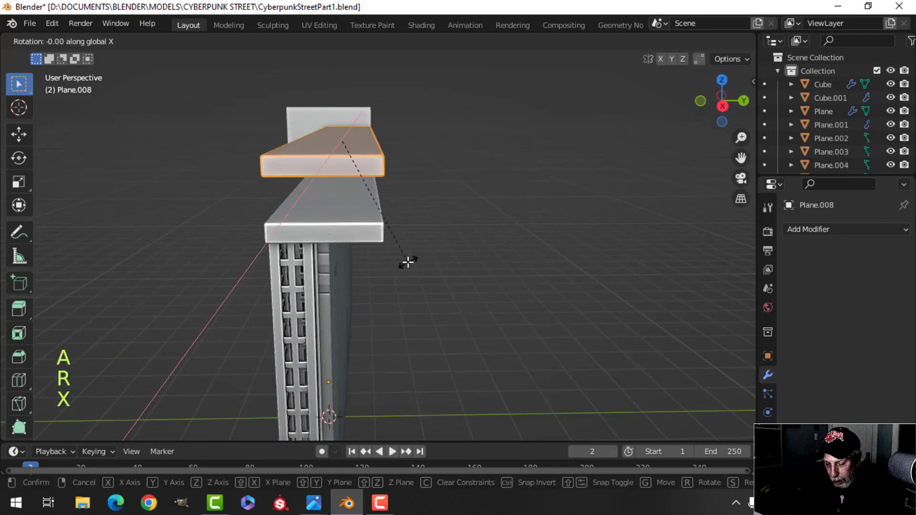
pyautogui.press('9')
pyautogui.press('0')
pyautogui.press('Return')
pyautogui.moveTo(397, 142); pyautogui.dragTo(385, 230)
pyautogui.moveTo(385, 230); pyautogui.dragTo(448, 239, button='middle')
pyautogui.press('Tab')
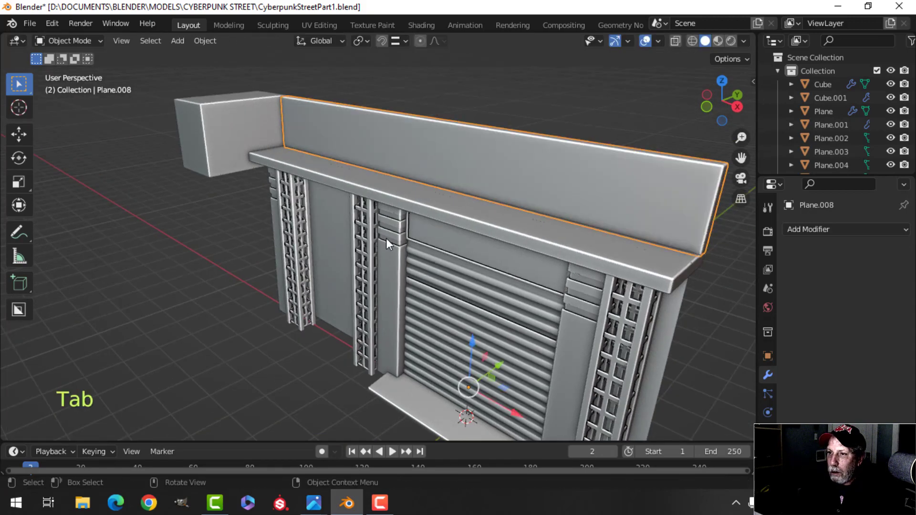
# Raise the top face of the end block above the upright slab.
pyautogui.scroll(-4, 385, 239)
pyautogui.hotkey('alt', 'a')
pyautogui.moveTo(364, 217); pyautogui.dragTo(371, 226, button='middle')
pyautogui.scroll(4, 370, 227)
pyautogui.keyDown('shift'); pyautogui.moveTo(277, 198); pyautogui.dragTo(366, 242, button='middle'); pyautogui.keyUp('shift')
pyautogui.click(289, 157)
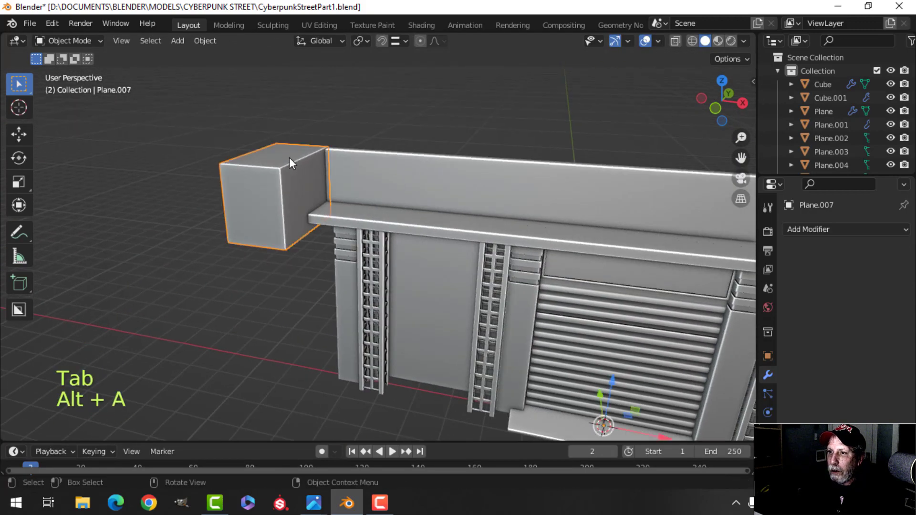
pyautogui.press('Tab')
pyautogui.keyDown('shift'); pyautogui.moveTo(302, 175); pyautogui.dragTo(325, 206, button='middle'); pyautogui.keyUp('shift')
pyautogui.hotkey('alt', 'a')
pyautogui.click(306, 185)
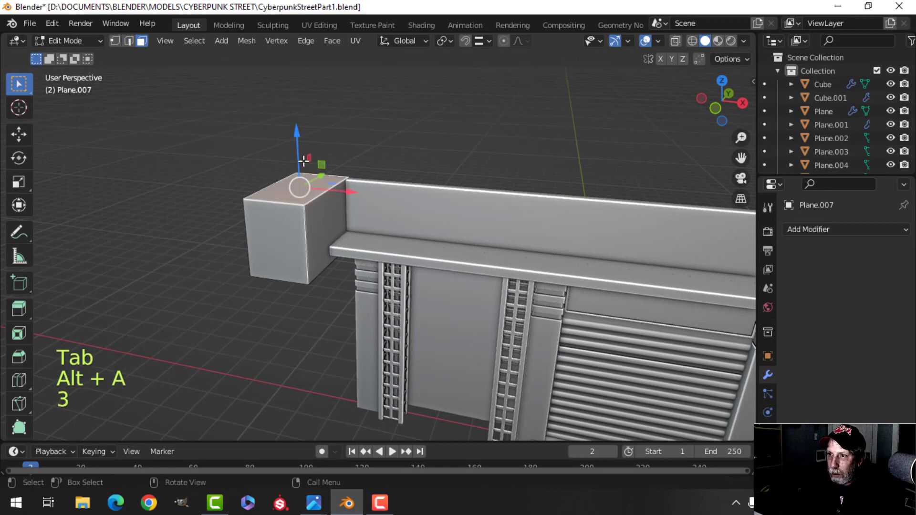
pyautogui.moveTo(302, 169); pyautogui.dragTo(305, 149)
# Lower the end block's underside along Z.
pyautogui.moveTo(359, 242); pyautogui.dragTo(390, 243, button='middle')
pyautogui.scroll(2, 286, 241)
pyautogui.press('Tab')
pyautogui.hotkey('alt', 'a')
pyautogui.click(378, 210)
pyautogui.press('Tab')
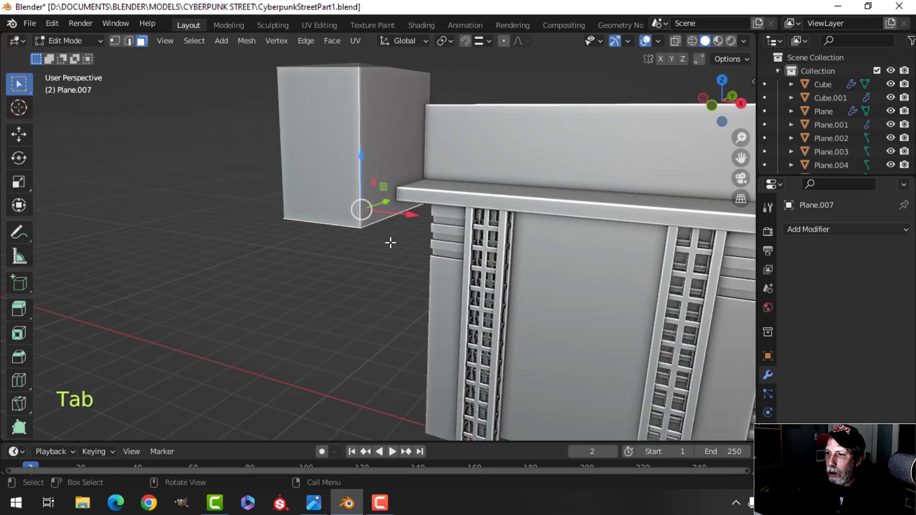
pyautogui.moveTo(362, 157); pyautogui.dragTo(420, 202)
pyautogui.press('Tab')
# Duplicate the end block's front face and move the copy out in front of the block.
pyautogui.scroll(-3, 417, 224)
pyautogui.hotkey('alt', 'a')
pyautogui.moveTo(410, 230); pyautogui.dragTo(326, 255, button='middle')
pyautogui.scroll(3, 364, 243)
pyautogui.moveTo(326, 255); pyautogui.dragTo(374, 251, button='middle')
pyautogui.click(334, 245)
pyautogui.moveTo(373, 252)
pyautogui.mouseDown(button='middle')
pyautogui.moveTo(337, 253)
pyautogui.moveTo(372, 253)
pyautogui.moveTo(370, 262)
pyautogui.mouseUp(button='middle')
pyautogui.press('Tab')
pyautogui.click(334, 238)
pyautogui.hotkey('shift', 'd')
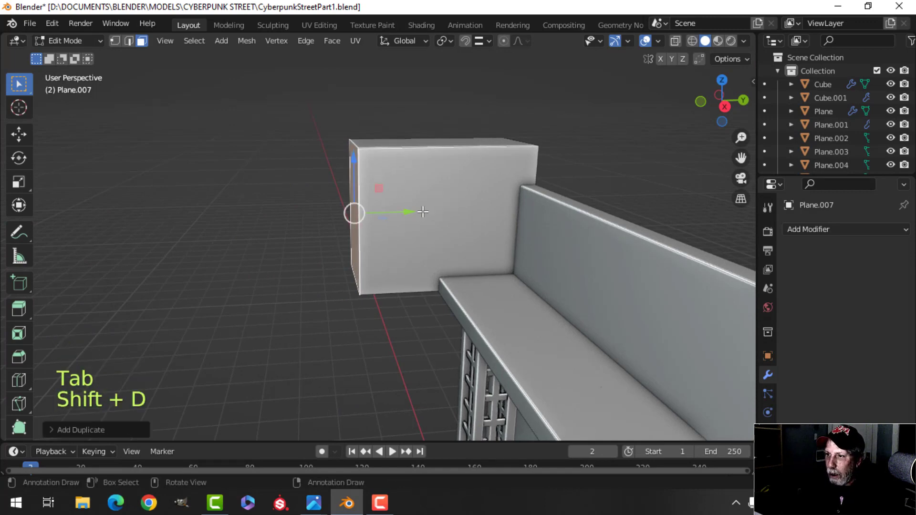
pyautogui.press('g')
pyautogui.click(362, 222)
# Rotate the duplicated face 90° about Z and narrow it to about 0.52 along Y.
pyautogui.press('r')
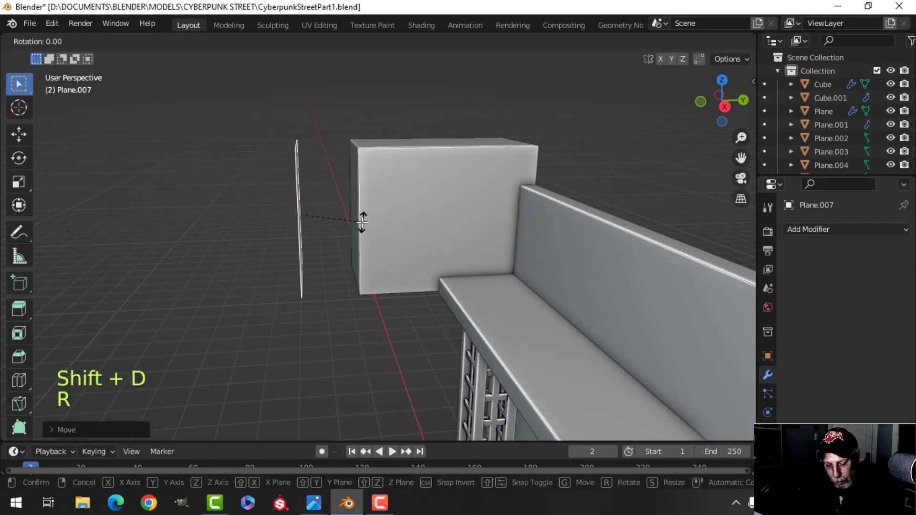
pyautogui.press('0')
pyautogui.click(362, 221)
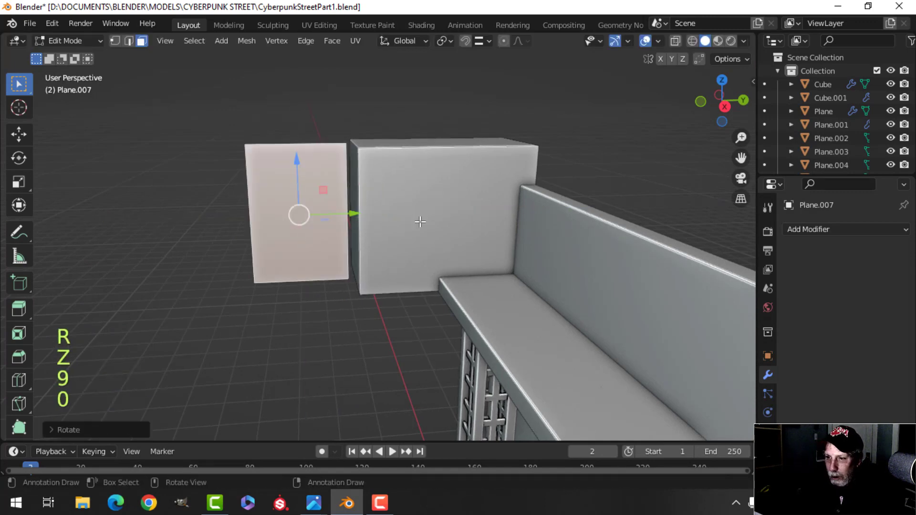
pyautogui.press('s')
pyautogui.press('y')
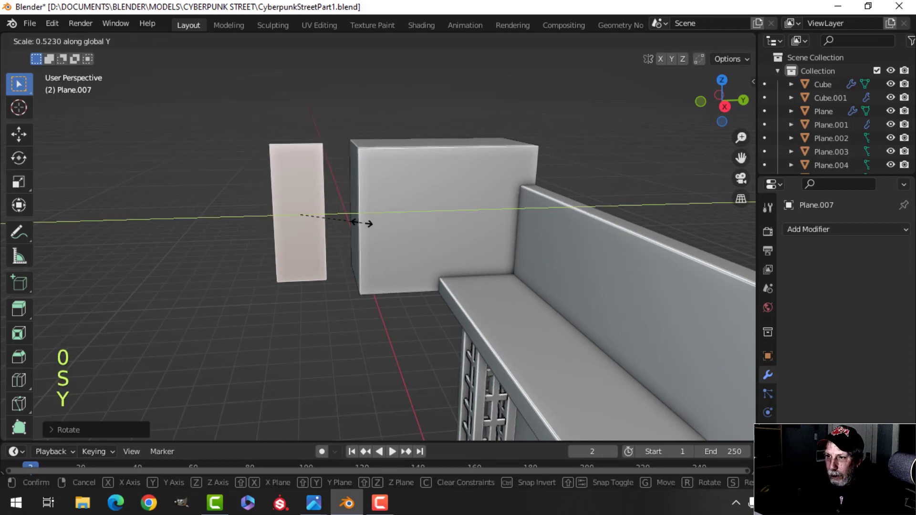
pyautogui.click(363, 223)
# Separate the narrowed face from the end block into its own object.
pyautogui.press('p')
pyautogui.click(364, 223)
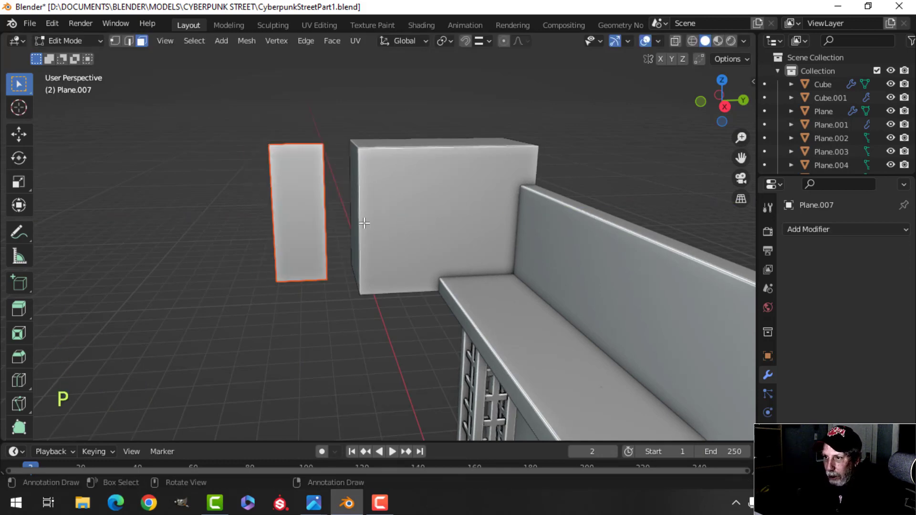
pyautogui.press('Tab')
pyautogui.hotkey('alt', 'a')
# Shift the separated sign panel's whole mesh slightly along X in front of the end block.
pyautogui.moveTo(299, 201); pyautogui.dragTo(392, 280, button='middle')
pyautogui.click(413, 253)
pyautogui.press('Tab')
pyautogui.press('a')
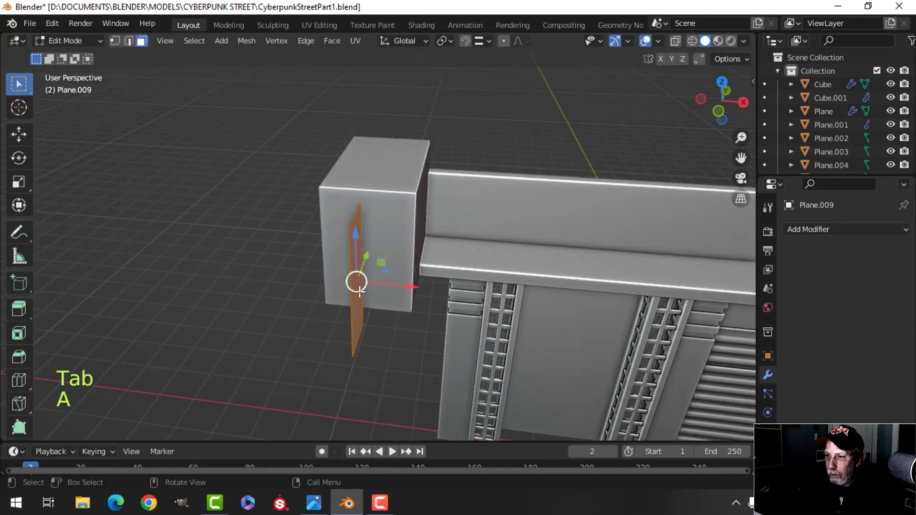
pyautogui.moveTo(408, 281); pyautogui.dragTo(438, 285)
pyautogui.scroll(3, 437, 285)
pyautogui.keyDown('shift'); pyautogui.moveTo(450, 272); pyautogui.dragTo(443, 272, button='middle'); pyautogui.keyUp('shift')
# Extrude the sign panel into a thin board and recalculate its normals.
pyautogui.press('e')
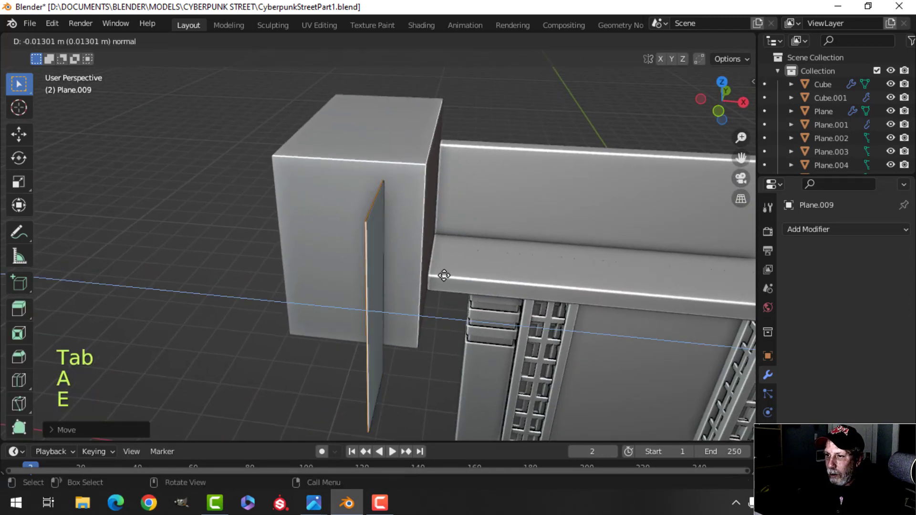
pyautogui.click(436, 274)
pyautogui.press('a')
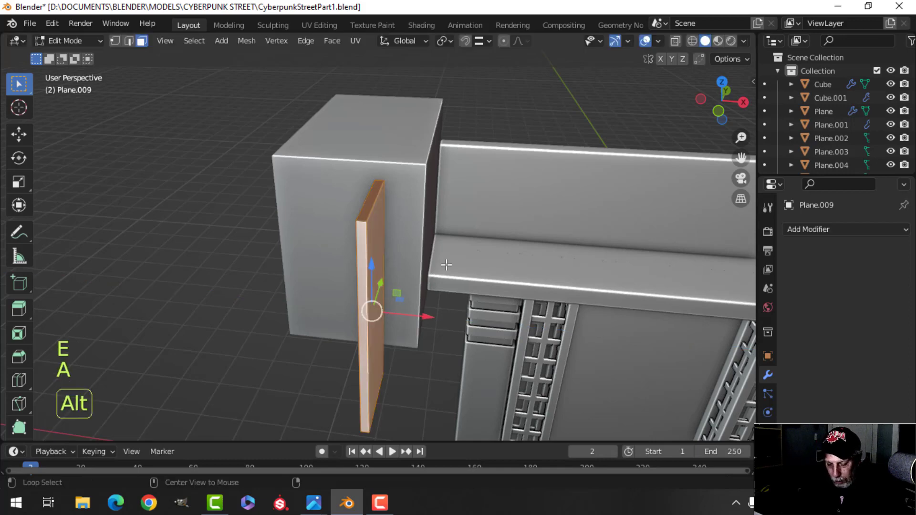
pyautogui.hotkey('alt', 'n')
pyautogui.click(446, 264)
# Inset the sign panel's broad face to leave a thin border around it.
pyautogui.moveTo(446, 265); pyautogui.dragTo(348, 256, button='middle')
pyautogui.hotkey('alt', 'a')
pyautogui.press('3')
pyautogui.click(310, 266)
pyautogui.press('i')
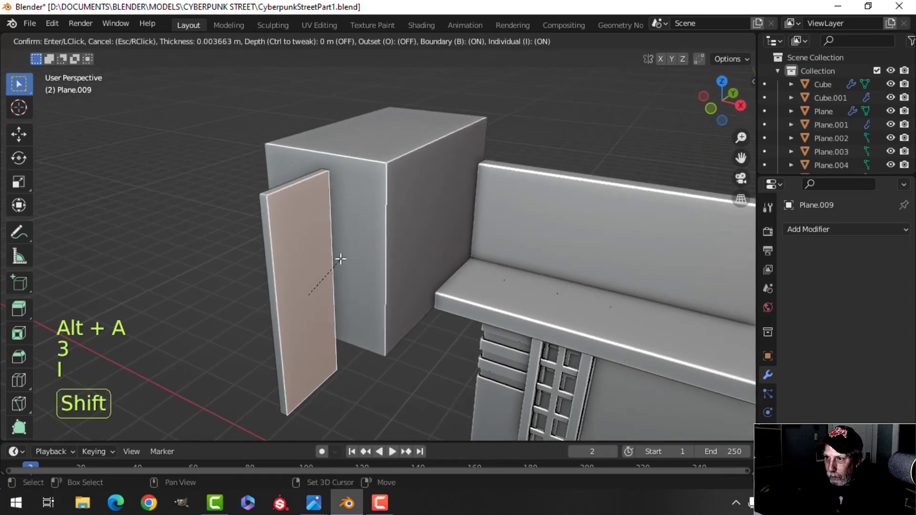
pyautogui.click(317, 274)
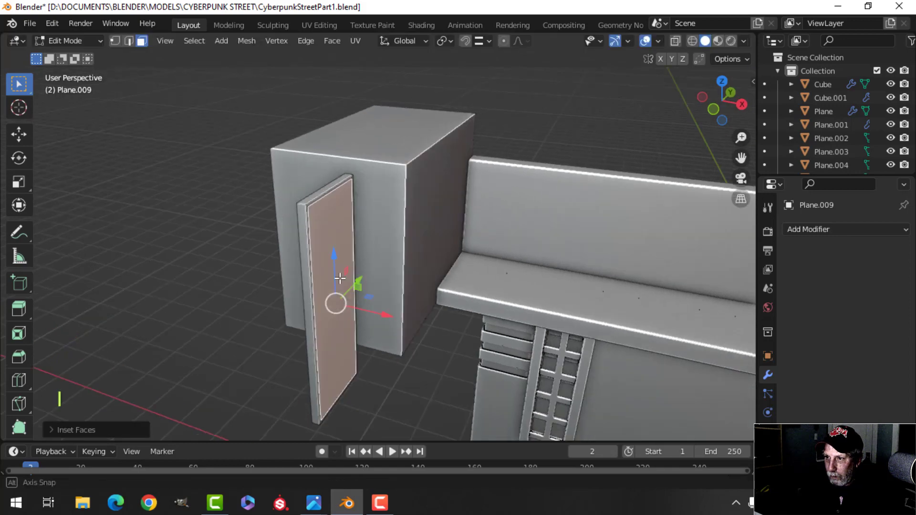
# Extrude the inset panel face inward about 0.023 m to form a recessed frame.
pyautogui.scroll(4, 339, 276)
pyautogui.scroll(1, 289, 267)
pyautogui.keyDown('shift'); pyautogui.moveTo(289, 267); pyautogui.dragTo(366, 278, button='middle'); pyautogui.keyUp('shift')
pyautogui.scroll(-1, 384, 268)
pyautogui.press('e')
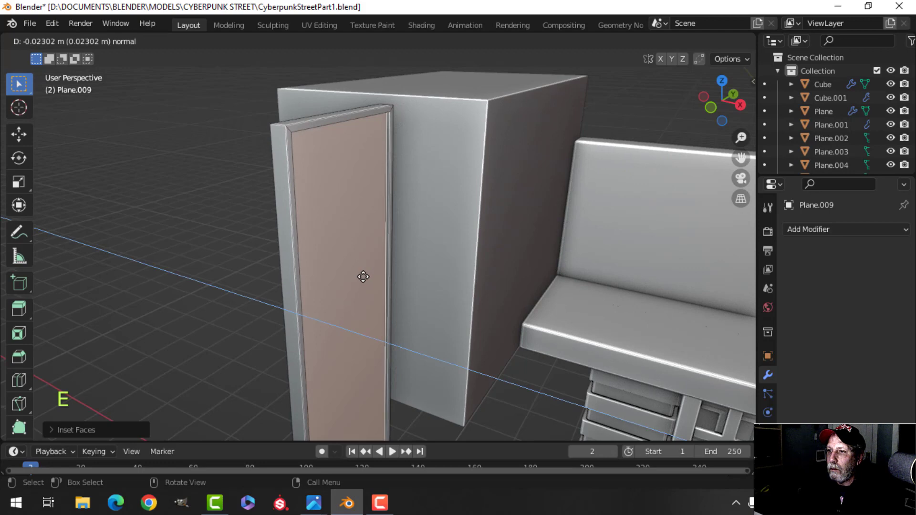
pyautogui.click(363, 276)
pyautogui.press('Tab')
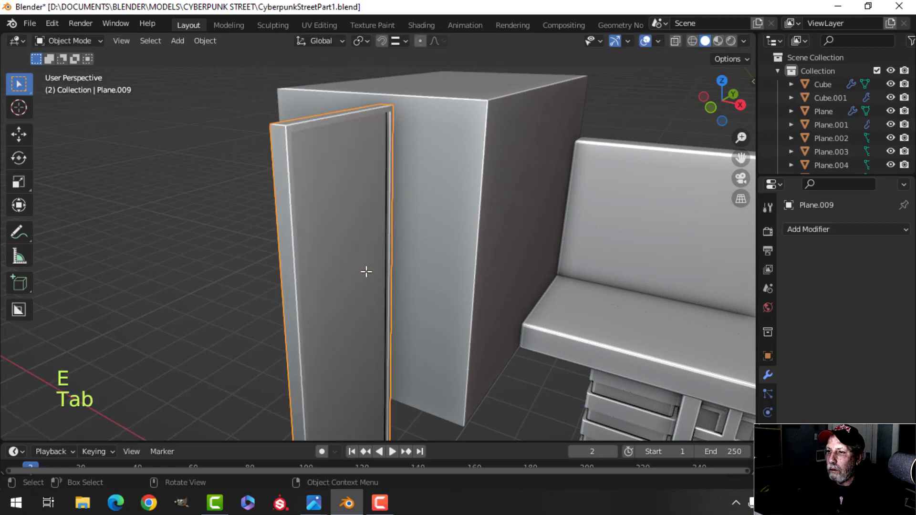
# Lower the whole sign panel mesh along Z so it hangs partly below the end block.
pyautogui.press('Tab')
pyautogui.press('a')
pyautogui.scroll(-4, 360, 262)
pyautogui.moveTo(356, 191); pyautogui.dragTo(359, 246)
pyautogui.press('Tab')
pyautogui.moveTo(417, 230); pyautogui.dragTo(401, 272, button='middle')
pyautogui.scroll(1, 349, 259)
pyautogui.hotkey('alt', 'a')
pyautogui.scroll(-4, 365, 248)
pyautogui.scroll(2, 370, 271)
# Snap the 3D cursor to the centre of the sign panel's mesh.
pyautogui.click(399, 277)
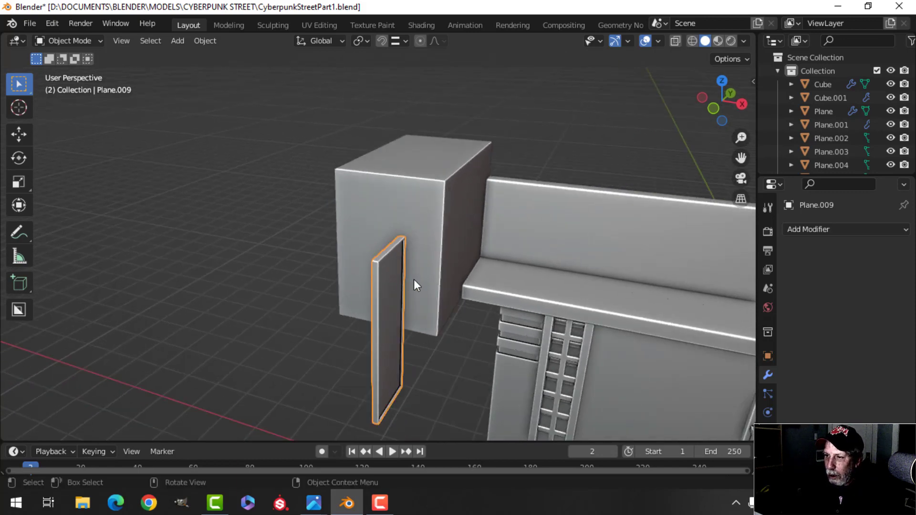
pyautogui.press('Tab')
pyautogui.press('a')
pyautogui.scroll(1, 416, 282)
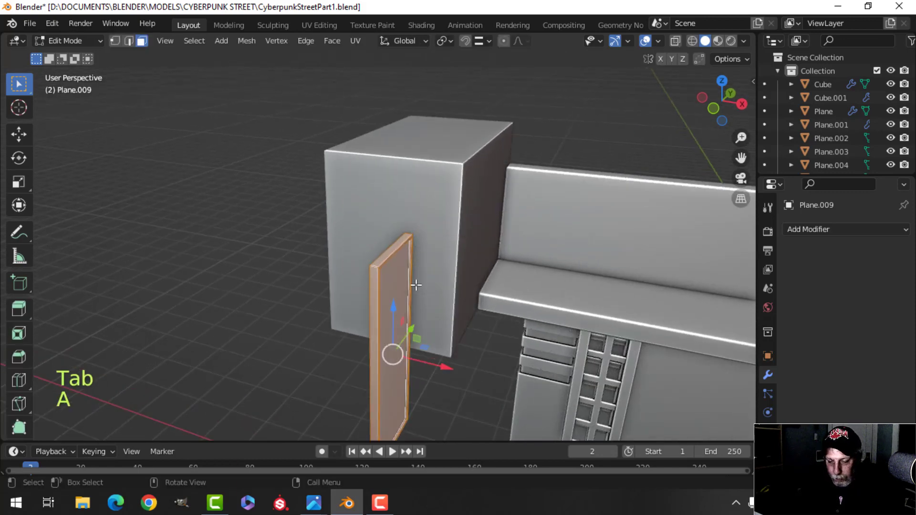
pyautogui.hotkey('shift', 's')
pyautogui.click(405, 362)
pyautogui.press('Tab')
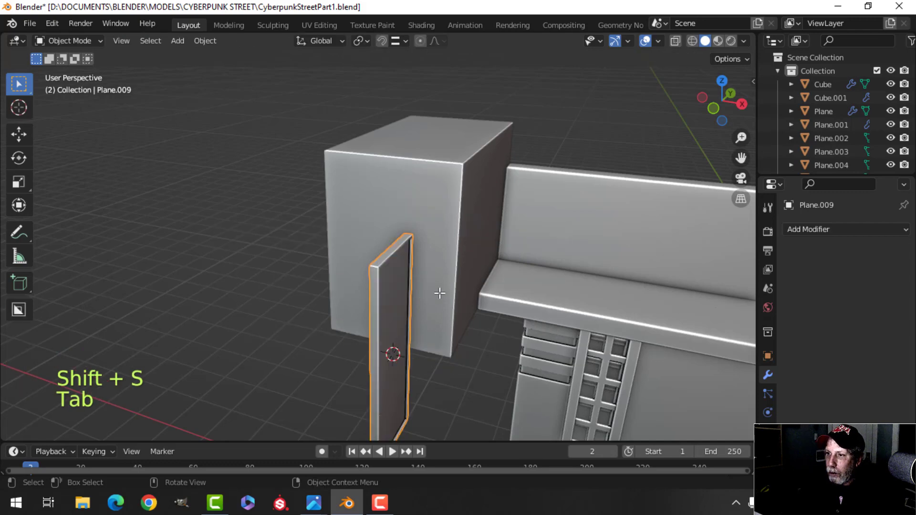
pyautogui.hotkey('shift', 'a')
pyautogui.moveTo(396, 203)
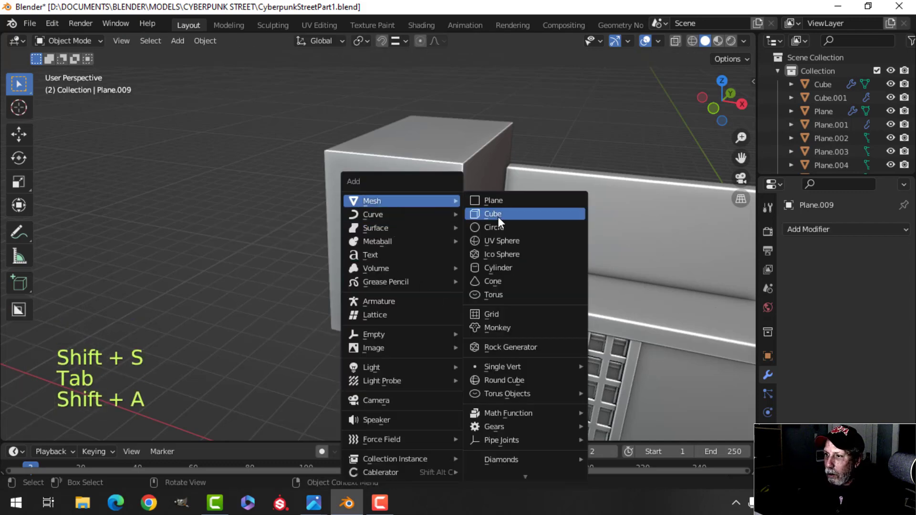
pyautogui.click(496, 263)
pyautogui.click(106, 423)
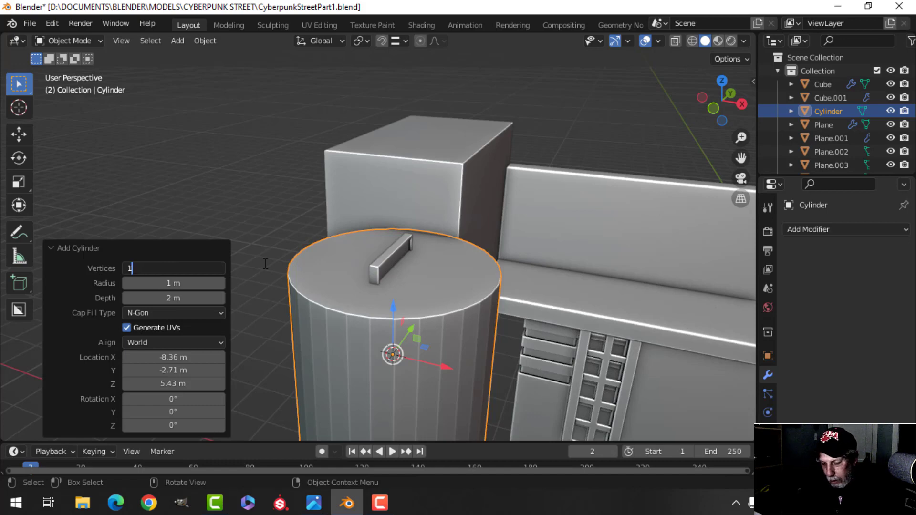
pyautogui.press('Escape')
pyautogui.press('Delete')
pyautogui.scroll(-4, 270, 266)
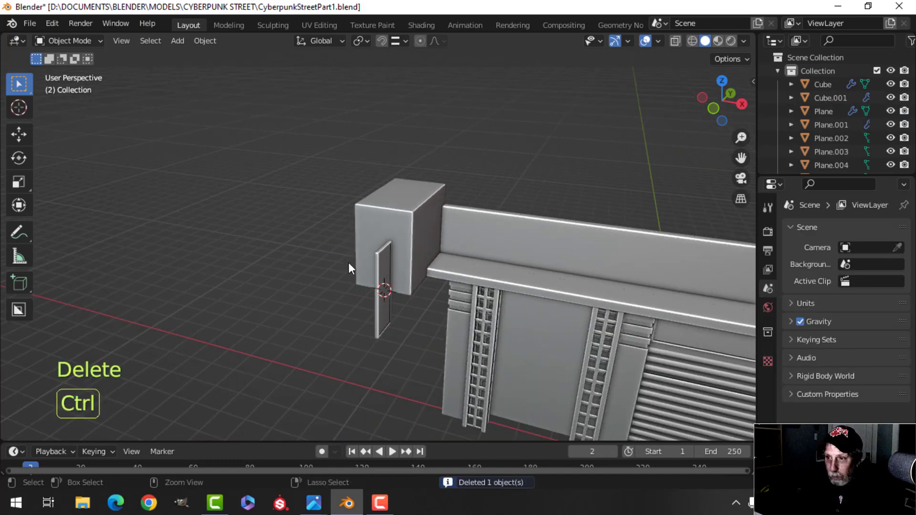
pyautogui.hotkey('ctrl', 'z')
pyautogui.press('x')
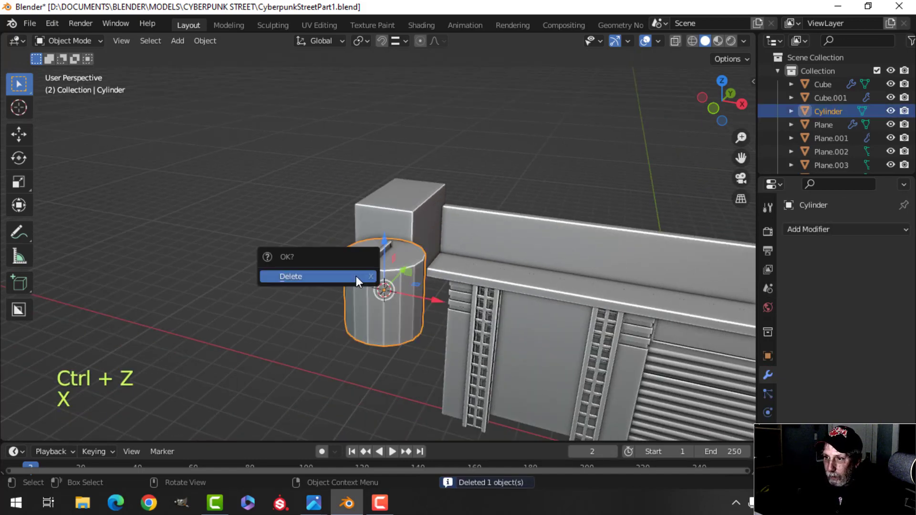
pyautogui.click(355, 277)
# Add a 16-vertex cylinder at the 3D cursor and scale its mesh down to about 0.15.
pyautogui.hotkey('shift', 'a')
pyautogui.moveTo(356, 196)
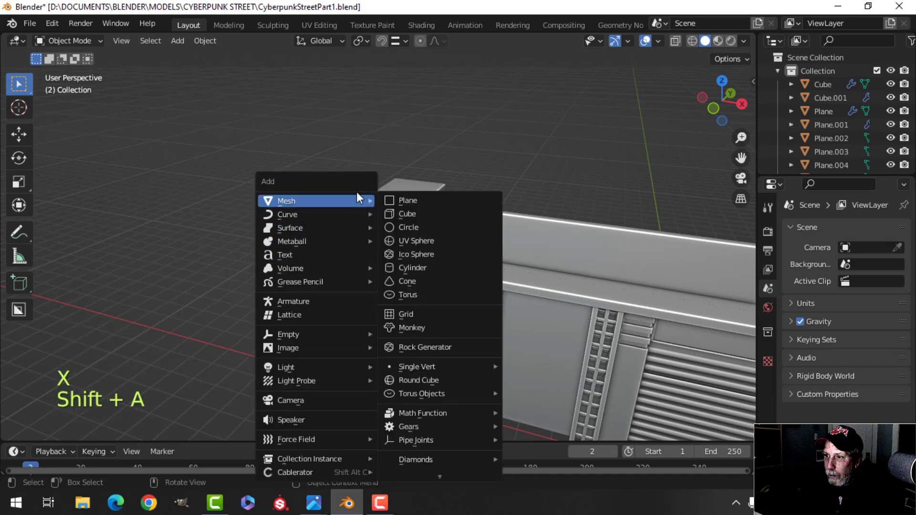
pyautogui.click(410, 268)
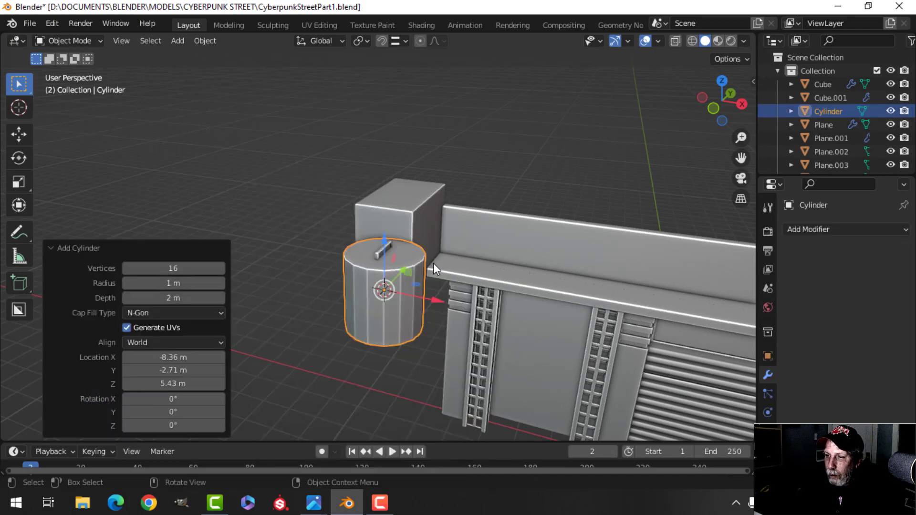
pyautogui.scroll(4, 435, 265)
pyautogui.press('Tab')
pyautogui.press('s')
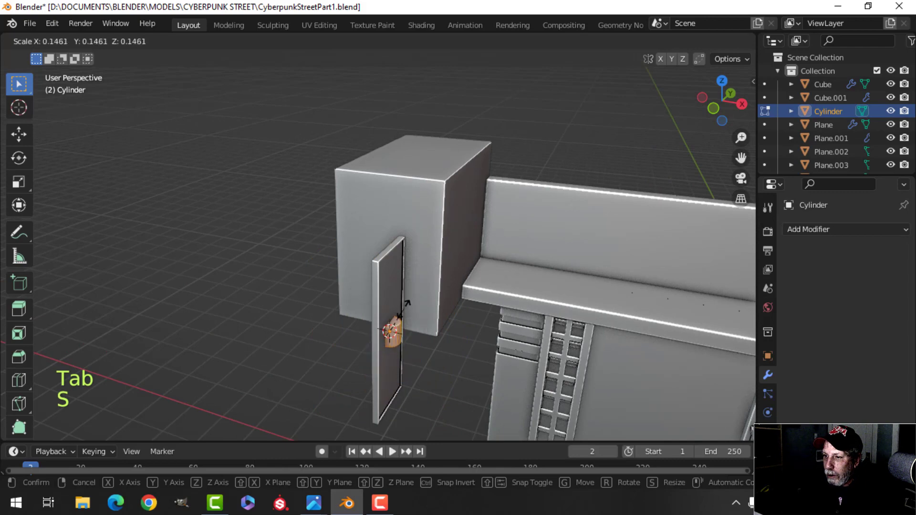
pyautogui.click(399, 317)
# Raise the small cylinder about 1.41 m to just above the sign panel and shrink it slightly.
pyautogui.moveTo(389, 285); pyautogui.dragTo(383, 176)
pyautogui.press('s')
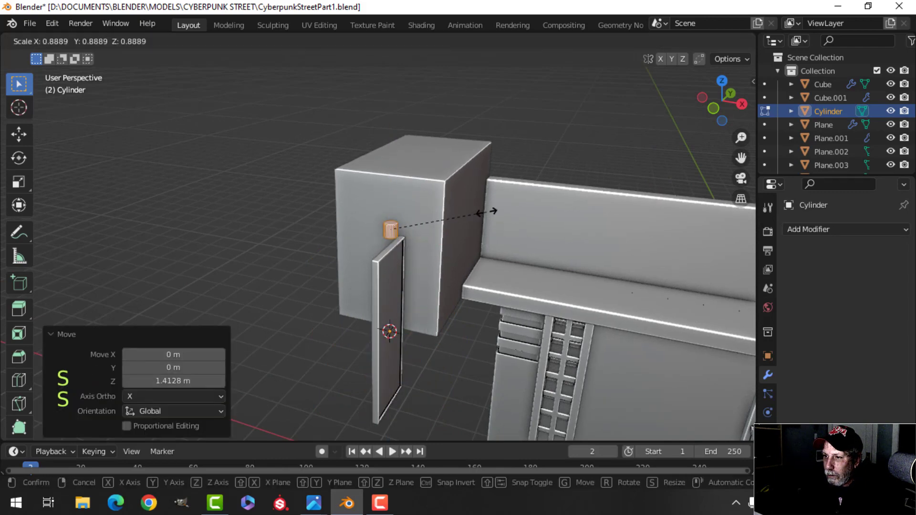
pyautogui.click(471, 217)
# Rotate the cylinder 90° so it lies horizontally along Y, pointing at the end block.
pyautogui.keyDown('shift'); pyautogui.moveTo(460, 233); pyautogui.dragTo(342, 229, button='middle'); pyautogui.keyUp('shift')
pyautogui.scroll(3, 431, 191)
pyautogui.press('r')
pyautogui.press('0')
pyautogui.click(442, 222)
# Pull the cylinder's rear end face along Y into the end block and delete that face.
pyautogui.scroll(2, 360, 216)
pyautogui.hotkey('alt', 'a')
pyautogui.scroll(-3, 291, 214)
pyautogui.moveTo(357, 229); pyautogui.dragTo(458, 232)
pyautogui.moveTo(406, 251)
pyautogui.mouseDown(button='middle')
pyautogui.moveTo(442, 250)
pyautogui.moveTo(394, 292)
pyautogui.moveTo(409, 249)
pyautogui.mouseUp(button='middle')
pyautogui.press('x')
pyautogui.click(436, 247)
# Extend the rod's front end about 0.51 m outward along Y and bevel its rim about 0.013 m with 2 segments.
pyautogui.keyDown('alt'); pyautogui.click(358, 279); pyautogui.keyUp('alt')
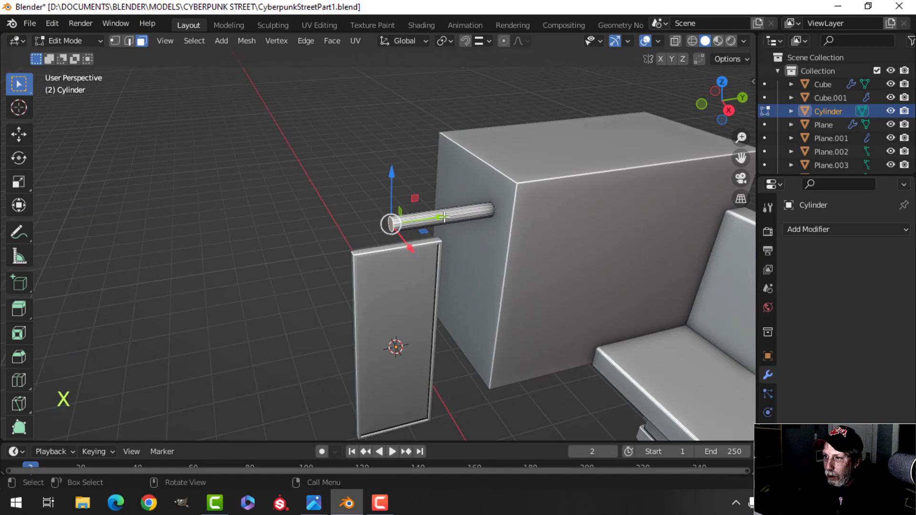
pyautogui.moveTo(444, 217); pyautogui.dragTo(386, 225)
pyautogui.scroll(3, 385, 229)
pyautogui.keyDown('shift'); pyautogui.moveTo(361, 251); pyautogui.dragTo(398, 267, button='middle'); pyautogui.keyUp('shift')
pyautogui.scroll(6, 383, 229)
pyautogui.keyDown('shift'); pyautogui.moveTo(384, 229); pyautogui.dragTo(410, 263, button='middle'); pyautogui.keyUp('shift')
pyautogui.hotkey('ctrl', 'b')
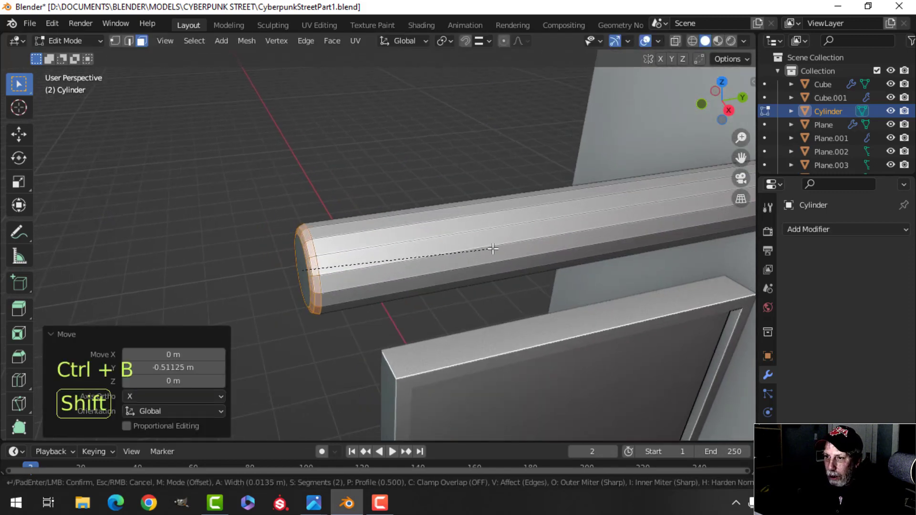
pyautogui.click(302, 265)
# Apply smooth shading to the horizontal rod.
pyautogui.press('Tab')
pyautogui.rightClick(486, 225)
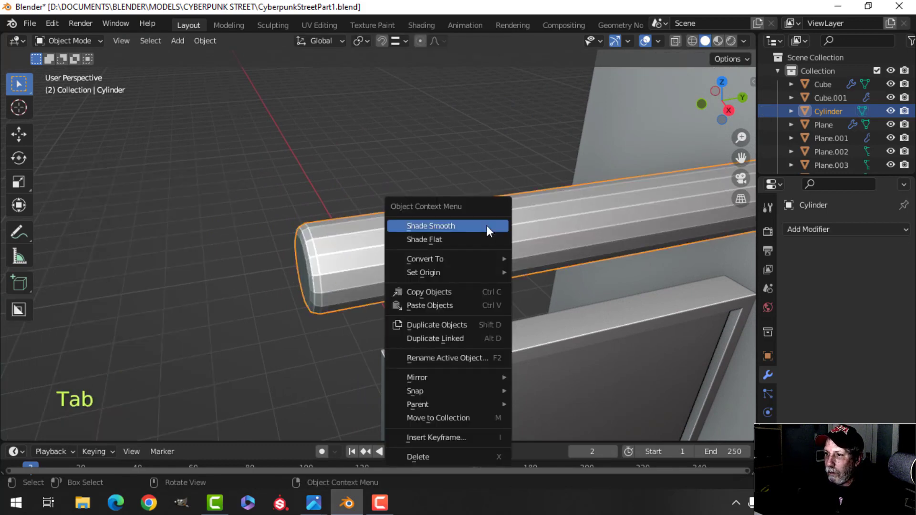
pyautogui.click(487, 228)
pyautogui.scroll(-2, 507, 250)
pyautogui.scroll(-2, 509, 245)
# Thin the whole rod by scaling its mesh on X and Z only, keeping its length along Y.
pyautogui.press('Tab')
pyautogui.press('a')
pyautogui.moveTo(548, 241); pyautogui.dragTo(499, 263, button='middle')
pyautogui.press('s')
pyautogui.hotkey('shift', 'y')
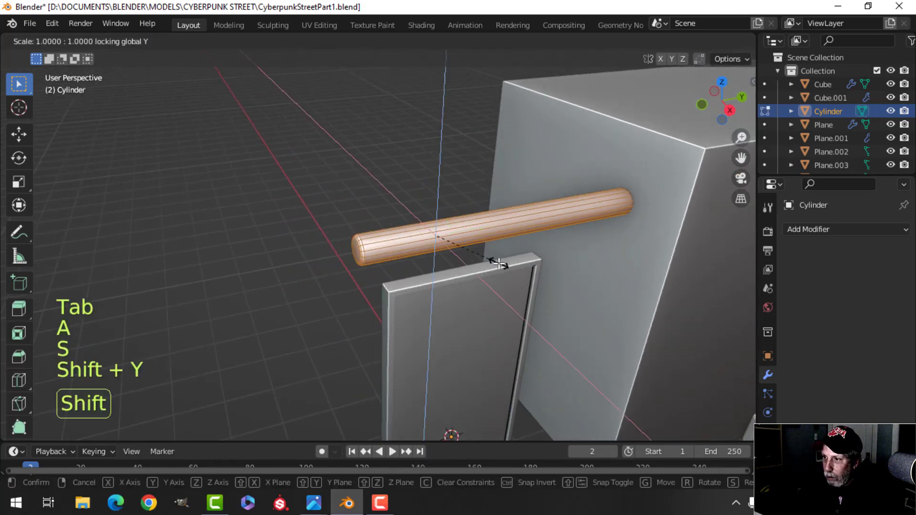
pyautogui.click(476, 260)
pyautogui.press('Tab')
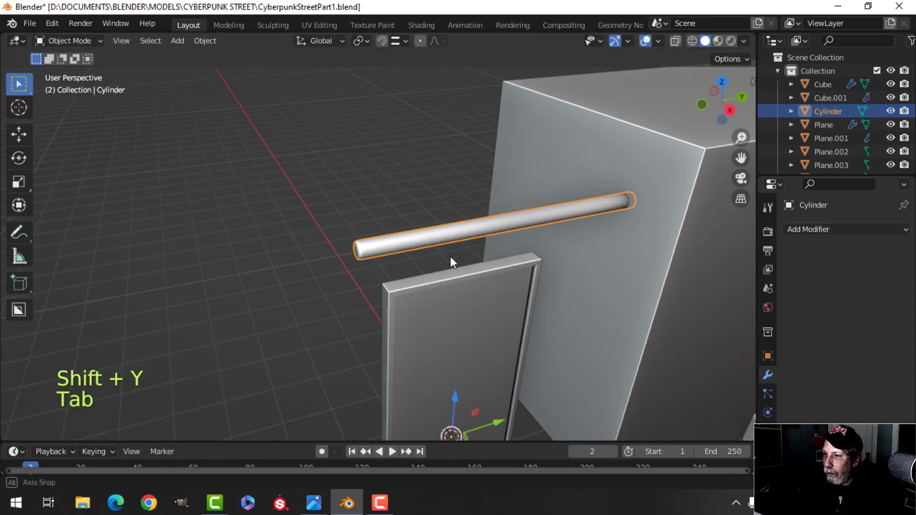
# Raise the whole sign panel mesh about 0.15 m along Z so it sits closer beneath the rod.
pyautogui.moveTo(450, 256); pyautogui.dragTo(443, 232, button='middle')
pyautogui.hotkey('alt', 'a')
pyautogui.click(442, 220)
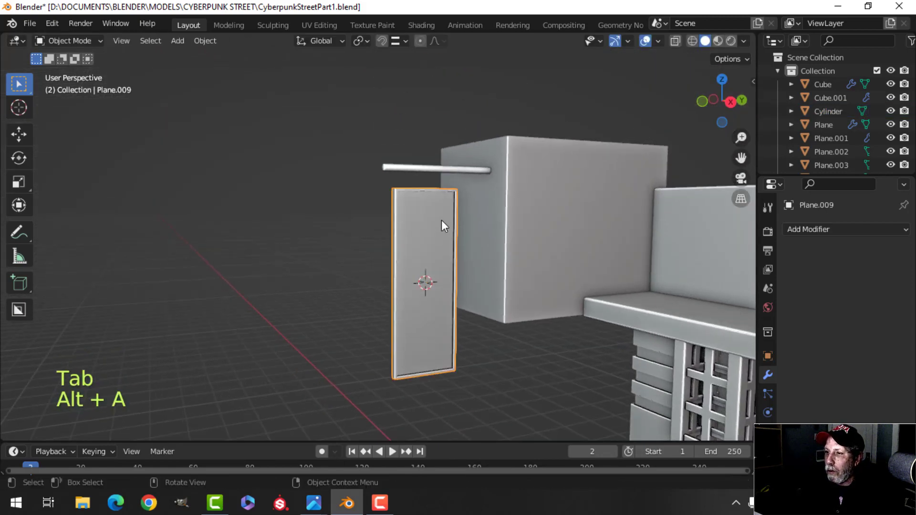
pyautogui.press('Tab')
pyautogui.press('a')
pyautogui.moveTo(424, 222); pyautogui.dragTo(423, 208)
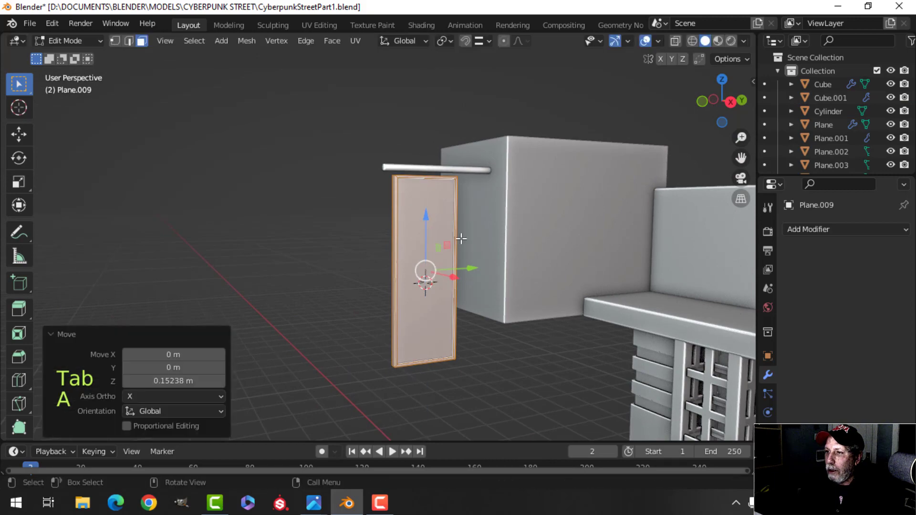
pyautogui.press('Tab')
# Select the rod and sign panel together and lower both meshes along Z on the end block's face.
pyautogui.scroll(-5, 518, 265)
pyautogui.hotkey('alt', 'a')
pyautogui.keyDown('shift'); pyautogui.moveTo(518, 264); pyautogui.dragTo(467, 249, button='middle'); pyautogui.keyUp('shift')
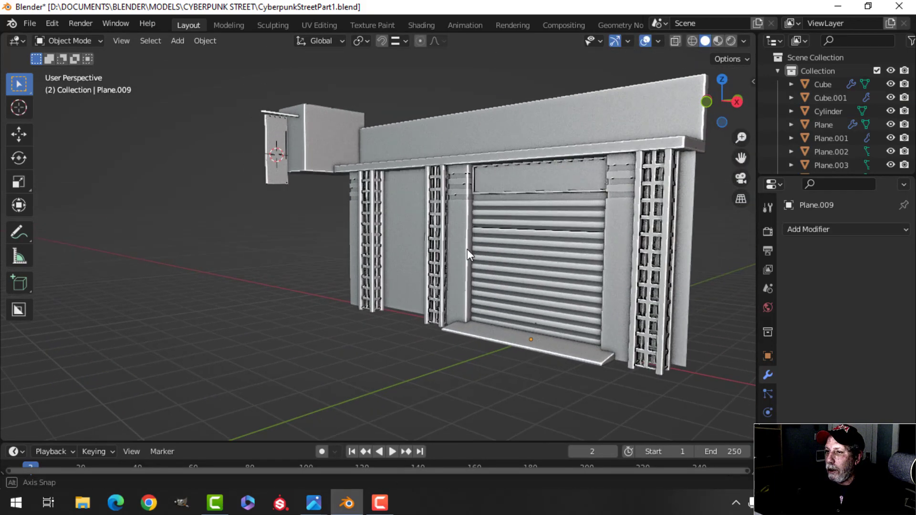
pyautogui.keyDown('shift'); pyautogui.moveTo(374, 223); pyautogui.dragTo(399, 289, button='middle'); pyautogui.keyUp('shift')
pyautogui.scroll(3, 427, 283)
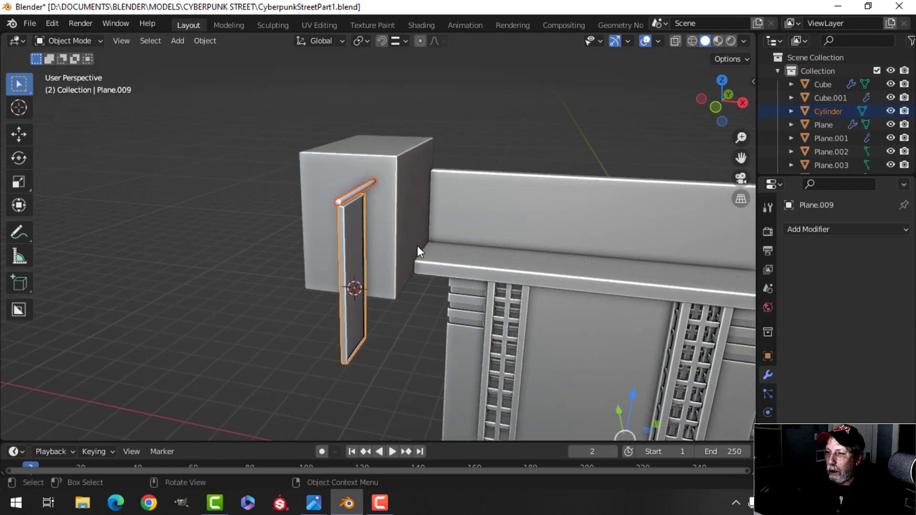
pyautogui.press('Tab')
pyautogui.press('a')
pyautogui.moveTo(351, 162); pyautogui.dragTo(351, 193)
pyautogui.press('Tab')
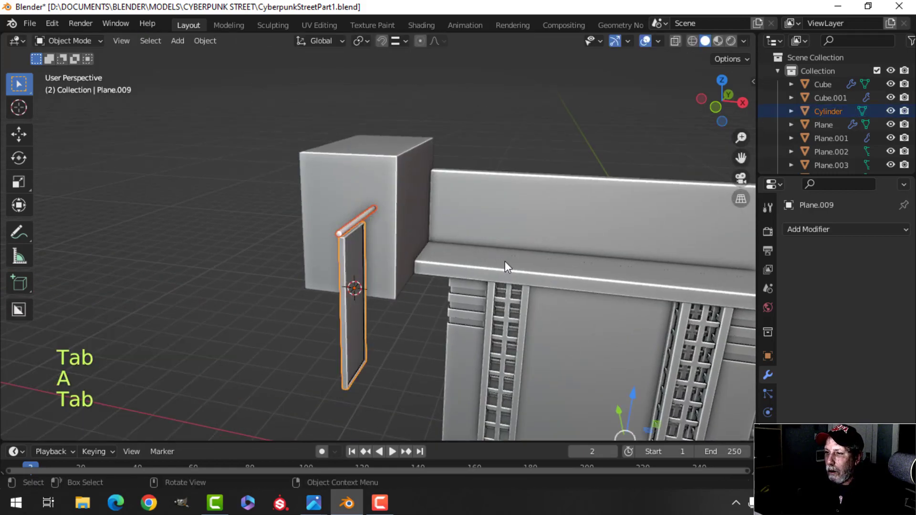
pyautogui.scroll(-5, 503, 262)
pyautogui.hotkey('alt', 'a')
# Duplicate the long horizontal ledge slab above the bays, leaving the copy in place.
pyautogui.moveTo(531, 279); pyautogui.dragTo(429, 191, button='middle')
pyautogui.scroll(3, 431, 251)
pyautogui.moveTo(430, 191); pyautogui.dragTo(319, 258, button='middle')
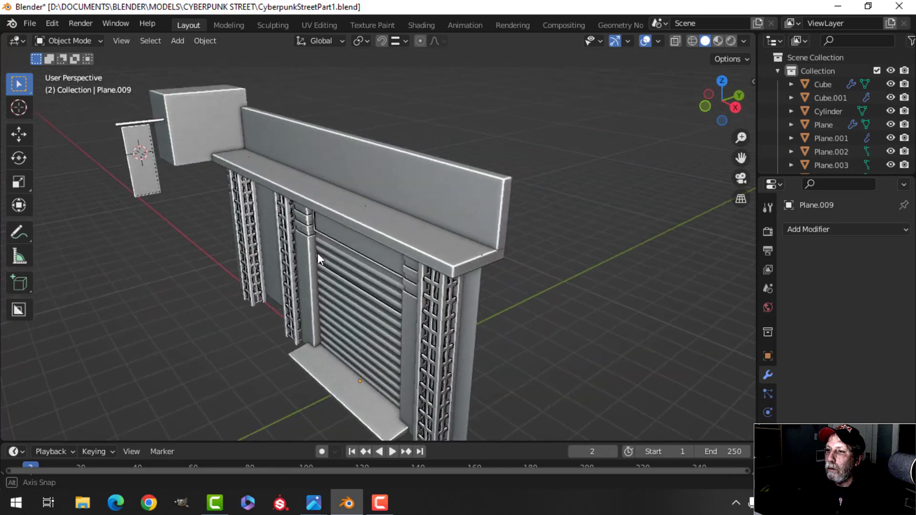
pyautogui.keyDown('shift'); pyautogui.moveTo(357, 202); pyautogui.dragTo(430, 219, button='middle'); pyautogui.keyUp('shift')
pyautogui.click(370, 206)
pyautogui.hotkey('alt', 'a')
pyautogui.click(382, 211)
pyautogui.moveTo(430, 218); pyautogui.dragTo(411, 213, button='middle')
pyautogui.hotkey('shift', 'd')
pyautogui.rightClick(411, 213)
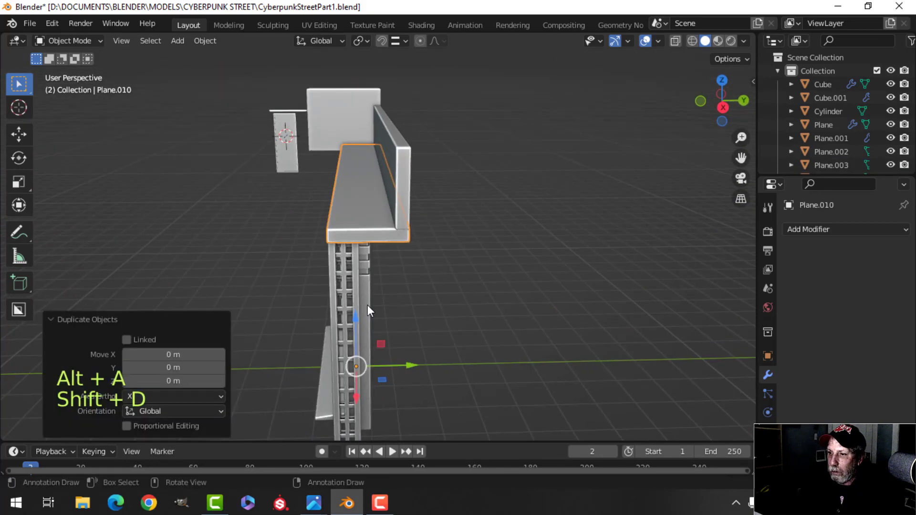
# Raise the duplicated slab along Z until it rests on top of the upright wall panel.
pyautogui.press('g')
pyautogui.press('z')
pyautogui.click(371, 232)
pyautogui.moveTo(370, 232); pyautogui.dragTo(403, 213, button='middle')
pyautogui.press('g')
pyautogui.press('z')
pyautogui.keyDown('ctrl'); pyautogui.click(378, 166); pyautogui.keyUp('ctrl')
pyautogui.hotkey('alt', 'a')
# Extend the lower ledge slab's front face outward along Y, together with its surrounding bevel faces.
pyautogui.click(440, 214)
pyautogui.press('Tab')
pyautogui.scroll(3, 441, 221)
pyautogui.moveTo(403, 213); pyautogui.dragTo(389, 217, button='middle')
pyautogui.moveTo(371, 153); pyautogui.dragTo(353, 154)
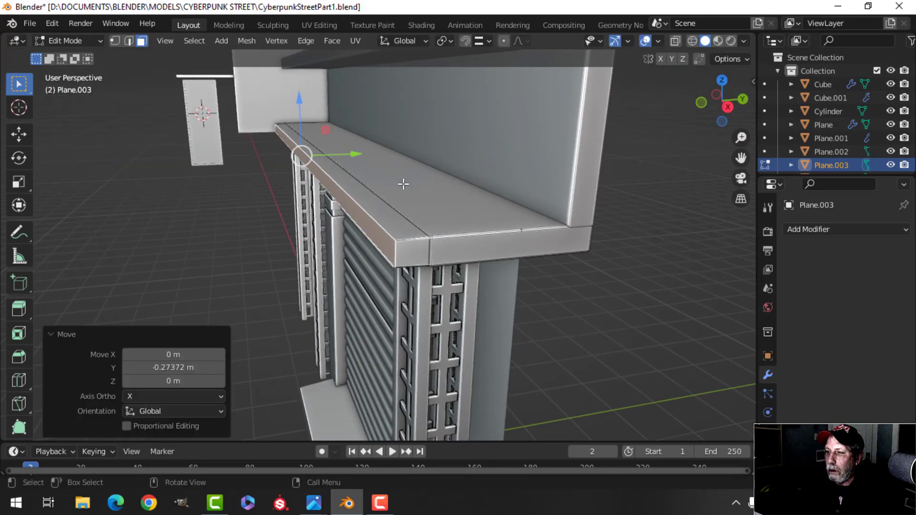
pyautogui.hotkey('ctrl', 'z')
pyautogui.scroll(2, 417, 197)
pyautogui.keyDown('shift'); pyautogui.moveTo(417, 197); pyautogui.dragTo(408, 191, button='middle'); pyautogui.keyUp('shift')
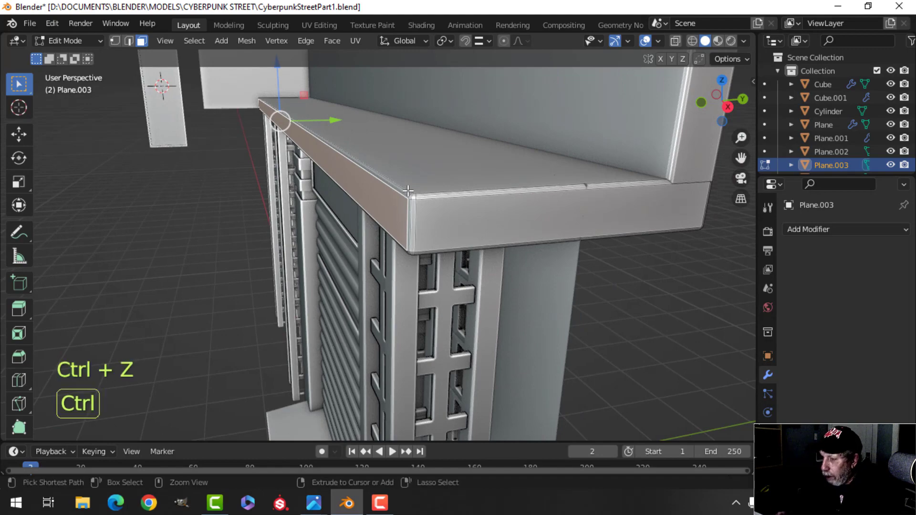
pyautogui.press('ctrl+KP_Add')
pyautogui.press('ctrl+KP_Add')
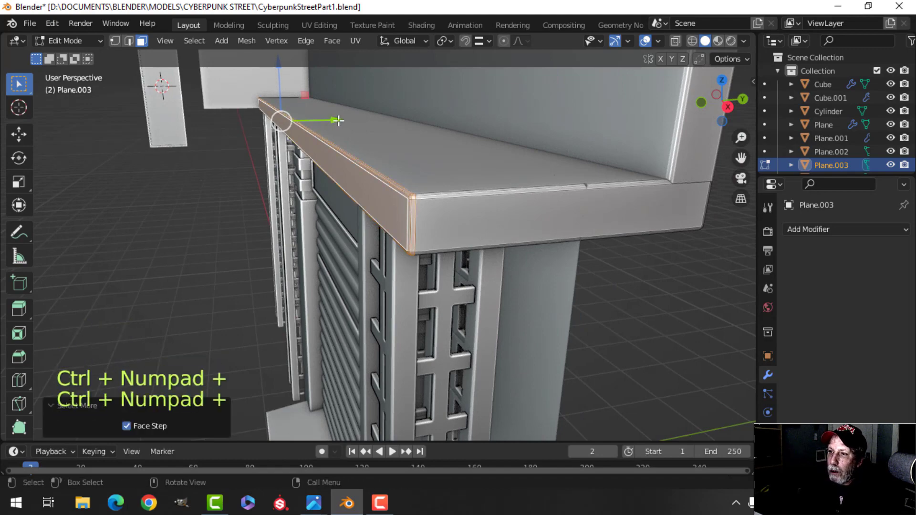
pyautogui.moveTo(338, 121); pyautogui.dragTo(316, 124)
pyautogui.press('Tab')
pyautogui.scroll(-6, 361, 156)
pyautogui.hotkey('alt', 'a')
# Duplicate the upright wall panel and move the copy up along Z to stand on the upper slab.
pyautogui.moveTo(372, 186); pyautogui.dragTo(313, 221, button='middle')
pyautogui.scroll(-4, 427, 148)
pyautogui.scroll(2, 344, 206)
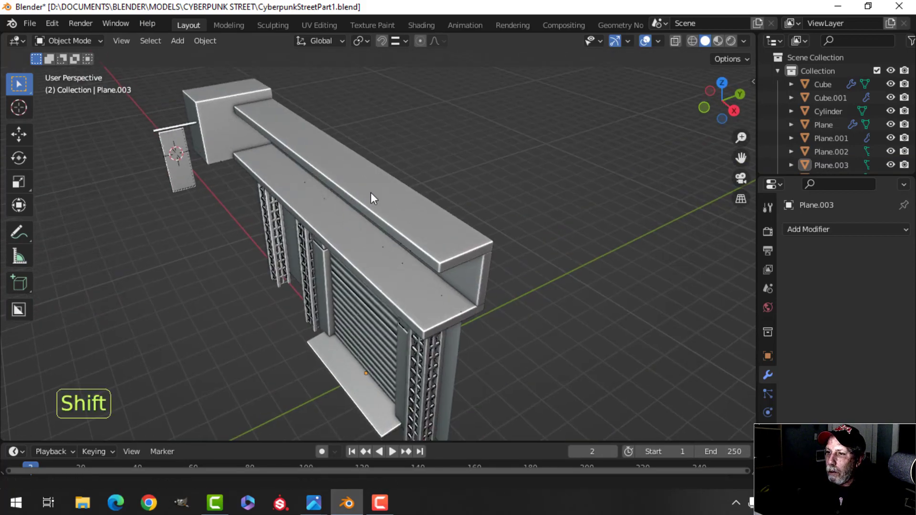
pyautogui.scroll(-3, 370, 192)
pyautogui.moveTo(351, 161); pyautogui.dragTo(418, 212, button='middle')
pyautogui.click(391, 197)
pyautogui.scroll(3, 398, 199)
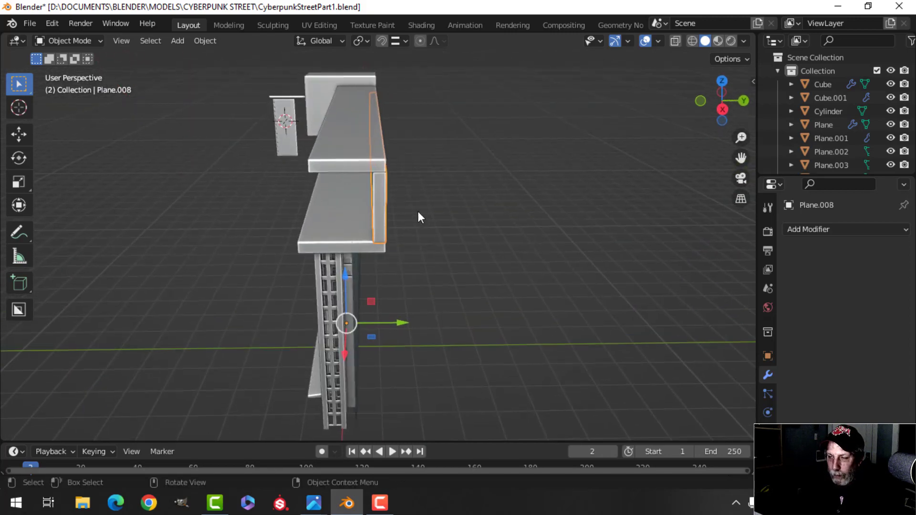
pyautogui.hotkey('shift', 'd')
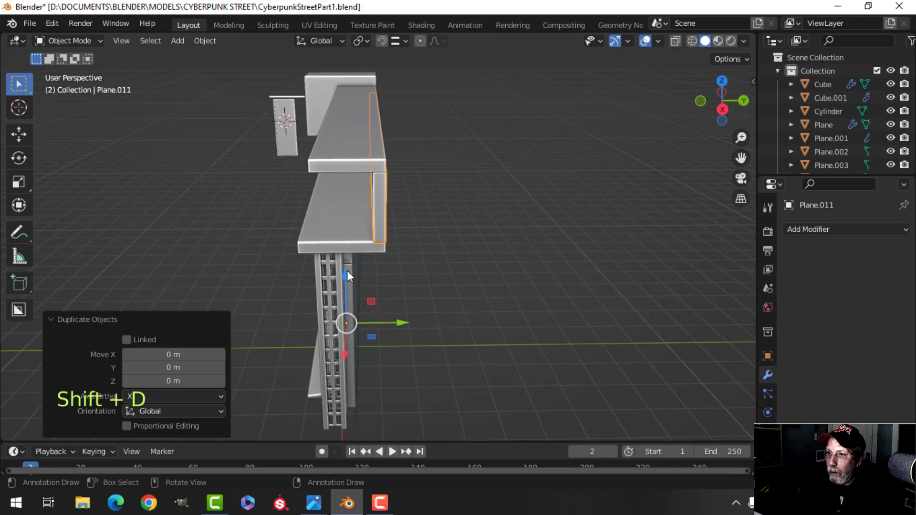
pyautogui.moveTo(347, 271); pyautogui.dragTo(388, 176)
pyautogui.moveTo(353, 211); pyautogui.dragTo(384, 161)
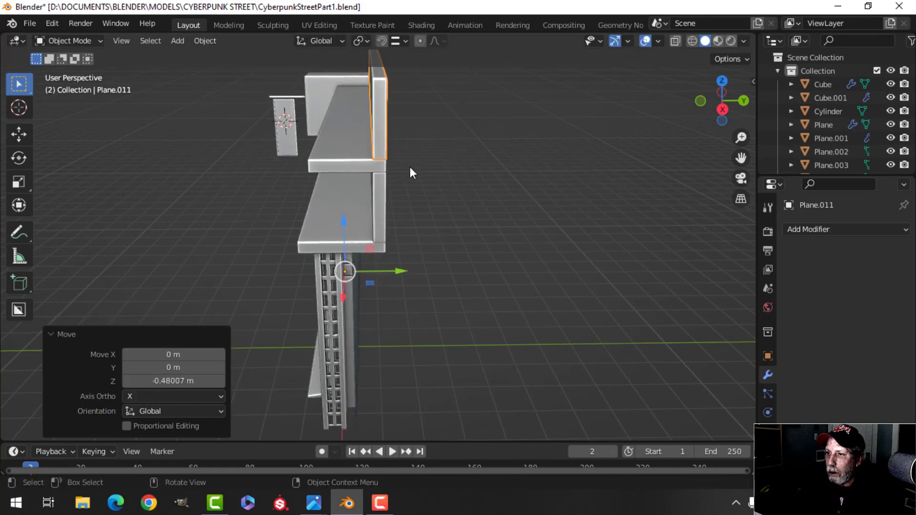
# Extend the upper wall panel's end face about 1.3 m along X over the end block to its outer side.
pyautogui.moveTo(410, 168); pyautogui.dragTo(435, 209, button='middle')
pyautogui.moveTo(435, 210); pyautogui.dragTo(311, 170, button='middle')
pyautogui.press('Tab')
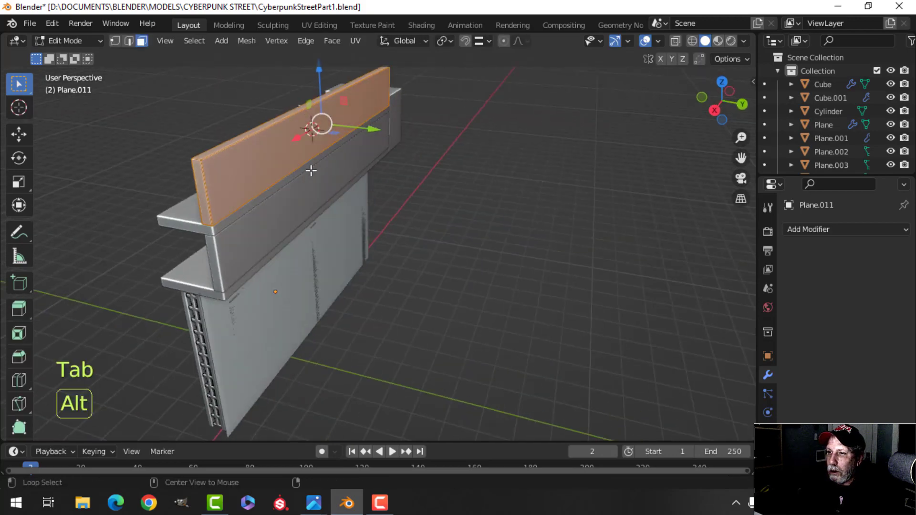
pyautogui.hotkey('alt', 'a')
pyautogui.moveTo(343, 168); pyautogui.dragTo(390, 218, button='middle')
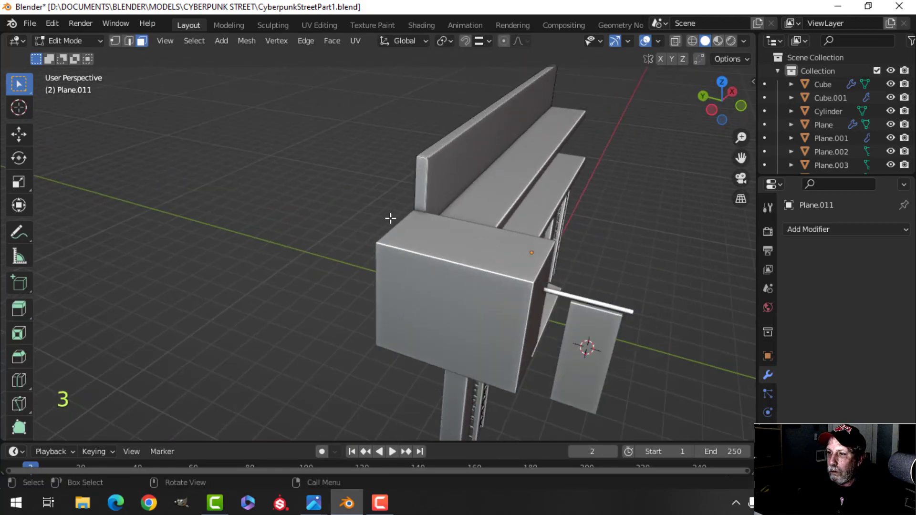
pyautogui.click(421, 190)
pyautogui.keyDown('shift'); pyautogui.moveTo(438, 234); pyautogui.dragTo(359, 198, button='middle'); pyautogui.keyUp('shift')
pyautogui.keyDown('ctrl'); pyautogui.moveTo(322, 170); pyautogui.dragTo(223, 206); pyautogui.keyUp('ctrl')
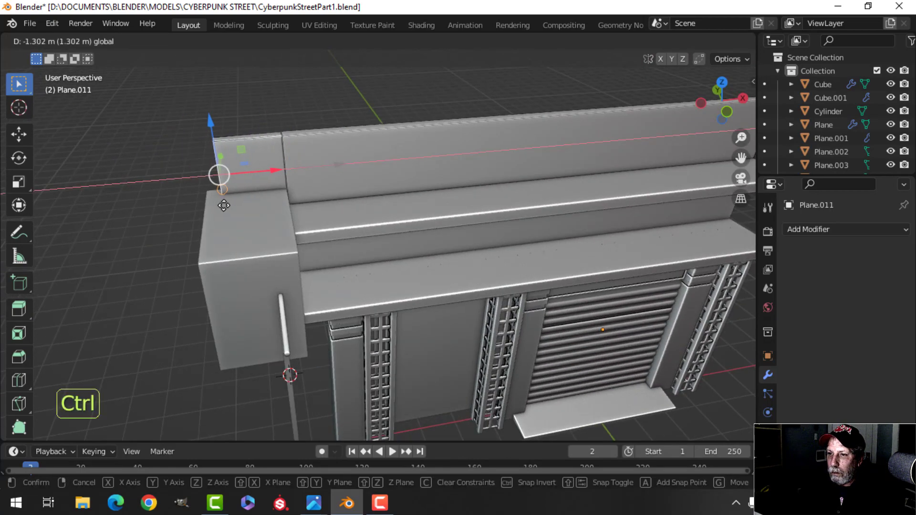
# Undo the last four edits made to the end of the upper wall.
pyautogui.hotkey('alt', 'a')
pyautogui.moveTo(427, 202); pyautogui.dragTo(375, 200, button='middle')
pyautogui.hotkey('ctrl', 'z')
pyautogui.hotkey('ctrl', 'z')
pyautogui.hotkey('ctrl', 'z')
pyautogui.hotkey('ctrl', 'z')
# Stretch the upper wall's end about 1.61 m outward along X with snapping, in line with the outer side of the projecting box.
pyautogui.scroll(3, 442, 188)
pyautogui.keyDown('shift'); pyautogui.moveTo(443, 187); pyautogui.dragTo(362, 173, button='middle'); pyautogui.keyUp('shift')
pyautogui.scroll(-5, 357, 252)
pyautogui.moveTo(423, 200); pyautogui.dragTo(412, 200, button='middle')
pyautogui.keyDown('ctrl'); pyautogui.moveTo(380, 188); pyautogui.dragTo(242, 214); pyautogui.keyUp('ctrl')
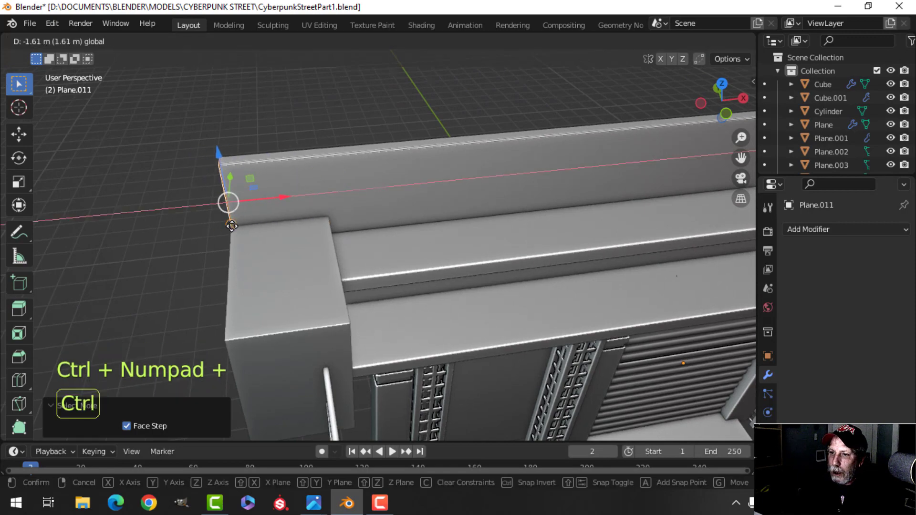
pyautogui.press('Tab')
pyautogui.hotkey('alt', 'a')
# Examine the extended upper wall, the ledges and the storefront's lower facade from several angles.
pyautogui.scroll(-1, 446, 246)
pyautogui.scroll(4, 469, 248)
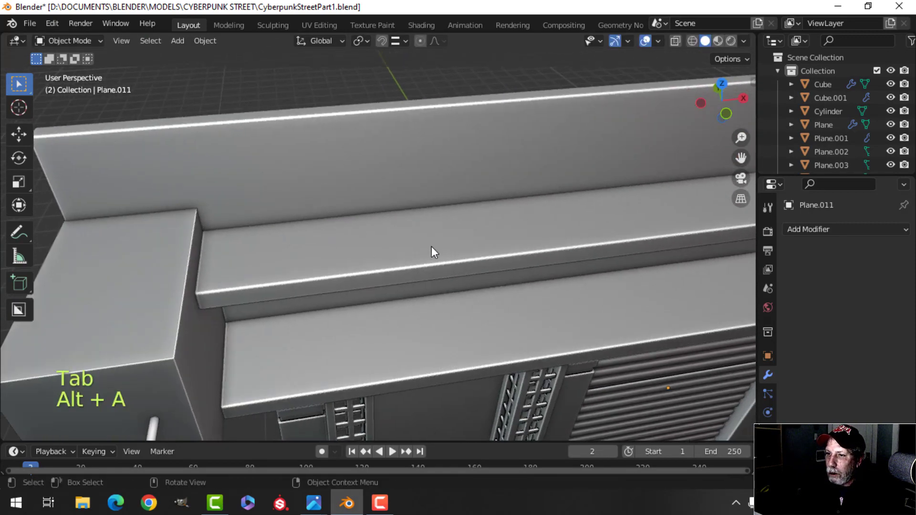
pyautogui.moveTo(431, 246); pyautogui.dragTo(365, 150, button='middle')
pyautogui.scroll(-3, 357, 200)
pyautogui.scroll(-2, 396, 211)
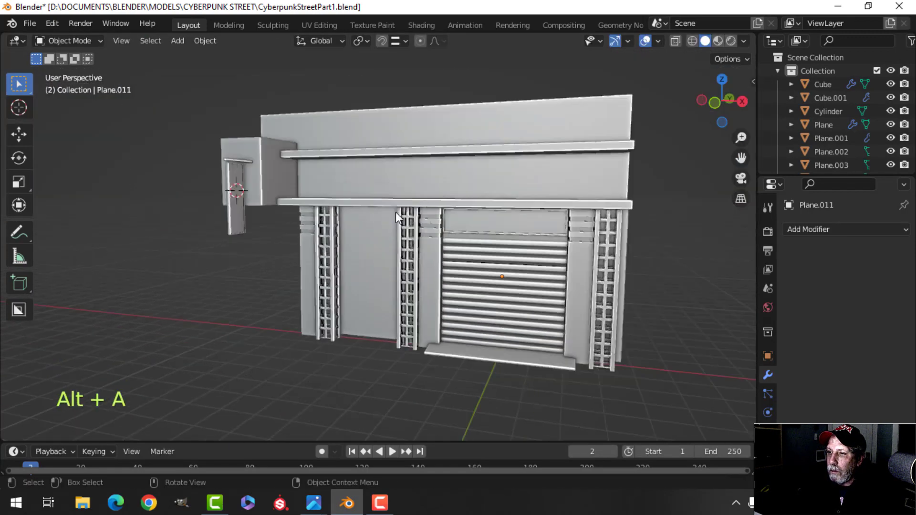
pyautogui.moveTo(396, 211); pyautogui.dragTo(371, 187, button='middle')
pyautogui.scroll(3, 307, 183)
pyautogui.moveTo(307, 183); pyautogui.dragTo(331, 234, button='middle')
pyautogui.scroll(-3, 331, 233)
pyautogui.moveTo(358, 274); pyautogui.dragTo(350, 243, button='middle')
pyautogui.scroll(5, 401, 253)
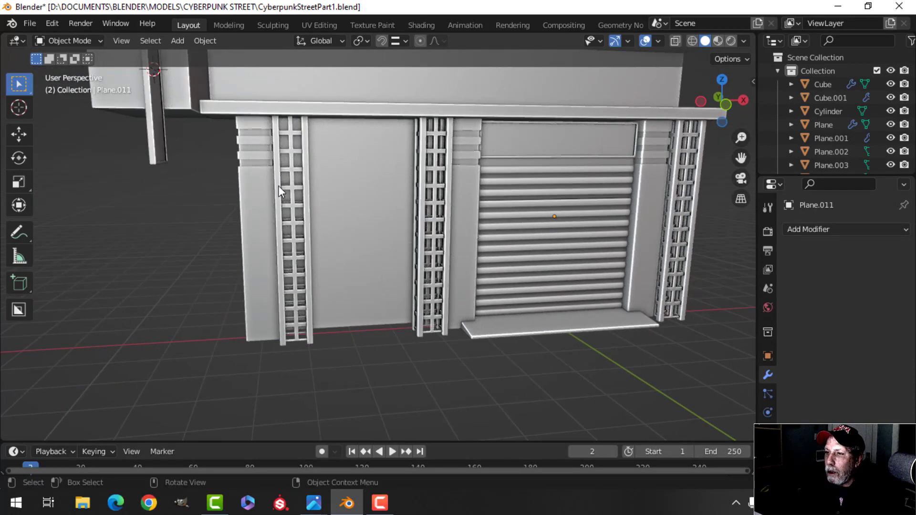
pyautogui.keyDown('shift'); pyautogui.moveTo(376, 197); pyautogui.dragTo(322, 195, button='middle'); pyautogui.keyUp('shift')
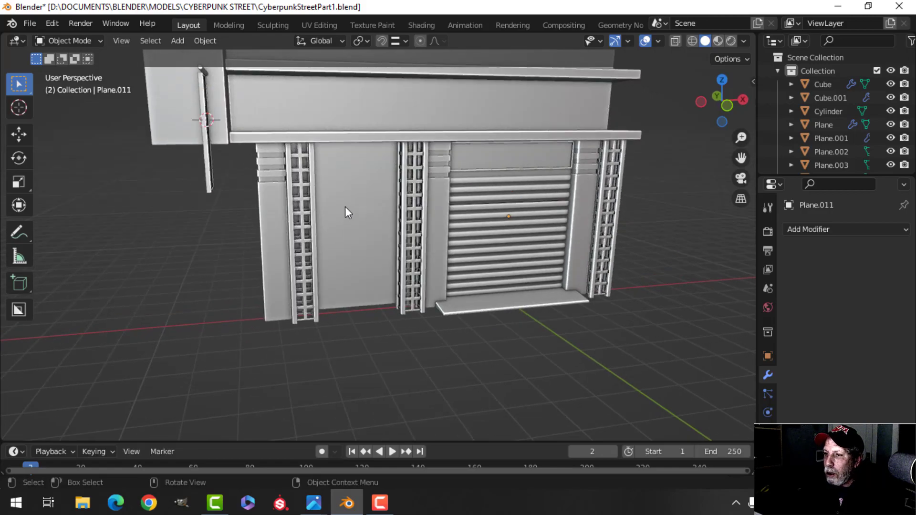
pyautogui.scroll(2, 386, 225)
pyautogui.keyDown('shift'); pyautogui.moveTo(386, 226); pyautogui.dragTo(268, 203, button='middle'); pyautogui.keyUp('shift')
pyautogui.scroll(-3, 344, 244)
pyautogui.scroll(3, 353, 222)
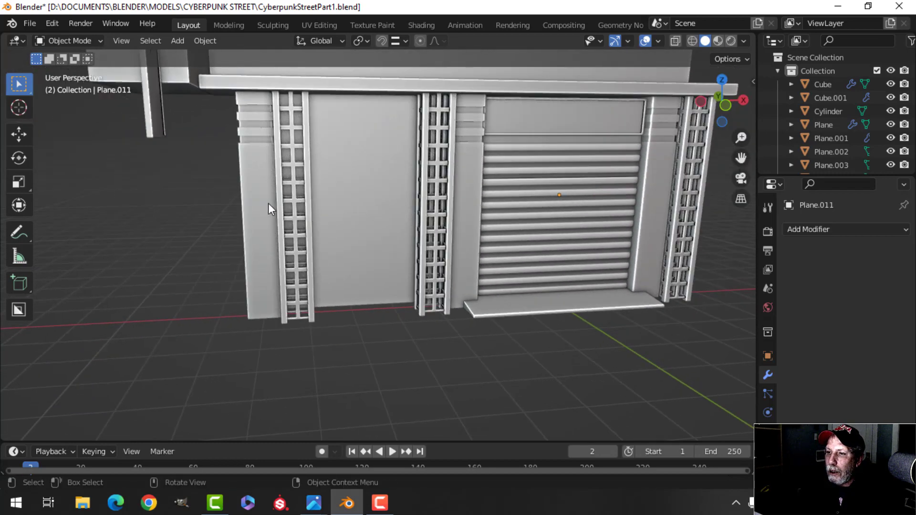
# Duplicate the front face of the outer pillar beside the blank wall panel and move the copy about 2.36 m along X onto that panel.
pyautogui.click(270, 204)
pyautogui.press('Tab')
pyautogui.hotkey('alt', 'a')
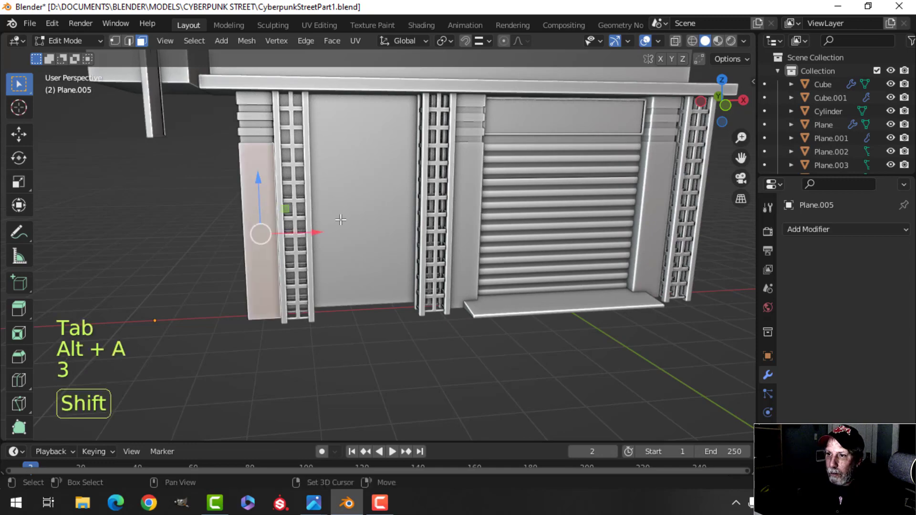
pyautogui.keyDown('shift'); pyautogui.moveTo(340, 219); pyautogui.dragTo(321, 231, button='middle'); pyautogui.keyUp('shift')
pyautogui.hotkey('shift', 'd')
pyautogui.moveTo(271, 248); pyautogui.dragTo(381, 244)
# Scale the copied face into a small landscape rectangle and raise it about 0.71 m along Z.
pyautogui.press('s')
pyautogui.press('z')
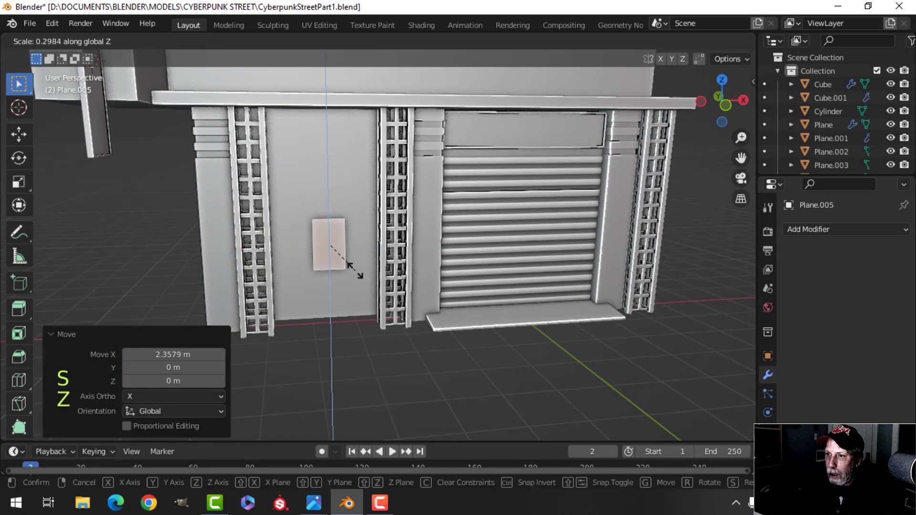
pyautogui.click(342, 260)
pyautogui.press('s')
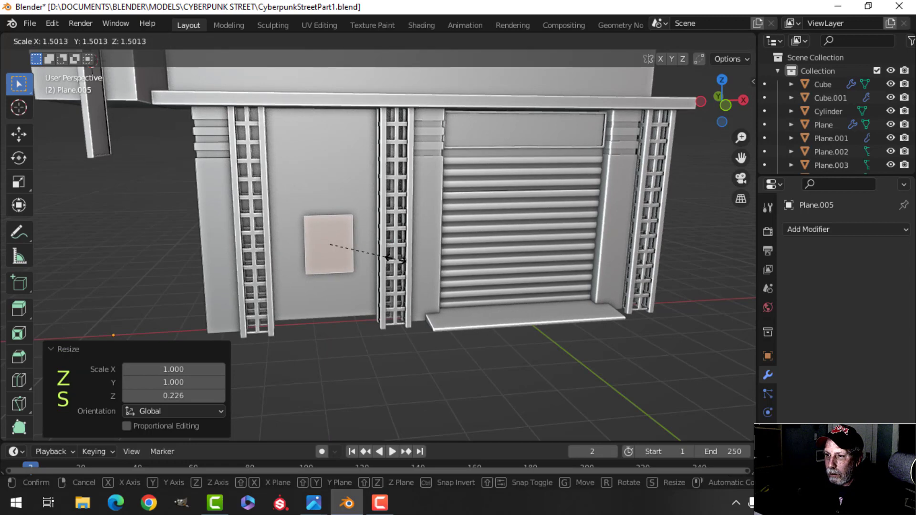
pyautogui.press('z')
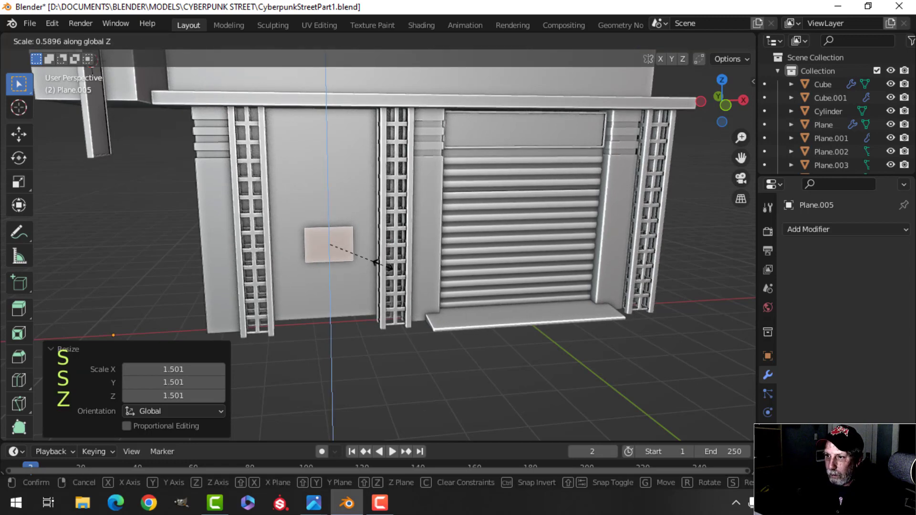
pyautogui.click(402, 249)
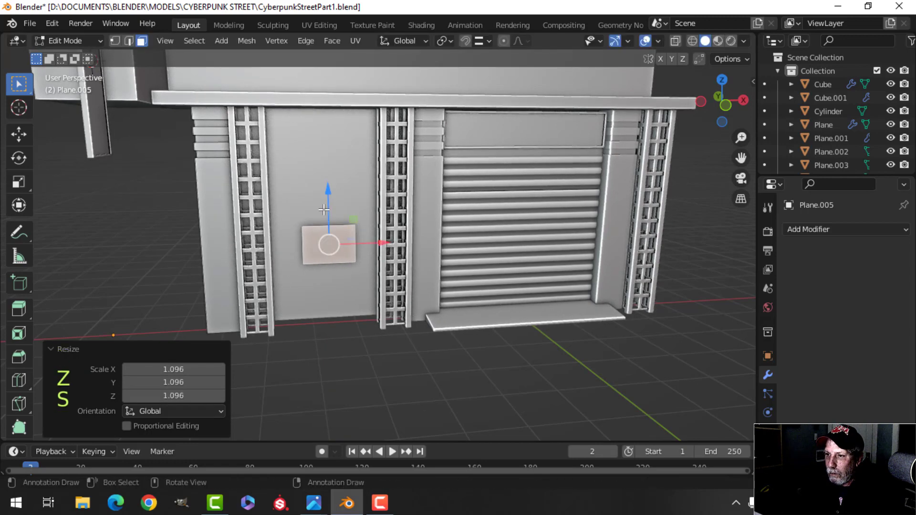
pyautogui.moveTo(324, 210); pyautogui.dragTo(321, 171)
# Separate the small rectangle into its own object and select all of its geometry for editing.
pyautogui.keyDown('shift'); pyautogui.moveTo(374, 227); pyautogui.dragTo(392, 260, button='middle'); pyautogui.keyUp('shift')
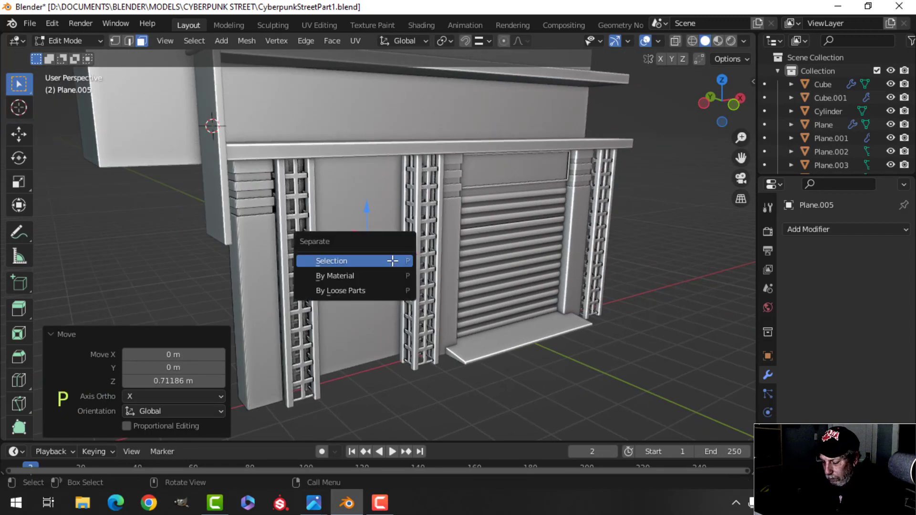
pyautogui.click(392, 260)
pyautogui.press('Tab')
pyautogui.press('Tab')
pyautogui.press('a')
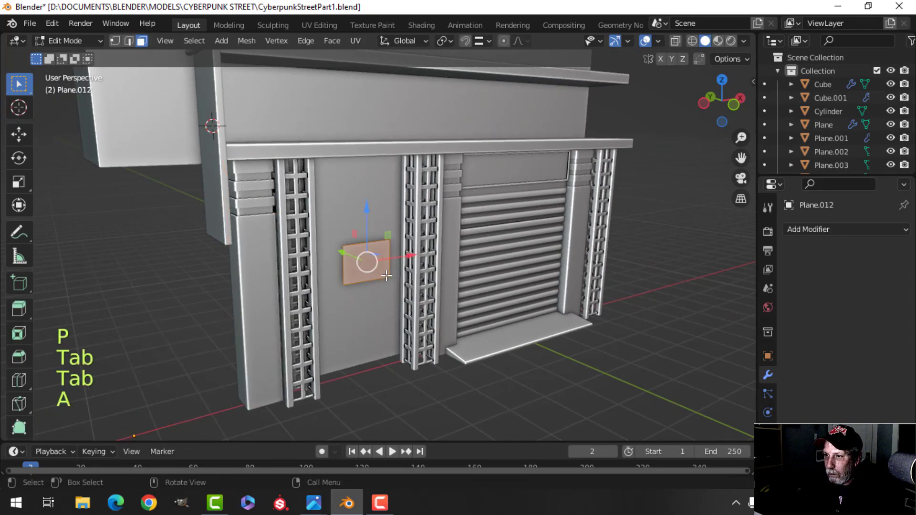
# Position the rectangle in front of the blank wall panel and extrude it about 0.34 m along Y into a box.
pyautogui.scroll(3, 384, 273)
pyautogui.keyDown('shift'); pyautogui.moveTo(384, 274); pyautogui.dragTo(402, 310, button='middle'); pyautogui.keyUp('shift')
pyautogui.press('KP_Decimal')
pyautogui.scroll(-1, 376, 270)
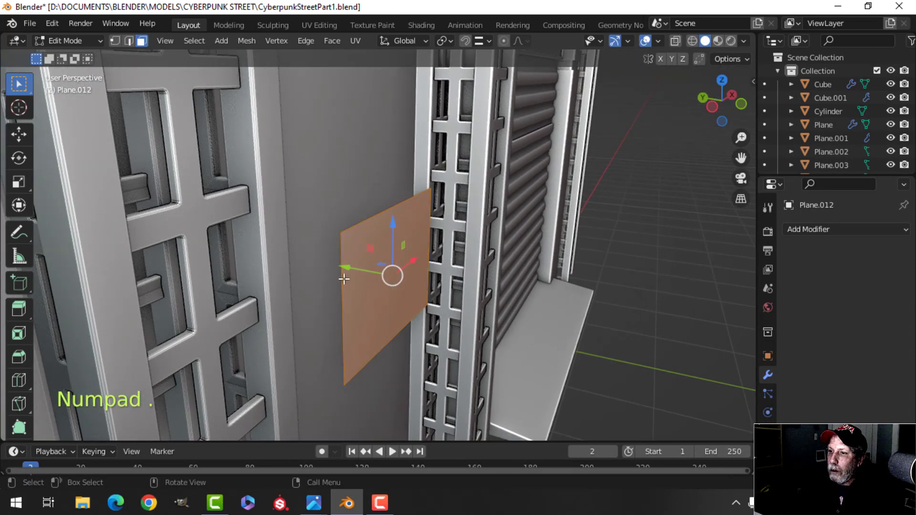
pyautogui.moveTo(343, 278); pyautogui.dragTo(315, 261)
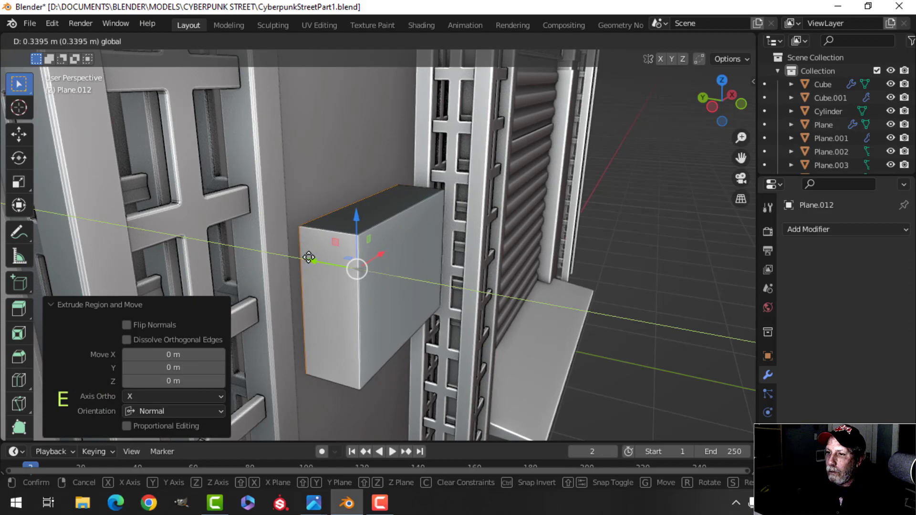
pyautogui.click(309, 258)
# Recalculate the box's normals to face outside and leave mesh editing.
pyautogui.press('a')
pyautogui.hotkey('alt', 'n')
pyautogui.click(408, 253)
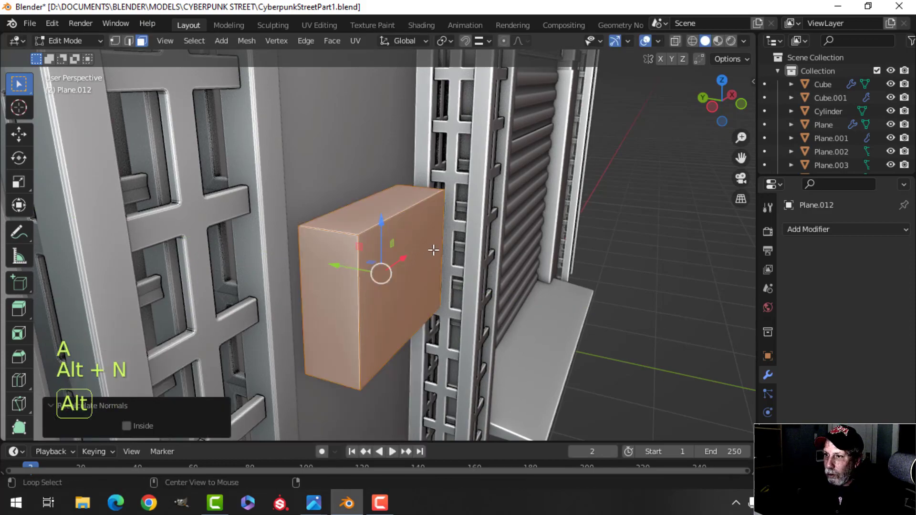
pyautogui.hotkey('alt', 'a')
pyautogui.moveTo(434, 249); pyautogui.dragTo(372, 236, button='middle')
pyautogui.press('Tab')
pyautogui.hotkey('alt', 'a')
# Bevel the four short edges running along the depth of the wall box.
pyautogui.scroll(2, 408, 269)
pyautogui.click(372, 236)
pyautogui.press('Tab')
pyautogui.scroll(2, 371, 236)
pyautogui.keyDown('shift'); pyautogui.moveTo(313, 229); pyautogui.dragTo(371, 270, button='middle'); pyautogui.keyUp('shift')
pyautogui.hotkey('alt', 'a')
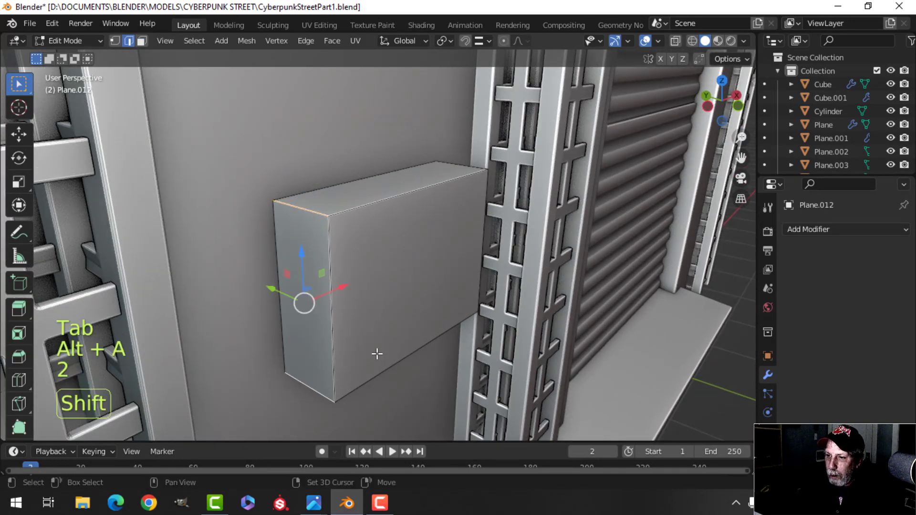
pyautogui.moveTo(376, 354); pyautogui.dragTo(291, 309, button='middle')
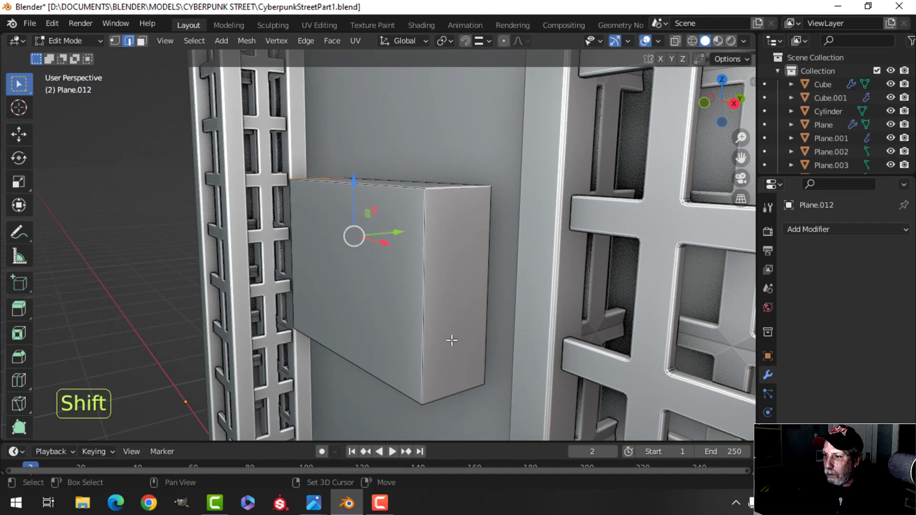
pyautogui.keyDown('shift'); pyautogui.click(449, 392); pyautogui.keyUp('shift')
pyautogui.keyDown('shift'); pyautogui.moveTo(449, 392); pyautogui.dragTo(408, 395, button='middle'); pyautogui.keyUp('shift')
pyautogui.moveTo(404, 316); pyautogui.dragTo(443, 322, button='middle')
pyautogui.scroll(2, 417, 337)
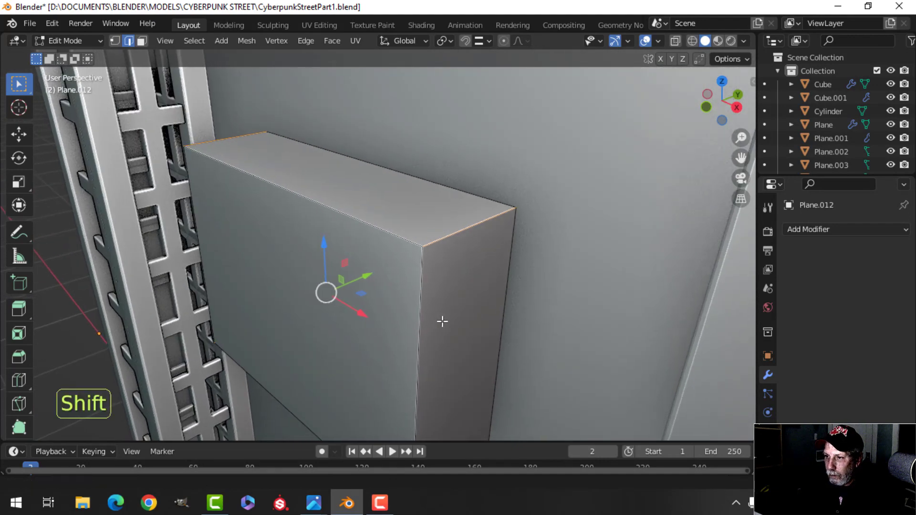
pyautogui.click(507, 322)
# Bevel the edge loops around the box's front and back faces with a width of about 0.0117 m and 2 segments.
pyautogui.hotkey('alt', 'a')
pyautogui.keyDown('alt'); pyautogui.keyDown('shift'); pyautogui.click(442, 191); pyautogui.keyUp('shift'); pyautogui.keyUp('alt')
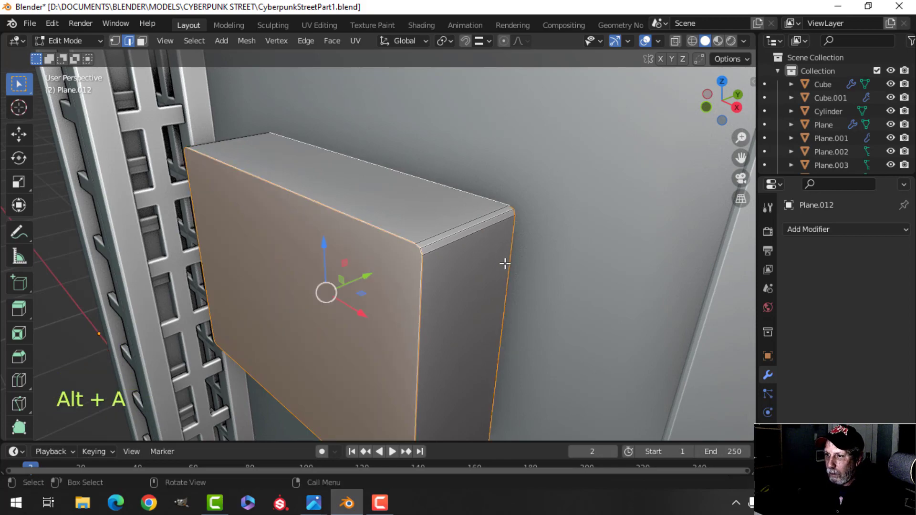
pyautogui.hotkey('ctrl', 'b')
pyautogui.click(542, 254)
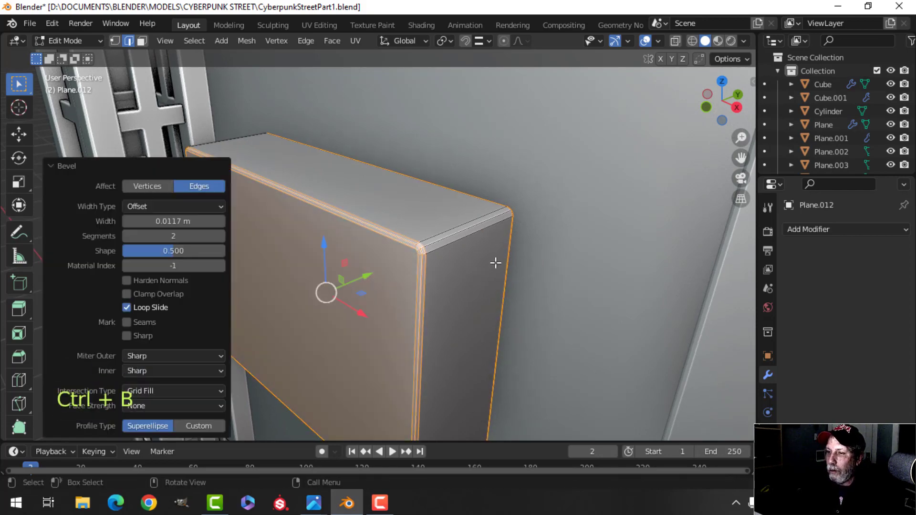
pyautogui.press('Tab')
pyautogui.scroll(-4, 447, 273)
pyautogui.hotkey('alt', 'a')
# Enlarge the whole wall box by a factor of 1.1 and nudge it along X toward the outer pillar.
pyautogui.moveTo(405, 301); pyautogui.dragTo(405, 229, button='middle')
pyautogui.scroll(-4, 419, 289)
pyautogui.moveTo(404, 229)
pyautogui.mouseDown(button='middle')
pyautogui.moveTo(439, 207)
pyautogui.moveTo(399, 250)
pyautogui.moveTo(410, 241)
pyautogui.mouseUp(button='middle')
pyautogui.scroll(-6, 429, 218)
pyautogui.scroll(4, 374, 253)
pyautogui.press('a')
pyautogui.press('s')
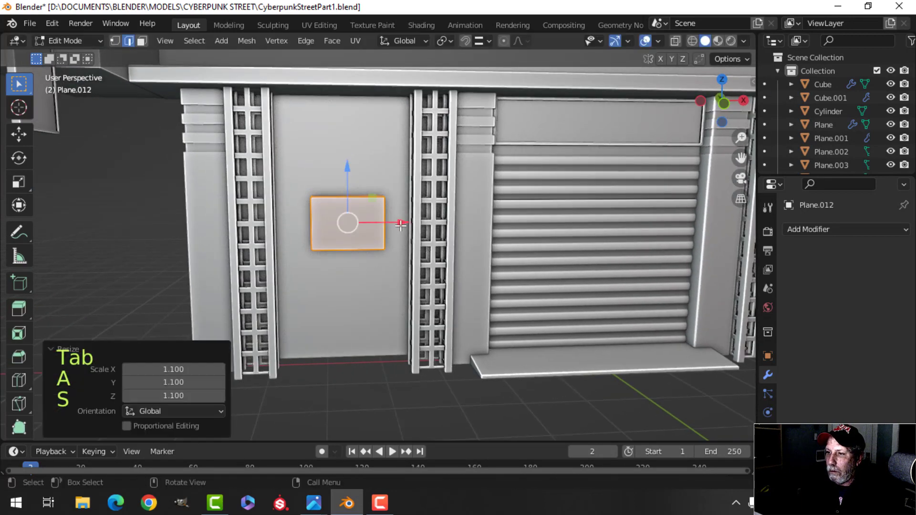
pyautogui.moveTo(400, 224); pyautogui.dragTo(391, 223)
pyautogui.scroll(-2, 412, 230)
pyautogui.moveTo(412, 230); pyautogui.dragTo(416, 215, button='middle')
pyautogui.scroll(2, 409, 236)
pyautogui.press('Tab')
pyautogui.scroll(-3, 405, 252)
pyautogui.hotkey('alt', 'a')
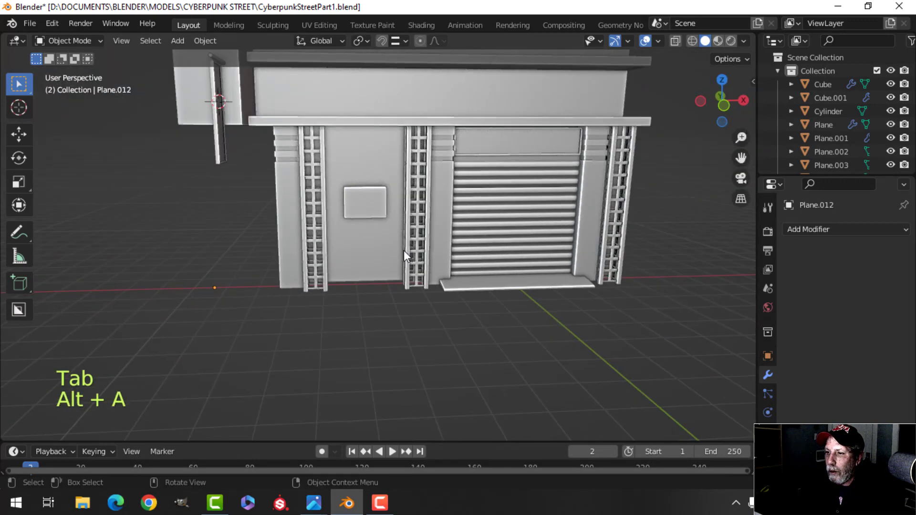
# Examine how the wall box sits between the two lattice columns and next to the shutter.
pyautogui.scroll(2, 404, 250)
pyautogui.keyDown('shift'); pyautogui.moveTo(401, 266); pyautogui.dragTo(375, 243, button='middle'); pyautogui.keyUp('shift')
pyautogui.moveTo(374, 243)
pyautogui.mouseDown(button='middle')
pyautogui.moveTo(370, 218)
pyautogui.moveTo(376, 257)
pyautogui.mouseUp(button='middle')
pyautogui.scroll(-2, 371, 205)
pyautogui.moveTo(376, 258); pyautogui.dragTo(341, 265, button='middle')
pyautogui.scroll(3, 374, 256)
pyautogui.scroll(-2, 333, 291)
pyautogui.scroll(3, 353, 256)
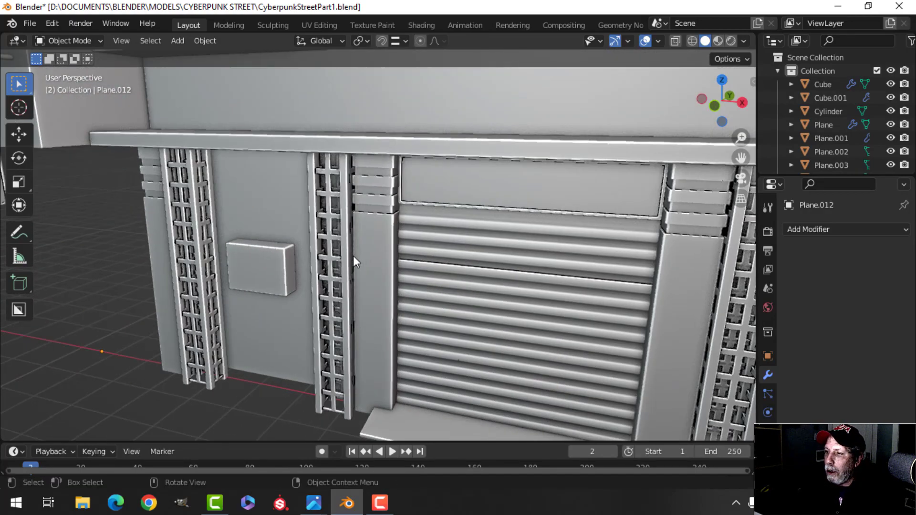
# Move the framed panel above the shutter about 0.05 m outward along Y, and save the file.
pyautogui.scroll(-1, 353, 256)
pyautogui.keyDown('shift'); pyautogui.moveTo(465, 221); pyautogui.dragTo(485, 221, button='middle'); pyautogui.keyUp('shift')
pyautogui.click(419, 198)
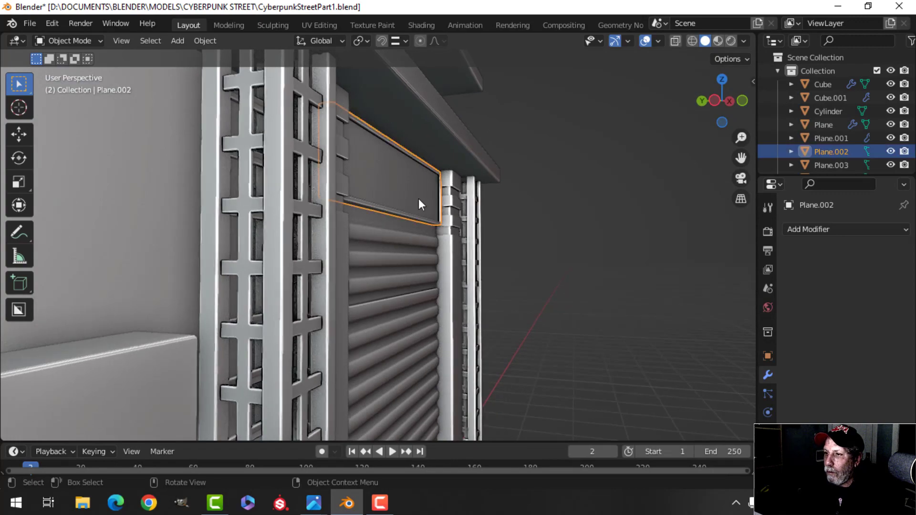
pyautogui.press('Tab')
pyautogui.press('a')
pyautogui.moveTo(418, 198); pyautogui.dragTo(401, 208, button='middle')
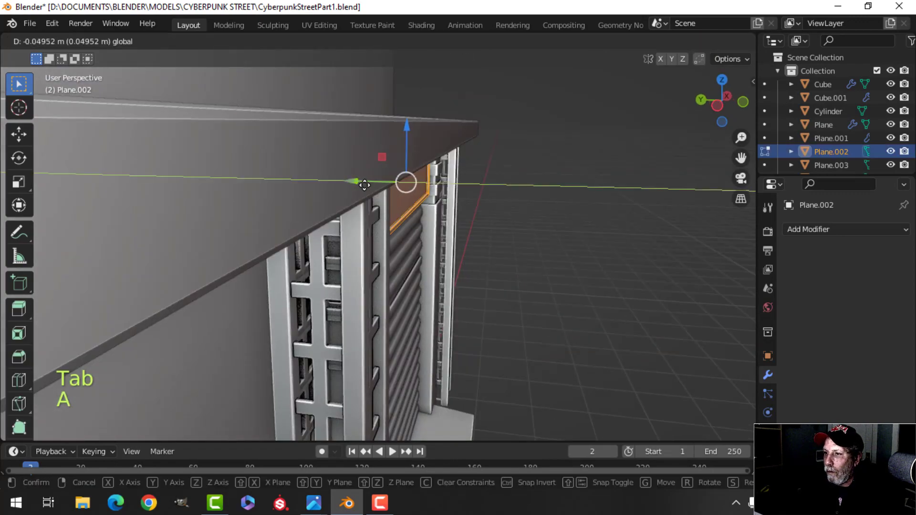
pyautogui.moveTo(526, 221); pyautogui.dragTo(442, 225, button='middle')
pyautogui.hotkey('alt', 'a')
pyautogui.hotkey('ctrl', 's')
# Duplicate a vertical edge of the wall box and offset the copy about 0.15 m along X away from the box.
pyautogui.keyDown('shift'); pyautogui.moveTo(376, 272); pyautogui.dragTo(413, 220, button='middle'); pyautogui.keyUp('shift')
pyautogui.moveTo(413, 221); pyautogui.dragTo(381, 229, button='middle')
pyautogui.scroll(3, 364, 205)
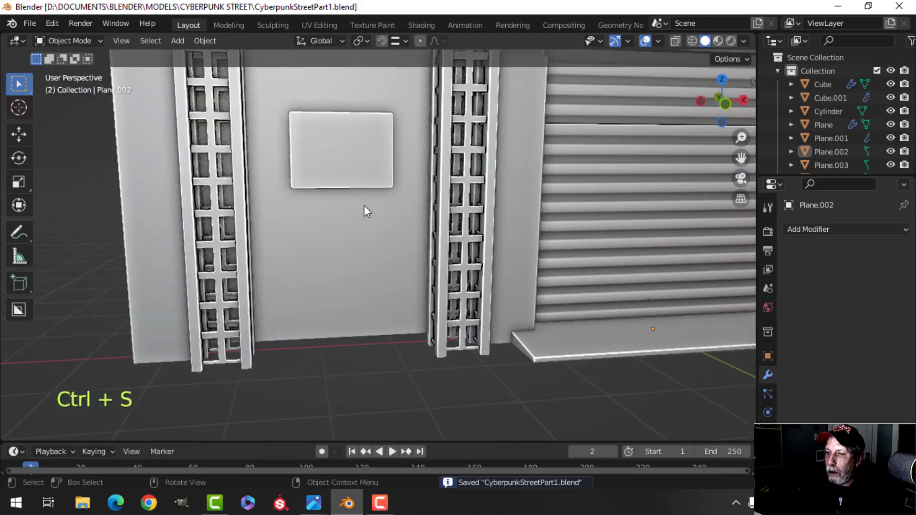
pyautogui.keyDown('shift'); pyautogui.moveTo(339, 152); pyautogui.dragTo(387, 224, button='middle'); pyautogui.keyUp('shift')
pyautogui.click(349, 208)
pyautogui.press('Tab')
pyautogui.hotkey('alt', 'a')
pyautogui.scroll(-2, 338, 221)
pyautogui.hotkey('shift', 'd')
pyautogui.rightClick(385, 215)
pyautogui.moveTo(384, 213); pyautogui.dragTo(373, 213)
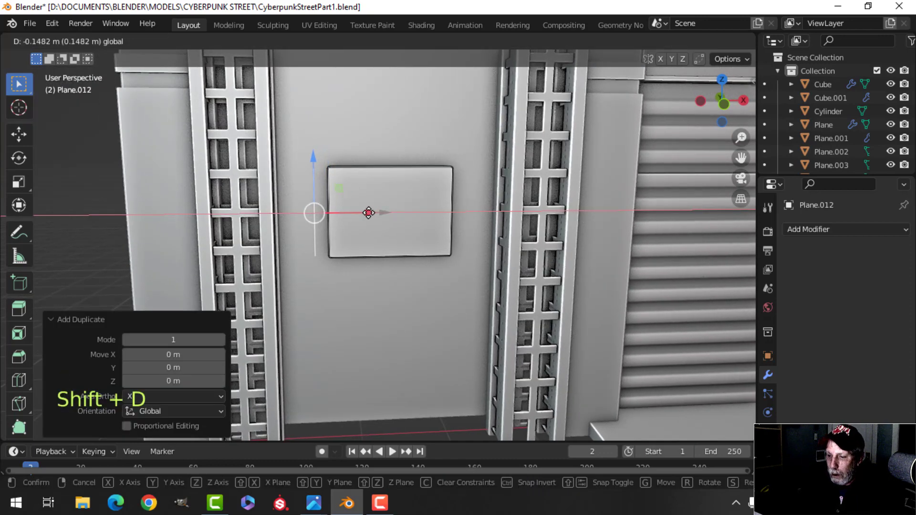
pyautogui.click(368, 213)
# Separate the duplicated edge into its own object and open that object for mesh editing.
pyautogui.press('p')
pyautogui.click(371, 214)
pyautogui.press('Tab')
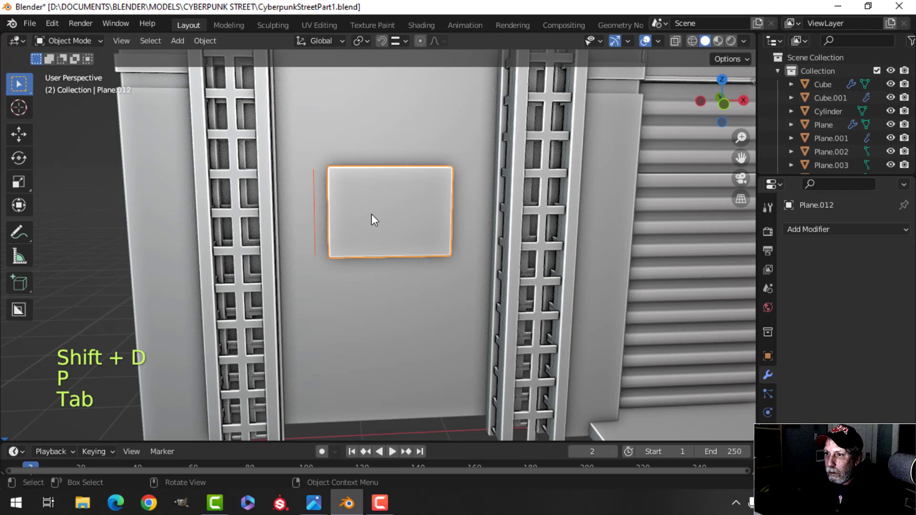
pyautogui.click(313, 205)
pyautogui.scroll(-3, 345, 215)
pyautogui.keyDown('shift'); pyautogui.moveTo(382, 213); pyautogui.dragTo(373, 187, button='middle'); pyautogui.keyUp('shift')
pyautogui.press('Tab')
# Move the separated edge about 0.61 m along X behind the wall box and scale it up to about three times its length.
pyautogui.press('a')
pyautogui.press('capslock')
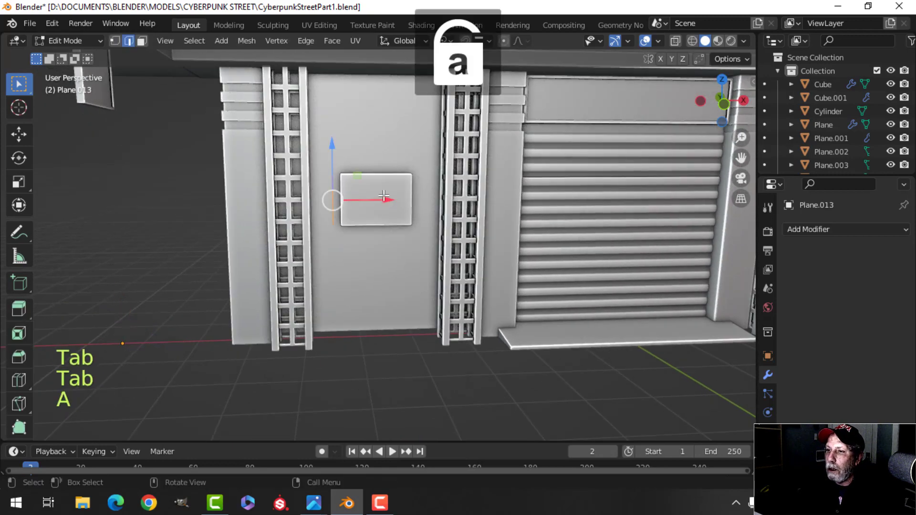
pyautogui.press('Escape')
pyautogui.moveTo(382, 209); pyautogui.dragTo(418, 199)
pyautogui.press('s')
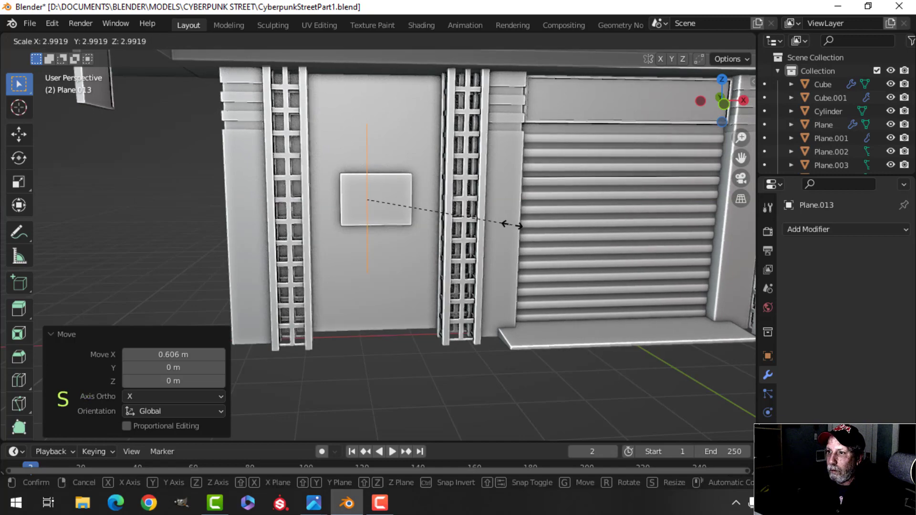
pyautogui.click(511, 224)
# Shift the vertical edge about 0.09 m back along Y toward the wall, and fine-tune its depth behind the box.
pyautogui.moveTo(383, 237); pyautogui.dragTo(427, 257, button='middle')
pyautogui.moveTo(337, 194); pyautogui.dragTo(331, 195)
pyautogui.moveTo(353, 200); pyautogui.dragTo(246, 264, button='middle')
pyautogui.scroll(2, 368, 194)
pyautogui.scroll(3, 313, 294)
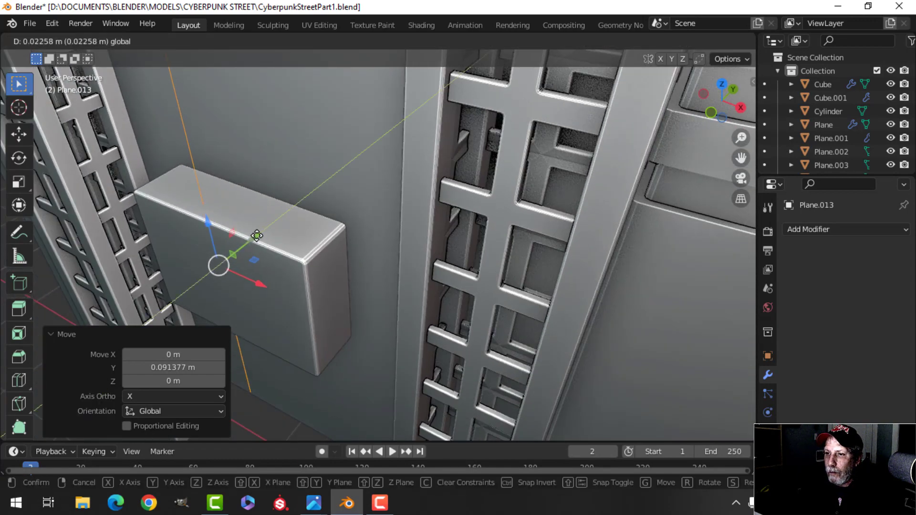
pyautogui.moveTo(256, 236); pyautogui.dragTo(265, 229)
pyautogui.scroll(-3, 262, 253)
pyautogui.moveTo(262, 253); pyautogui.dragTo(344, 215, button='middle')
pyautogui.scroll(-2, 353, 310)
# Pull the vertical edge's lower vertex down along Z with snapping to the base of the wall panel.
pyautogui.hotkey('alt', 'a')
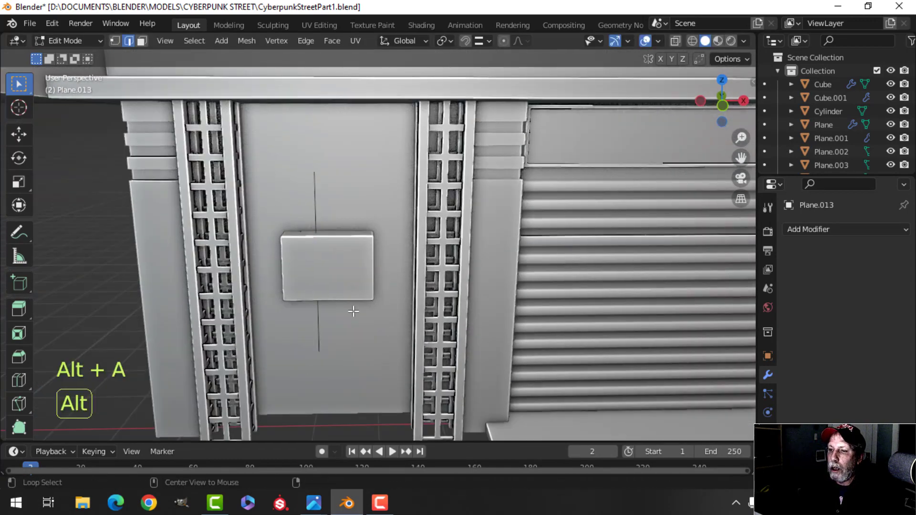
pyautogui.keyDown('shift'); pyautogui.moveTo(353, 311); pyautogui.dragTo(354, 207, button='middle'); pyautogui.keyUp('shift')
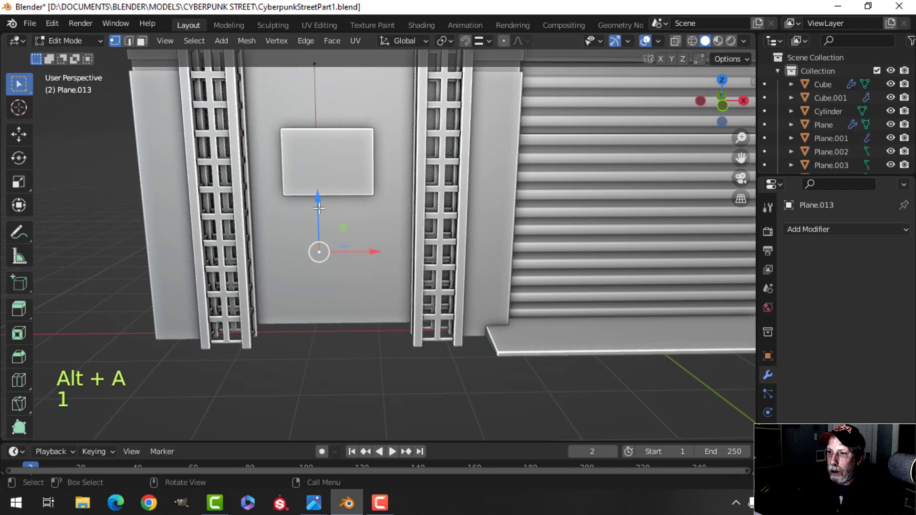
pyautogui.keyDown('ctrl'); pyautogui.moveTo(319, 208); pyautogui.dragTo(323, 319); pyautogui.keyUp('ctrl')
pyautogui.scroll(-2, 357, 224)
pyautogui.keyDown('shift'); pyautogui.moveTo(357, 217); pyautogui.dragTo(367, 279, button='middle'); pyautogui.keyUp('shift')
pyautogui.hotkey('alt', 'a')
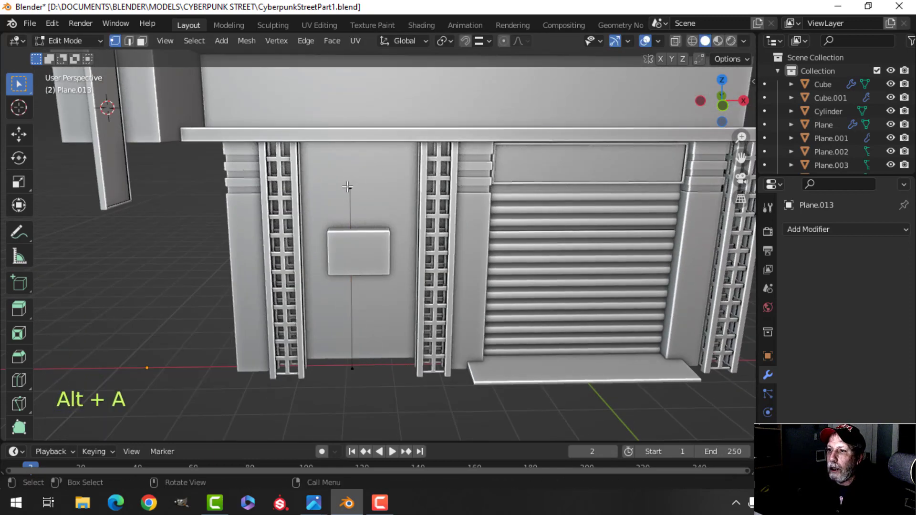
# Raise the upper vertex of the vertical line about 0.53 m along Z, above the wall box.
pyautogui.click(350, 189)
pyautogui.keyDown('shift'); pyautogui.moveTo(351, 193); pyautogui.dragTo(400, 250, button='middle'); pyautogui.keyUp('shift')
pyautogui.press('KP_1')
pyautogui.scroll(3, 374, 251)
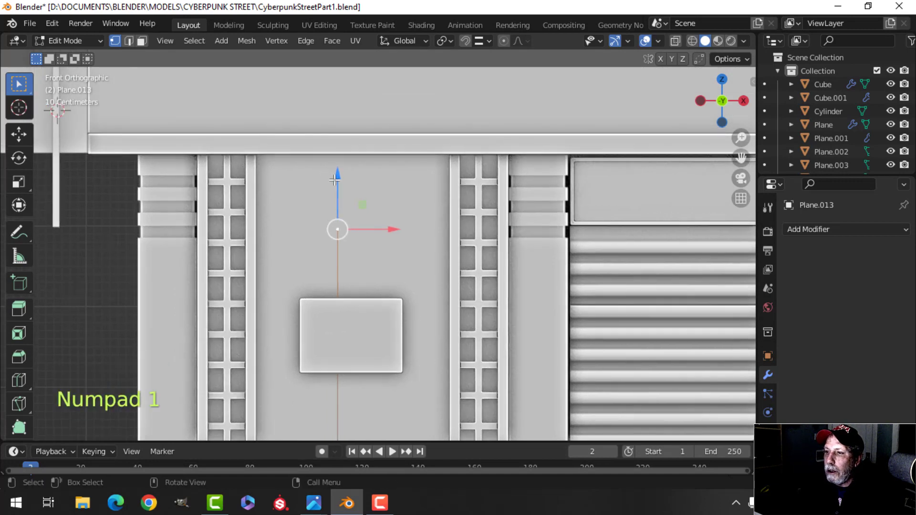
pyautogui.moveTo(335, 179); pyautogui.dragTo(331, 134)
pyautogui.keyDown('shift'); pyautogui.moveTo(395, 194); pyautogui.dragTo(367, 208, button='middle'); pyautogui.keyUp('shift')
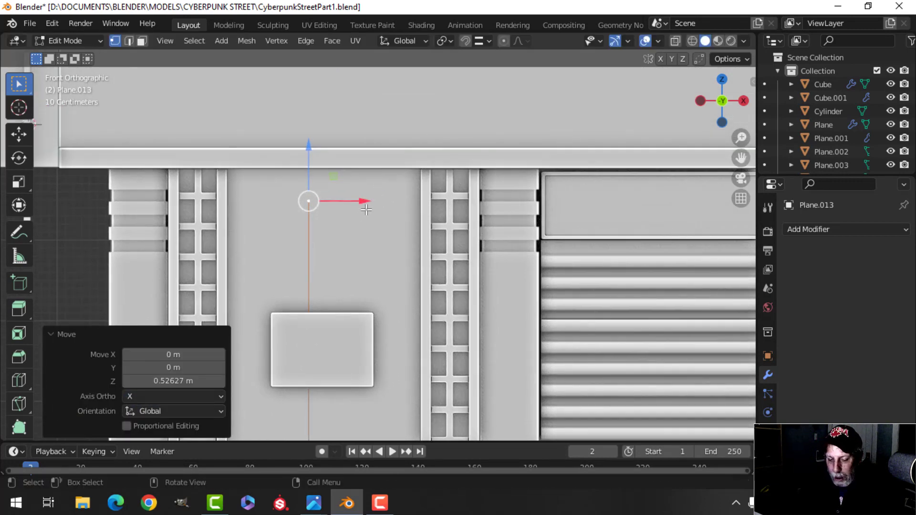
# Extrude the top vertex about 1.8 m along X so the line runs horizontally behind the neighbouring lattice column.
pyautogui.press('e')
pyautogui.rightClick(366, 208)
pyautogui.moveTo(366, 201); pyautogui.dragTo(512, 201)
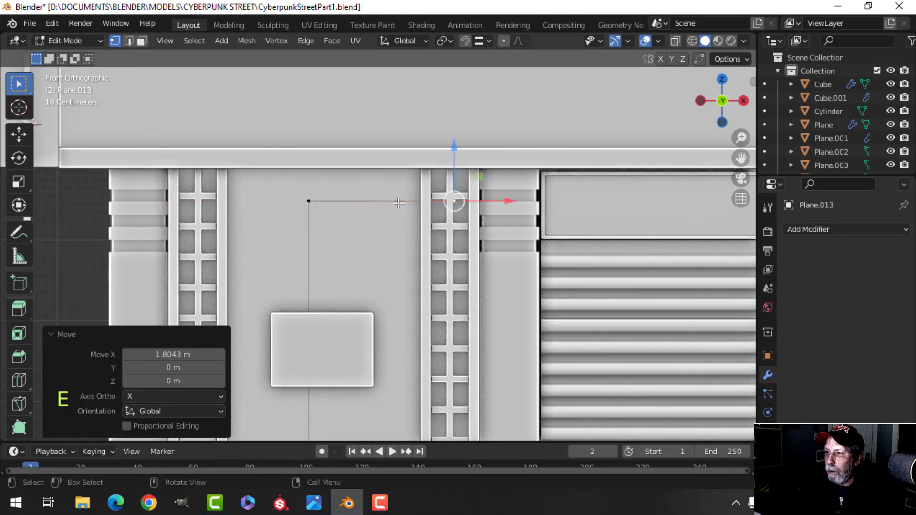
# Round the line's corner with a four-segment vertex bevel about 0.41 m wide and leave mesh editing.
pyautogui.moveTo(365, 205); pyautogui.dragTo(396, 237, button='middle')
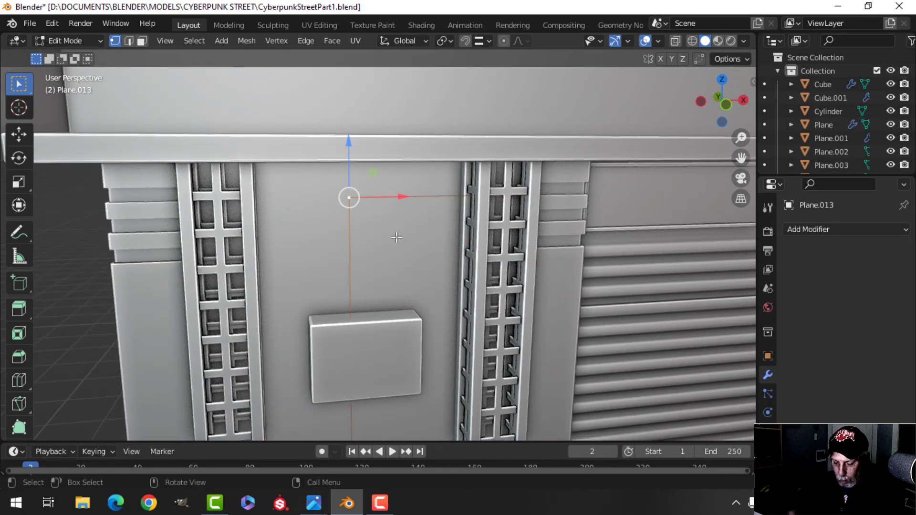
pyautogui.hotkey('shift', 'ctrl', 'b')
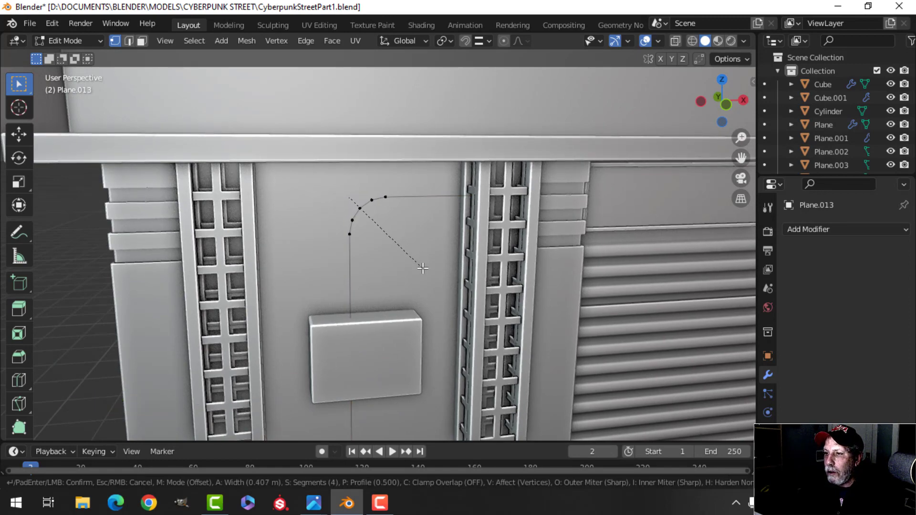
pyautogui.click(423, 268)
pyautogui.press('Tab')
pyautogui.moveTo(422, 268); pyautogui.dragTo(405, 234, button='middle')
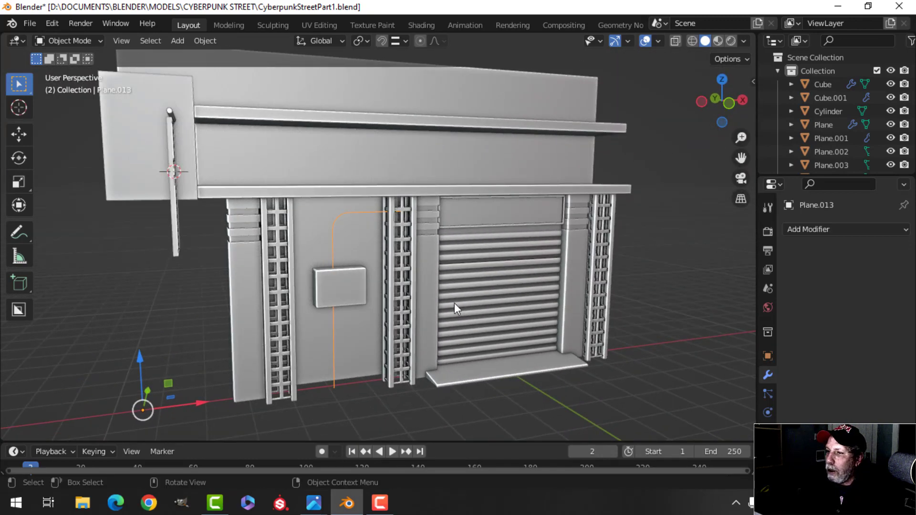
# Convert the bent line to a curve and give it a round bevel depth of 0.126 m to form a pipe.
pyautogui.rightClick(359, 214)
pyautogui.moveTo(330, 248)
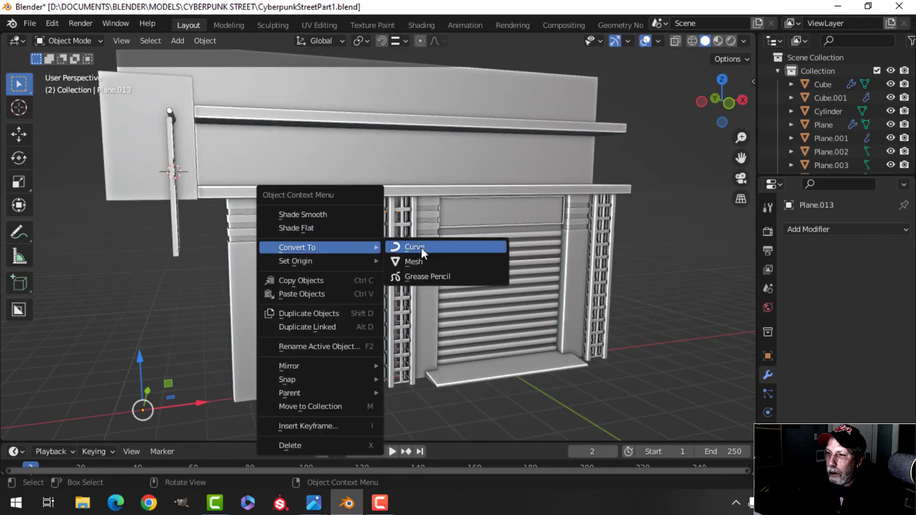
pyautogui.click(415, 246)
pyautogui.click(767, 430)
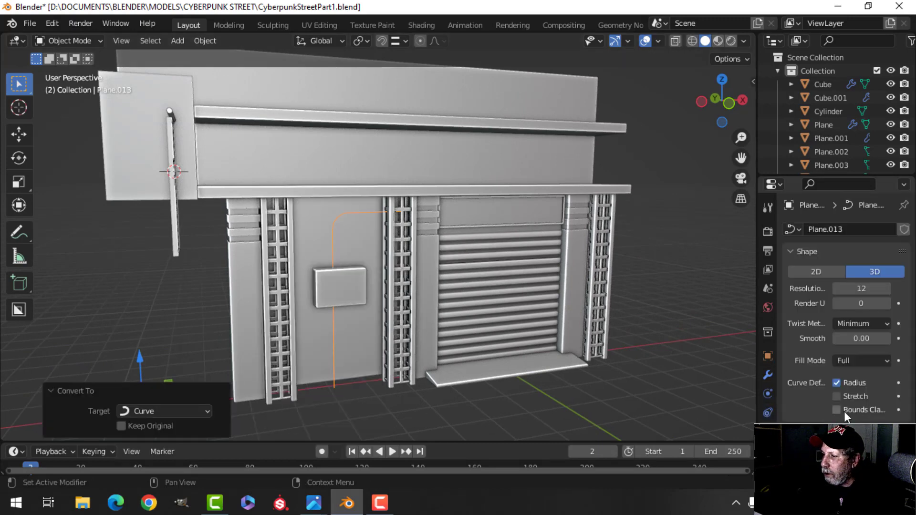
pyautogui.scroll(-4, 844, 411)
pyautogui.click(790, 329)
pyautogui.scroll(-5, 811, 358)
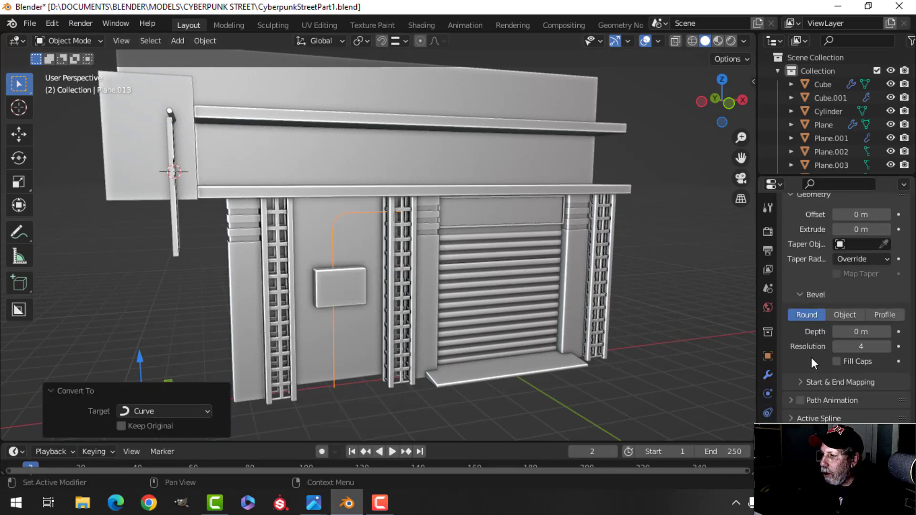
pyautogui.moveTo(861, 332); pyautogui.dragTo(887, 331)
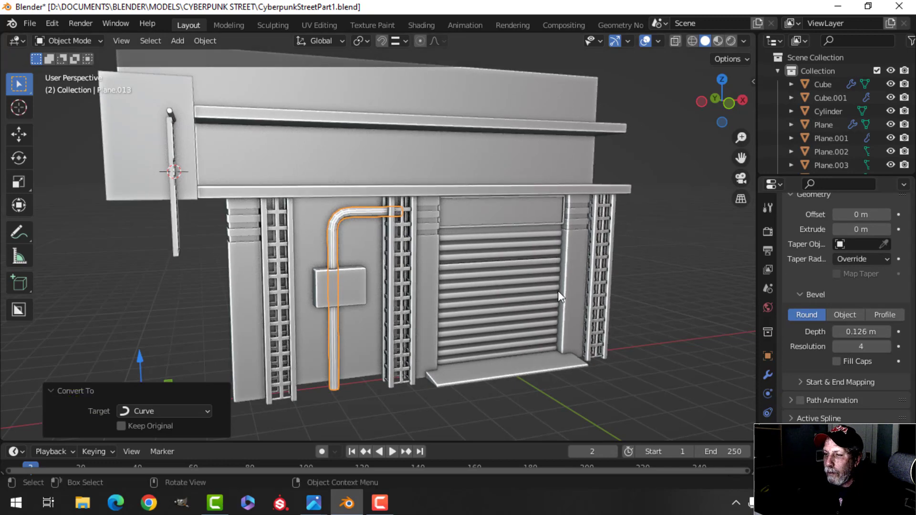
# Inspect the pipe's thickness, its bend and its fit behind the wall box.
pyautogui.scroll(3, 465, 292)
pyautogui.keyDown('shift'); pyautogui.moveTo(464, 291); pyautogui.dragTo(494, 246, button='middle'); pyautogui.keyUp('shift')
pyautogui.hotkey('alt', 'a')
pyautogui.scroll(3, 463, 251)
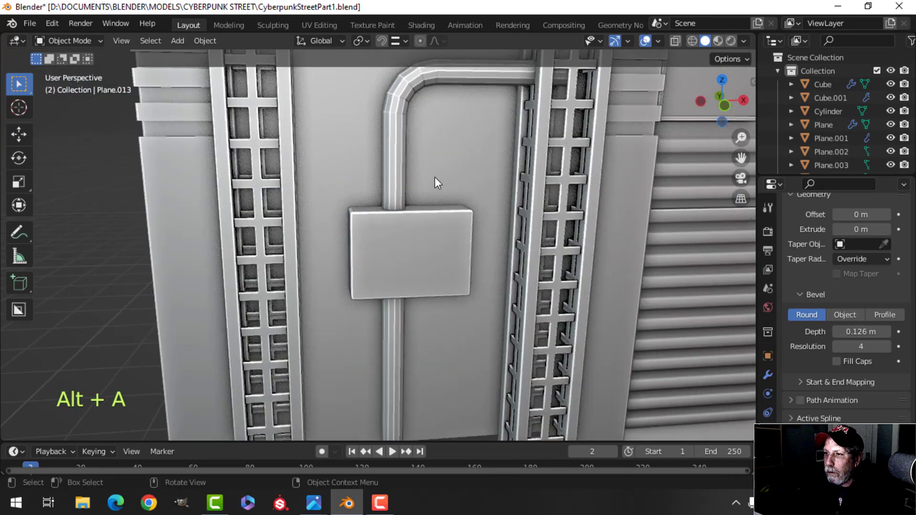
pyautogui.keyDown('shift'); pyautogui.moveTo(434, 182); pyautogui.dragTo(453, 251, button='middle'); pyautogui.keyUp('shift')
pyautogui.scroll(-2, 465, 310)
pyautogui.moveTo(453, 251); pyautogui.dragTo(423, 287, button='middle')
pyautogui.scroll(2, 400, 264)
pyautogui.moveTo(423, 287)
pyautogui.mouseDown(button='middle')
pyautogui.moveTo(397, 273)
pyautogui.moveTo(413, 277)
pyautogui.mouseUp(button='middle')
# Select the pipe and set its curve preview resolution to 3.
pyautogui.click(390, 269)
pyautogui.scroll(-3, 432, 276)
pyautogui.moveTo(413, 276); pyautogui.dragTo(378, 224, button='middle')
pyautogui.scroll(-1, 426, 293)
pyautogui.scroll(2, 408, 276)
pyautogui.scroll(2, 387, 266)
pyautogui.scroll(-3, 385, 267)
pyautogui.scroll(5, 839, 277)
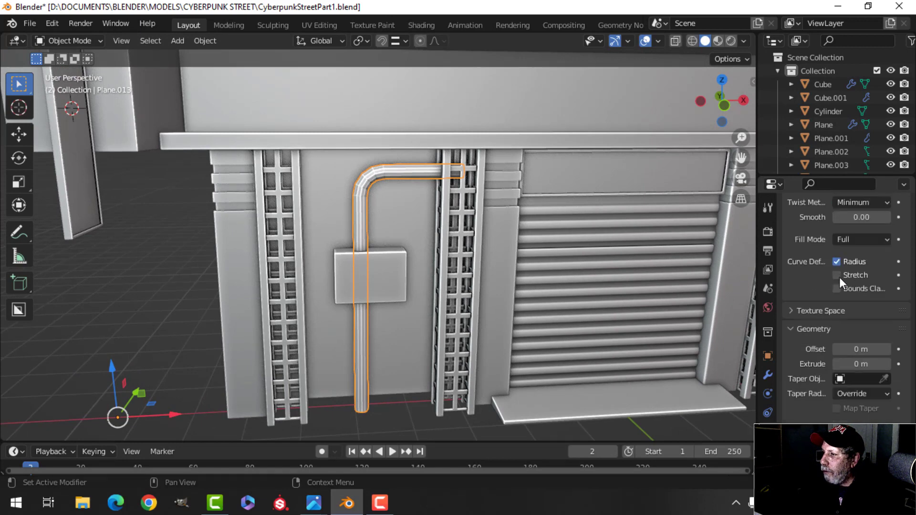
pyautogui.scroll(5, 839, 276)
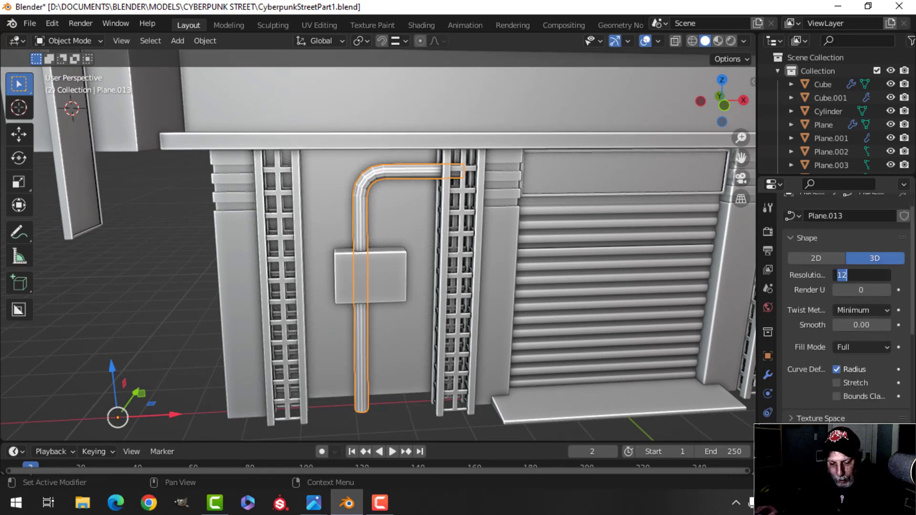
# Convert the pipe curve to a mesh and open it for mesh editing.
pyautogui.rightClick(404, 171)
pyautogui.moveTo(419, 196)
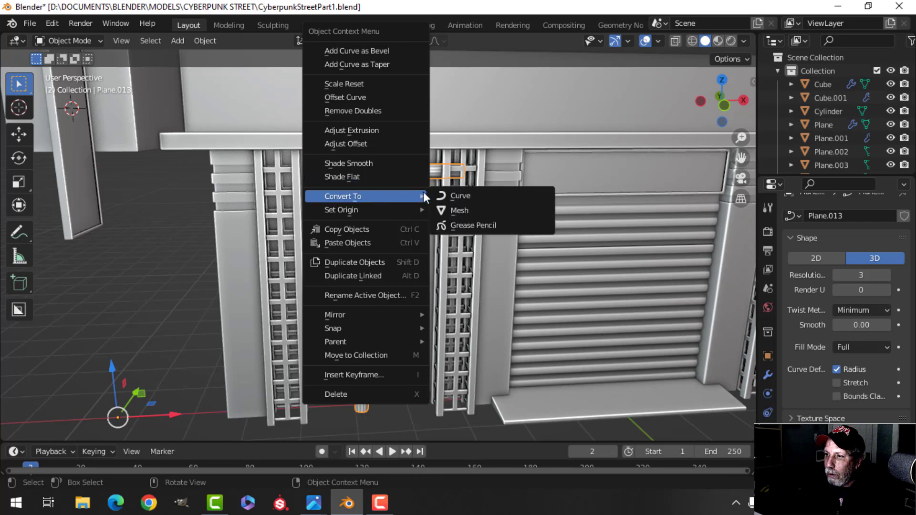
pyautogui.click(459, 210)
pyautogui.press('`')
pyautogui.press('Tab')
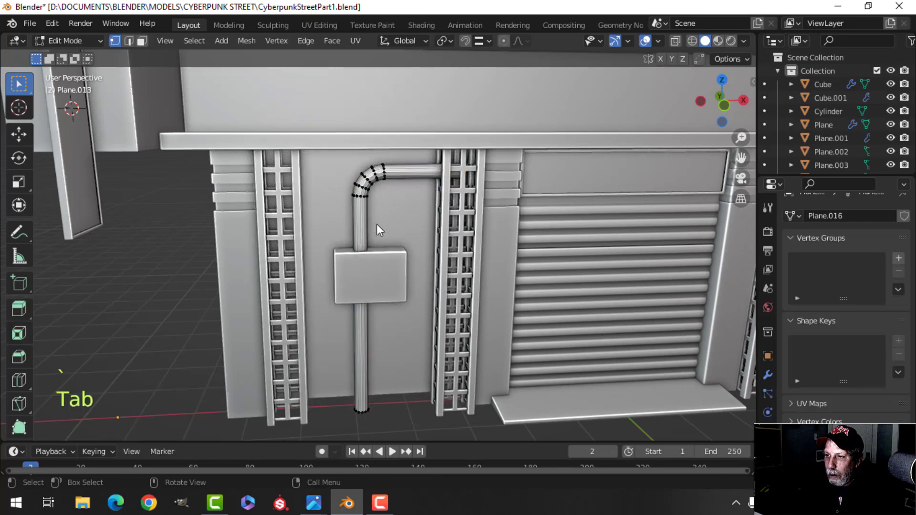
# Add one loop cut around the vertical pipe run between the wall box and the elbow.
pyautogui.scroll(2, 377, 224)
pyautogui.moveTo(380, 231)
pyautogui.keyDown('shift'); pyautogui.mouseDown(button='middle')
pyautogui.moveTo(385, 253)
pyautogui.moveTo(377, 203)
pyautogui.moveTo(389, 224)
pyautogui.mouseUp(button='middle'); pyautogui.keyUp('shift')
pyautogui.scroll(2, 385, 254)
pyautogui.hotkey('alt', 'a')
pyautogui.scroll(-3, 377, 242)
pyautogui.scroll(3, 378, 212)
pyautogui.scroll(-2, 383, 220)
pyautogui.press('KP_1')
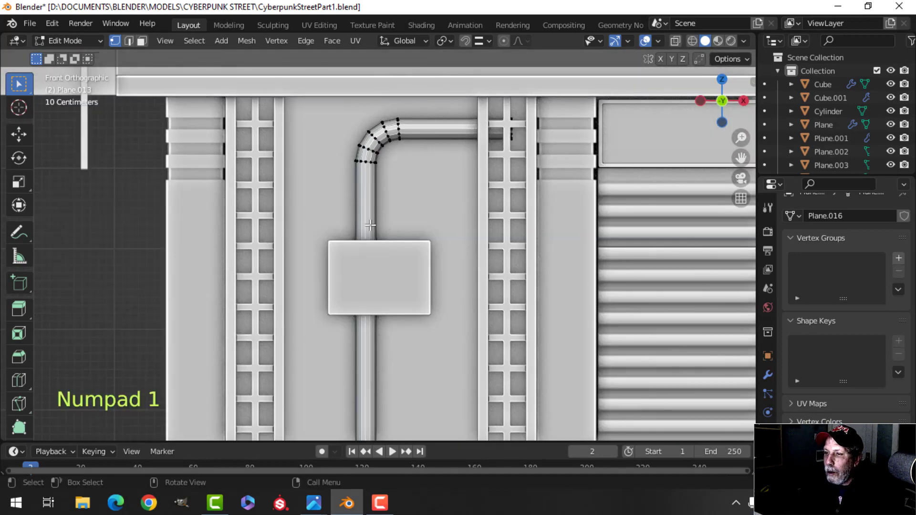
pyautogui.click(371, 225)
pyautogui.click(388, 121)
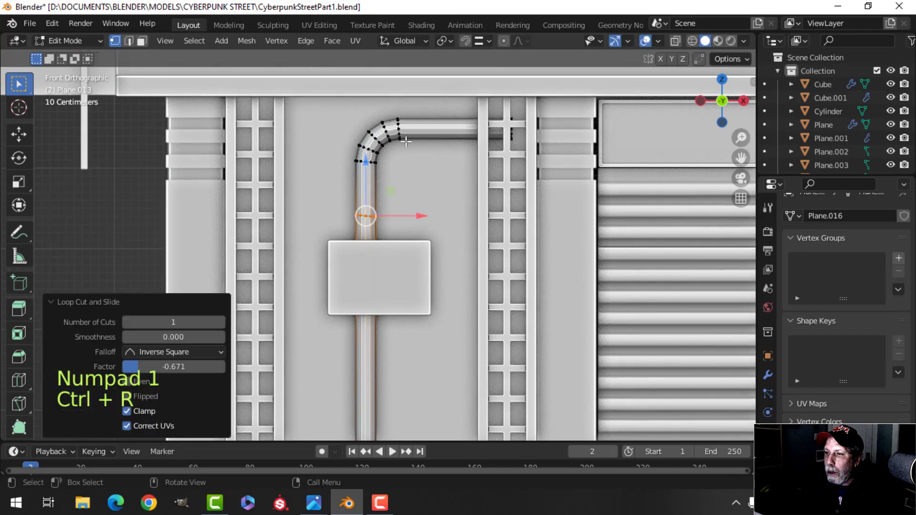
# Flatten the new loop along Z and move it up about 0.51 m to just below the elbow.
pyautogui.scroll(3, 385, 205)
pyautogui.press('s')
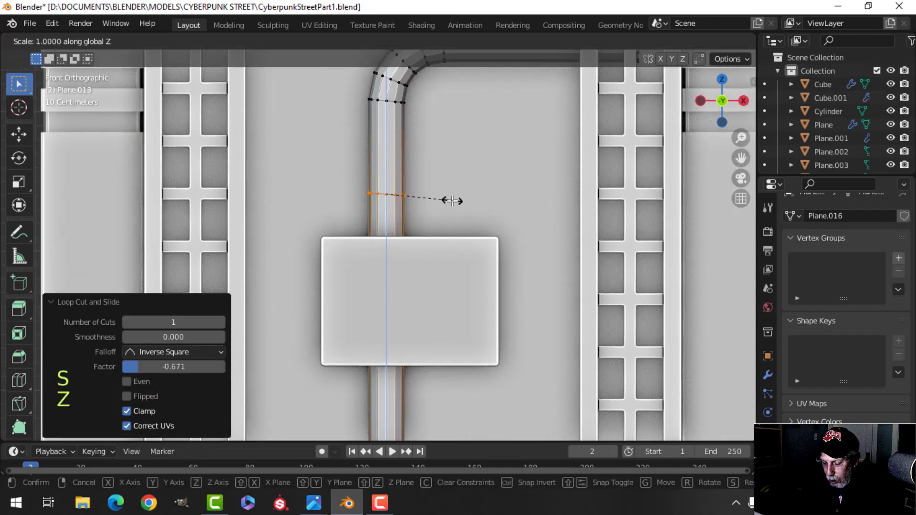
pyautogui.click(452, 200)
pyautogui.moveTo(412, 138); pyautogui.dragTo(413, 68)
pyautogui.keyDown('shift'); pyautogui.moveTo(485, 106); pyautogui.dragTo(440, 197, button='middle'); pyautogui.keyUp('shift')
# Add a loop cut on the horizontal pipe run just past the elbow and flatten it with an X scale of 0.
pyautogui.hotkey('ctrl', 'r')
pyautogui.click(484, 147)
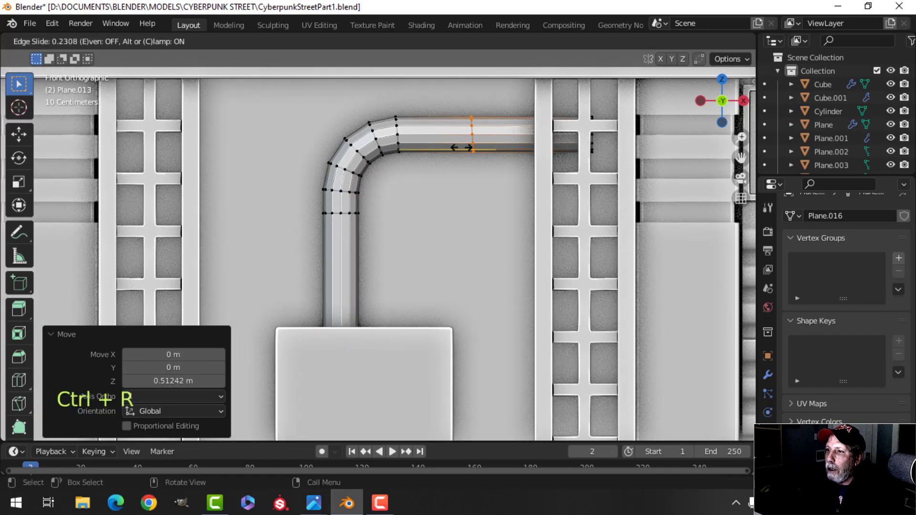
pyautogui.click(410, 153)
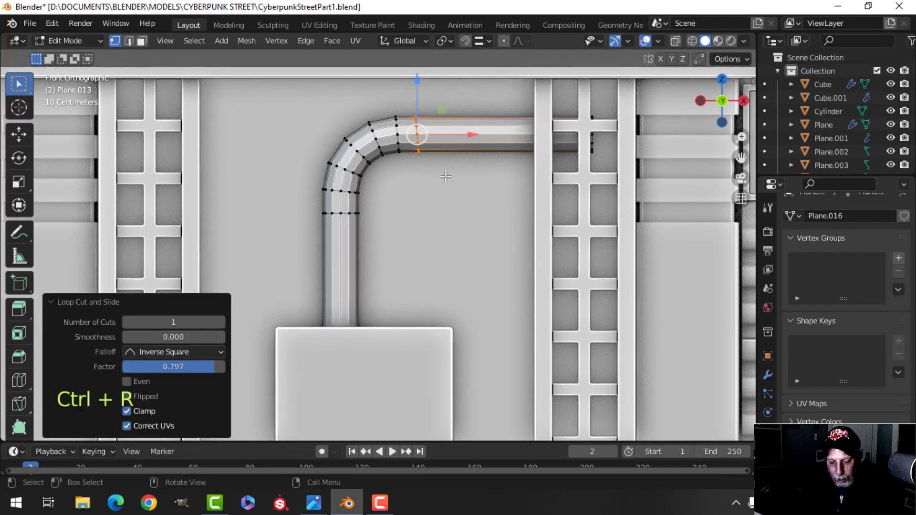
pyautogui.press('s')
pyautogui.press('x')
pyautogui.click(445, 177)
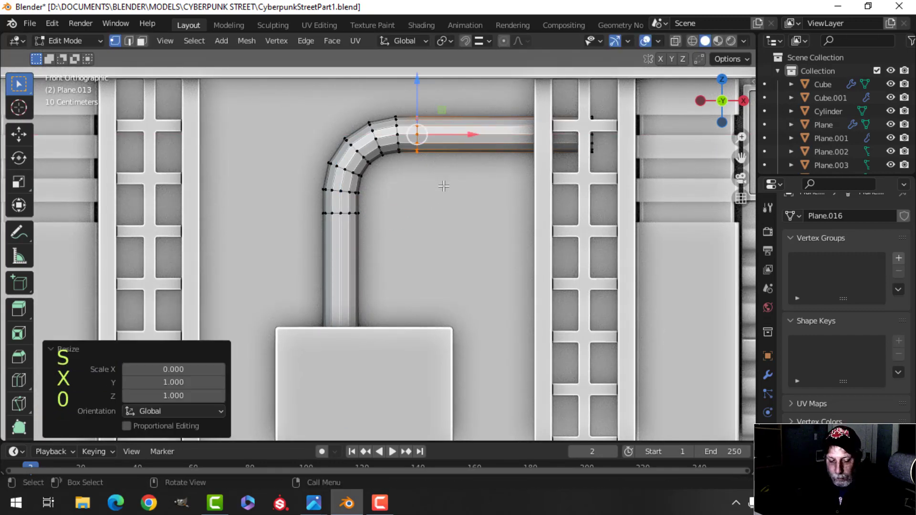
# Select the loops at both ends of the elbow and bevel them into bands with one segment and 0.0381 m width.
pyautogui.press('2')
pyautogui.keyDown('alt'); pyautogui.keyDown('shift'); pyautogui.click(346, 214); pyautogui.keyUp('shift'); pyautogui.keyUp('alt')
pyautogui.scroll(2, 449, 219)
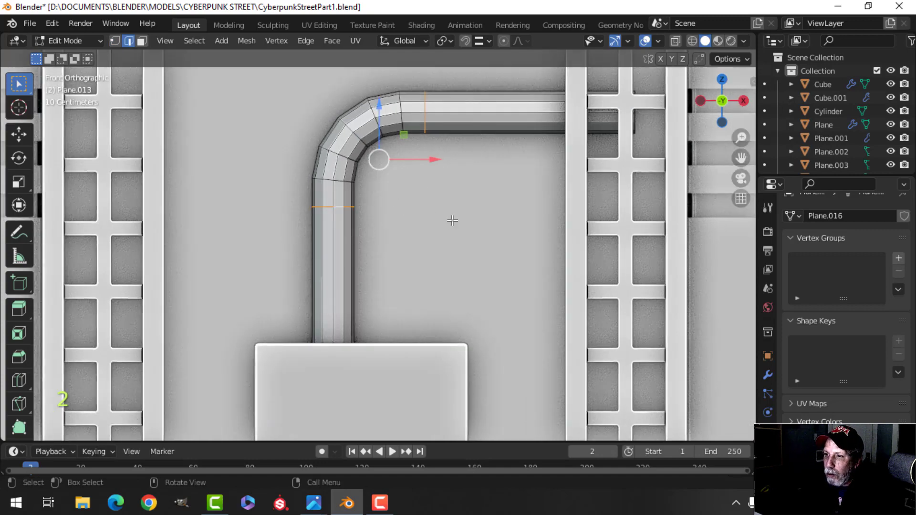
pyautogui.hotkey('ctrl', 'b')
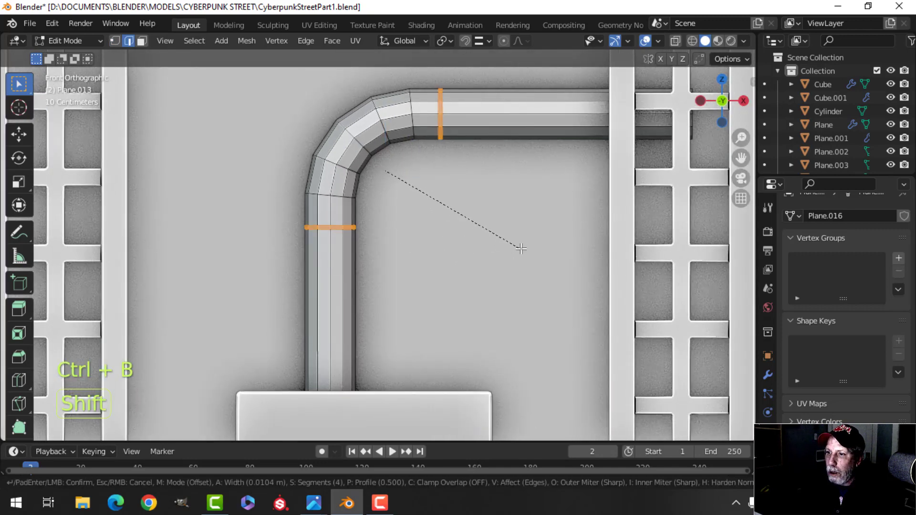
pyautogui.scroll(-2, 555, 259)
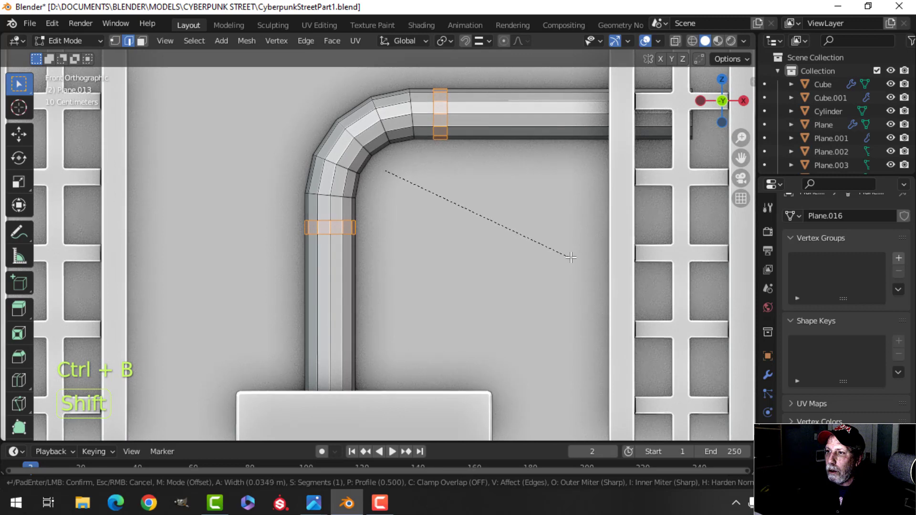
pyautogui.click(577, 257)
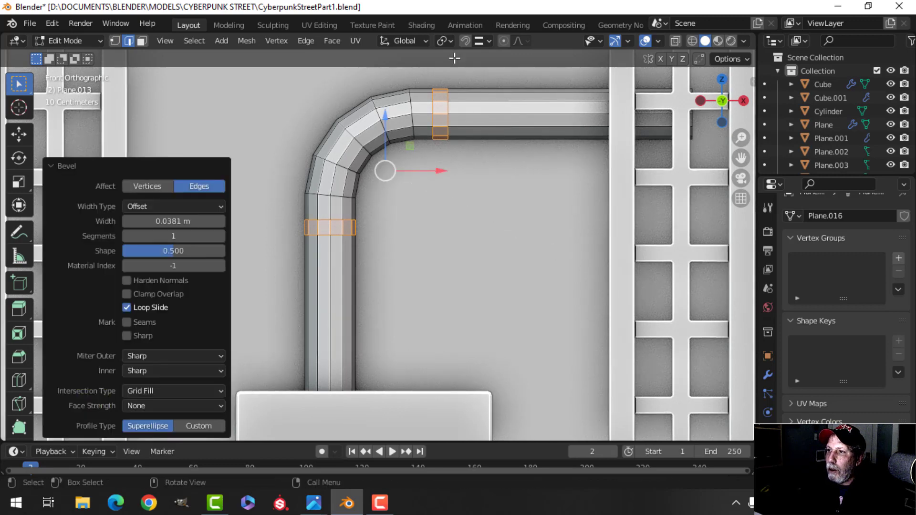
# Extrude the two bands and fatten them outward about 0.03 m to form raised collars on the pipe.
pyautogui.click(445, 41)
pyautogui.click(470, 86)
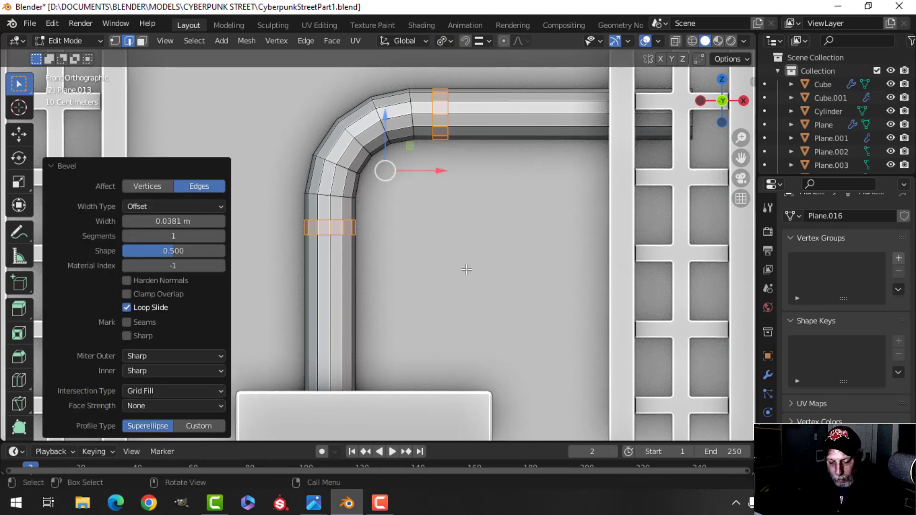
pyautogui.press('e')
pyautogui.hotkey('alt', 's')
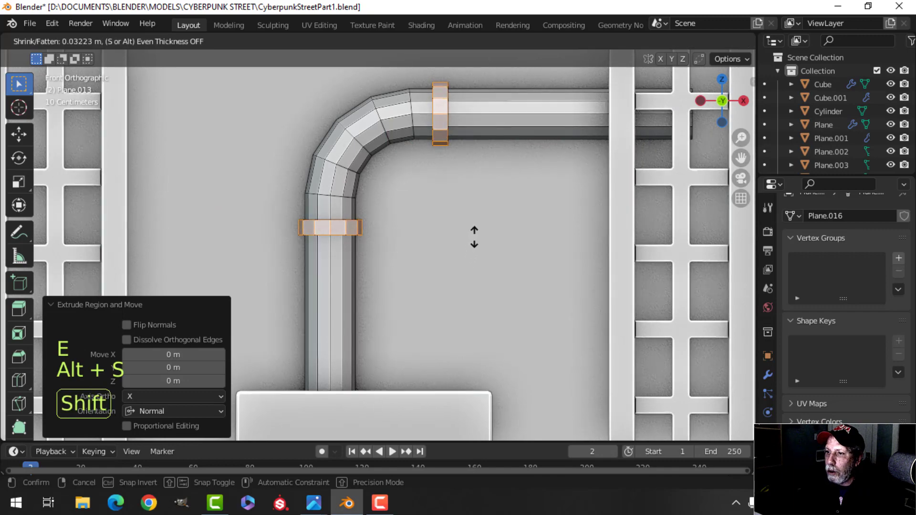
pyautogui.keyDown('shift'); pyautogui.click(472, 237); pyautogui.keyUp('shift')
pyautogui.moveTo(470, 237); pyautogui.dragTo(456, 291, button='middle')
pyautogui.scroll(4, 456, 291)
pyautogui.hotkey('alt', 'a')
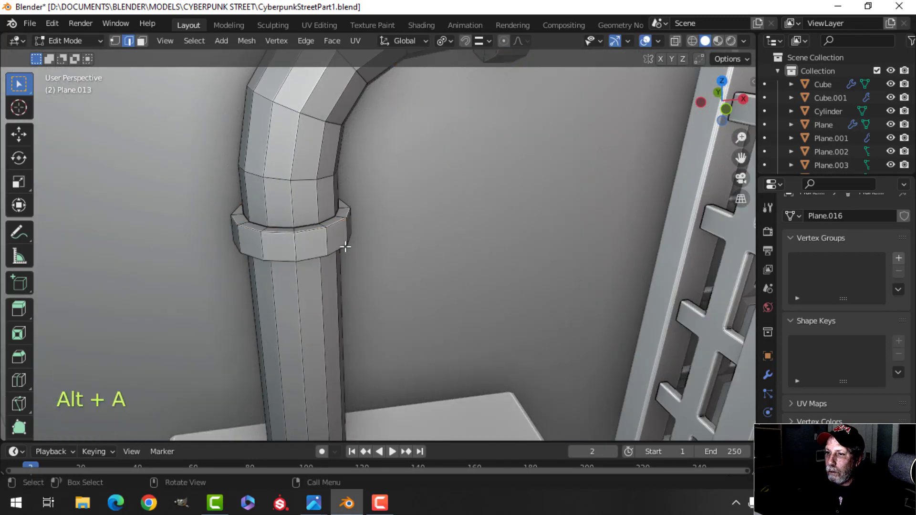
# Select the outer rim loops of both collars and give them a small one-segment bevel.
pyautogui.moveTo(347, 247); pyautogui.dragTo(382, 279, button='middle')
pyautogui.keyDown('alt'); pyautogui.keyDown('shift'); pyautogui.click(346, 281); pyautogui.keyUp('shift'); pyautogui.keyUp('alt')
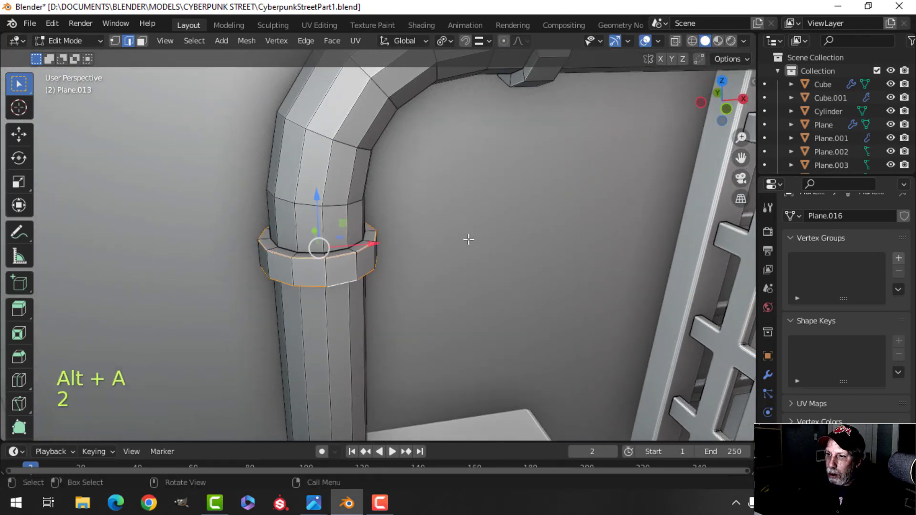
pyautogui.moveTo(467, 239); pyautogui.dragTo(470, 210, button='middle')
pyautogui.keyDown('shift'); pyautogui.moveTo(470, 209); pyautogui.dragTo(399, 337, button='middle'); pyautogui.keyUp('shift')
pyautogui.scroll(3, 399, 337)
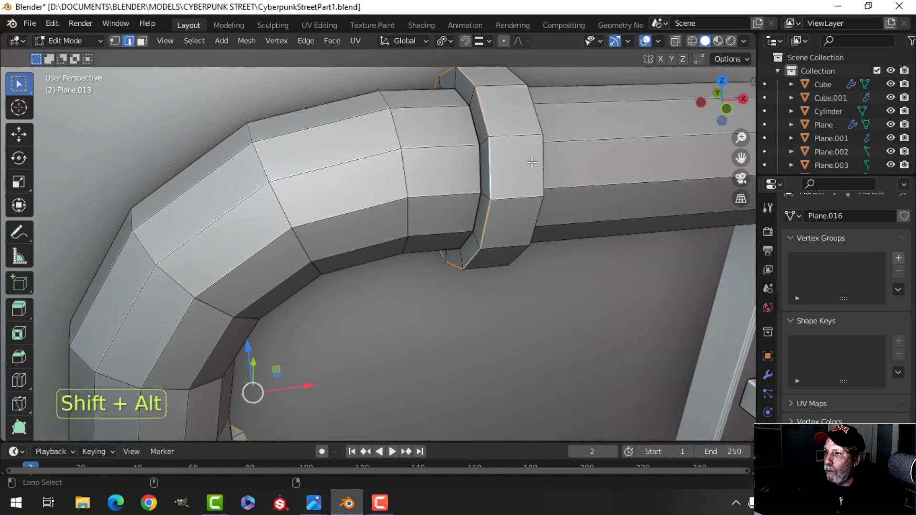
pyautogui.keyDown('alt'); pyautogui.keyDown('shift'); pyautogui.click(532, 163); pyautogui.keyUp('shift'); pyautogui.keyUp('alt')
pyautogui.moveTo(532, 163); pyautogui.dragTo(438, 91, button='middle')
pyautogui.hotkey('ctrl', 'b')
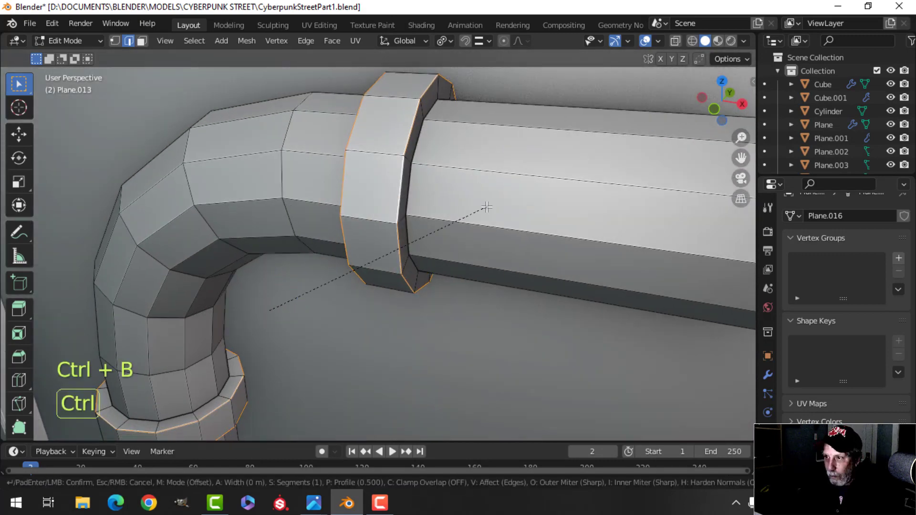
pyautogui.click(540, 205)
pyautogui.hotkey('alt', 'a')
pyautogui.scroll(-3, 482, 260)
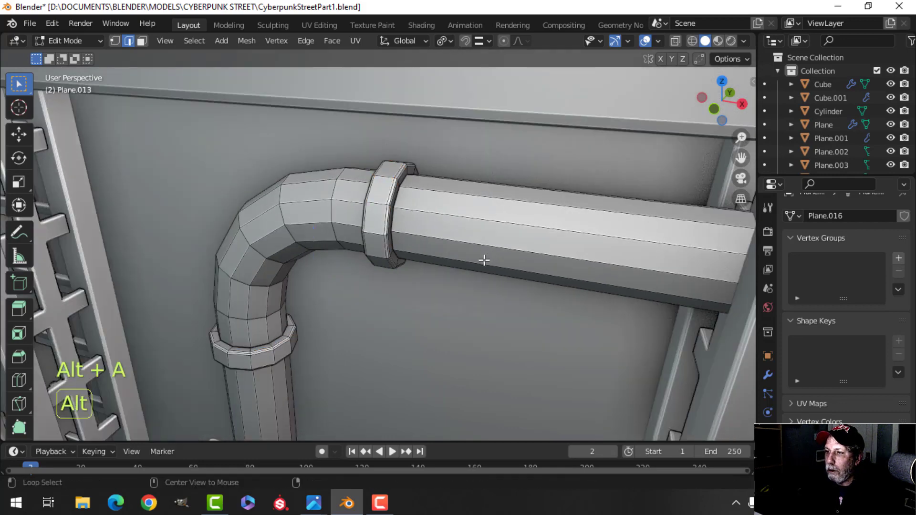
# Add supporting loop cuts tight against the outer side of both collars, on the horizontal run and the vertical run.
pyautogui.hotkey('ctrl', 'r')
pyautogui.click(521, 250)
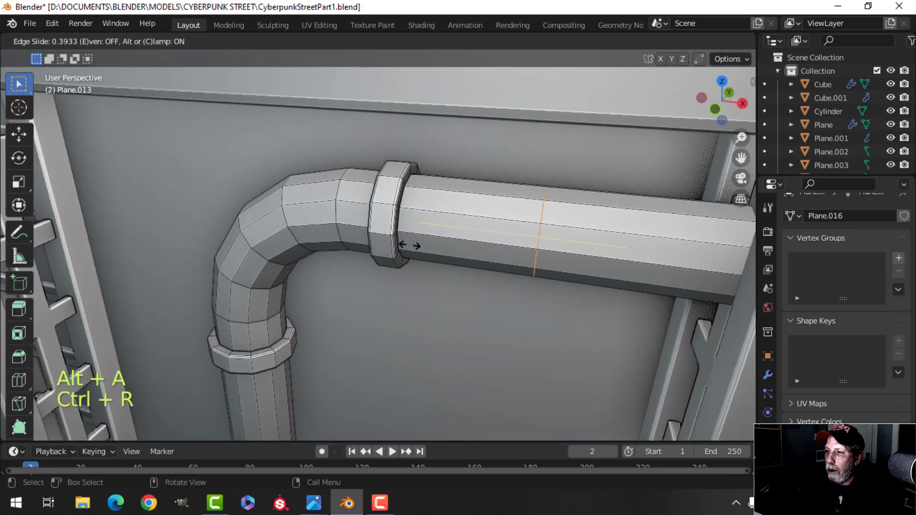
pyautogui.click(243, 224)
pyautogui.keyDown('shift'); pyautogui.moveTo(410, 214); pyautogui.dragTo(443, 141, button='middle'); pyautogui.keyUp('shift')
pyautogui.hotkey('ctrl', 'r')
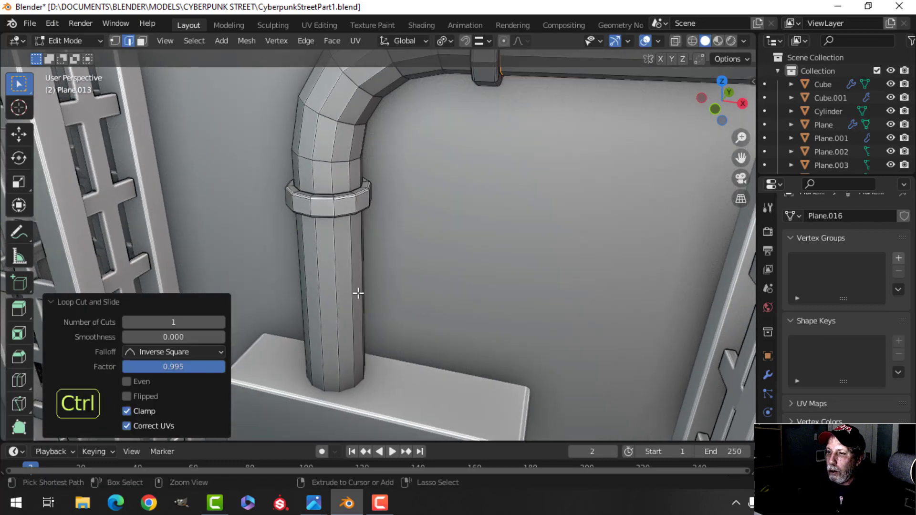
pyautogui.click(357, 287)
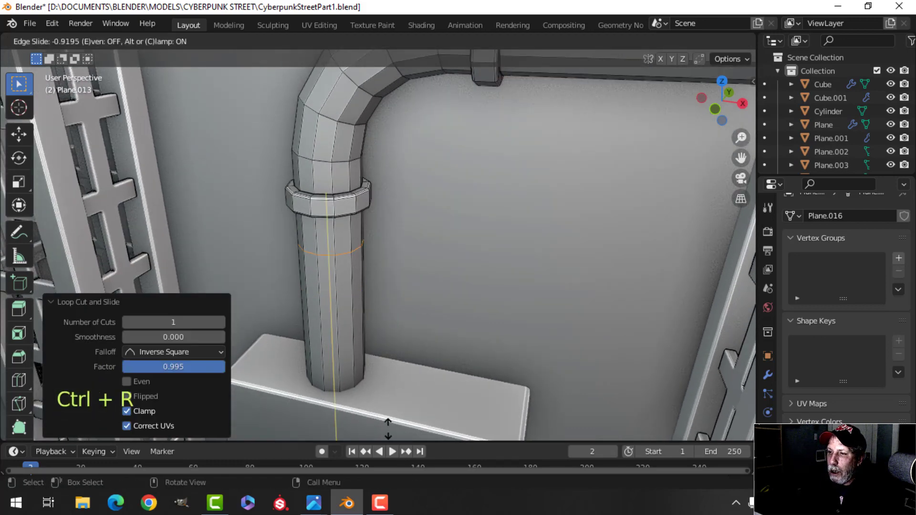
pyautogui.click(391, 409)
# Return to object mode and apply smooth shading to the bent pipe.
pyautogui.press('Tab')
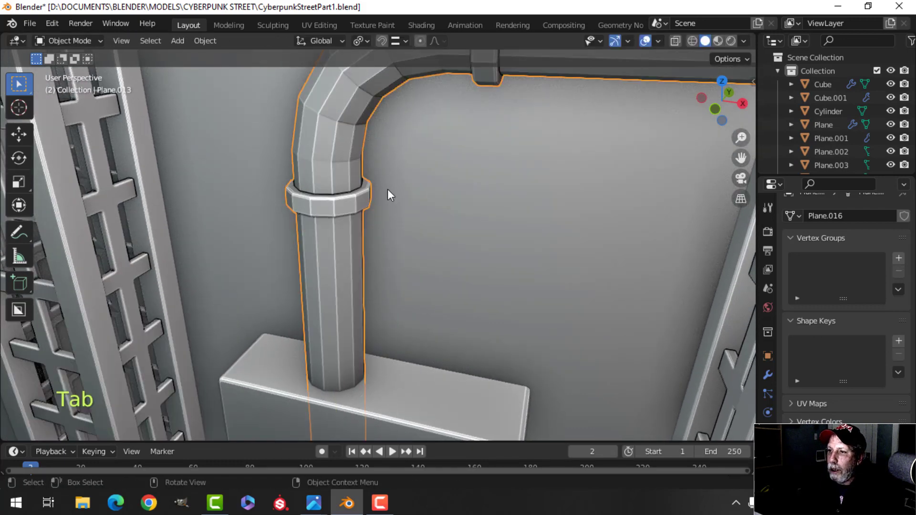
pyautogui.rightClick(343, 108)
pyautogui.moveTo(342, 107)
pyautogui.click(385, 122)
pyautogui.scroll(-4, 386, 122)
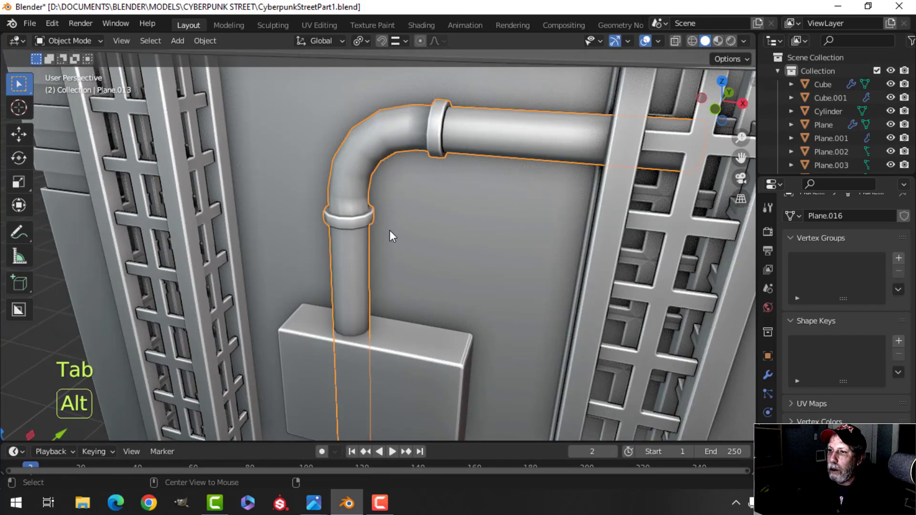
# Add a loop cut on the elbow side of each collar, slid close to the collar, and leave edit mode.
pyautogui.hotkey('alt', 'a')
pyautogui.click(365, 174)
pyautogui.press('Tab')
pyautogui.hotkey('ctrl', 'r')
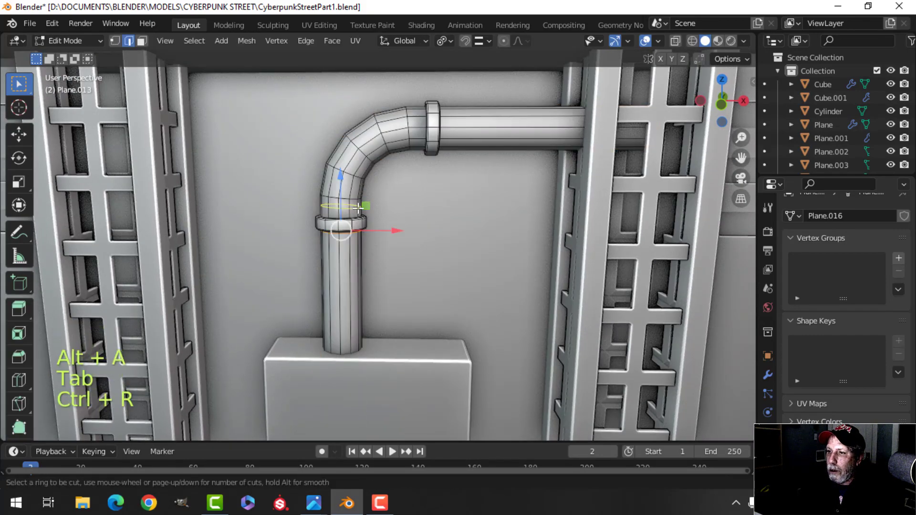
pyautogui.click(362, 191)
pyautogui.click(441, 124)
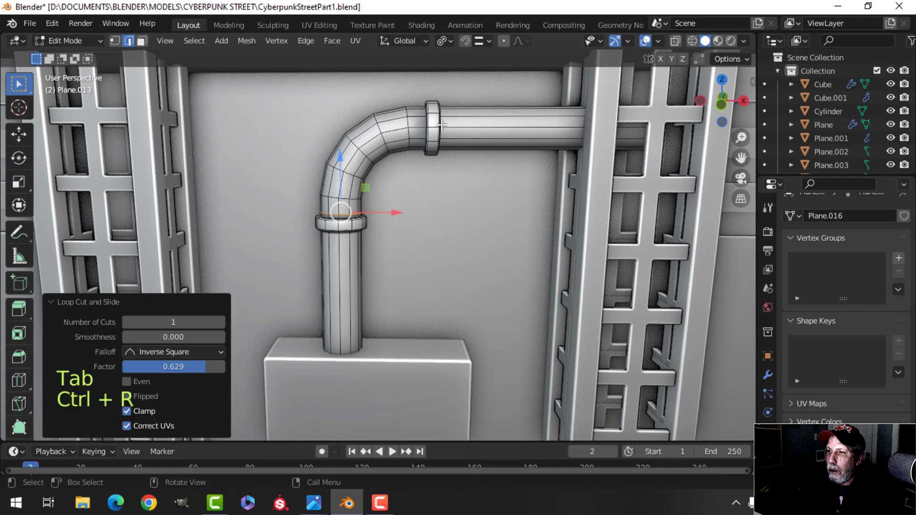
pyautogui.hotkey('ctrl', 'r')
pyautogui.click(422, 144)
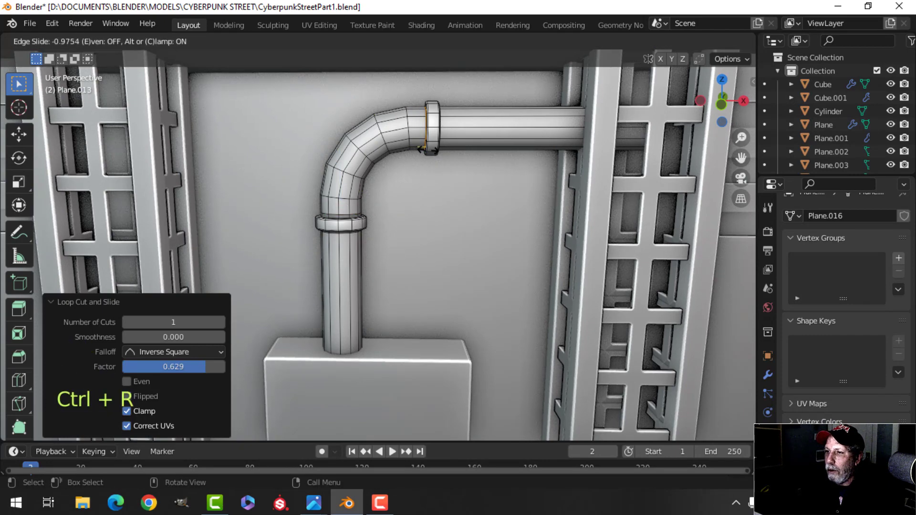
pyautogui.click(430, 225)
pyautogui.press('Tab')
# Examine the smooth-shaded pipe and the wall-mounted box in the context of the storefront.
pyautogui.scroll(-5, 430, 225)
pyautogui.hotkey('alt', 'a')
pyautogui.scroll(2, 387, 225)
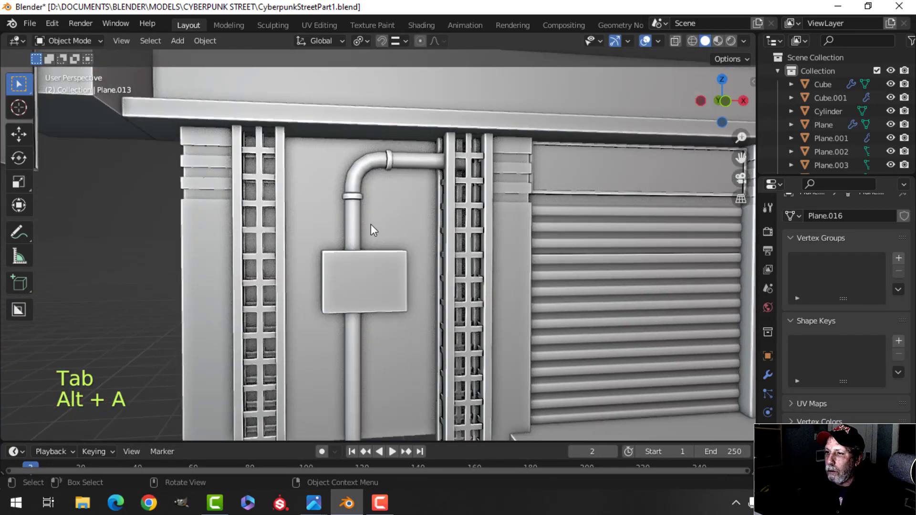
pyautogui.scroll(1, 371, 224)
pyautogui.keyDown('shift'); pyautogui.moveTo(374, 243); pyautogui.dragTo(371, 220, button='middle'); pyautogui.keyUp('shift')
pyautogui.click(366, 268)
pyautogui.scroll(-3, 410, 255)
pyautogui.hotkey('alt', 'a')
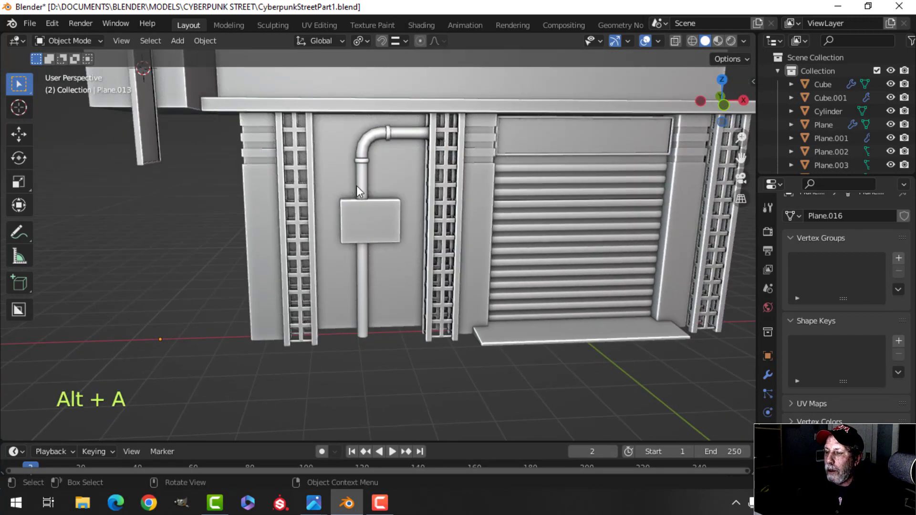
# In front view, shift the pipe's whole mesh slightly toward negative X and raise it about 0.13 m.
pyautogui.press('KP_1')
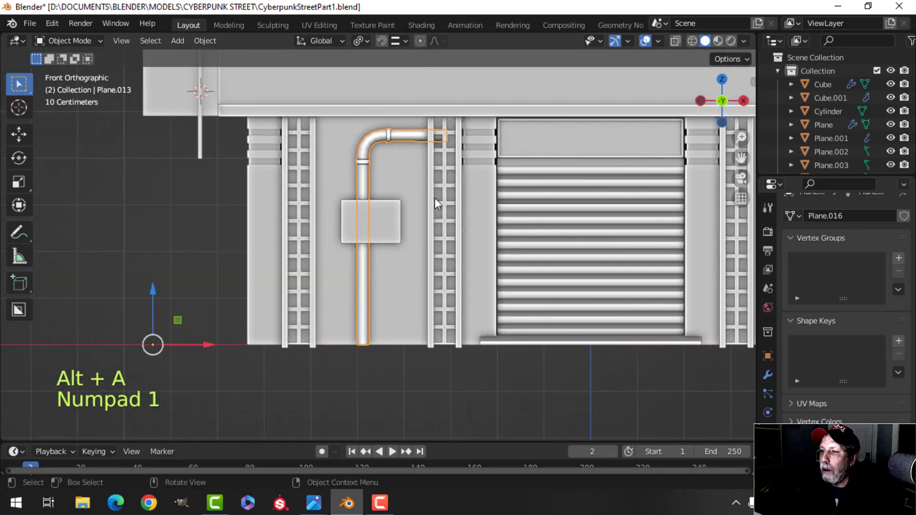
pyautogui.press('Tab')
pyautogui.press('a')
pyautogui.moveTo(431, 150); pyautogui.dragTo(405, 129)
pyautogui.moveTo(367, 105); pyautogui.dragTo(367, 98)
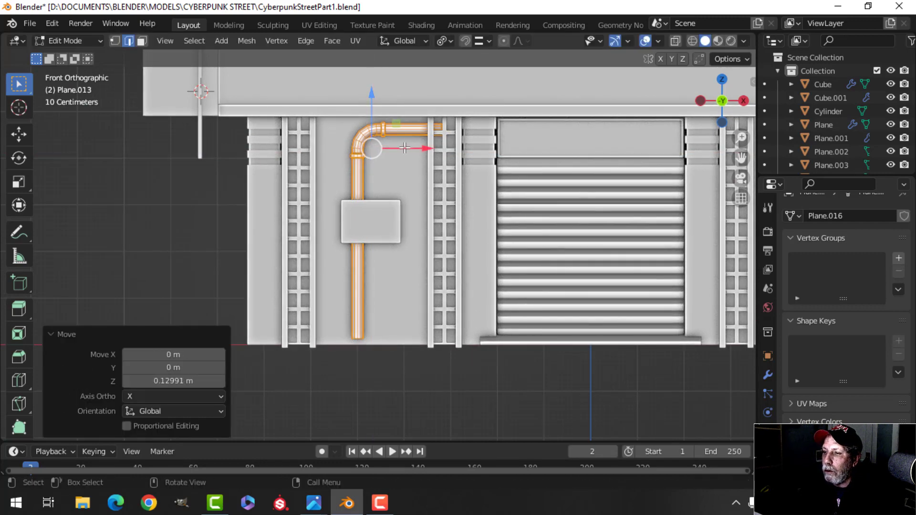
pyautogui.hotkey('alt', 'a')
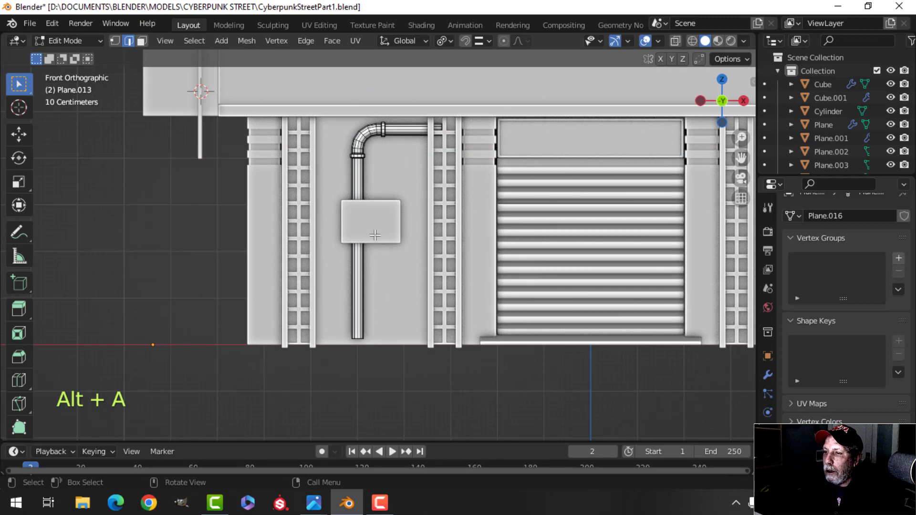
# Duplicate the whole pipe inside the same mesh and offset the copy about 0.39 m in X and -0.38 m in Z.
pyautogui.press('a')
pyautogui.keyDown('shift'); pyautogui.moveTo(444, 199); pyautogui.dragTo(450, 217, button='middle'); pyautogui.keyUp('shift')
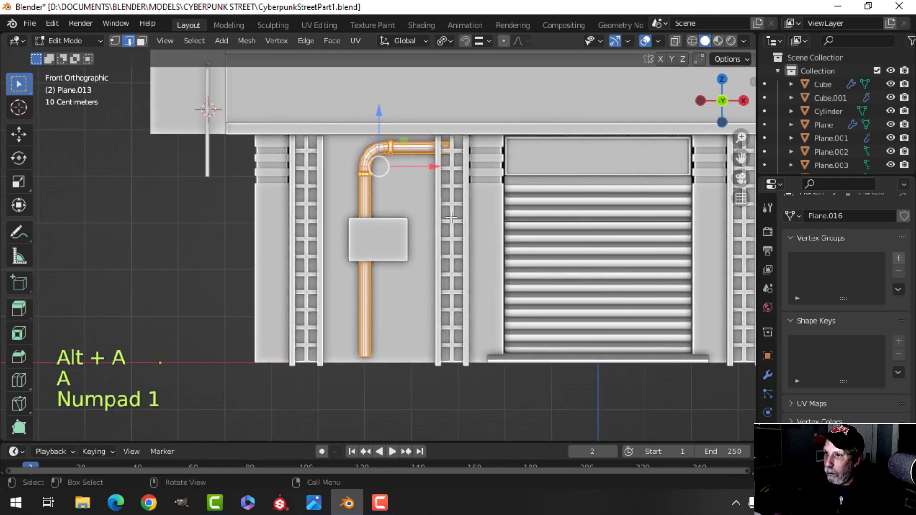
pyautogui.hotkey('shift', 'd')
pyautogui.press('g')
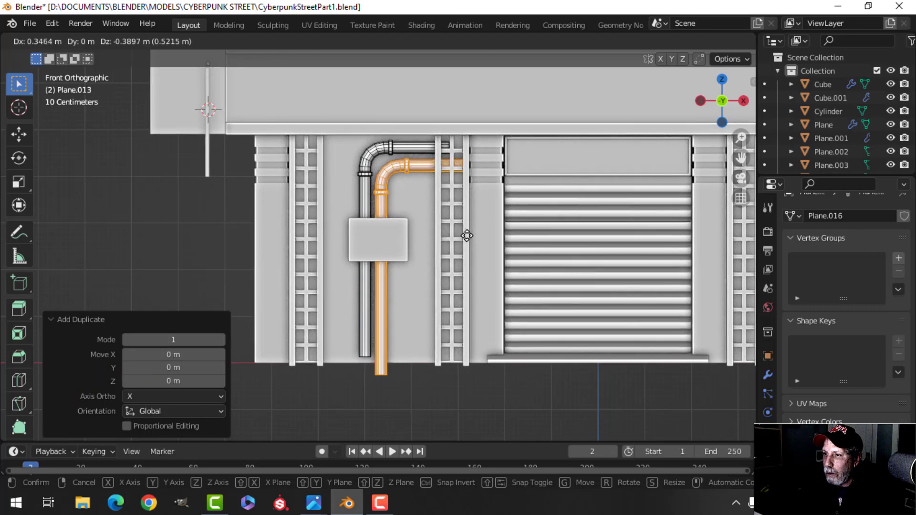
pyautogui.click(468, 235)
pyautogui.scroll(4, 463, 231)
pyautogui.keyDown('shift'); pyautogui.moveTo(441, 218); pyautogui.dragTo(422, 270, button='middle'); pyautogui.keyUp('shift')
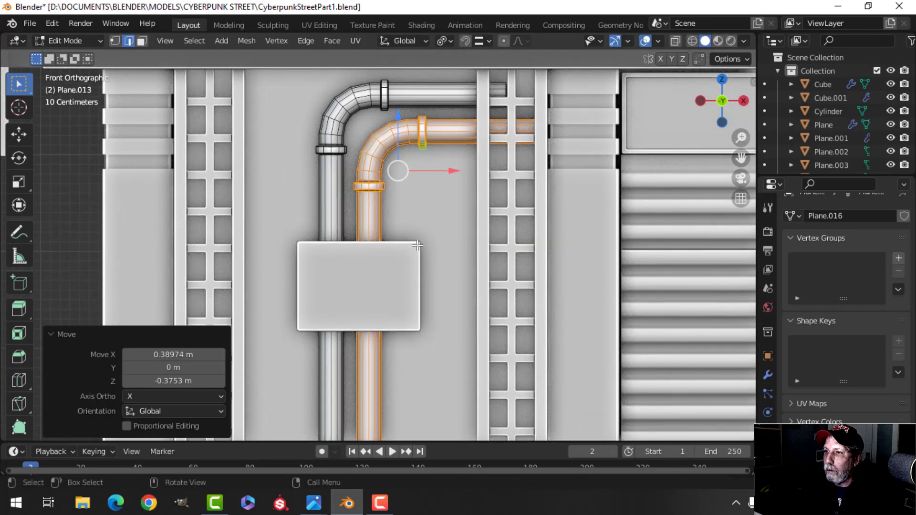
# Duplicate the second pipe in front view and offset the copy about 0.33 m in X and -0.33 m in Z.
pyautogui.moveTo(408, 231); pyautogui.dragTo(424, 217, button='middle')
pyautogui.press('KP_1')
pyautogui.hotkey('shift', 'd')
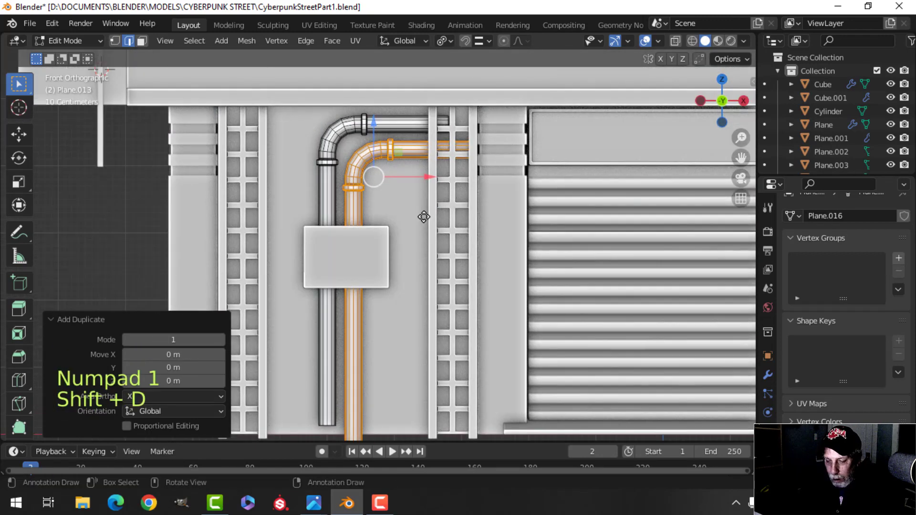
pyautogui.press('g')
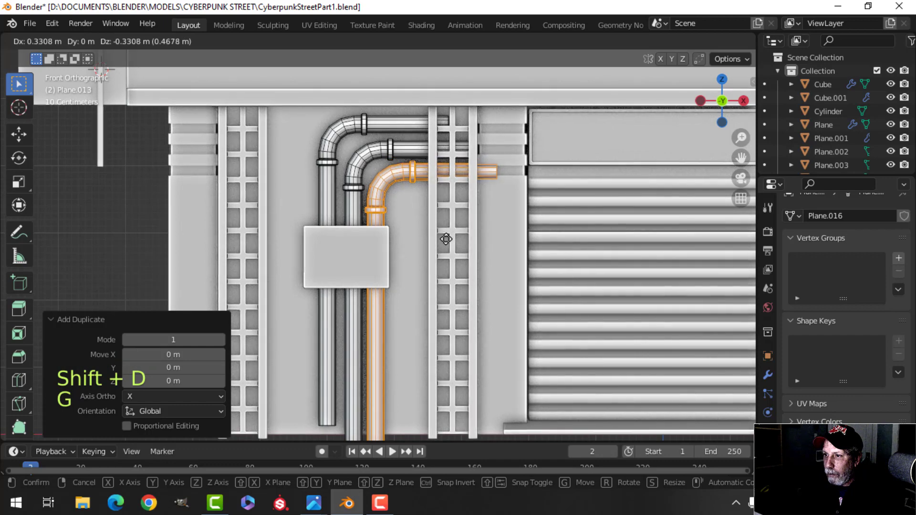
pyautogui.click(445, 238)
# Scale the third pipe to 0.654 and move it about -0.12 m in X and 0.12 m in Z, nested inside the second.
pyautogui.press('s')
pyautogui.click(460, 224)
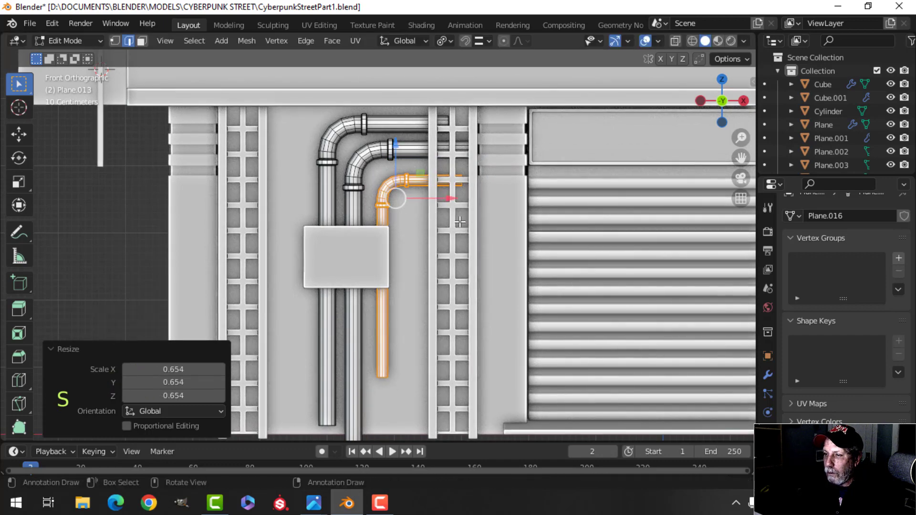
pyautogui.press('g')
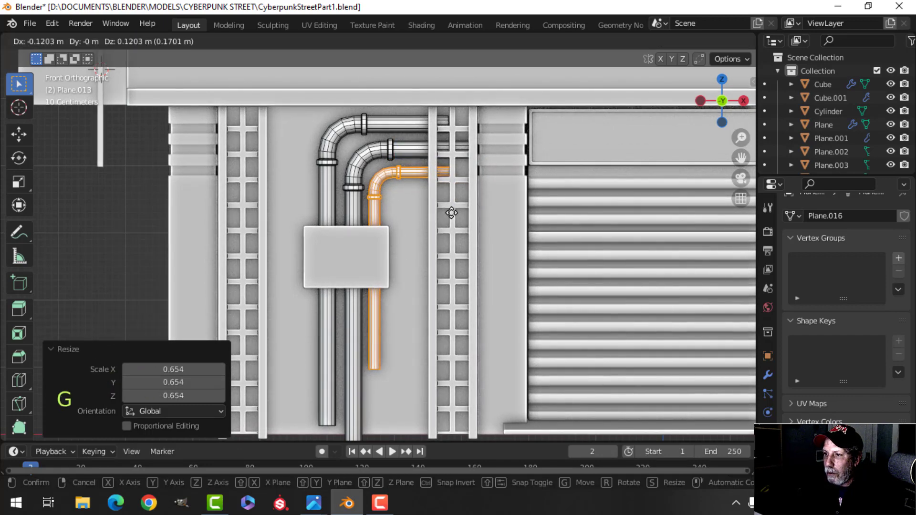
pyautogui.click(451, 213)
# Select the whole middle pipe, scale it to 0.929 and move it about -0.087 m in X and 0.074 m in Z.
pyautogui.moveTo(429, 215); pyautogui.dragTo(373, 186, button='middle')
pyautogui.hotkey('alt', 'a')
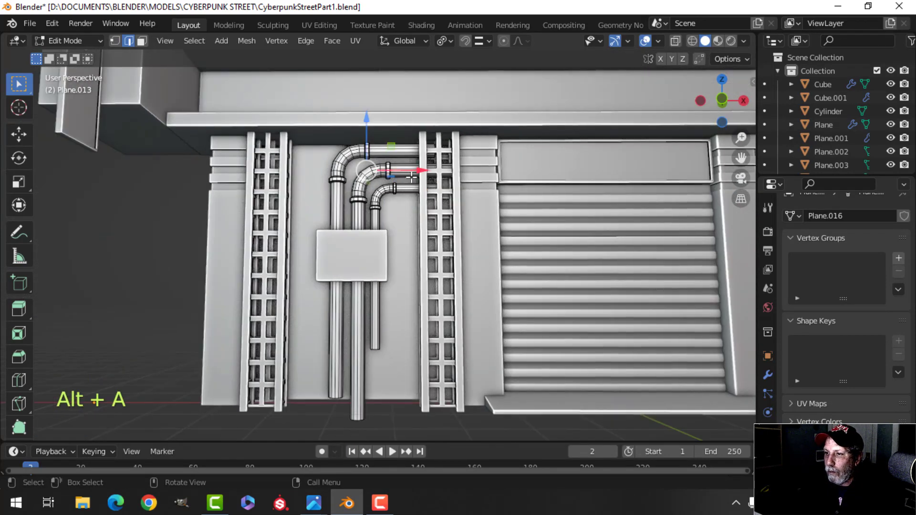
pyautogui.hotkey('ctrl', 'l')
pyautogui.press('s')
pyautogui.click(453, 180)
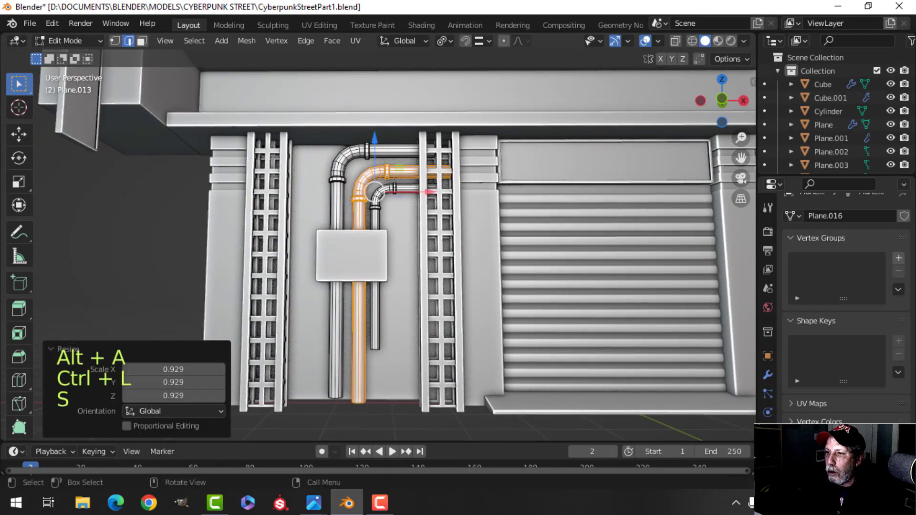
pyautogui.press('g')
pyautogui.click(463, 176)
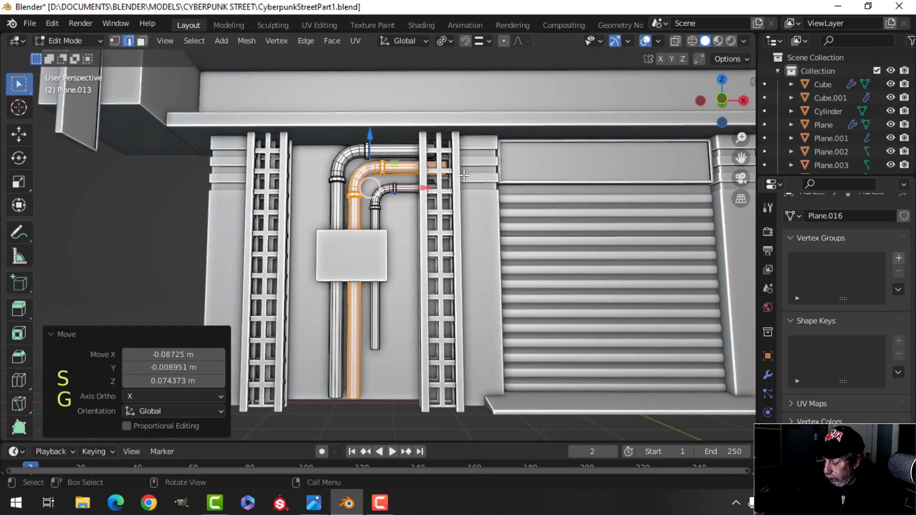
# In front view, nudge the middle pipe about 0.025 m in X and -0.008 m in Z to even the spacing.
pyautogui.press('KP_1')
pyautogui.scroll(2, 531, 167)
pyautogui.press('g')
pyautogui.click(534, 166)
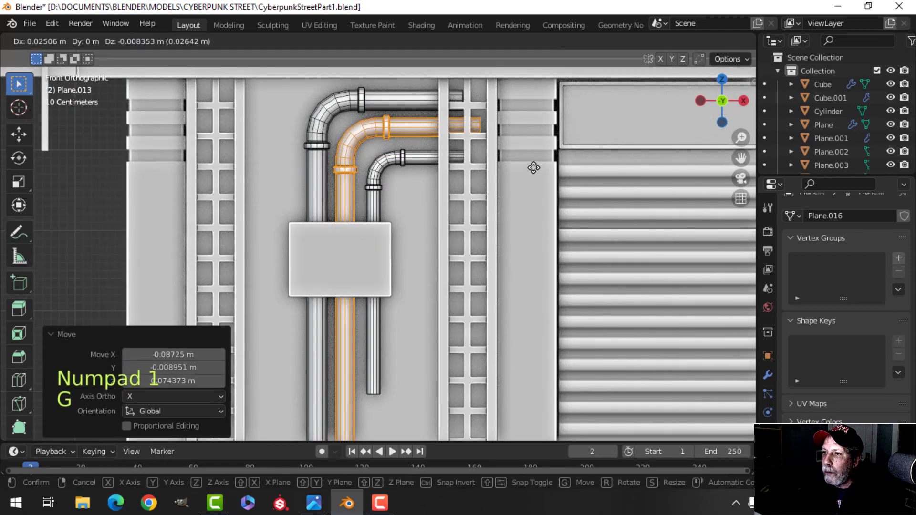
pyautogui.scroll(-2, 437, 215)
pyautogui.hotkey('alt', 'a')
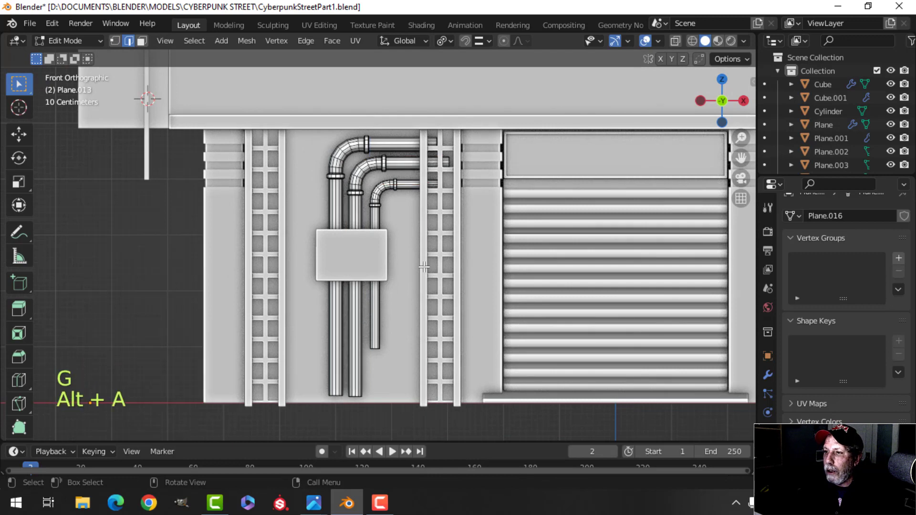
# Select the whole thin pipe and move it about -0.05 m in X and 0.07 m in Z, closer to the middle pipe.
pyautogui.click(374, 208)
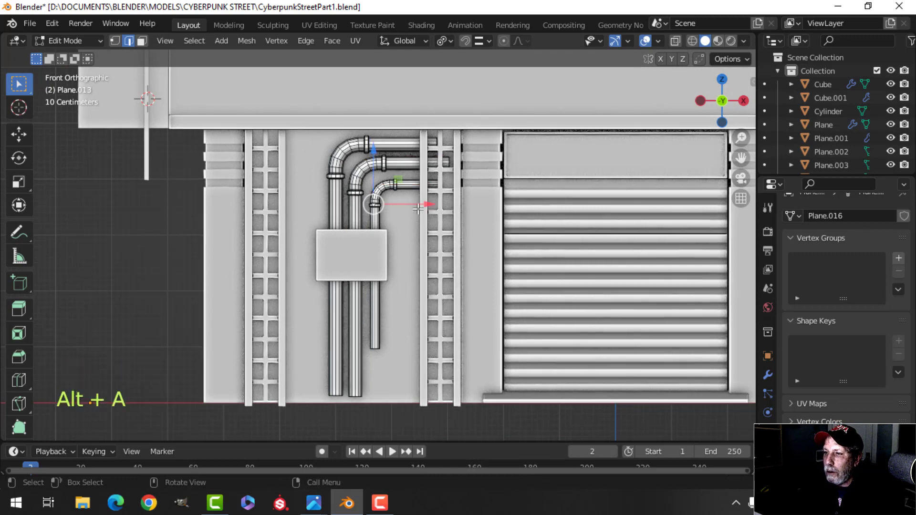
pyautogui.hotkey('ctrl', 'l')
pyautogui.press('g')
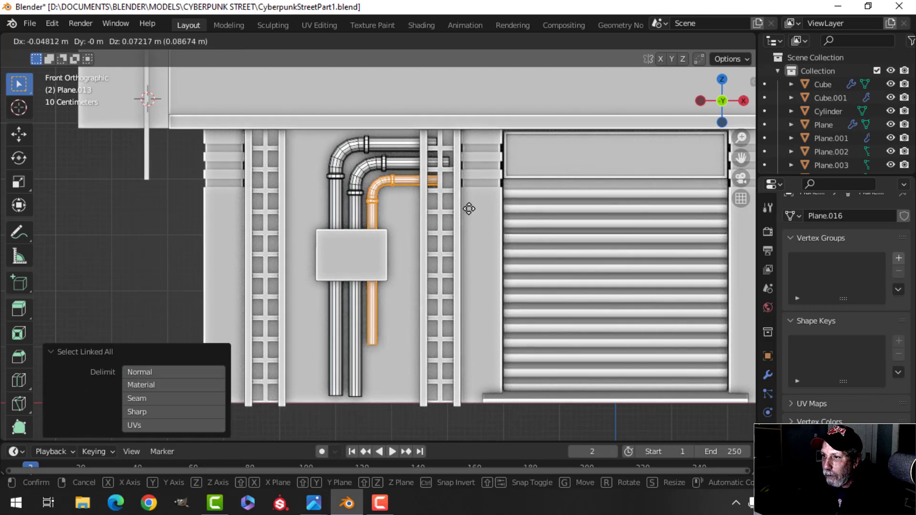
pyautogui.click(469, 208)
# Select all three pipes and nudge them together slightly along the X axis.
pyautogui.press('a')
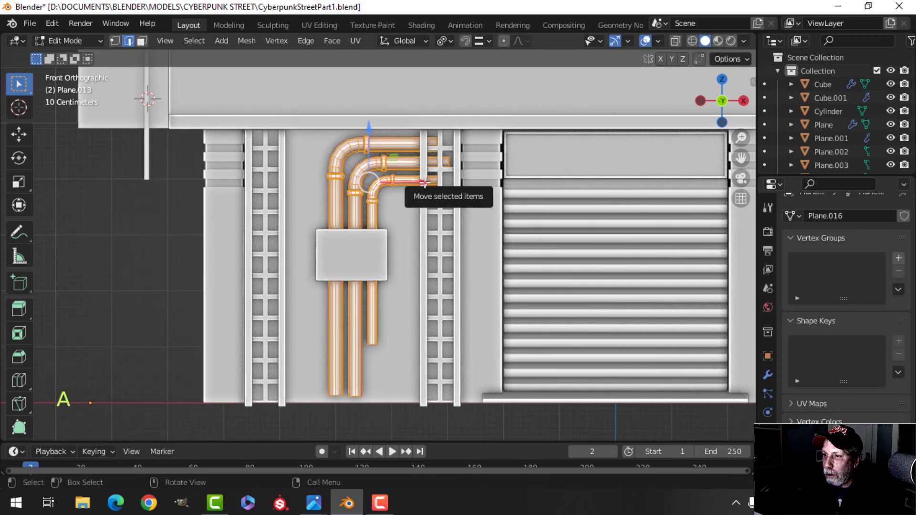
pyautogui.moveTo(424, 182); pyautogui.dragTo(425, 181)
pyautogui.hotkey('alt', 'a')
# Select the bottom end loops of all three vertical pipes in wireframe display.
pyautogui.keyDown('shift'); pyautogui.moveTo(457, 270); pyautogui.dragTo(459, 169, button='middle'); pyautogui.keyUp('shift')
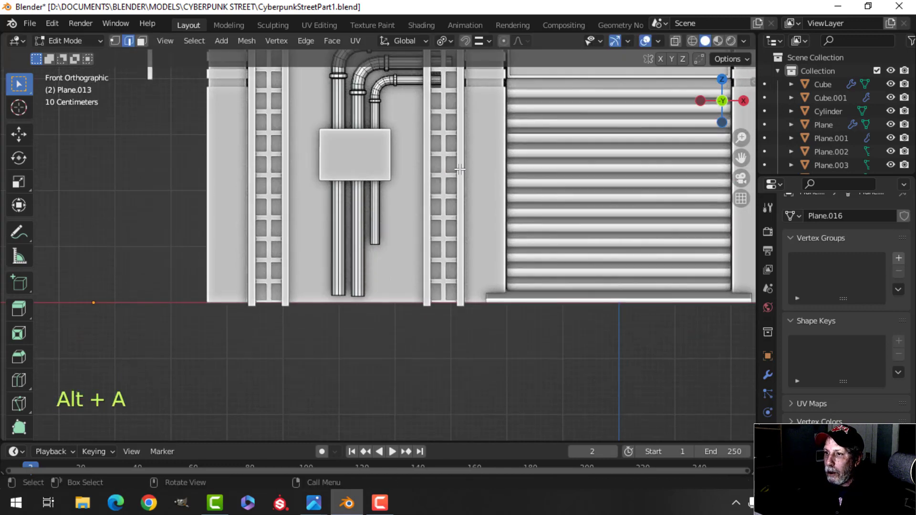
pyautogui.press('z')
pyautogui.click(376, 168)
pyautogui.press('b')
pyautogui.moveTo(282, 217); pyautogui.dragTo(420, 317)
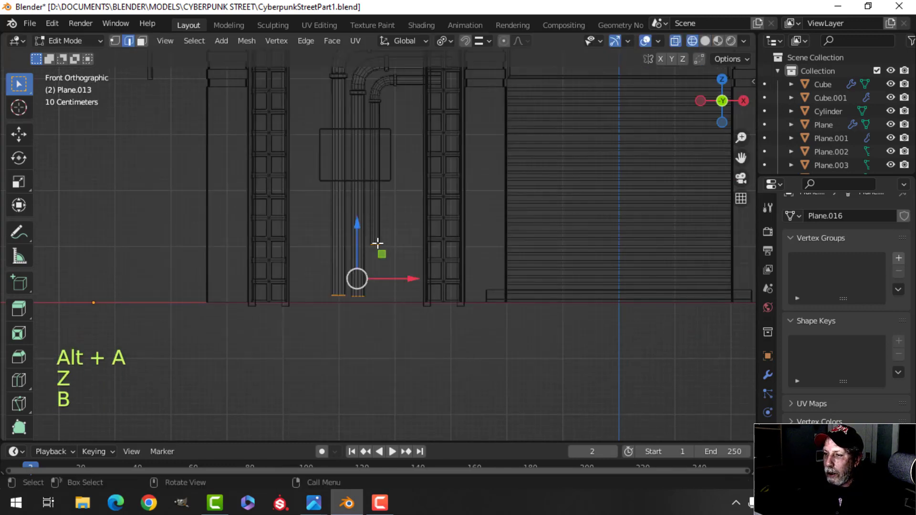
# Try to level the three selected pipe bottoms with a Z scale of 0.
pyautogui.press('s')
pyautogui.press('z')
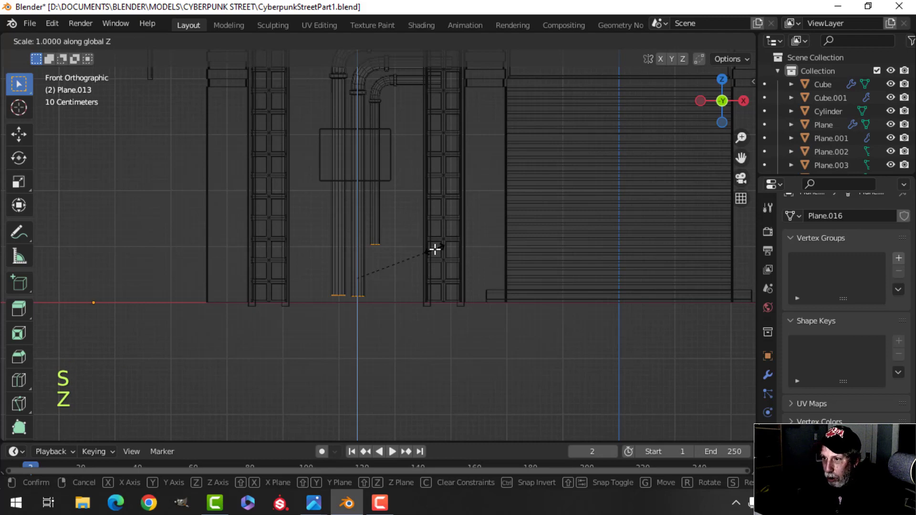
pyautogui.press('0')
pyautogui.press('Return')
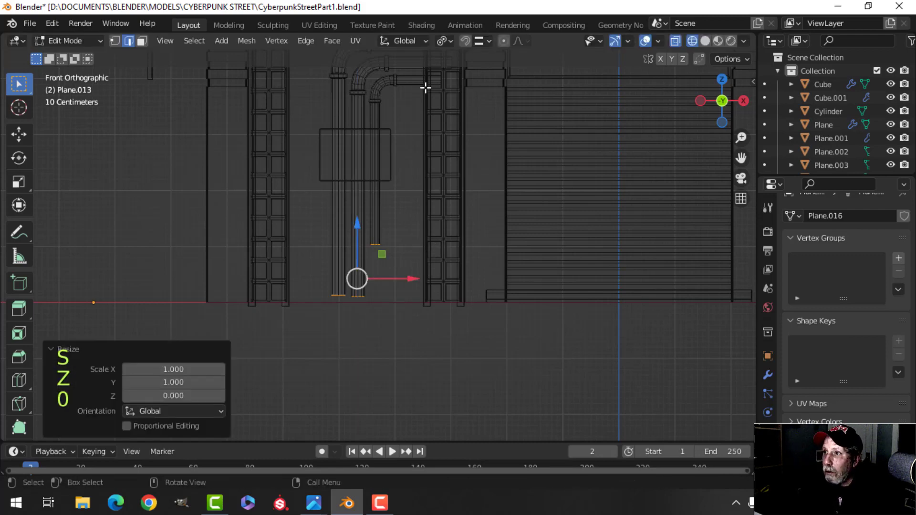
# Change the transform pivot to one shared by the whole selection and level the pipe bottoms with a Z scale of 0.
pyautogui.click(443, 41)
pyautogui.click(467, 101)
pyautogui.press('s')
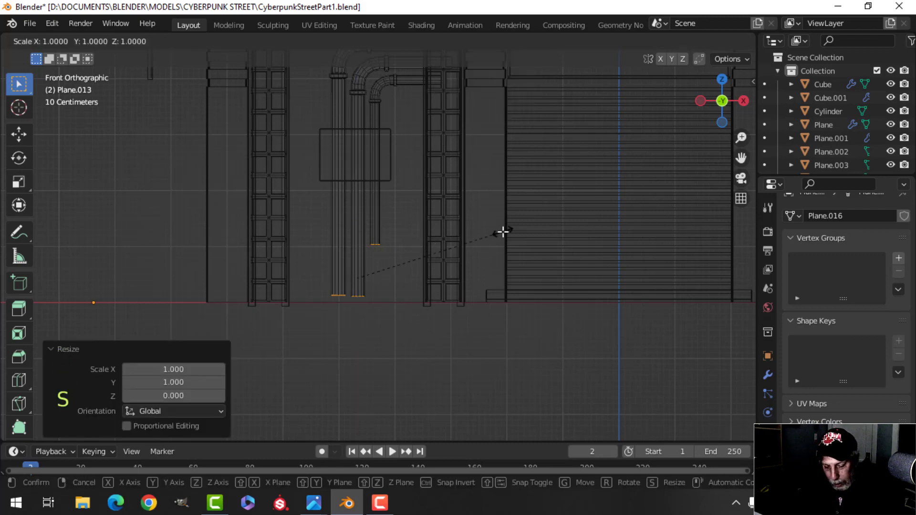
pyautogui.press('0')
pyautogui.press('Return')
# Lower the leveled pipe bottoms about 0.43 m to the ground line, deselect them and restore solid shading.
pyautogui.keyDown('ctrl'); pyautogui.moveTo(360, 238); pyautogui.dragTo(360, 262); pyautogui.keyUp('ctrl')
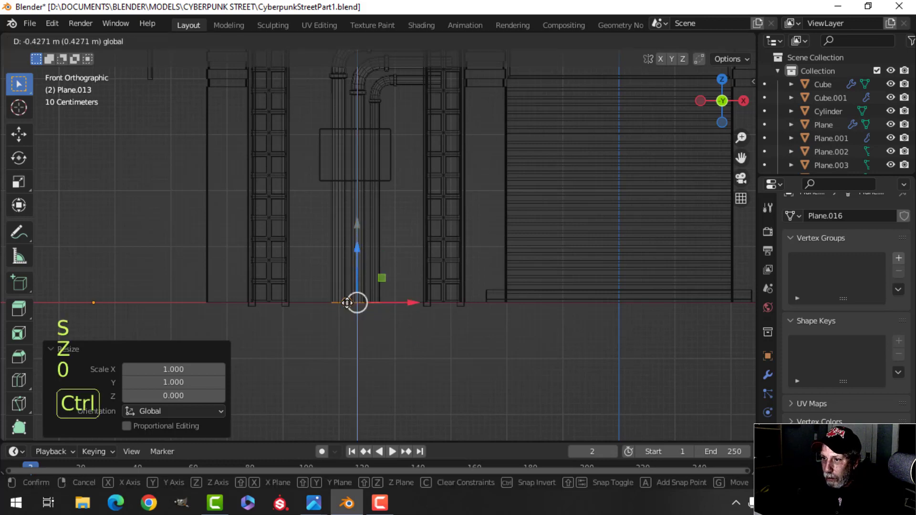
pyautogui.hotkey('alt', 'a')
pyautogui.press('z')
pyautogui.click(506, 294)
# Select the open horizontal end loops of all three bent pipes in wireframe display and align them with an X scale of 0.
pyautogui.keyDown('shift'); pyautogui.moveTo(473, 258); pyautogui.dragTo(447, 346, button='middle'); pyautogui.keyUp('shift')
pyautogui.scroll(2, 433, 252)
pyautogui.keyDown('shift'); pyautogui.moveTo(433, 172); pyautogui.dragTo(420, 257, button='middle'); pyautogui.keyUp('shift')
pyautogui.press('z')
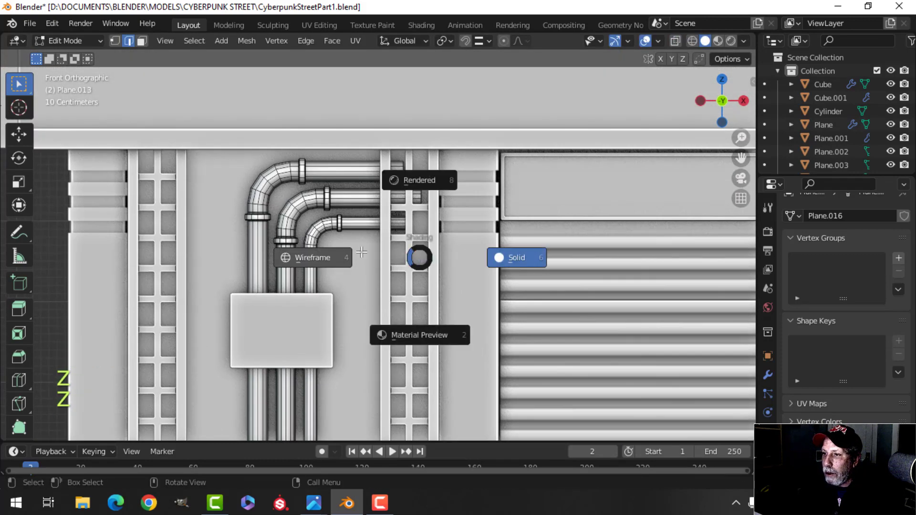
pyautogui.click(382, 257)
pyautogui.press('b')
pyautogui.moveTo(387, 144)
pyautogui.mouseDown()
pyautogui.moveTo(437, 243)
pyautogui.moveTo(464, 263)
pyautogui.mouseUp()
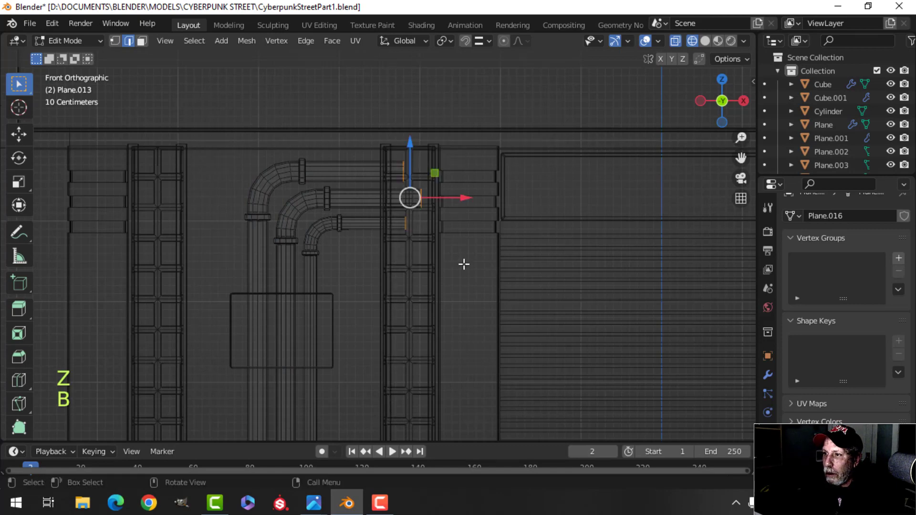
pyautogui.press('s')
pyautogui.press('0')
pyautogui.click(455, 239)
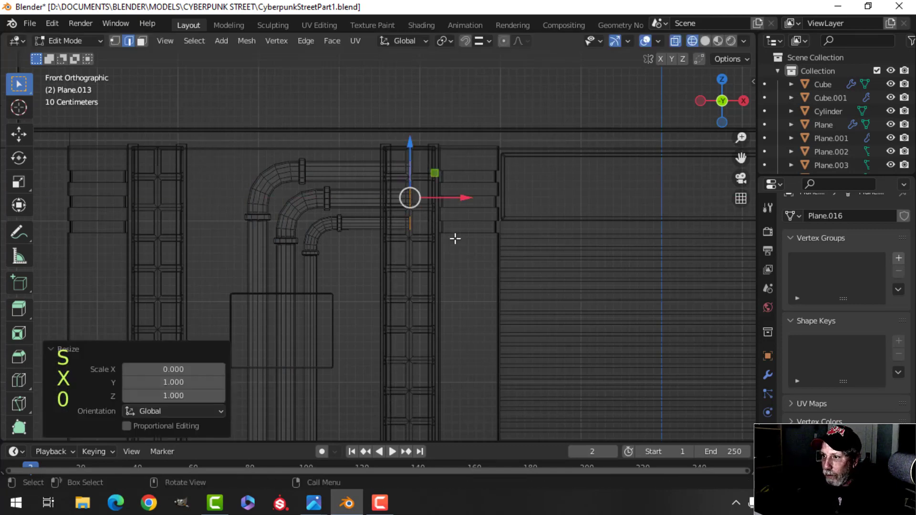
# Move the aligned pipe ends about 0.24 m along -X behind the lattice column, then restore solid shading and leave Edit Mode with nothing selected.
pyautogui.moveTo(462, 197); pyautogui.dragTo(446, 196)
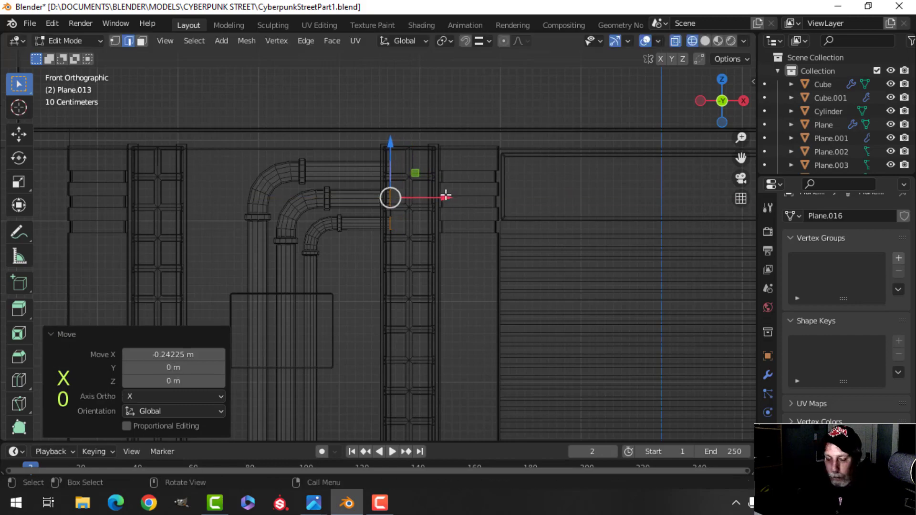
pyautogui.press('z')
pyautogui.click(565, 195)
pyautogui.press('Tab')
pyautogui.scroll(-2, 457, 227)
pyautogui.hotkey('alt', 'a')
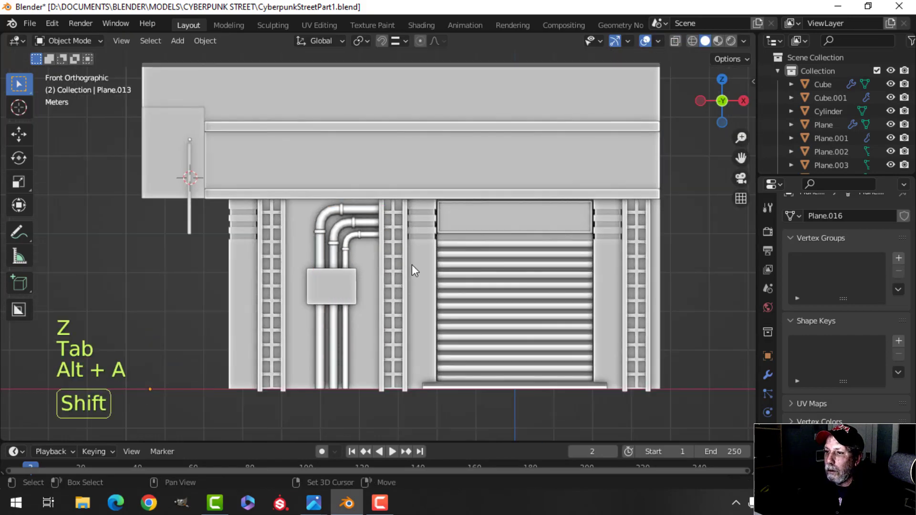
# Examine the three bent pipes, the wall box and the lattice columns from several angles.
pyautogui.keyDown('shift'); pyautogui.moveTo(411, 264); pyautogui.dragTo(401, 233, button='middle'); pyautogui.keyUp('shift')
pyautogui.moveTo(401, 233); pyautogui.dragTo(463, 263, button='middle')
pyautogui.scroll(3, 462, 258)
pyautogui.keyDown('shift'); pyautogui.moveTo(377, 256); pyautogui.dragTo(449, 249, button='middle'); pyautogui.keyUp('shift')
pyautogui.scroll(2, 385, 260)
pyautogui.scroll(2, 419, 250)
pyautogui.keyDown('shift'); pyautogui.moveTo(405, 257); pyautogui.dragTo(401, 214, button='middle'); pyautogui.keyUp('shift')
pyautogui.moveTo(401, 215); pyautogui.dragTo(353, 195, button='middle')
pyautogui.scroll(-5, 355, 220)
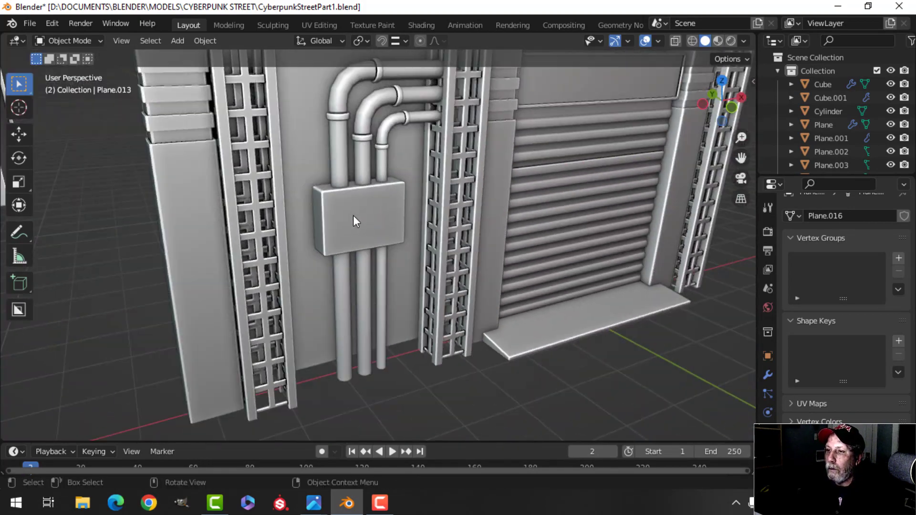
pyautogui.keyDown('shift'); pyautogui.moveTo(475, 202); pyautogui.dragTo(411, 185, button='middle'); pyautogui.keyUp('shift')
pyautogui.scroll(-3, 424, 207)
pyautogui.scroll(1, 407, 253)
pyautogui.keyDown('shift'); pyautogui.moveTo(417, 221); pyautogui.dragTo(421, 209, button='middle'); pyautogui.keyUp('shift')
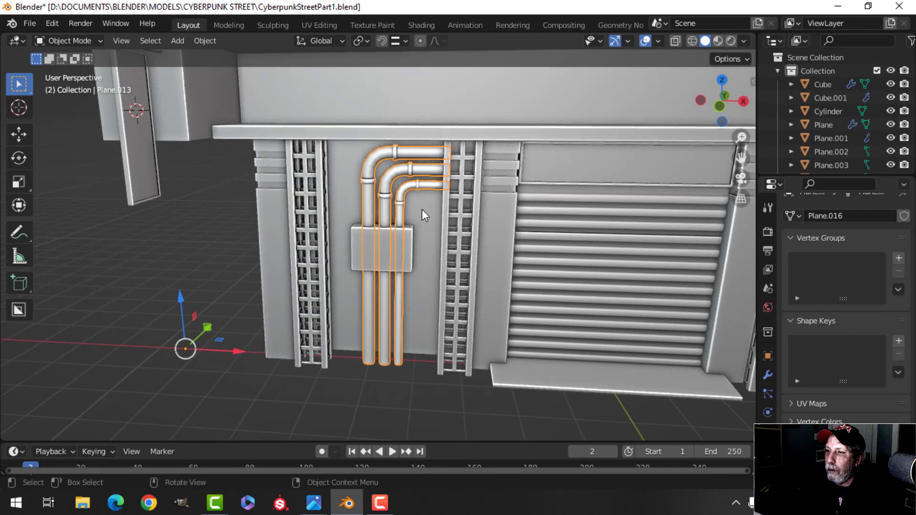
# Duplicate the entire outermost bent pipe and move the copy about 1.42 m along -Y, out in front of the wall.
pyautogui.press('Tab')
pyautogui.hotkey('ctrl', 'l')
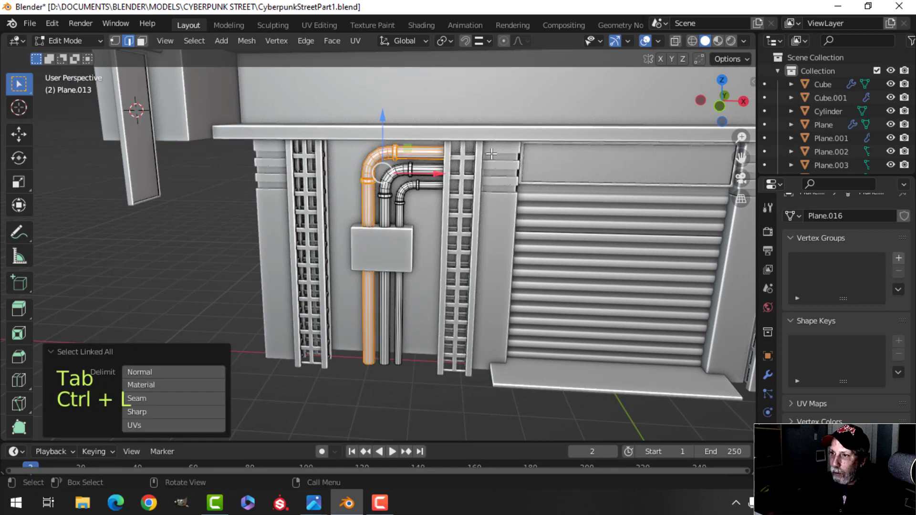
pyautogui.scroll(-4, 491, 153)
pyautogui.moveTo(486, 179); pyautogui.dragTo(461, 196, button='middle')
pyautogui.hotkey('shift', 'd')
pyautogui.rightClick(435, 187)
pyautogui.moveTo(430, 180); pyautogui.dragTo(408, 195)
# Separate the copied pipe into its own object and select it in Object Mode.
pyautogui.press('p')
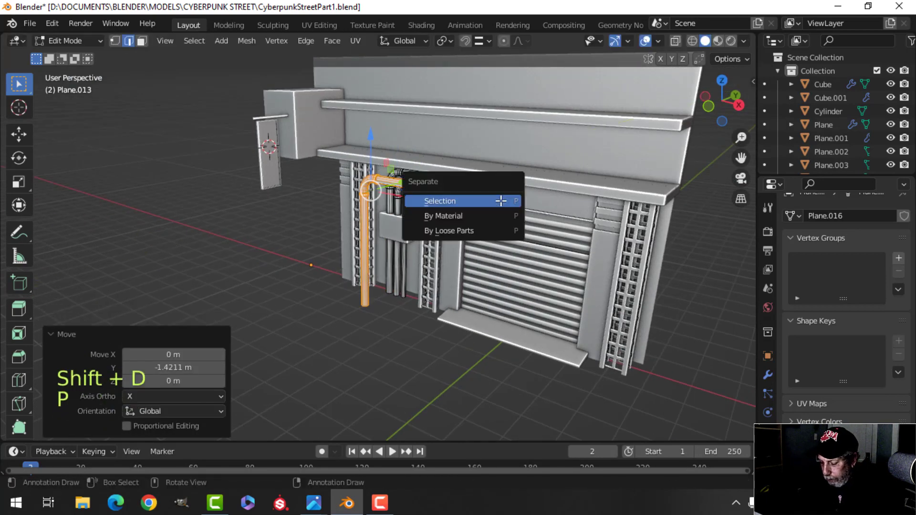
pyautogui.click(501, 200)
pyautogui.press('Tab')
pyautogui.click(369, 204)
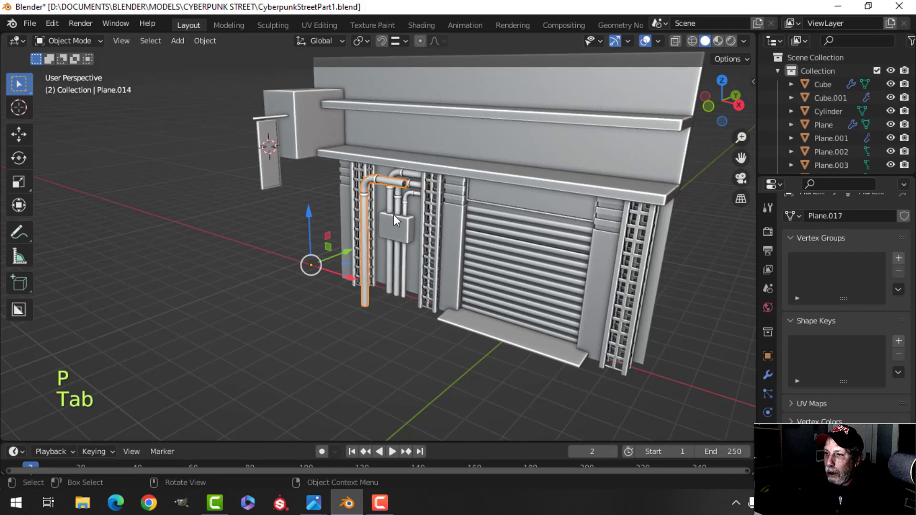
# Scale the whole separated pipe up by about 1.245 and rotate it -90° around the X axis.
pyautogui.press('Tab')
pyautogui.press('a')
pyautogui.press('s')
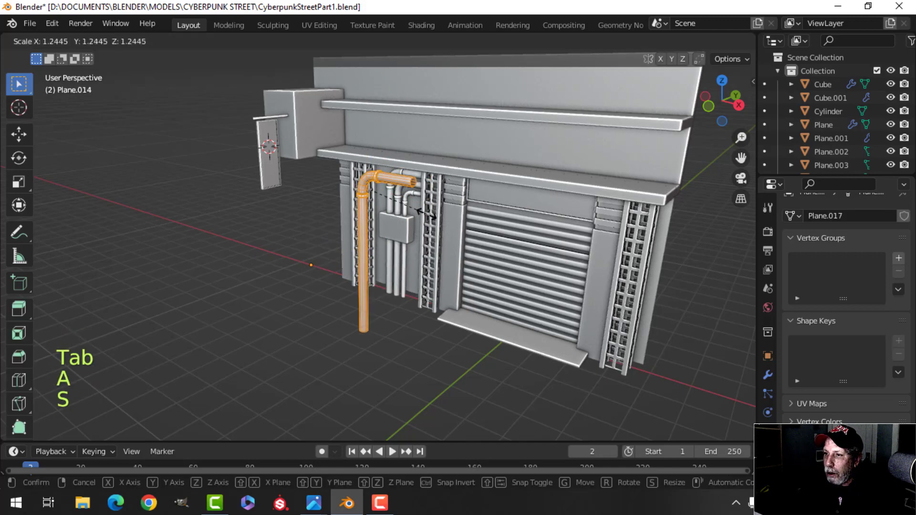
pyautogui.click(426, 216)
pyautogui.keyDown('shift'); pyautogui.moveTo(427, 216); pyautogui.dragTo(388, 229, button='middle'); pyautogui.keyUp('shift')
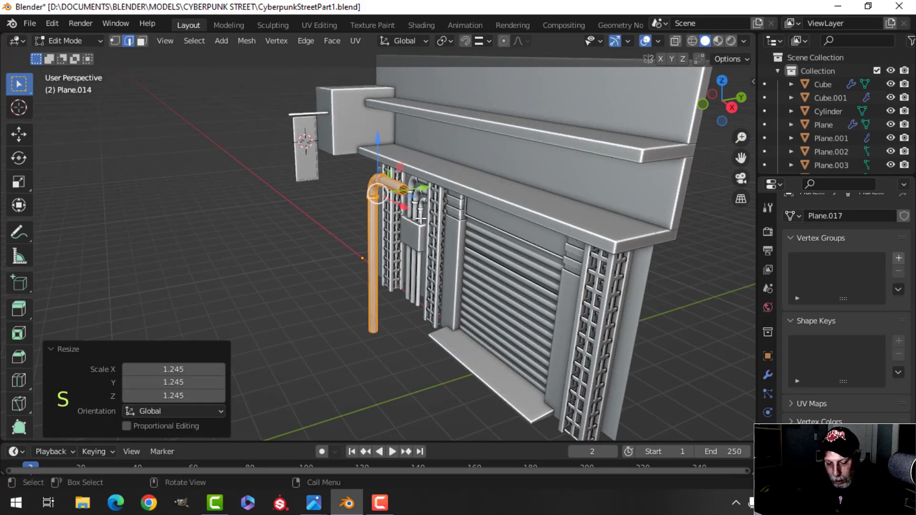
pyautogui.press('r')
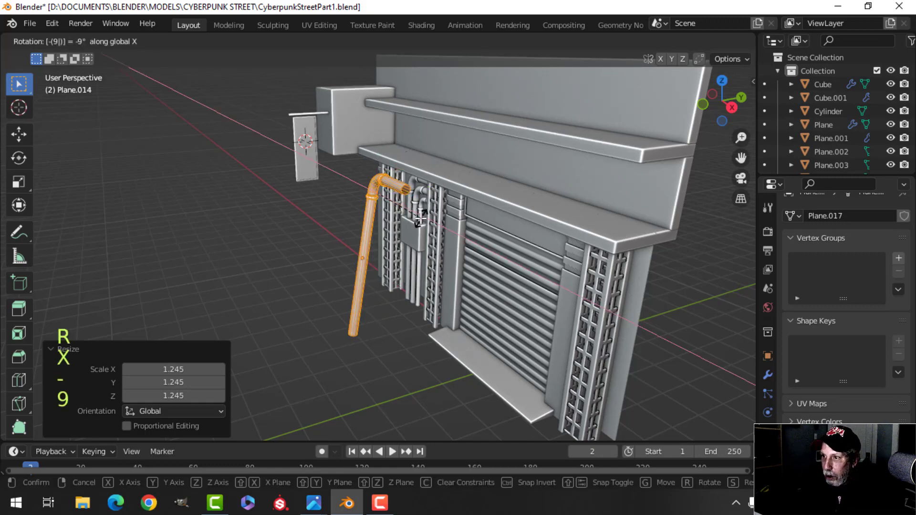
pyautogui.press('0')
pyautogui.press('Return')
# Raise the rotated pipe about 1.67 m and slide it along +X until its bend sits in front of the shutter's near edge.
pyautogui.moveTo(406, 196); pyautogui.dragTo(396, 177, button='middle')
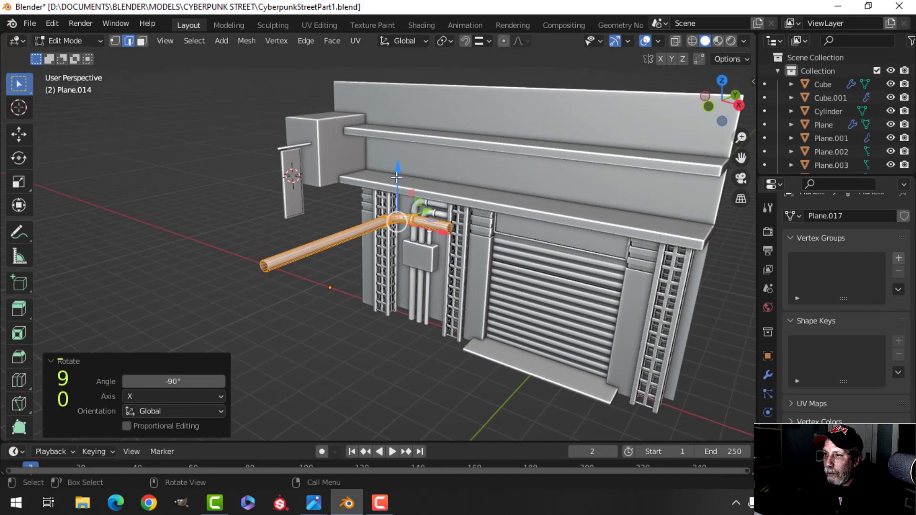
pyautogui.moveTo(396, 169); pyautogui.dragTo(406, 118)
pyautogui.moveTo(419, 125); pyautogui.dragTo(445, 148, button='middle')
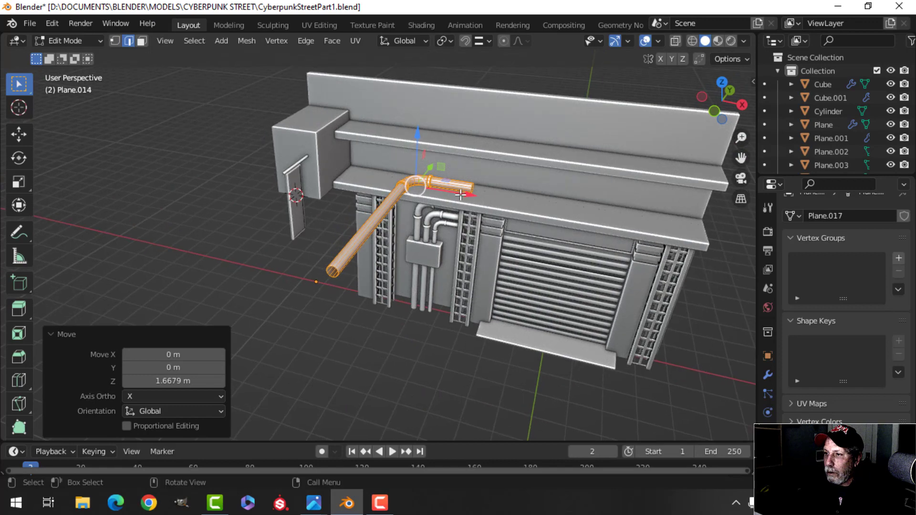
pyautogui.moveTo(465, 193); pyautogui.dragTo(478, 194)
pyautogui.moveTo(457, 213); pyautogui.dragTo(436, 199, button='middle')
pyautogui.moveTo(443, 187); pyautogui.dragTo(520, 191)
# Duplicate the large pipe, offset the copy about 2.84 m along -X and rotate it 180° around the Y axis.
pyautogui.hotkey('shift', 'd')
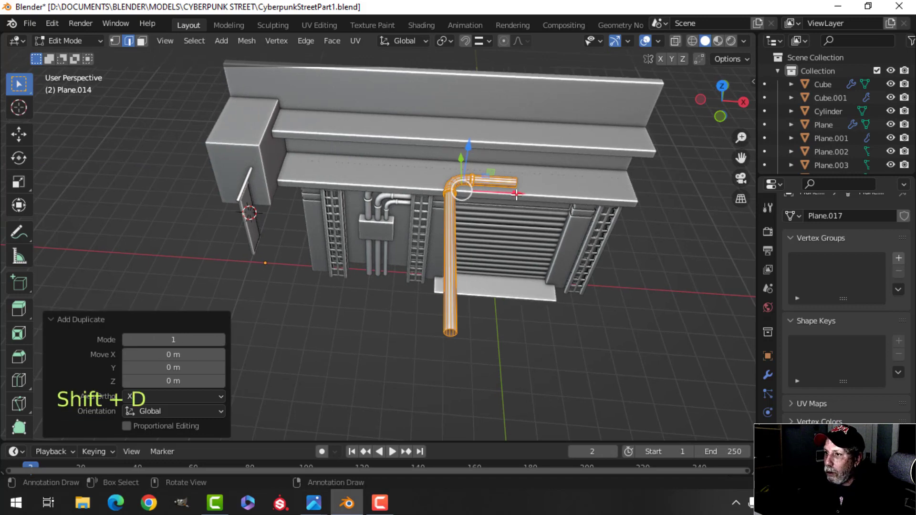
pyautogui.click(443, 202)
pyautogui.press('r')
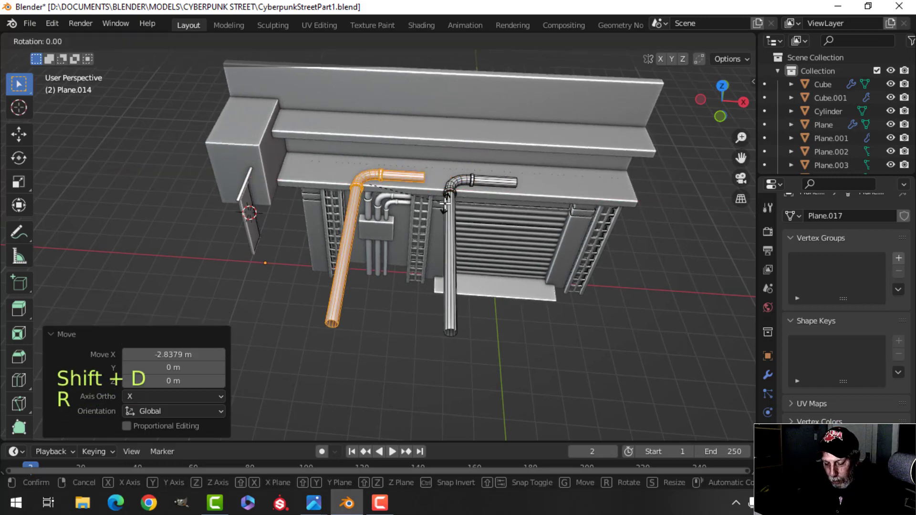
pyautogui.write('y180')
pyautogui.click(444, 204)
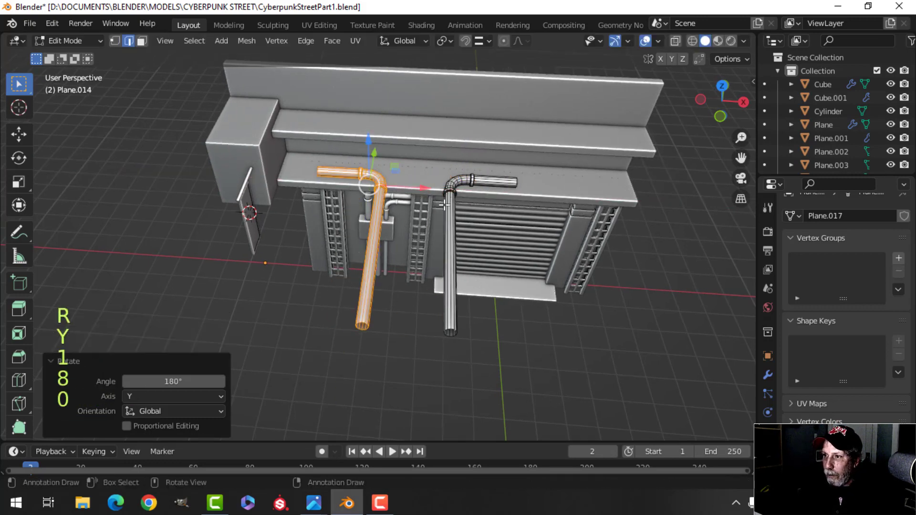
# Slide the flipped pipe copy along -X toward the projecting corner box and leave Edit Mode.
pyautogui.keyDown('shift'); pyautogui.moveTo(445, 204); pyautogui.dragTo(482, 206, button='middle'); pyautogui.keyUp('shift')
pyautogui.moveTo(456, 191); pyautogui.dragTo(395, 186)
pyautogui.moveTo(395, 186); pyautogui.dragTo(336, 165, button='middle')
pyautogui.scroll(2, 336, 164)
pyautogui.keyDown('shift'); pyautogui.moveTo(336, 164); pyautogui.dragTo(411, 240, button='middle'); pyautogui.keyUp('shift')
pyautogui.moveTo(411, 240); pyautogui.dragTo(412, 249, button='middle')
pyautogui.press('Tab')
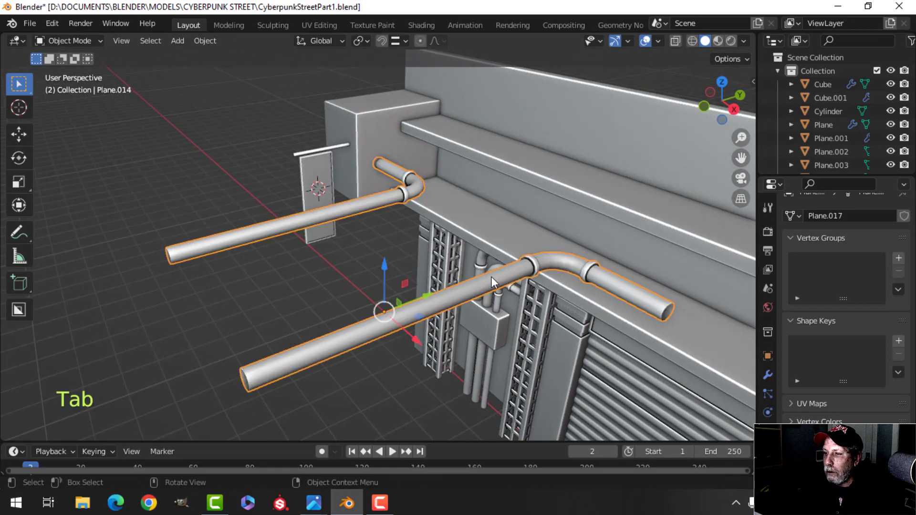
# Lower the object holding both large pipes about 0.2 m and deselect it.
pyautogui.hotkey('alt', 'a')
pyautogui.keyDown('shift'); pyautogui.moveTo(491, 276); pyautogui.dragTo(500, 238, button='middle'); pyautogui.keyUp('shift')
pyautogui.keyDown('shift'); pyautogui.moveTo(498, 195); pyautogui.dragTo(509, 261, button='middle'); pyautogui.keyUp('shift')
pyautogui.moveTo(509, 262); pyautogui.dragTo(322, 96, button='middle')
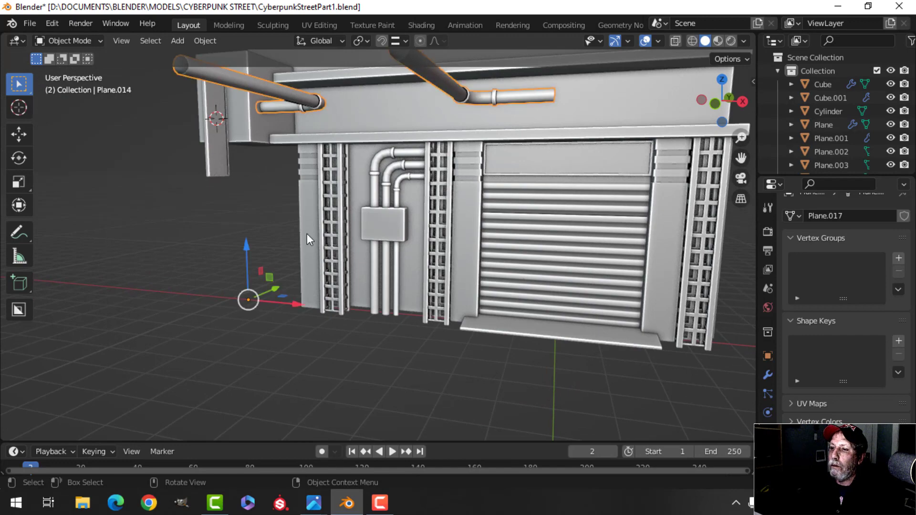
pyautogui.moveTo(248, 241); pyautogui.dragTo(249, 251)
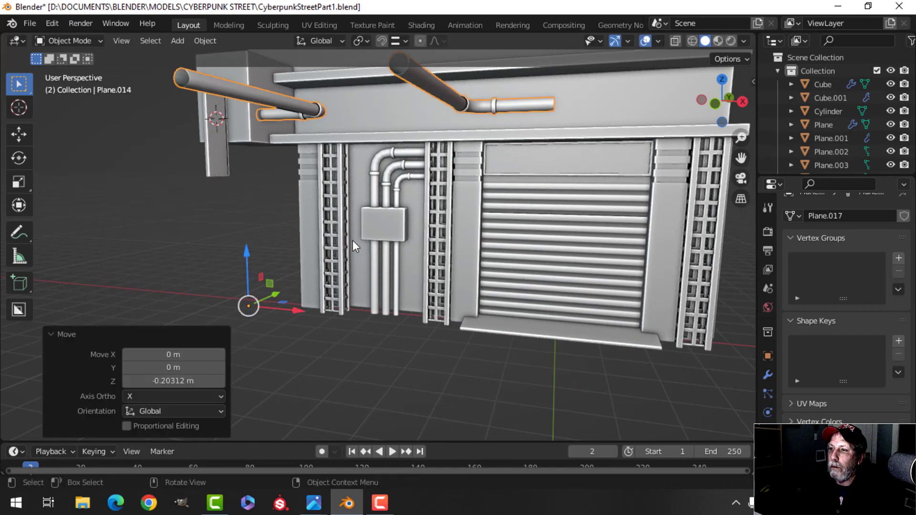
pyautogui.hotkey('alt', 'a')
# Select the end loop of the large pipe above the shutter in wireframe and extend it about 3.77 m along X.
pyautogui.moveTo(556, 182)
pyautogui.keyDown('shift'); pyautogui.mouseDown(button='middle')
pyautogui.moveTo(513, 228)
pyautogui.moveTo(482, 205)
pyautogui.moveTo(500, 234)
pyautogui.moveTo(485, 219)
pyautogui.mouseUp(button='middle'); pyautogui.keyUp('shift')
pyautogui.press('Tab')
pyautogui.hotkey('alt', 'a')
pyautogui.press('z')
pyautogui.press('b')
pyautogui.moveTo(446, 179); pyautogui.dragTo(529, 240)
pyautogui.moveTo(515, 200); pyautogui.dragTo(622, 162)
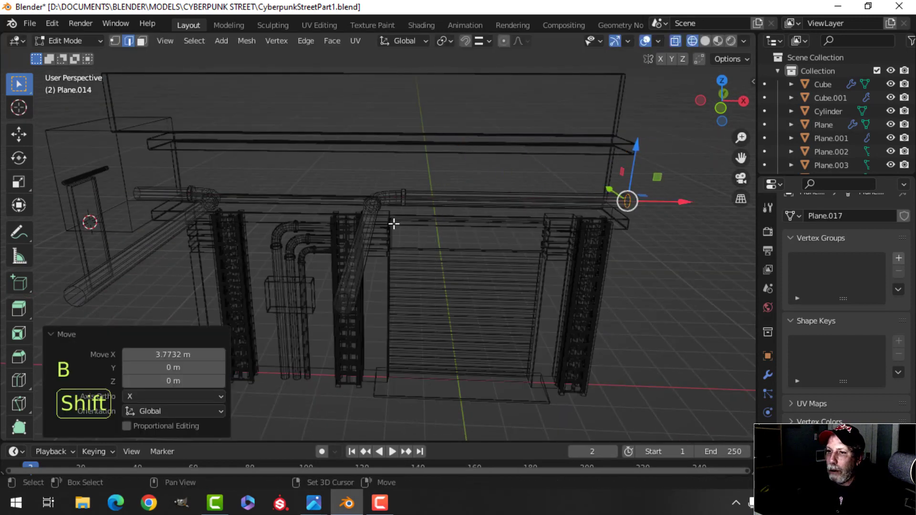
pyautogui.keyDown('shift'); pyautogui.moveTo(392, 223); pyautogui.dragTo(424, 216, button='middle'); pyautogui.keyUp('shift')
pyautogui.hotkey('alt', 'a')
# Extend the street-side ends of both large pipes about 2.67 m along -Y, restore solid shading and leave Edit Mode with nothing selected.
pyautogui.scroll(-3, 429, 217)
pyautogui.moveTo(425, 216); pyautogui.dragTo(250, 136, button='middle')
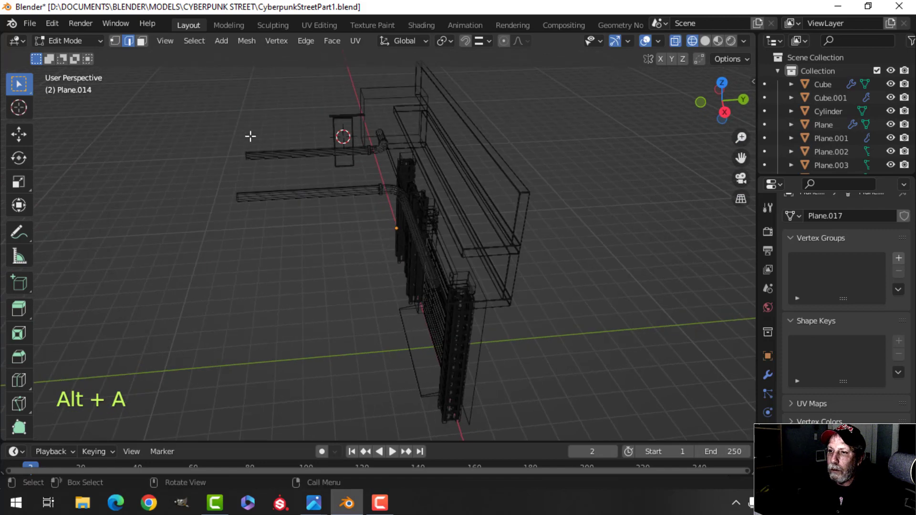
pyautogui.moveTo(185, 99); pyautogui.dragTo(301, 247)
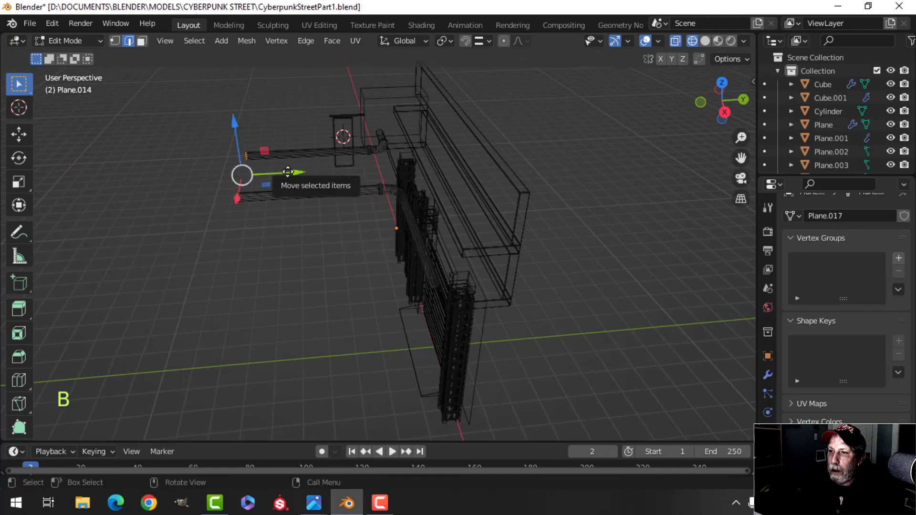
pyautogui.moveTo(288, 172); pyautogui.dragTo(216, 176)
pyautogui.press('z')
pyautogui.click(386, 182)
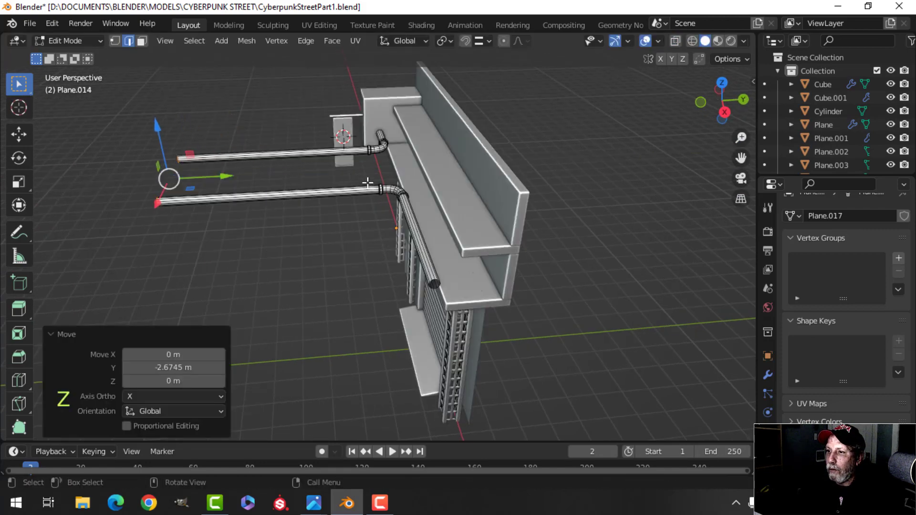
pyautogui.moveTo(367, 183); pyautogui.dragTo(426, 205, button='middle')
pyautogui.press('Tab')
pyautogui.scroll(4, 426, 204)
pyautogui.hotkey('alt', 'a')
# Examine the extended overhead pipes against the storefront from below and above.
pyautogui.keyDown('shift'); pyautogui.moveTo(484, 258); pyautogui.dragTo(505, 303, button='middle'); pyautogui.keyUp('shift')
pyautogui.moveTo(505, 303); pyautogui.dragTo(504, 267, button='middle')
pyautogui.moveTo(512, 269); pyautogui.dragTo(513, 275, button='middle')
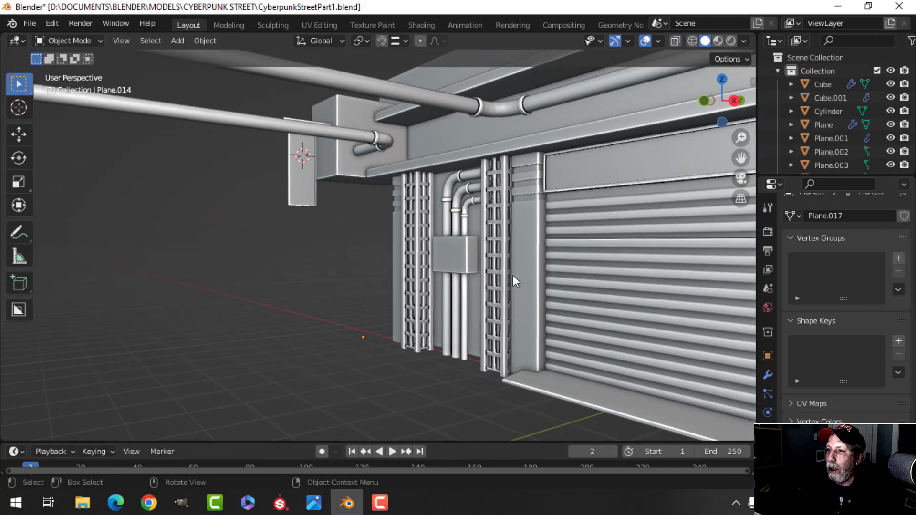
pyautogui.scroll(-3, 513, 276)
pyautogui.keyDown('shift'); pyautogui.moveTo(364, 260); pyautogui.dragTo(340, 238, button='middle'); pyautogui.keyUp('shift')
pyautogui.moveTo(341, 238); pyautogui.dragTo(411, 232, button='middle')
pyautogui.scroll(3, 387, 290)
pyautogui.scroll(-2, 367, 253)
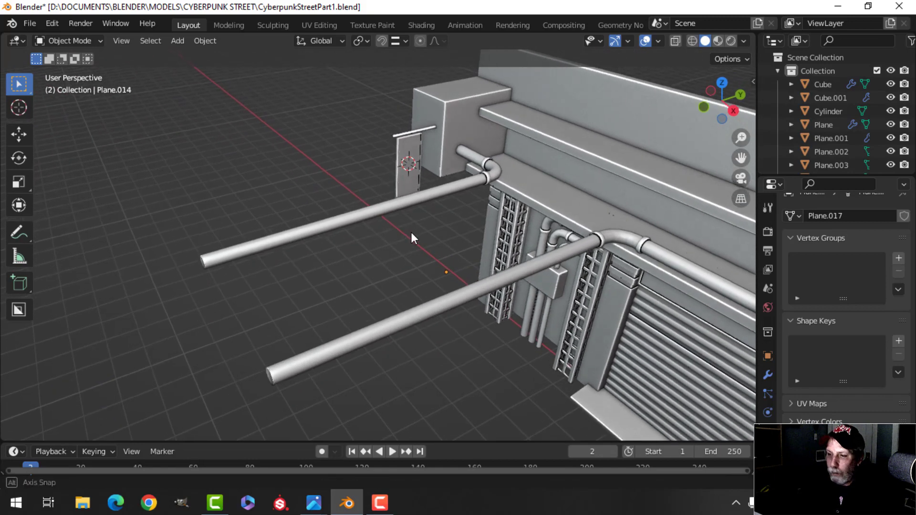
# Duplicate one lengthwise edge of the overhead pipe nearest the corner box and move the copy about 0.37 m along X.
pyautogui.press('Tab')
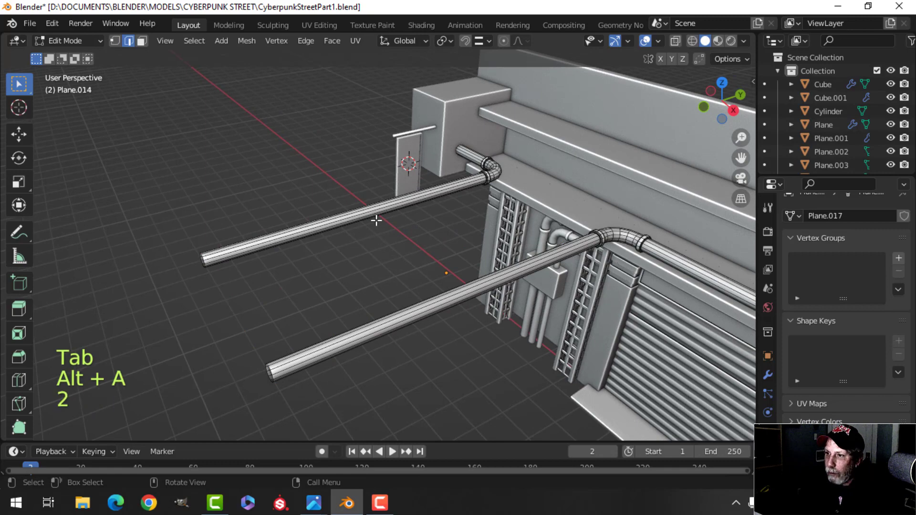
pyautogui.keyDown('shift'); pyautogui.moveTo(363, 229); pyautogui.dragTo(408, 256, button='middle'); pyautogui.keyUp('shift')
pyautogui.scroll(2, 425, 264)
pyautogui.hotkey('shift', 'd')
pyautogui.rightClick(407, 255)
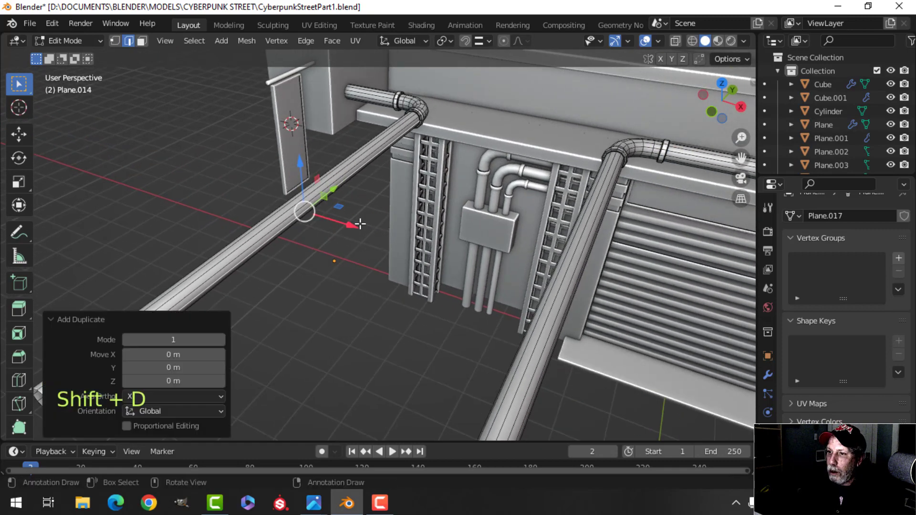
pyautogui.moveTo(360, 223); pyautogui.dragTo(385, 230)
# Shorten the duplicated edge, shift it about 0.81 m along Y and scale it down again by about 0.74.
pyautogui.moveTo(441, 204); pyautogui.dragTo(405, 214, button='middle')
pyautogui.press('s')
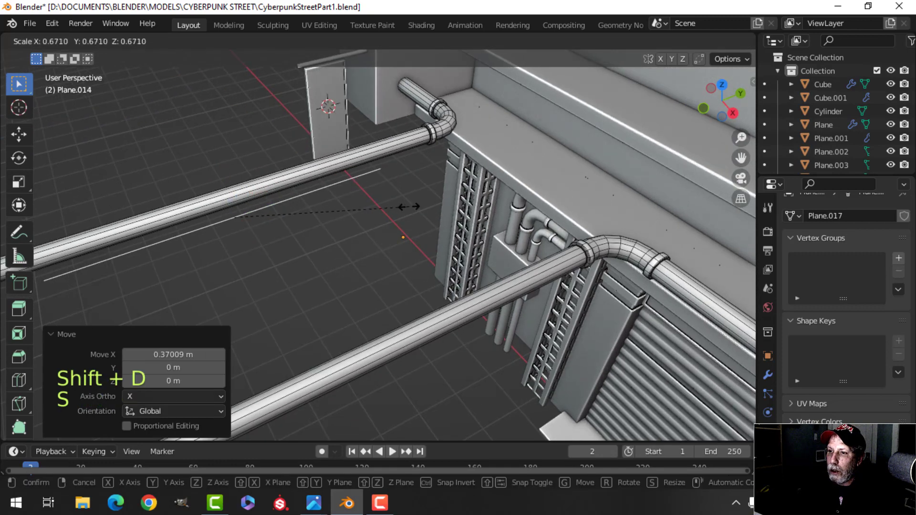
pyautogui.click(409, 206)
pyautogui.moveTo(336, 180); pyautogui.dragTo(339, 180)
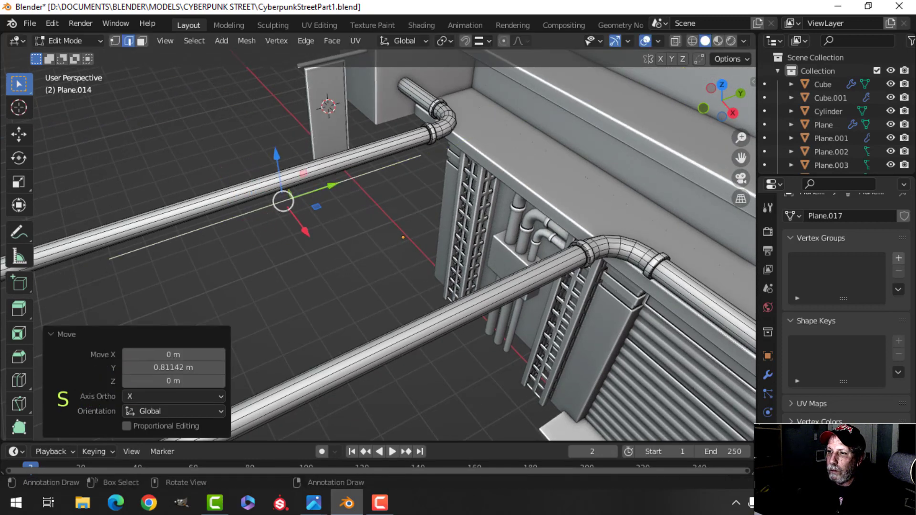
pyautogui.click(409, 178)
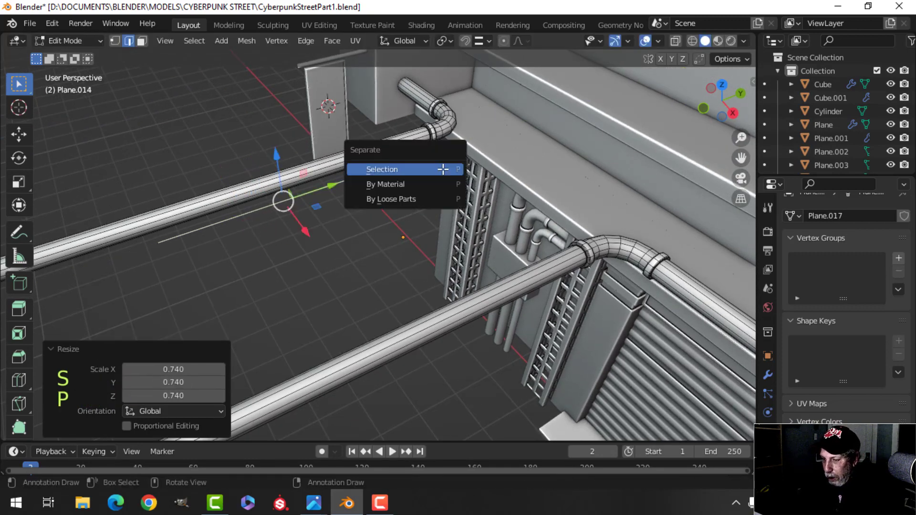
# Separate the edge into its own object and extrude it vertically into a flat sign panel.
pyautogui.click(443, 168)
pyautogui.press('Tab')
pyautogui.press('a')
pyautogui.keyDown('shift'); pyautogui.moveTo(375, 197); pyautogui.dragTo(390, 237, button='middle'); pyautogui.keyUp('shift')
pyautogui.press('e')
pyautogui.moveTo(348, 170); pyautogui.dragTo(350, 149)
pyautogui.click(344, 116)
# Select the whole sign panel and lower it, finishing with a move of about 0.32 m down.
pyautogui.press('a')
pyautogui.scroll(2, 554, 274)
pyautogui.keyDown('shift'); pyautogui.moveTo(554, 273); pyautogui.dragTo(530, 284, button='middle'); pyautogui.keyUp('shift')
pyautogui.scroll(-2, 546, 253)
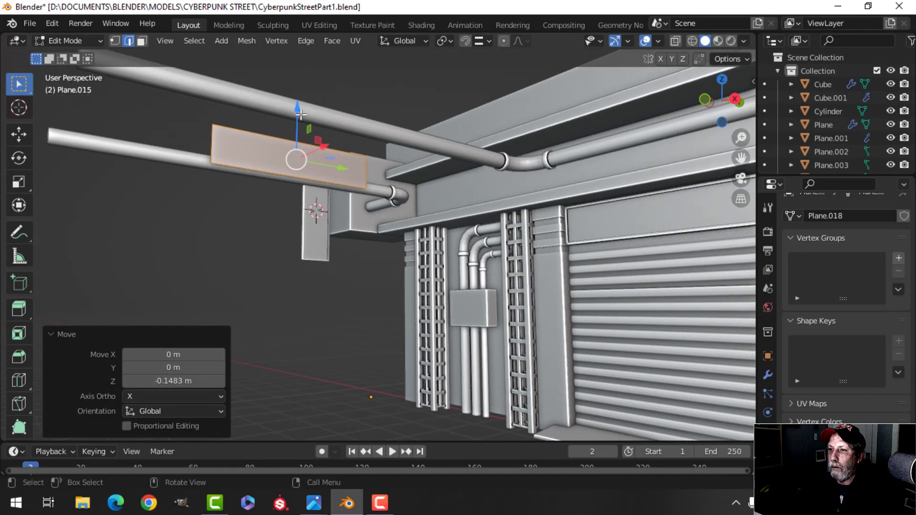
pyautogui.moveTo(297, 113); pyautogui.dragTo(303, 131)
# Stretch the sign panel slightly along the Y axis beside the overhead pipe.
pyautogui.moveTo(411, 200); pyautogui.dragTo(382, 238, button='middle')
pyautogui.scroll(1, 382, 237)
pyautogui.keyDown('shift'); pyautogui.moveTo(381, 238); pyautogui.dragTo(432, 308, button='middle'); pyautogui.keyUp('shift')
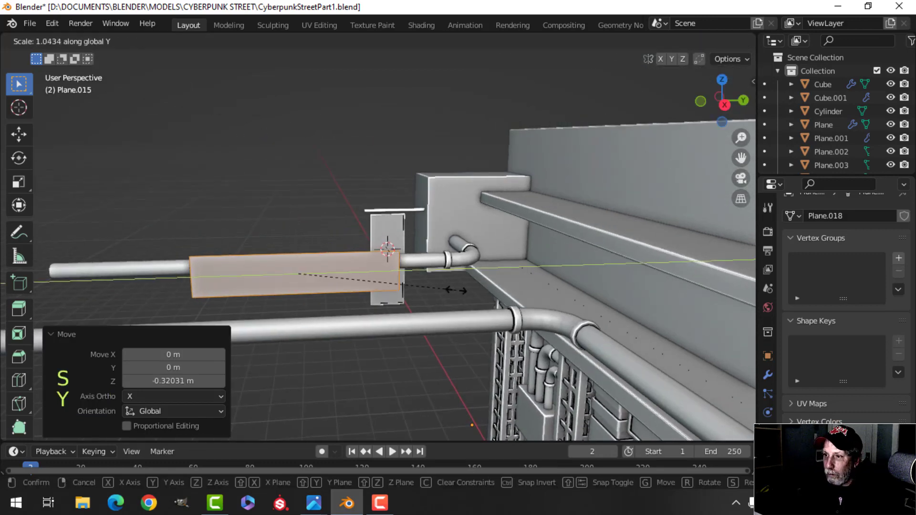
pyautogui.click(459, 290)
# Extrude the sign panel about 0.047 m along its normal to give it thickness.
pyautogui.moveTo(351, 294); pyautogui.dragTo(484, 259, button='middle')
pyautogui.scroll(2, 464, 320)
pyautogui.click(479, 260)
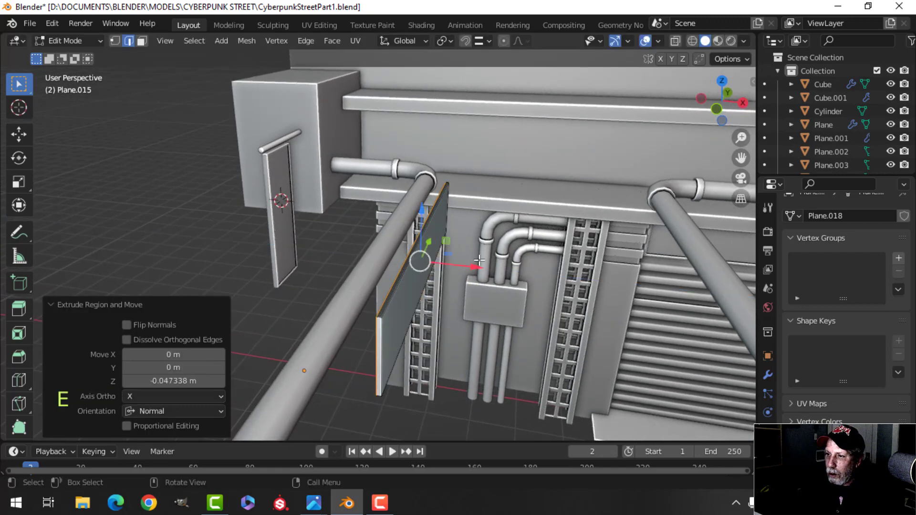
# Select the whole sign panel, raise it about 0.17 m and shift it along X beside the overhead pipe.
pyautogui.press('a')
pyautogui.moveTo(475, 267); pyautogui.dragTo(467, 266)
pyautogui.moveTo(417, 210); pyautogui.dragTo(418, 197)
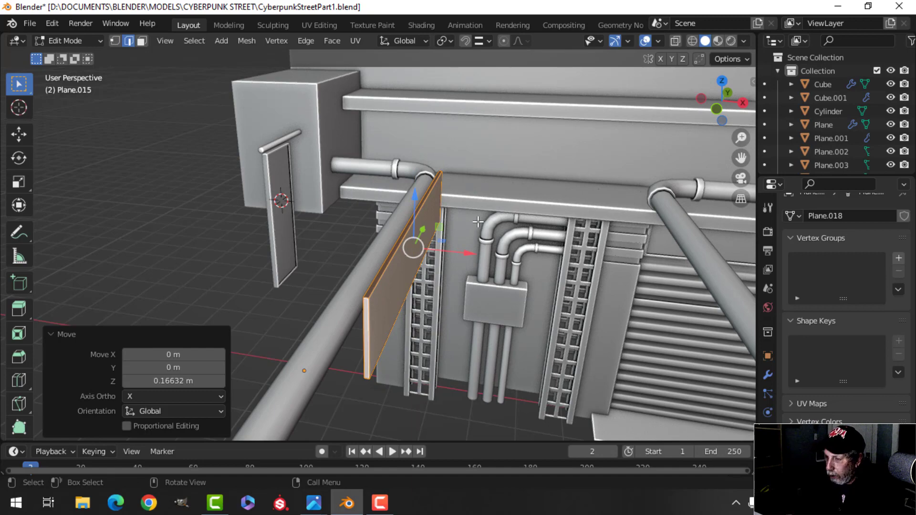
pyautogui.press('KP_1')
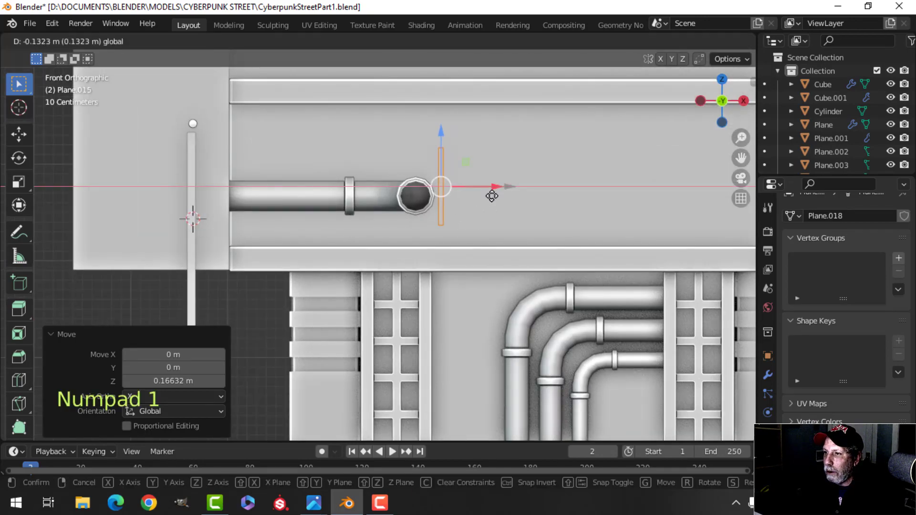
pyautogui.press('g')
pyautogui.moveTo(504, 210); pyautogui.dragTo(404, 228, button='middle')
pyautogui.press('a')
pyautogui.press('Tab')
pyautogui.scroll(-1, 473, 227)
pyautogui.scroll(2, 416, 221)
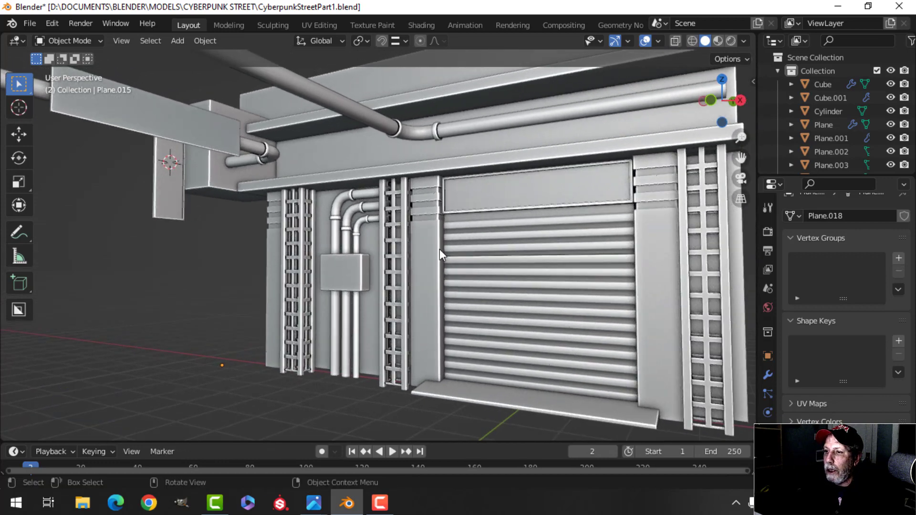
pyautogui.keyDown('shift'); pyautogui.moveTo(448, 248); pyautogui.dragTo(399, 225, button='middle'); pyautogui.keyUp('shift')
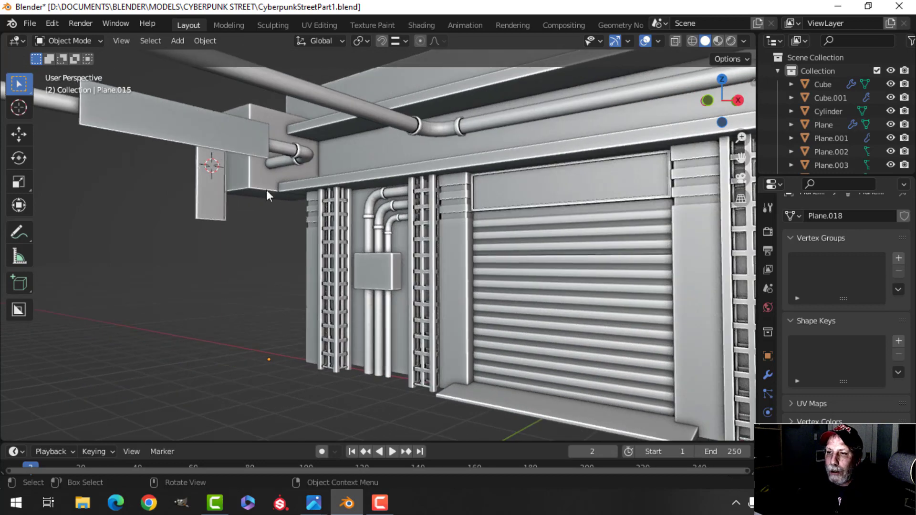
# Lower the small hanging sign together with its supporting rod on the large box.
pyautogui.moveTo(216, 180); pyautogui.dragTo(162, 124, button='middle')
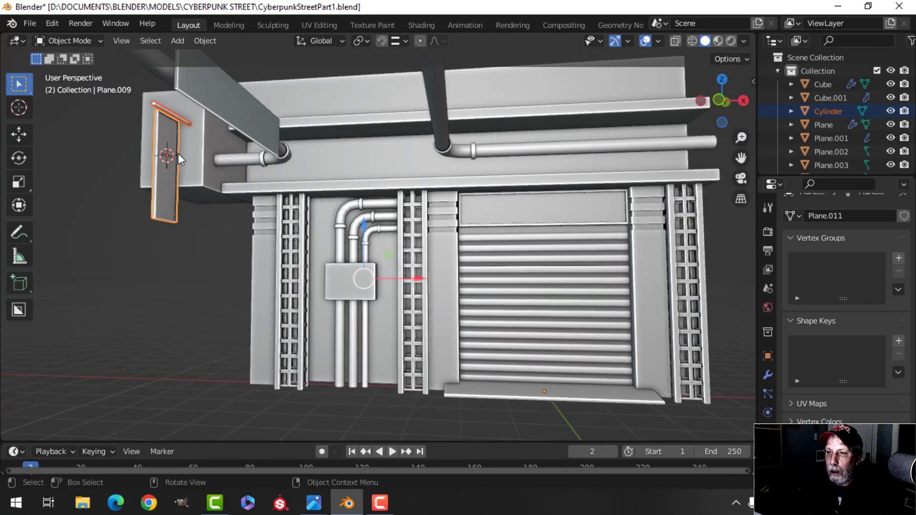
pyautogui.press('Tab')
pyautogui.press('a')
pyautogui.moveTo(167, 84); pyautogui.dragTo(167, 137)
pyautogui.press('Tab')
pyautogui.moveTo(418, 213); pyautogui.dragTo(353, 276, button='middle')
pyautogui.hotkey('alt', 'a')
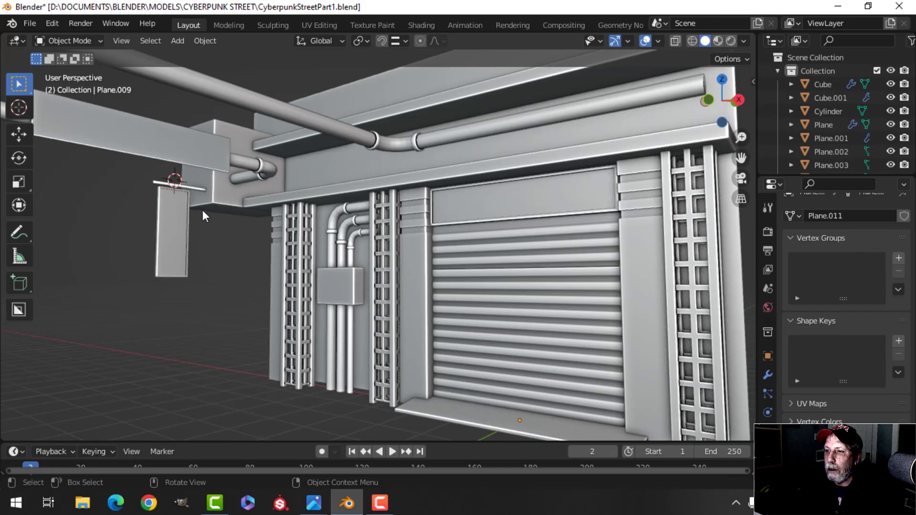
# Duplicate the straight pipe section next to the large box and move the copy about 0.68 m along Y.
pyautogui.scroll(-1, 372, 216)
pyautogui.keyDown('shift'); pyautogui.moveTo(368, 216); pyautogui.dragTo(358, 221, button='middle'); pyautogui.keyUp('shift')
pyautogui.moveTo(358, 222); pyautogui.dragTo(373, 263, button='middle')
pyautogui.scroll(2, 373, 262)
pyautogui.keyDown('shift'); pyautogui.moveTo(289, 201); pyautogui.dragTo(288, 229, button='middle'); pyautogui.keyUp('shift')
pyautogui.scroll(-2, 358, 236)
pyautogui.scroll(2, 287, 214)
pyautogui.keyDown('shift'); pyautogui.moveTo(286, 198); pyautogui.dragTo(303, 221, button='middle'); pyautogui.keyUp('shift')
pyautogui.moveTo(302, 222); pyautogui.dragTo(422, 247, button='middle')
pyautogui.scroll(3, 345, 253)
pyautogui.click(280, 210)
pyautogui.press('Tab')
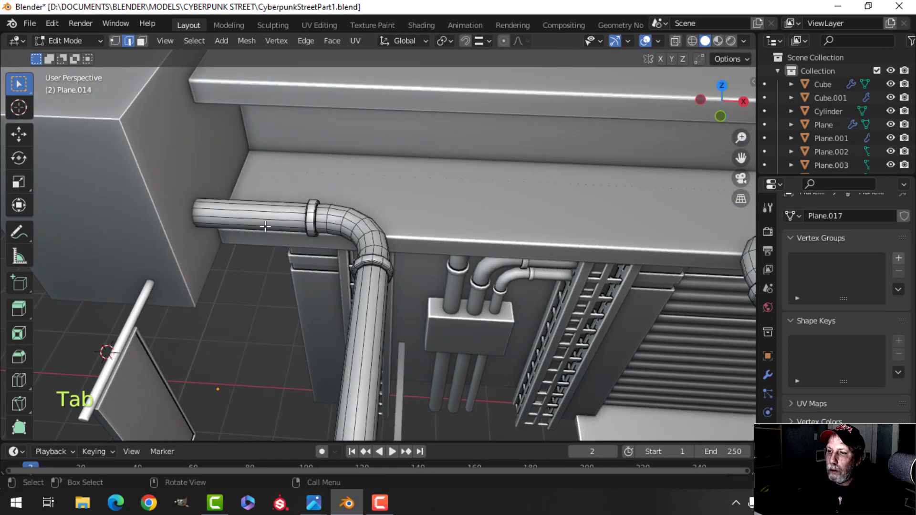
pyautogui.keyDown('shift'); pyautogui.moveTo(280, 210); pyautogui.dragTo(314, 227, button='middle'); pyautogui.keyUp('shift')
pyautogui.hotkey('alt', 'a')
pyautogui.moveTo(360, 208); pyautogui.dragTo(382, 198, button='middle')
pyautogui.moveTo(382, 198); pyautogui.dragTo(402, 234, button='middle')
pyautogui.hotkey('shift', 'd')
pyautogui.click(396, 200)
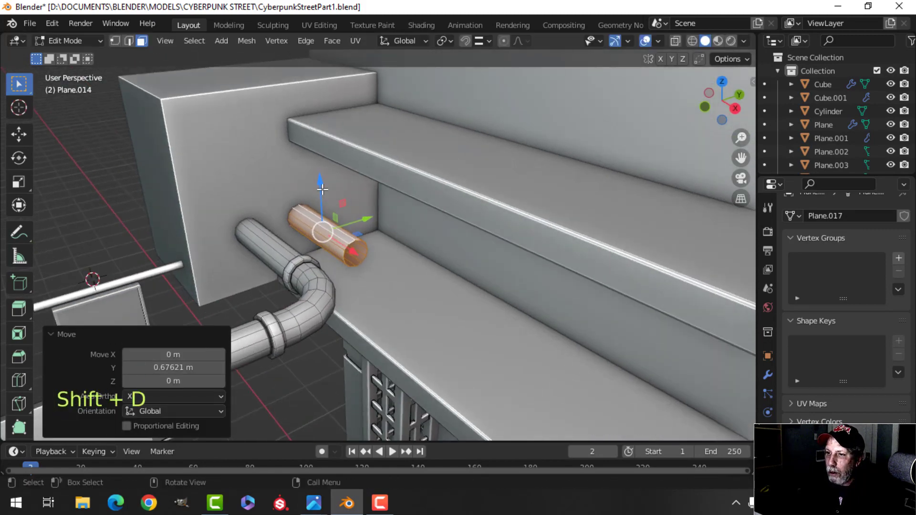
# Scale down the copied pipe section and place it above the ledge, about 0.17 m lower and 0.13 m back along X.
pyautogui.moveTo(319, 187); pyautogui.dragTo(320, 199)
pyautogui.moveTo(429, 222); pyautogui.dragTo(406, 210, button='middle')
pyautogui.press('s')
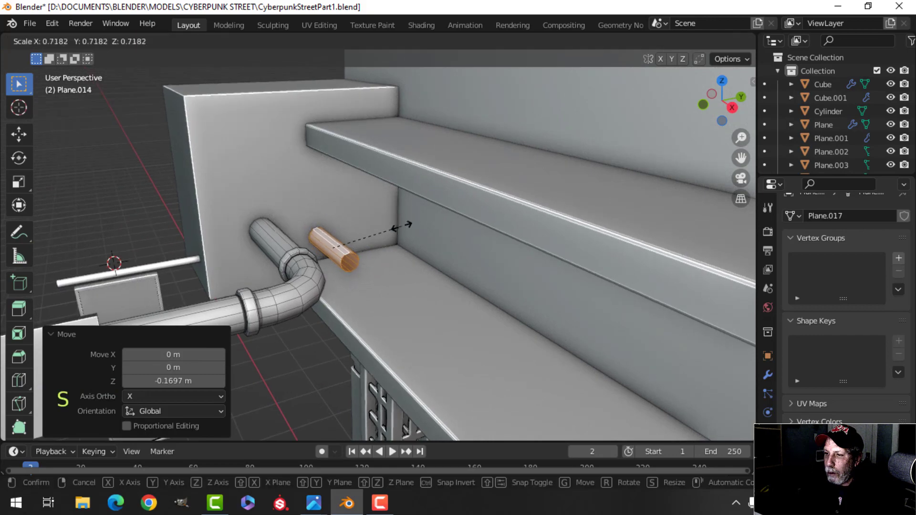
pyautogui.moveTo(372, 246); pyautogui.dragTo(372, 190, button='middle')
pyautogui.click(383, 240)
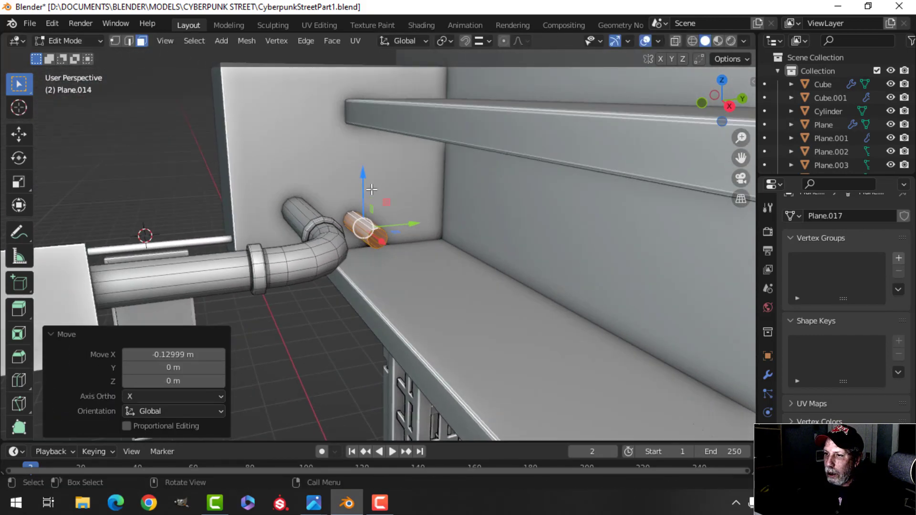
pyautogui.moveTo(371, 193); pyautogui.dragTo(371, 193)
# Separate the thin copied pipe section into its own object.
pyautogui.moveTo(418, 208)
pyautogui.keyDown('shift'); pyautogui.mouseDown(button='middle')
pyautogui.moveTo(418, 165)
pyautogui.moveTo(455, 201)
pyautogui.moveTo(413, 226)
pyautogui.mouseUp(button='middle'); pyautogui.keyUp('shift')
pyautogui.press('p')
pyautogui.click(454, 201)
pyautogui.press('Tab')
pyautogui.hotkey('alt', 'a')
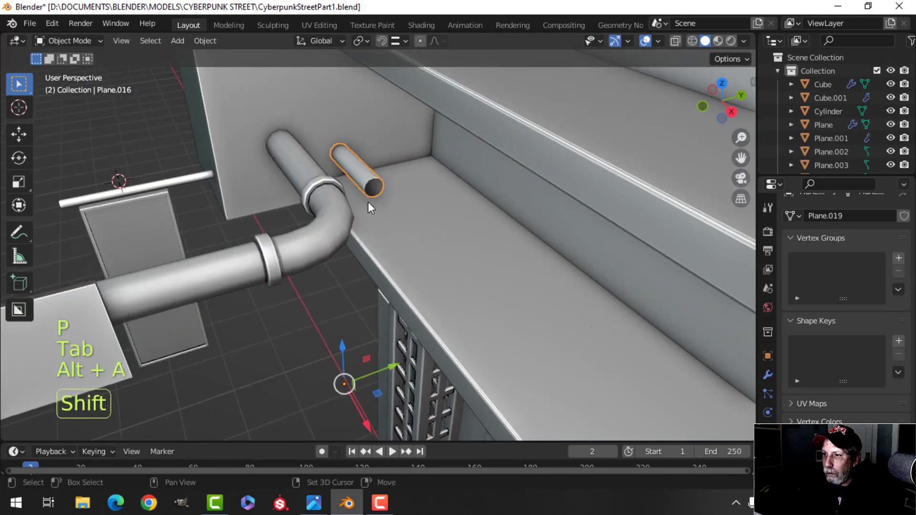
# Extend the thin pipe along the ledge by moving its open end loop about 10.85 m along X.
pyautogui.press('Tab')
pyautogui.scroll(3, 370, 196)
pyautogui.hotkey('alt', 'a')
pyautogui.keyDown('shift'); pyautogui.moveTo(360, 147); pyautogui.dragTo(409, 195, button='middle'); pyautogui.keyUp('shift')
pyautogui.press('2')
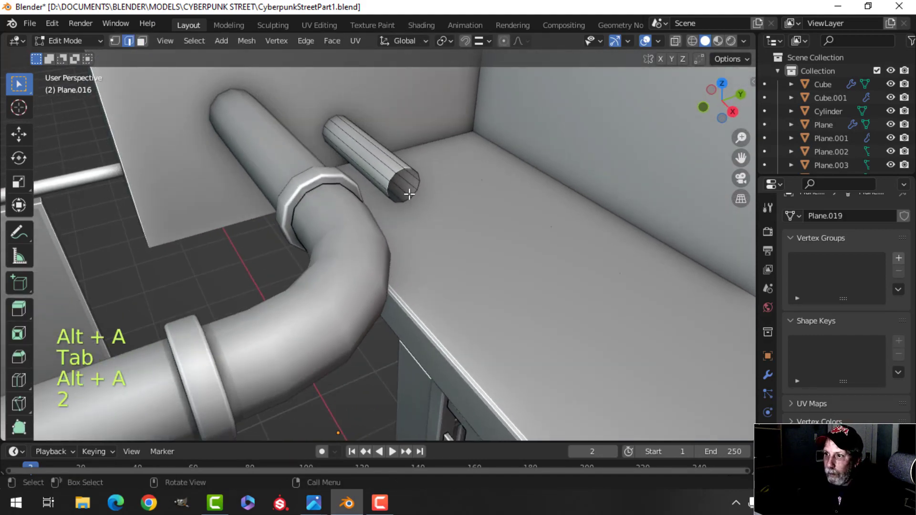
pyautogui.scroll(-4, 421, 187)
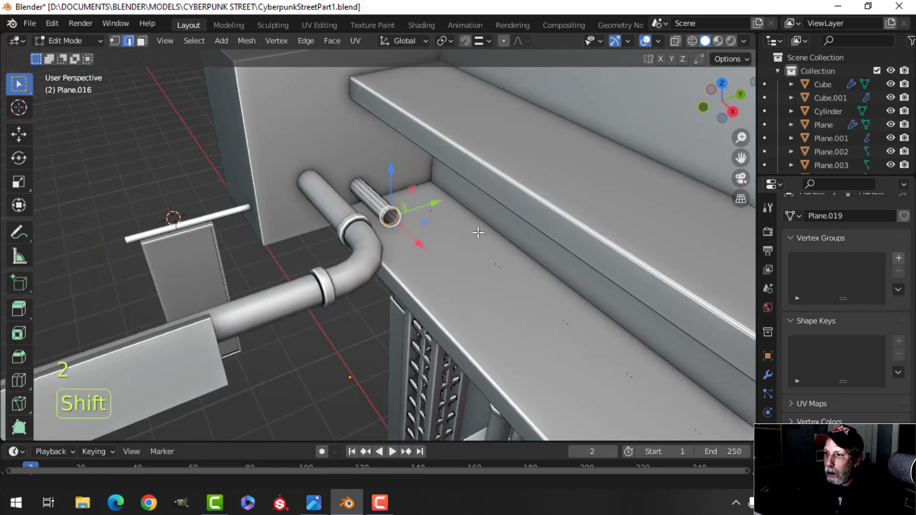
pyautogui.keyDown('shift'); pyautogui.moveTo(478, 231); pyautogui.dragTo(425, 164, button='middle'); pyautogui.keyUp('shift')
pyautogui.moveTo(425, 165)
pyautogui.mouseDown(button='middle')
pyautogui.moveTo(505, 171)
pyautogui.moveTo(422, 169)
pyautogui.mouseUp(button='middle')
pyautogui.scroll(-3, 493, 180)
pyautogui.scroll(-2, 450, 173)
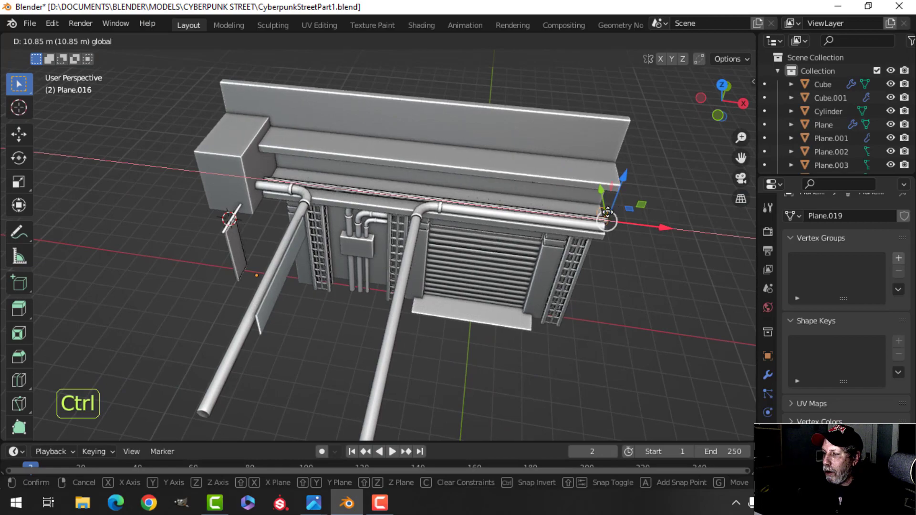
pyautogui.keyDown('ctrl'); pyautogui.click(608, 212); pyautogui.keyUp('ctrl')
pyautogui.press('Tab')
pyautogui.scroll(2, 528, 222)
pyautogui.hotkey('alt', 'a')
# Examine the long thin pipe running along the ledge and save the file.
pyautogui.moveTo(528, 221); pyautogui.dragTo(500, 170, button='middle')
pyautogui.keyDown('shift'); pyautogui.moveTo(416, 184); pyautogui.dragTo(398, 189, button='middle'); pyautogui.keyUp('shift')
pyautogui.scroll(3, 348, 162)
pyautogui.moveTo(348, 162); pyautogui.dragTo(486, 180, button='middle')
pyautogui.scroll(-1, 349, 136)
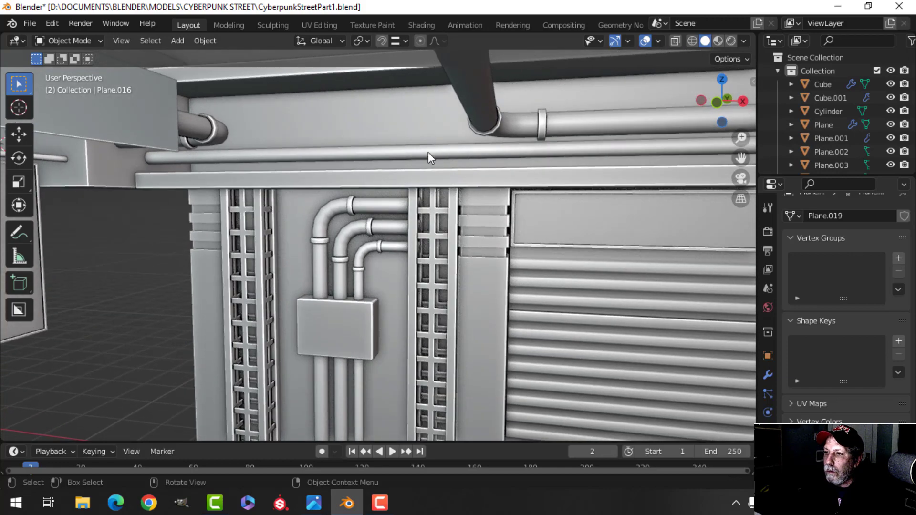
pyautogui.click(428, 155)
pyautogui.moveTo(427, 155); pyautogui.dragTo(467, 185, button='middle')
pyautogui.moveTo(492, 153); pyautogui.dragTo(415, 216, button='middle')
pyautogui.press('Tab')
pyautogui.hotkey('alt', 'a')
pyautogui.hotkey('ctrl', 's')
pyautogui.scroll(4, 378, 188)
pyautogui.moveTo(379, 191); pyautogui.dragTo(426, 244, button='middle')
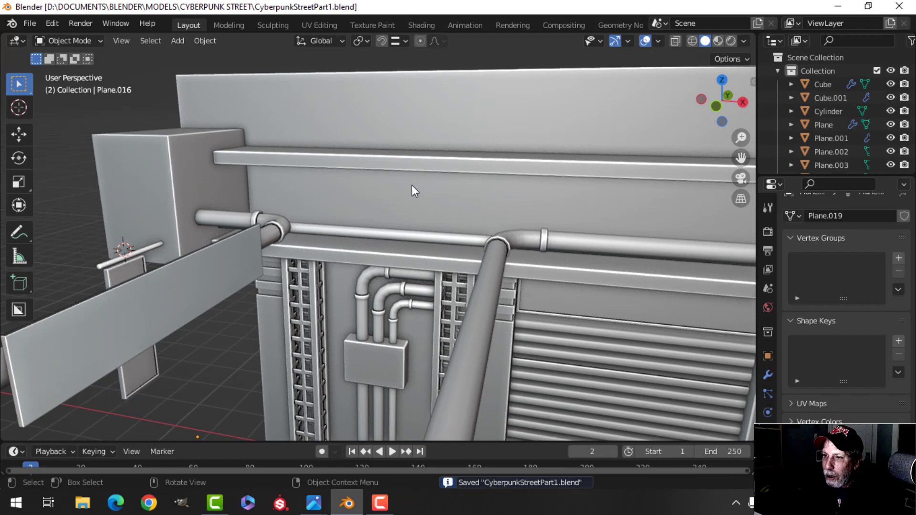
# Raise the top face of the large corner box to about the height of the upper wall.
pyautogui.keyDown('shift'); pyautogui.moveTo(413, 191); pyautogui.dragTo(340, 250, button='middle'); pyautogui.keyUp('shift')
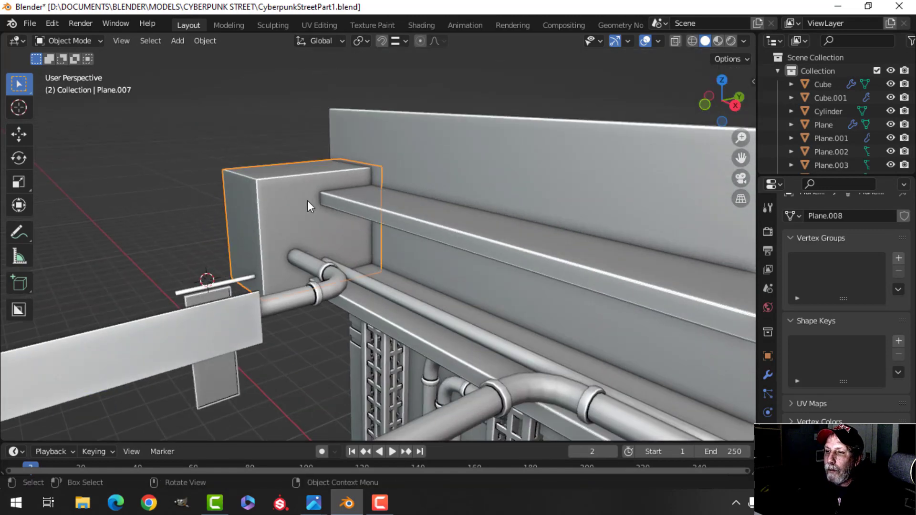
pyautogui.press('3')
pyautogui.keyDown('shift'); pyautogui.moveTo(303, 166); pyautogui.dragTo(332, 164, button='middle'); pyautogui.keyUp('shift')
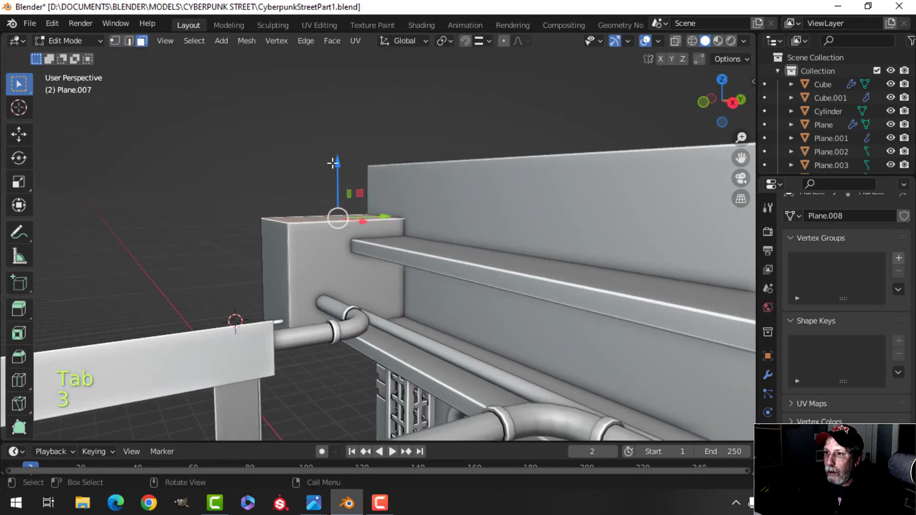
pyautogui.press('Tab')
pyautogui.scroll(3, 453, 262)
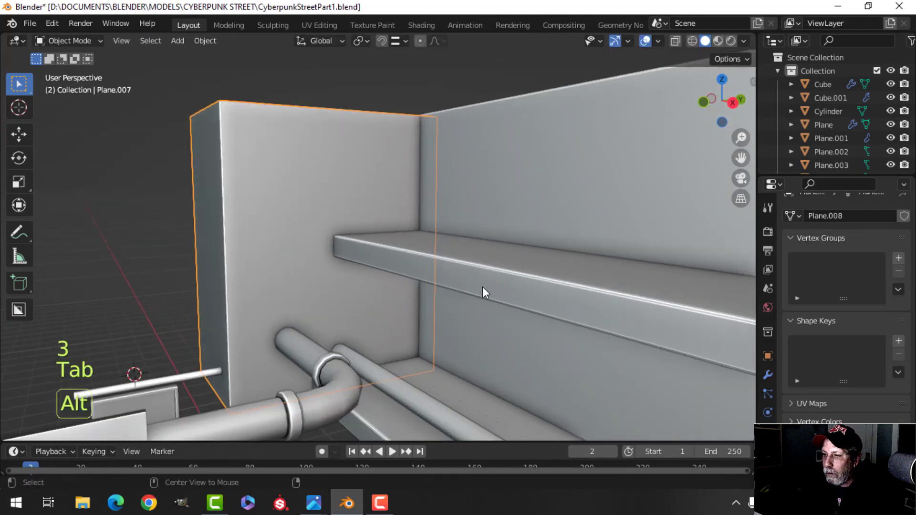
pyautogui.hotkey('alt', 'a')
# Duplicate the large box's side face above the pipes and move the copy about 1.66 m along X.
pyautogui.keyDown('shift'); pyautogui.moveTo(482, 287); pyautogui.dragTo(416, 219, button='middle'); pyautogui.keyUp('shift')
pyautogui.moveTo(315, 243); pyautogui.dragTo(347, 283, button='middle')
pyautogui.scroll(-2, 341, 256)
pyautogui.click(251, 204)
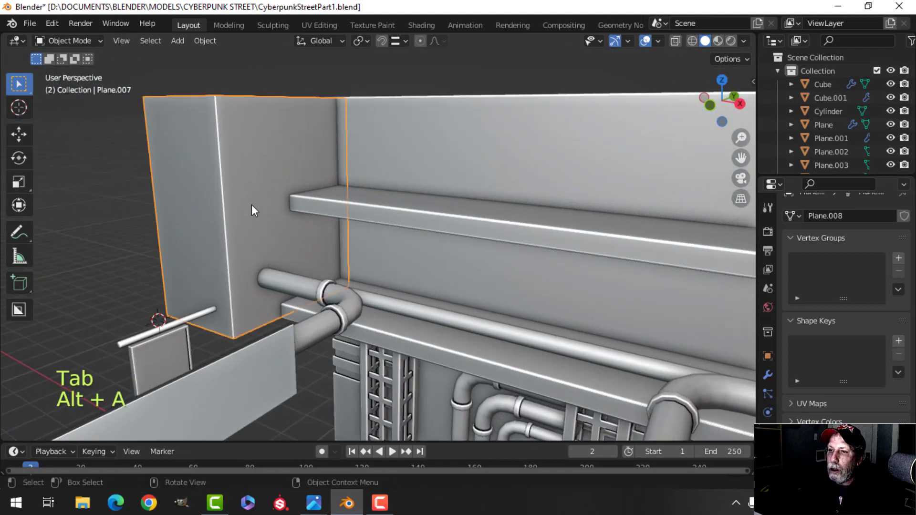
pyautogui.moveTo(251, 204); pyautogui.dragTo(277, 230, button='middle')
pyautogui.press('Tab')
pyautogui.press('3')
pyautogui.click(265, 191)
pyautogui.scroll(-2, 299, 230)
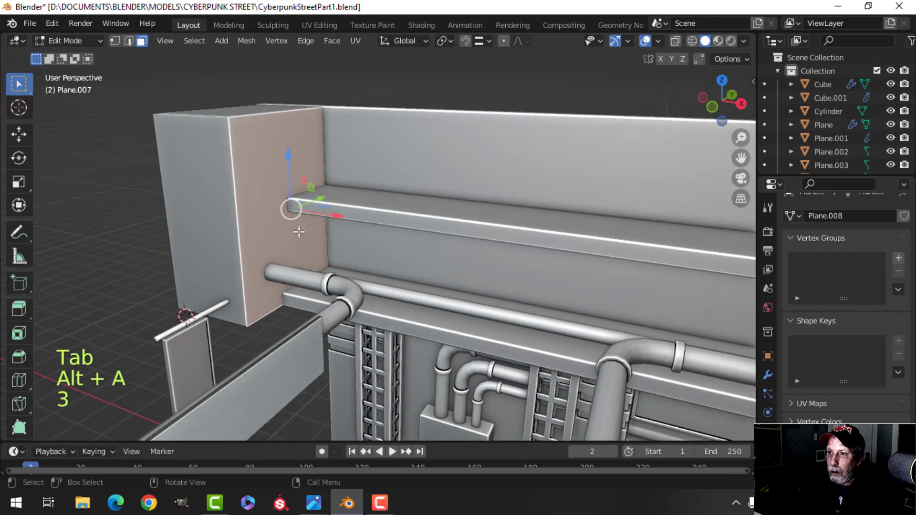
pyautogui.moveTo(332, 236); pyautogui.dragTo(341, 247, button='middle')
pyautogui.hotkey('shift', 'd')
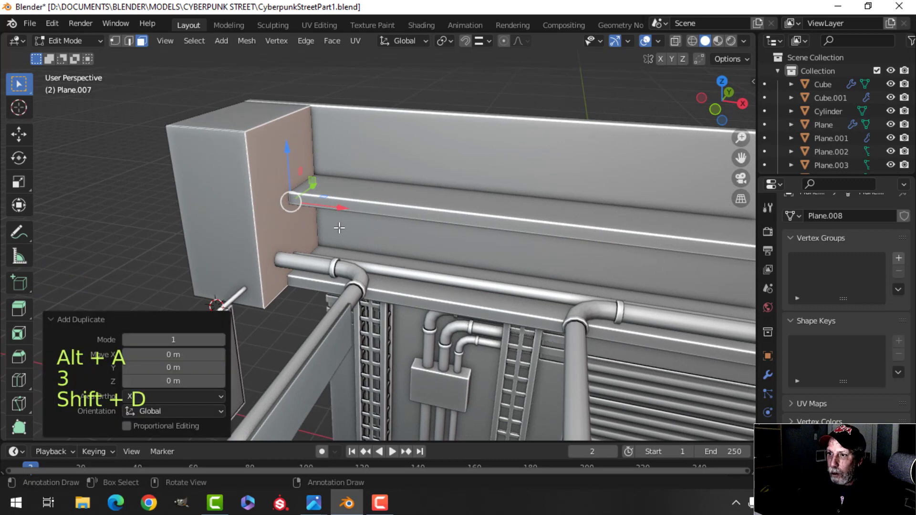
pyautogui.click(369, 210)
# Scale the duplicated face to about 0.58 and separate it into its own object.
pyautogui.press('s')
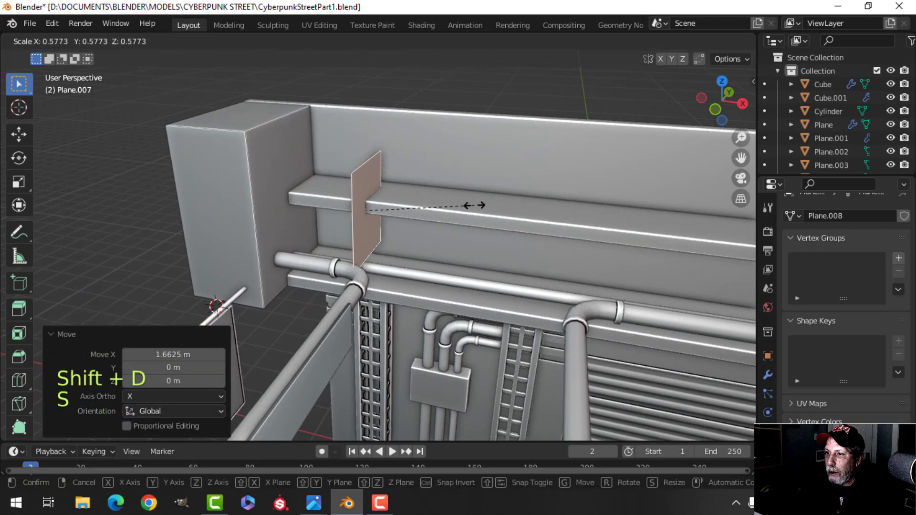
pyautogui.click(474, 205)
pyautogui.click(474, 204)
pyautogui.press('Tab')
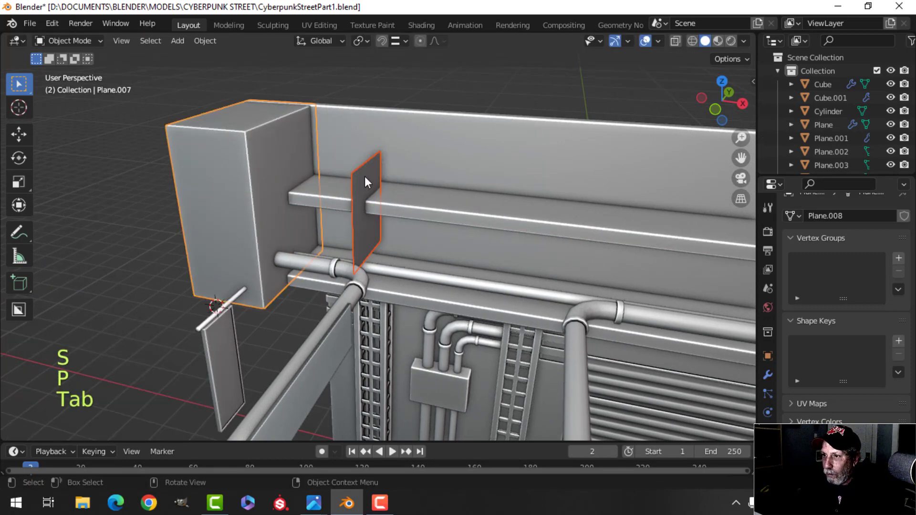
# Rotate the separated panel 90° about Z and move it about 1.6 m along X in front of the upper wall.
pyautogui.press('a')
pyautogui.moveTo(423, 193); pyautogui.dragTo(372, 159, button='middle')
pyautogui.click(397, 212)
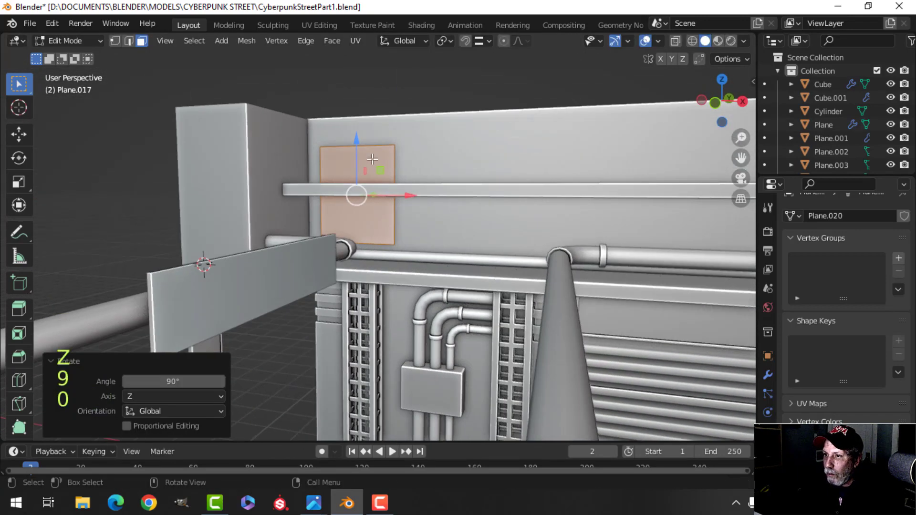
pyautogui.press('g')
pyautogui.press('z')
pyautogui.click(399, 207)
pyautogui.keyDown('shift'); pyautogui.moveTo(453, 195); pyautogui.dragTo(376, 180, button='middle'); pyautogui.keyUp('shift')
pyautogui.moveTo(390, 223); pyautogui.dragTo(469, 237)
pyautogui.scroll(2, 470, 238)
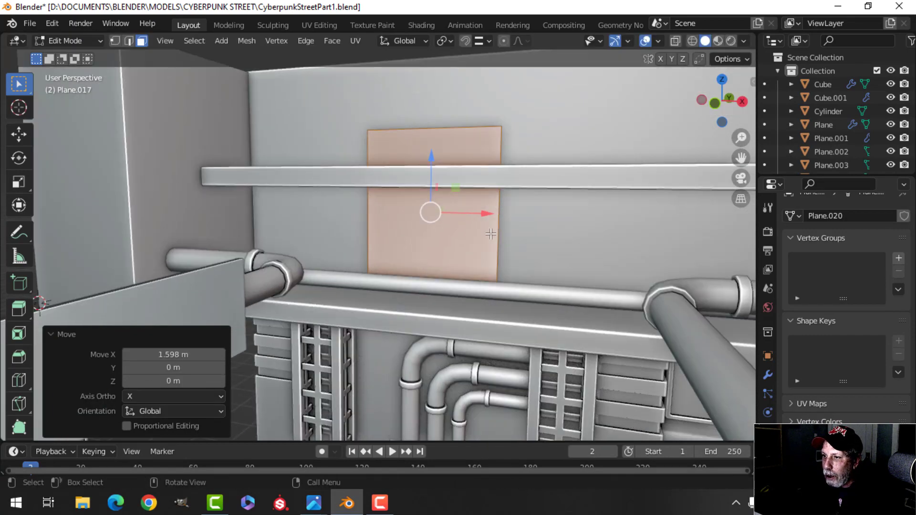
# Scale the panel uniformly to 0.62 and lower it about 0.45 m below the upper ledge.
pyautogui.moveTo(491, 233); pyautogui.dragTo(455, 231, button='middle')
pyautogui.press('s')
pyautogui.click(463, 206)
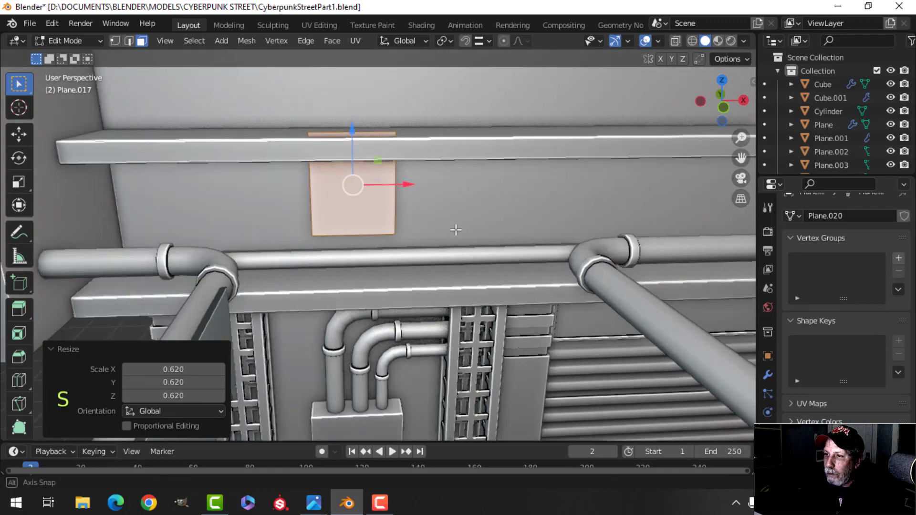
pyautogui.moveTo(360, 136); pyautogui.dragTo(363, 174)
pyautogui.moveTo(483, 222); pyautogui.dragTo(498, 226, button='middle')
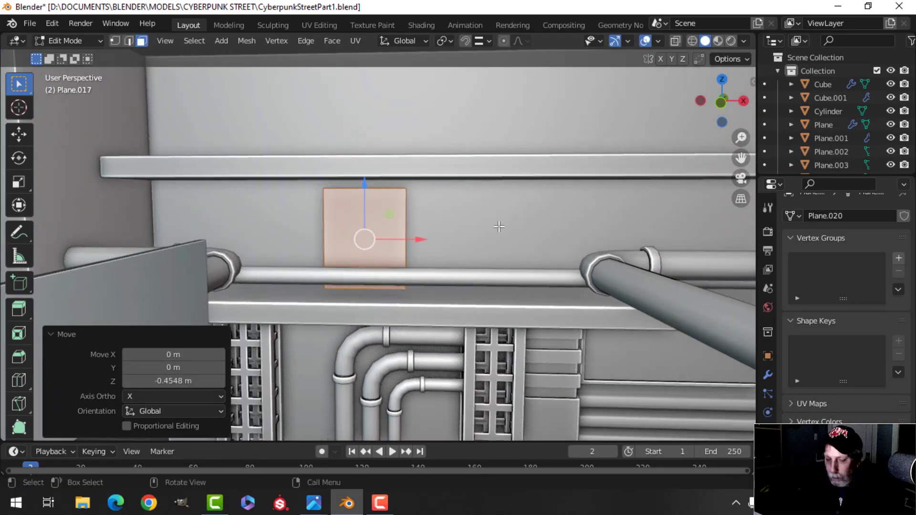
# Scale the panel to 0.757 along Z and raise it about 0.17 m between the two ledges.
pyautogui.click(465, 218)
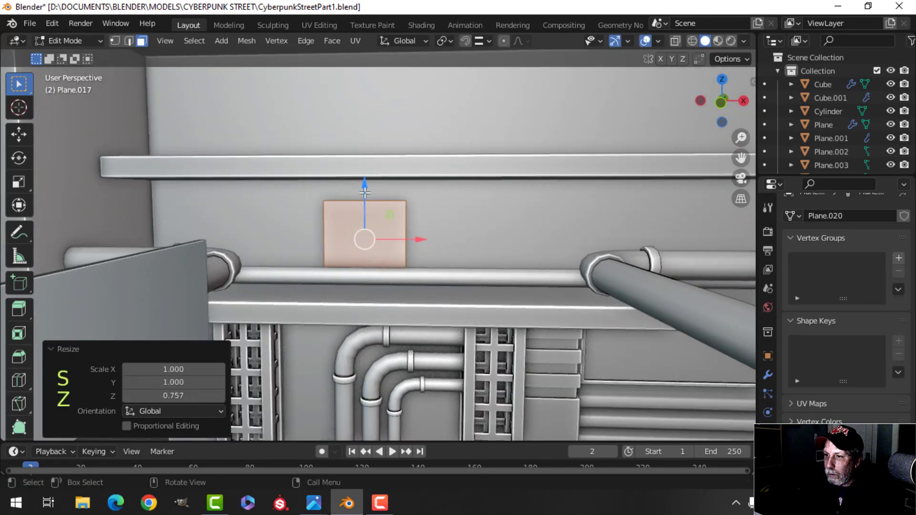
pyautogui.moveTo(365, 187); pyautogui.dragTo(365, 176)
pyautogui.scroll(-4, 529, 235)
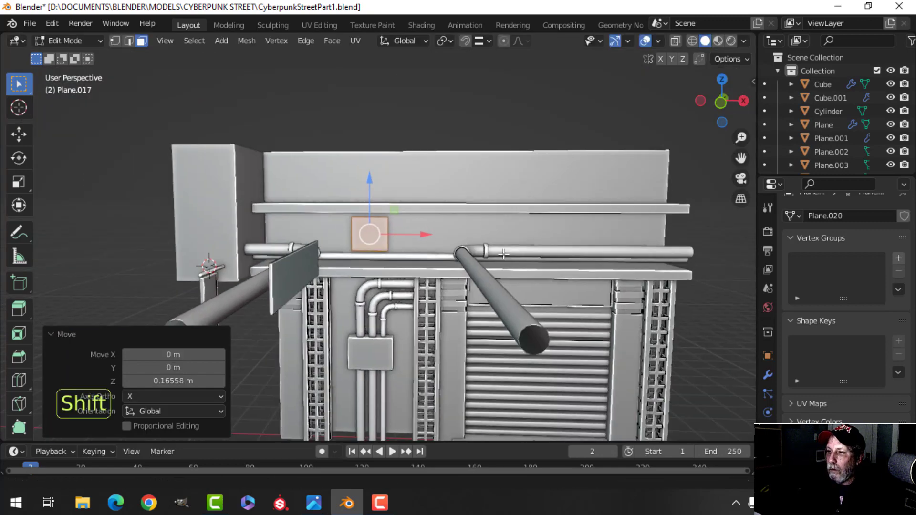
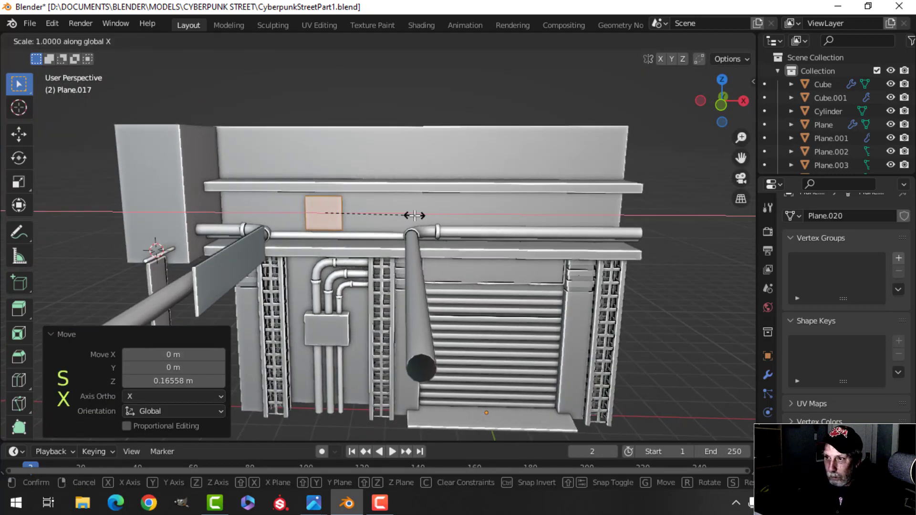
# Widen the panel by 1.141 along X and extrude it along its normal into a solid box.
pyautogui.scroll(4, 487, 265)
pyautogui.moveTo(441, 232); pyautogui.dragTo(379, 194, button='middle')
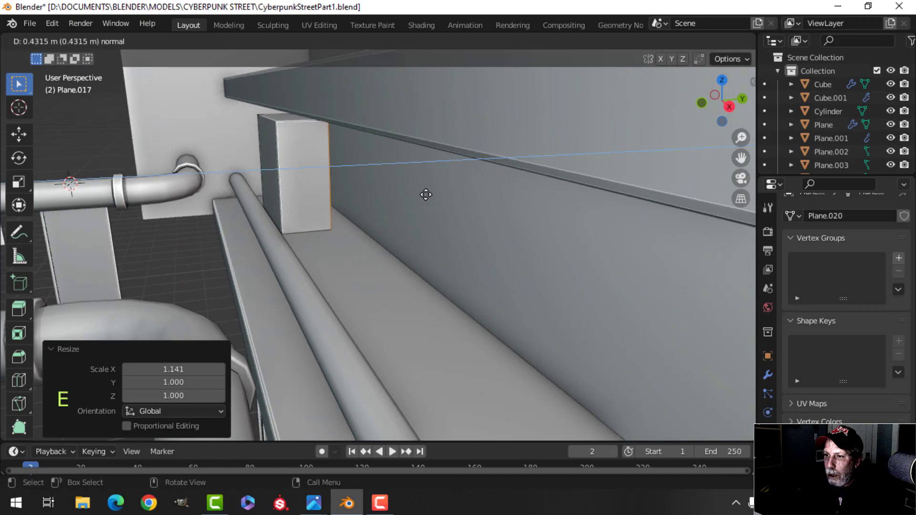
pyautogui.moveTo(326, 197); pyautogui.dragTo(413, 209, button='middle')
pyautogui.scroll(3, 364, 221)
pyautogui.moveTo(413, 209); pyautogui.dragTo(406, 227, button='middle')
pyautogui.scroll(3, 403, 247)
pyautogui.scroll(-4, 425, 215)
pyautogui.click(477, 209)
# Isolate the new box in local view and open its mesh for edge editing with nothing selected.
pyautogui.press('Tab')
pyautogui.press('/')
pyautogui.press('Tab')
pyautogui.hotkey('alt', 'a')
pyautogui.press('2')
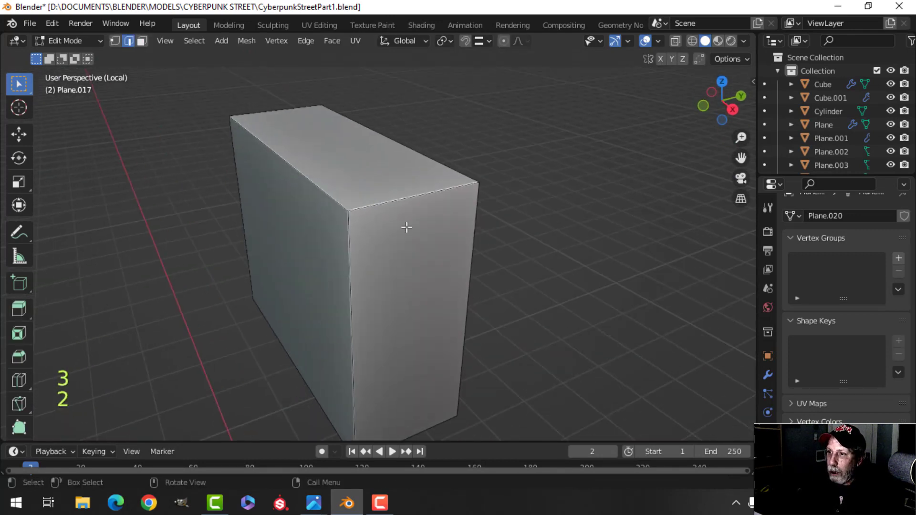
# Bevel the box's front-to-back corner edges by about 0.018 m with 2 segments.
pyautogui.moveTo(352, 238); pyautogui.dragTo(296, 201, button='middle')
pyautogui.moveTo(228, 160); pyautogui.dragTo(381, 235, button='middle')
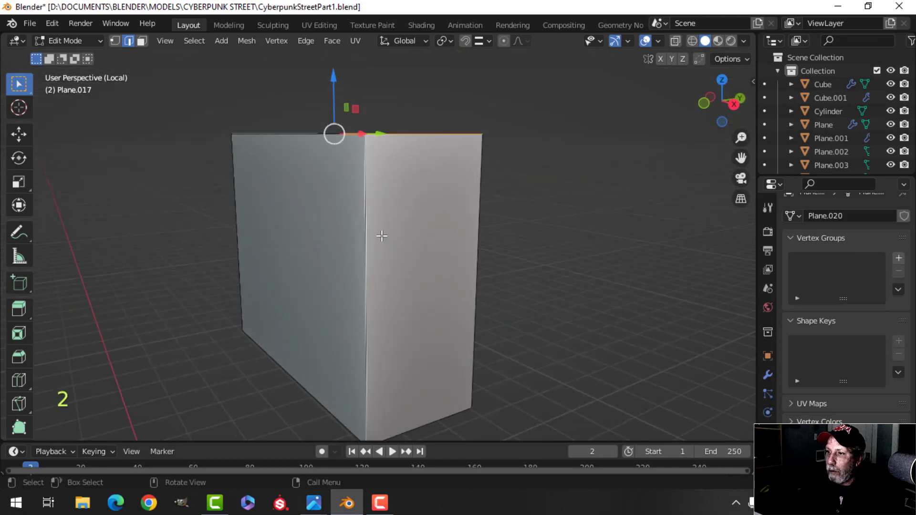
pyautogui.moveTo(343, 345); pyautogui.dragTo(465, 361, button='middle')
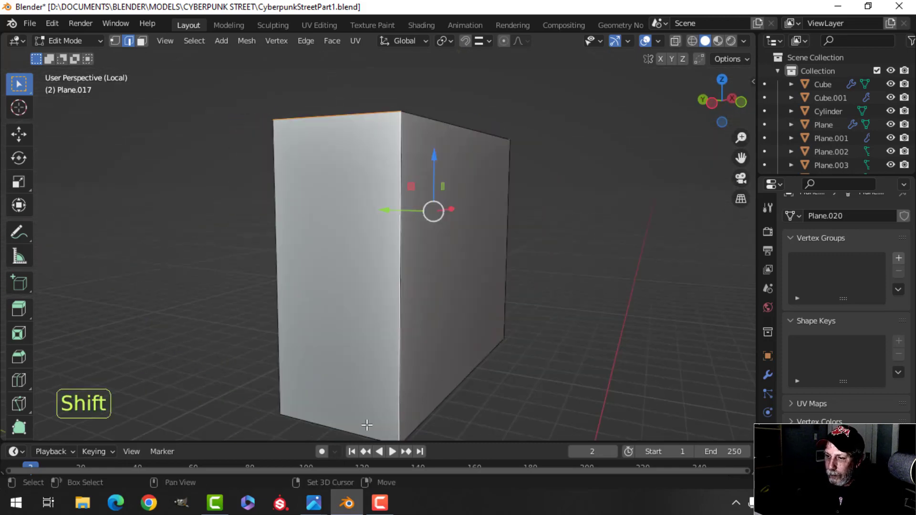
pyautogui.moveTo(367, 425); pyautogui.dragTo(455, 275, button='middle')
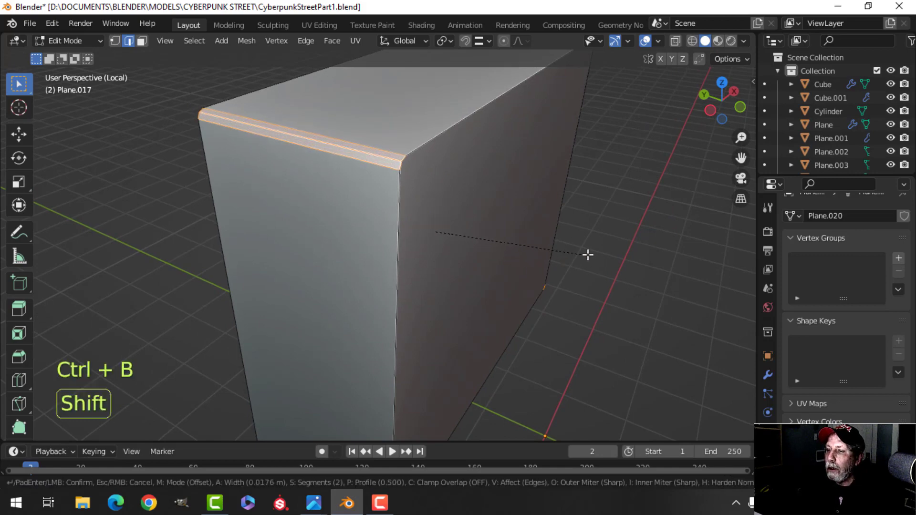
pyautogui.click(566, 237)
pyautogui.hotkey('alt', 'a')
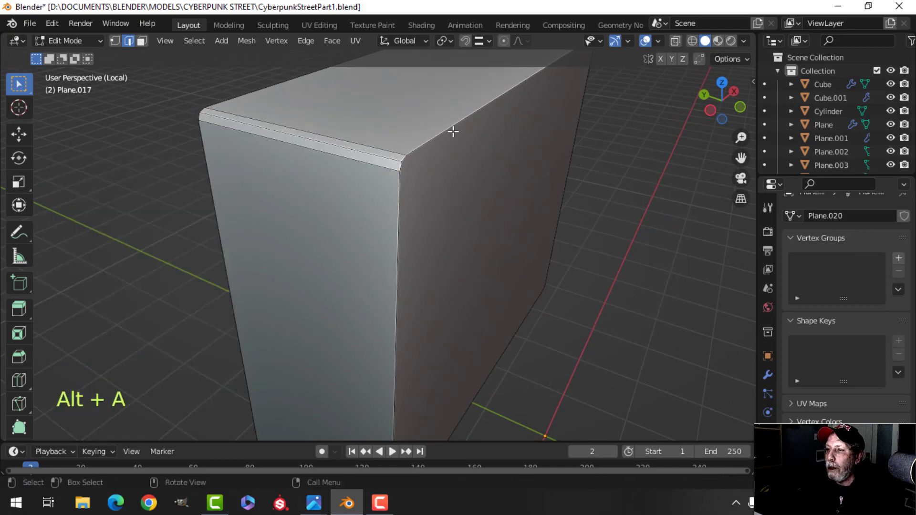
# Bevel the outlines of the box's two large faces by about 0.009 m with 2 segments and leave mesh editing.
pyautogui.click(496, 218)
pyautogui.moveTo(476, 220); pyautogui.dragTo(521, 226, button='middle')
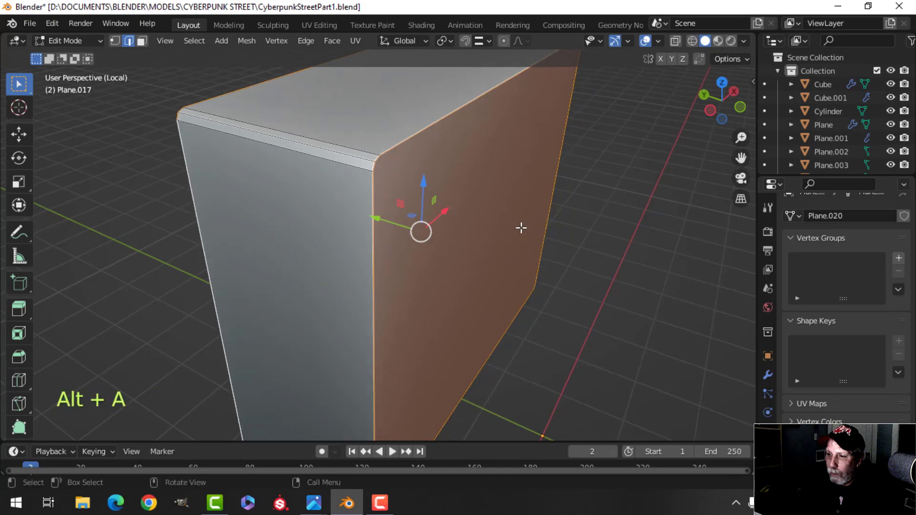
pyautogui.hotkey('ctrl', 'b')
pyautogui.press('shift')
pyautogui.click(555, 225)
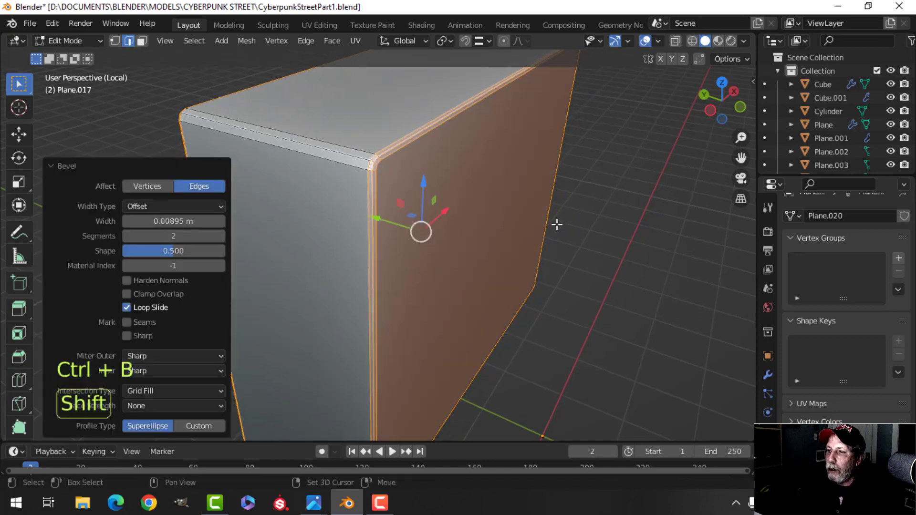
pyautogui.press('Tab')
pyautogui.scroll(-5, 540, 228)
pyautogui.moveTo(540, 228); pyautogui.dragTo(408, 212, button='middle')
pyautogui.hotkey('alt', 'a')
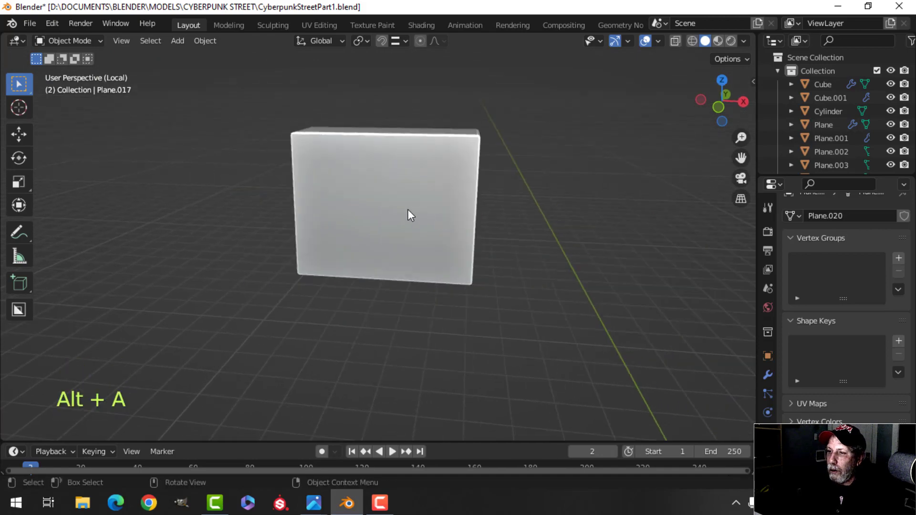
# Snap the 3D cursor to the centre of the box's large front face.
pyautogui.press('Tab')
pyautogui.press('3')
pyautogui.hotkey('shift', 's')
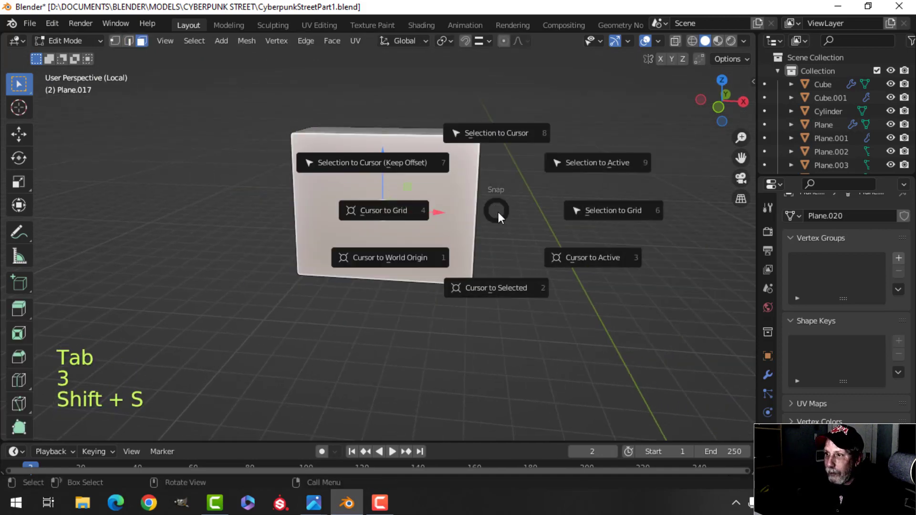
pyautogui.click(516, 282)
pyautogui.press('Tab')
pyautogui.scroll(-2, 507, 253)
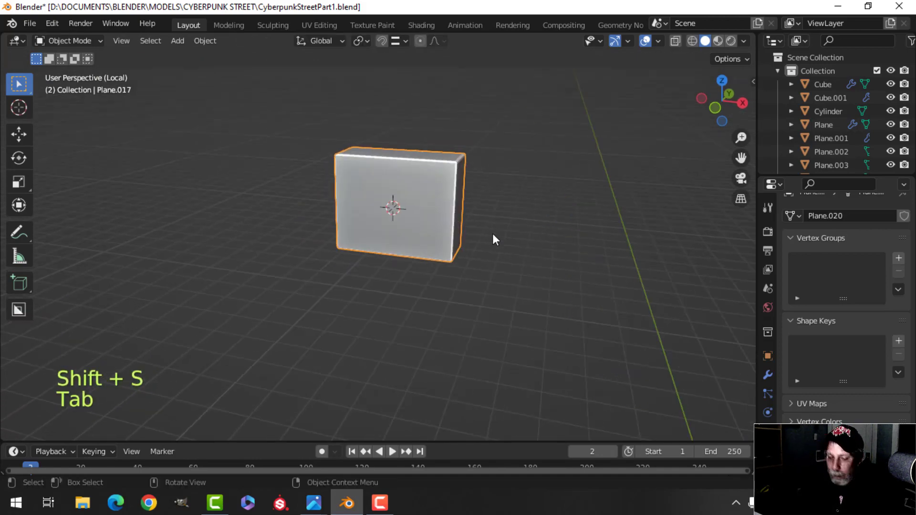
# Add a mesh cylinder with 24 vertices at the 3D cursor.
pyautogui.hotkey('shift', 'a')
pyautogui.moveTo(458, 202)
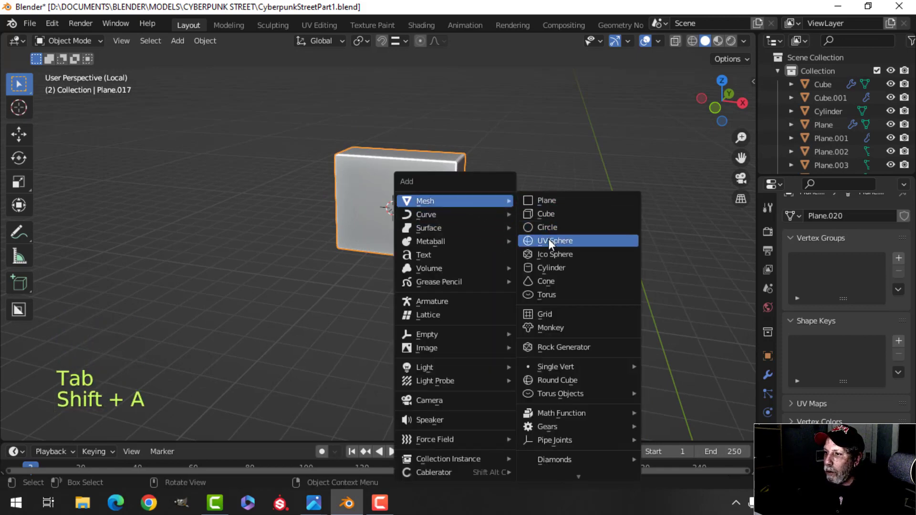
pyautogui.click(548, 267)
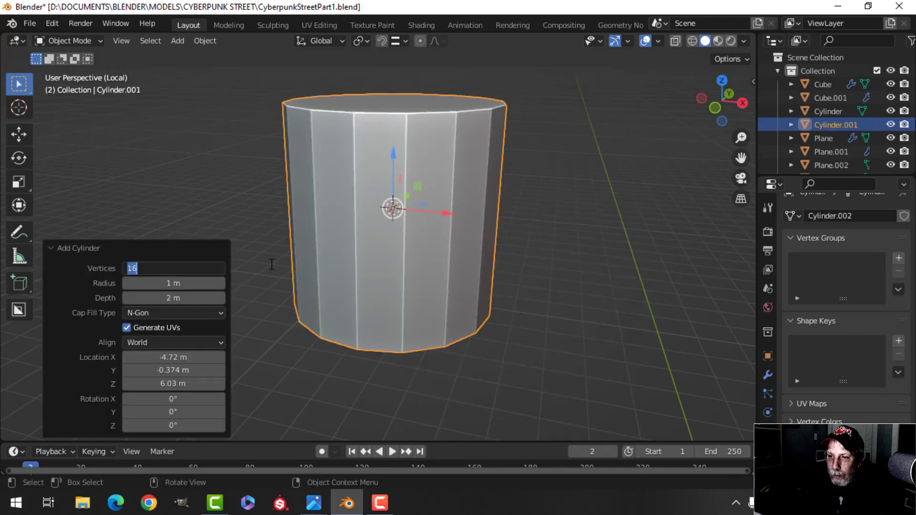
pyautogui.press('Return')
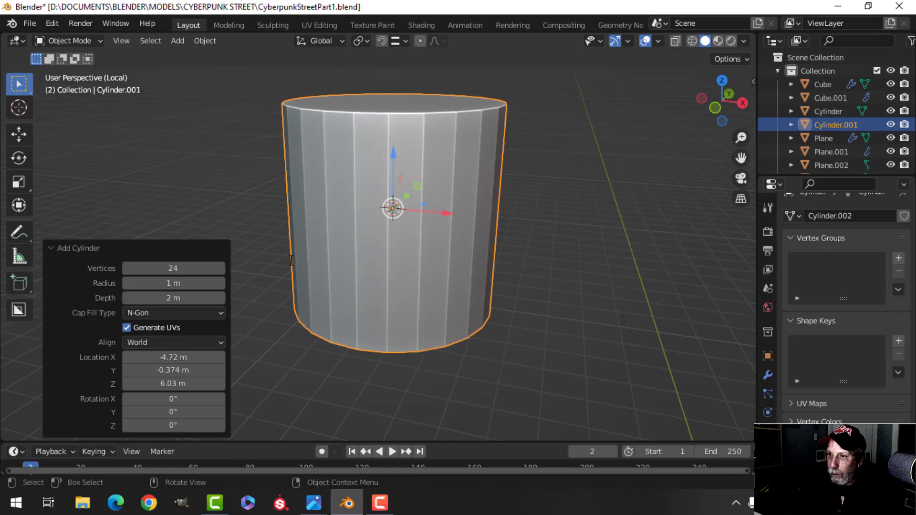
# Scale the cylinder's mesh uniformly to 0.291 and rotate it 90° about X.
pyautogui.press('Tab')
pyautogui.press('s')
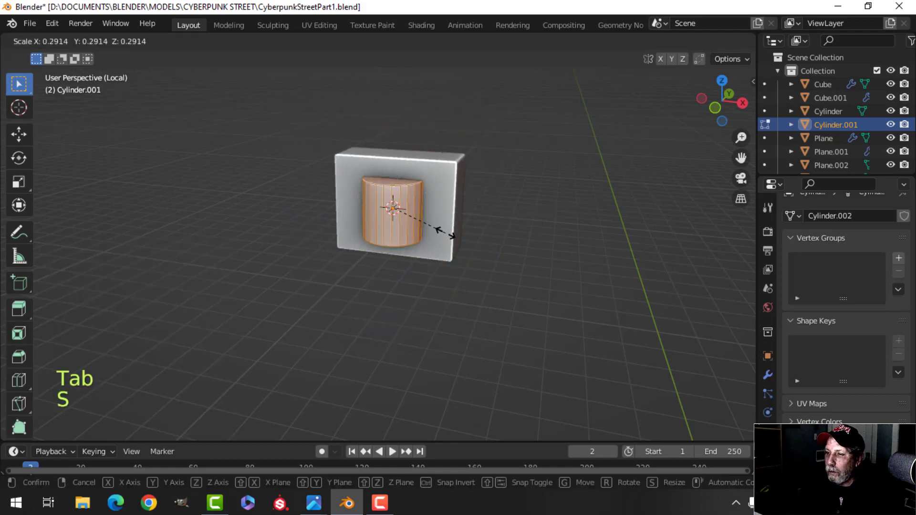
pyautogui.click(445, 235)
pyautogui.press('r')
pyautogui.press('x')
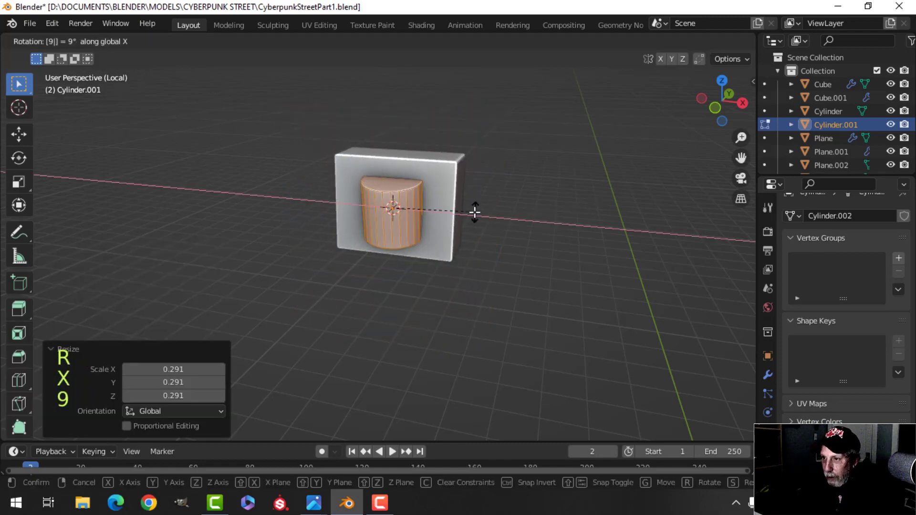
pyautogui.press('0')
pyautogui.click(474, 212)
# Try to enlarge the cylinder uniformly by 1.072 and shift it sideways along X.
pyautogui.moveTo(474, 212); pyautogui.dragTo(527, 153, button='middle')
pyautogui.press('s')
pyautogui.click(487, 184)
pyautogui.press('g')
pyautogui.press('x')
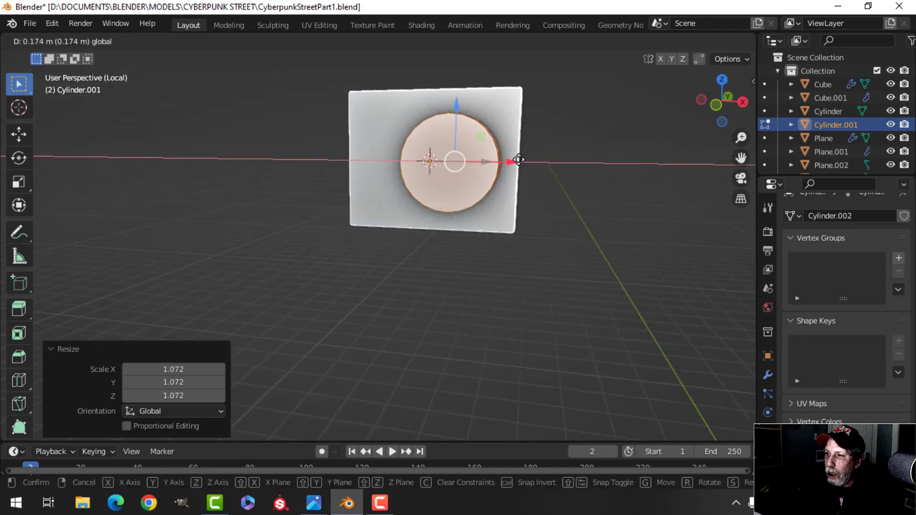
pyautogui.rightClick(514, 157)
pyautogui.hotkey('ctrl', 'z')
# Give the box a Boolean Difference modifier with the cylinder as cutter and apply it.
pyautogui.moveTo(563, 168); pyautogui.dragTo(430, 201, button='middle')
pyautogui.press('Tab')
pyautogui.hotkey('alt', 'a')
pyautogui.keyDown('shift'); pyautogui.click(431, 200); pyautogui.keyUp('shift')
pyautogui.moveTo(475, 180); pyautogui.dragTo(751, 254, button='middle')
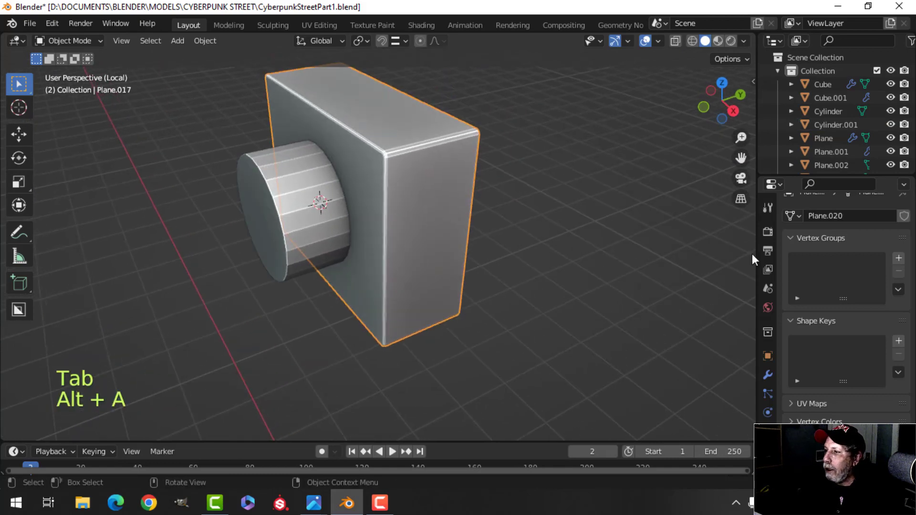
pyautogui.click(772, 372)
pyautogui.click(812, 230)
pyautogui.click(625, 296)
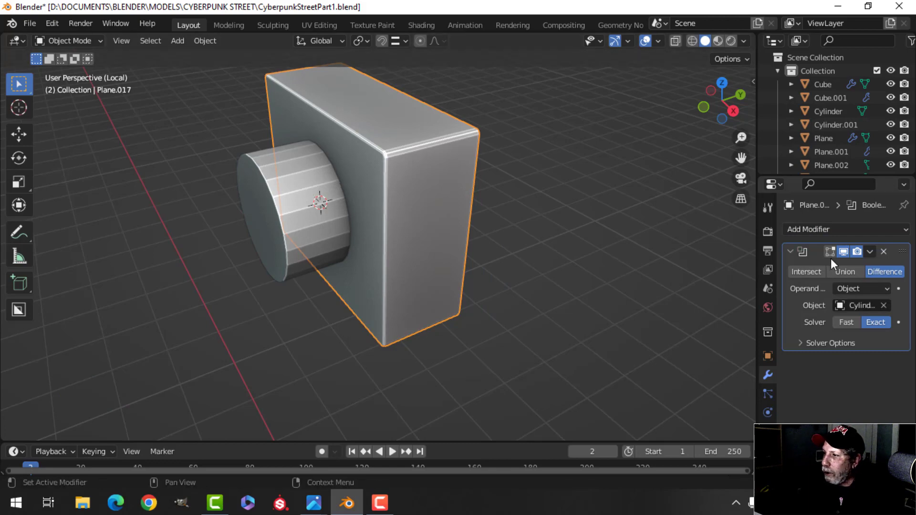
pyautogui.click(865, 250)
pyautogui.click(811, 266)
# Hide the cylinder that cut the round hole in the box.
pyautogui.click(301, 187)
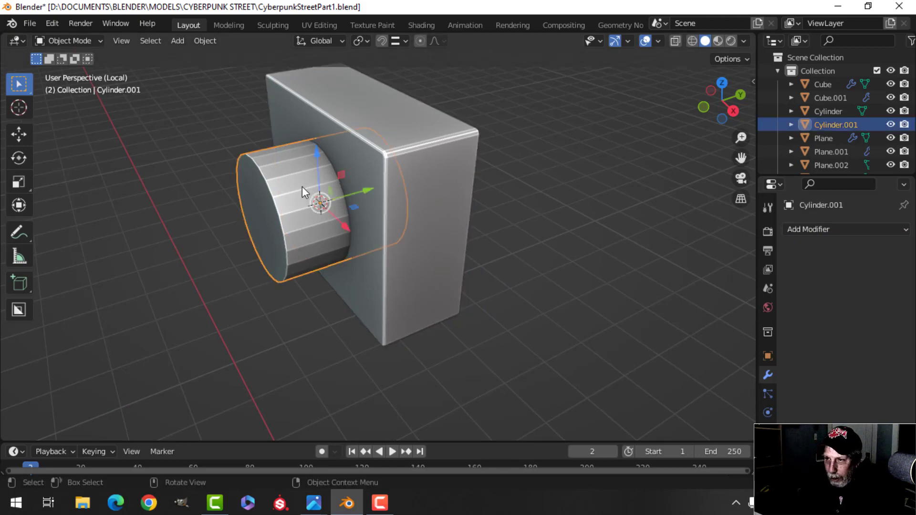
pyautogui.press('h')
pyautogui.moveTo(302, 187); pyautogui.dragTo(381, 168, button='middle')
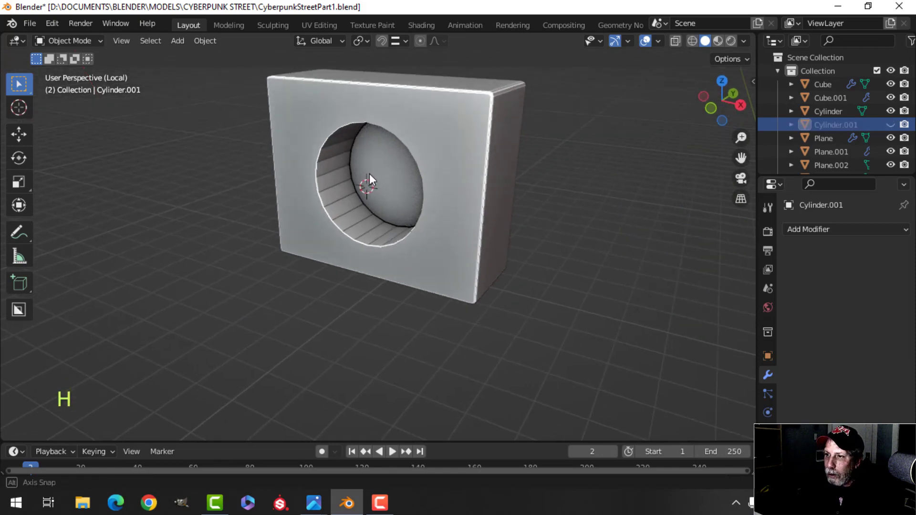
# Move the floor face of the round recess toward the box's front along Y to make the recess shallower.
pyautogui.click(384, 181)
pyautogui.press('Tab')
pyautogui.hotkey('alt', 'a')
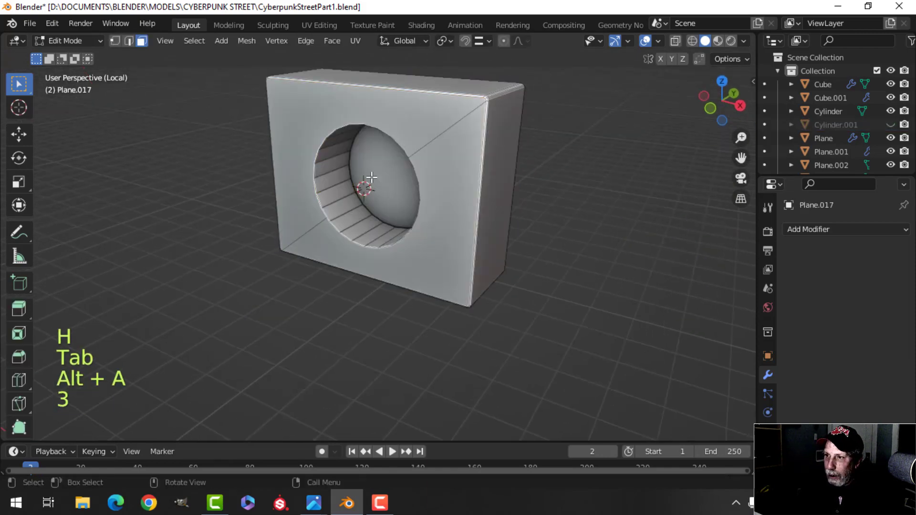
pyautogui.keyDown('shift'); pyautogui.click(371, 177); pyautogui.keyUp('shift')
pyautogui.moveTo(372, 177); pyautogui.dragTo(399, 174, button='middle')
pyautogui.moveTo(442, 163); pyautogui.dragTo(411, 167)
pyautogui.hotkey('alt', 'a')
pyautogui.moveTo(411, 167); pyautogui.dragTo(382, 253, button='middle')
pyautogui.press('Tab')
pyautogui.press('Tab')
pyautogui.hotkey('alt', 'a')
# Bevel the front rim loop of the round recess by about 0.018 m with 2 segments.
pyautogui.press('2')
pyautogui.scroll(4, 408, 150)
pyautogui.keyDown('alt'); pyautogui.click(365, 174); pyautogui.keyUp('alt')
pyautogui.keyDown('alt'); pyautogui.keyDown('shift'); pyautogui.click(436, 255); pyautogui.keyUp('shift'); pyautogui.keyUp('alt')
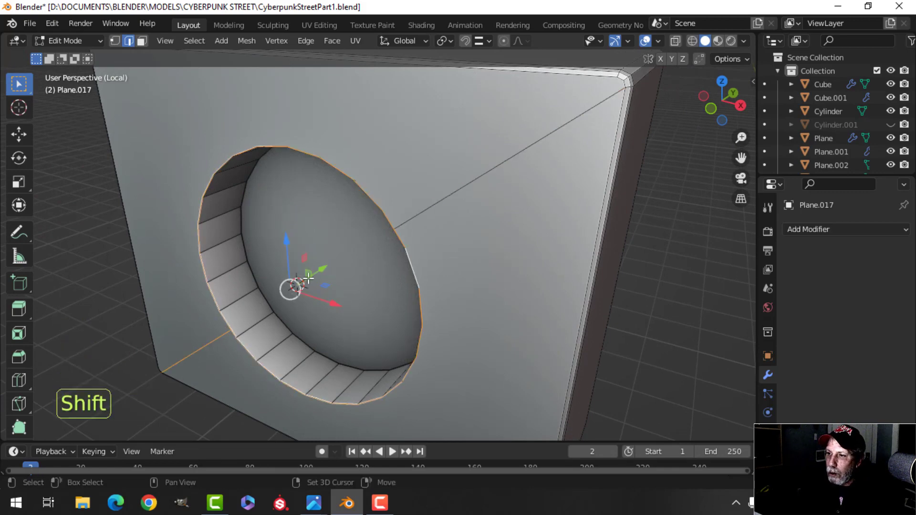
pyautogui.scroll(-4, 566, 266)
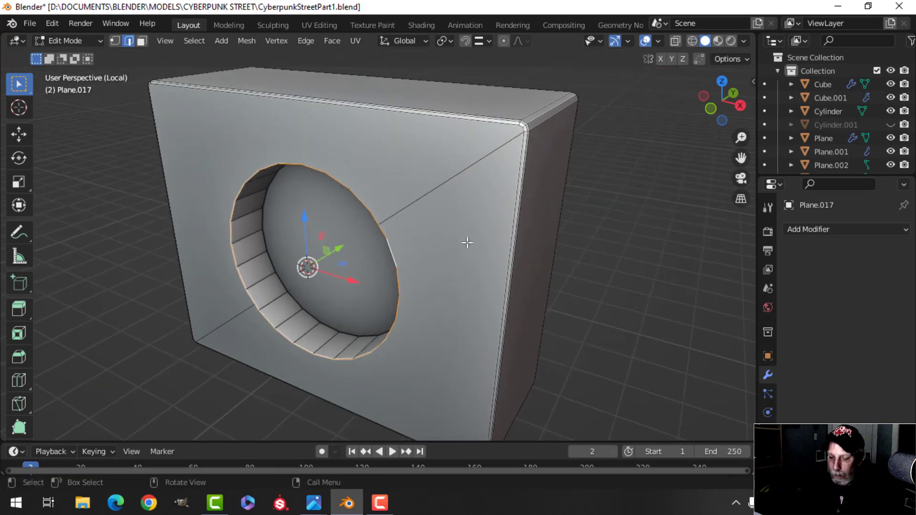
pyautogui.hotkey('ctrl', 'b')
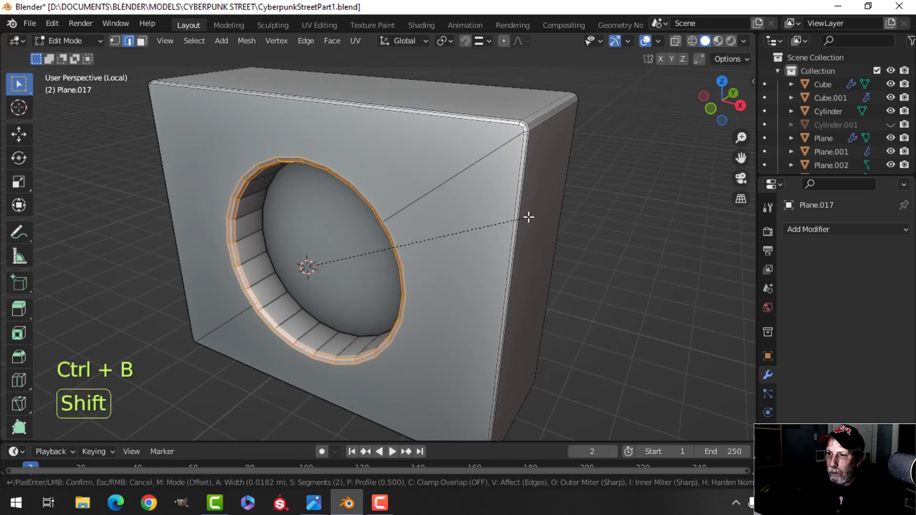
pyautogui.click(528, 217)
pyautogui.press('Tab')
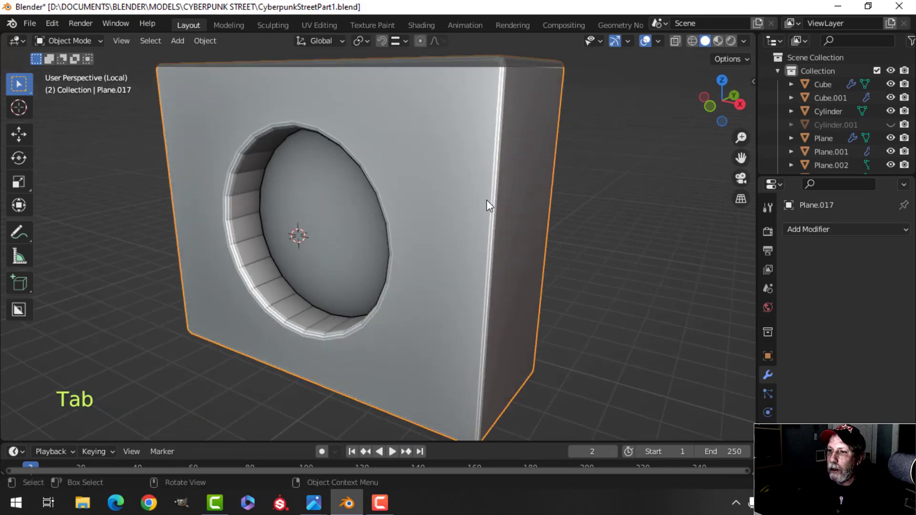
# Unhide the cutter cylinder and scale its mesh uniformly to 0.341 at the recess centre.
pyautogui.hotkey('alt', 'a')
pyautogui.scroll(-3, 458, 216)
pyautogui.moveTo(445, 218); pyautogui.dragTo(479, 227, button='middle')
pyautogui.hotkey('alt', 'h')
pyautogui.hotkey('alt', 'a')
pyautogui.press('Tab')
pyautogui.press('a')
pyautogui.press('s')
pyautogui.click(413, 230)
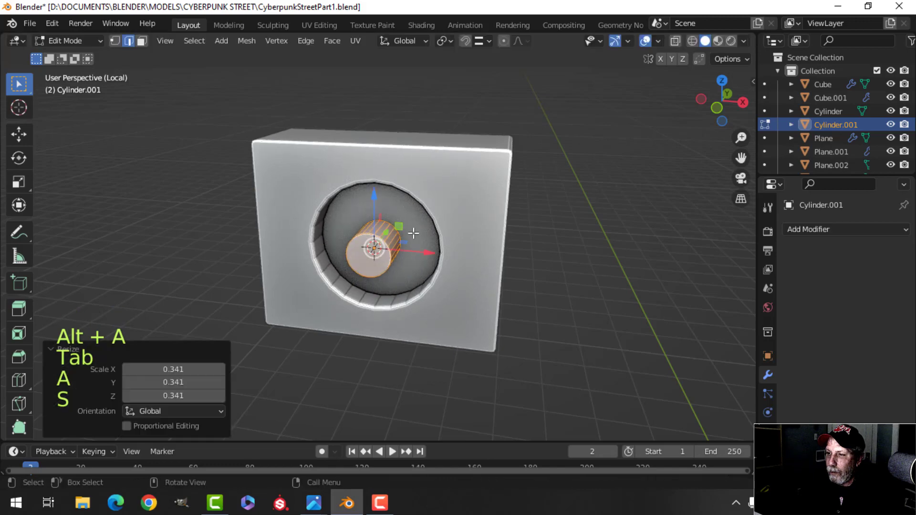
# Delete the small cylinder's front cap face.
pyautogui.moveTo(413, 231); pyautogui.dragTo(445, 215, button='middle')
pyautogui.press('3')
pyautogui.press('x')
pyautogui.click(347, 229)
# Rotate the whole small cylinder 180° about X so its open end faces into the recess.
pyautogui.press('a')
pyautogui.scroll(2, 472, 209)
pyautogui.press('r')
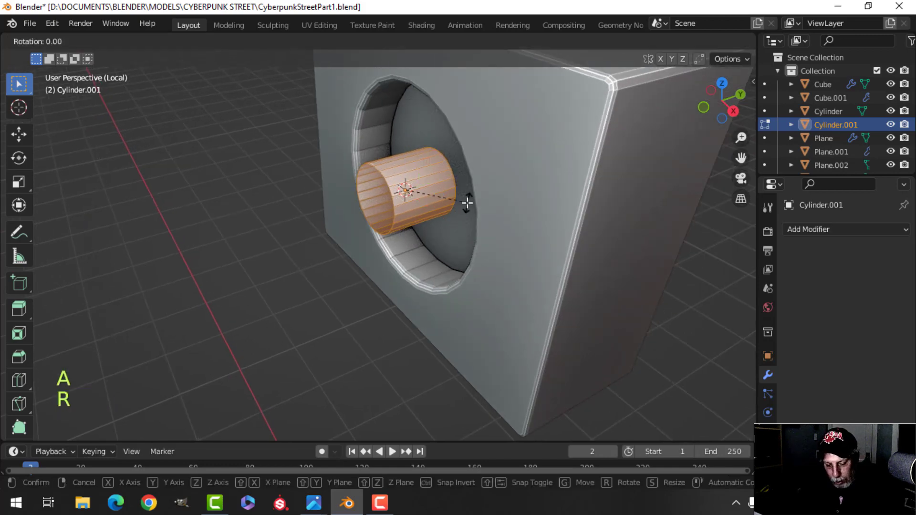
pyautogui.write('80')
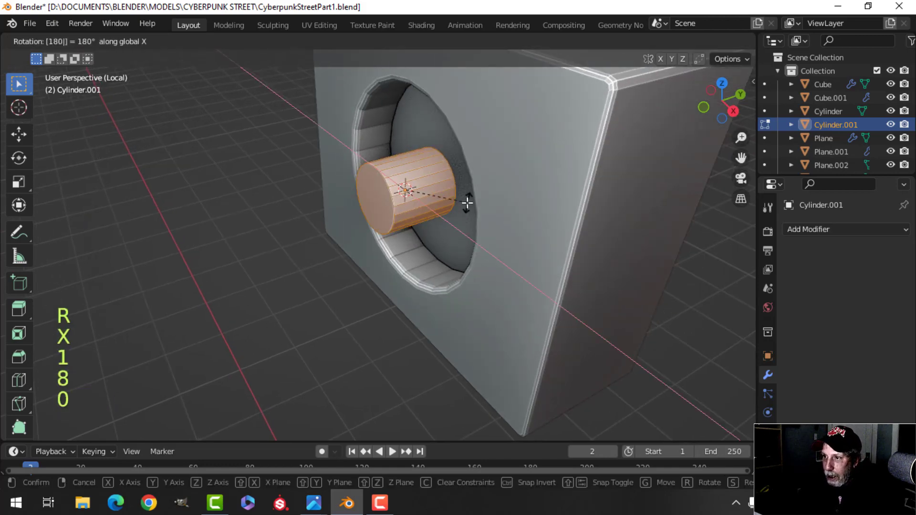
pyautogui.press('Return')
# Push the small cylinder deeper into the recess along Y and move its front cap back to shorten it.
pyautogui.moveTo(453, 180); pyautogui.dragTo(476, 162)
pyautogui.hotkey('alt', 'a')
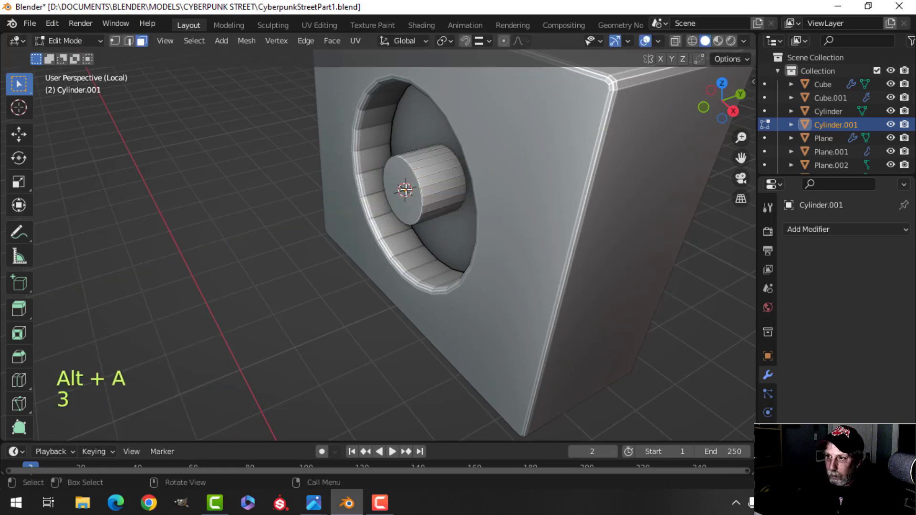
pyautogui.keyDown('shift'); pyautogui.click(405, 189); pyautogui.keyUp('shift')
pyautogui.moveTo(489, 194); pyautogui.dragTo(461, 203, button='middle')
pyautogui.moveTo(414, 198); pyautogui.dragTo(435, 193)
# Move the whole small cylinder about -0.34 m along Y, out in front of the box.
pyautogui.moveTo(437, 193); pyautogui.dragTo(410, 229, button='middle')
pyautogui.press('a')
pyautogui.moveTo(375, 218); pyautogui.dragTo(267, 242)
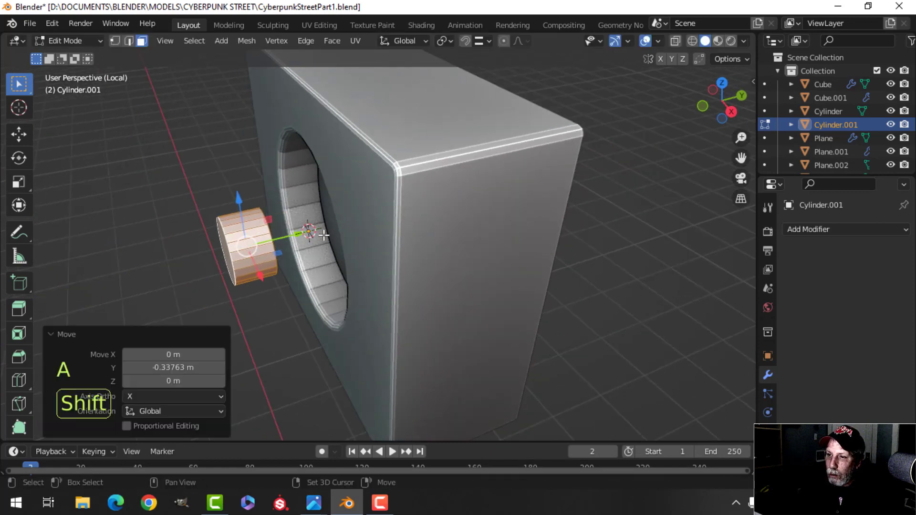
pyautogui.keyDown('shift'); pyautogui.moveTo(267, 242); pyautogui.dragTo(371, 222, button='middle'); pyautogui.keyUp('shift')
# Shorten the cylinder by moving its open rear edge loop forward along Y, ending with a correction of about 0.026 m backward.
pyautogui.hotkey('alt', 'a')
pyautogui.scroll(5, 323, 244)
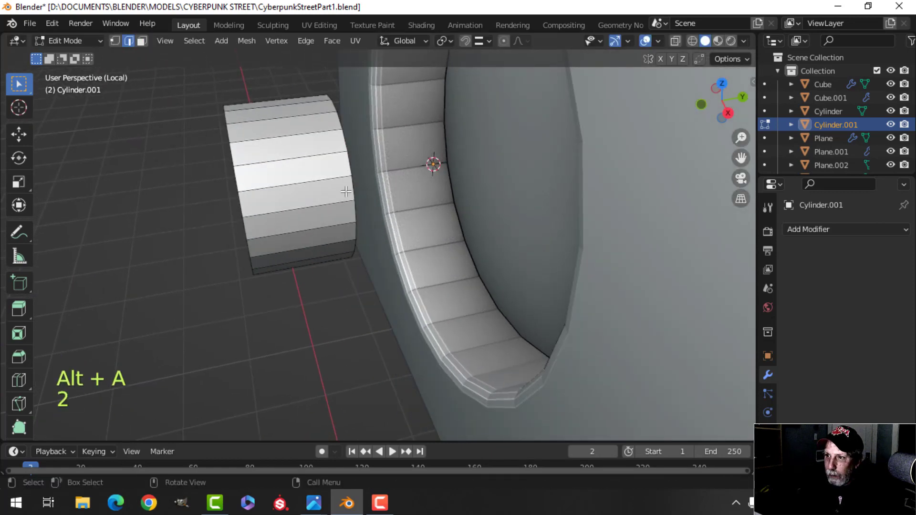
pyautogui.moveTo(400, 174); pyautogui.dragTo(344, 180)
pyautogui.keyDown('shift'); pyautogui.moveTo(350, 209); pyautogui.dragTo(396, 236, button='middle'); pyautogui.keyUp('shift')
pyautogui.moveTo(376, 219); pyautogui.dragTo(393, 217)
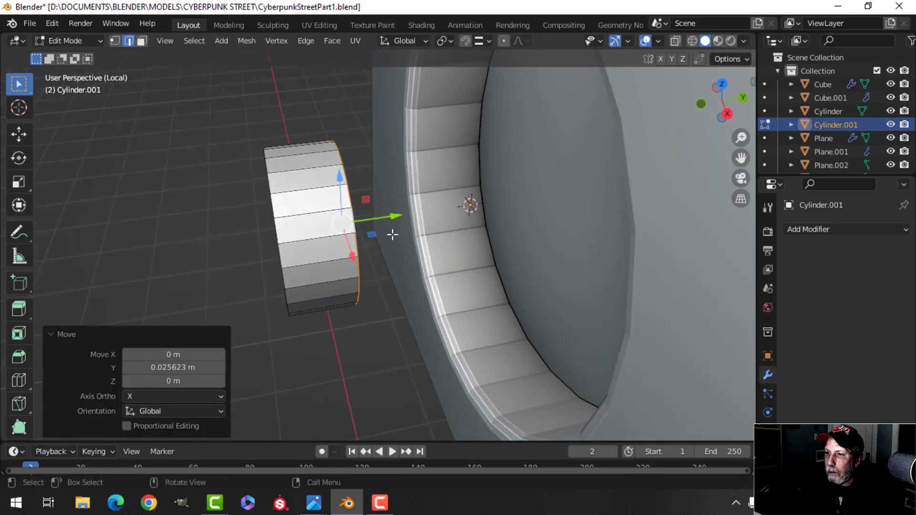
# Extrude the rear edge loop inward to a smaller ring and extrude that ring back along Y into a narrow shaft.
pyautogui.keyDown('shift'); pyautogui.moveTo(444, 255); pyautogui.dragTo(414, 263, button='middle'); pyautogui.keyUp('shift')
pyautogui.press('e')
pyautogui.press('s')
pyautogui.click(450, 280)
pyautogui.press('s')
pyautogui.click(382, 242)
pyautogui.press('e')
pyautogui.rightClick(414, 263)
pyautogui.moveTo(416, 230); pyautogui.dragTo(489, 229)
# Move the whole hub and shaft along Y back into the recess so the shaft meets the recess floor.
pyautogui.keyDown('shift'); pyautogui.moveTo(451, 255); pyautogui.dragTo(503, 258, button='middle'); pyautogui.keyUp('shift')
pyautogui.press('a')
pyautogui.press('g')
pyautogui.press('y')
pyautogui.click(528, 247)
pyautogui.hotkey('alt', 'a')
pyautogui.keyDown('alt'); pyautogui.keyDown('shift'); pyautogui.click(479, 230); pyautogui.keyUp('shift'); pyautogui.keyUp('alt')
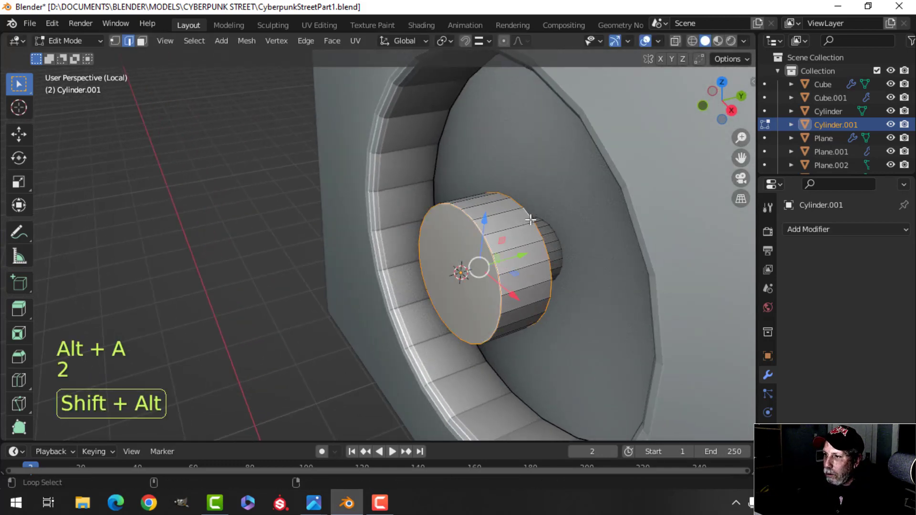
pyautogui.hotkey('ctrl', 'b')
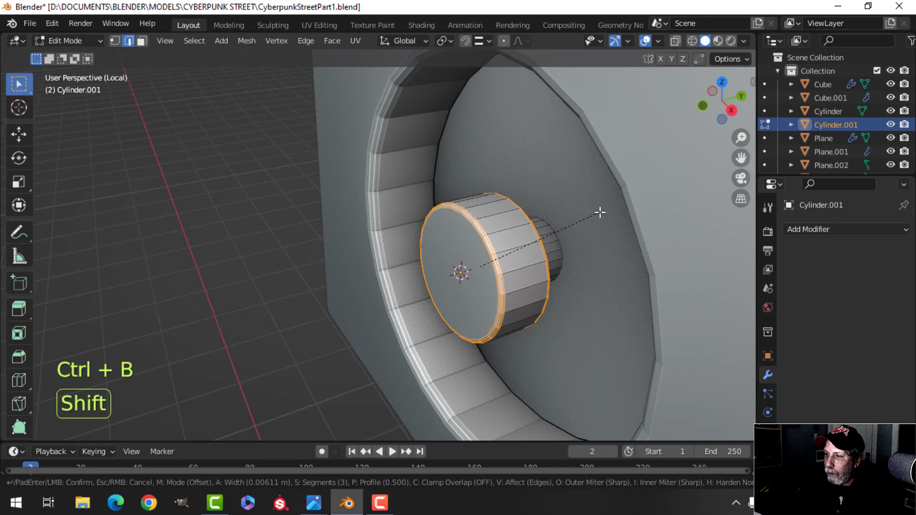
pyautogui.press('Escape')
# Bevel only the hub's rear edge loop by about 0.008 m with a single segment.
pyautogui.hotkey('alt', 'a')
pyautogui.keyDown('alt'); pyautogui.click(541, 227); pyautogui.keyUp('alt')
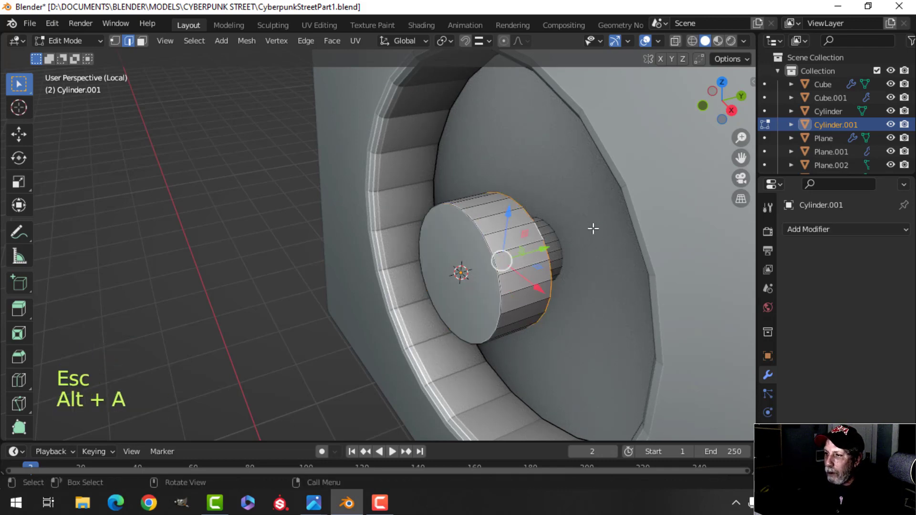
pyautogui.hotkey('ctrl', 'b')
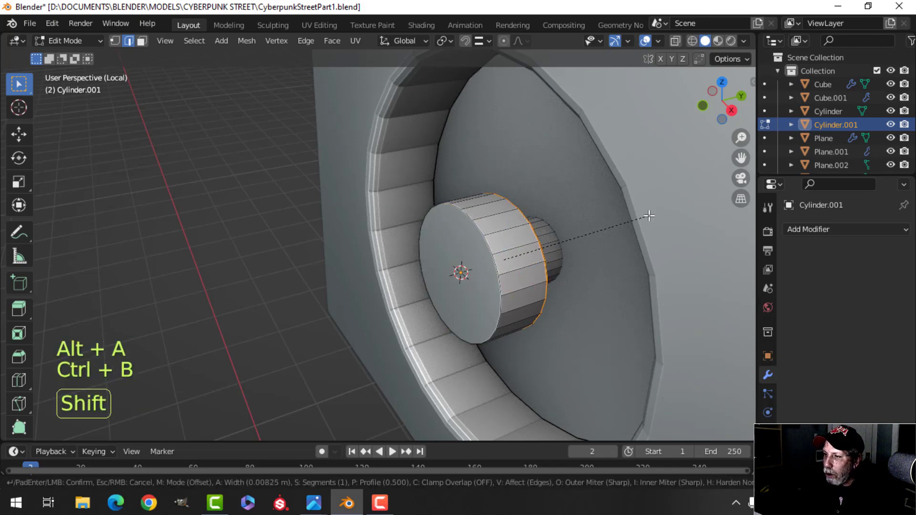
pyautogui.click(496, 262)
pyautogui.hotkey('alt', 'a')
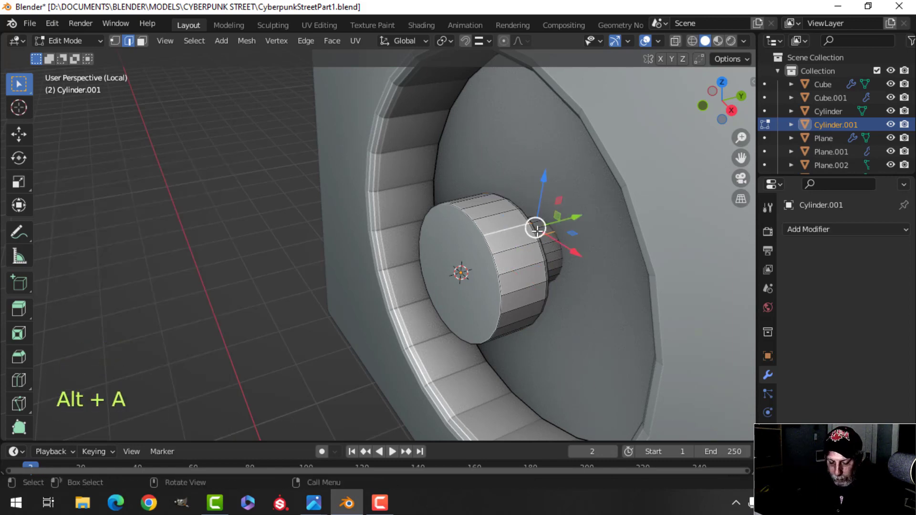
# Bevel the rim of the hub's front face by about 0.03 m with 3 segments and finish editing the hub.
pyautogui.click(487, 242)
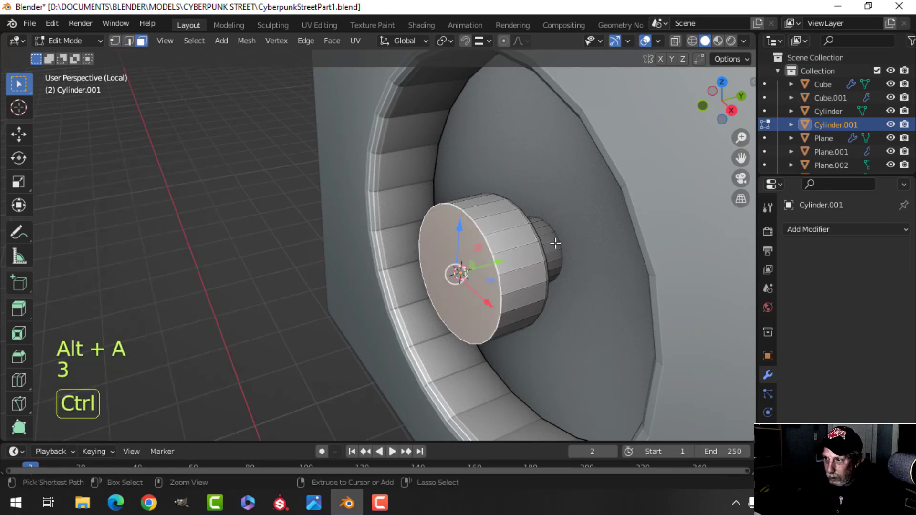
pyautogui.hotkey('ctrl', 'b')
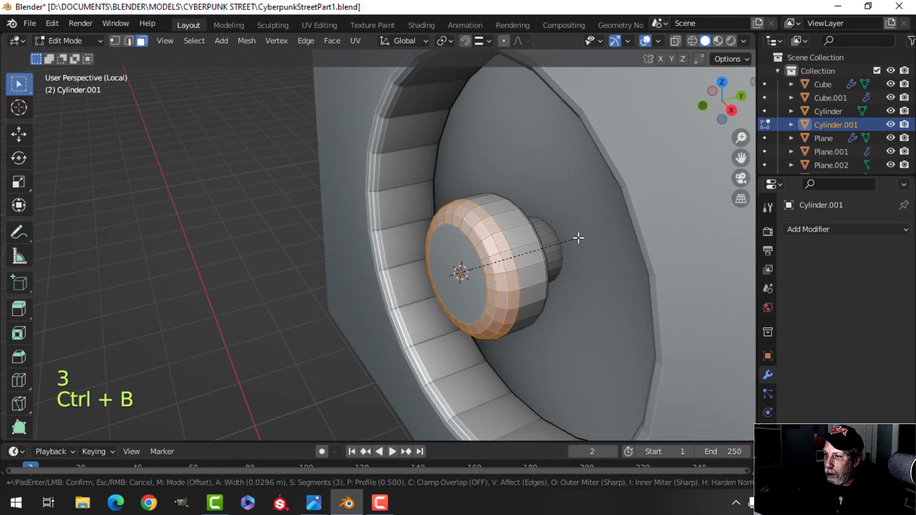
pyautogui.click(574, 238)
pyautogui.press('Tab')
pyautogui.scroll(-5, 523, 258)
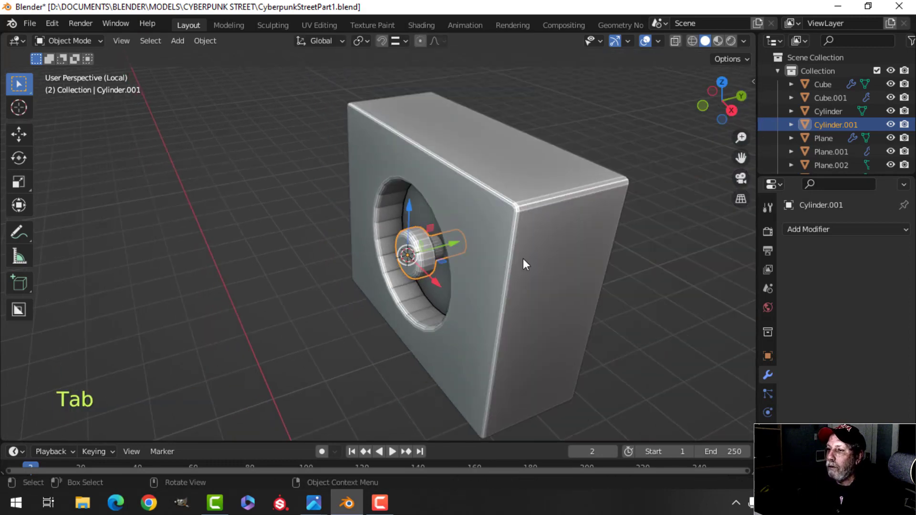
pyautogui.hotkey('alt', 'a')
# Add a plane at the 3D cursor in front view and scale it down to fan-blade size.
pyautogui.moveTo(491, 259); pyautogui.dragTo(544, 246, button='middle')
pyautogui.scroll(3, 534, 256)
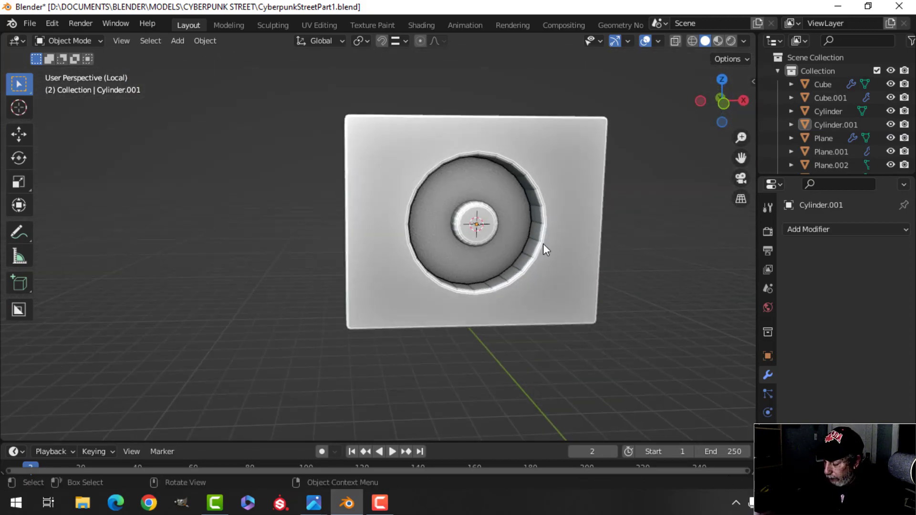
pyautogui.press('KP_1')
pyautogui.hotkey('shift', 'a')
pyautogui.moveTo(485, 199)
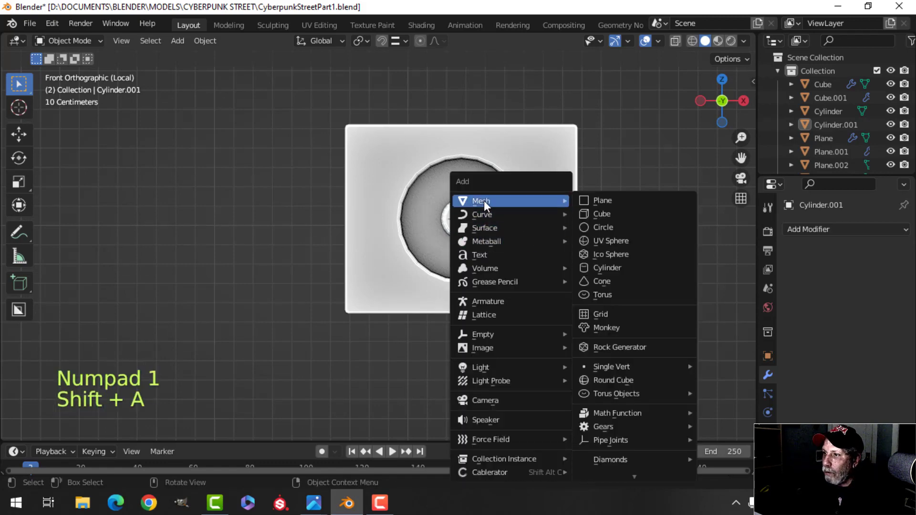
pyautogui.click(608, 201)
pyautogui.press('Tab')
pyautogui.press('s')
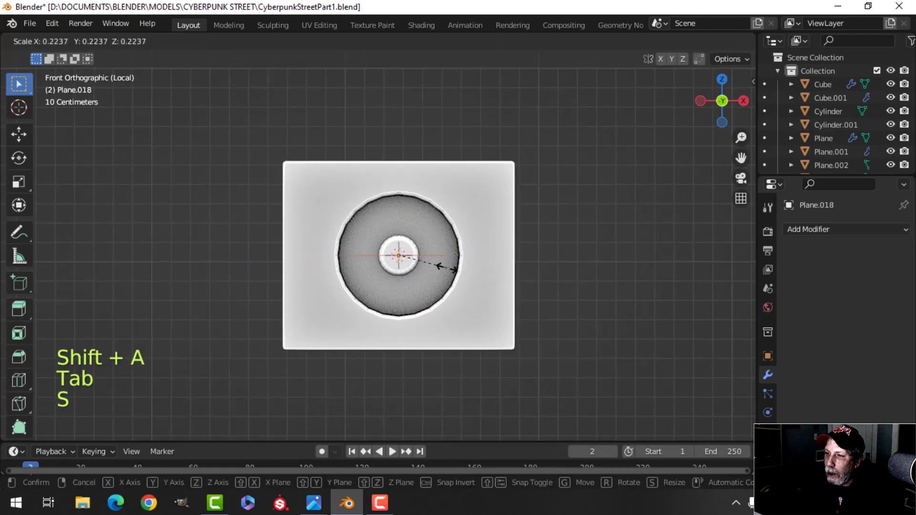
pyautogui.click(417, 264)
# Raise the small plane about 0.181 m along Z and rotate it 90° about X to face the front.
pyautogui.moveTo(406, 209); pyautogui.dragTo(409, 173)
pyautogui.scroll(2, 448, 219)
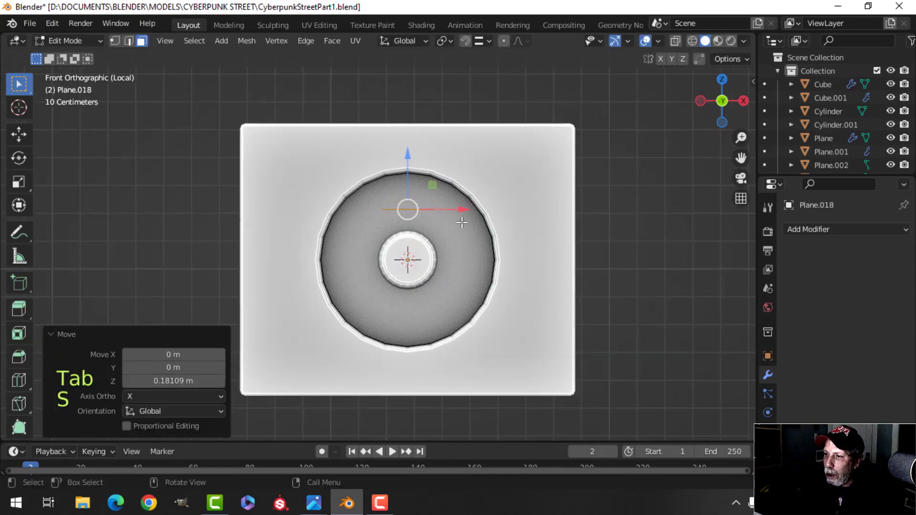
pyautogui.keyDown('shift'); pyautogui.moveTo(459, 226); pyautogui.dragTo(444, 233, button='middle'); pyautogui.keyUp('shift')
pyautogui.write('r90')
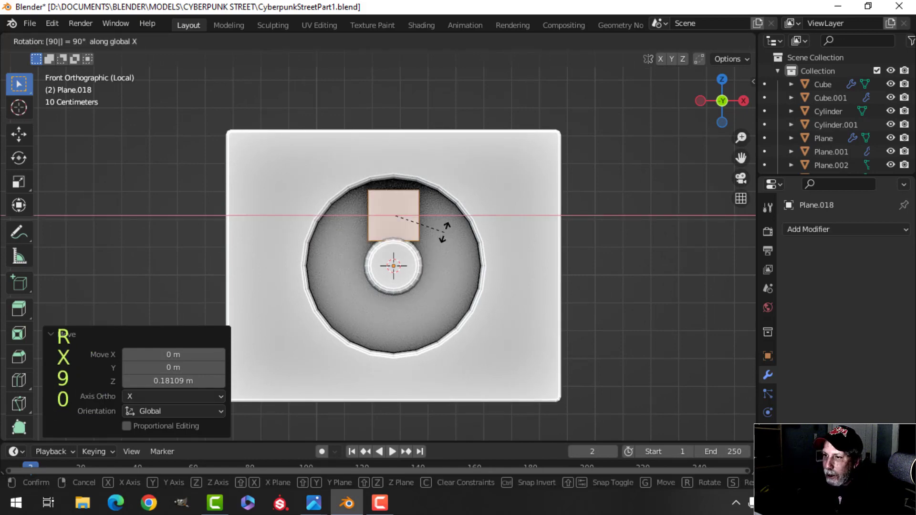
pyautogui.press('Return')
pyautogui.click(430, 234)
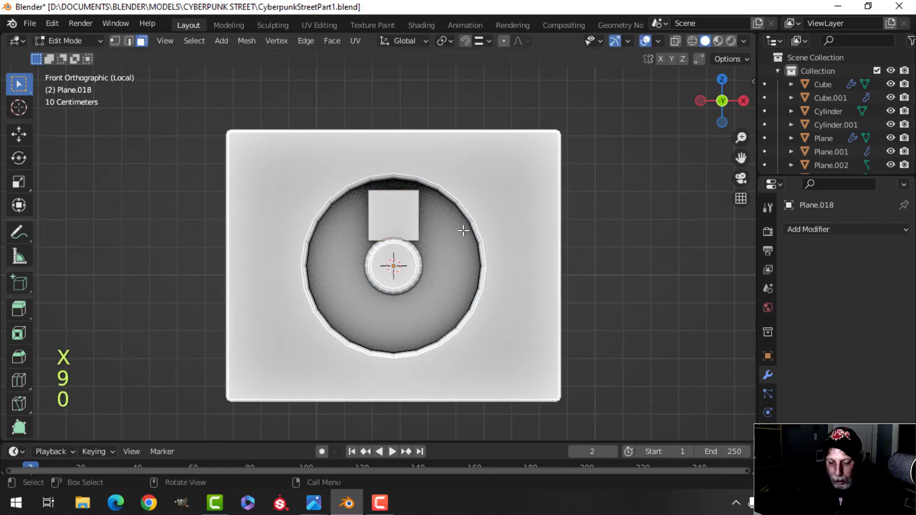
# Taper the plane into a blade by scaling its lower edge to about 0.43 and its upper edge to about 0.78.
pyautogui.press('s')
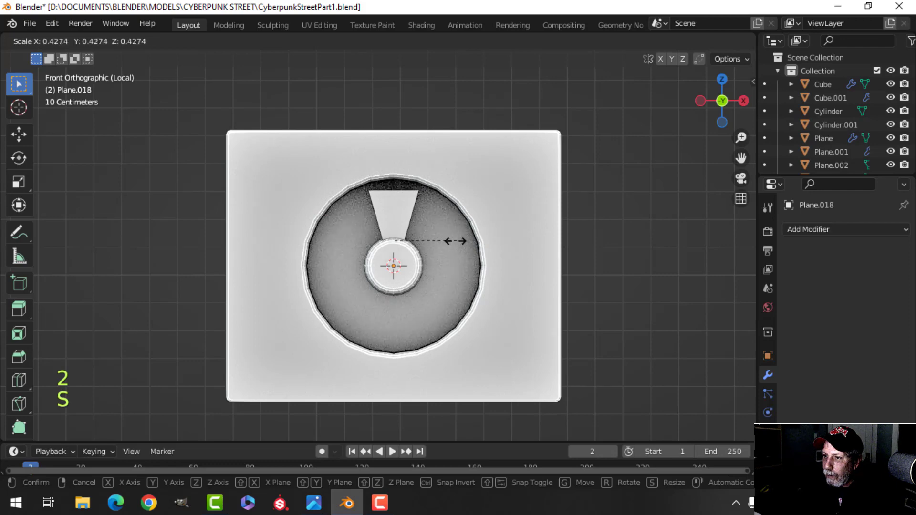
pyautogui.click(448, 241)
pyautogui.click(402, 192)
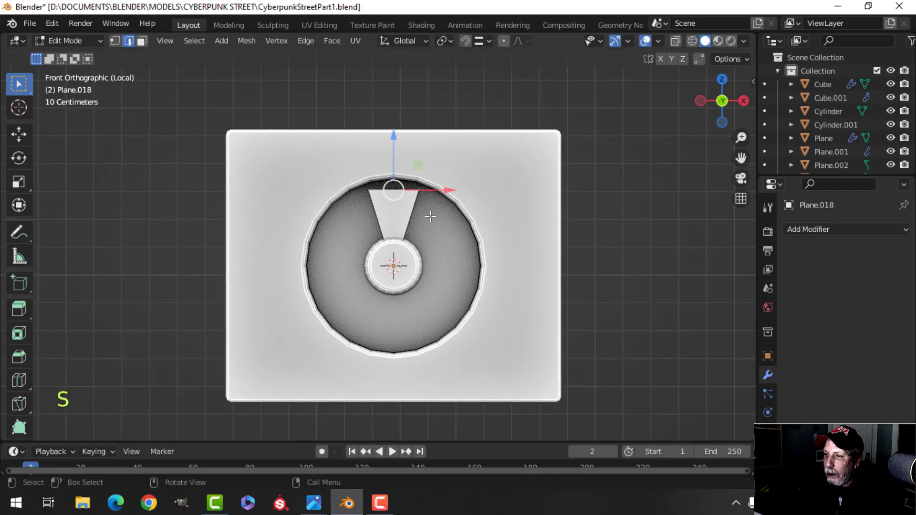
pyautogui.press('s')
pyautogui.click(458, 210)
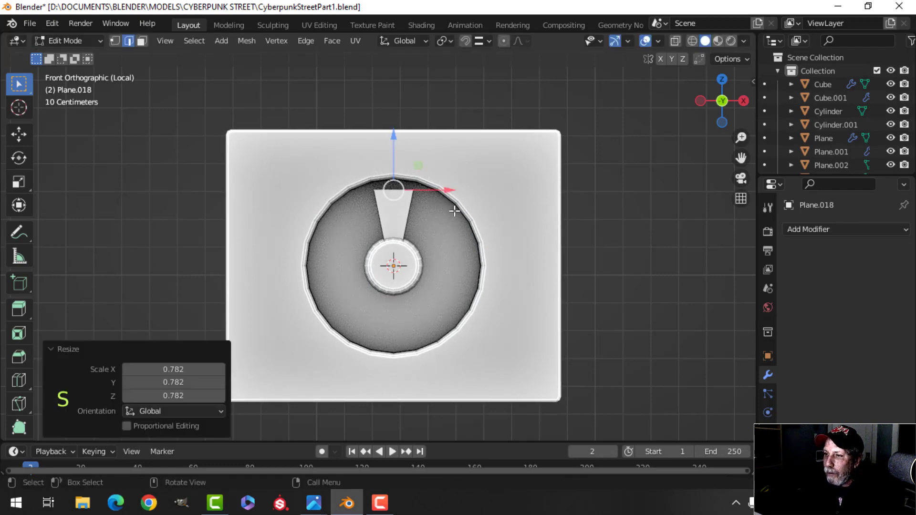
# Round the blade's two upper corners with a vertex bevel about 0.039 m wide and 4 segments.
pyautogui.scroll(2, 446, 262)
pyautogui.hotkey('shift', 'ctrl', 'b')
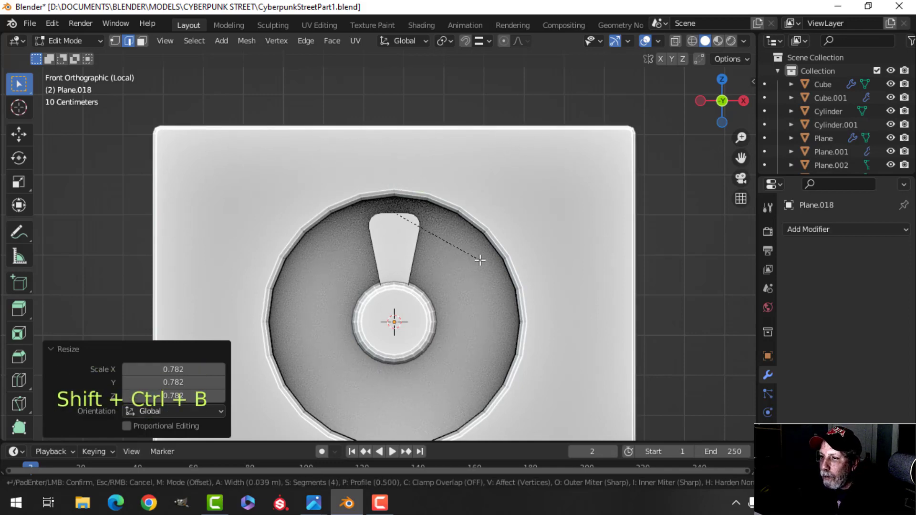
pyautogui.click(480, 259)
# Extrude the whole blade about 0.007 m to give it thickness.
pyautogui.press('a')
pyautogui.moveTo(480, 259); pyautogui.dragTo(456, 249, button='middle')
pyautogui.scroll(2, 344, 264)
pyautogui.press('e')
pyautogui.click(462, 253)
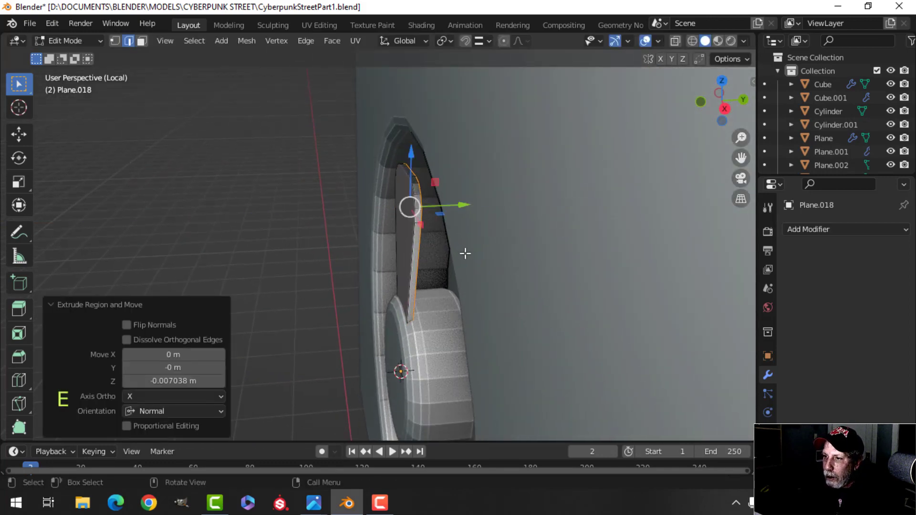
# Delete the blade's narrow bottom end face and correct the normals of the whole blade.
pyautogui.press('a')
pyautogui.press('3')
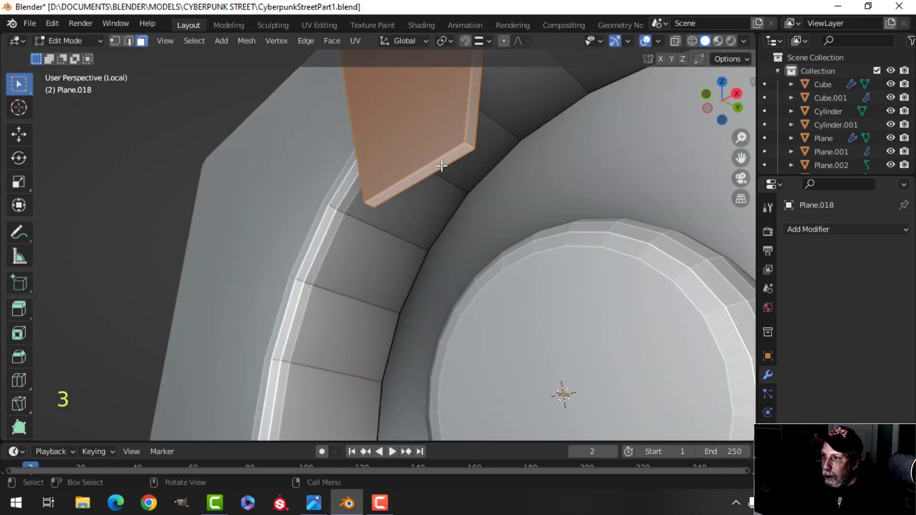
pyautogui.press('x')
pyautogui.click(445, 167)
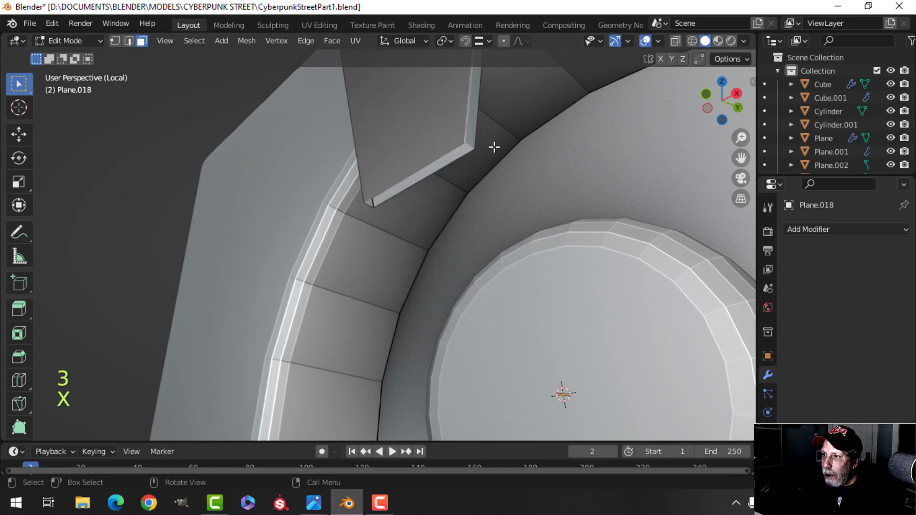
pyautogui.moveTo(493, 148); pyautogui.dragTo(499, 230, button='middle')
pyautogui.press('a')
pyautogui.hotkey('alt', 'n')
pyautogui.click(496, 241)
# Bevel the blade's front and rear outline edges by about 0.001 m with 4 segments.
pyautogui.hotkey('alt', 'a')
pyautogui.press('2')
pyautogui.keyDown('alt'); pyautogui.keyDown('shift'); pyautogui.click(487, 188); pyautogui.keyUp('shift'); pyautogui.keyUp('alt')
pyautogui.scroll(1, 497, 227)
pyautogui.hotkey('ctrl', 'b')
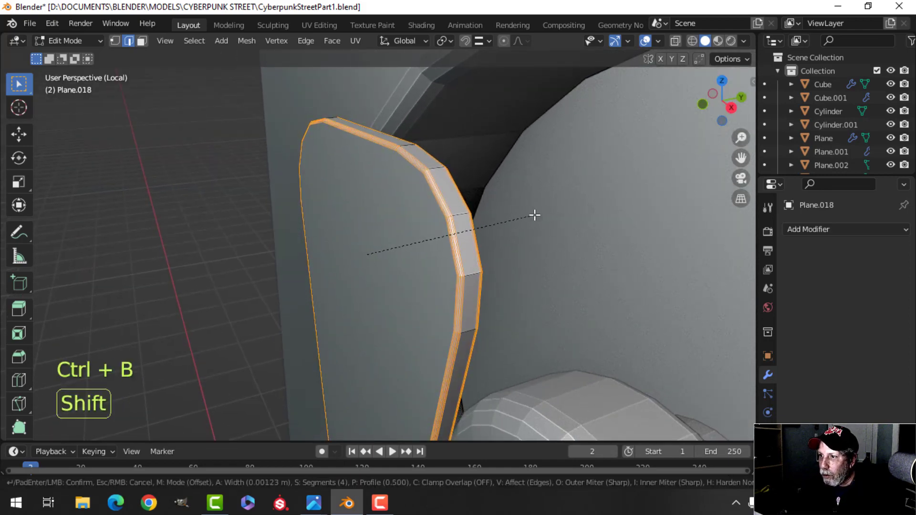
pyautogui.click(534, 216)
# Shade the blade smooth in Object Mode and deselect it.
pyautogui.press('Tab')
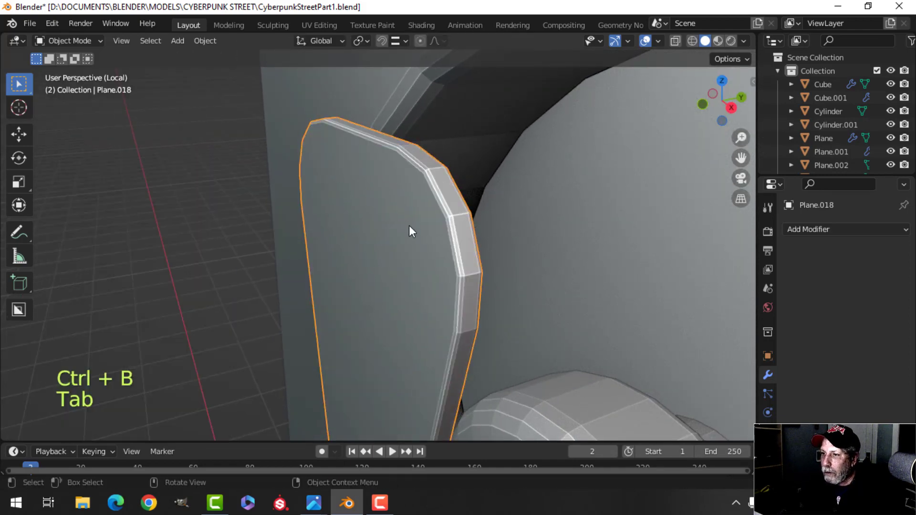
pyautogui.rightClick(402, 213)
pyautogui.click(402, 213)
pyautogui.moveTo(403, 213); pyautogui.dragTo(384, 219, button='middle')
pyautogui.hotkey('alt', 'a')
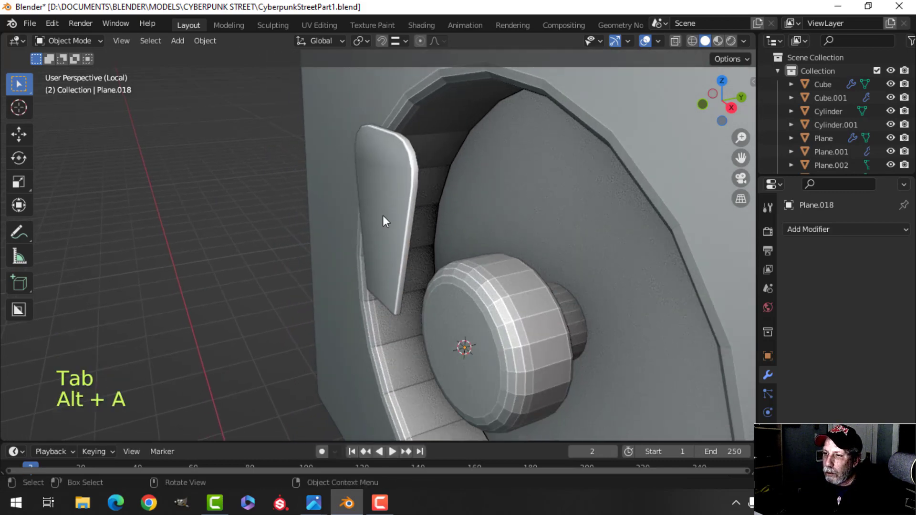
# Move the whole blade about 0.155 m along Y into the recess, over the hub.
pyautogui.press('Tab')
pyautogui.press('a')
pyautogui.moveTo(496, 230); pyautogui.dragTo(446, 211, button='middle')
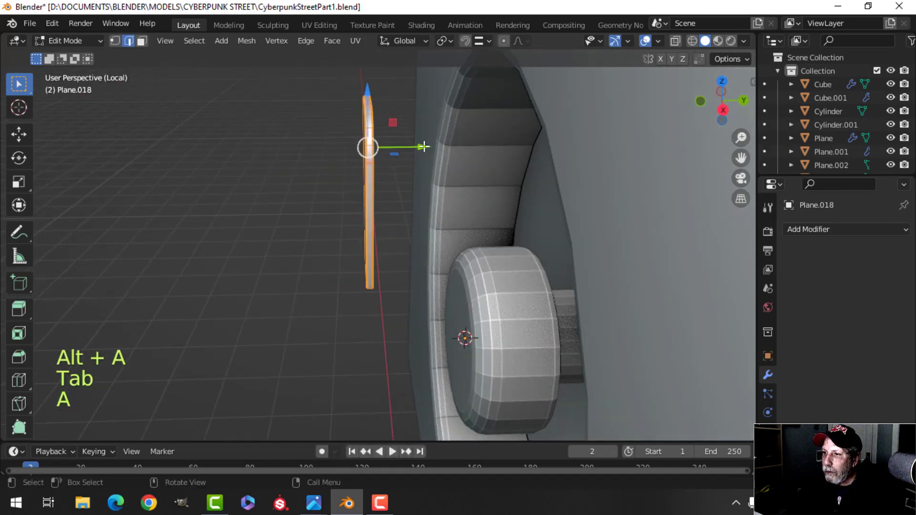
pyautogui.moveTo(423, 146); pyautogui.dragTo(581, 135)
pyautogui.keyDown('shift'); pyautogui.moveTo(580, 135); pyautogui.dragTo(462, 238, button='middle'); pyautogui.keyUp('shift')
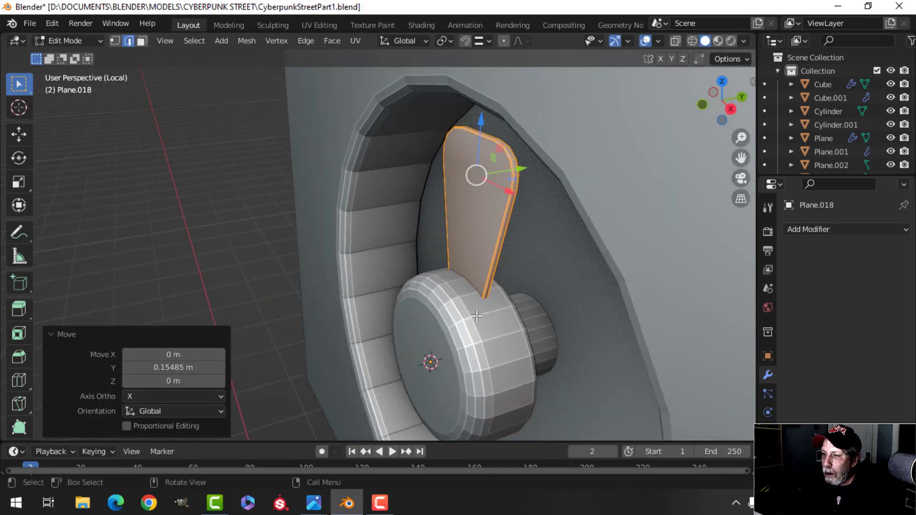
# Set the pivot point to the 3D Cursor and rotate the blade about 7° around the Z axis.
pyautogui.click(452, 41)
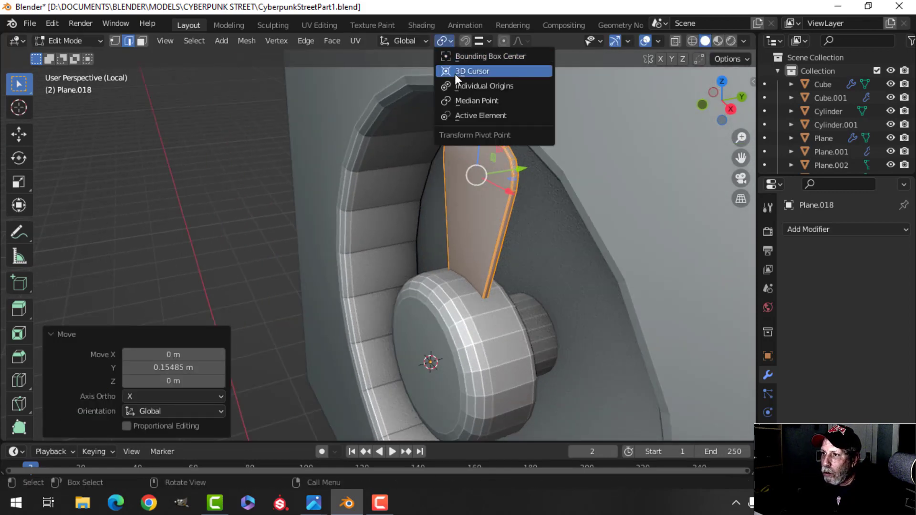
pyautogui.click(474, 71)
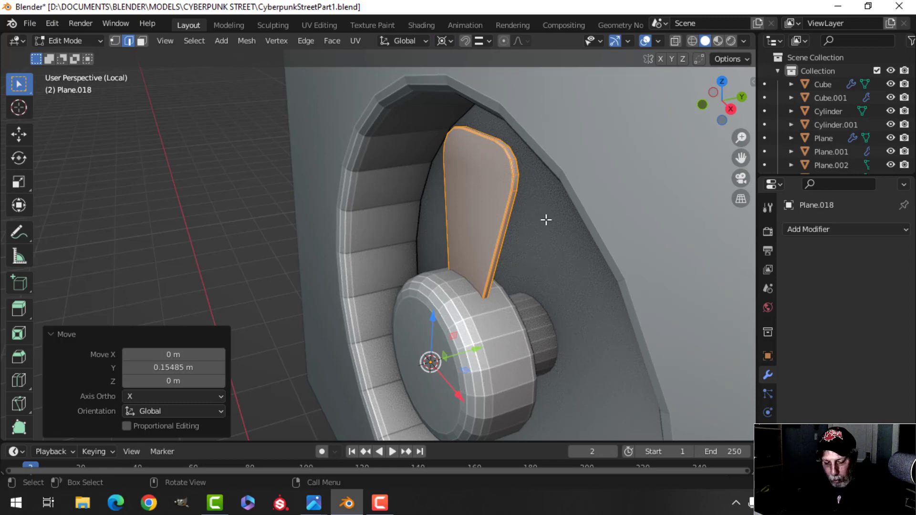
pyautogui.press('r')
pyautogui.press('z')
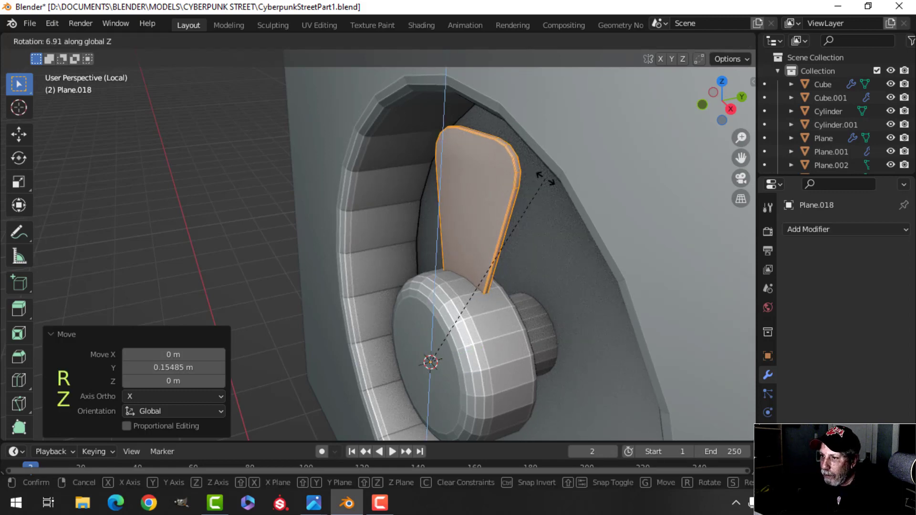
pyautogui.click(542, 174)
pyautogui.press('Tab')
pyautogui.scroll(-4, 480, 237)
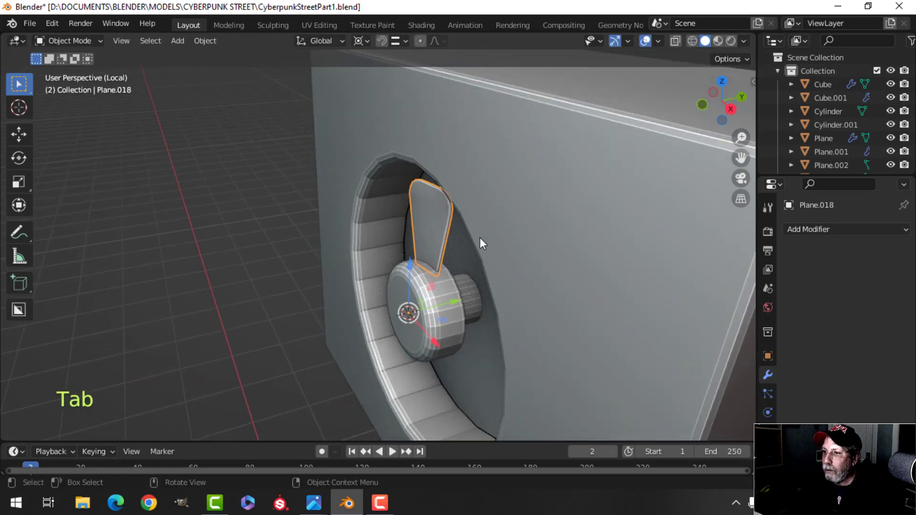
# Scale the whole hub mesh down to about 0.69 in front view.
pyautogui.moveTo(480, 237); pyautogui.dragTo(554, 245, button='middle')
pyautogui.hotkey('alt', 'a')
pyautogui.keyDown('shift'); pyautogui.moveTo(481, 266); pyautogui.dragTo(485, 219, button='middle'); pyautogui.keyUp('shift')
pyautogui.click(453, 159)
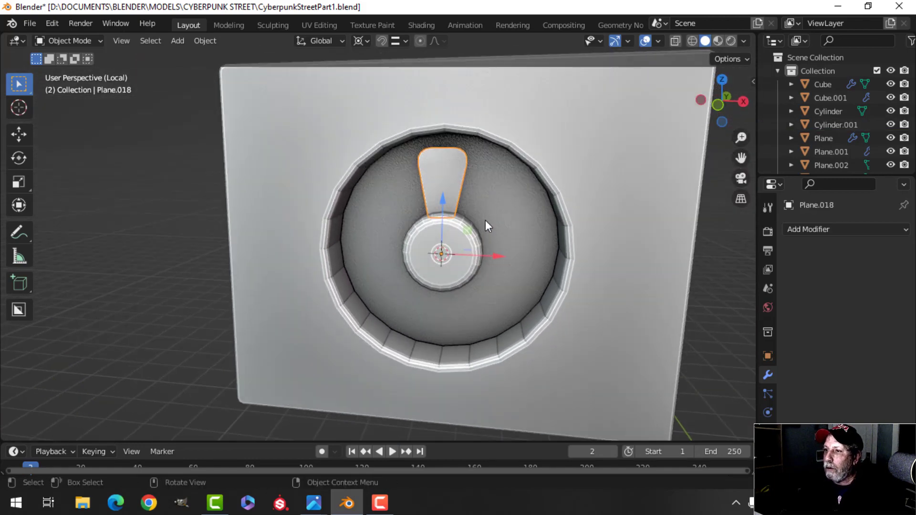
pyautogui.press('KP_1')
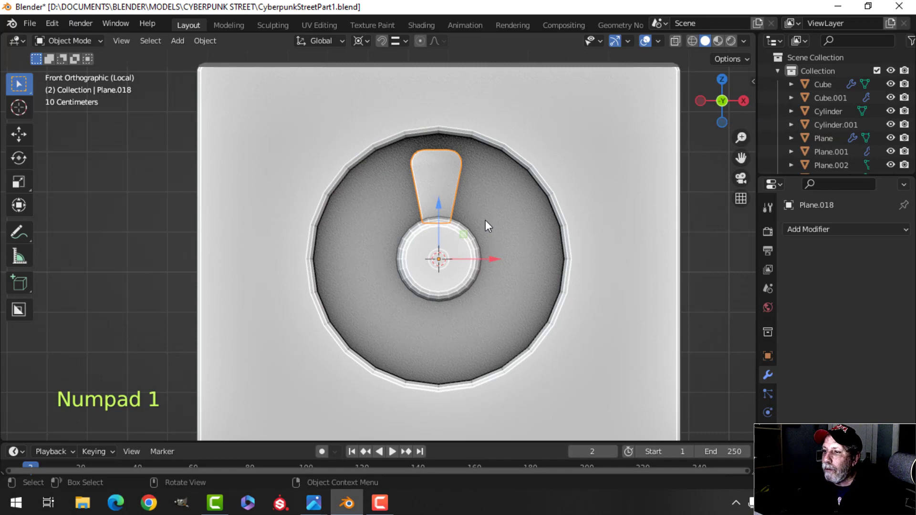
pyautogui.click(464, 245)
pyautogui.press('Tab')
pyautogui.press('a')
pyautogui.press('s')
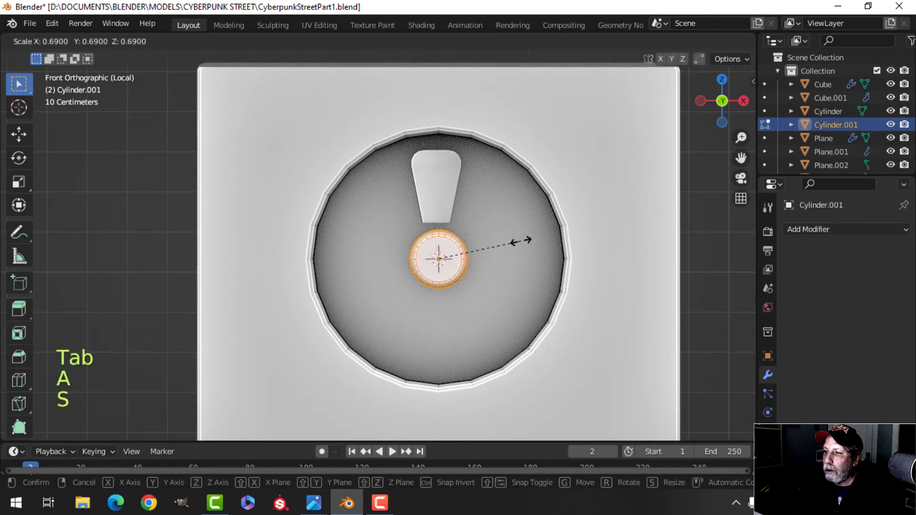
pyautogui.click(520, 241)
pyautogui.press('Tab')
# Stretch the blade to about 1.109 along Z and lower it about 0.044 m to meet the smaller hub.
pyautogui.click(436, 173)
pyautogui.press('Tab')
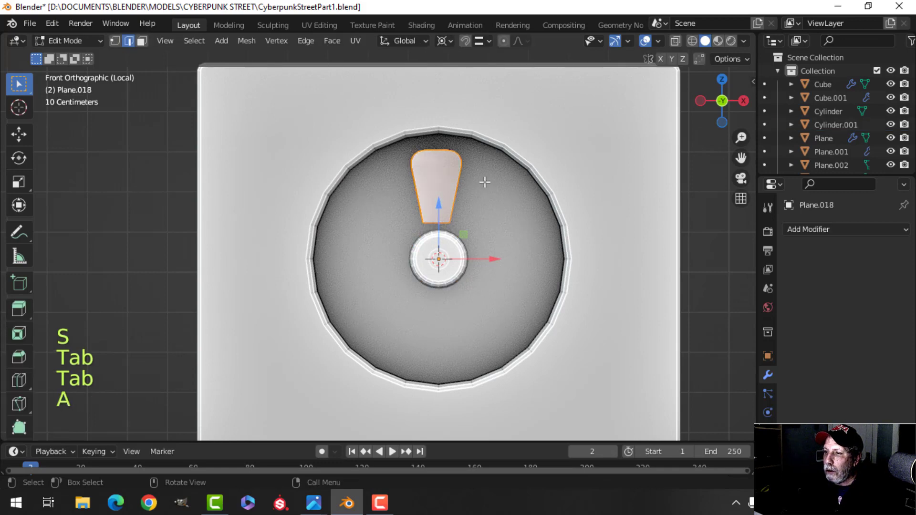
pyautogui.press('s')
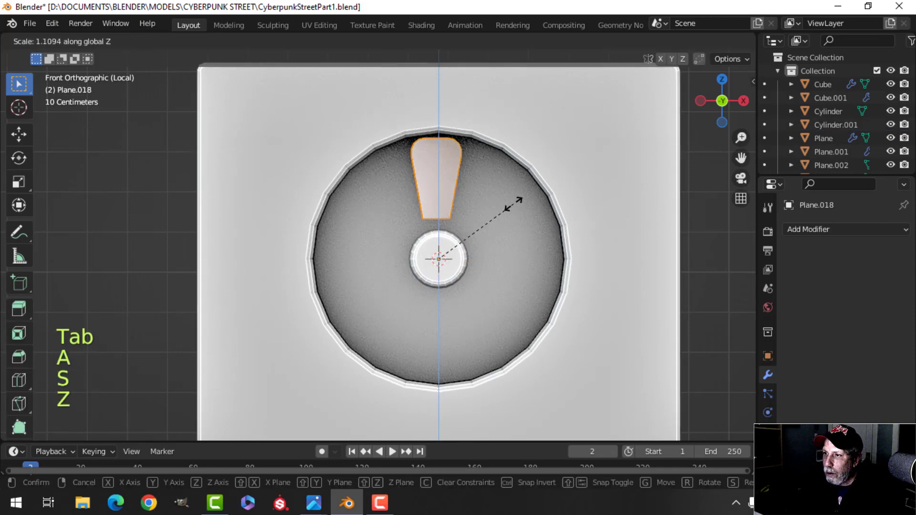
pyautogui.click(514, 203)
pyautogui.press('z')
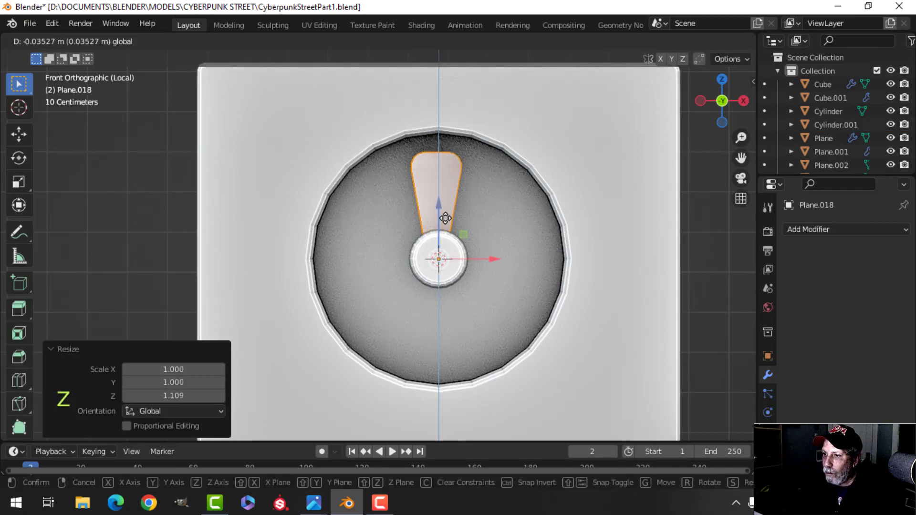
pyautogui.click(445, 220)
pyautogui.moveTo(445, 221); pyautogui.dragTo(371, 267, button='middle')
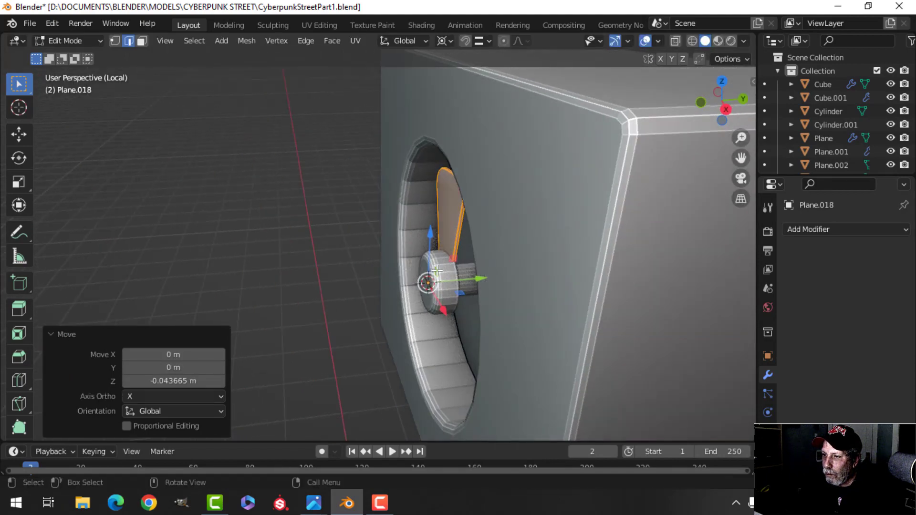
# Move the whole blade about -0.011 m along the Y axis.
pyautogui.press('g')
pyautogui.press('y')
pyautogui.click(479, 280)
pyautogui.moveTo(479, 280); pyautogui.dragTo(492, 257, button='middle')
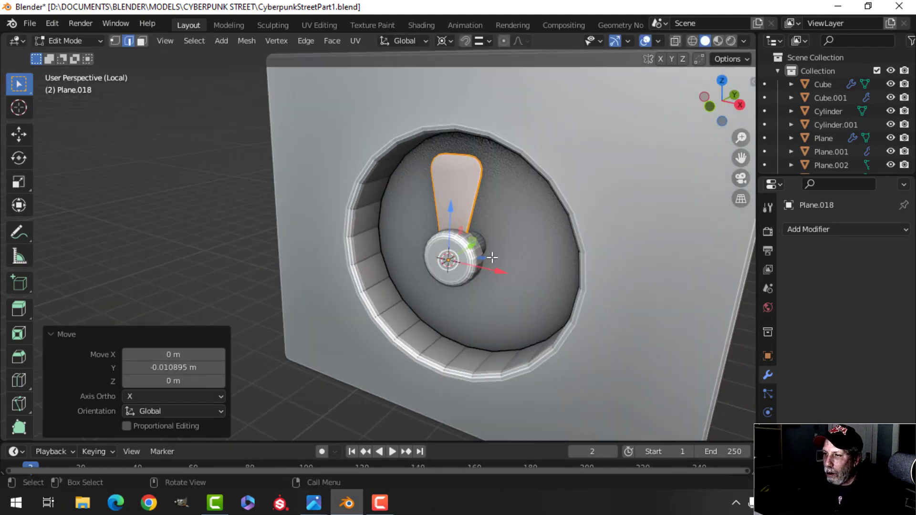
# Duplicate the blade object in front view and rotate the copy 180° about the 3D Cursor.
pyautogui.press('KP_1')
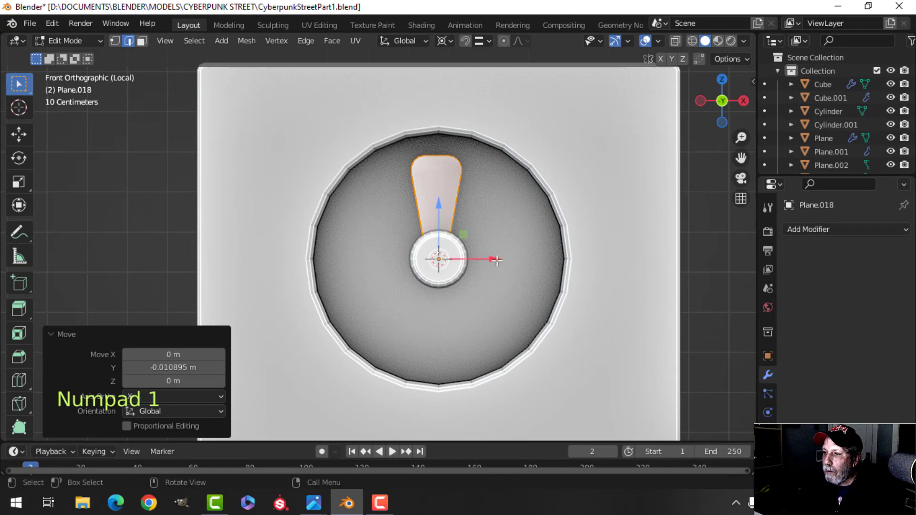
pyautogui.press('Tab')
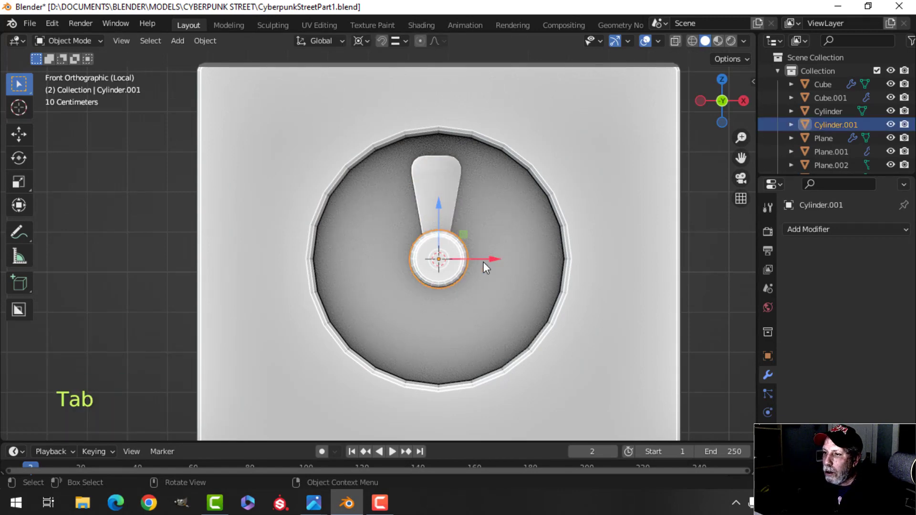
pyautogui.click(452, 183)
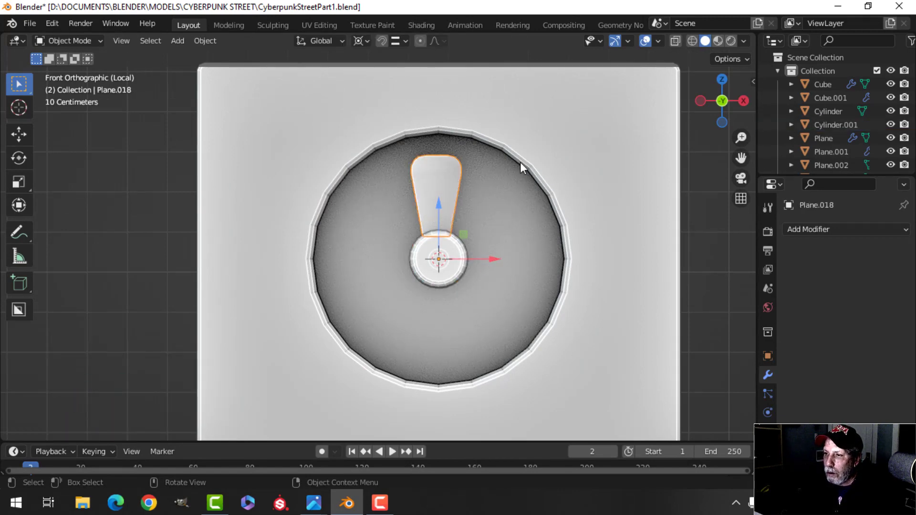
pyautogui.hotkey('shift', 'd')
pyautogui.press('r')
pyautogui.press('1')
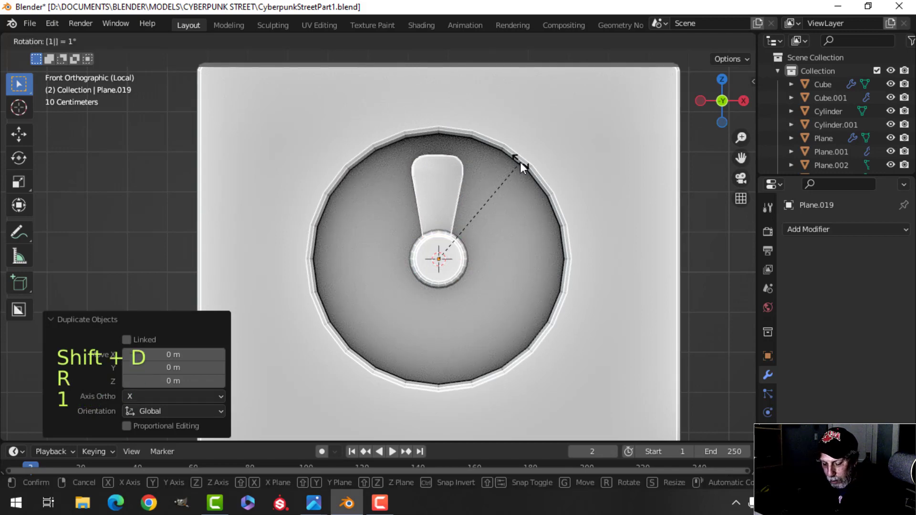
pyautogui.press('8')
pyautogui.press('0')
pyautogui.press('Return')
# Snap the 3D Cursor to the centre of the whole hub mesh.
pyautogui.press('a')
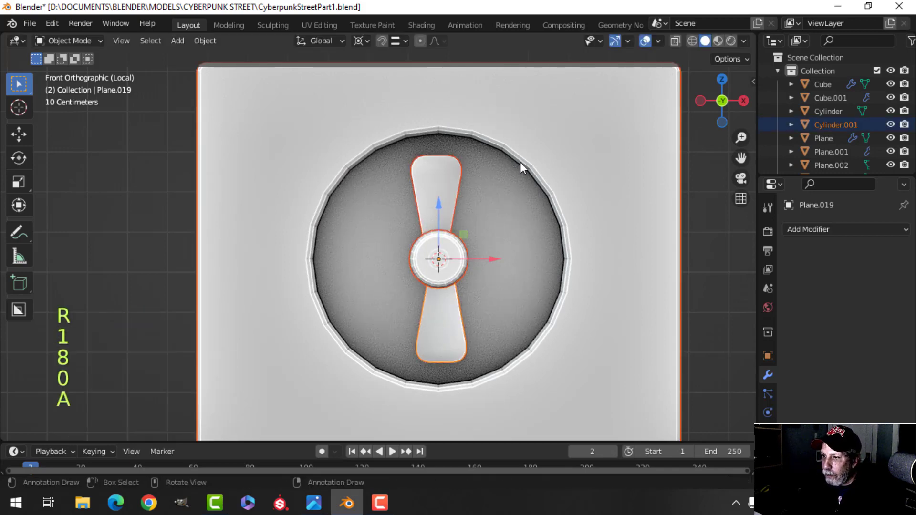
pyautogui.hotkey('alt', 'a')
pyautogui.press('Tab')
pyautogui.press('a')
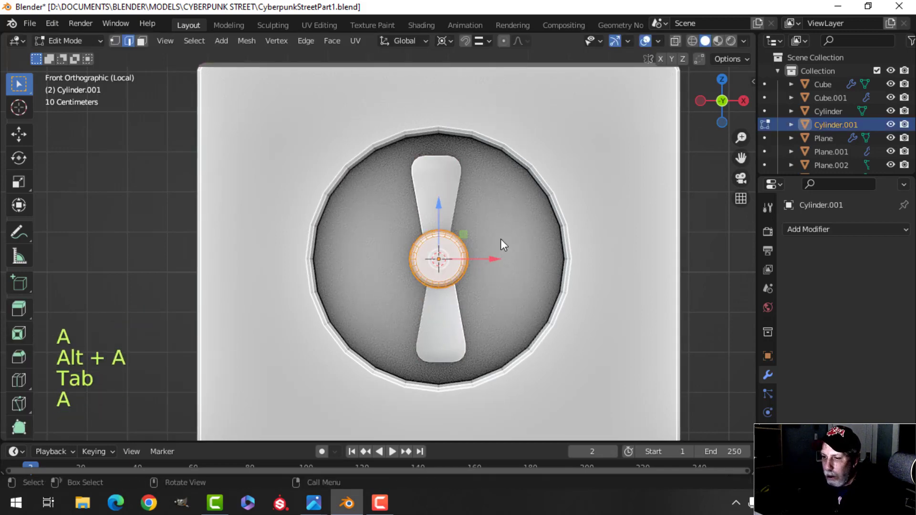
pyautogui.hotkey('shift', 's')
pyautogui.click(498, 322)
pyautogui.press('Tab')
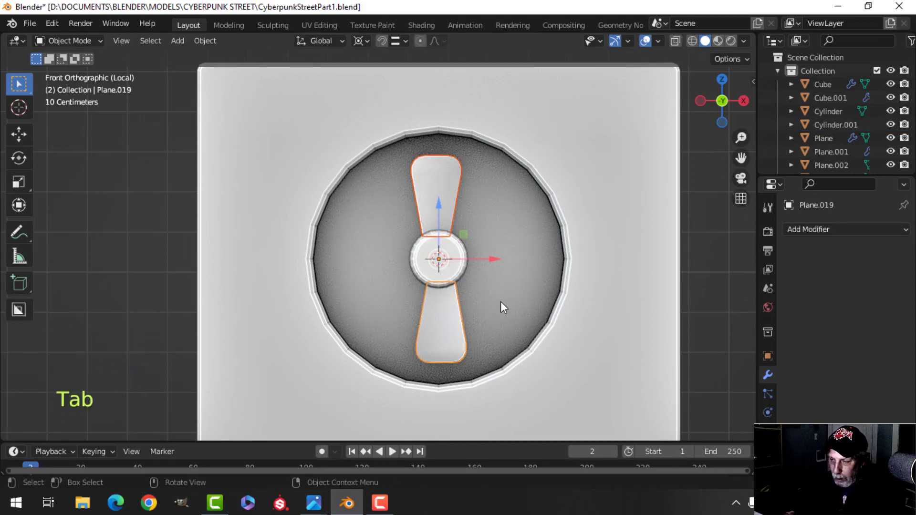
# Delete the duplicated blade object below the hub, keeping the original blade and the panel.
pyautogui.click(446, 318)
pyautogui.press('x')
pyautogui.click(445, 318)
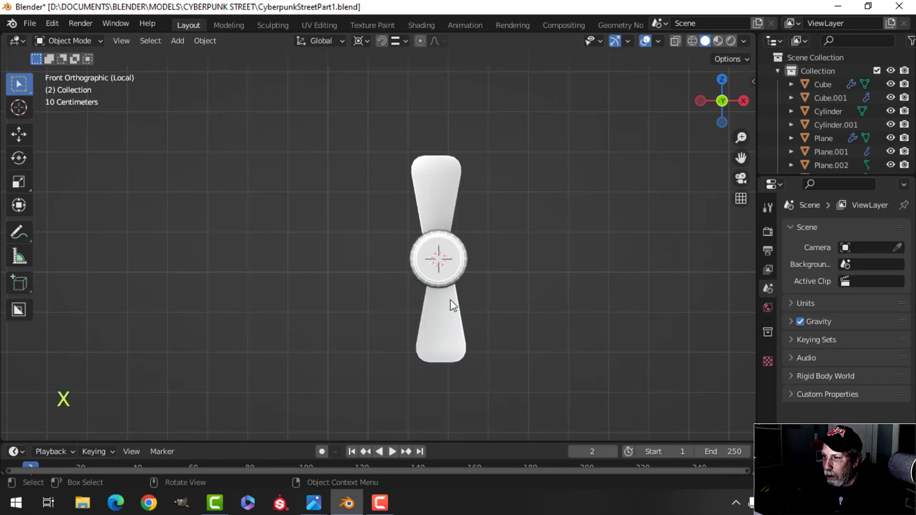
pyautogui.hotkey('ctrl', 'z')
pyautogui.click(447, 319)
pyautogui.press('x')
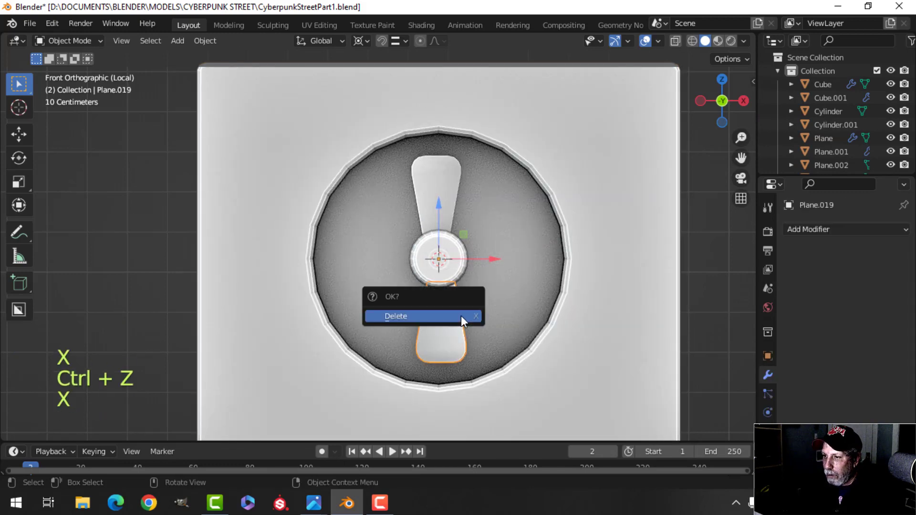
pyautogui.click(461, 316)
# Duplicate the blade within its own mesh and rotate the copy -180° around the hub.
pyautogui.click(446, 194)
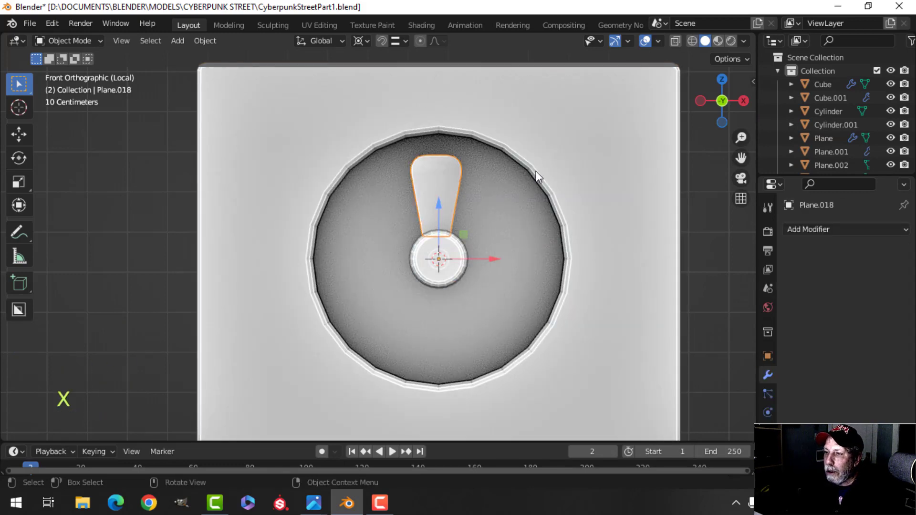
pyautogui.press('Tab')
pyautogui.write('r')
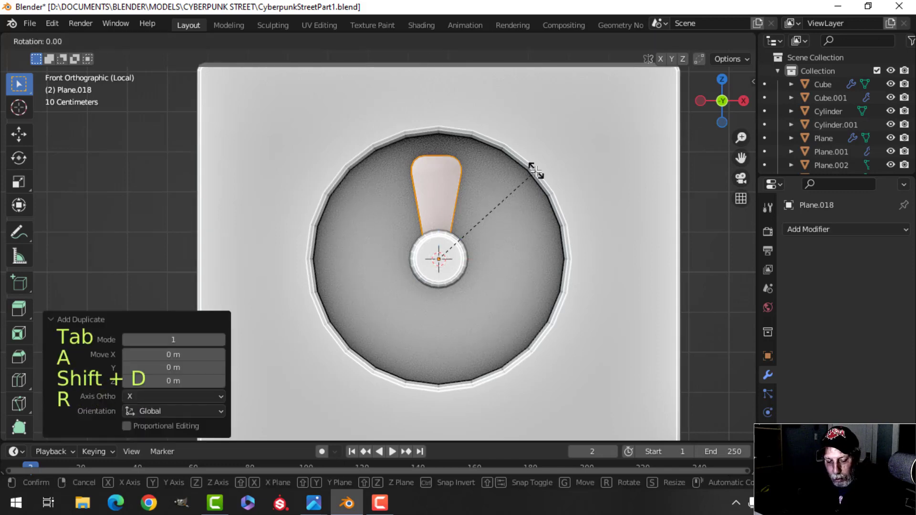
pyautogui.write('180-')
pyautogui.press('Return')
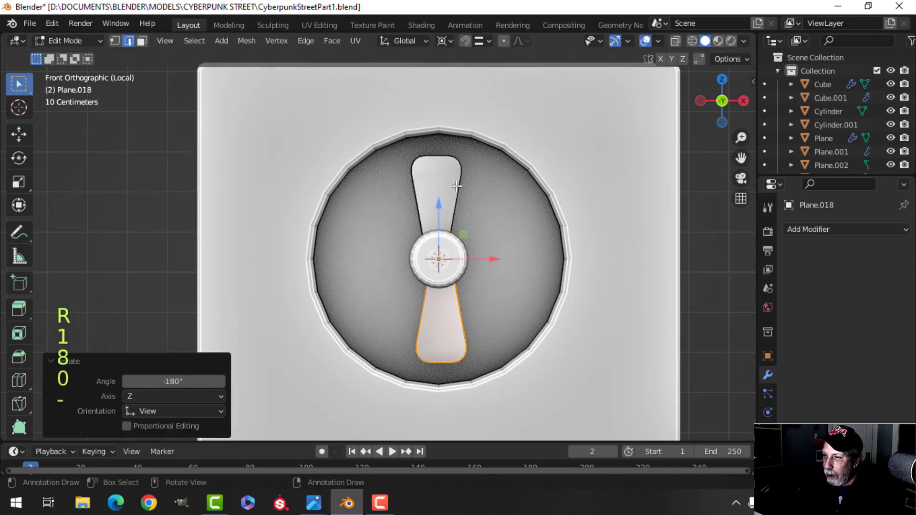
# Duplicate both opposite blades together and rotate the copies 90° around the hub.
pyautogui.press('a')
pyautogui.hotkey('shift', 'd')
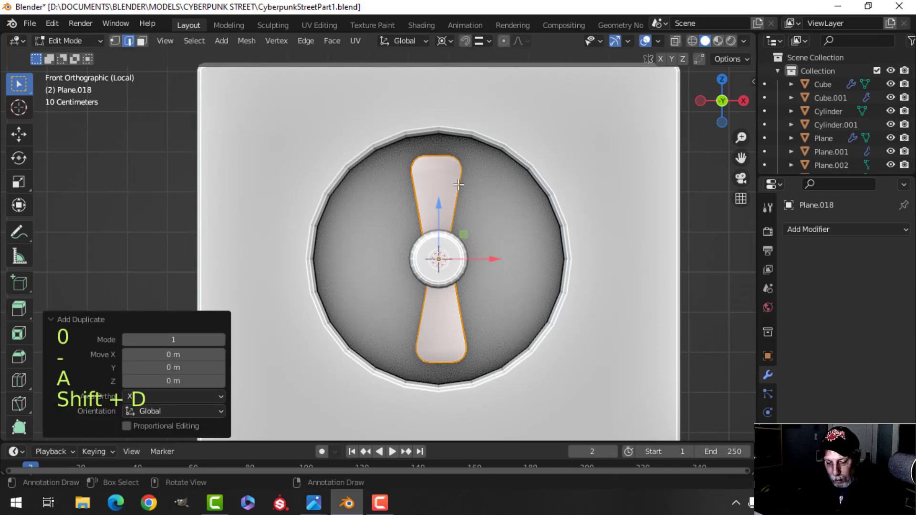
pyautogui.write('r90')
pyautogui.press('Return')
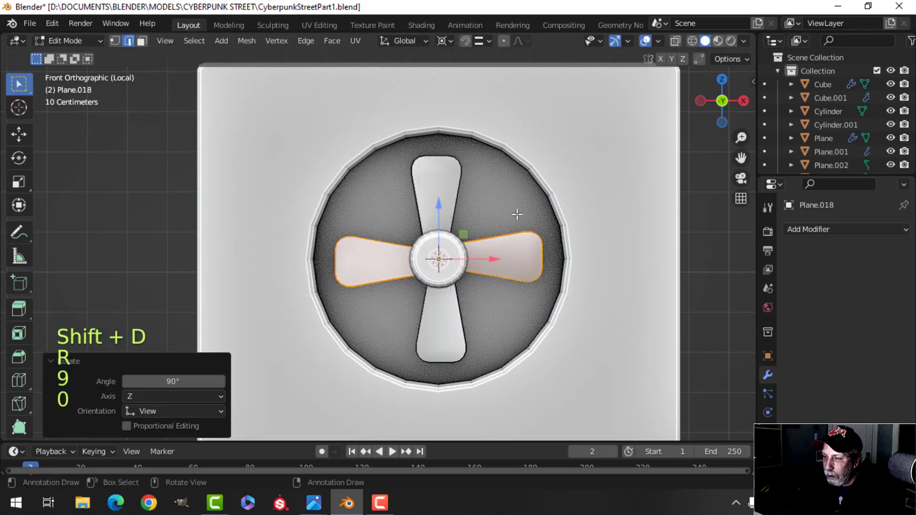
# Duplicate the horizontal blade pair with a 45° rotation, and duplicate that new pair with a 90° rotation.
pyautogui.hotkey('shift', 'd')
pyautogui.write('r45')
pyautogui.press('Return')
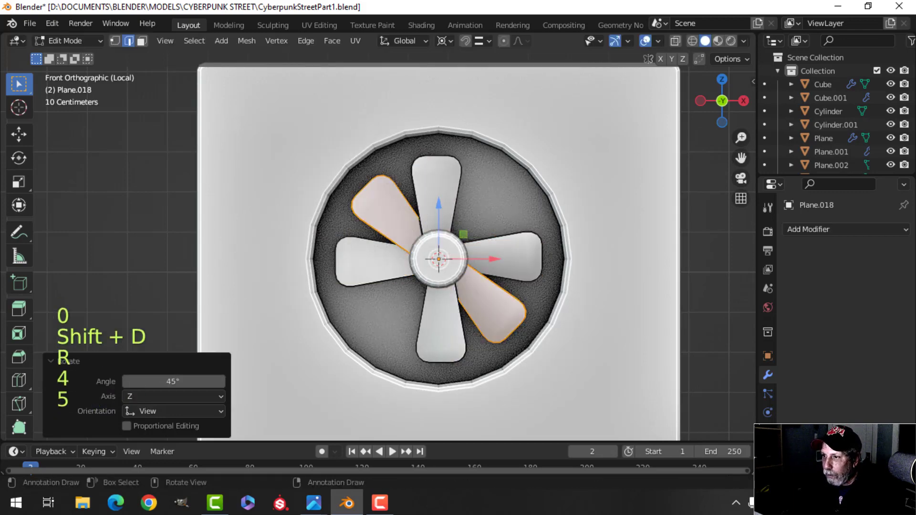
pyautogui.hotkey('shift', 'd')
pyautogui.write('r9')
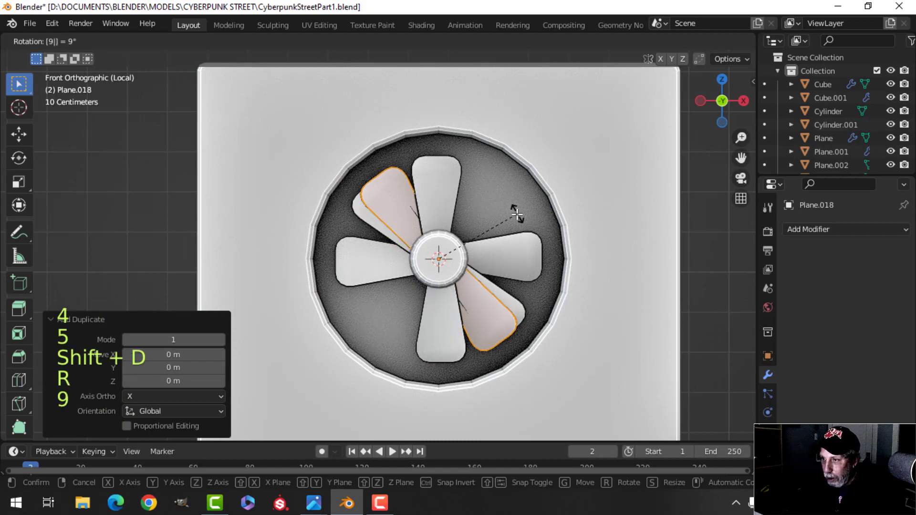
pyautogui.write('0')
pyautogui.press('Return')
pyautogui.press('Tab')
pyautogui.hotkey('alt', 'a')
# Apply smooth shading to the fan's central hub.
pyautogui.scroll(-2, 516, 217)
pyautogui.moveTo(513, 219); pyautogui.dragTo(494, 205, button='middle')
pyautogui.scroll(3, 446, 252)
pyautogui.scroll(3, 448, 230)
pyautogui.click(485, 225)
pyautogui.rightClick(485, 225)
pyautogui.click(485, 224)
pyautogui.scroll(-3, 482, 241)
pyautogui.hotkey('alt', 'a')
pyautogui.scroll(-3, 481, 173)
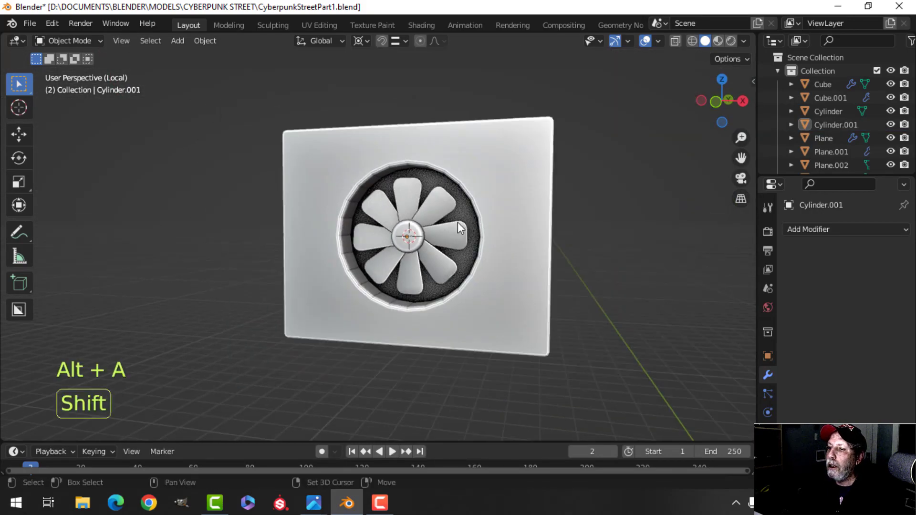
# Inset the hub's circular front face by about 0.023 m.
pyautogui.keyDown('shift'); pyautogui.moveTo(465, 279); pyautogui.dragTo(453, 204, button='middle'); pyautogui.keyUp('shift')
pyautogui.scroll(3, 445, 197)
pyautogui.moveTo(422, 259); pyautogui.dragTo(491, 221, button='middle')
pyautogui.scroll(4, 419, 233)
pyautogui.press('Tab')
pyautogui.hotkey('alt', 'a')
pyautogui.press('3')
pyautogui.click(427, 255)
pyautogui.press('i')
pyautogui.click(591, 217)
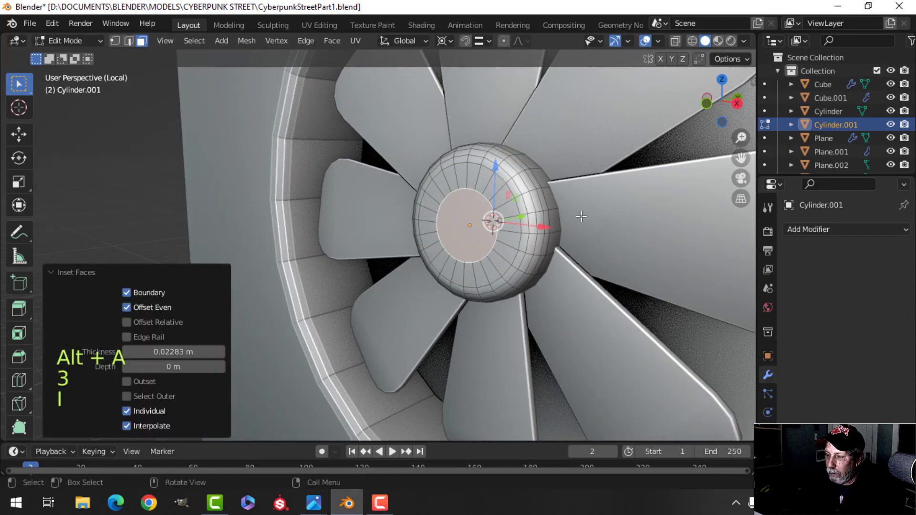
# Extrude the inset hub face outward about 0.0075 m and bevel its edge.
pyautogui.moveTo(591, 217); pyautogui.dragTo(552, 228, button='middle')
pyautogui.press('e')
pyautogui.click(550, 229)
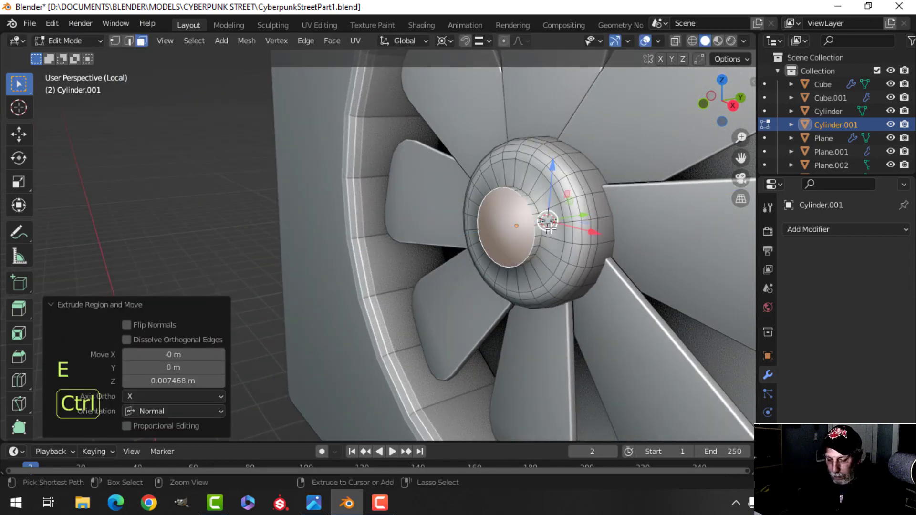
pyautogui.hotkey('ctrl', 'b')
pyautogui.click(577, 223)
pyautogui.hotkey('alt', 'a')
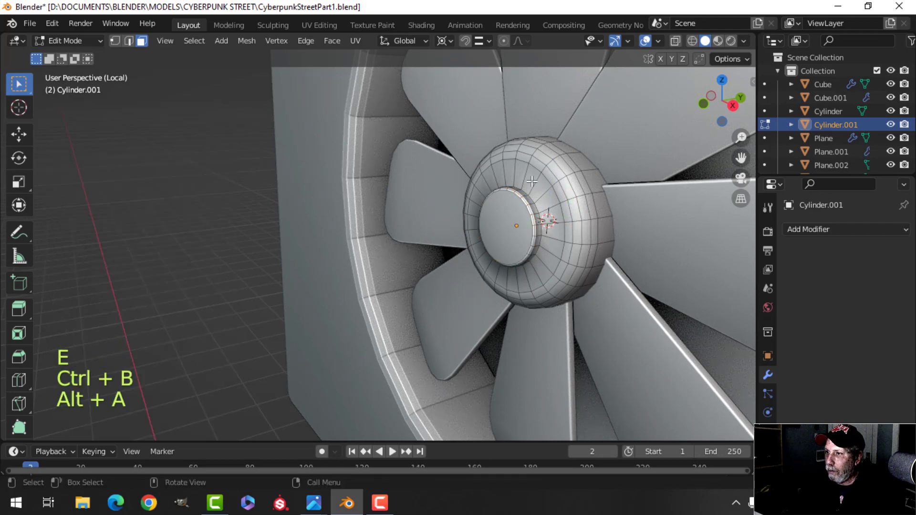
# Add an edge loop to the hub's front ring around the raised cap.
pyautogui.hotkey('ctrl', 'r')
pyautogui.click(532, 182)
pyautogui.click(534, 191)
pyautogui.press('Tab')
pyautogui.scroll(-4, 485, 245)
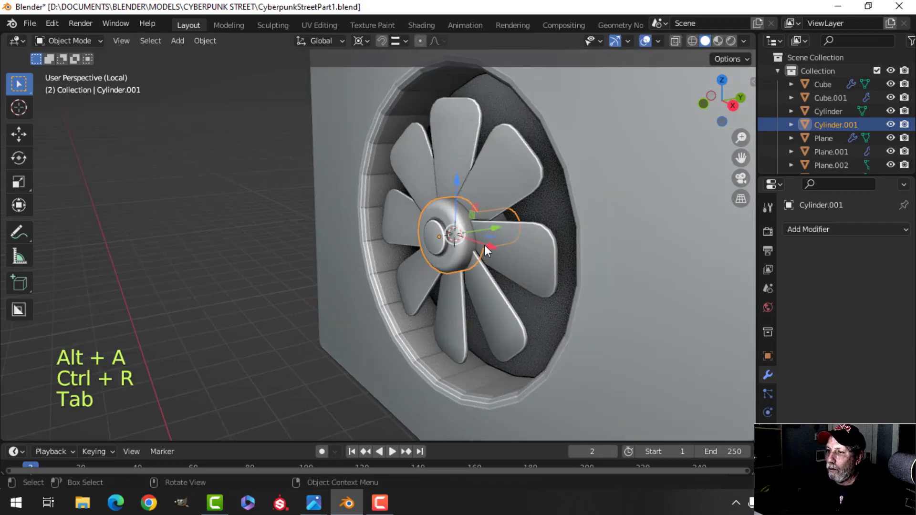
# Examine the fan and its recess in the air-conditioner panel from several angles.
pyautogui.hotkey('alt', 'a')
pyautogui.moveTo(485, 244); pyautogui.dragTo(514, 265, button='middle')
pyautogui.scroll(-4, 514, 265)
pyautogui.keyDown('shift'); pyautogui.moveTo(445, 224); pyautogui.dragTo(468, 173, button='middle'); pyautogui.keyUp('shift')
pyautogui.scroll(2, 477, 191)
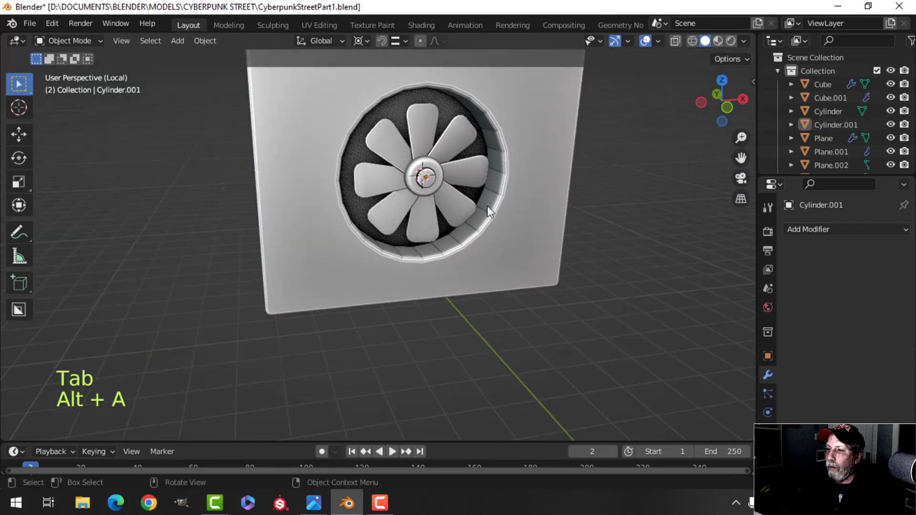
pyautogui.scroll(2, 487, 205)
pyautogui.keyDown('shift'); pyautogui.moveTo(484, 225); pyautogui.dragTo(462, 347, button='middle'); pyautogui.keyUp('shift')
pyautogui.scroll(-3, 396, 244)
pyautogui.scroll(2, 482, 210)
pyautogui.moveTo(465, 296); pyautogui.dragTo(474, 230, button='middle')
# Inspect the panel's mesh edges around the rim of the circular fan recess.
pyautogui.click(486, 152)
pyautogui.press('Tab')
pyautogui.scroll(3, 486, 152)
pyautogui.hotkey('alt', 'a')
pyautogui.keyDown('shift'); pyautogui.moveTo(391, 176); pyautogui.dragTo(440, 261, button='middle'); pyautogui.keyUp('shift')
pyautogui.scroll(2, 442, 265)
pyautogui.scroll(-2, 417, 293)
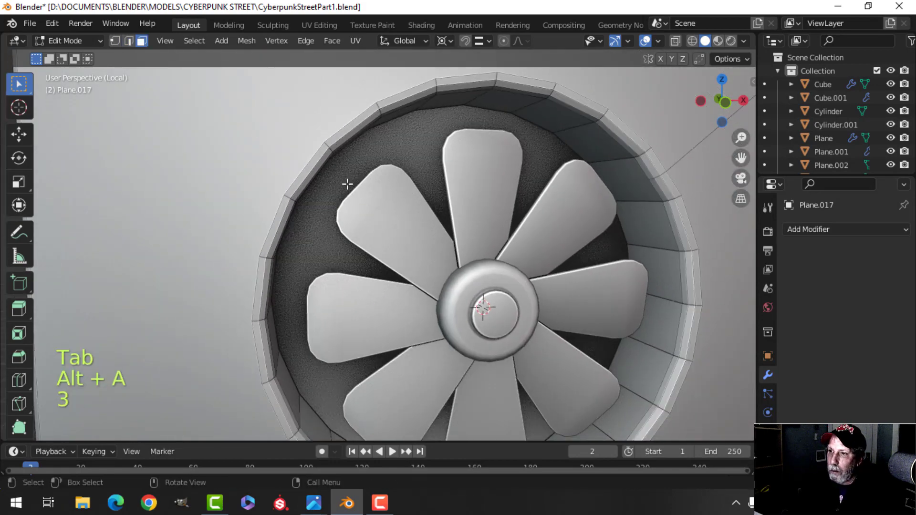
pyautogui.moveTo(404, 166); pyautogui.dragTo(317, 219, button='middle')
pyautogui.hotkey('alt', 'a')
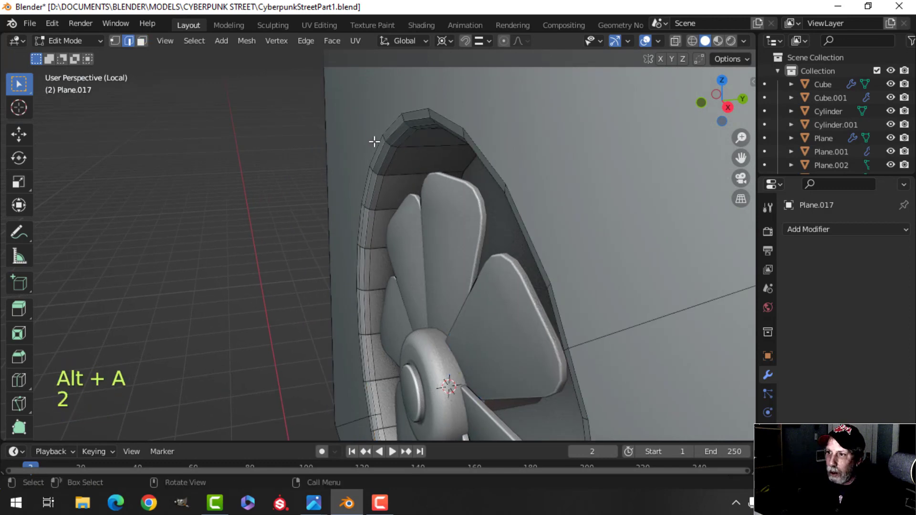
pyautogui.moveTo(469, 155)
pyautogui.keyDown('shift'); pyautogui.mouseDown(button='middle')
pyautogui.moveTo(440, 147)
pyautogui.moveTo(416, 171)
pyautogui.moveTo(494, 165)
pyautogui.moveTo(464, 165)
pyautogui.moveTo(507, 192)
pyautogui.moveTo(548, 188)
pyautogui.moveTo(485, 179)
pyautogui.moveTo(480, 167)
pyautogui.mouseUp(button='middle'); pyautogui.keyUp('shift')
pyautogui.scroll(2, 453, 166)
pyautogui.scroll(2, 533, 174)
pyautogui.hotkey('alt', 'a')
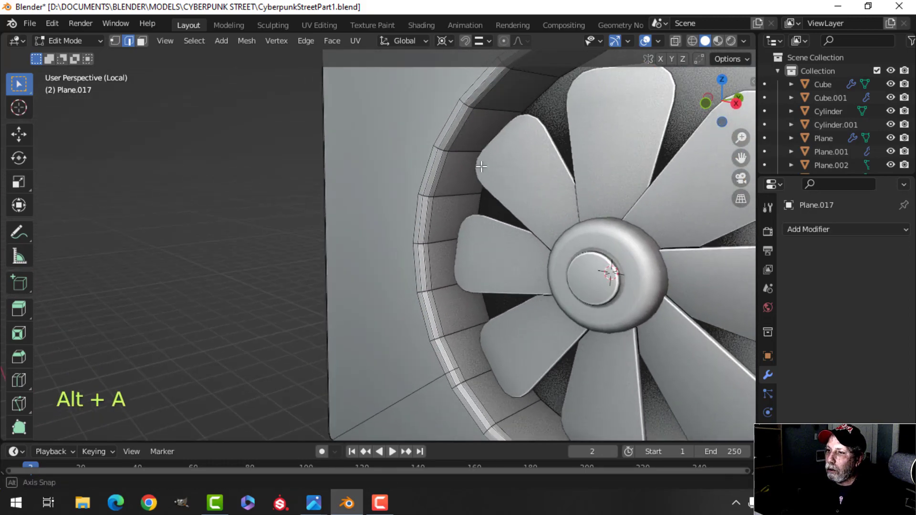
pyautogui.keyDown('shift'); pyautogui.moveTo(473, 198); pyautogui.dragTo(465, 223, button='middle'); pyautogui.keyUp('shift')
pyautogui.keyDown('alt'); pyautogui.click(426, 170); pyautogui.keyUp('alt')
pyautogui.keyDown('alt'); pyautogui.keyDown('shift'); pyautogui.click(404, 324); pyautogui.keyUp('shift'); pyautogui.keyUp('alt')
pyautogui.keyDown('shift'); pyautogui.moveTo(460, 339); pyautogui.dragTo(415, 300, button='middle'); pyautogui.keyUp('shift')
pyautogui.scroll(-3, 415, 300)
pyautogui.hotkey('alt', 'a')
pyautogui.scroll(3, 371, 305)
pyautogui.keyDown('shift'); pyautogui.moveTo(334, 296); pyautogui.dragTo(354, 269, button='middle'); pyautogui.keyUp('shift')
pyautogui.scroll(-2, 372, 264)
pyautogui.keyDown('shift'); pyautogui.moveTo(354, 269); pyautogui.dragTo(430, 293, button='middle'); pyautogui.keyUp('shift')
pyautogui.scroll(2, 429, 289)
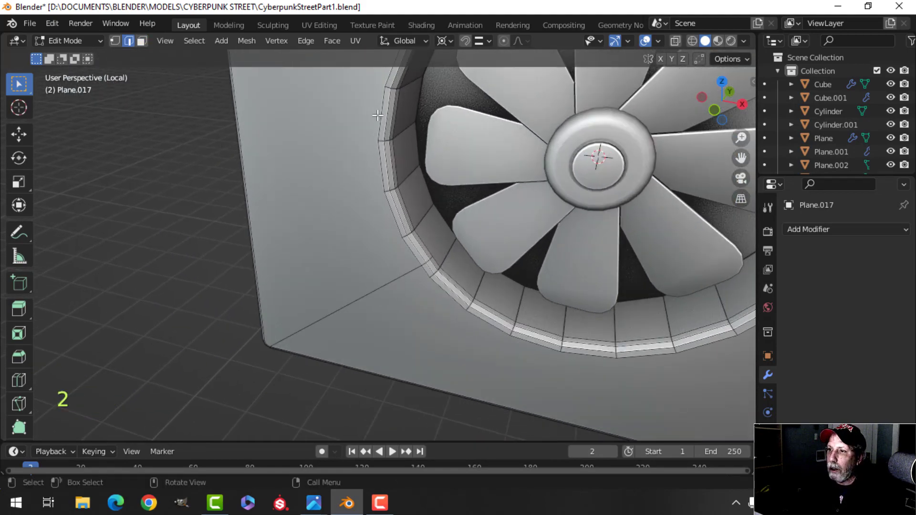
pyautogui.scroll(-2, 442, 300)
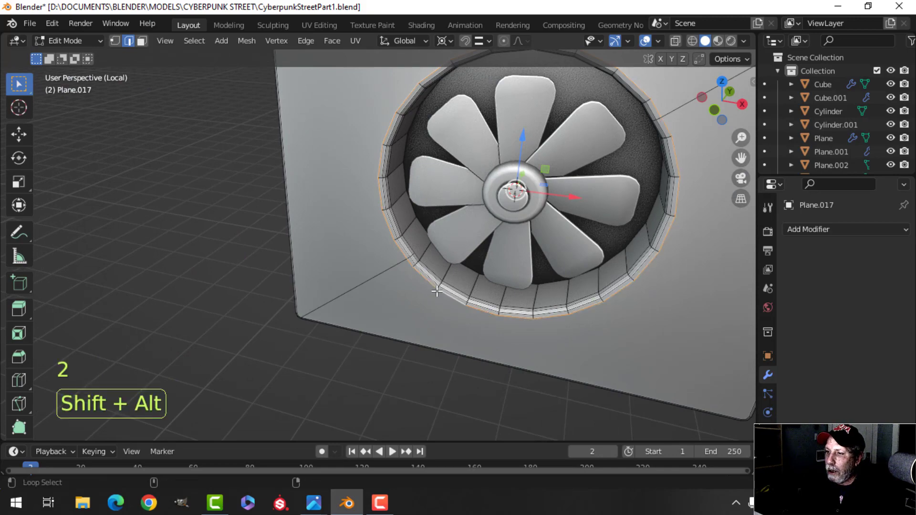
pyautogui.scroll(-3, 437, 291)
pyautogui.hotkey('alt', 'a')
# Add a mesh circle as a new object at the fan's centre.
pyautogui.press('KP_1')
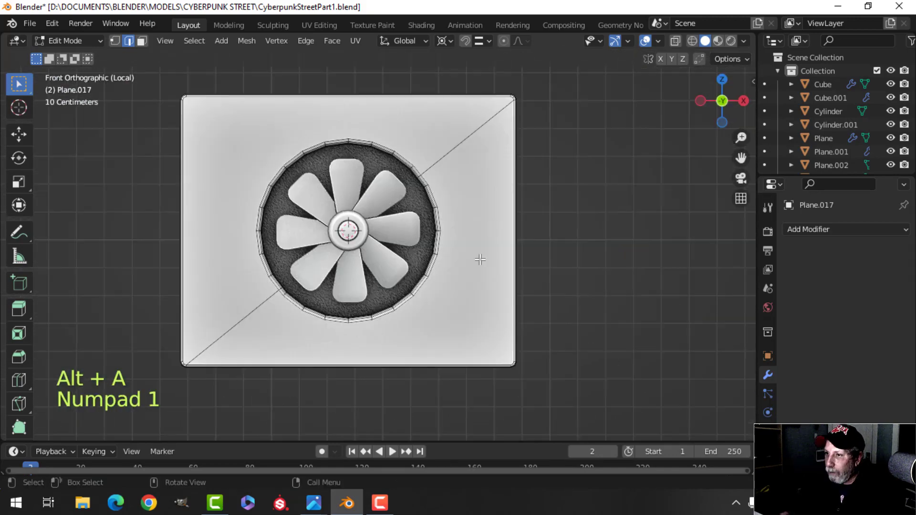
pyautogui.hotkey('shift', 'a')
pyautogui.click(441, 161)
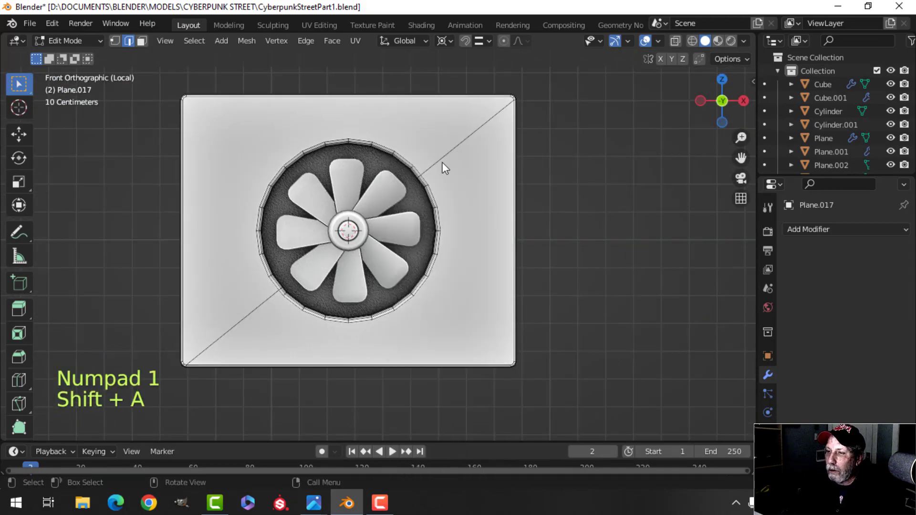
pyautogui.press('Tab')
pyautogui.hotkey('shift', 'a')
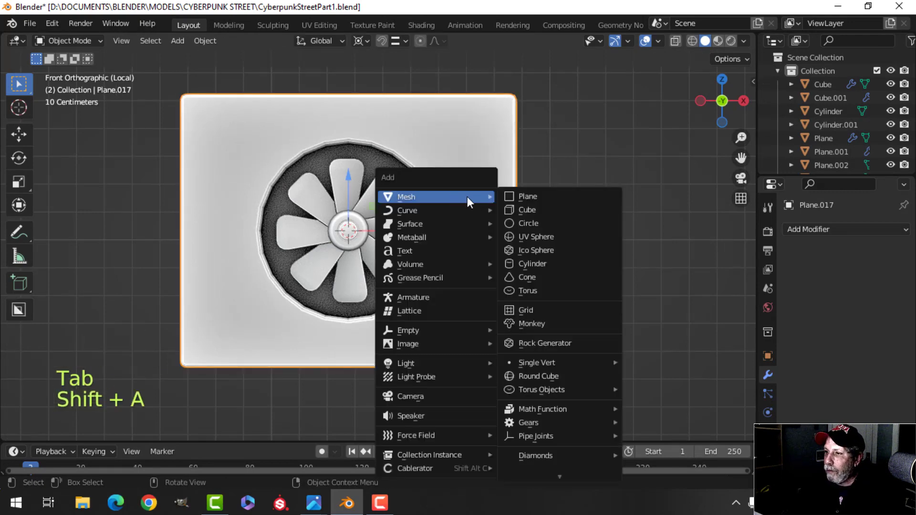
pyautogui.click(530, 223)
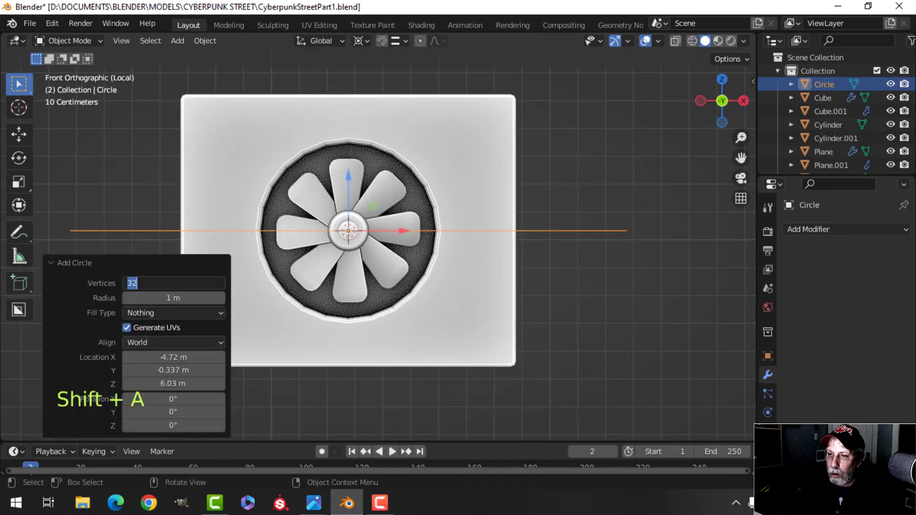
# Scale the new circle down to about 0.356 and rotate it 90° about the X axis to face the front.
pyautogui.press('Tab')
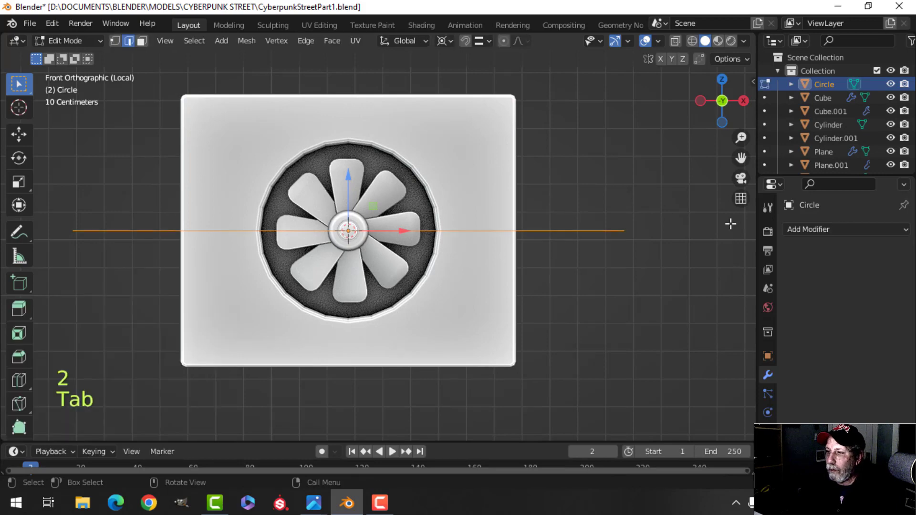
pyautogui.press('s')
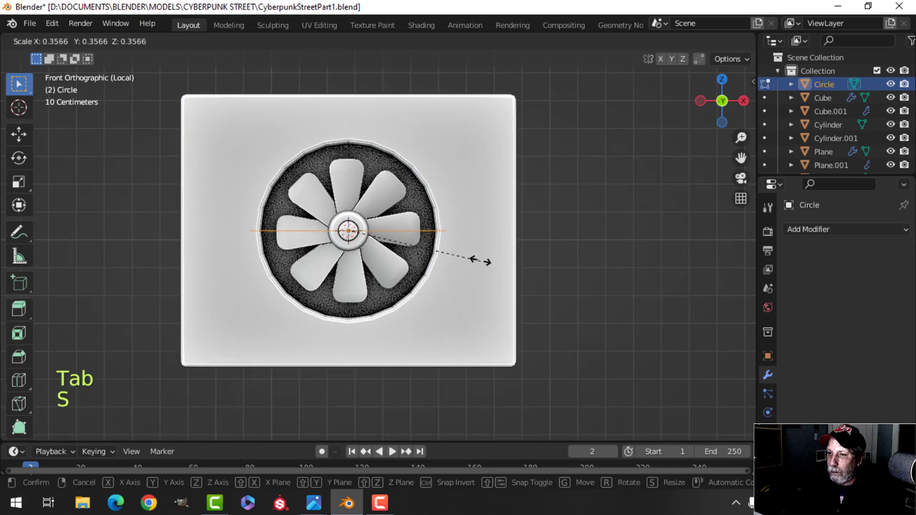
pyautogui.click(487, 251)
pyautogui.press('r')
pyautogui.press('x')
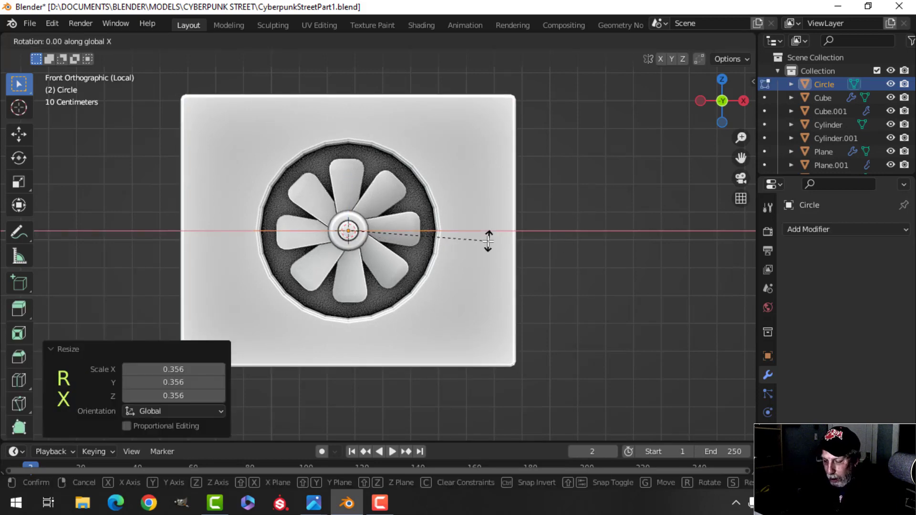
pyautogui.click(488, 241)
# Move the circle about 0.104 m forward along Y and scale it to fit the rim of the fan recess.
pyautogui.press('s')
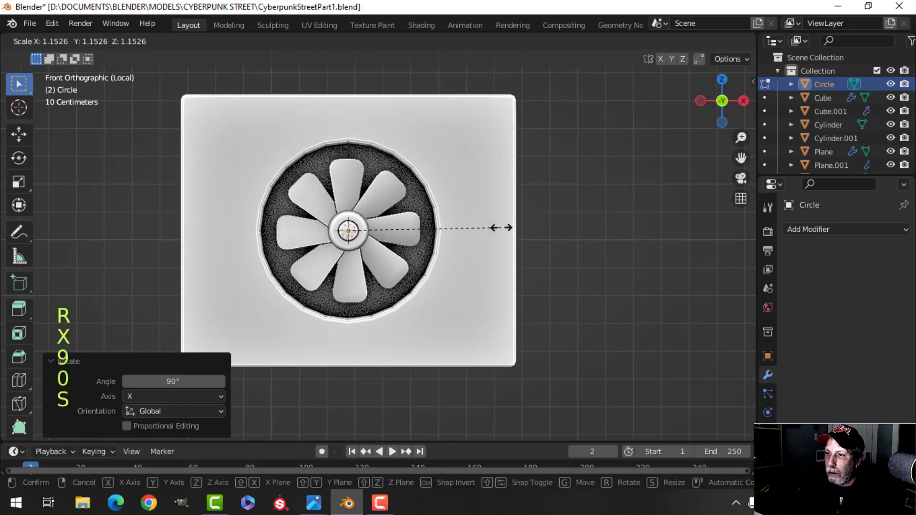
pyautogui.click(521, 224)
pyautogui.moveTo(474, 243); pyautogui.dragTo(365, 280, button='middle')
pyautogui.moveTo(447, 206); pyautogui.dragTo(437, 218)
pyautogui.press('KP_1')
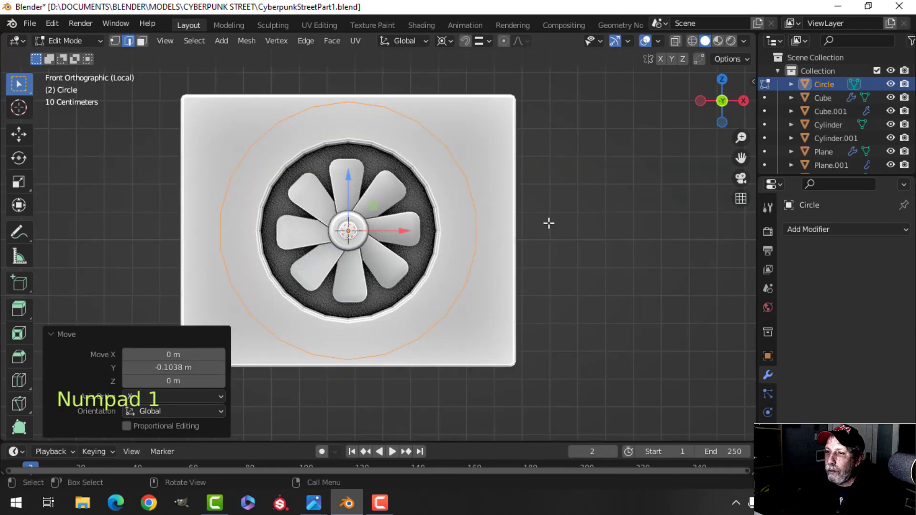
pyautogui.press('s')
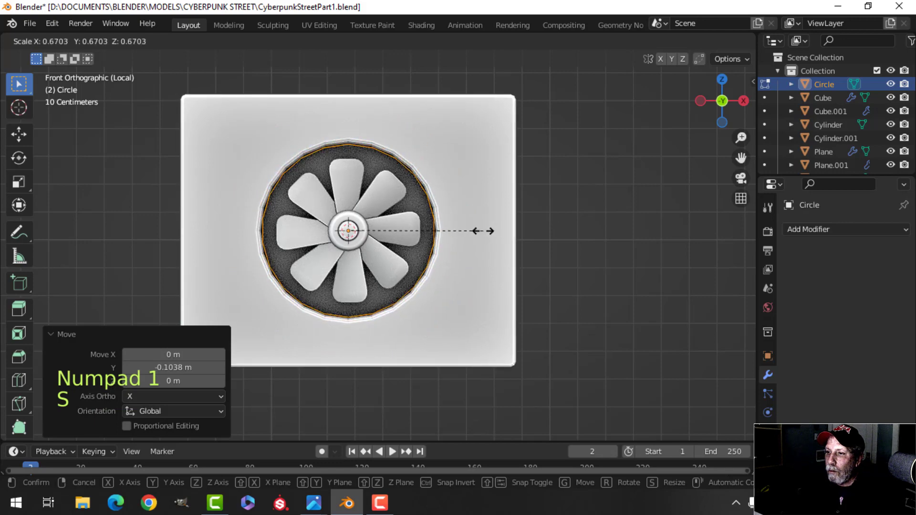
pyautogui.click(482, 229)
# Extrude the circle's vertices and scale them outward to form a narrow flat ring around the fan opening.
pyautogui.keyDown('shift'); pyautogui.moveTo(486, 211); pyautogui.dragTo(526, 207, button='middle'); pyautogui.keyUp('shift')
pyautogui.press('1')
pyautogui.press('e')
pyautogui.rightClick(509, 208)
pyautogui.press('s')
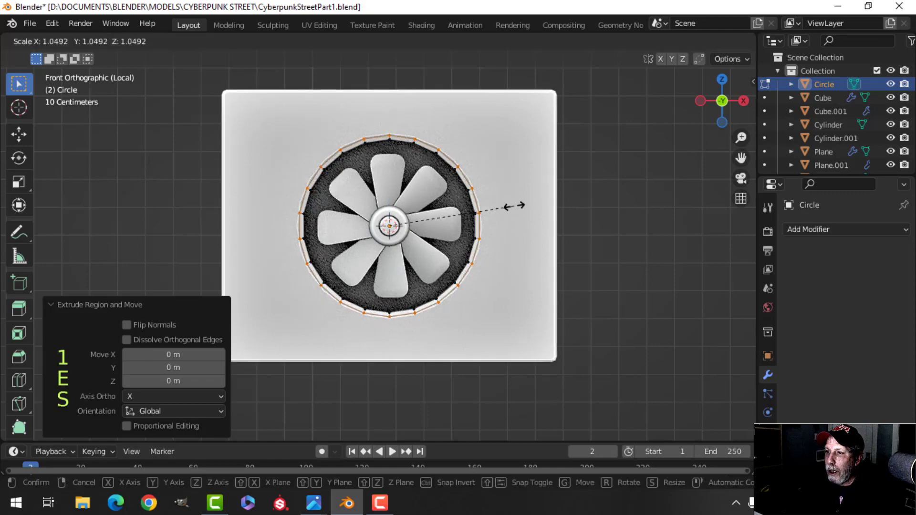
pyautogui.click(521, 201)
# Extrude the whole ring about 0.013 m along its normals and delete the extruded back side.
pyautogui.press('a')
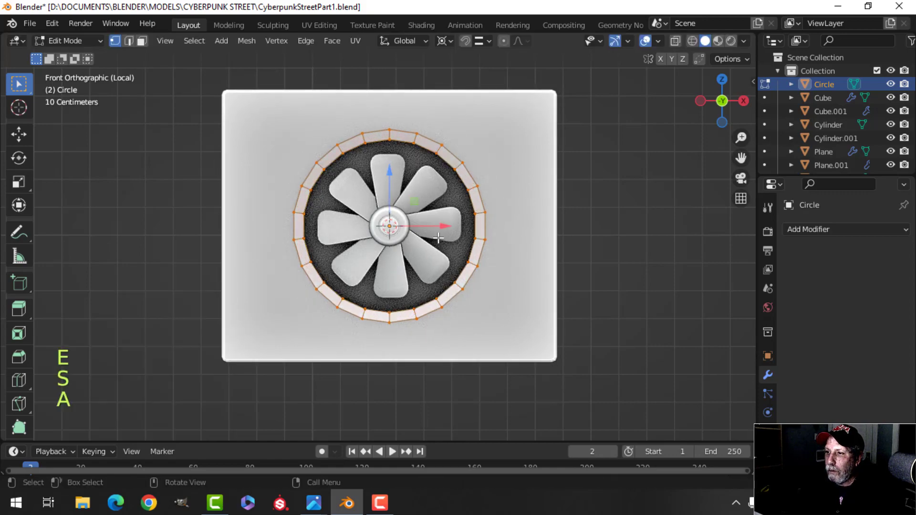
pyautogui.moveTo(437, 239); pyautogui.dragTo(463, 242, button='middle')
pyautogui.scroll(3, 431, 227)
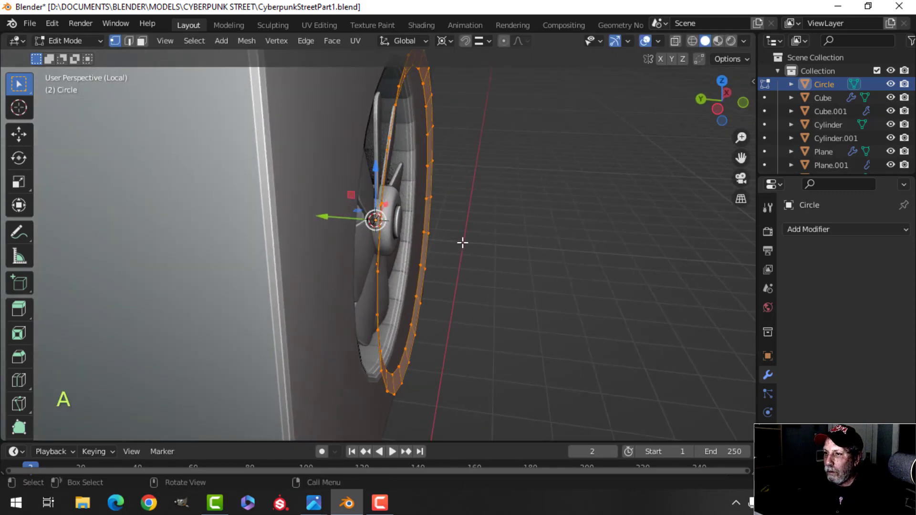
pyautogui.press('e')
pyautogui.rightClick(459, 241)
pyautogui.press('x')
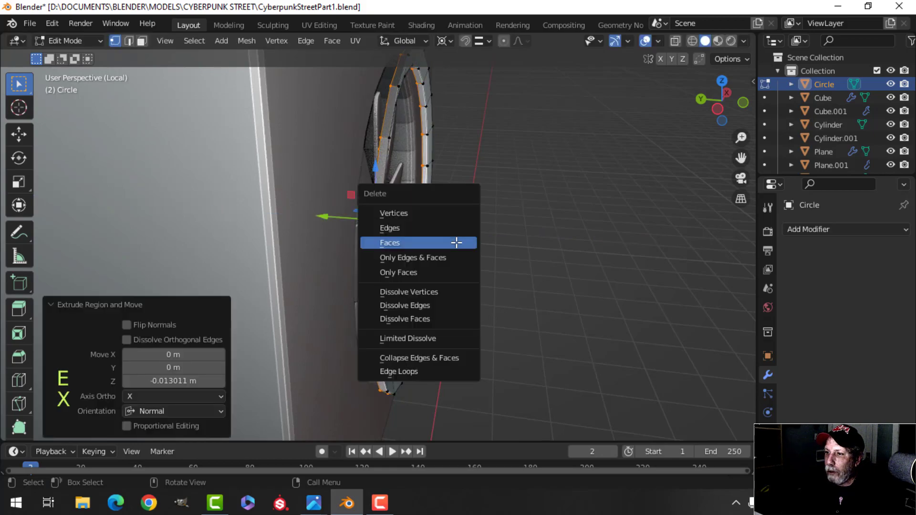
pyautogui.click(441, 213)
# Bevel the ring's outer and inner front edge loops with 2 segments and a width of about 0.00355 m.
pyautogui.moveTo(491, 221); pyautogui.dragTo(392, 221, button='middle')
pyautogui.keyDown('shift'); pyautogui.moveTo(369, 179); pyautogui.dragTo(442, 272, button='middle'); pyautogui.keyUp('shift')
pyautogui.scroll(3, 379, 251)
pyautogui.press('2')
pyautogui.scroll(3, 454, 220)
pyautogui.hotkey('alt', 'a')
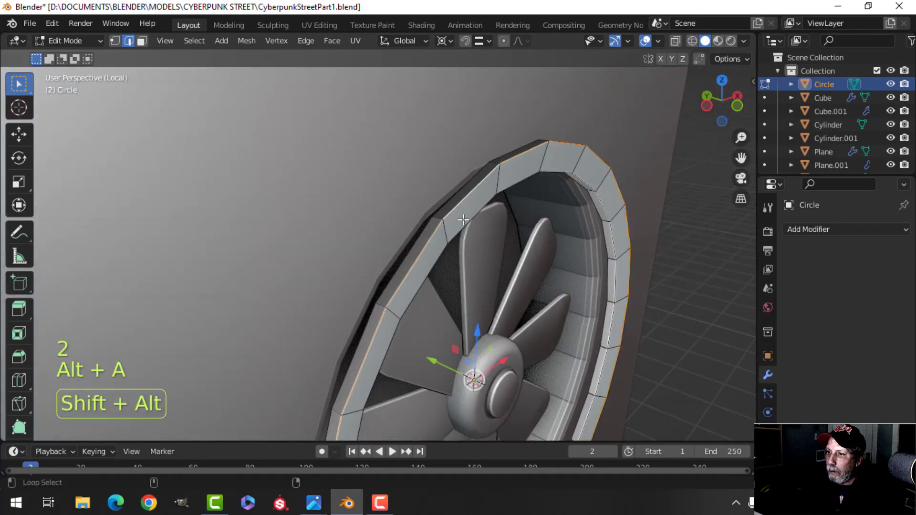
pyautogui.hotkey('ctrl', 'b')
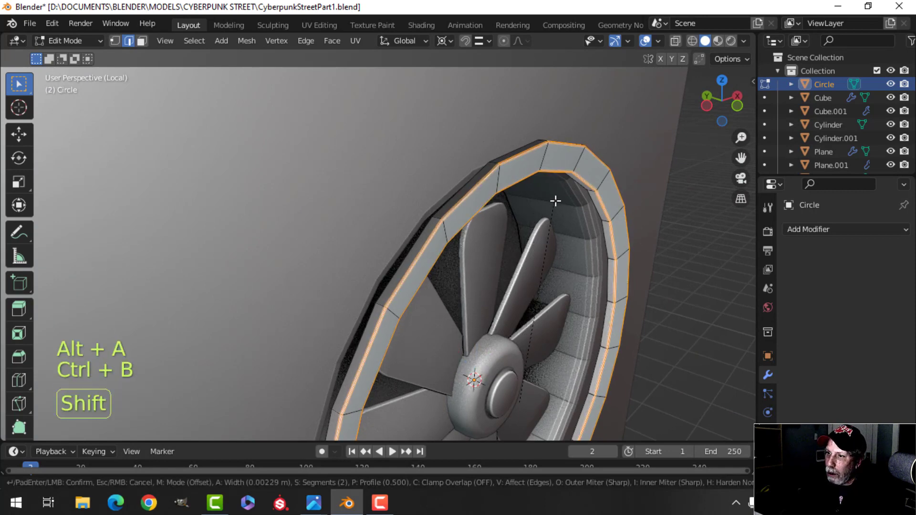
pyautogui.click(559, 193)
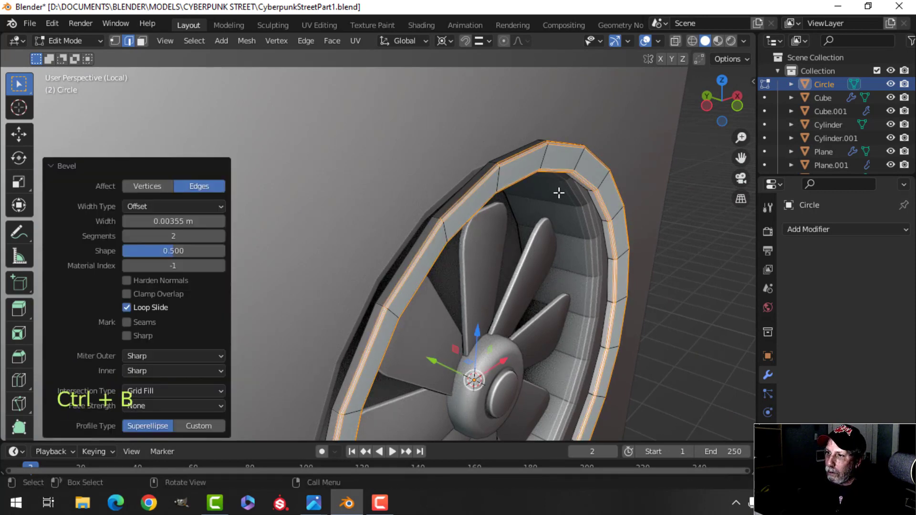
# Recalculate the ring's normals and move the ring back along Y against the air-conditioner panel.
pyautogui.press('a')
pyautogui.hotkey('alt', 'n')
pyautogui.click(559, 193)
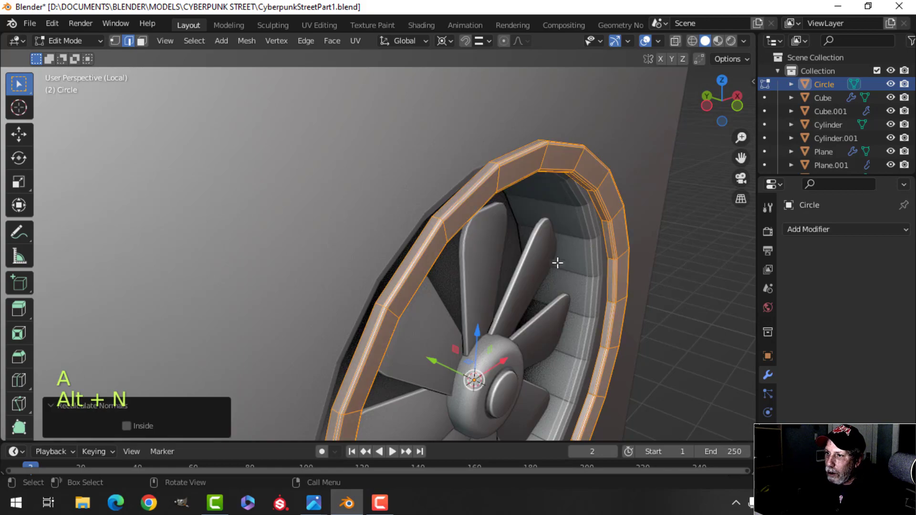
pyautogui.scroll(-3, 557, 263)
pyautogui.keyDown('shift'); pyautogui.moveTo(557, 306); pyautogui.dragTo(546, 225, button='middle'); pyautogui.keyUp('shift')
pyautogui.moveTo(546, 225); pyautogui.dragTo(557, 225, button='middle')
pyautogui.press('g')
pyautogui.press('y')
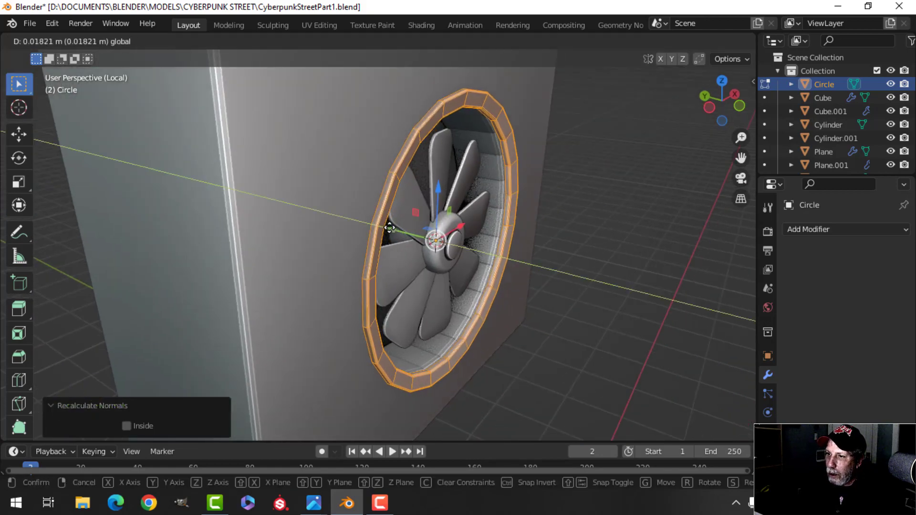
pyautogui.click(386, 221)
# Return to object mode and give the ring a level 1 Subdivision Surface modifier.
pyautogui.press('Tab')
pyautogui.moveTo(386, 221); pyautogui.dragTo(432, 163, button='middle')
pyautogui.hotkey('alt', 'a')
pyautogui.scroll(-4, 494, 214)
pyautogui.click(462, 207)
pyautogui.hotkey('ctrl', '1')
pyautogui.scroll(3, 461, 212)
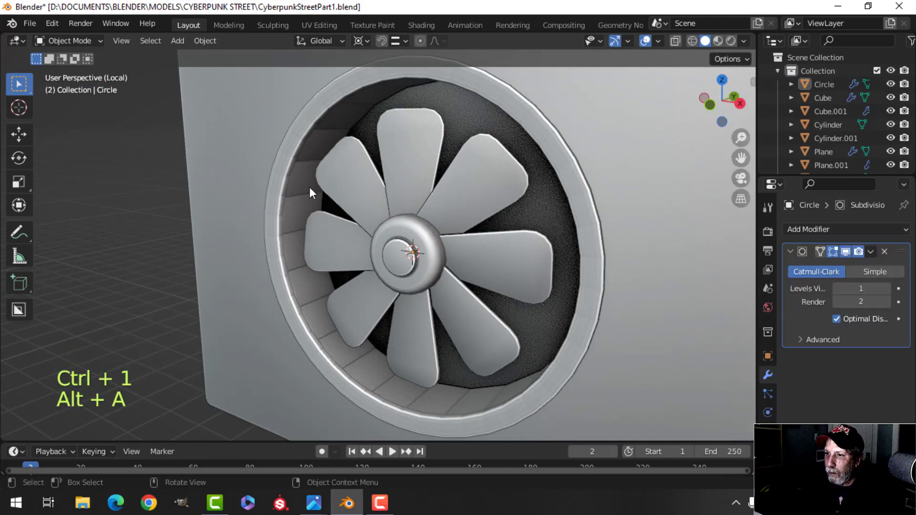
# Apply smooth shading to the object that forms the inner wall of the fan recess.
pyautogui.click(305, 187)
pyautogui.rightClick(306, 187)
pyautogui.click(305, 187)
pyautogui.scroll(-3, 345, 210)
pyautogui.scroll(-2, 345, 210)
pyautogui.hotkey('alt', 'a')
# Move the fan's hub and blades together about 0.022 m deeper into the recess along Y.
pyautogui.moveTo(461, 218); pyautogui.dragTo(511, 173, button='middle')
pyautogui.scroll(3, 414, 219)
pyautogui.scroll(-4, 510, 173)
pyautogui.moveTo(434, 190); pyautogui.dragTo(464, 239, button='middle')
pyautogui.scroll(3, 513, 188)
pyautogui.scroll(-2, 465, 238)
pyautogui.keyDown('shift'); pyautogui.moveTo(381, 238); pyautogui.dragTo(425, 251, button='middle'); pyautogui.keyUp('shift')
pyautogui.scroll(3, 415, 227)
pyautogui.scroll(2, 426, 251)
pyautogui.click(423, 189)
pyautogui.keyDown('shift'); pyautogui.click(413, 154); pyautogui.keyUp('shift')
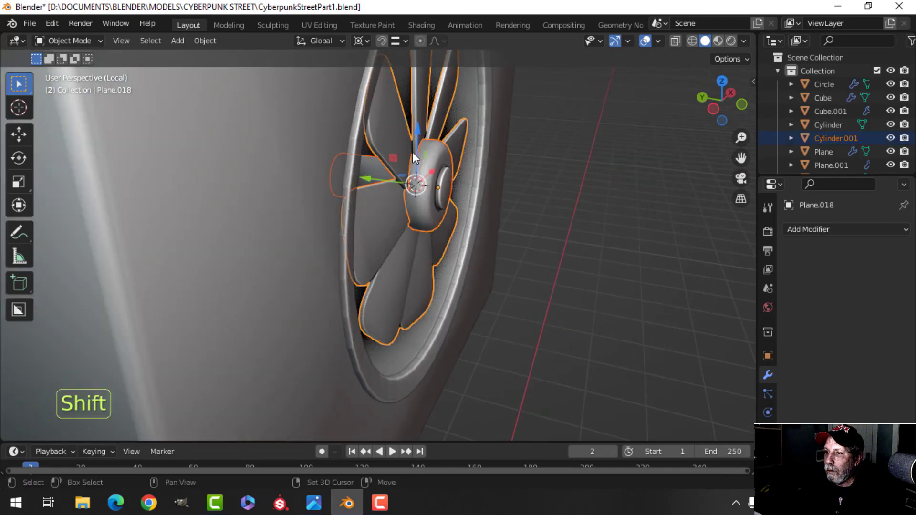
pyautogui.moveTo(372, 178); pyautogui.dragTo(361, 178)
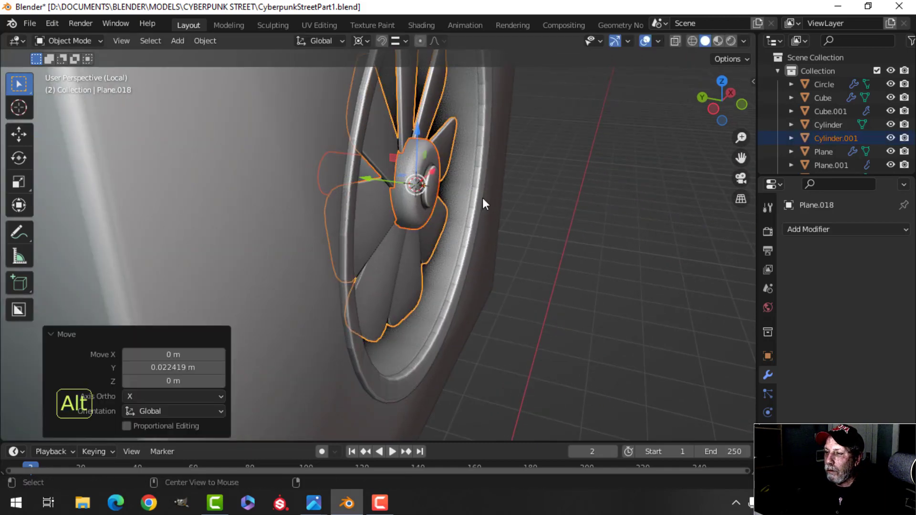
pyautogui.hotkey('alt', 'a')
# Apply smooth shading to the ring around the fan opening.
pyautogui.scroll(-2, 448, 194)
pyautogui.keyDown('shift'); pyautogui.moveTo(447, 195); pyautogui.dragTo(459, 243, button='middle'); pyautogui.keyUp('shift')
pyautogui.moveTo(459, 244); pyautogui.dragTo(436, 247, button='middle')
pyautogui.scroll(-1, 436, 248)
pyautogui.scroll(3, 436, 248)
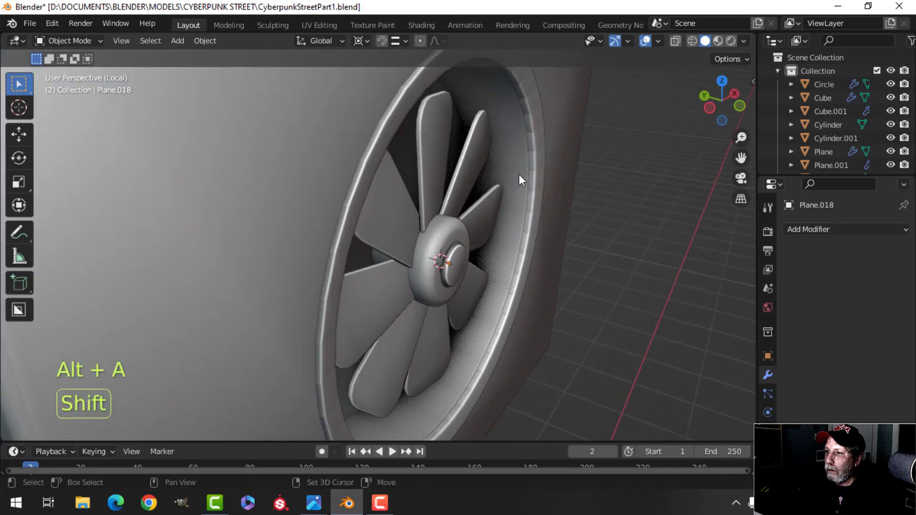
pyautogui.click(537, 148)
pyautogui.rightClick(537, 147)
pyautogui.click(537, 148)
pyautogui.hotkey('alt', 'a')
pyautogui.moveTo(541, 162); pyautogui.dragTo(453, 161, button='middle')
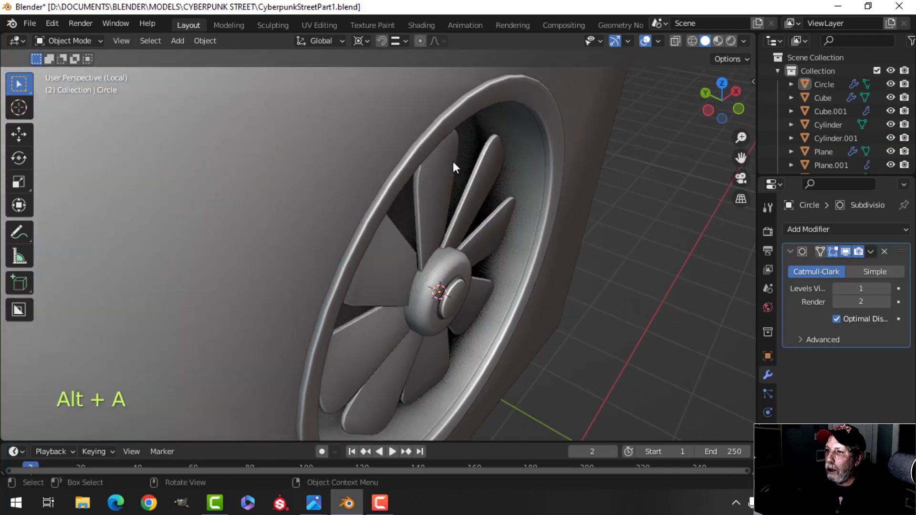
# Duplicate the ring's outer edge loop and move the copy about 0.106 m forward along Y.
pyautogui.click(466, 119)
pyautogui.press('Tab')
pyautogui.moveTo(506, 190); pyautogui.dragTo(491, 218, button='middle')
pyautogui.scroll(-2, 508, 200)
pyautogui.hotkey('alt', 'a')
pyautogui.press('2')
pyautogui.keyDown('alt'); pyautogui.click(527, 238); pyautogui.keyUp('alt')
pyautogui.scroll(-2, 538, 250)
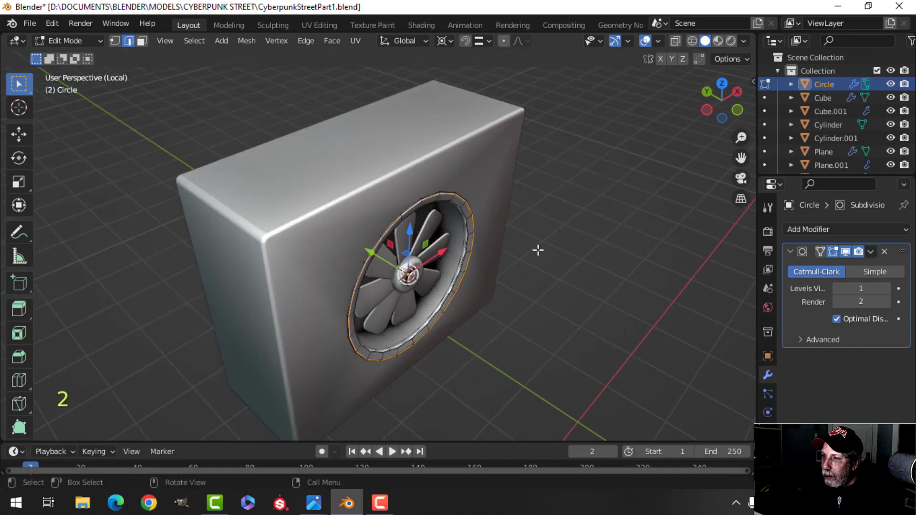
pyautogui.keyDown('shift'); pyautogui.moveTo(537, 249); pyautogui.dragTo(524, 201, button='middle'); pyautogui.keyUp('shift')
pyautogui.moveTo(524, 201); pyautogui.dragTo(558, 201, button='middle')
pyautogui.hotkey('shift', 'd')
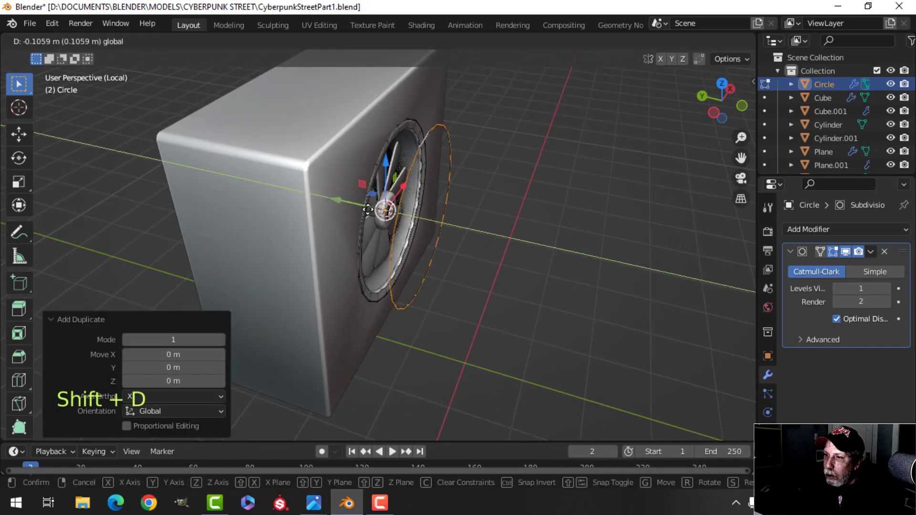
pyautogui.click(519, 205)
# Separate the duplicated edge loop into its own object and remove its Subdivision modifier.
pyautogui.press('p')
pyautogui.click(519, 206)
pyautogui.press('Tab')
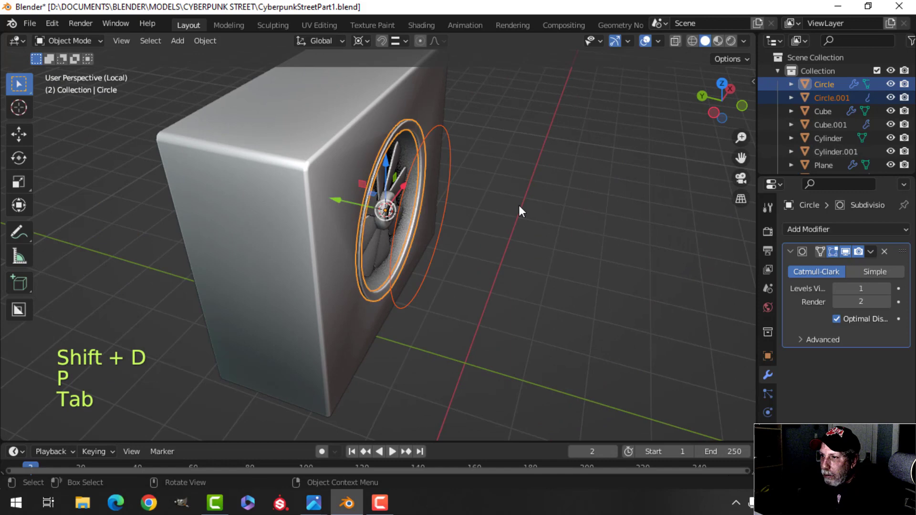
pyautogui.click(426, 137)
pyautogui.click(883, 253)
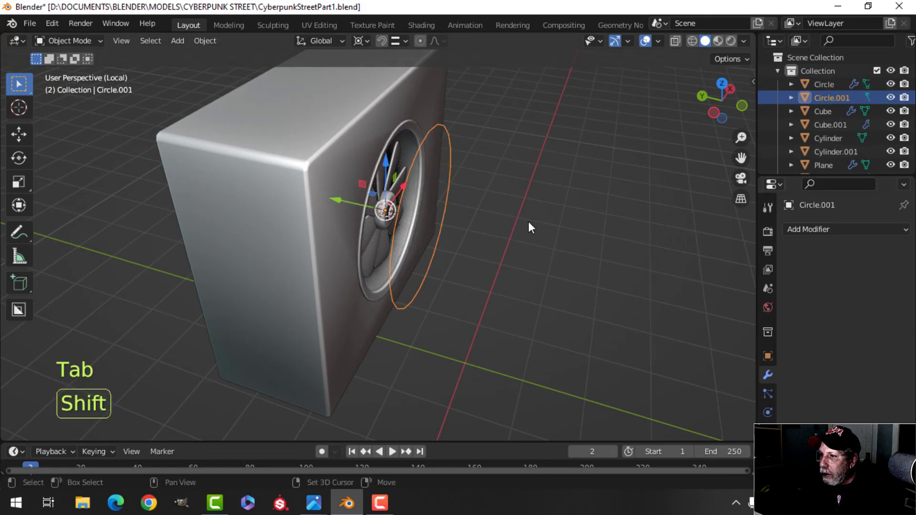
# Select all vertices of the separated circle and use Checker Deselect to keep every other one selected.
pyautogui.keyDown('shift'); pyautogui.moveTo(528, 221); pyautogui.dragTo(548, 241, button='middle'); pyautogui.keyUp('shift')
pyautogui.moveTo(549, 241); pyautogui.dragTo(529, 240, button='middle')
pyautogui.press('Tab')
pyautogui.scroll(2, 504, 233)
pyautogui.moveTo(530, 241); pyautogui.dragTo(461, 236, button='middle')
pyautogui.press('1')
pyautogui.scroll(-3, 495, 227)
pyautogui.moveTo(477, 225); pyautogui.dragTo(446, 211, button='middle')
pyautogui.keyDown('alt'); pyautogui.click(448, 178); pyautogui.keyUp('alt')
pyautogui.moveTo(525, 230)
pyautogui.mouseDown(button='middle')
pyautogui.moveTo(451, 219)
pyautogui.moveTo(514, 220)
pyautogui.mouseUp(button='middle')
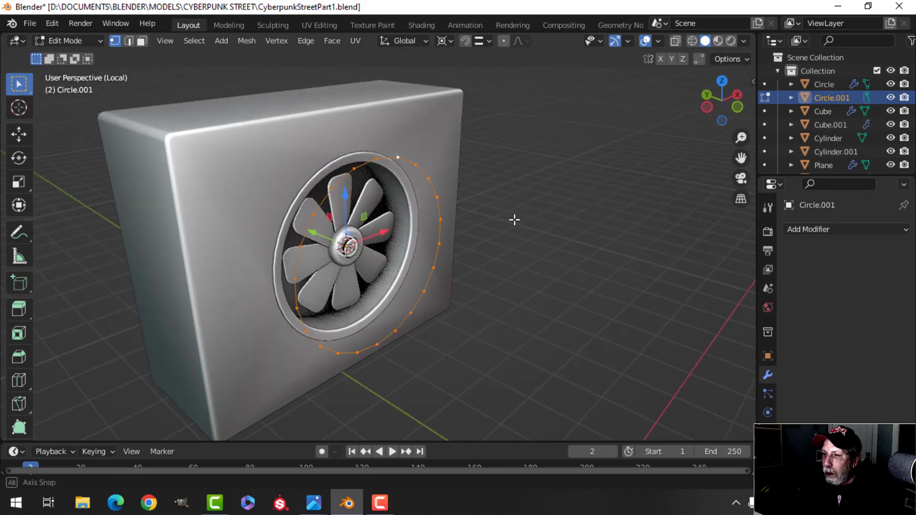
pyautogui.click(193, 41)
pyautogui.click(237, 162)
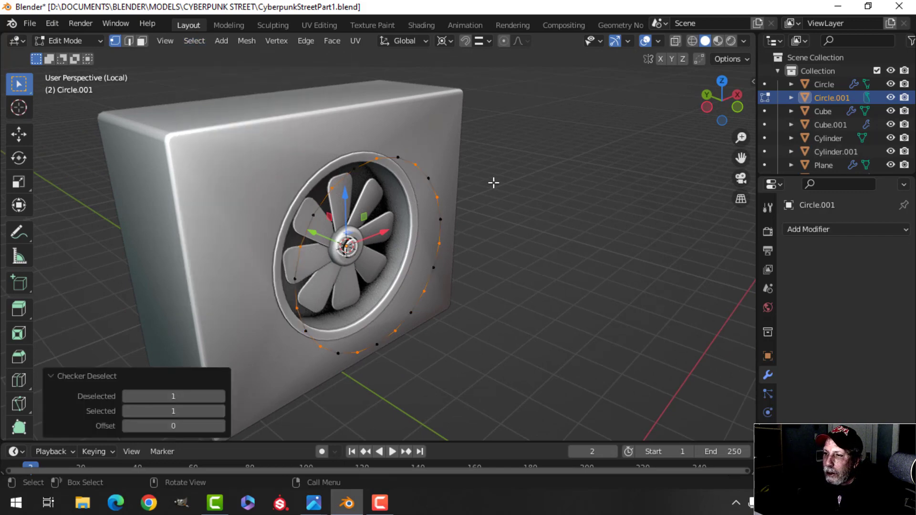
# Delete the checker-selected circle vertices and fit the remaining ones onto the vent rim, moved about 0.1 m along Y and scaled to about 0.94.
pyautogui.press('x')
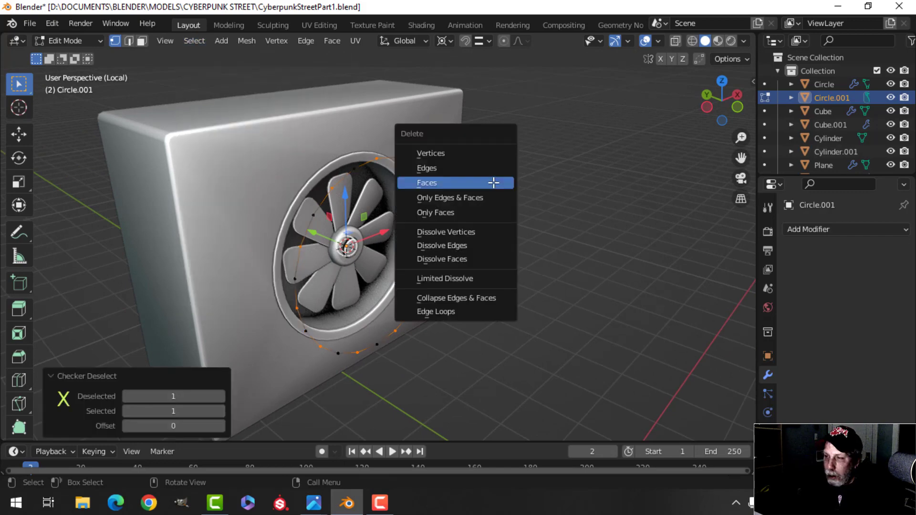
pyautogui.click(474, 152)
pyautogui.moveTo(500, 184); pyautogui.dragTo(286, 222, button='middle')
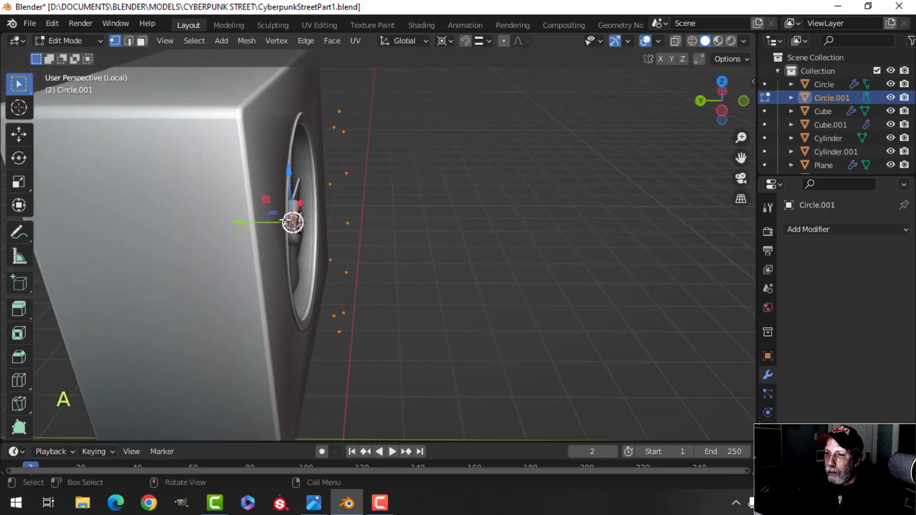
pyautogui.moveTo(231, 219); pyautogui.dragTo(203, 205)
pyautogui.press('s')
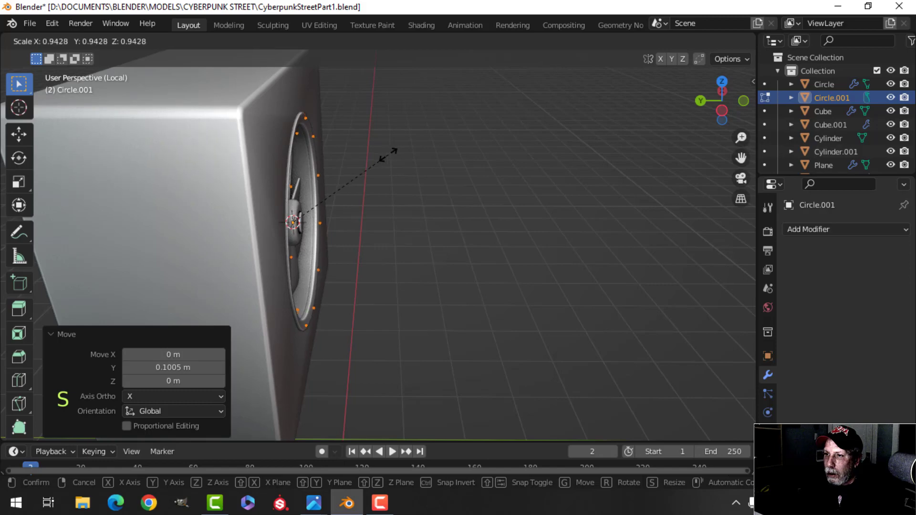
pyautogui.click(394, 151)
# Extrude the rim vertices about 0.036 m outward from the housing along the negative Y axis.
pyautogui.moveTo(395, 151); pyautogui.dragTo(393, 172, button='middle')
pyautogui.press('e')
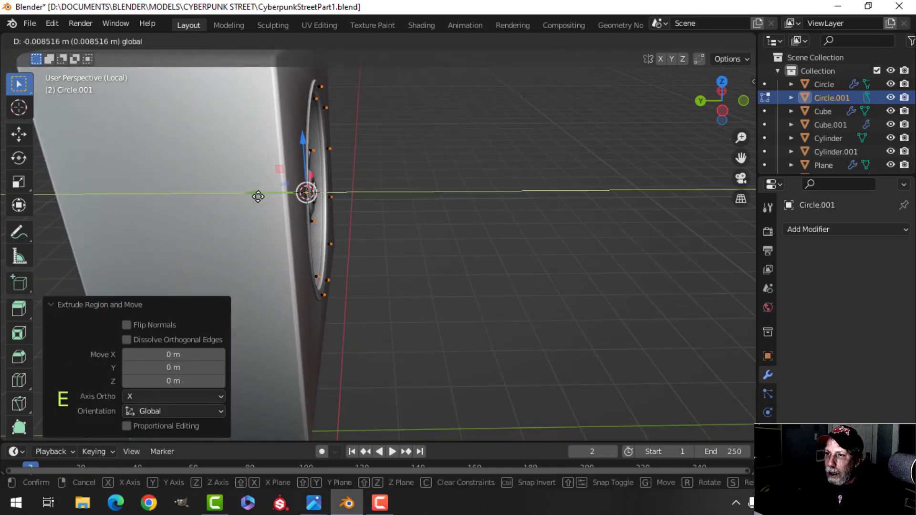
pyautogui.click(266, 197)
# From the front view, extrude the vertices again and scale them inward to the fan hub to form spokes.
pyautogui.press('KP_1')
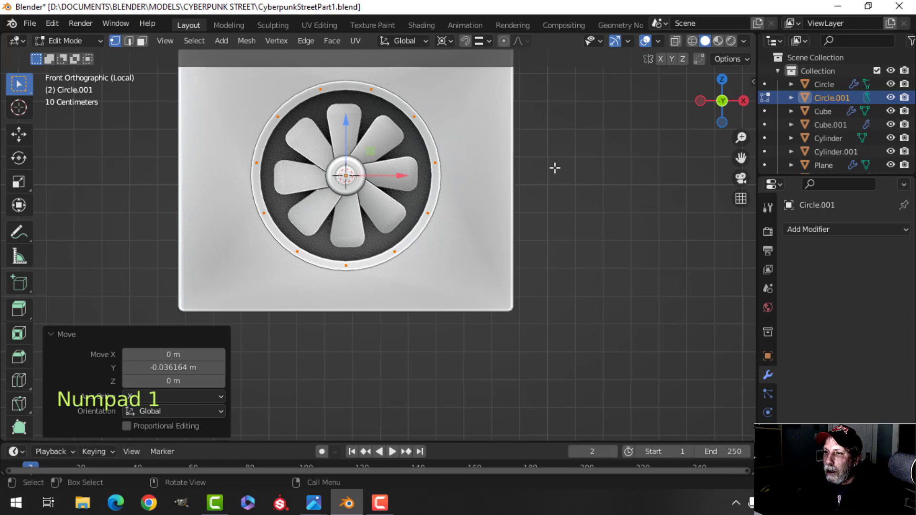
pyautogui.press('e')
pyautogui.press('s')
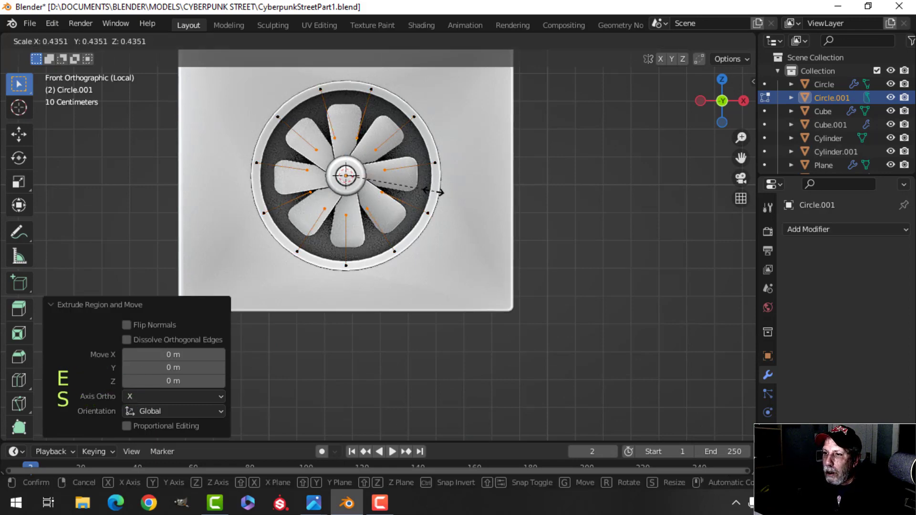
pyautogui.click(388, 197)
# Select the outer corner vertex of every spoke and bevel these vertices about 0.02 m wide with 2 segments.
pyautogui.moveTo(331, 195); pyautogui.dragTo(407, 213, button='middle')
pyautogui.scroll(3, 407, 212)
pyautogui.keyDown('shift'); pyautogui.moveTo(320, 179); pyautogui.dragTo(422, 257, button='middle'); pyautogui.keyUp('shift')
pyautogui.hotkey('alt', 'a')
pyautogui.scroll(-3, 434, 209)
pyautogui.scroll(3, 421, 258)
pyautogui.keyDown('shift'); pyautogui.moveTo(444, 229); pyautogui.dragTo(273, 223, button='middle'); pyautogui.keyUp('shift')
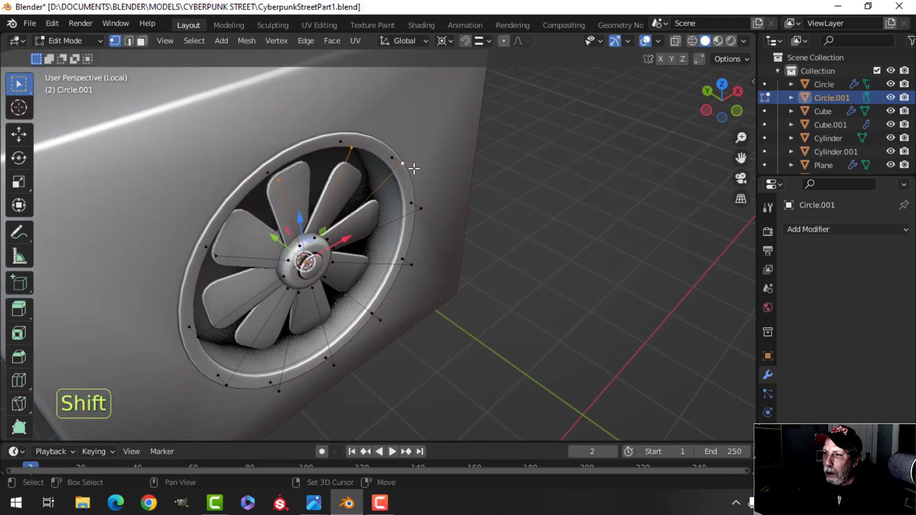
pyautogui.keyDown('shift'); pyautogui.moveTo(455, 238); pyautogui.dragTo(433, 213, button='middle'); pyautogui.keyUp('shift')
pyautogui.scroll(2, 436, 150)
pyautogui.keyDown('shift'); pyautogui.moveTo(389, 241); pyautogui.dragTo(391, 222, button='middle'); pyautogui.keyUp('shift')
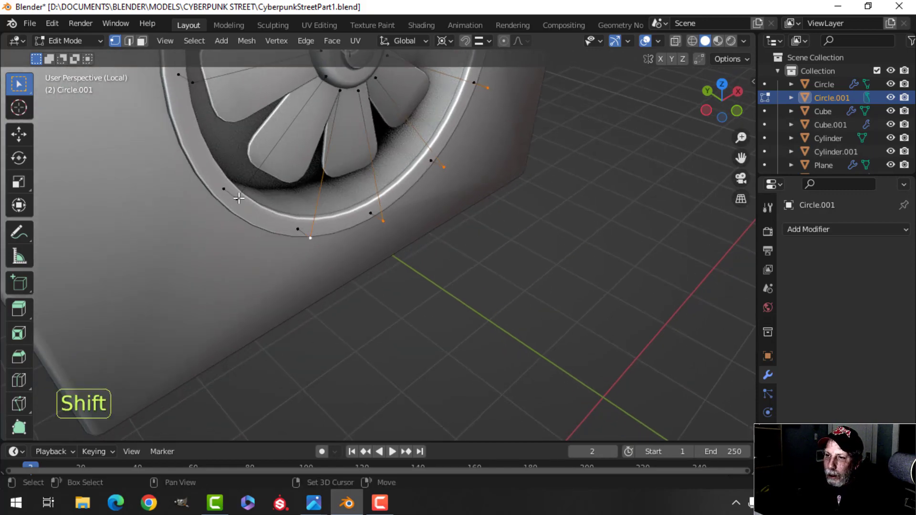
pyautogui.keyDown('shift'); pyautogui.moveTo(239, 198); pyautogui.dragTo(270, 206, button='middle'); pyautogui.keyUp('shift')
pyautogui.keyDown('shift'); pyautogui.moveTo(288, 165); pyautogui.dragTo(440, 206, button='middle'); pyautogui.keyUp('shift')
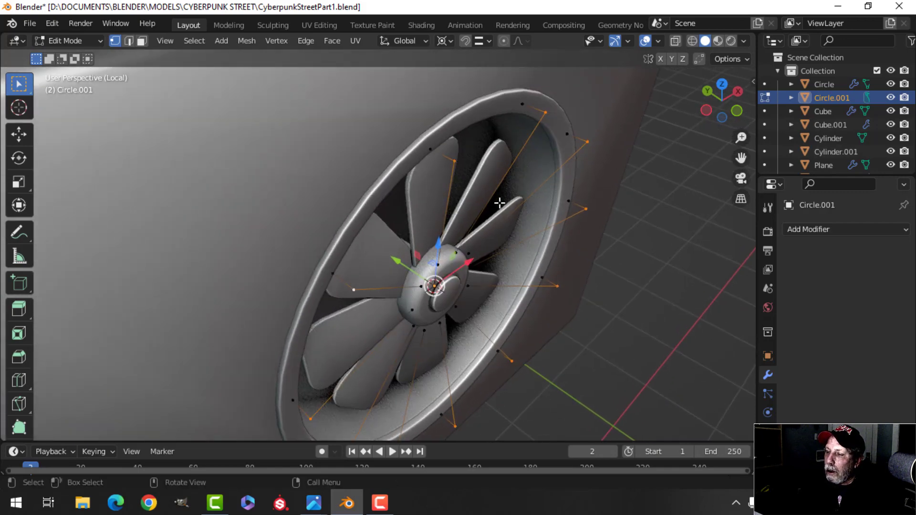
pyautogui.keyDown('shift'); pyautogui.moveTo(499, 203); pyautogui.dragTo(513, 206, button='middle'); pyautogui.keyUp('shift')
pyautogui.hotkey('ctrl', 'shift', 'b')
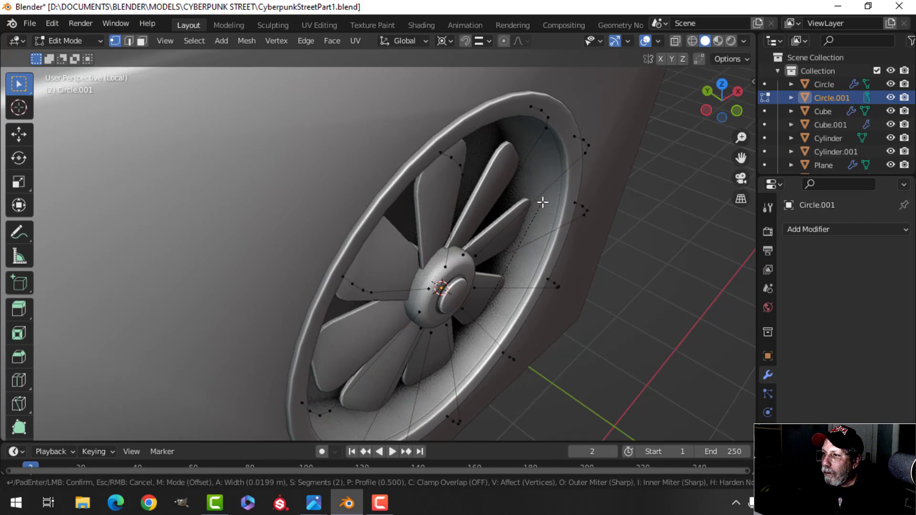
pyautogui.click(544, 202)
# Leave mesh editing and convert the spoke object to a curve.
pyautogui.press('Tab')
pyautogui.moveTo(549, 182); pyautogui.dragTo(435, 150, button='middle')
pyautogui.rightClick(395, 136)
pyautogui.moveTo(359, 169)
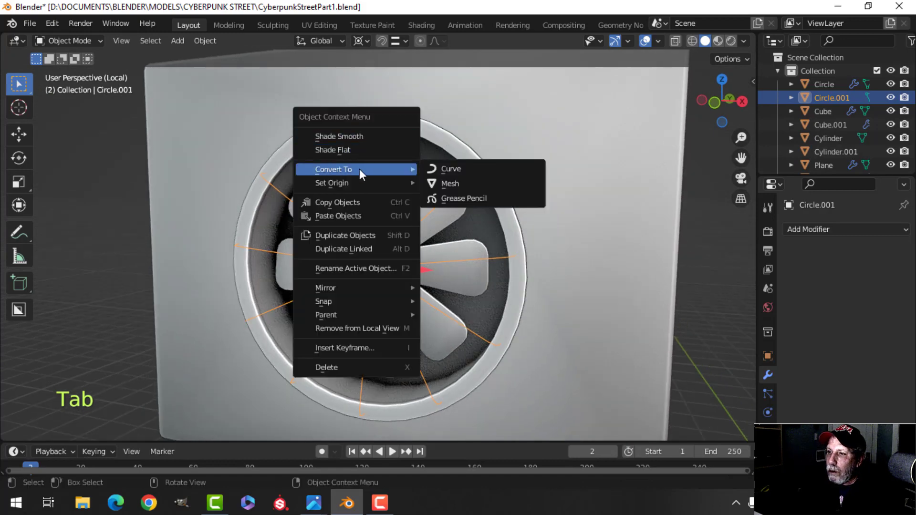
pyautogui.click(465, 168)
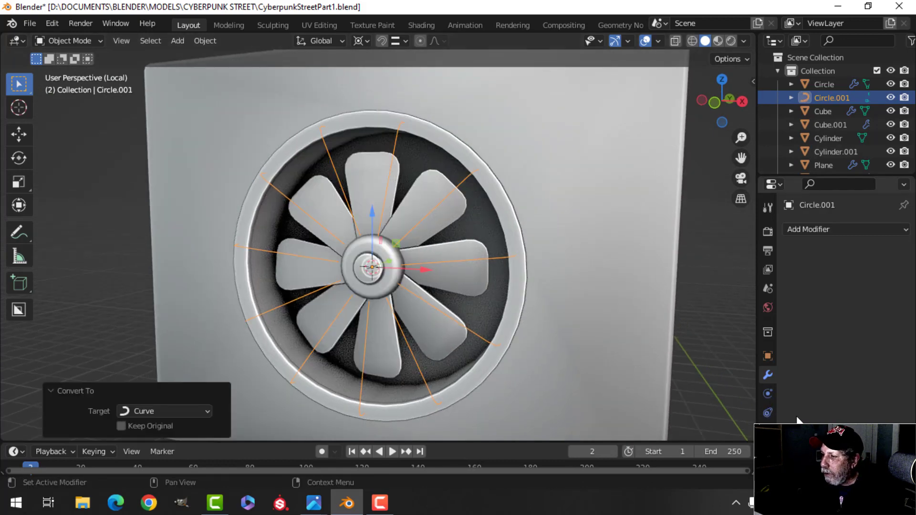
# Give the spoke curve a round bevel with a depth of about 0.007 m, and deselect it.
pyautogui.click(767, 431)
pyautogui.scroll(-3, 833, 362)
pyautogui.scroll(-3, 833, 395)
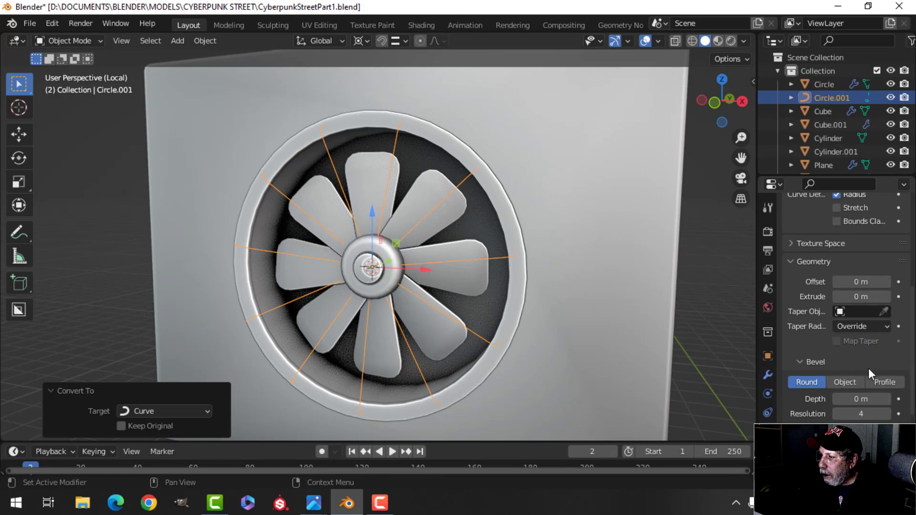
pyautogui.moveTo(859, 399); pyautogui.dragTo(866, 399)
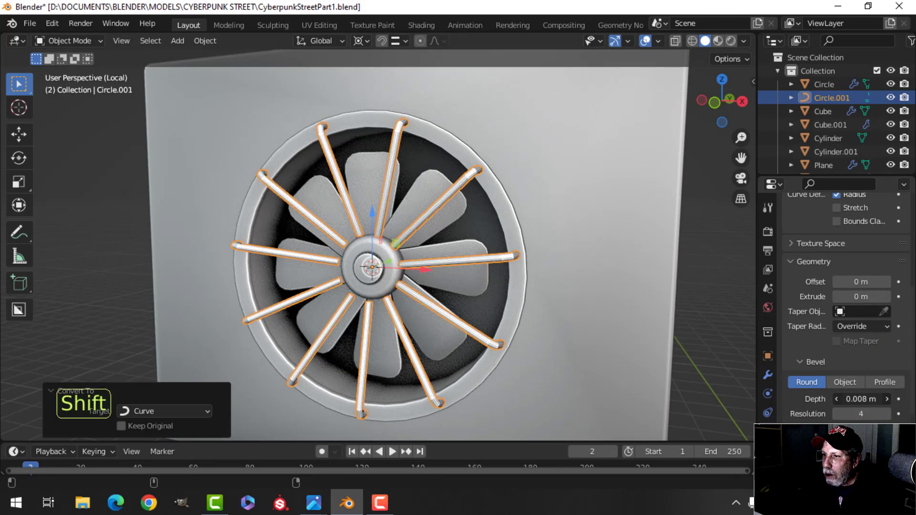
pyautogui.hotkey('alt', 'a')
pyautogui.scroll(-2, 439, 249)
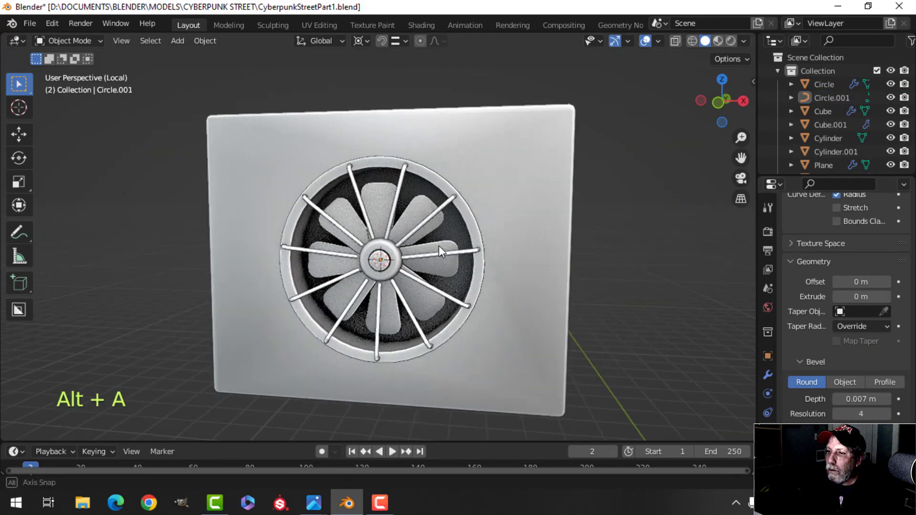
# Select the hub's front cap faces by growing the selection from the centre face, and move them slightly outward along Y.
pyautogui.moveTo(438, 245); pyautogui.dragTo(460, 216, button='middle')
pyautogui.scroll(4, 494, 273)
pyautogui.moveTo(459, 216); pyautogui.dragTo(492, 205, button='middle')
pyautogui.click(450, 180)
pyautogui.press('Tab')
pyautogui.press('a')
pyautogui.hotkey('alt', 'a')
pyautogui.scroll(3, 480, 197)
pyautogui.keyDown('shift'); pyautogui.click(470, 193); pyautogui.keyUp('shift')
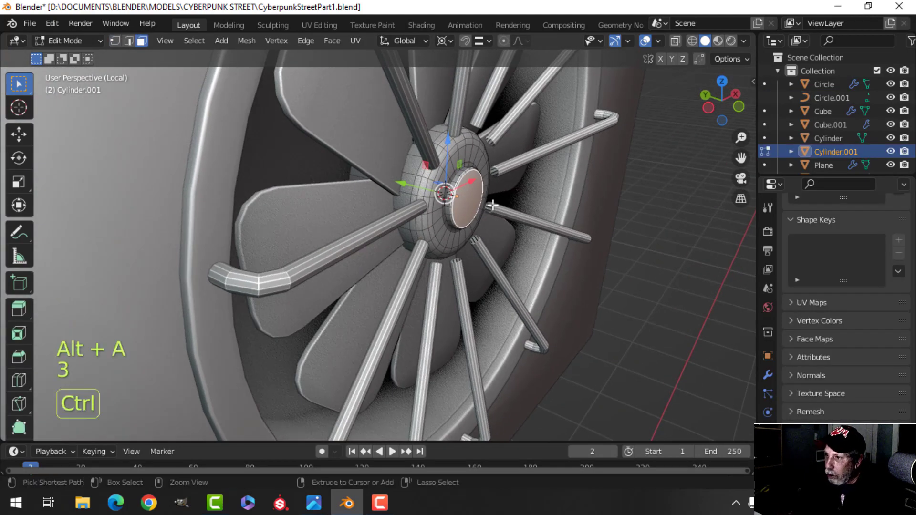
pyautogui.press('ctrl+KP_Add')
pyautogui.press('ctrl+KP_Add')
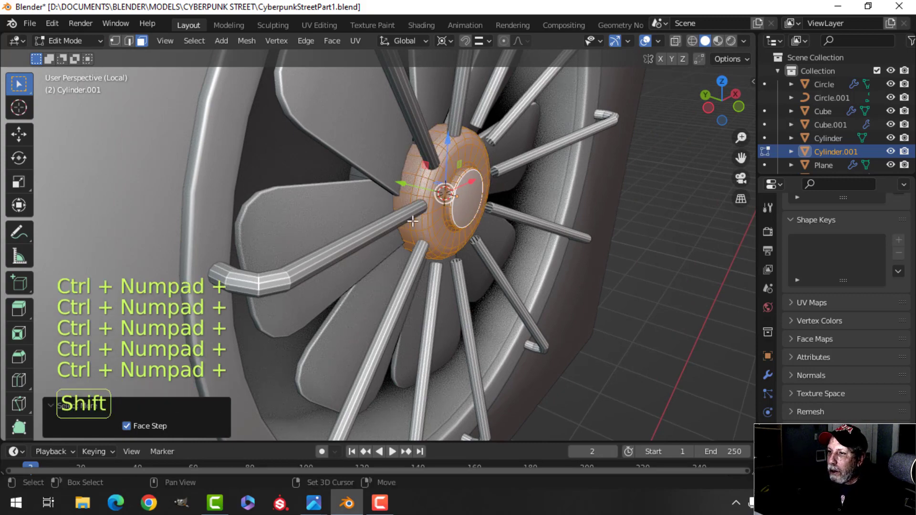
pyautogui.moveTo(402, 183); pyautogui.dragTo(415, 196)
pyautogui.press('Tab')
pyautogui.hotkey('alt', 'a')
pyautogui.scroll(-5, 568, 185)
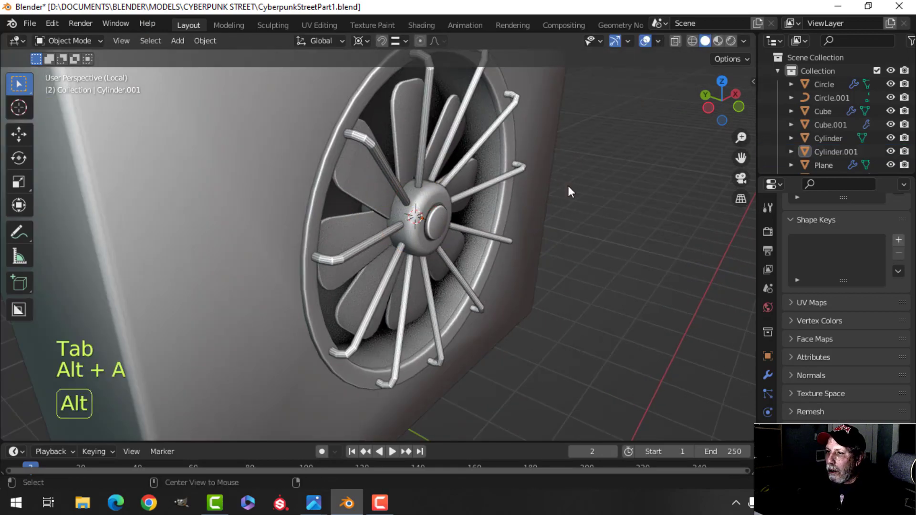
# Apply smooth shading to the spoke curve and deselect it.
pyautogui.moveTo(567, 185); pyautogui.dragTo(399, 120, button='middle')
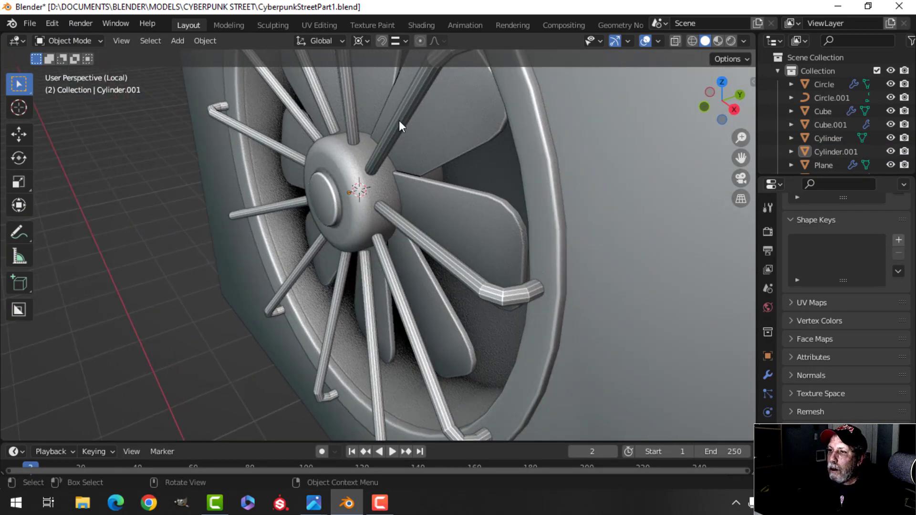
pyautogui.click(399, 120)
pyautogui.rightClick(399, 119)
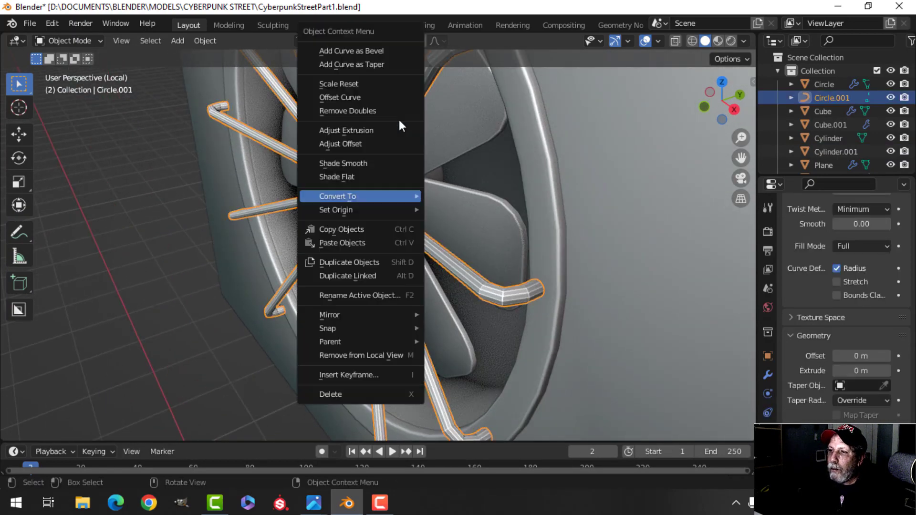
pyautogui.click(354, 162)
pyautogui.scroll(-4, 363, 172)
pyautogui.hotkey('alt', 'a')
# Select all points of the spoke curve and shift them slightly along Y toward the housing.
pyautogui.moveTo(363, 174); pyautogui.dragTo(459, 214, button='middle')
pyautogui.scroll(4, 374, 186)
pyautogui.click(435, 195)
pyautogui.press('Tab')
pyautogui.press('a')
pyautogui.moveTo(459, 214); pyautogui.dragTo(462, 214, button='middle')
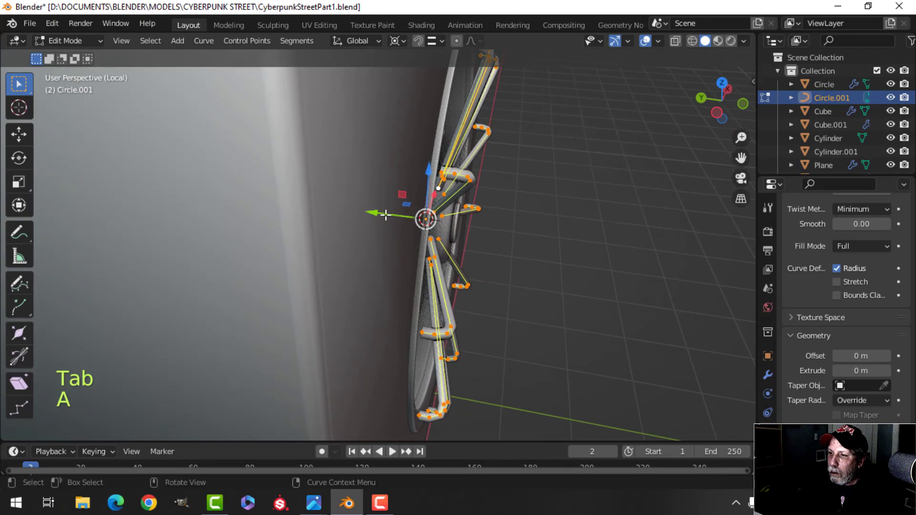
pyautogui.moveTo(384, 213); pyautogui.dragTo(377, 210)
pyautogui.press('Tab')
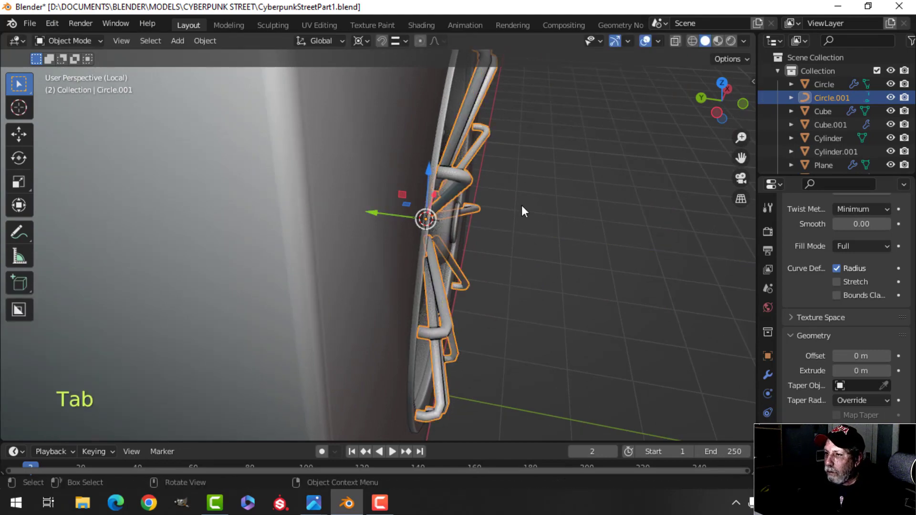
# Leave the fan unit's local view and isolate only the spoke curve.
pyautogui.moveTo(522, 205); pyautogui.dragTo(355, 188, button='middle')
pyautogui.hotkey('alt', 'a')
pyautogui.click(356, 190)
pyautogui.moveTo(476, 204); pyautogui.dragTo(380, 207, button='middle')
pyautogui.press('/')
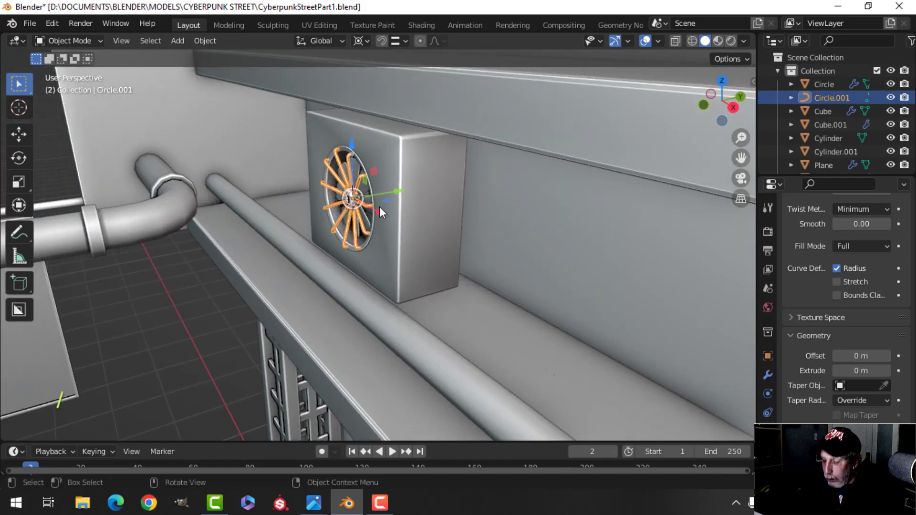
pyautogui.press('/')
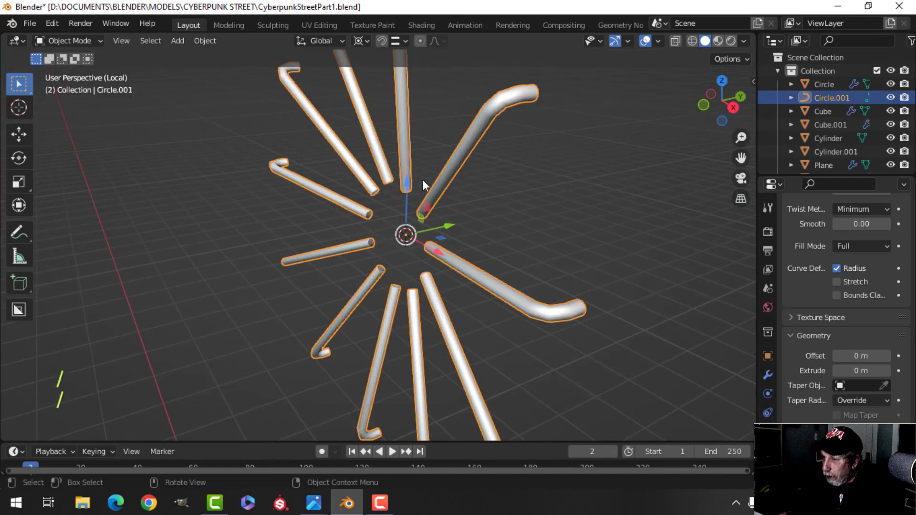
# In wireframe side view, select the spokes' inner end points and move them about -0.059 m along Y so the spokes run straight.
pyautogui.press('KP_3')
pyautogui.hotkey('alt', 'a')
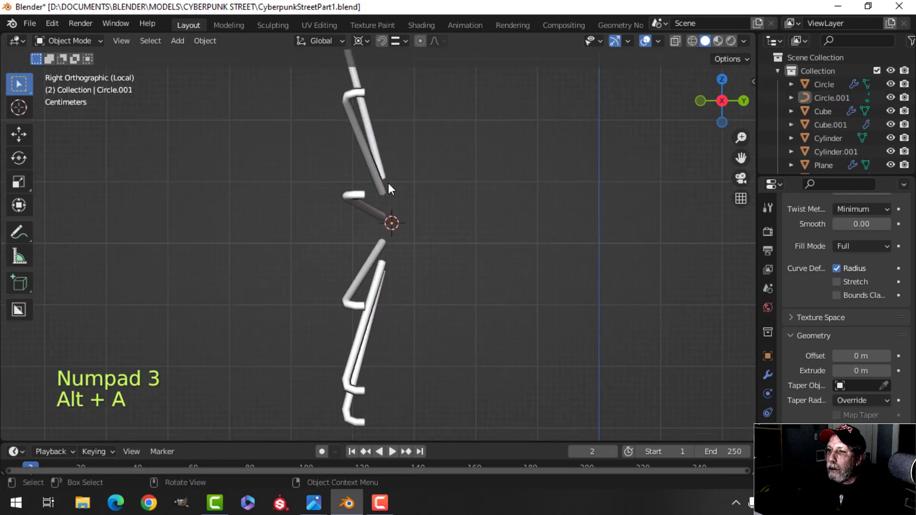
pyautogui.press('Tab')
pyautogui.hotkey('alt', 'a')
pyautogui.press('z')
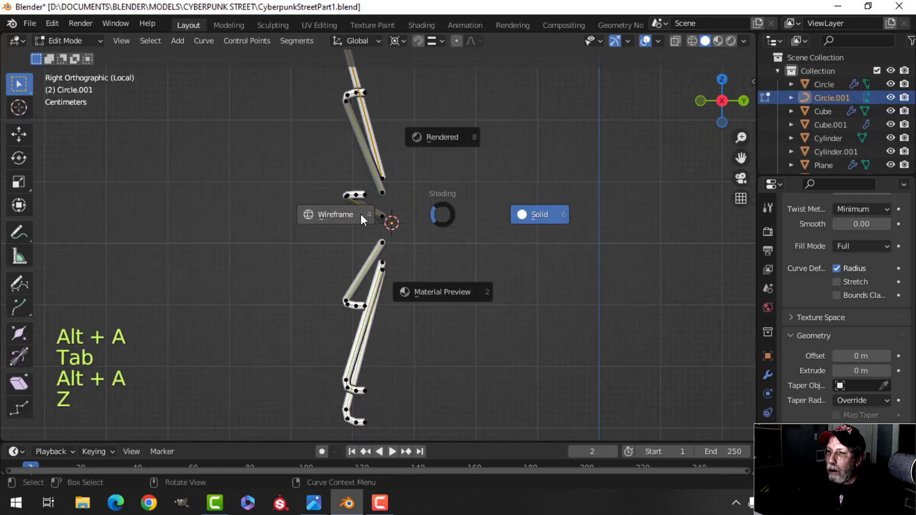
pyautogui.click(361, 214)
pyautogui.press('b')
pyautogui.moveTo(373, 153); pyautogui.dragTo(433, 315)
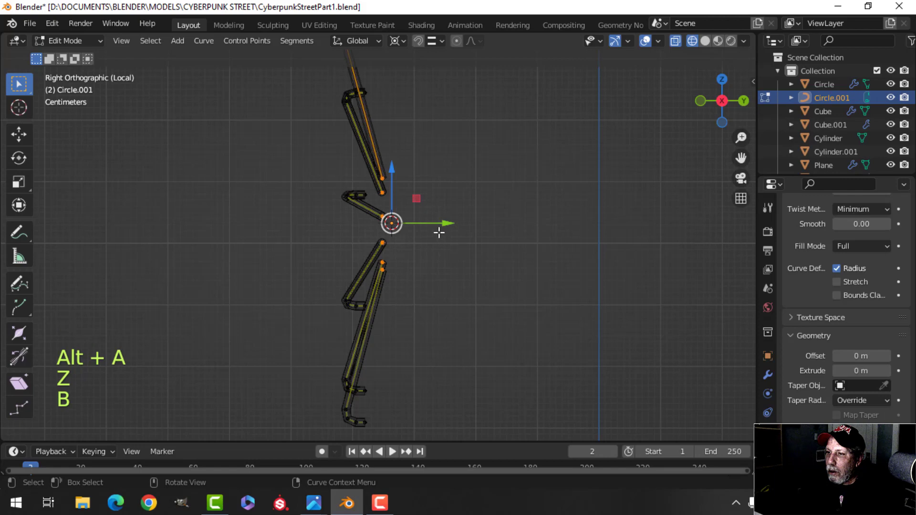
pyautogui.moveTo(442, 222); pyautogui.dragTo(432, 220)
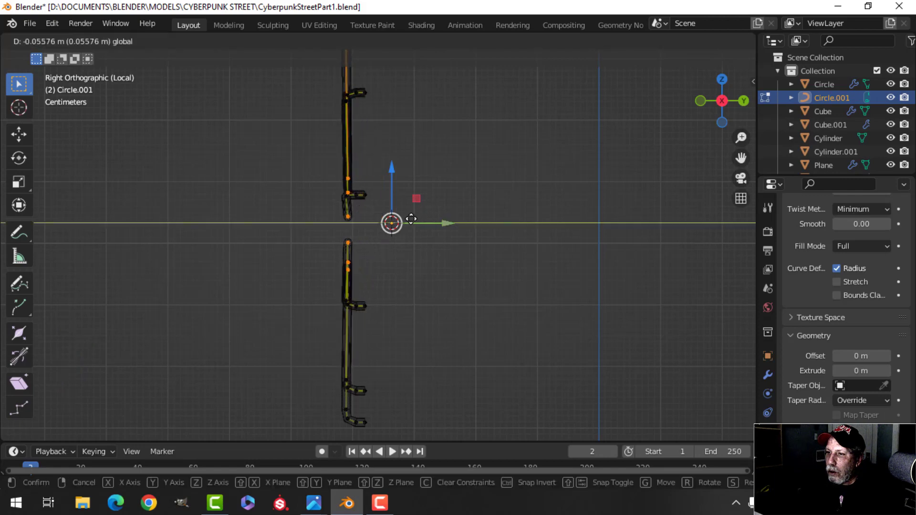
pyautogui.moveTo(407, 218); pyautogui.dragTo(407, 219)
pyautogui.press('z')
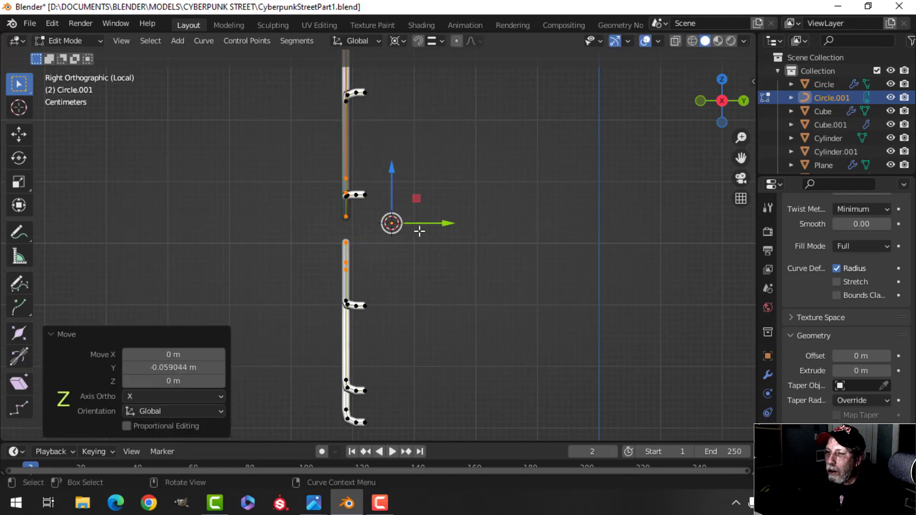
pyautogui.press('Tab')
# Leave local view and move the hub's selected front faces about -0.065 m along Y to meet the spokes.
pyautogui.moveTo(419, 224)
pyautogui.mouseDown(button='middle')
pyautogui.moveTo(419, 254)
pyautogui.moveTo(466, 247)
pyautogui.moveTo(404, 289)
pyautogui.moveTo(461, 281)
pyautogui.moveTo(465, 261)
pyautogui.moveTo(384, 293)
pyautogui.mouseUp(button='middle')
pyautogui.hotkey('alt', 'a')
pyautogui.press('/')
pyautogui.scroll(4, 465, 247)
pyautogui.scroll(4, 384, 293)
pyautogui.moveTo(384, 293); pyautogui.dragTo(426, 288, button='middle')
pyautogui.scroll(3, 426, 288)
pyautogui.keyDown('shift'); pyautogui.moveTo(516, 255); pyautogui.dragTo(372, 287, button='middle'); pyautogui.keyUp('shift')
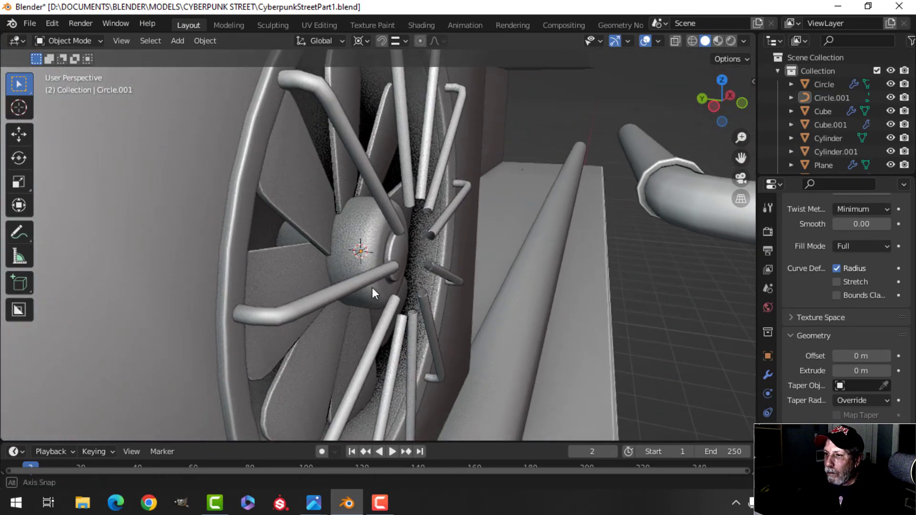
pyautogui.click(370, 262)
pyautogui.press('Tab')
pyautogui.moveTo(323, 246); pyautogui.dragTo(372, 255)
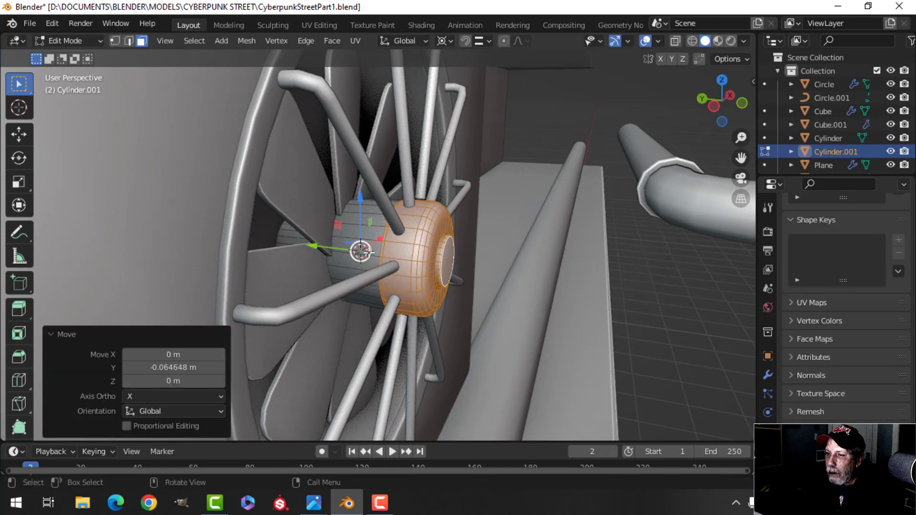
pyautogui.scroll(-2, 370, 254)
pyautogui.hotkey('alt', 'a')
pyautogui.moveTo(424, 255); pyautogui.dragTo(408, 212, button='middle')
pyautogui.scroll(-4, 374, 270)
pyautogui.press('Tab')
pyautogui.hotkey('alt', 'a')
# Select the fan blades together with the hub cylinder and isolate both in local view.
pyautogui.scroll(8, 409, 212)
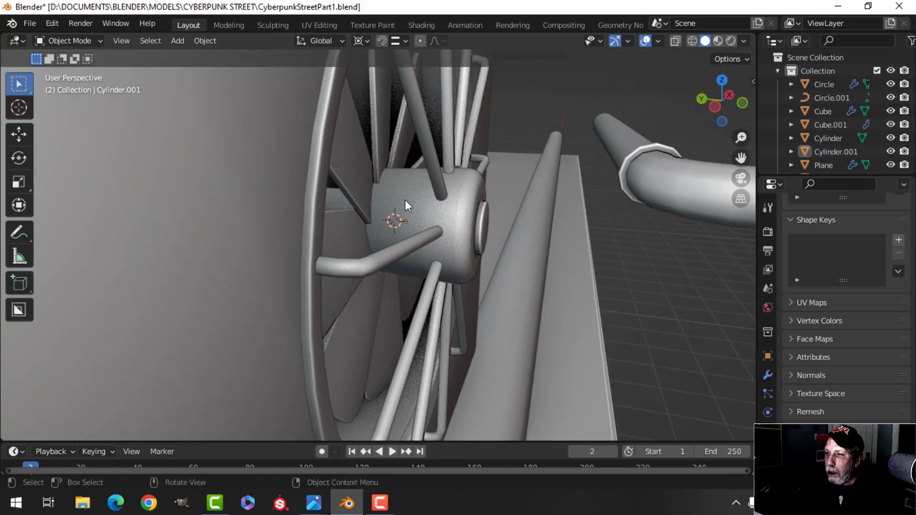
pyautogui.click(374, 197)
pyautogui.keyDown('shift'); pyautogui.click(373, 198); pyautogui.keyUp('shift')
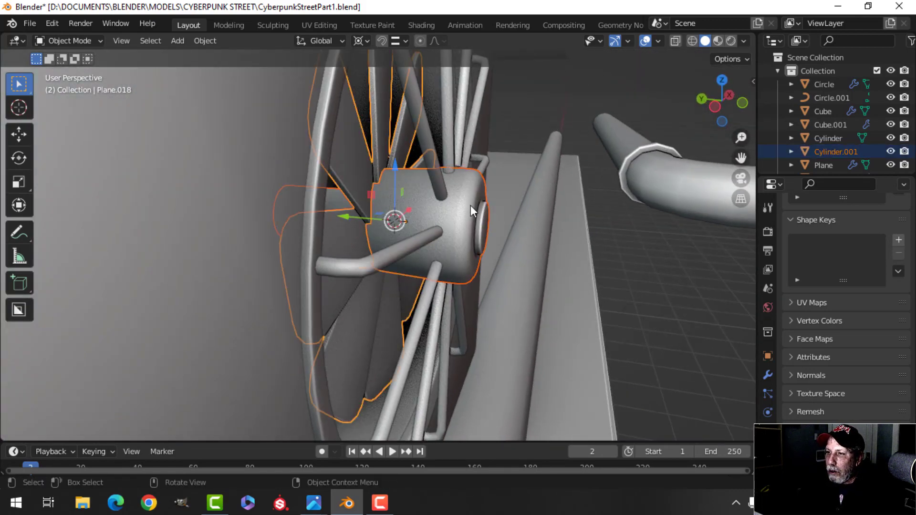
pyautogui.press('/')
pyautogui.moveTo(434, 230); pyautogui.dragTo(419, 262, button='middle')
pyautogui.scroll(3, 420, 262)
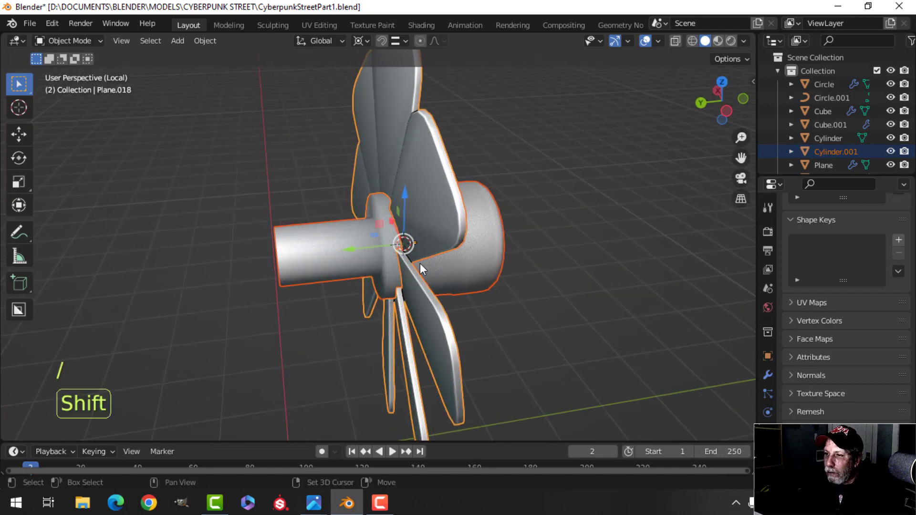
# Select the ring of faces at the back of the hub and move it along negative Y to shorten the hub.
pyautogui.press('Tab')
pyautogui.scroll(3, 387, 265)
pyautogui.hotkey('alt', 'a')
pyautogui.press('3')
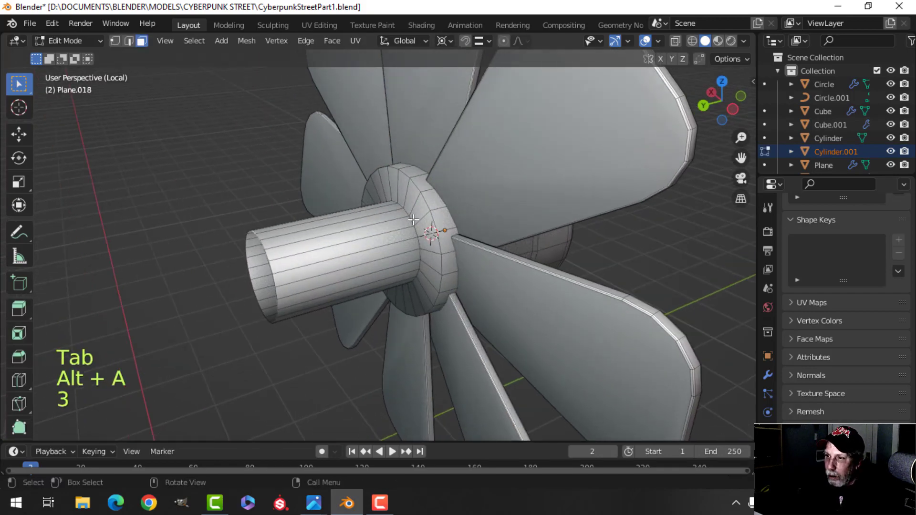
pyautogui.keyDown('alt'); pyautogui.click(414, 201); pyautogui.keyUp('alt')
pyautogui.moveTo(432, 235); pyautogui.dragTo(372, 242, button='middle')
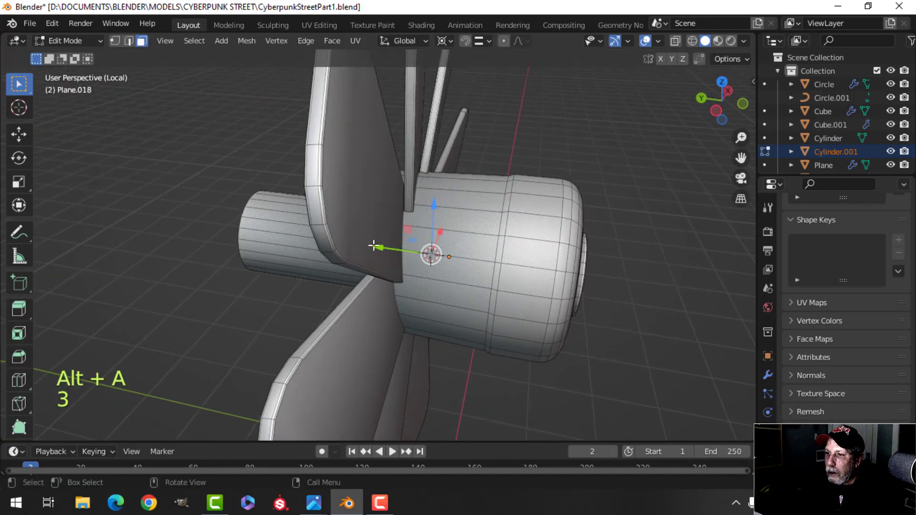
pyautogui.moveTo(373, 246); pyautogui.dragTo(444, 258)
# Dissolve the extra edge loop around the side of the hub.
pyautogui.moveTo(444, 258); pyautogui.dragTo(483, 217, button='middle')
pyautogui.hotkey('alt', 'a')
pyautogui.press('2')
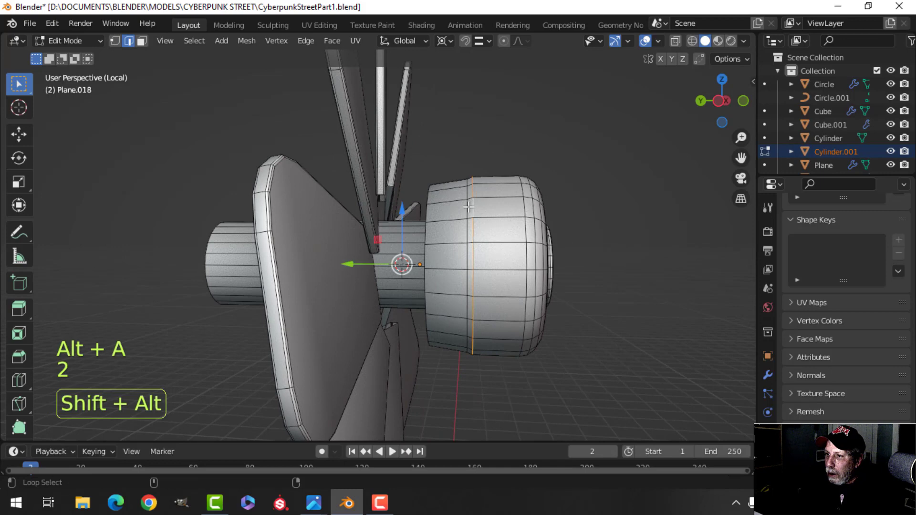
pyautogui.press('x')
pyautogui.click(444, 298)
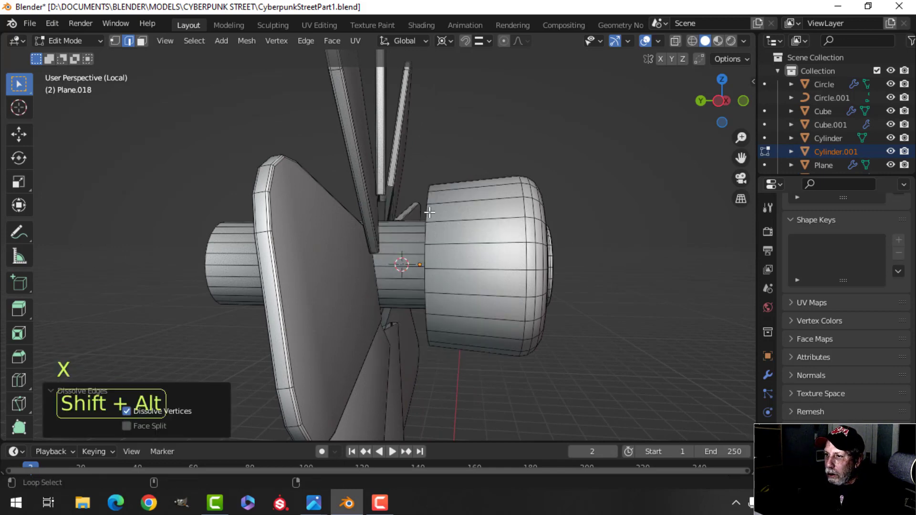
# Scale the hub's rear rim loop to about 0.818 and move it about -0.0047 m along Y.
pyautogui.keyDown('alt'); pyautogui.keyDown('shift'); pyautogui.click(430, 212); pyautogui.keyUp('shift'); pyautogui.keyUp('alt')
pyautogui.moveTo(429, 212); pyautogui.dragTo(420, 210, button='middle')
pyautogui.press('s')
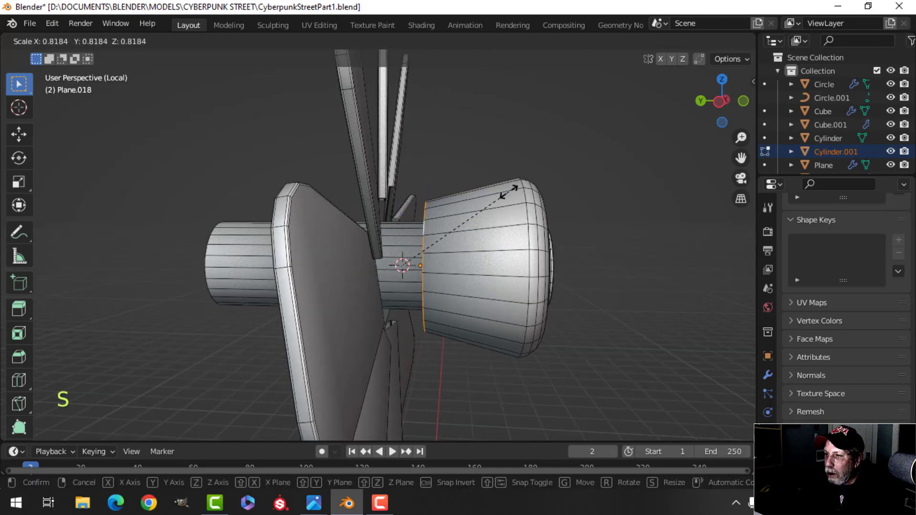
pyautogui.click(514, 187)
pyautogui.moveTo(511, 198); pyautogui.dragTo(509, 224, button='middle')
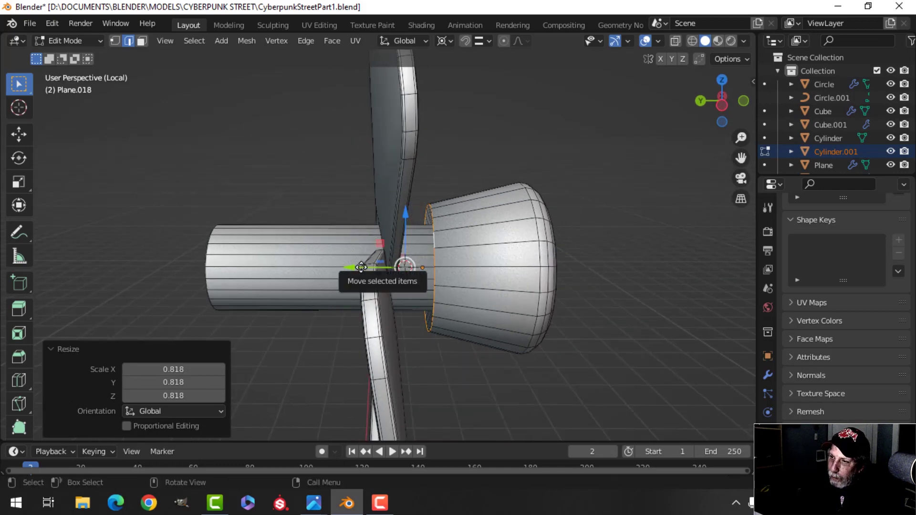
pyautogui.moveTo(361, 267)
pyautogui.mouseDown()
pyautogui.moveTo(376, 266)
pyautogui.moveTo(365, 263)
pyautogui.mouseUp()
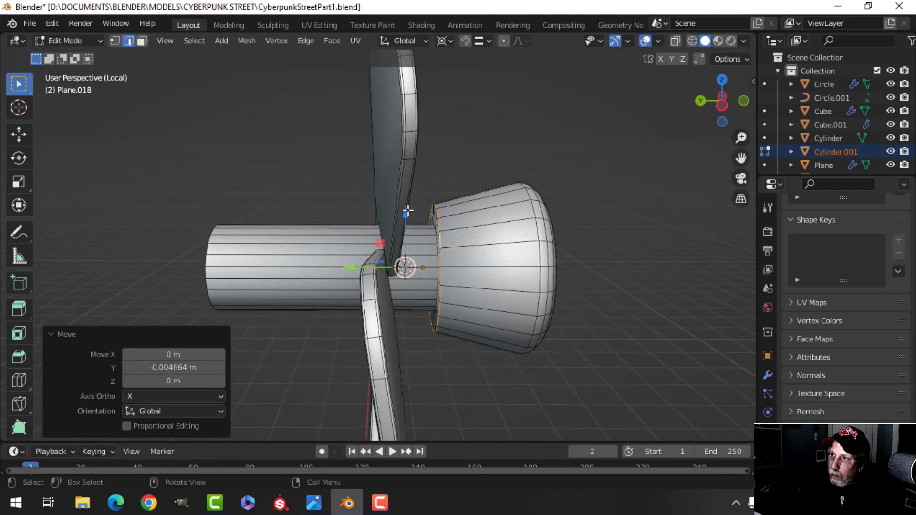
# Set the pivot to Median Point, nudge the hub's rear rim about -0.0006 m along Y and bevel it with two segments.
pyautogui.click(448, 38)
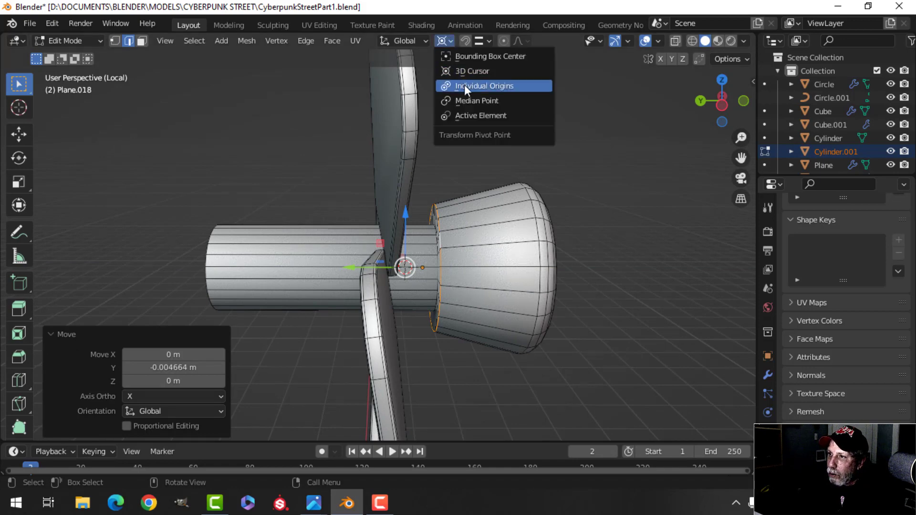
pyautogui.click(471, 101)
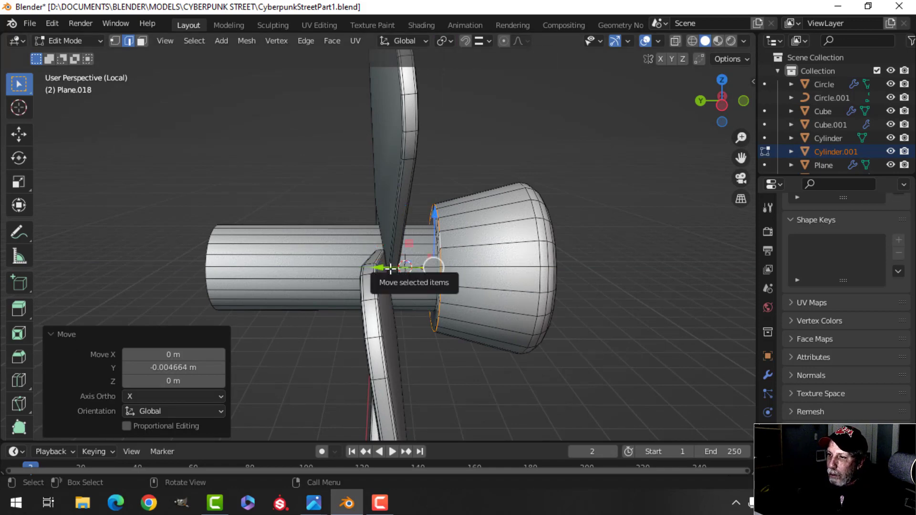
pyautogui.moveTo(390, 268); pyautogui.dragTo(391, 262)
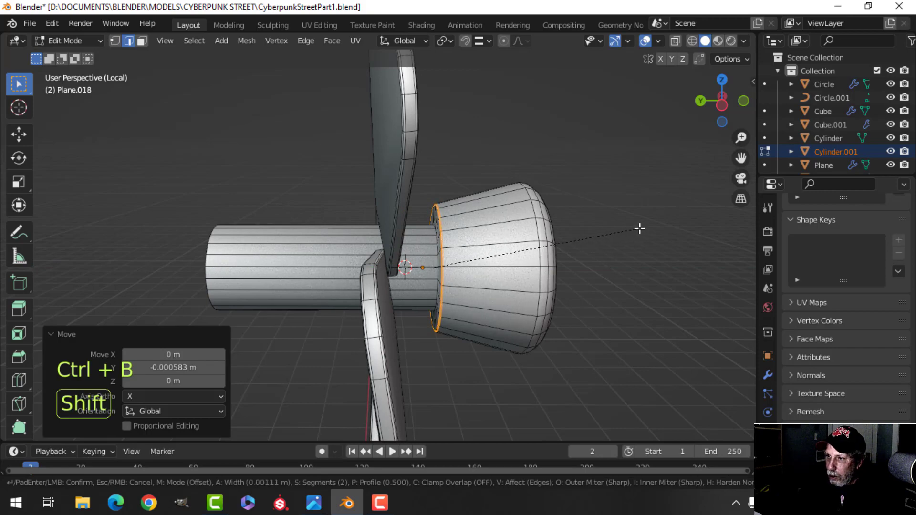
pyautogui.click(690, 209)
pyautogui.hotkey('alt', 'a')
# Select the outer edge loop on the hub's front face and bevel it with one segment into a thin ring.
pyautogui.moveTo(646, 229); pyautogui.dragTo(483, 222, button='middle')
pyautogui.scroll(2, 457, 268)
pyautogui.hotkey('alt', 'a')
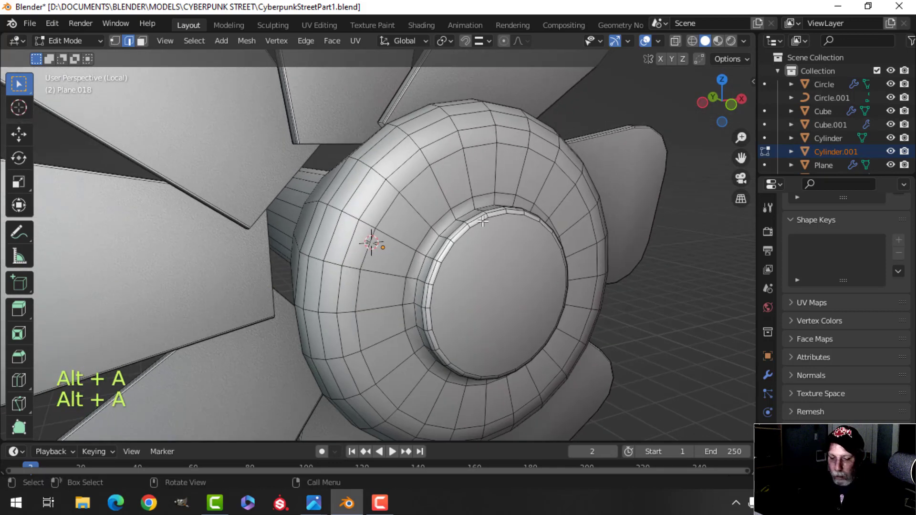
pyautogui.keyDown('alt'); pyautogui.keyDown('shift'); pyautogui.click(447, 153); pyautogui.keyUp('shift'); pyautogui.keyUp('alt')
pyautogui.keyDown('shift'); pyautogui.moveTo(447, 153); pyautogui.dragTo(485, 185, button='middle'); pyautogui.keyUp('shift')
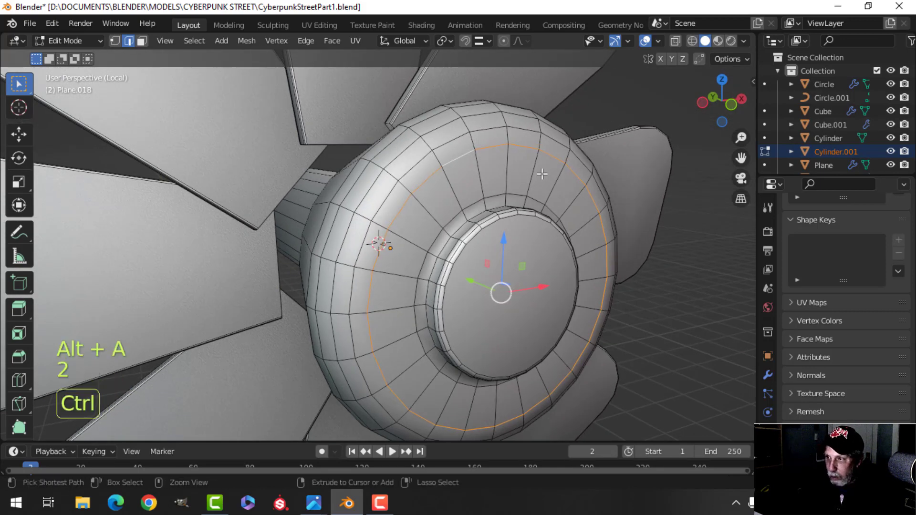
pyautogui.hotkey('ctrl', 'b')
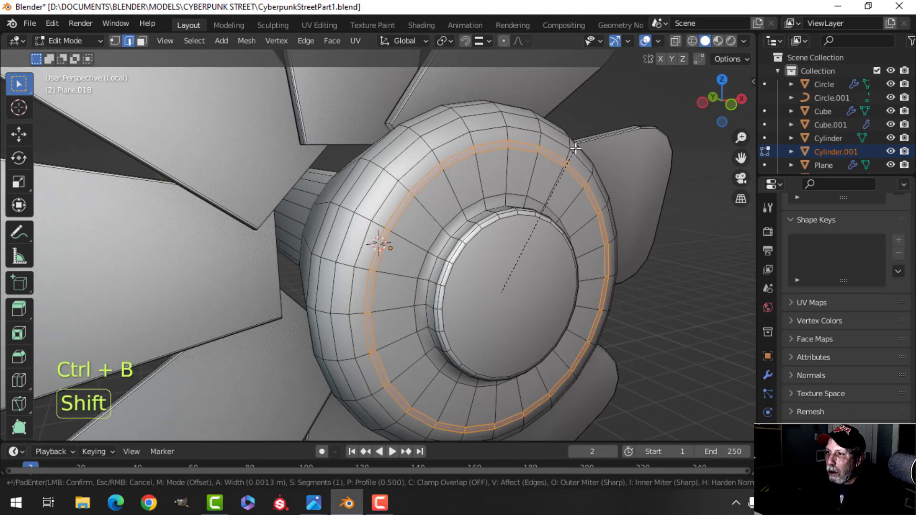
pyautogui.click(575, 149)
# Extrude the thin ring in place and push it inward along its normals to form a groove.
pyautogui.moveTo(575, 148); pyautogui.dragTo(572, 208, button='middle')
pyautogui.press('e')
pyautogui.rightClick(615, 222)
pyautogui.hotkey('alt', 's')
pyautogui.click(615, 230)
pyautogui.hotkey('alt', 'a')
# Add a supporting edge loop close to each side of the groove on the hub's front and leave Edit Mode.
pyautogui.keyDown('shift'); pyautogui.moveTo(510, 213); pyautogui.dragTo(522, 241, button='middle'); pyautogui.keyUp('shift')
pyautogui.hotkey('ctrl', 'r')
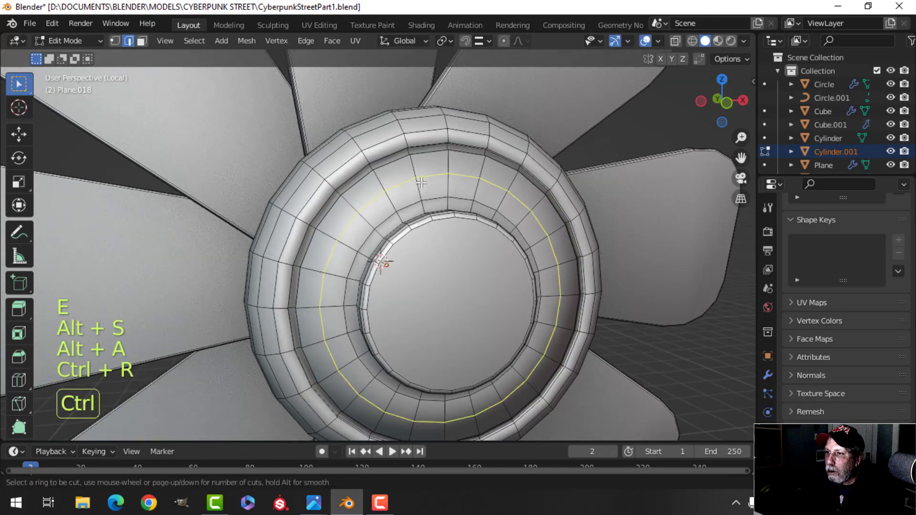
pyautogui.click(419, 182)
pyautogui.click(417, 164)
pyautogui.hotkey('ctrl', 'r')
pyautogui.click(408, 143)
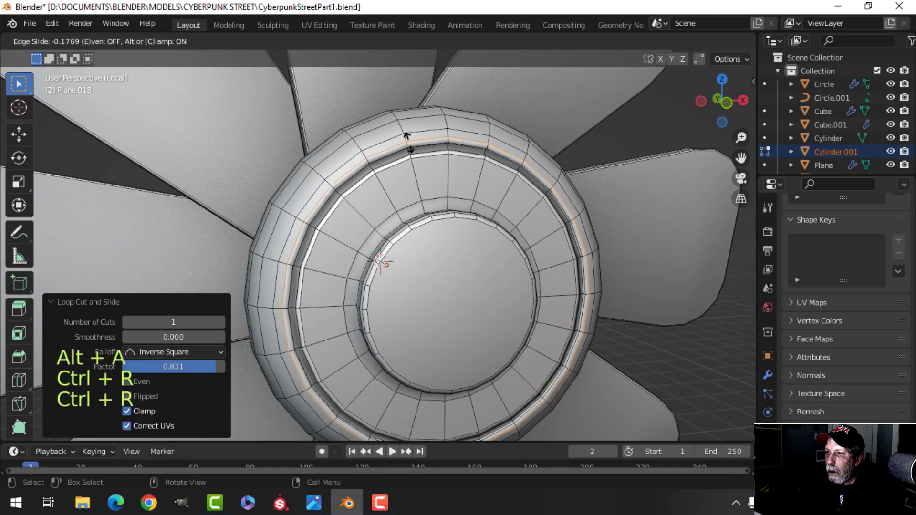
pyautogui.click(408, 143)
pyautogui.press('Tab')
pyautogui.scroll(-3, 510, 205)
pyautogui.hotkey('alt', 'a')
pyautogui.moveTo(528, 230); pyautogui.dragTo(458, 228, button='middle')
# Select the raised cap at the centre of the hub with its rim faces and scale it to about 0.821.
pyautogui.scroll(2, 458, 234)
pyautogui.moveTo(425, 194); pyautogui.dragTo(464, 197, button='middle')
pyautogui.click(467, 229)
pyautogui.press('Tab')
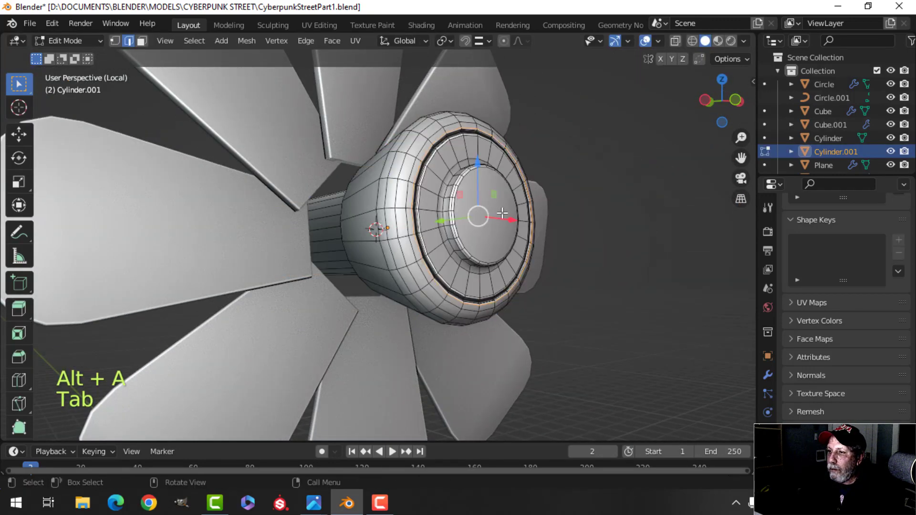
pyautogui.scroll(3, 470, 235)
pyautogui.hotkey('alt', 'a')
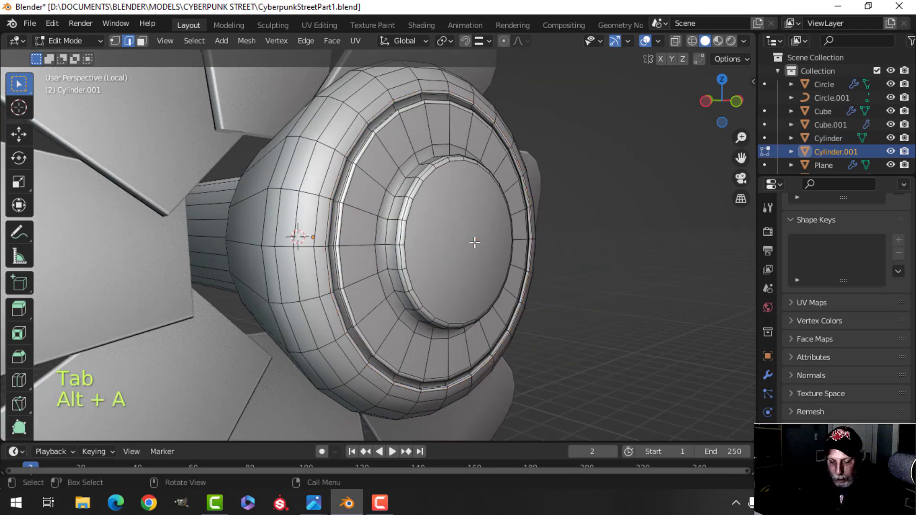
pyautogui.press('3')
pyautogui.click(474, 242)
pyautogui.press('ctrl+KP_Add')
pyautogui.press('ctrl+KP_Add')
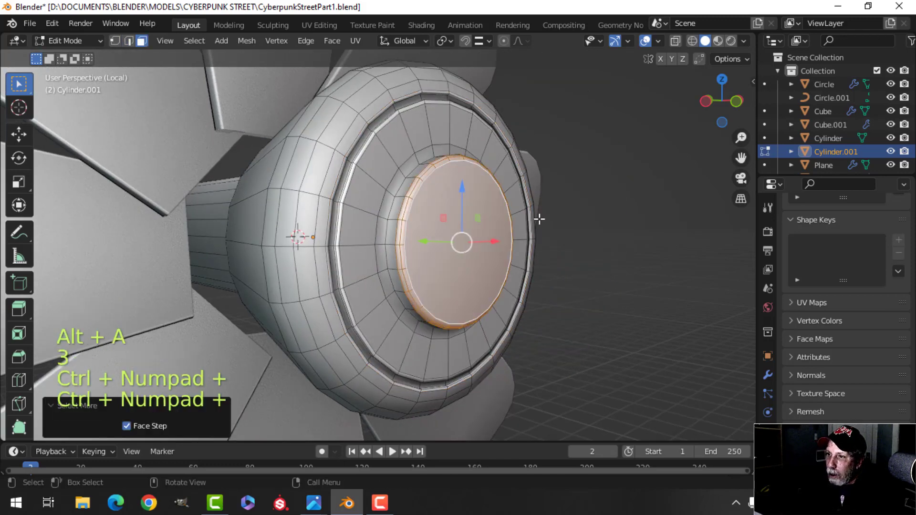
pyautogui.press('s')
pyautogui.click(553, 199)
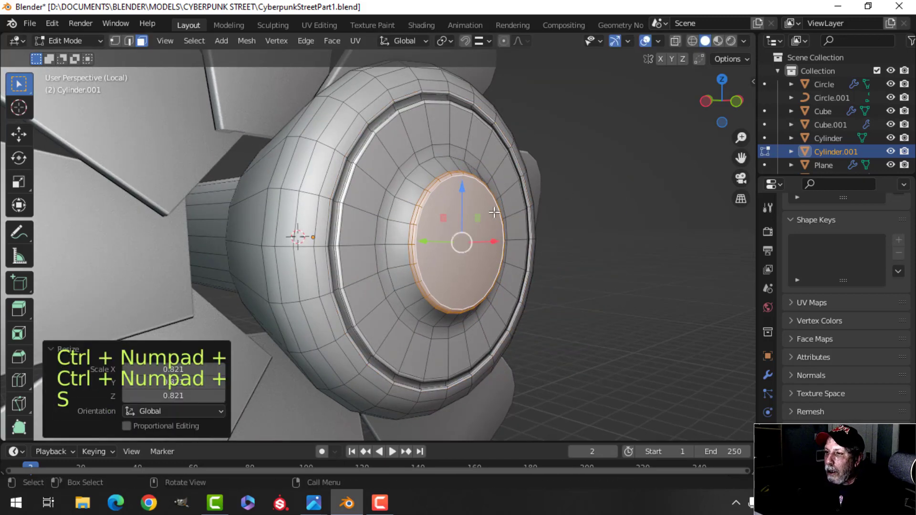
# Select the edge loop around the base of the hub's cap, scale it down and leave Edit Mode.
pyautogui.hotkey('alt', 'a')
pyautogui.press('2')
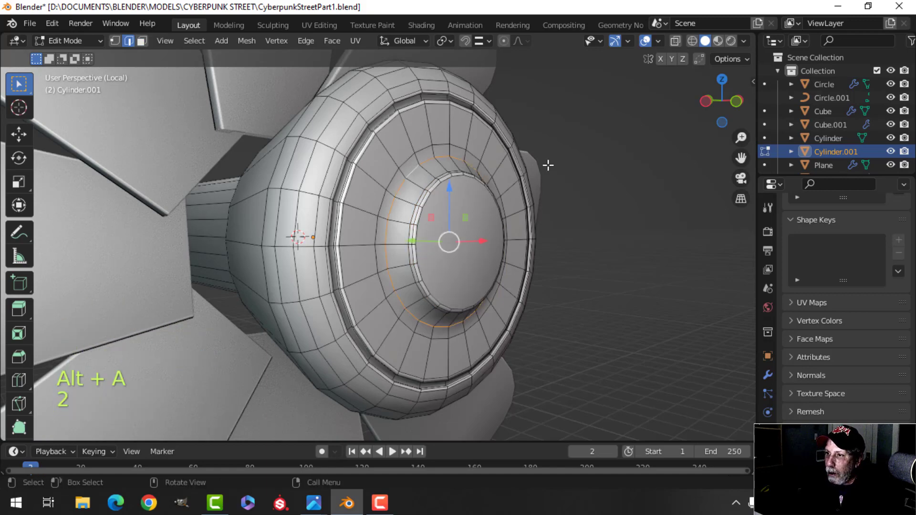
pyautogui.press('s')
pyautogui.click(536, 165)
pyautogui.press('Tab')
pyautogui.scroll(-4, 502, 211)
pyautogui.moveTo(502, 211); pyautogui.dragTo(402, 224, button='middle')
pyautogui.hotkey('alt', 'a')
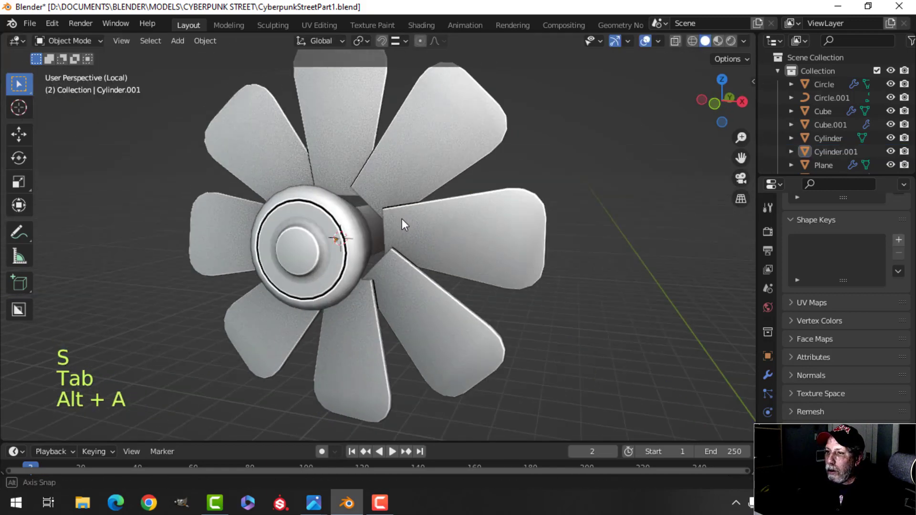
pyautogui.keyDown('shift'); pyautogui.moveTo(323, 225); pyautogui.dragTo(357, 231, button='middle'); pyautogui.keyUp('shift')
pyautogui.scroll(3, 422, 227)
pyautogui.keyDown('shift'); pyautogui.moveTo(423, 227); pyautogui.dragTo(389, 260, button='middle'); pyautogui.keyUp('shift')
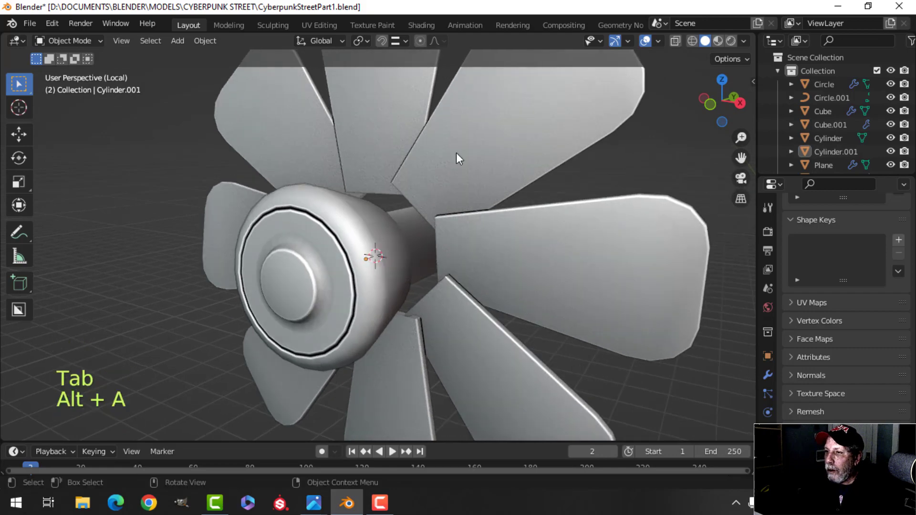
# In wireframe front view, select the inner ends of all fan blades and scale them to about 0.568 toward the hub's centre.
pyautogui.click(456, 158)
pyautogui.press('Tab')
pyautogui.moveTo(456, 158); pyautogui.dragTo(448, 214, button='middle')
pyautogui.press('KP_1')
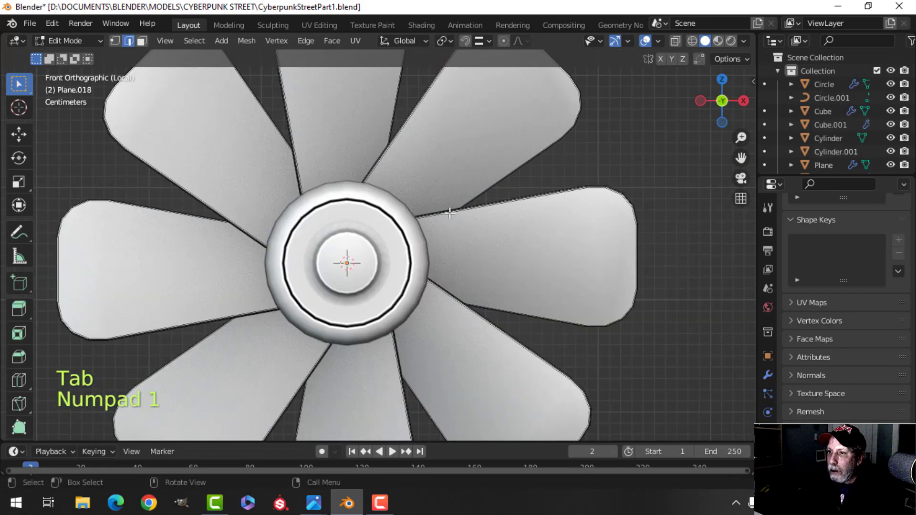
pyautogui.press('z')
pyautogui.scroll(-5, 399, 224)
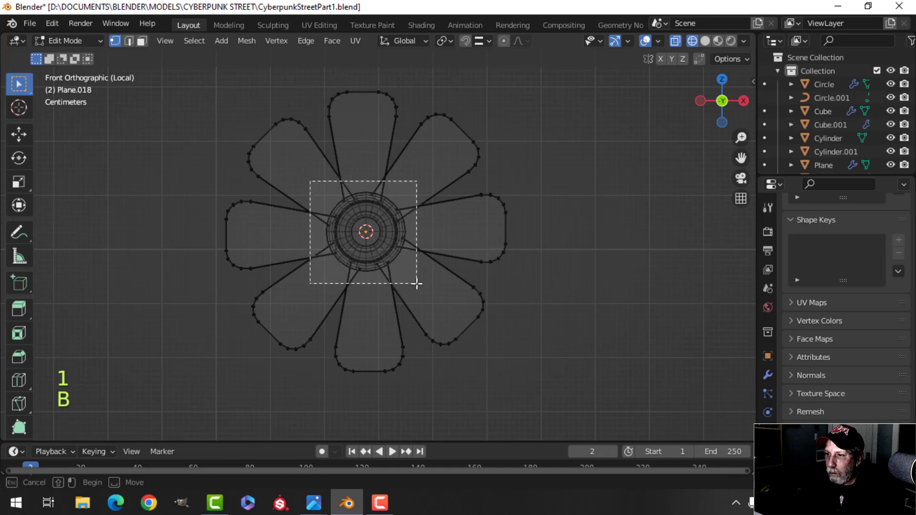
pyautogui.moveTo(310, 181); pyautogui.dragTo(416, 283)
pyautogui.press('s')
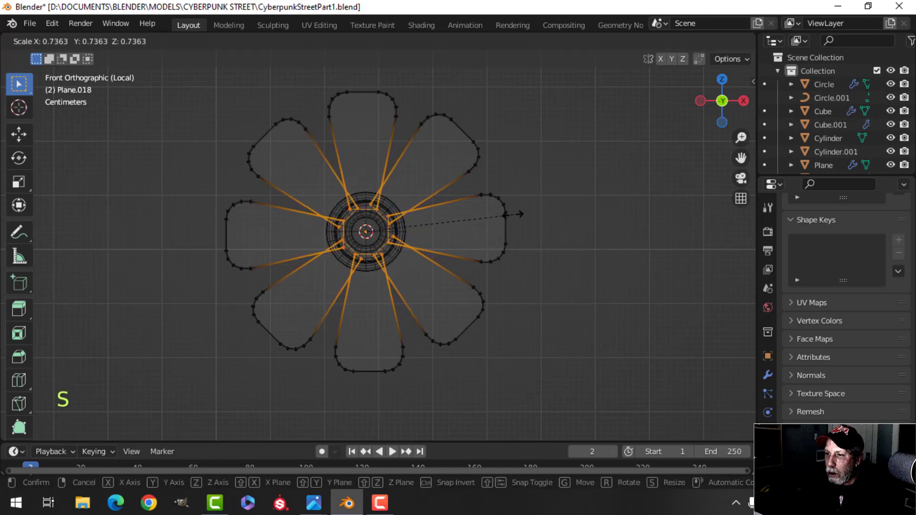
pyautogui.click(480, 219)
pyautogui.press('z')
pyautogui.click(530, 210)
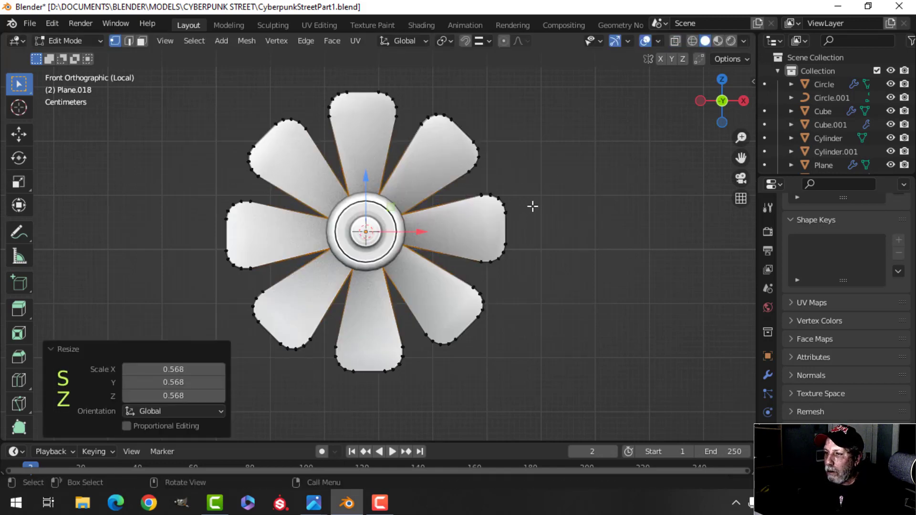
# Leave local view and move all the fan blade geometry slightly along negative Y toward the wire guard.
pyautogui.moveTo(531, 204)
pyautogui.mouseDown(button='middle')
pyautogui.moveTo(405, 242)
pyautogui.moveTo(450, 223)
pyautogui.moveTo(469, 201)
pyautogui.moveTo(399, 195)
pyautogui.moveTo(419, 222)
pyautogui.moveTo(387, 179)
pyautogui.mouseUp(button='middle')
pyautogui.press('Tab')
pyautogui.hotkey('alt', 'a')
pyautogui.press('/')
pyautogui.press('Tab')
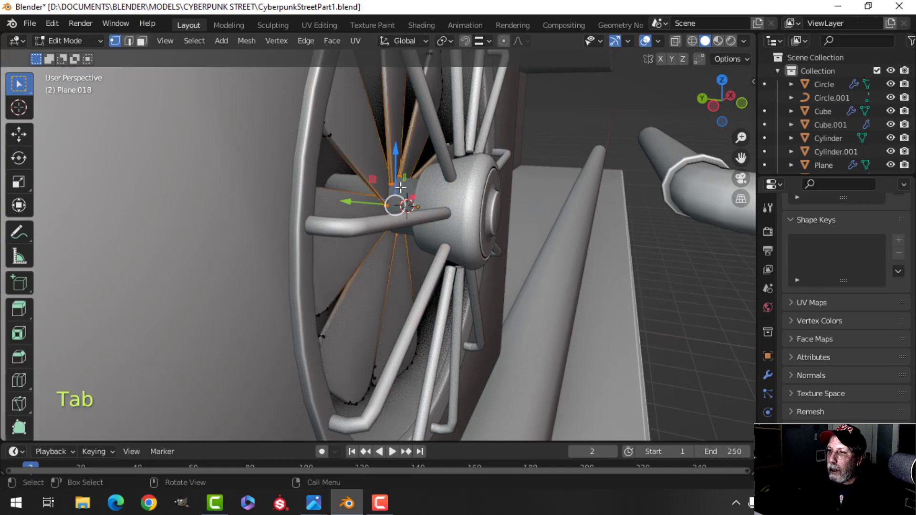
pyautogui.press('a')
pyautogui.scroll(3, 413, 209)
pyautogui.scroll(-5, 413, 209)
pyautogui.moveTo(419, 214); pyautogui.dragTo(411, 209, button='middle')
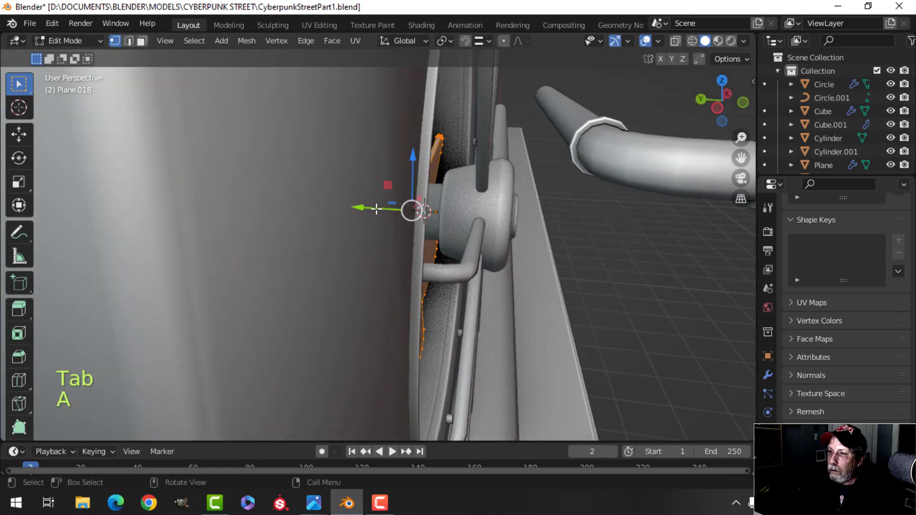
pyautogui.moveTo(364, 213); pyautogui.dragTo(383, 211)
pyautogui.press('Tab')
# Examine the fan, hub and wire guard on the wall unit from several angles.
pyautogui.moveTo(574, 216); pyautogui.dragTo(396, 245, button='middle')
pyautogui.hotkey('alt', 'a')
pyautogui.moveTo(396, 244); pyautogui.dragTo(420, 208, button='middle')
pyautogui.scroll(-2, 362, 203)
pyautogui.moveTo(419, 208); pyautogui.dragTo(362, 281, button='middle')
pyautogui.scroll(3, 424, 241)
pyautogui.keyDown('shift'); pyautogui.moveTo(362, 281); pyautogui.dragTo(377, 239, button='middle'); pyautogui.keyUp('shift')
pyautogui.moveTo(377, 239); pyautogui.dragTo(415, 208, button='middle')
pyautogui.moveTo(415, 208); pyautogui.dragTo(441, 208, button='middle')
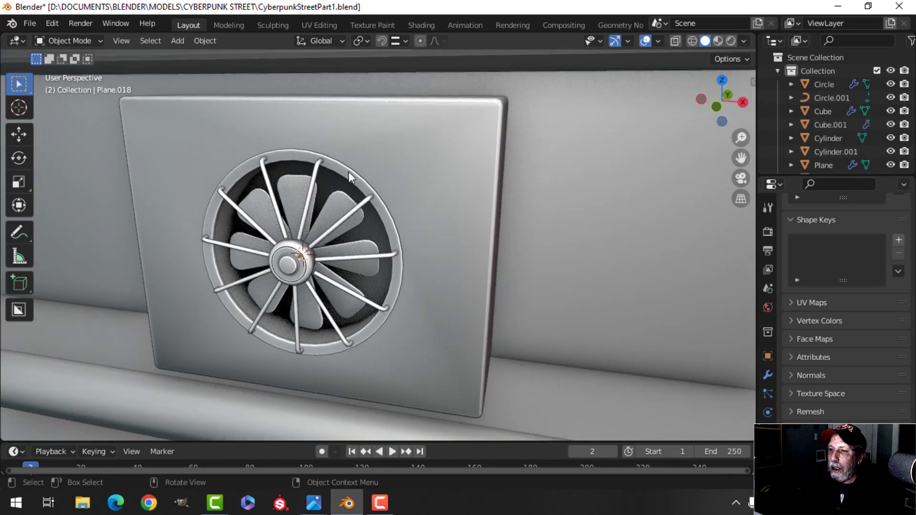
# Duplicate the outer edge loop of the fan's surrounding ring and scale the copy down to a small circle.
pyautogui.click(348, 171)
pyautogui.keyDown('shift'); pyautogui.moveTo(360, 199); pyautogui.dragTo(420, 210, button='middle'); pyautogui.keyUp('shift')
pyautogui.click(767, 375)
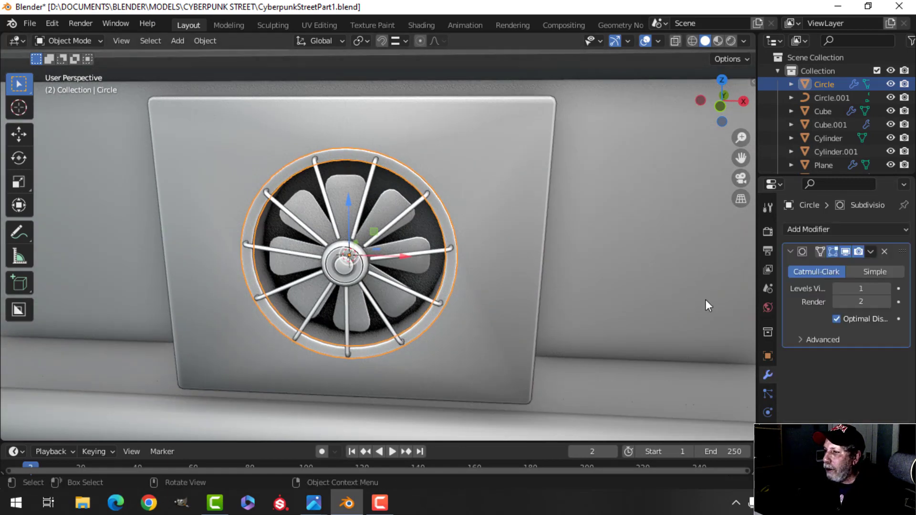
pyautogui.click(417, 180)
pyautogui.press('Tab')
pyautogui.keyDown('shift'); pyautogui.moveTo(427, 235); pyautogui.dragTo(469, 237, button='middle'); pyautogui.keyUp('shift')
pyautogui.hotkey('alt', 'a')
pyautogui.press('2')
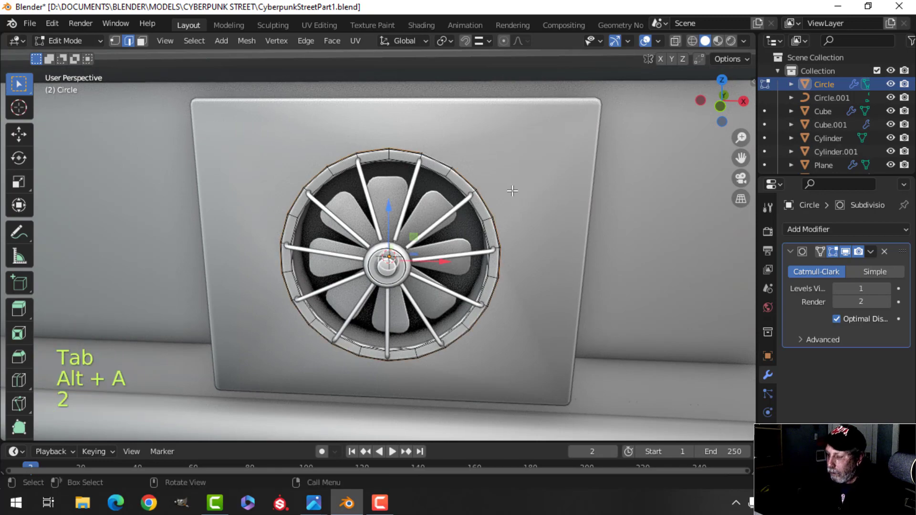
pyautogui.press('KP_1')
pyautogui.hotkey('shift', 'd')
pyautogui.press('s')
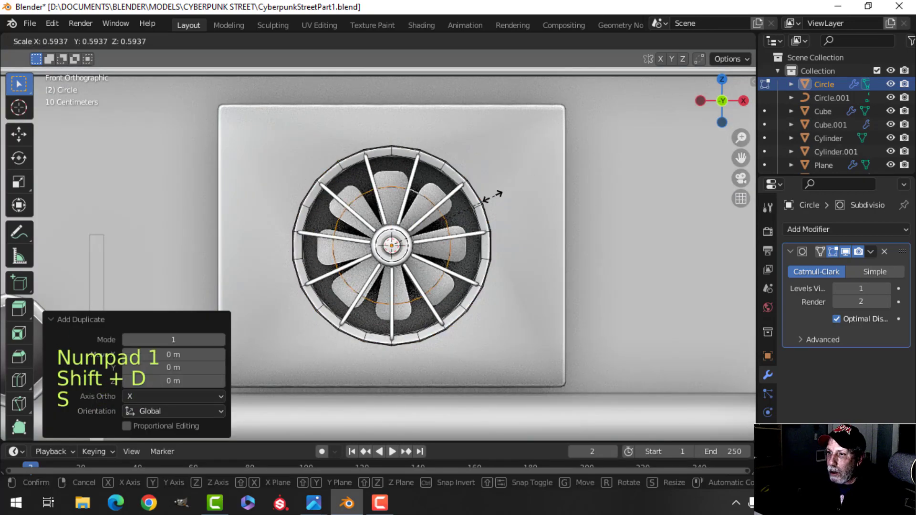
pyautogui.click(430, 225)
# Move the small circle to the housing's upper-right corner, shrink it further, then shift it about 0.033 m in X and 0.028 m in Z.
pyautogui.press('g')
pyautogui.click(602, 73)
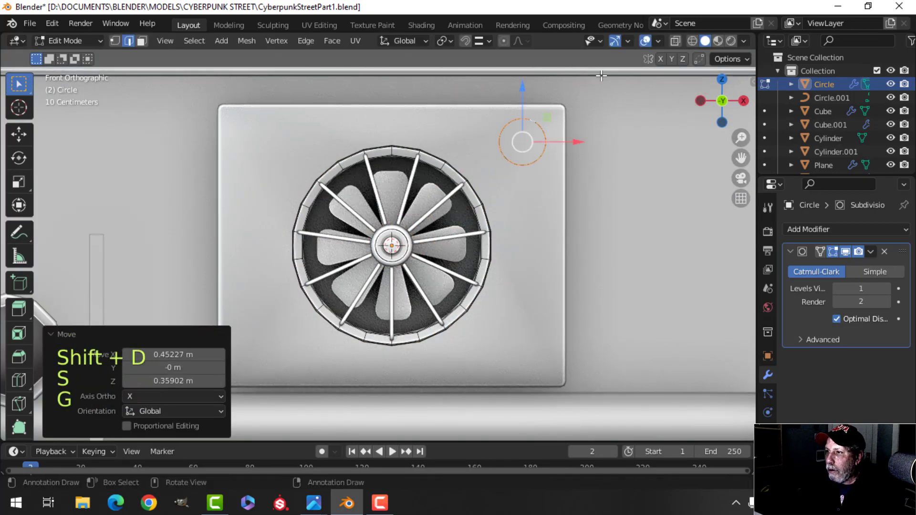
pyautogui.press('s')
pyautogui.click(607, 147)
pyautogui.keyDown('shift'); pyautogui.moveTo(601, 155); pyautogui.dragTo(590, 173, button='middle'); pyautogui.keyUp('shift')
pyautogui.press('g')
pyautogui.click(599, 165)
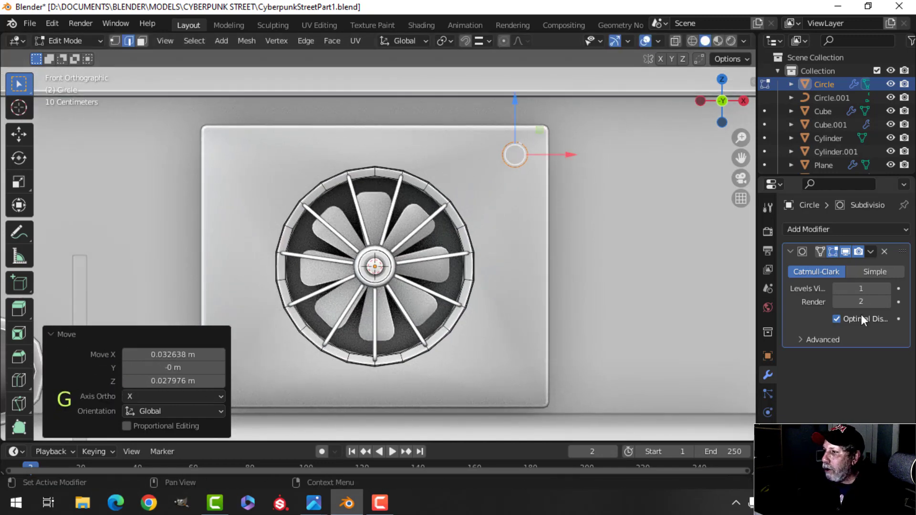
# Remove the Subdivision modifier from the fan ring object and fill the small circle with a face.
pyautogui.click(882, 251)
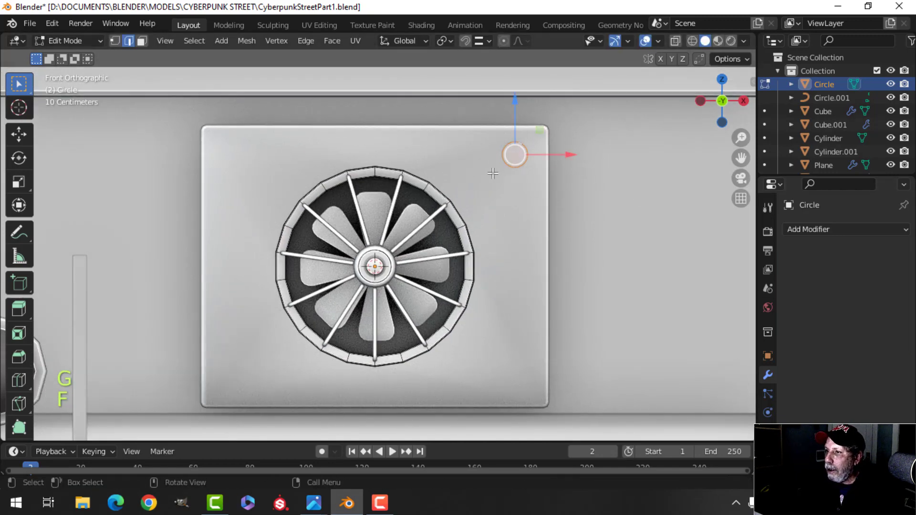
# Extrude the small circular face in the housing's corner about 0.013 m into a disc and delete the extruded end face.
pyautogui.moveTo(492, 173); pyautogui.dragTo(534, 317, button='middle')
pyautogui.scroll(3, 614, 219)
pyautogui.keyDown('shift'); pyautogui.moveTo(428, 317); pyautogui.dragTo(511, 281, button='middle'); pyautogui.keyUp('shift')
pyautogui.moveTo(507, 236); pyautogui.dragTo(509, 236)
pyautogui.keyDown('shift'); pyautogui.moveTo(539, 292); pyautogui.dragTo(564, 356, button='middle'); pyautogui.keyUp('shift')
pyautogui.moveTo(564, 356); pyautogui.dragTo(572, 291, button='middle')
pyautogui.press('e')
pyautogui.click(633, 325)
pyautogui.press('x')
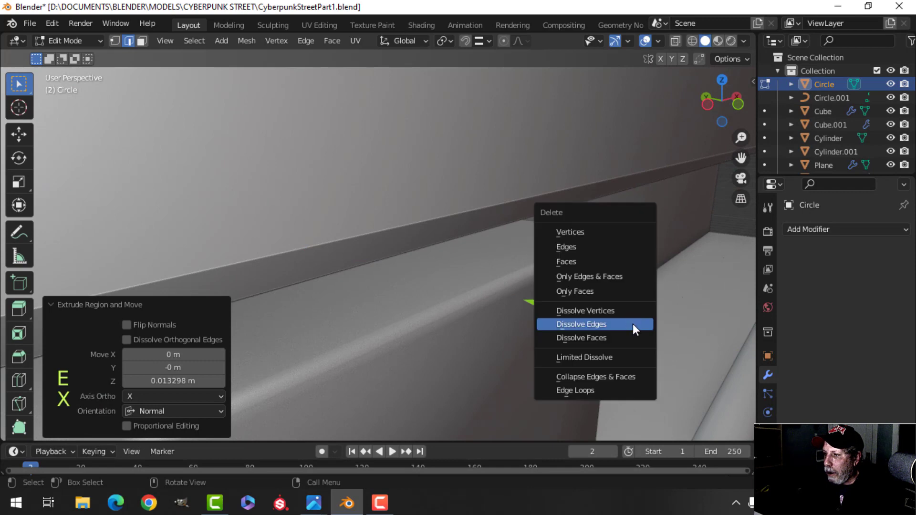
pyautogui.click(588, 263)
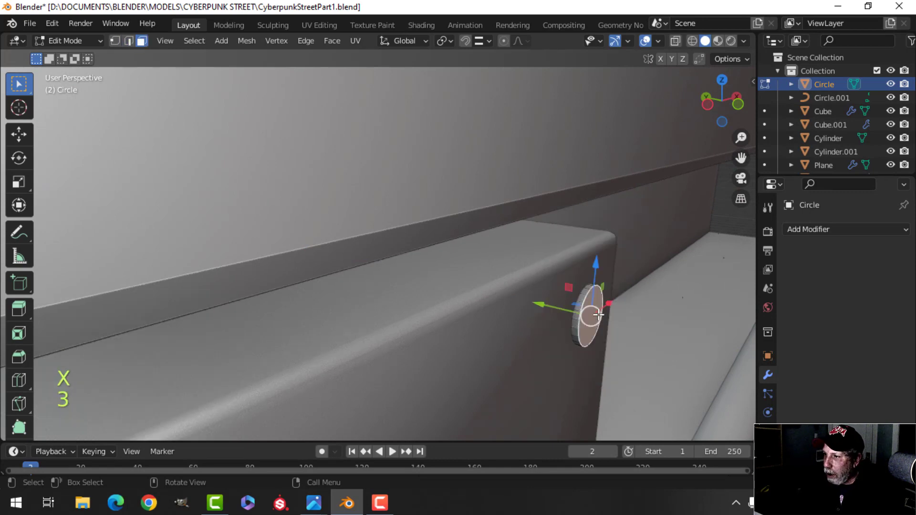
# Bevel the front rim of the small corner disc with 2 segments and leave mesh editing.
pyautogui.scroll(2, 675, 297)
pyautogui.keyDown('shift'); pyautogui.moveTo(676, 297); pyautogui.dragTo(639, 265, button='middle'); pyautogui.keyUp('shift')
pyautogui.hotkey('ctrl', 'b')
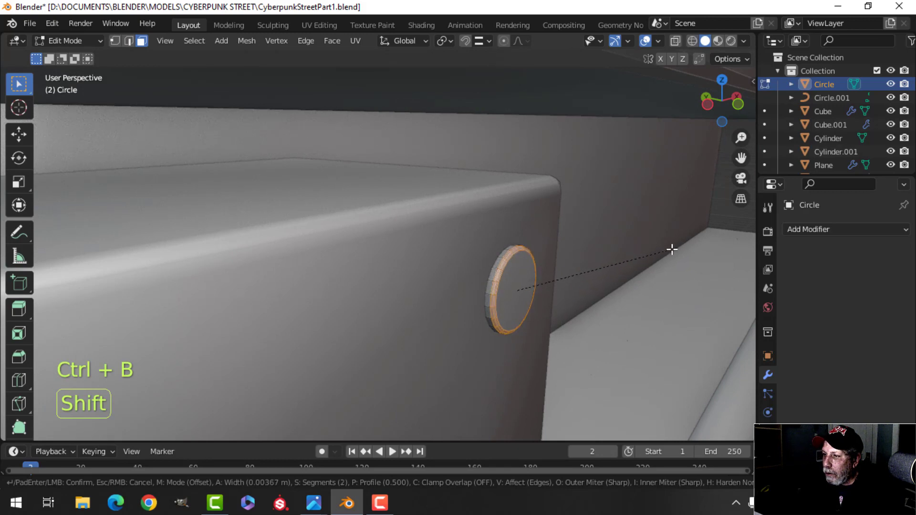
pyautogui.click(570, 276)
pyautogui.press('Tab')
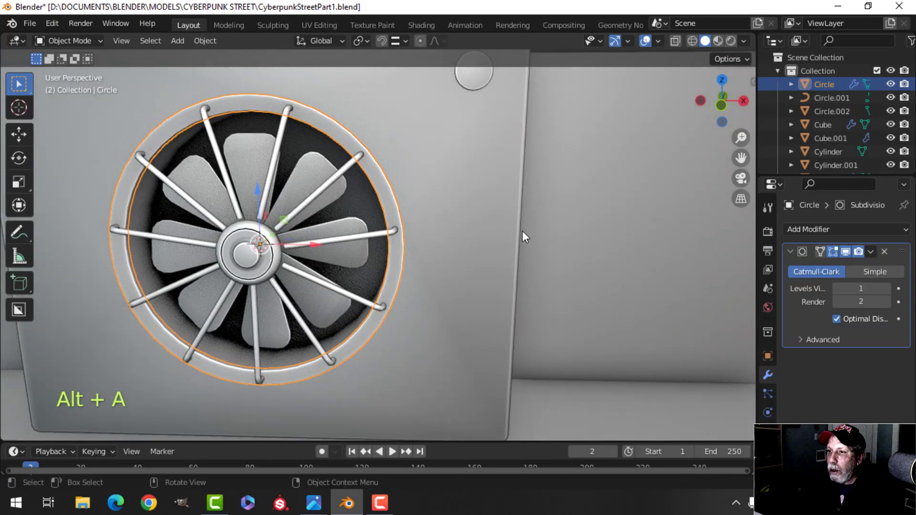
# Apply the Subdivision modifier on the fan's surrounding ring.
pyautogui.click(871, 251)
pyautogui.click(808, 265)
pyautogui.keyDown('shift'); pyautogui.moveTo(419, 230); pyautogui.dragTo(433, 247, button='middle'); pyautogui.keyUp('shift')
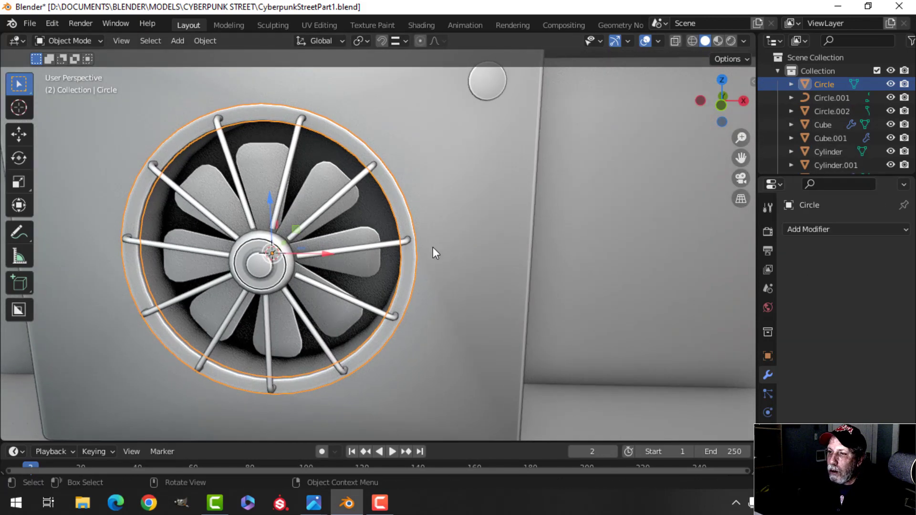
# Join the fan blades and the hub with the surrounding ring into one object.
pyautogui.hotkey('alt', 'a')
pyautogui.moveTo(367, 234)
pyautogui.mouseDown(button='middle')
pyautogui.moveTo(384, 237)
pyautogui.moveTo(377, 235)
pyautogui.mouseUp(button='middle')
pyautogui.scroll(-2, 301, 208)
pyautogui.keyDown('shift'); pyautogui.moveTo(302, 208); pyautogui.dragTo(355, 212, button='middle'); pyautogui.keyUp('shift')
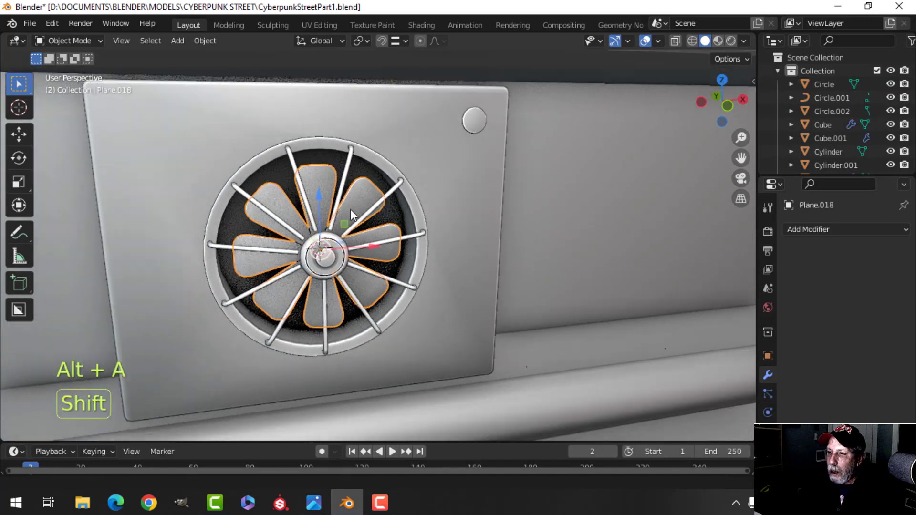
pyautogui.scroll(2, 340, 260)
pyautogui.keyDown('shift'); pyautogui.moveTo(341, 260); pyautogui.dragTo(375, 205, button='middle'); pyautogui.keyUp('shift')
pyautogui.keyDown('shift'); pyautogui.click(376, 190); pyautogui.keyUp('shift')
pyautogui.moveTo(445, 210); pyautogui.dragTo(456, 81, button='middle')
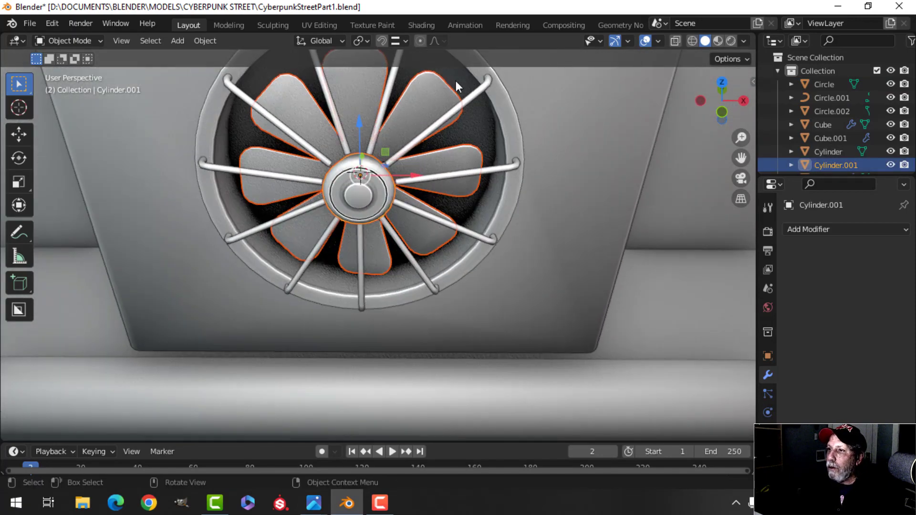
pyautogui.keyDown('shift'); pyautogui.click(481, 130); pyautogui.keyUp('shift')
pyautogui.moveTo(480, 130); pyautogui.dragTo(469, 262, button='middle')
pyautogui.hotkey('ctrl', 'j')
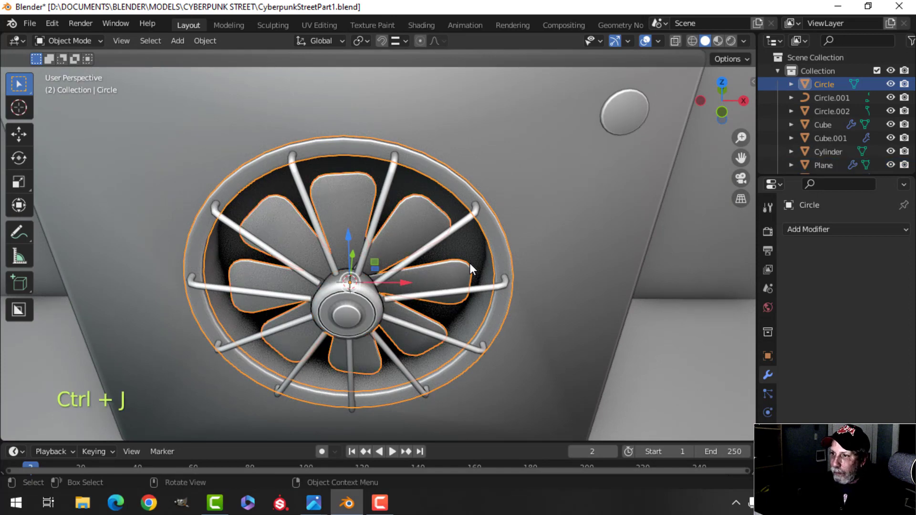
# Convert the fan's wire guard from a curve to a mesh.
pyautogui.hotkey('alt', 'a')
pyautogui.scroll(-3, 469, 265)
pyautogui.moveTo(529, 283); pyautogui.dragTo(424, 259, button='middle')
pyautogui.scroll(3, 425, 258)
pyautogui.click(422, 243)
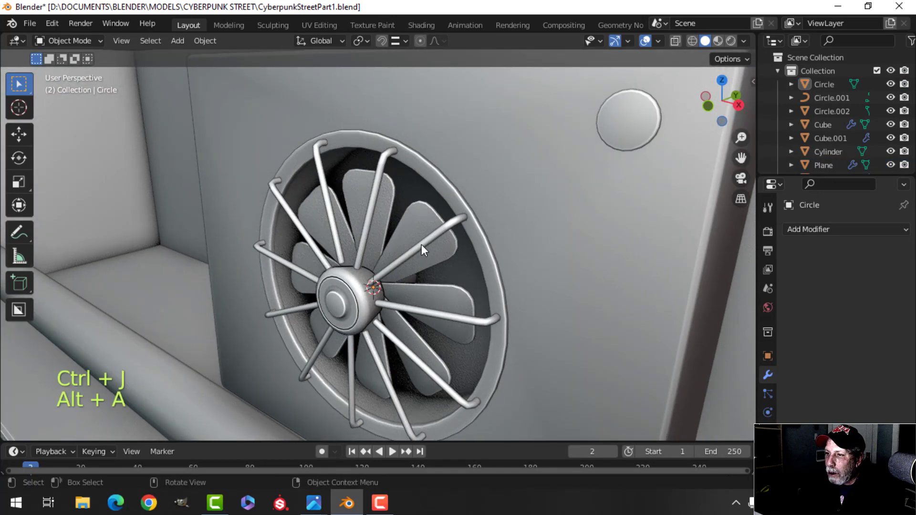
pyautogui.click(767, 432)
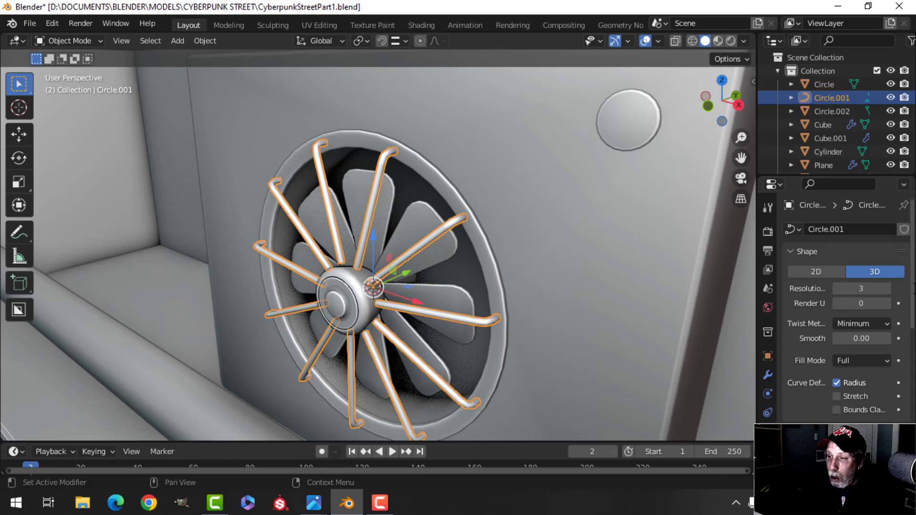
pyautogui.rightClick(377, 176)
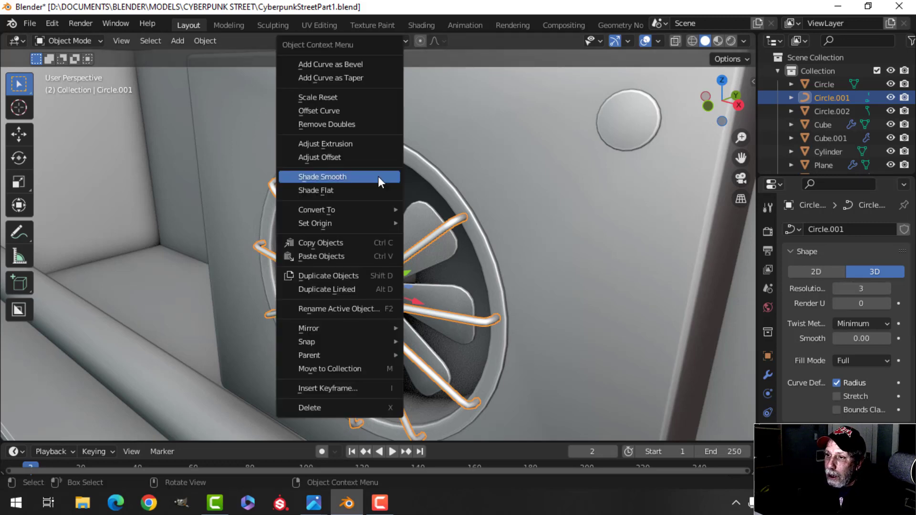
pyautogui.moveTo(360, 210)
pyautogui.click(435, 222)
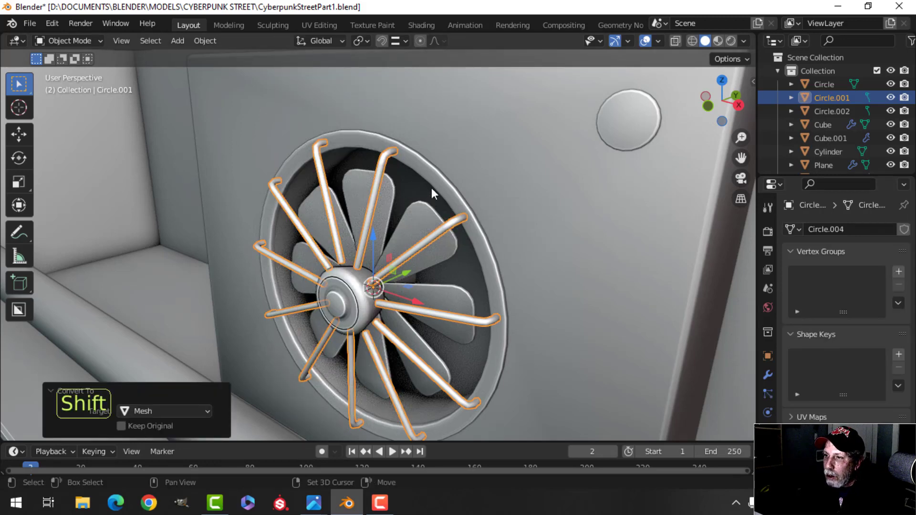
# Join the wire guard with the fan ring object.
pyautogui.keyDown('shift'); pyautogui.click(433, 184); pyautogui.keyUp('shift')
pyautogui.hotkey('ctrl', 'j')
pyautogui.scroll(-5, 437, 187)
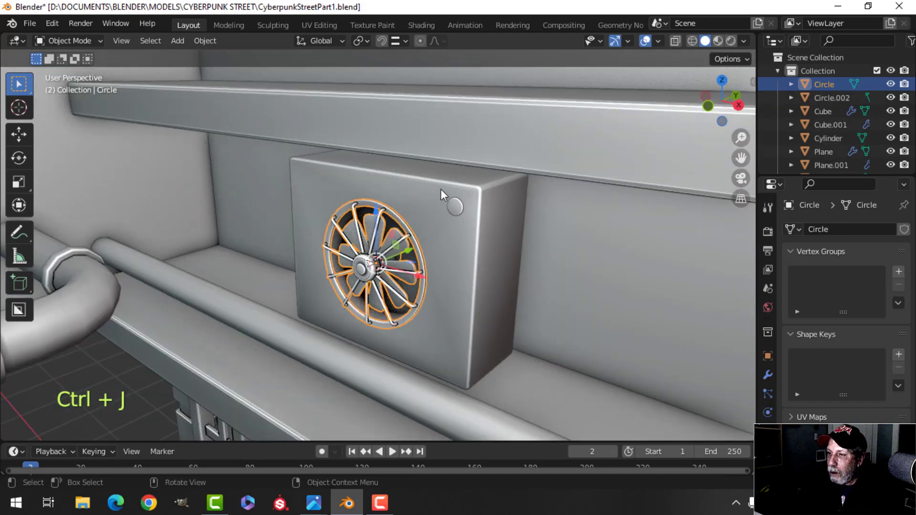
# Join the small corner disc and the complete fan to the housing as one object.
pyautogui.hotkey('alt', 'a')
pyautogui.click(448, 210)
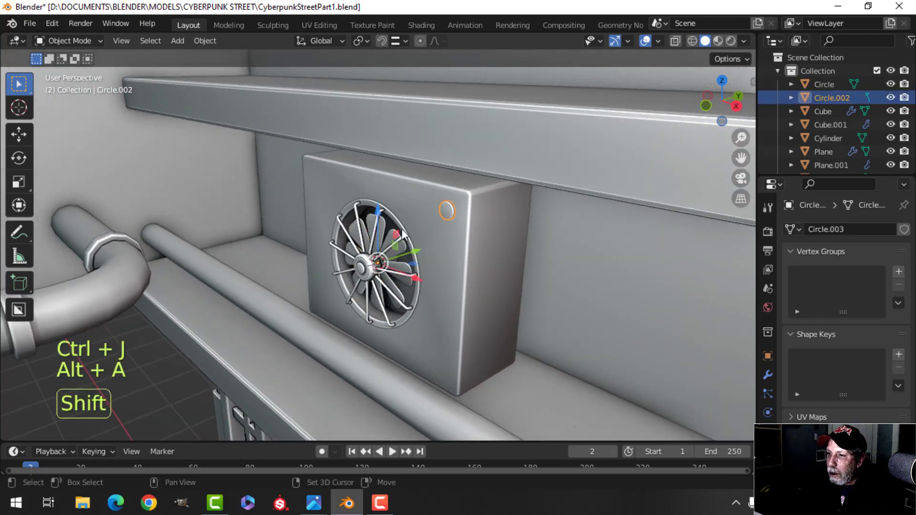
pyautogui.keyDown('shift'); pyautogui.click(402, 234); pyautogui.keyUp('shift')
pyautogui.keyDown('shift'); pyautogui.click(436, 223); pyautogui.keyUp('shift')
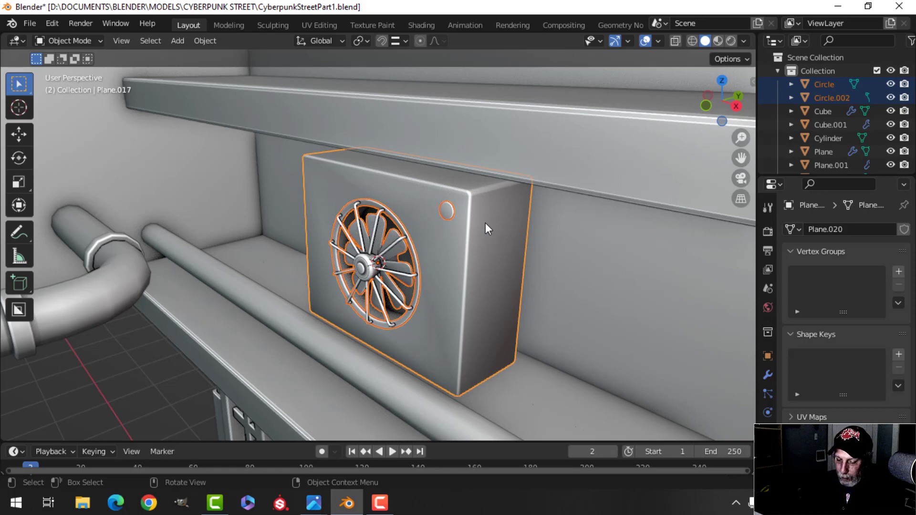
pyautogui.hotkey('ctrl', 'j')
pyautogui.moveTo(485, 222)
pyautogui.mouseDown(button='middle')
pyautogui.moveTo(462, 256)
pyautogui.moveTo(519, 215)
pyautogui.moveTo(481, 230)
pyautogui.mouseUp(button='middle')
# Add a Weighted Normal modifier to the joined fan unit.
pyautogui.click(481, 229)
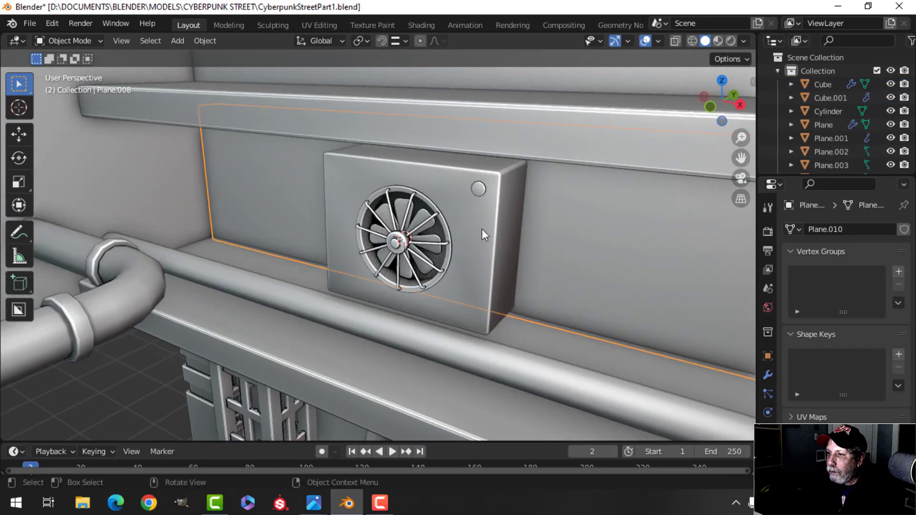
pyautogui.click(767, 374)
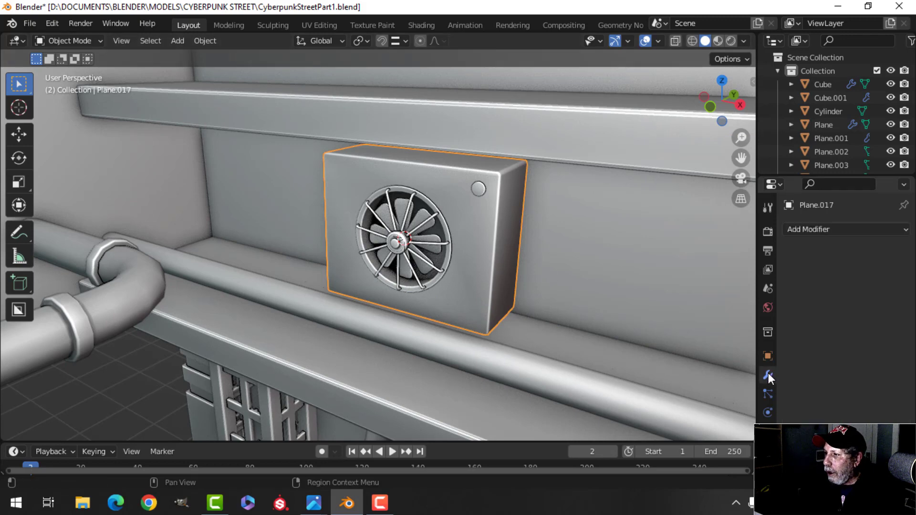
pyautogui.click(821, 234)
pyautogui.click(528, 326)
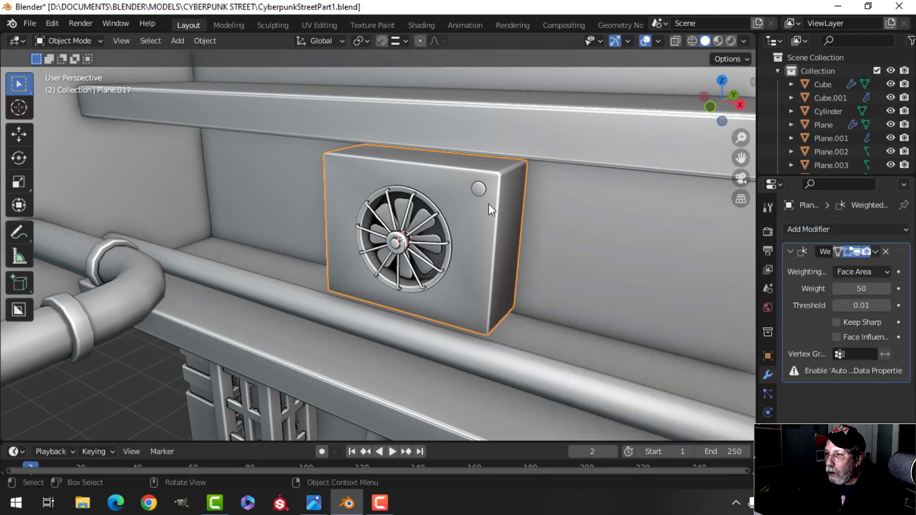
# Enable Auto Smooth at 30° in the fan unit's normals settings and deselect it.
pyautogui.click(767, 450)
pyautogui.scroll(-4, 818, 397)
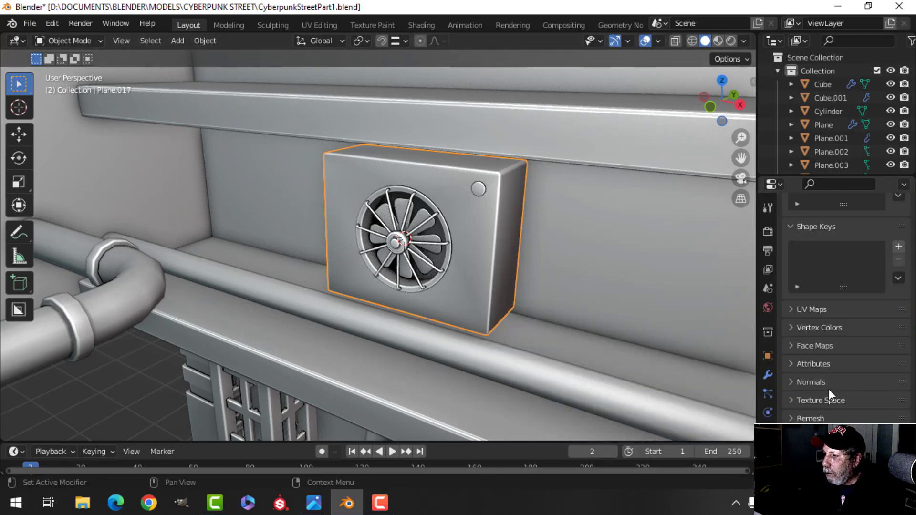
pyautogui.click(790, 382)
pyautogui.click(836, 402)
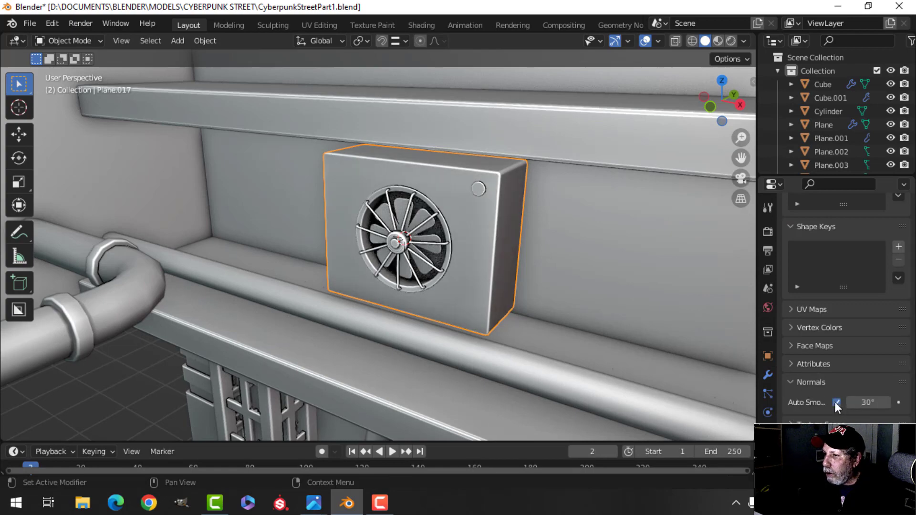
pyautogui.scroll(-4, 555, 329)
pyautogui.hotkey('alt', 'a')
# Turn on the Face Orientation overlay to check the normals across the whole building.
pyautogui.moveTo(555, 329); pyautogui.dragTo(456, 262, button='middle')
pyautogui.click(742, 42)
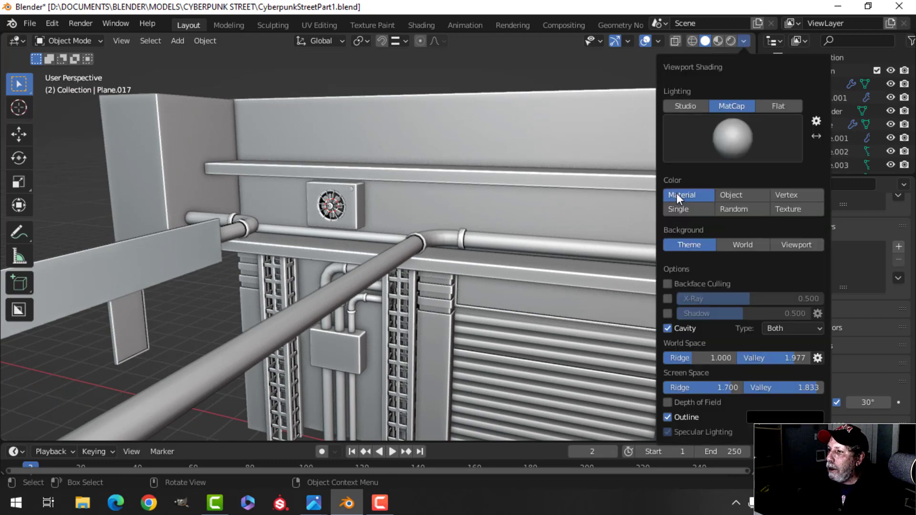
pyautogui.click(657, 42)
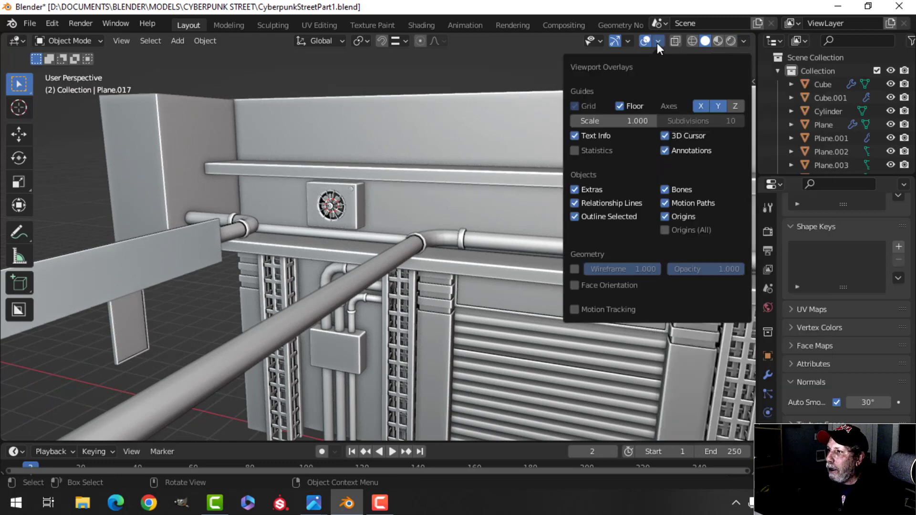
pyautogui.click(580, 285)
# Flip the normals of all faces on the long horizontal sign panel in front of the building.
pyautogui.moveTo(158, 258); pyautogui.dragTo(351, 201, button='middle')
pyautogui.press('Tab')
pyautogui.press('a')
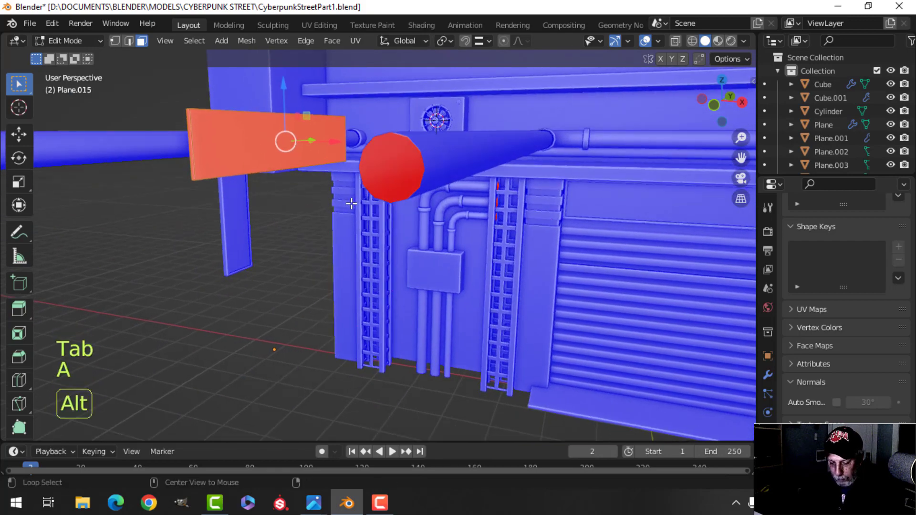
pyautogui.hotkey('alt', 'n')
pyautogui.click(351, 203)
pyautogui.hotkey('alt', 'a')
pyautogui.press('Tab')
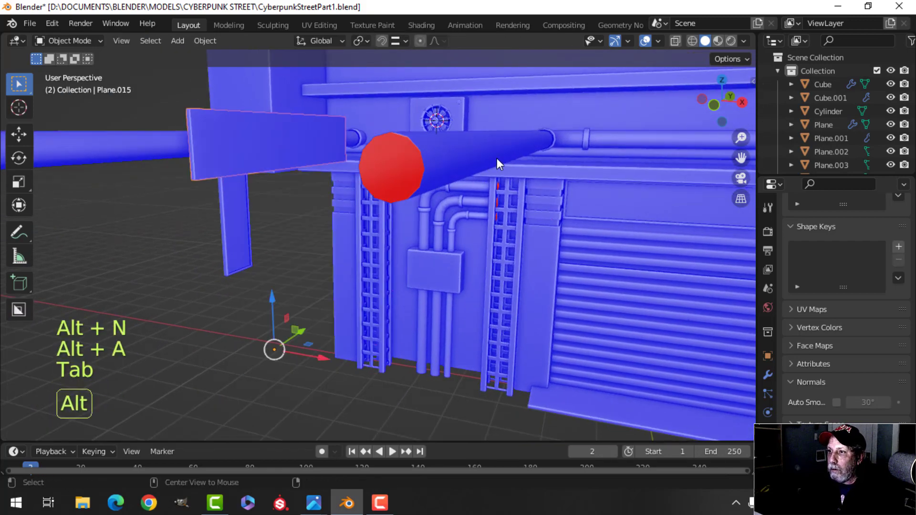
pyautogui.hotkey('alt', 'a')
# Turn off the Face Orientation overlay.
pyautogui.moveTo(496, 158); pyautogui.dragTo(743, 68, button='middle')
pyautogui.click(743, 41)
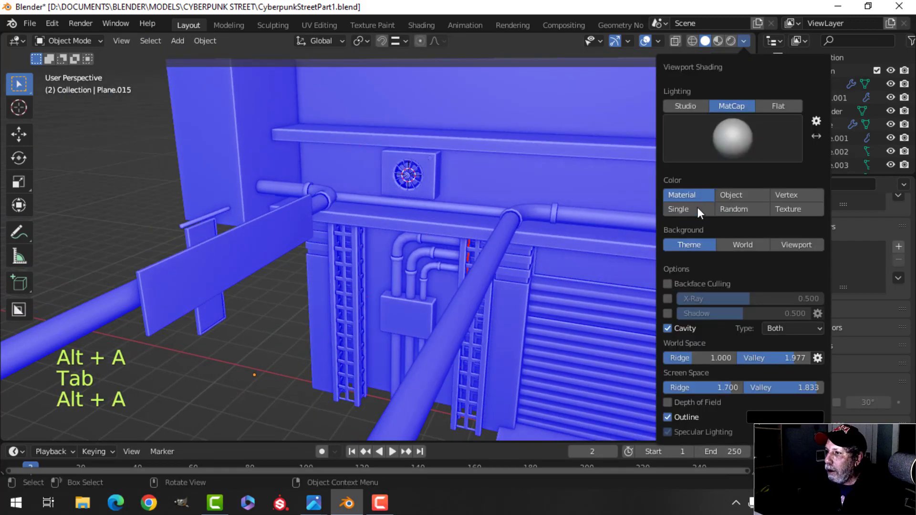
pyautogui.click(658, 41)
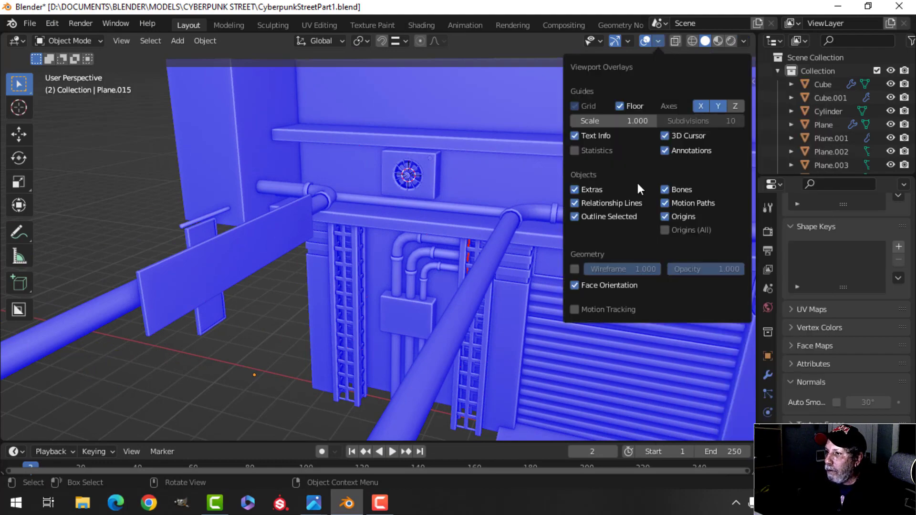
pyautogui.click(593, 290)
# Add an Array modifier to the wall-mounted fan unit.
pyautogui.scroll(3, 452, 258)
pyautogui.moveTo(400, 214)
pyautogui.keyDown('shift'); pyautogui.mouseDown(button='middle')
pyautogui.moveTo(355, 276)
pyautogui.moveTo(410, 224)
pyautogui.moveTo(369, 253)
pyautogui.moveTo(404, 262)
pyautogui.moveTo(385, 223)
pyautogui.moveTo(419, 217)
pyautogui.moveTo(415, 207)
pyautogui.mouseUp(button='middle'); pyautogui.keyUp('shift')
pyautogui.click(415, 207)
pyautogui.scroll(-4, 415, 207)
pyautogui.moveTo(546, 257); pyautogui.dragTo(407, 200, button='middle')
pyautogui.scroll(1, 408, 199)
pyautogui.scroll(-2, 468, 256)
pyautogui.keyDown('shift'); pyautogui.moveTo(428, 241); pyautogui.dragTo(427, 265, button='middle'); pyautogui.keyUp('shift')
pyautogui.scroll(2, 366, 213)
pyautogui.keyDown('shift'); pyautogui.moveTo(366, 213); pyautogui.dragTo(351, 272, button='middle'); pyautogui.keyUp('shift')
pyautogui.scroll(2, 383, 280)
pyautogui.scroll(1, 363, 283)
pyautogui.moveTo(351, 272)
pyautogui.keyDown('shift'); pyautogui.mouseDown(button='middle')
pyautogui.moveTo(340, 260)
pyautogui.moveTo(370, 269)
pyautogui.moveTo(348, 270)
pyautogui.mouseUp(button='middle'); pyautogui.keyUp('shift')
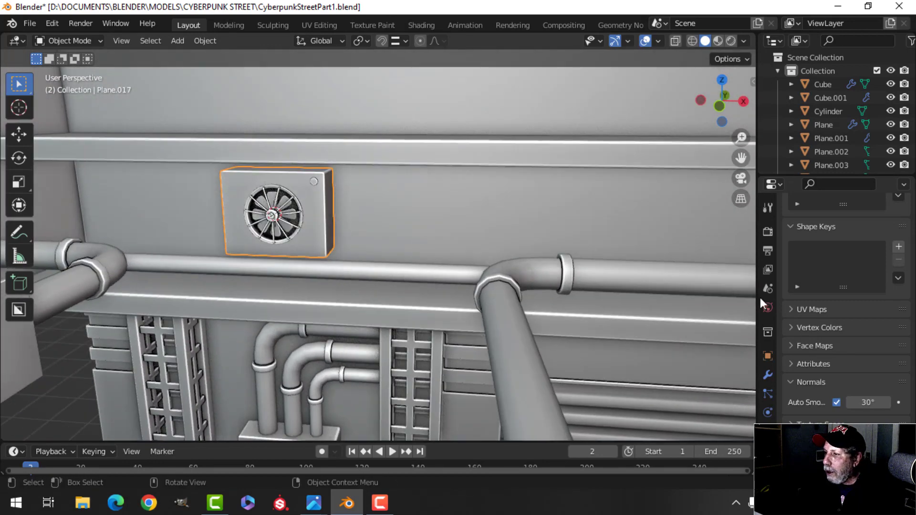
pyautogui.click(768, 377)
pyautogui.click(817, 231)
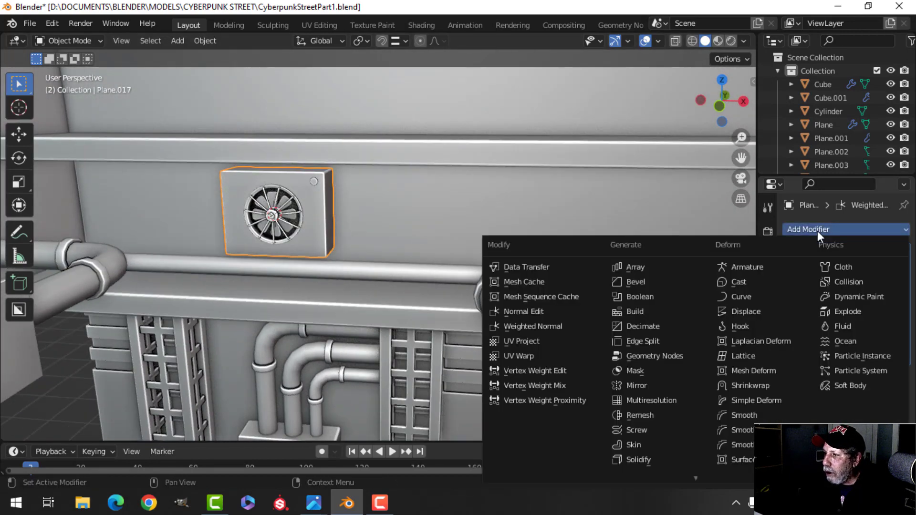
pyautogui.click(675, 264)
# Set the fan array's count to 4 and increase its relative X offset to space the units along the wall.
pyautogui.scroll(-2, 532, 287)
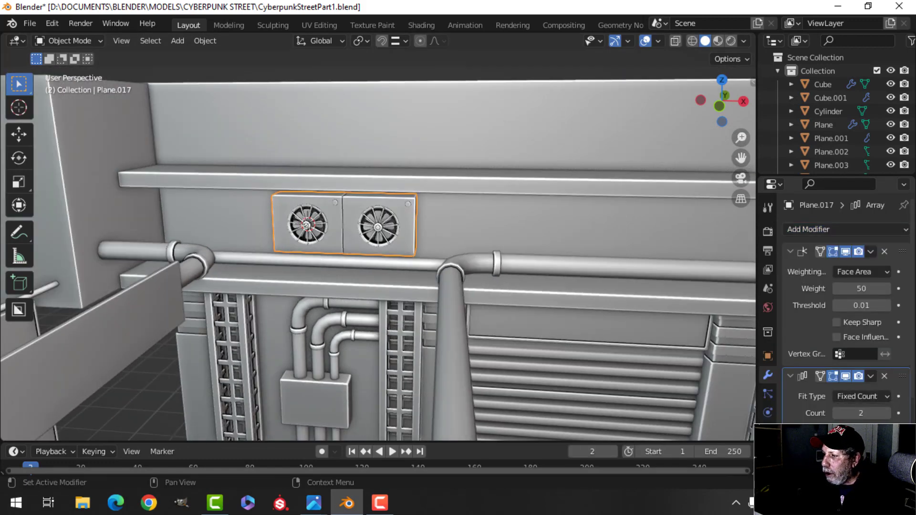
pyautogui.keyDown('shift'); pyautogui.moveTo(861, 447); pyautogui.dragTo(899, 447); pyautogui.keyUp('shift')
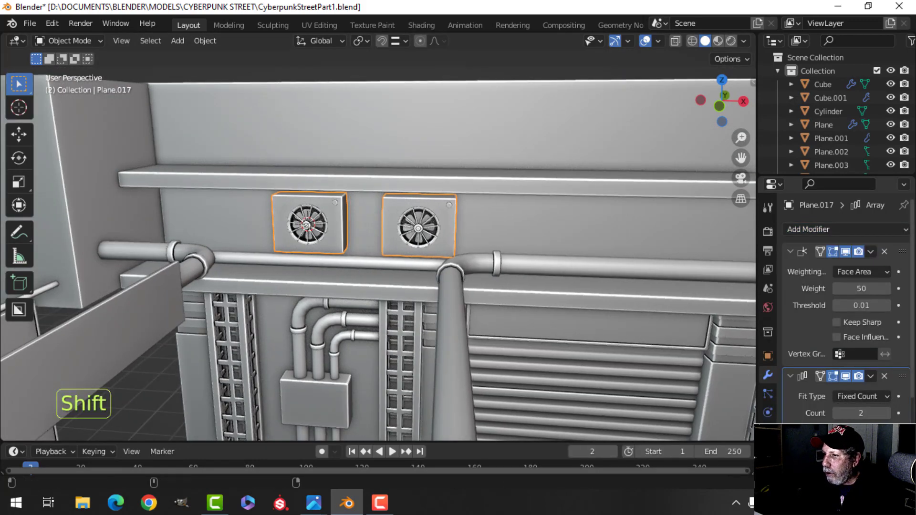
pyautogui.scroll(-3, 487, 238)
pyautogui.keyDown('shift'); pyautogui.moveTo(568, 251); pyautogui.dragTo(473, 218, button='middle'); pyautogui.keyUp('shift')
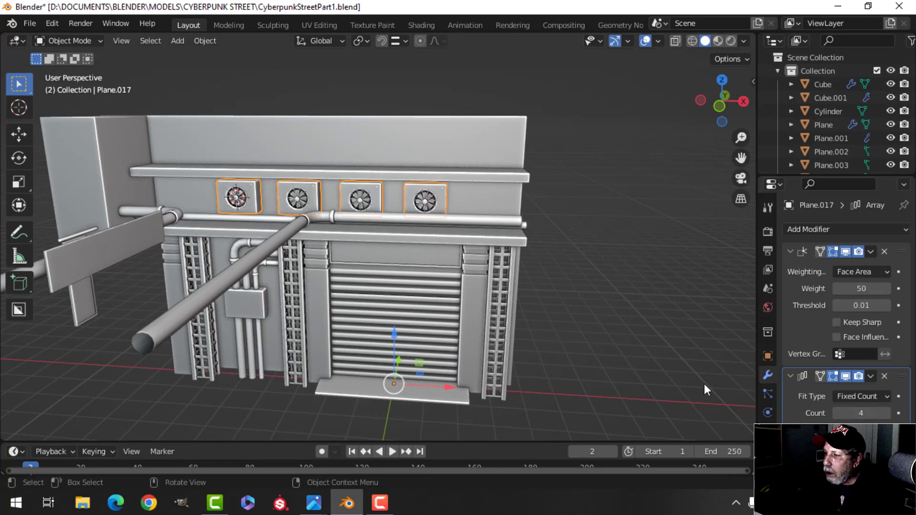
pyautogui.keyDown('shift'); pyautogui.moveTo(860, 448); pyautogui.dragTo(878, 447); pyautogui.keyUp('shift')
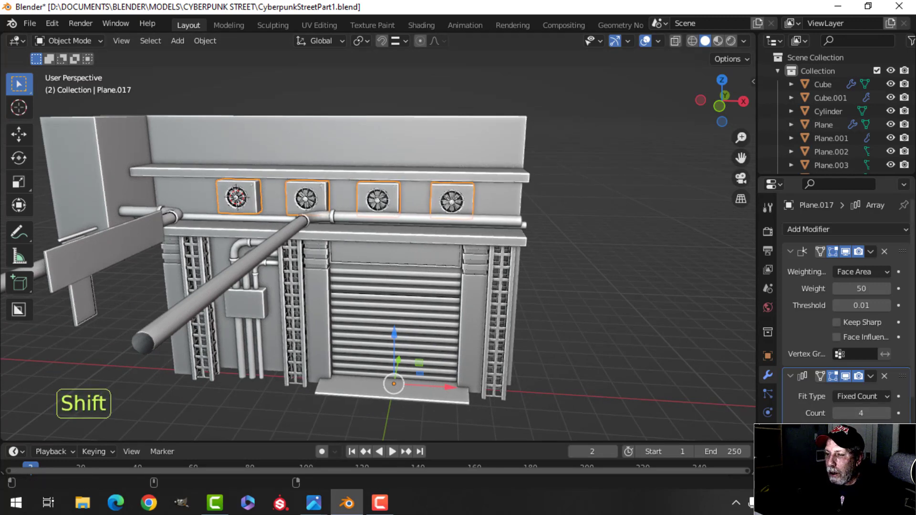
pyautogui.hotkey('alt', 'a')
# Examine the row of fan units against the ledge and pipes from several angles, then select the row.
pyautogui.moveTo(439, 210); pyautogui.dragTo(329, 184, button='middle')
pyautogui.scroll(3, 268, 186)
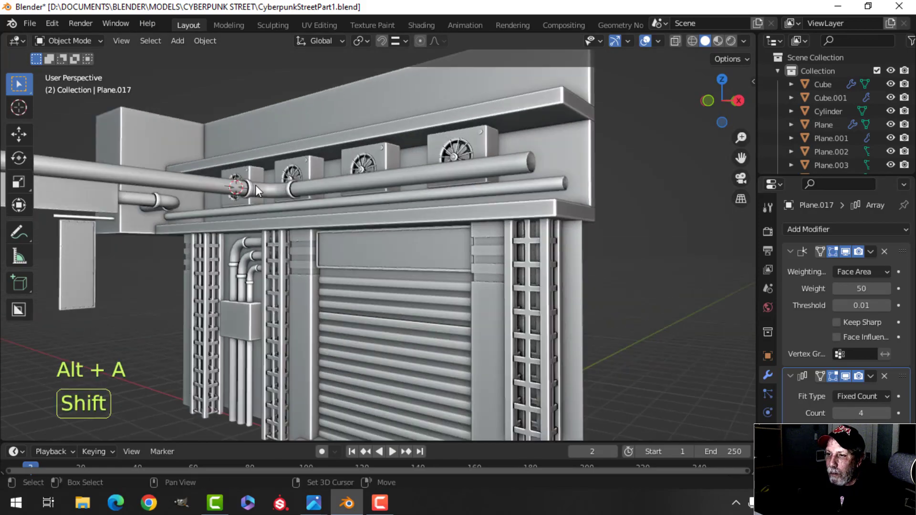
pyautogui.keyDown('shift'); pyautogui.moveTo(255, 184); pyautogui.dragTo(296, 210, button='middle'); pyautogui.keyUp('shift')
pyautogui.moveTo(296, 210); pyautogui.dragTo(344, 241, button='middle')
pyautogui.scroll(3, 344, 241)
pyautogui.moveTo(279, 213); pyautogui.dragTo(314, 198, button='middle')
pyautogui.scroll(2, 288, 245)
pyautogui.scroll(-2, 287, 242)
pyautogui.scroll(4, 305, 229)
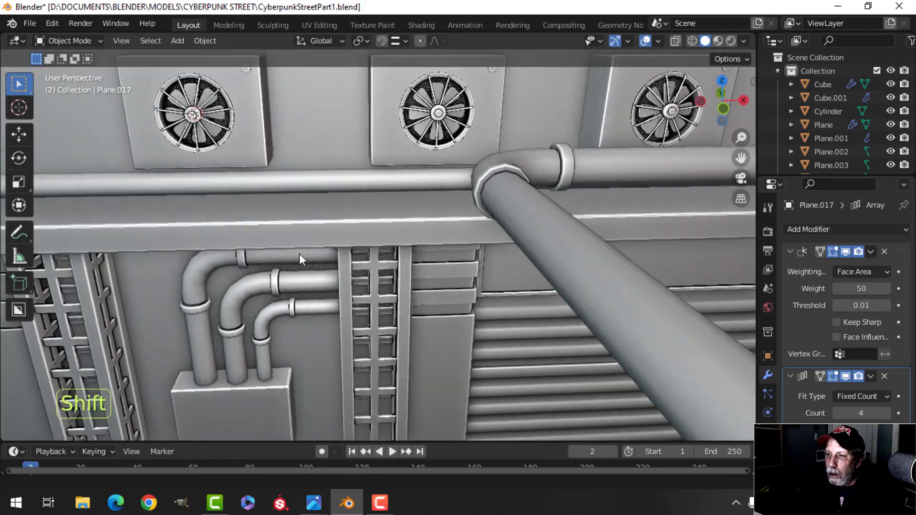
pyautogui.moveTo(299, 254); pyautogui.dragTo(319, 212, button='middle')
pyautogui.scroll(3, 239, 250)
pyautogui.keyDown('shift'); pyautogui.moveTo(239, 251); pyautogui.dragTo(438, 200, button='middle'); pyautogui.keyUp('shift')
pyautogui.scroll(-2, 387, 216)
pyautogui.click(352, 245)
pyautogui.click(434, 172)
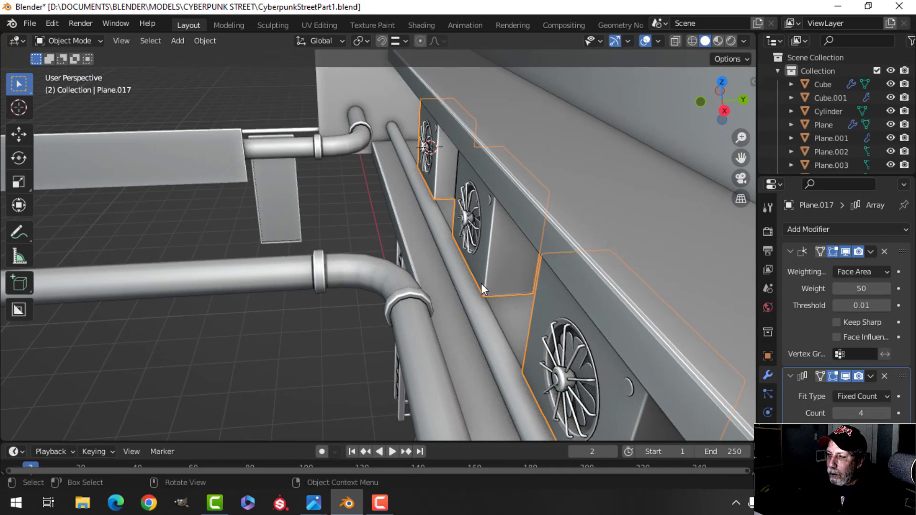
# Try to move the whole row of fan units forward along Y, and undo the move.
pyautogui.moveTo(481, 283); pyautogui.dragTo(485, 276, button='middle')
pyautogui.press('Tab')
pyautogui.press('a')
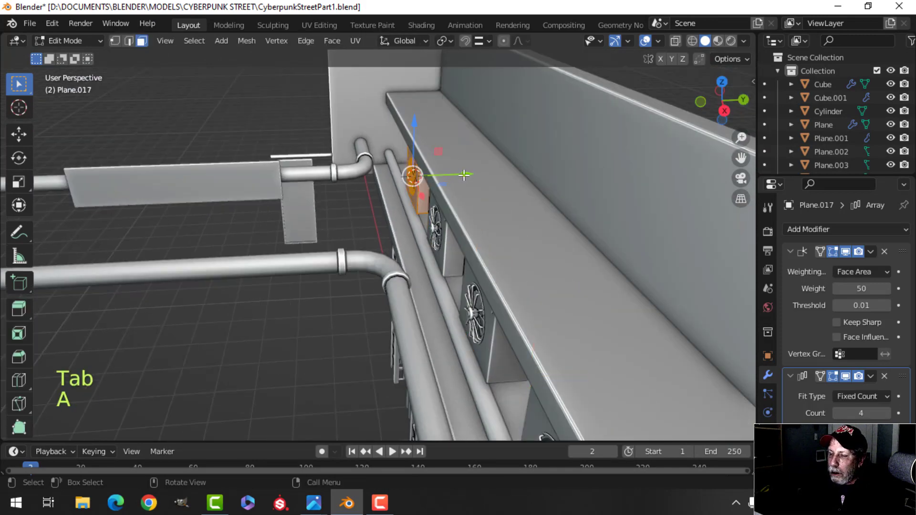
pyautogui.moveTo(463, 175); pyautogui.dragTo(443, 176)
pyautogui.press('Tab')
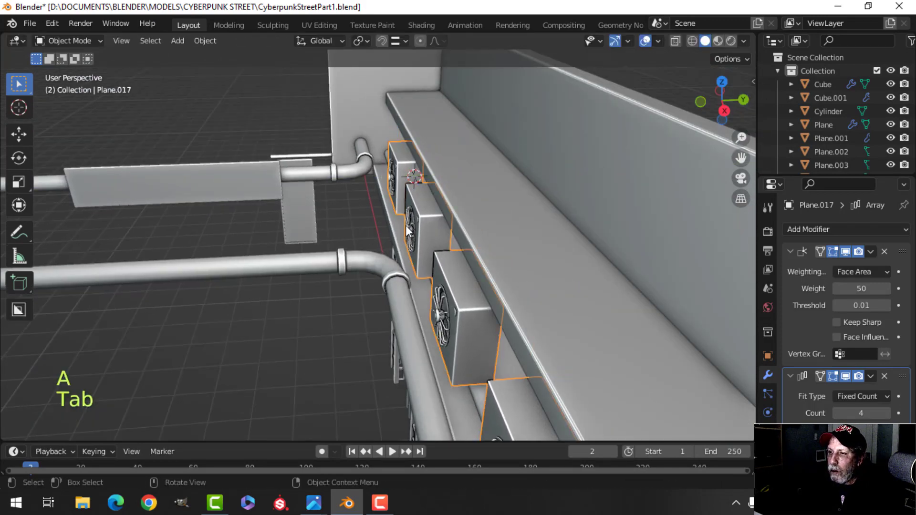
pyautogui.moveTo(405, 225); pyautogui.dragTo(314, 209, button='middle')
pyautogui.hotkey('alt', 'a')
pyautogui.hotkey('ctrl', 'z')
pyautogui.hotkey('ctrl', 'z')
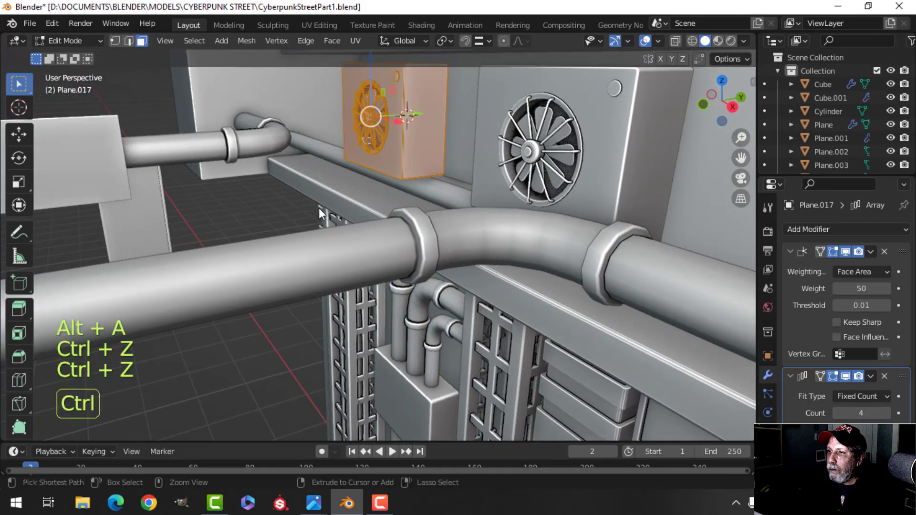
pyautogui.hotkey('ctrl', 'z')
# Move the long wall pipe about 0.63 m along Y so it runs behind the fan units.
pyautogui.hotkey('alt', 'a')
pyautogui.keyDown('shift'); pyautogui.moveTo(372, 195); pyautogui.dragTo(280, 223, button='middle'); pyautogui.keyUp('shift')
pyautogui.scroll(3, 385, 227)
pyautogui.press('Tab')
pyautogui.click(377, 234)
pyautogui.press('Tab')
pyautogui.keyDown('shift'); pyautogui.moveTo(448, 329); pyautogui.dragTo(431, 288, button='middle'); pyautogui.keyUp('shift')
pyautogui.moveTo(459, 363); pyautogui.dragTo(599, 280)
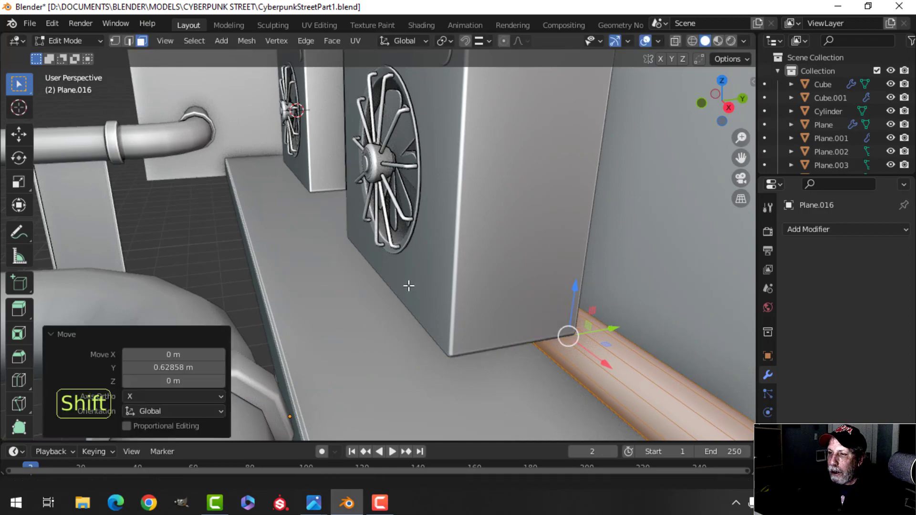
pyautogui.moveTo(407, 284); pyautogui.dragTo(341, 210, button='middle')
# Duplicate the bottom face of the fan box and move the copy about 0.29 m down along Z.
pyautogui.scroll(2, 314, 201)
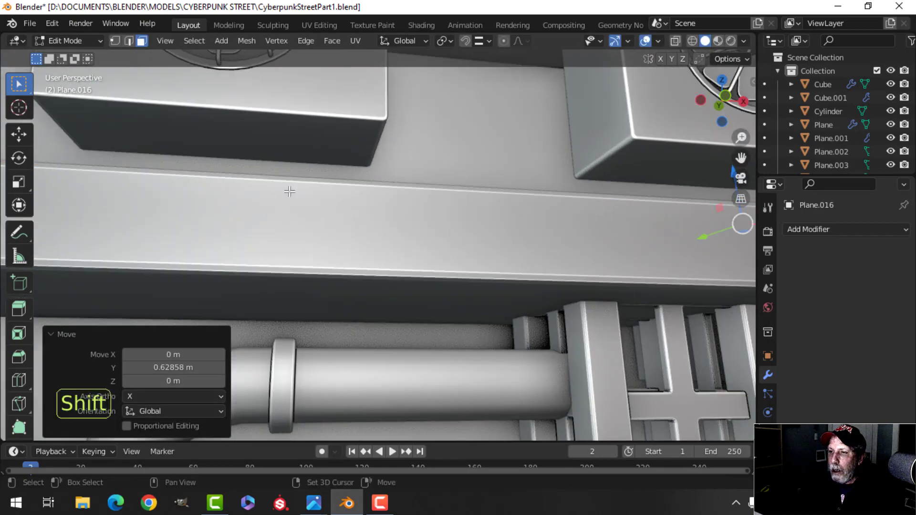
pyautogui.keyDown('shift'); pyautogui.moveTo(288, 190); pyautogui.dragTo(355, 241, button='middle'); pyautogui.keyUp('shift')
pyautogui.press('Tab')
pyautogui.click(321, 170)
pyautogui.press('Tab')
pyautogui.keyDown('shift'); pyautogui.moveTo(266, 207); pyautogui.dragTo(328, 232, button='middle'); pyautogui.keyUp('shift')
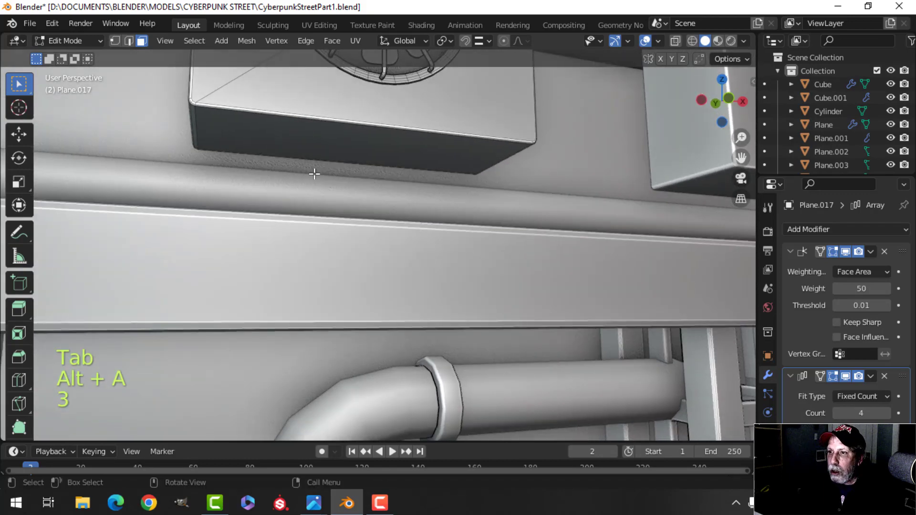
pyautogui.scroll(-2, 315, 158)
pyautogui.click(334, 176)
pyautogui.moveTo(335, 176); pyautogui.dragTo(422, 255, button='middle')
pyautogui.scroll(-2, 359, 222)
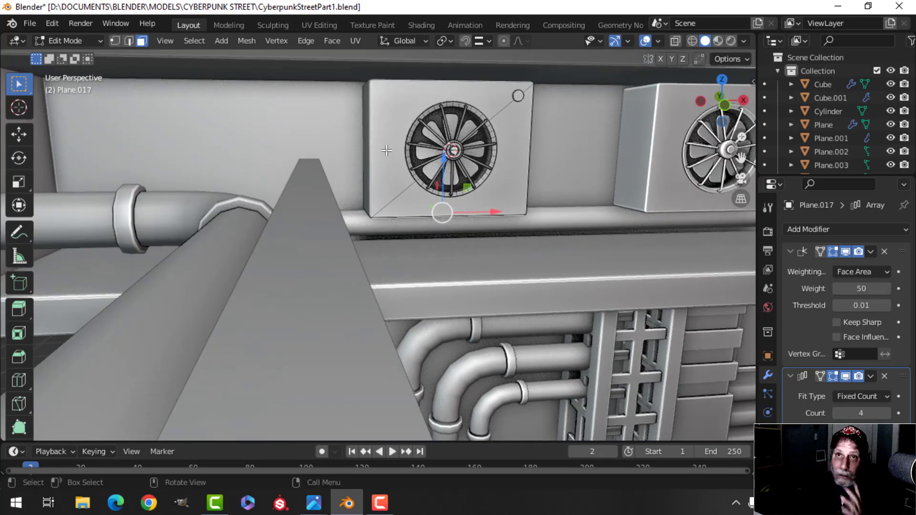
pyautogui.keyDown('shift'); pyautogui.moveTo(391, 163); pyautogui.dragTo(424, 127, button='middle'); pyautogui.keyUp('shift')
pyautogui.hotkey('shift', 'd')
pyautogui.rightClick(424, 129)
pyautogui.moveTo(399, 80); pyautogui.dragTo(402, 122)
# Scale the duplicated face to about 0.13 along X and shrink it along Y into a small leg footprint.
pyautogui.moveTo(437, 154); pyautogui.dragTo(547, 178, button='middle')
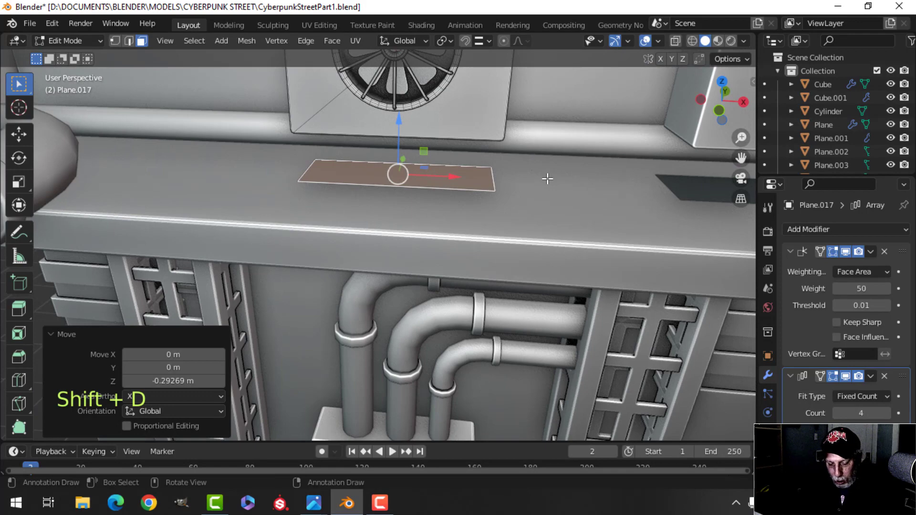
pyautogui.press('s')
pyautogui.press('x')
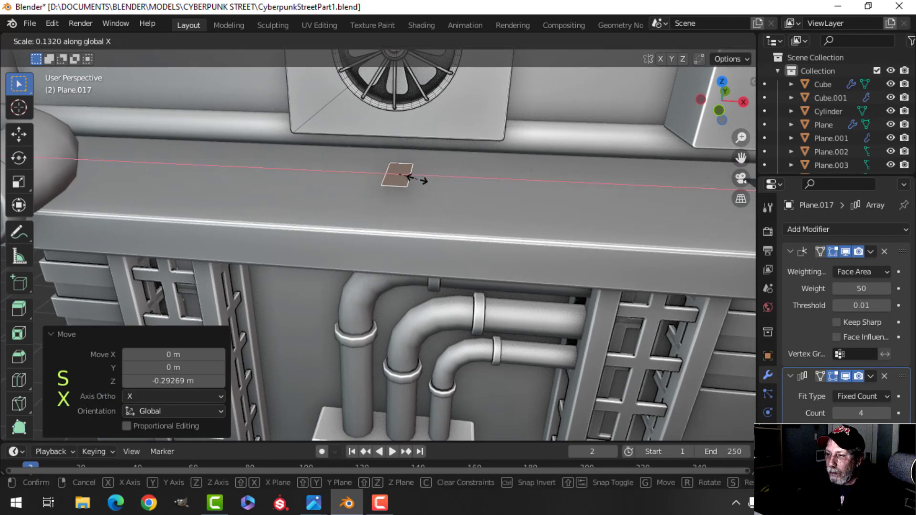
pyautogui.click(413, 178)
pyautogui.moveTo(414, 179); pyautogui.dragTo(429, 210, button='middle')
pyautogui.scroll(2, 484, 176)
pyautogui.moveTo(429, 211)
pyautogui.keyDown('shift'); pyautogui.mouseDown(button='middle')
pyautogui.moveTo(427, 172)
pyautogui.moveTo(409, 166)
pyautogui.moveTo(439, 200)
pyautogui.moveTo(431, 229)
pyautogui.moveTo(431, 215)
pyautogui.mouseUp(button='middle'); pyautogui.keyUp('shift')
pyautogui.press('s')
pyautogui.click(430, 199)
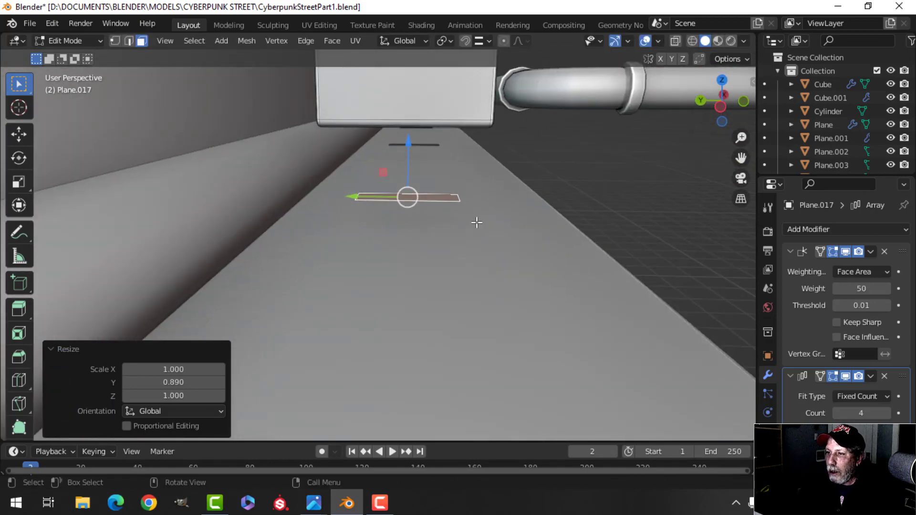
pyautogui.press('s')
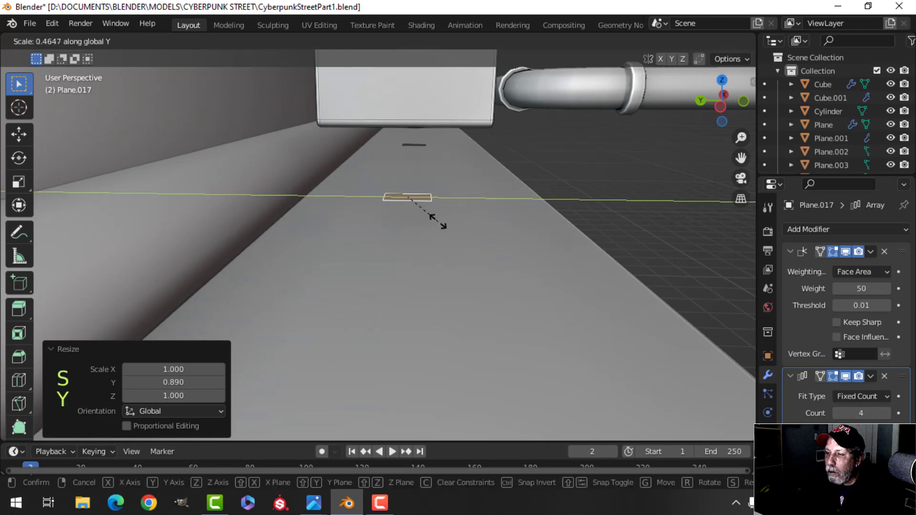
pyautogui.click(434, 219)
# Extrude the leg footprint up about 0.21 m and widen its top along Y by about 1.9.
pyautogui.press('e')
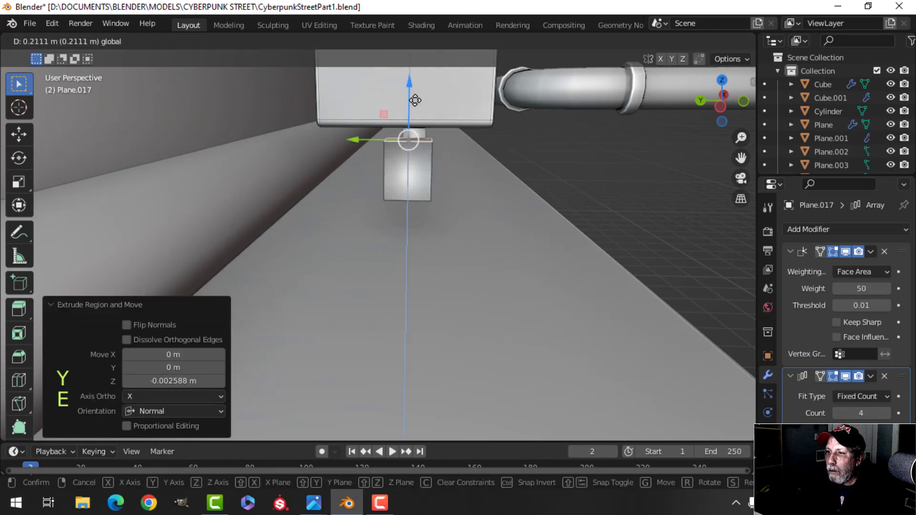
pyautogui.click(415, 101)
pyautogui.press('y')
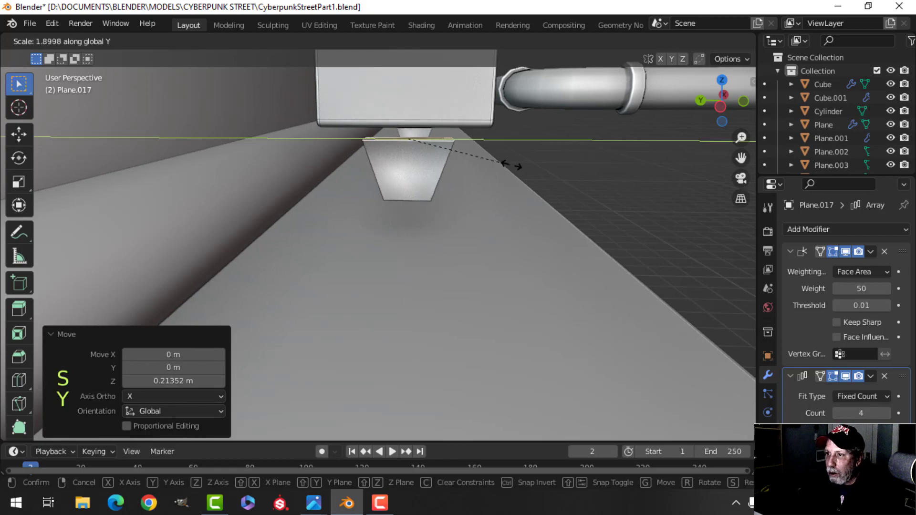
pyautogui.click(512, 164)
# Adjust the leg's height along Z and delete its hidden end faces.
pyautogui.moveTo(511, 164); pyautogui.dragTo(405, 178, button='middle')
pyautogui.press('x')
pyautogui.click(439, 176)
pyautogui.press('g')
pyautogui.press('z')
pyautogui.click(389, 145)
pyautogui.press('x')
pyautogui.click(389, 145)
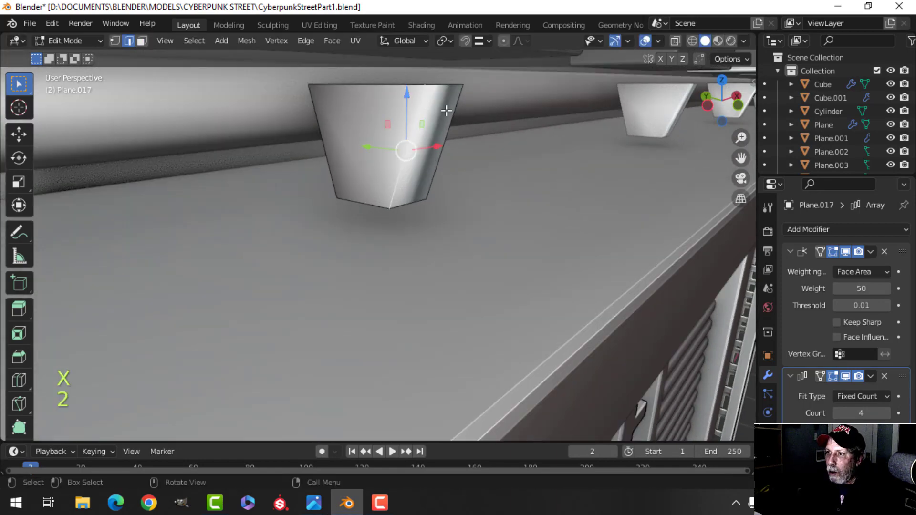
# Bevel the leg's vertical edges about 0.009 m wide with 2 segments.
pyautogui.moveTo(455, 152); pyautogui.dragTo(400, 204, button='middle')
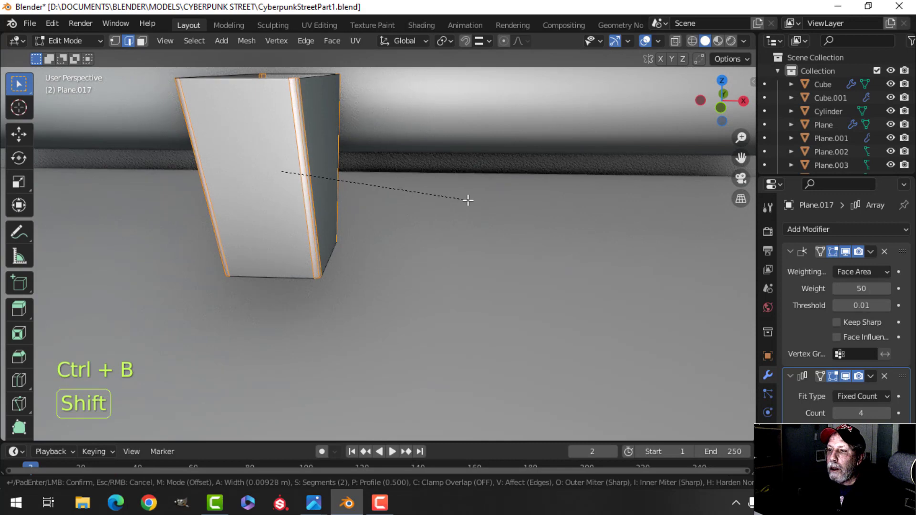
pyautogui.click(468, 200)
pyautogui.press('a')
# Separate the linked leg geometry from the fan unit as its own object and remove its Array modifier.
pyautogui.scroll(-6, 365, 217)
pyautogui.keyDown('shift'); pyautogui.moveTo(370, 227); pyautogui.dragTo(386, 210, button='middle'); pyautogui.keyUp('shift')
pyautogui.click(393, 209)
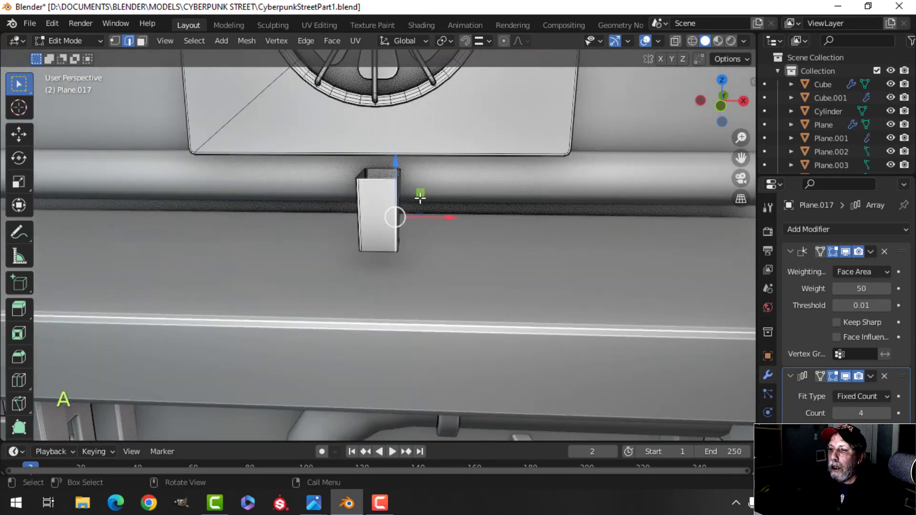
pyautogui.hotkey('ctrl', 'l')
pyautogui.press('p')
pyautogui.click(420, 198)
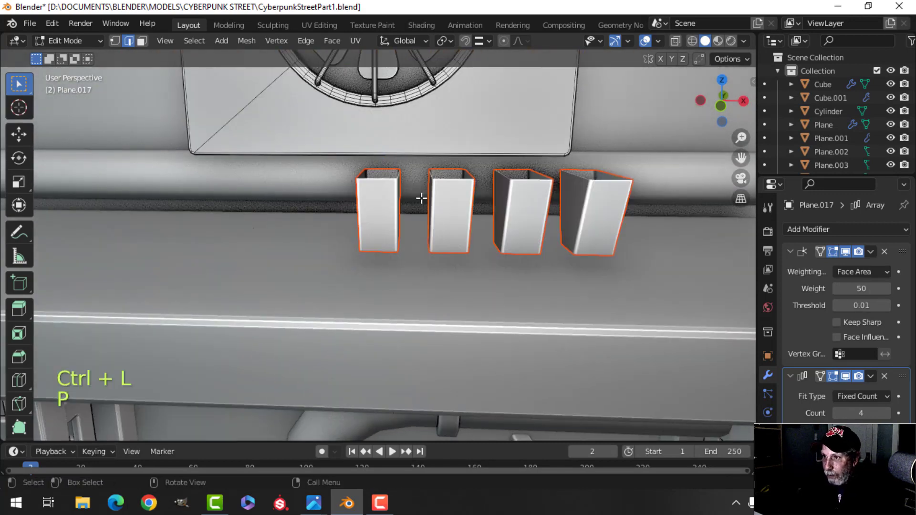
pyautogui.press('Tab')
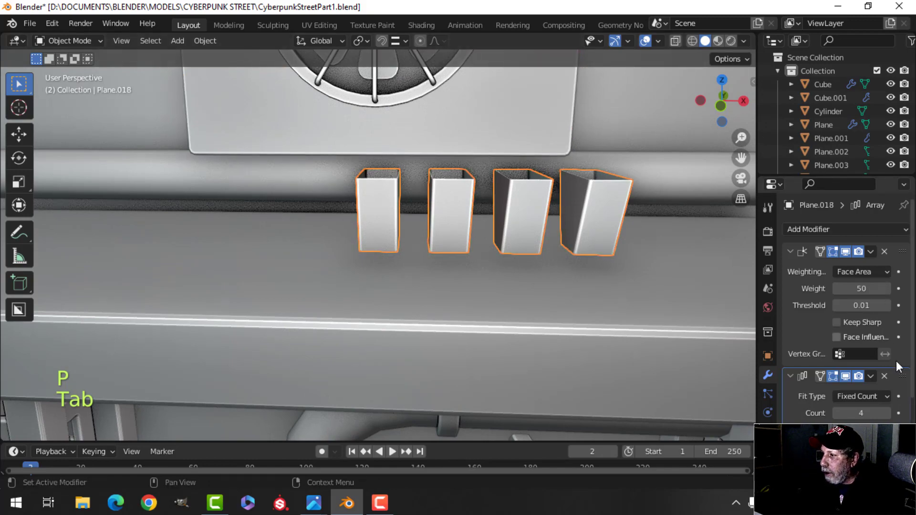
pyautogui.click(883, 375)
# In front view, move the leg about -0.45 m in X and 0.10 m in Z, under one end of the fan box.
pyautogui.keyDown('shift'); pyautogui.moveTo(417, 257); pyautogui.dragTo(382, 250, button='middle'); pyautogui.keyUp('shift')
pyautogui.press('Tab')
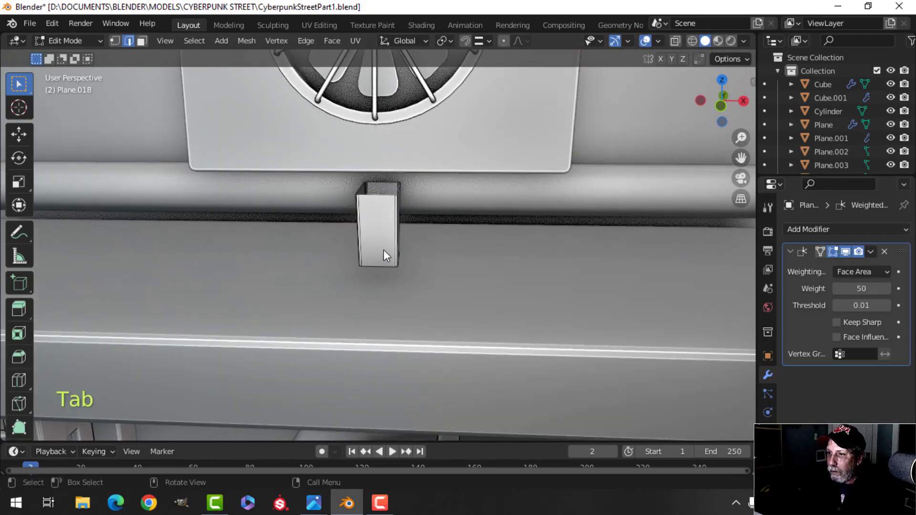
pyautogui.press('a')
pyautogui.press('KP_1')
pyautogui.press('g')
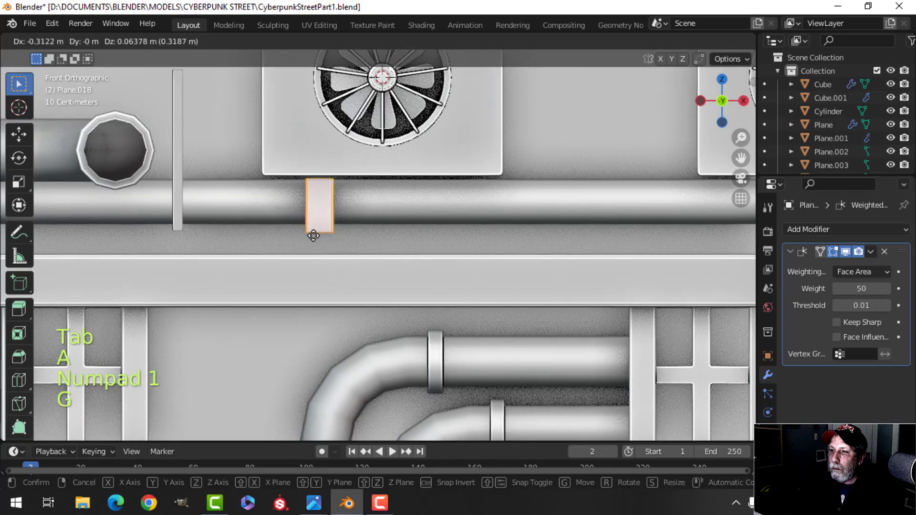
pyautogui.click(288, 229)
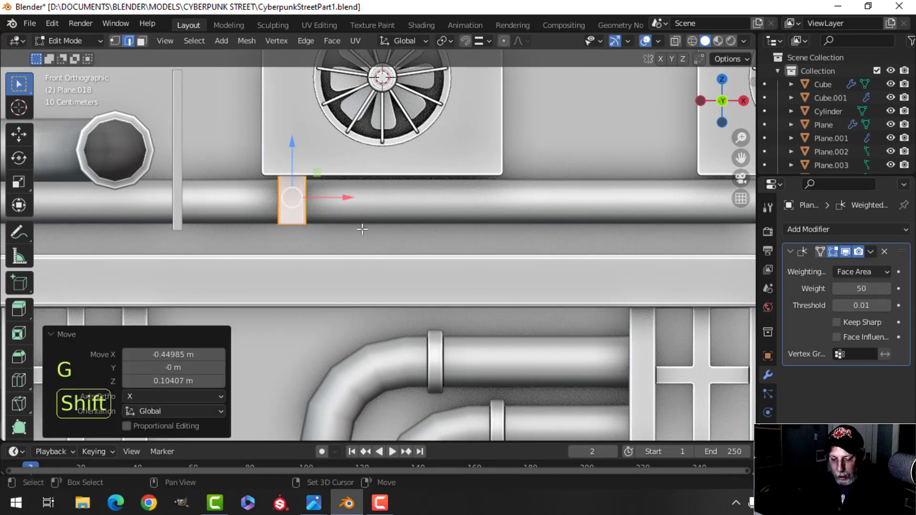
# Duplicate the leg along X to sit under the opposite end of the first fan box.
pyautogui.hotkey('shift', 'd')
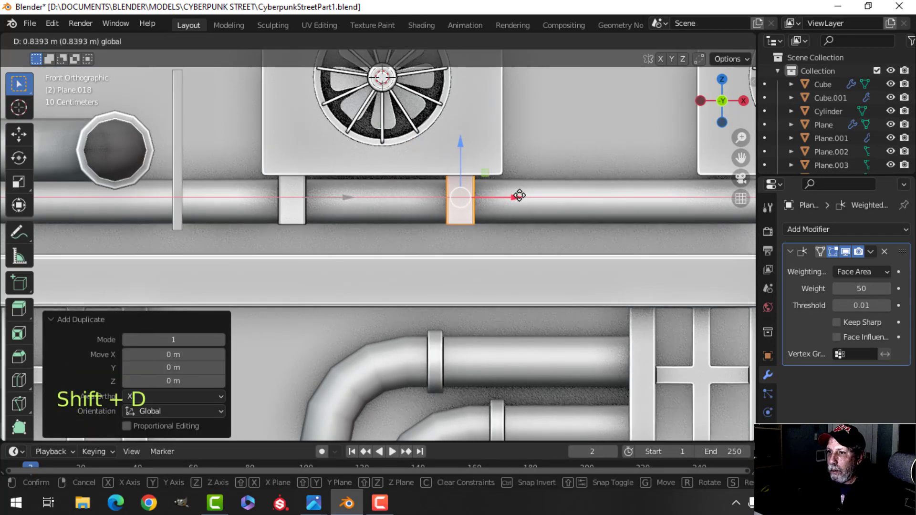
pyautogui.click(526, 194)
pyautogui.press('Tab')
pyautogui.scroll(-4, 464, 195)
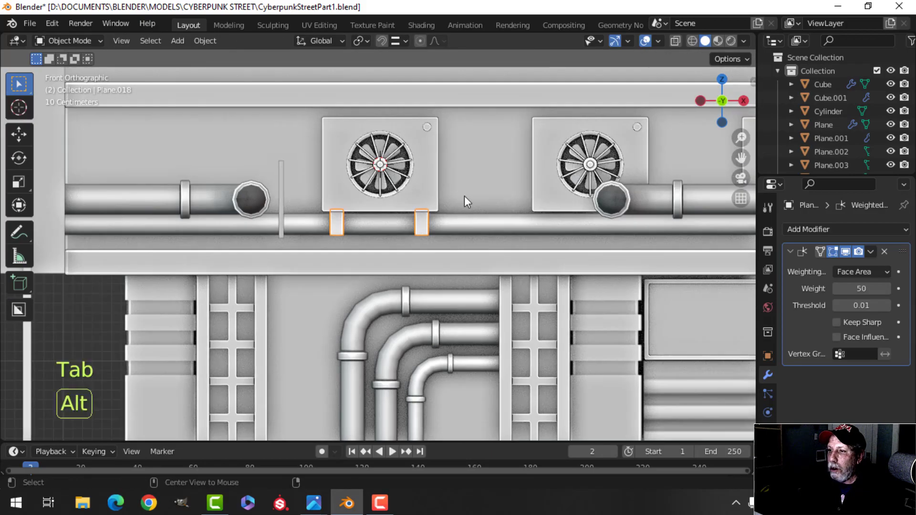
pyautogui.hotkey('alt', 'a')
# Lower the fan units together with both legs about 0.18 m along Z onto the ledge.
pyautogui.moveTo(465, 195)
pyautogui.mouseDown(button='middle')
pyautogui.moveTo(403, 218)
pyautogui.moveTo(353, 221)
pyautogui.moveTo(324, 206)
pyautogui.moveTo(364, 216)
pyautogui.moveTo(389, 163)
pyautogui.moveTo(403, 170)
pyautogui.moveTo(430, 161)
pyautogui.moveTo(430, 202)
pyautogui.moveTo(449, 188)
pyautogui.mouseUp(button='middle')
pyautogui.scroll(2, 365, 216)
pyautogui.click(446, 155)
pyautogui.moveTo(446, 155); pyautogui.dragTo(459, 201, button='middle')
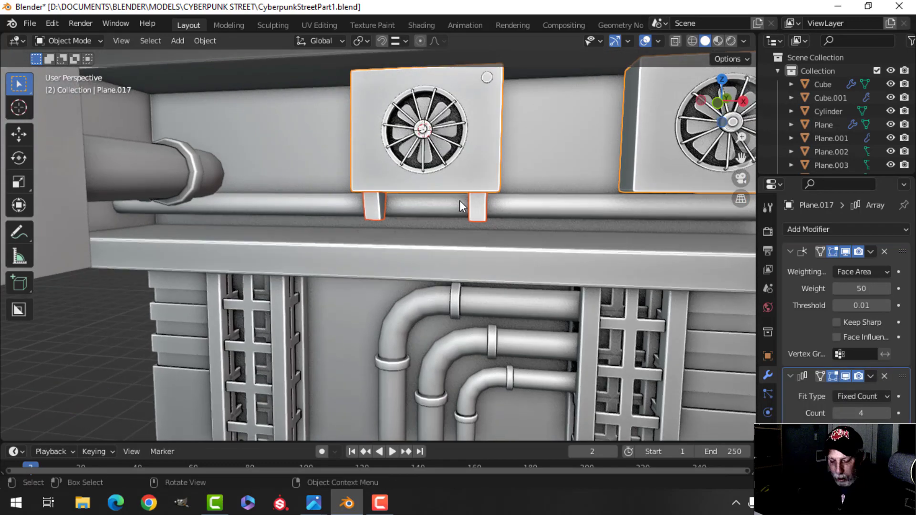
pyautogui.press('g')
pyautogui.press('z')
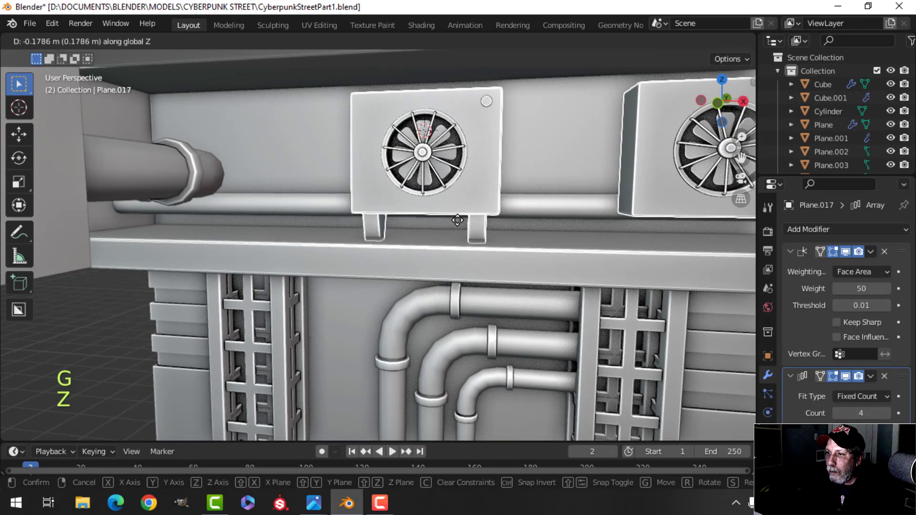
pyautogui.click(457, 220)
pyautogui.scroll(-3, 457, 220)
pyautogui.press('Tab')
pyautogui.press('Tab')
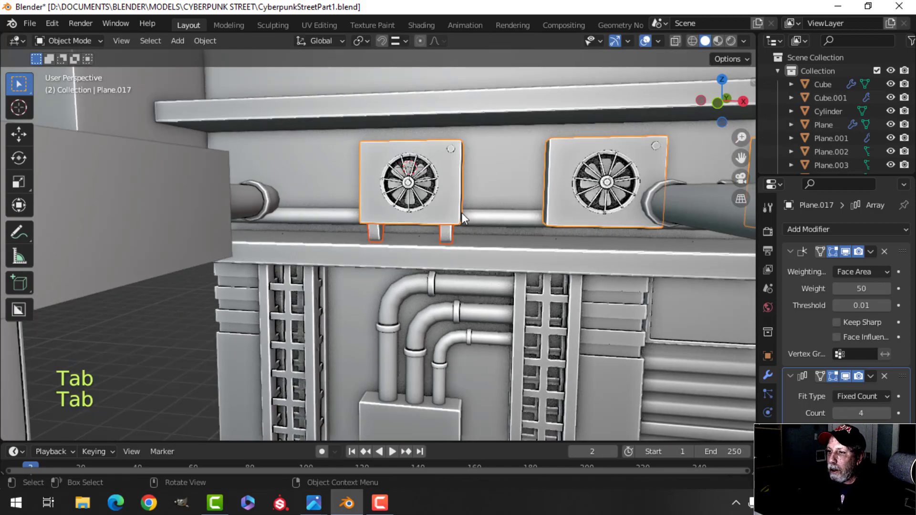
pyautogui.keyDown('alt'); pyautogui.middleClick(462, 215); pyautogui.keyUp('alt')
pyautogui.hotkey('alt', 'a')
# Join the two legs to the arrayed fan unit so every copy in the row gets legs.
pyautogui.moveTo(462, 215); pyautogui.dragTo(450, 163, button='middle')
pyautogui.moveTo(496, 154); pyautogui.dragTo(428, 224, button='middle')
pyautogui.scroll(3, 443, 182)
pyautogui.moveTo(427, 224); pyautogui.dragTo(392, 206, button='middle')
pyautogui.scroll(-3, 429, 197)
pyautogui.keyDown('shift'); pyautogui.click(395, 216); pyautogui.keyUp('shift')
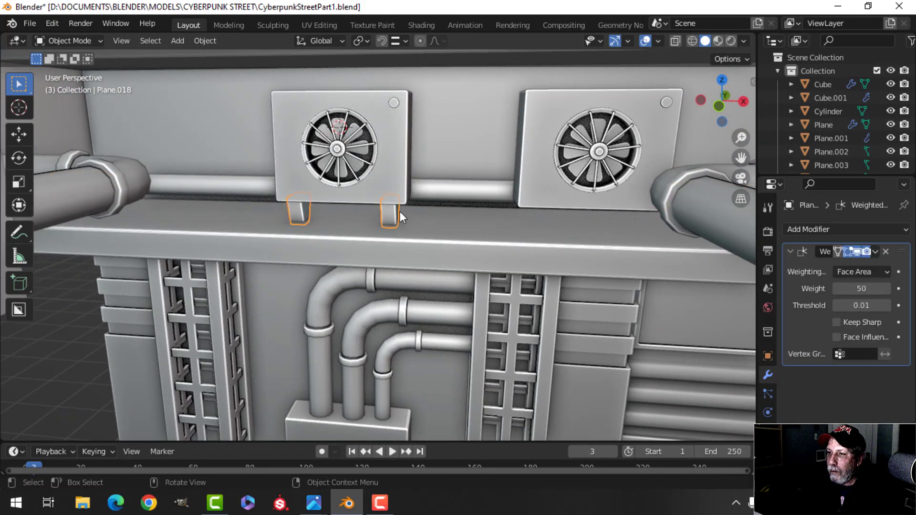
pyautogui.keyDown('shift'); pyautogui.click(402, 183); pyautogui.keyUp('shift')
pyautogui.hotkey('ctrl', 'j')
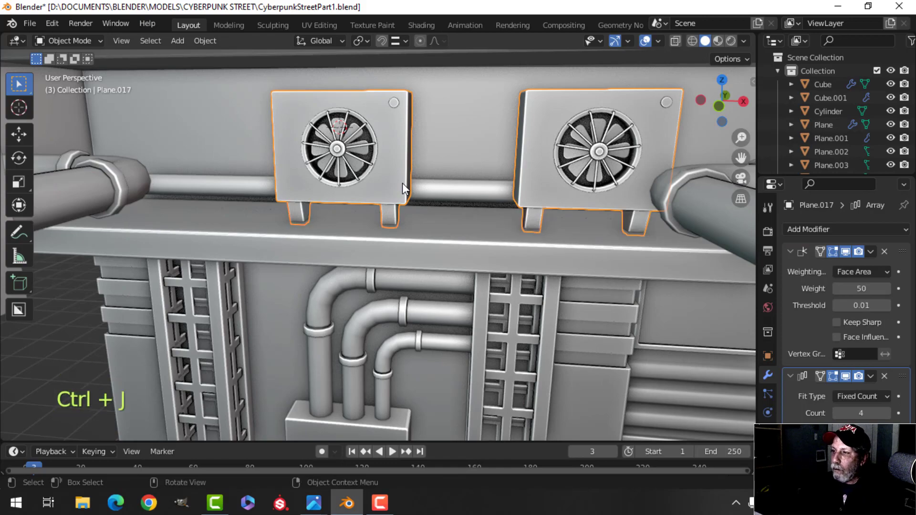
# Examine the building front with its row of fan units from several angles and distances.
pyautogui.scroll(-5, 404, 202)
pyautogui.hotkey('alt', 'a')
pyautogui.moveTo(447, 215)
pyautogui.mouseDown(button='middle')
pyautogui.moveTo(387, 210)
pyautogui.moveTo(368, 238)
pyautogui.moveTo(396, 228)
pyautogui.moveTo(402, 181)
pyautogui.moveTo(431, 205)
pyautogui.moveTo(459, 210)
pyautogui.mouseUp(button='middle')
pyautogui.scroll(-2, 297, 219)
pyautogui.keyDown('shift'); pyautogui.moveTo(282, 212); pyautogui.dragTo(280, 179, button='middle'); pyautogui.keyUp('shift')
pyautogui.scroll(2, 397, 217)
pyautogui.moveTo(397, 217); pyautogui.dragTo(370, 249, button='middle')
pyautogui.scroll(-5, 433, 273)
pyautogui.moveTo(433, 272); pyautogui.dragTo(405, 215, button='middle')
pyautogui.scroll(4, 339, 226)
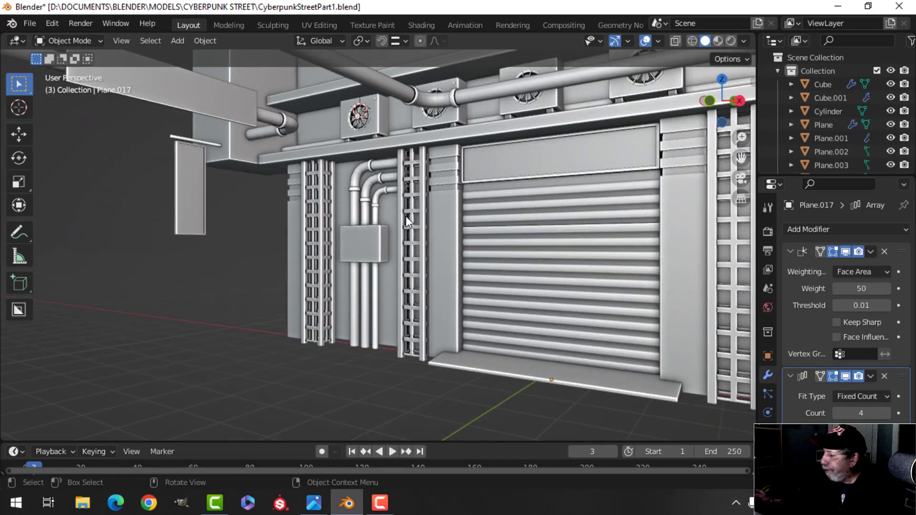
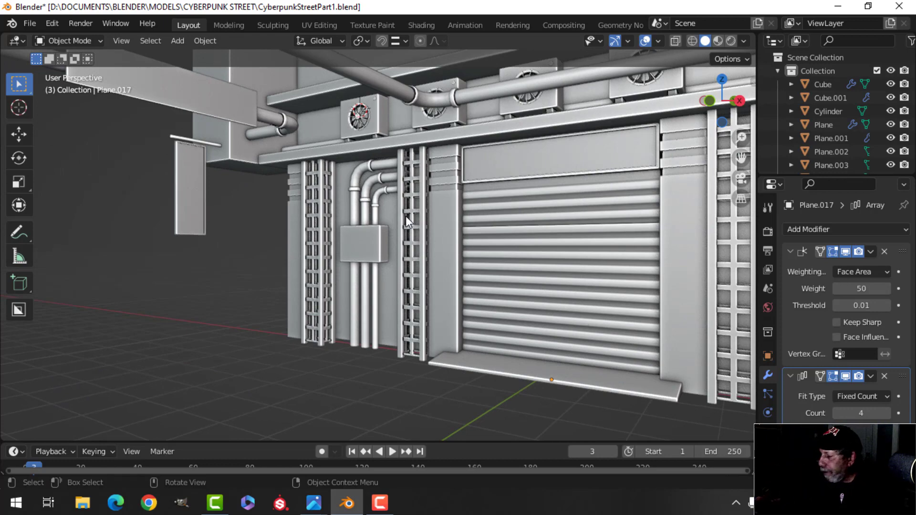
# Move the end edge of the flat wall behind the pilasters outward along X in Edit Mode.
pyautogui.scroll(-1, 405, 216)
pyautogui.keyDown('shift'); pyautogui.moveTo(419, 193); pyautogui.dragTo(381, 291, button='middle'); pyautogui.keyUp('shift')
pyautogui.scroll(2, 415, 298)
pyautogui.keyDown('shift'); pyautogui.moveTo(286, 300); pyautogui.dragTo(336, 273, button='middle'); pyautogui.keyUp('shift')
pyautogui.moveTo(365, 275); pyautogui.dragTo(398, 251, button='middle')
pyautogui.keyDown('shift'); pyautogui.moveTo(258, 305); pyautogui.dragTo(451, 299, button='middle'); pyautogui.keyUp('shift')
pyautogui.keyDown('shift'); pyautogui.moveTo(241, 298); pyautogui.dragTo(494, 291, button='middle'); pyautogui.keyUp('shift')
pyautogui.keyDown('shift'); pyautogui.moveTo(321, 290); pyautogui.dragTo(344, 283, button='middle'); pyautogui.keyUp('shift')
pyautogui.click(333, 266)
pyautogui.press('Tab')
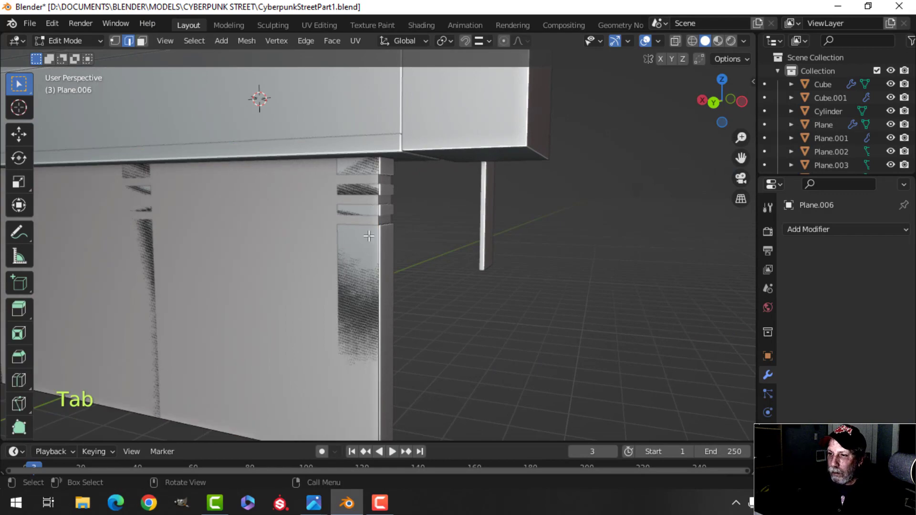
pyautogui.click(377, 256)
pyautogui.scroll(-3, 390, 272)
pyautogui.keyDown('shift'); pyautogui.moveTo(415, 289); pyautogui.dragTo(429, 266, button='middle'); pyautogui.keyUp('shift')
pyautogui.moveTo(353, 256); pyautogui.dragTo(467, 163)
pyautogui.moveTo(497, 202); pyautogui.dragTo(351, 230, button='middle')
pyautogui.press('Tab')
pyautogui.scroll(3, 351, 230)
pyautogui.hotkey('alt', 'a')
# Duplicate the back wall's bottom edge and move the copy about -8.15 m along Y, out in front of the building.
pyautogui.moveTo(551, 252); pyautogui.dragTo(394, 251, button='middle')
pyautogui.scroll(-3, 399, 251)
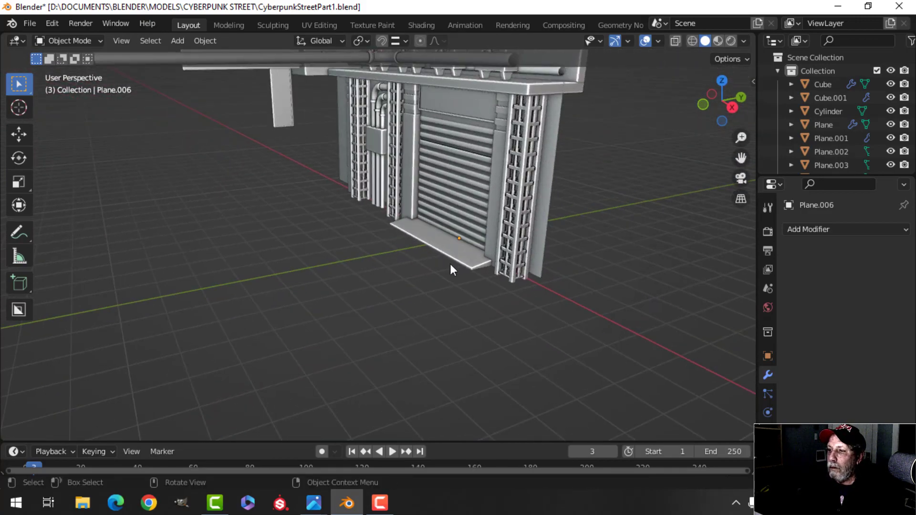
pyautogui.press('Tab')
pyautogui.moveTo(541, 258); pyautogui.dragTo(475, 296, button='middle')
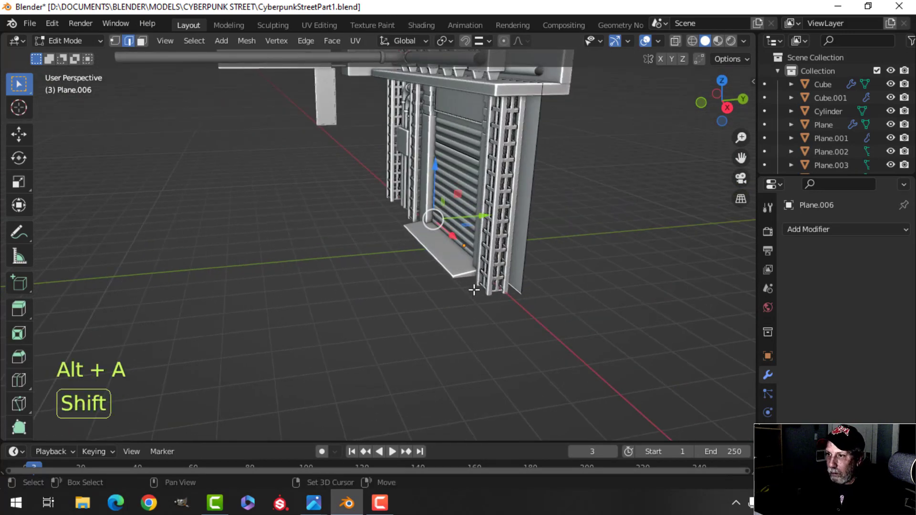
pyautogui.hotkey('shift', 'd')
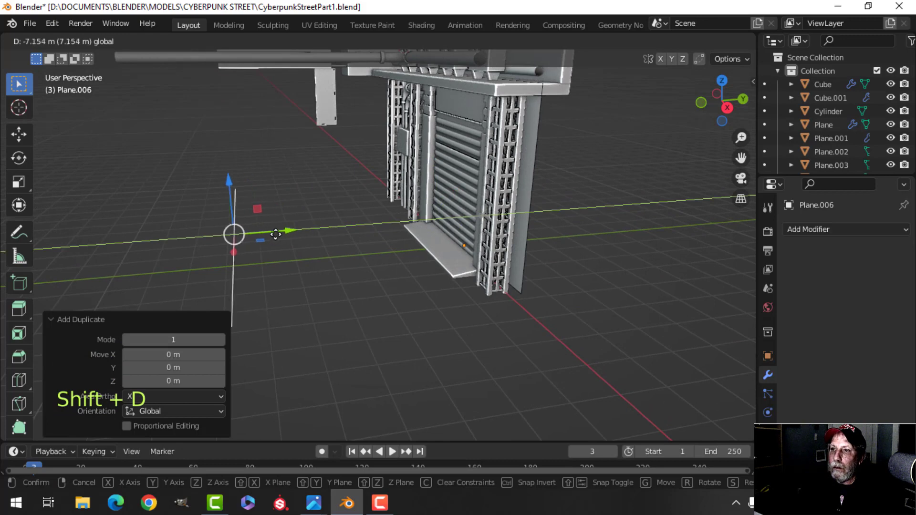
pyautogui.click(248, 233)
pyautogui.keyDown('shift'); pyautogui.moveTo(249, 234); pyautogui.dragTo(325, 247, button='middle'); pyautogui.keyUp('shift')
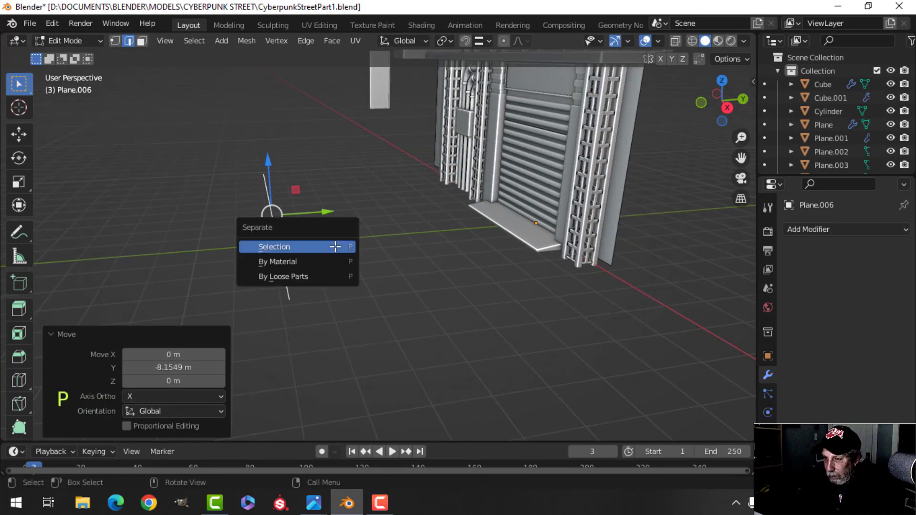
# Separate the copied edge into its own object and extrude it about 8 m along Y to the building as ground.
pyautogui.click(335, 247)
pyautogui.press('Tab')
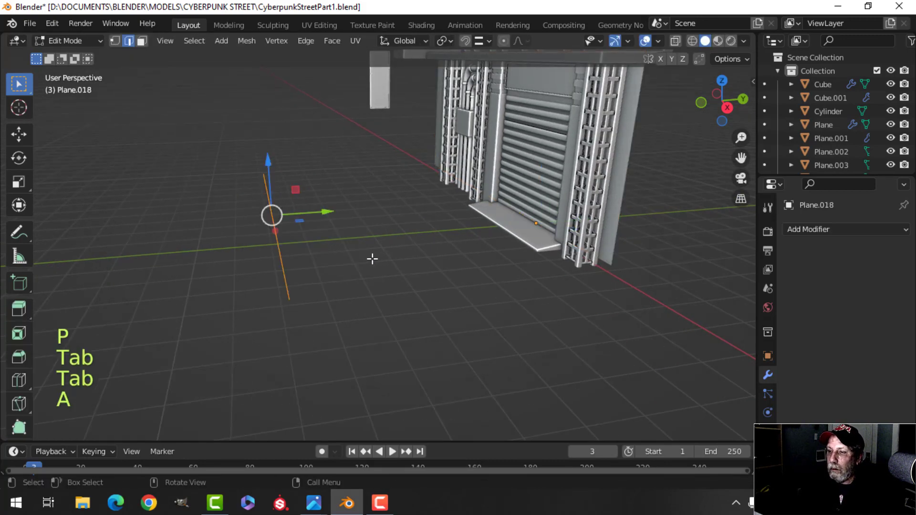
pyautogui.keyDown('shift'); pyautogui.moveTo(363, 256); pyautogui.dragTo(329, 256, button='middle'); pyautogui.keyUp('shift')
pyautogui.press('e')
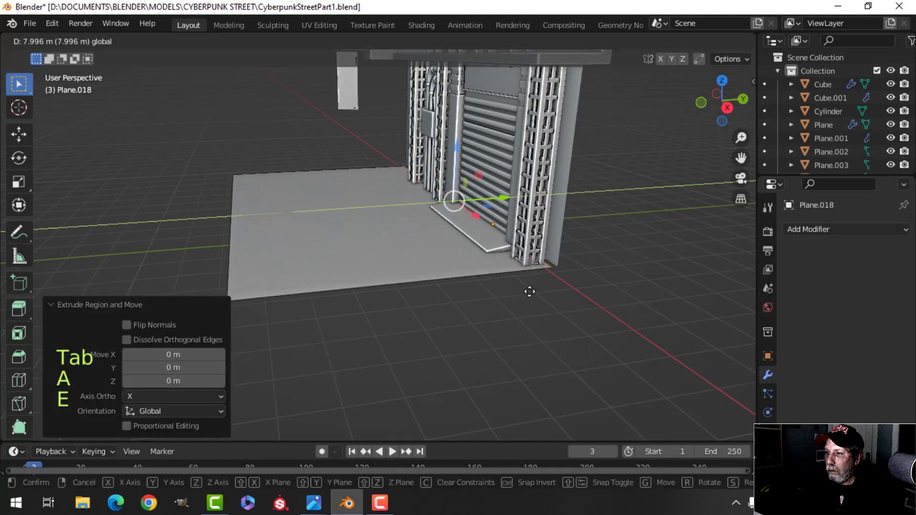
pyautogui.click(551, 283)
pyautogui.press('Tab')
pyautogui.hotkey('alt', 'a')
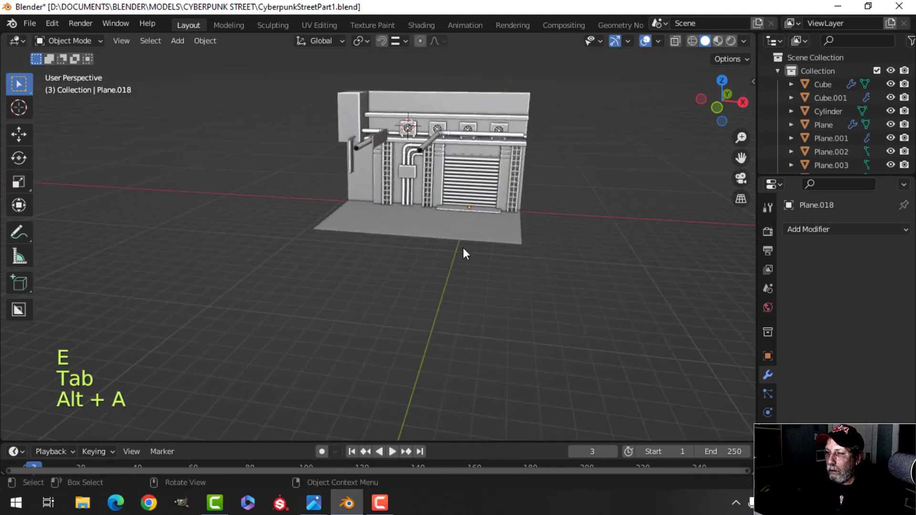
# Examine the building front together with the new ground plane from several distances and angles.
pyautogui.scroll(3, 462, 248)
pyautogui.keyDown('shift'); pyautogui.moveTo(463, 248); pyautogui.dragTo(567, 304, button='middle'); pyautogui.keyUp('shift')
pyautogui.moveTo(567, 303); pyautogui.dragTo(460, 302, button='middle')
pyautogui.scroll(-3, 534, 275)
pyautogui.scroll(3, 484, 314)
pyautogui.scroll(3, 460, 302)
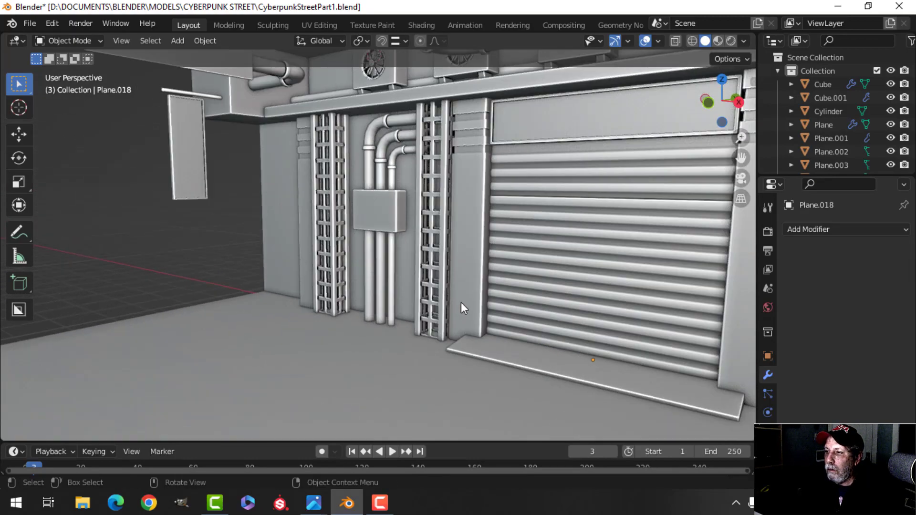
pyautogui.scroll(-5, 461, 302)
pyautogui.keyDown('shift'); pyautogui.moveTo(531, 300); pyautogui.dragTo(453, 263, button='middle'); pyautogui.keyUp('shift')
pyautogui.scroll(3, 485, 187)
pyautogui.scroll(-1, 431, 282)
pyautogui.scroll(2, 452, 275)
pyautogui.scroll(-1, 403, 273)
pyautogui.scroll(-4, 423, 276)
pyautogui.scroll(1, 395, 282)
pyautogui.scroll(4, 385, 270)
pyautogui.scroll(1, 453, 263)
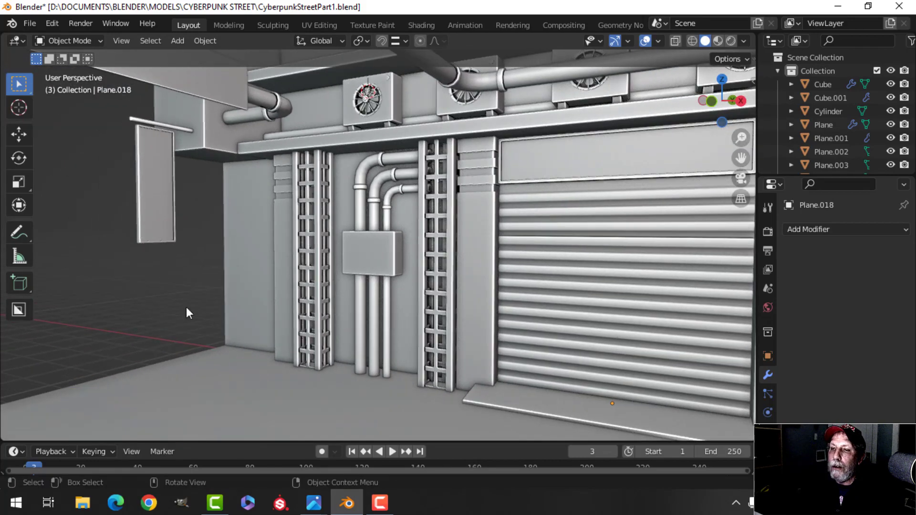
pyautogui.scroll(-3, 162, 217)
pyautogui.keyDown('shift'); pyautogui.moveTo(231, 291); pyautogui.dragTo(324, 299, button='middle'); pyautogui.keyUp('shift')
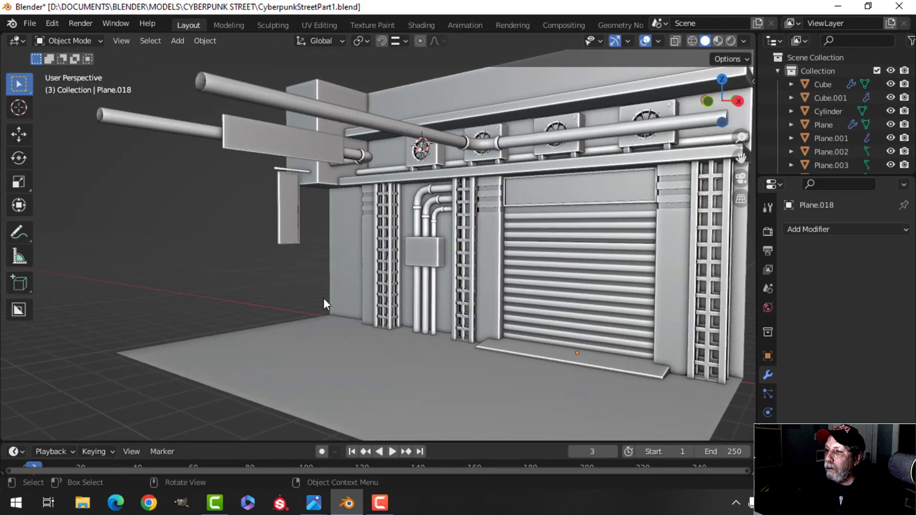
# Move the ground plane's side edge next to the shutter about 2.54 m outward along X in Edit Mode.
pyautogui.keyDown('shift'); pyautogui.moveTo(414, 308); pyautogui.dragTo(358, 267, button='middle'); pyautogui.keyUp('shift')
pyautogui.scroll(3, 408, 346)
pyautogui.moveTo(357, 268)
pyautogui.keyDown('shift'); pyautogui.mouseDown(button='middle')
pyautogui.moveTo(274, 186)
pyautogui.moveTo(344, 272)
pyautogui.mouseUp(button='middle'); pyautogui.keyUp('shift')
pyautogui.scroll(-3, 277, 195)
pyautogui.keyDown('shift'); pyautogui.moveTo(344, 272); pyautogui.dragTo(377, 254, button='middle'); pyautogui.keyUp('shift')
pyautogui.click(321, 213)
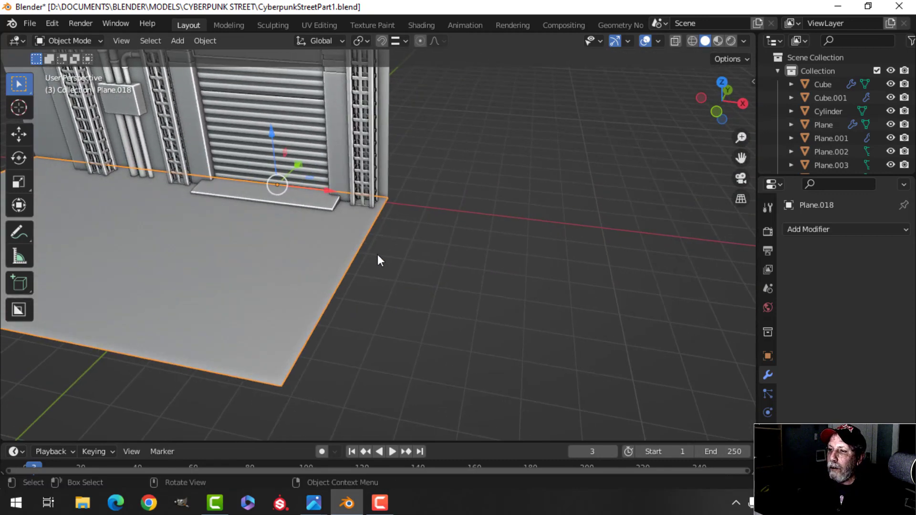
pyautogui.press('Tab')
pyautogui.click(362, 255)
pyautogui.scroll(-4, 395, 271)
pyautogui.moveTo(417, 265); pyautogui.dragTo(472, 273)
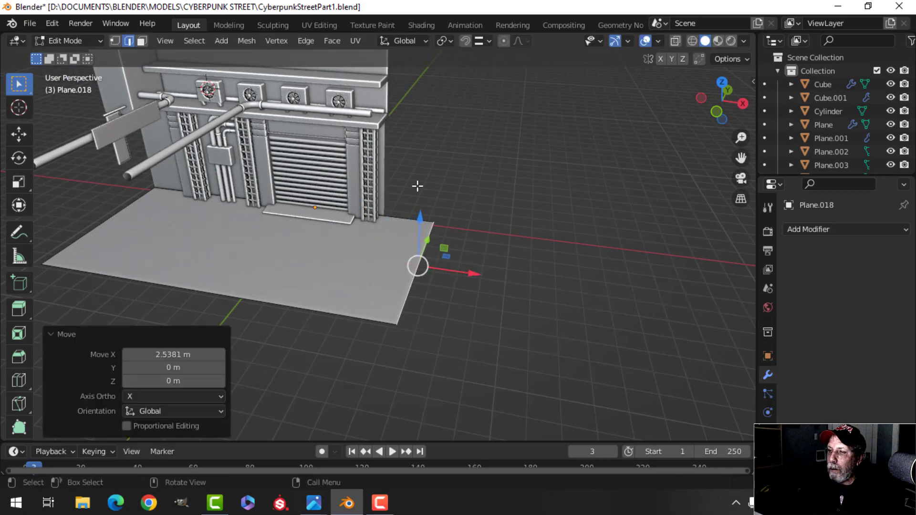
# Extend the back wall's end edge outward along X so it lines up with the ground plane's edge.
pyautogui.press('Tab')
pyautogui.scroll(3, 382, 170)
pyautogui.scroll(-2, 390, 134)
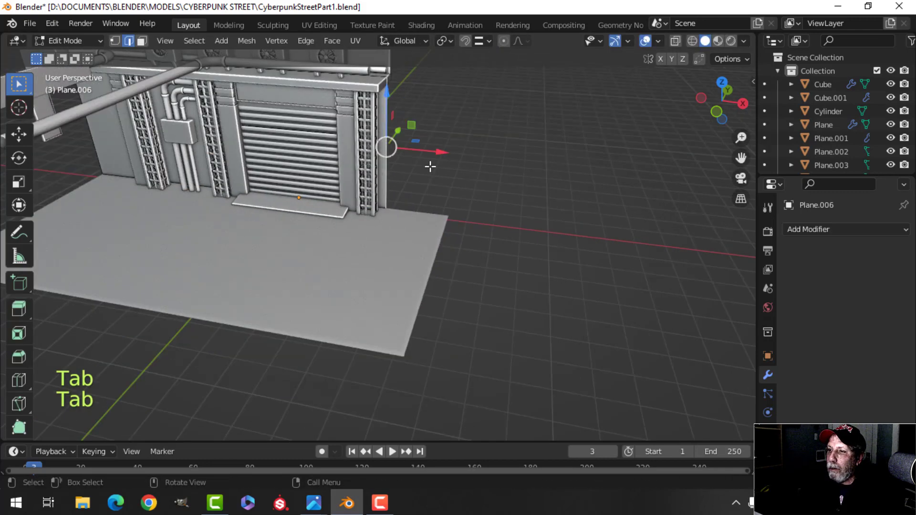
pyautogui.keyDown('ctrl'); pyautogui.moveTo(435, 147); pyautogui.dragTo(437, 221); pyautogui.keyUp('ctrl')
pyautogui.press('Tab')
pyautogui.scroll(5, 411, 239)
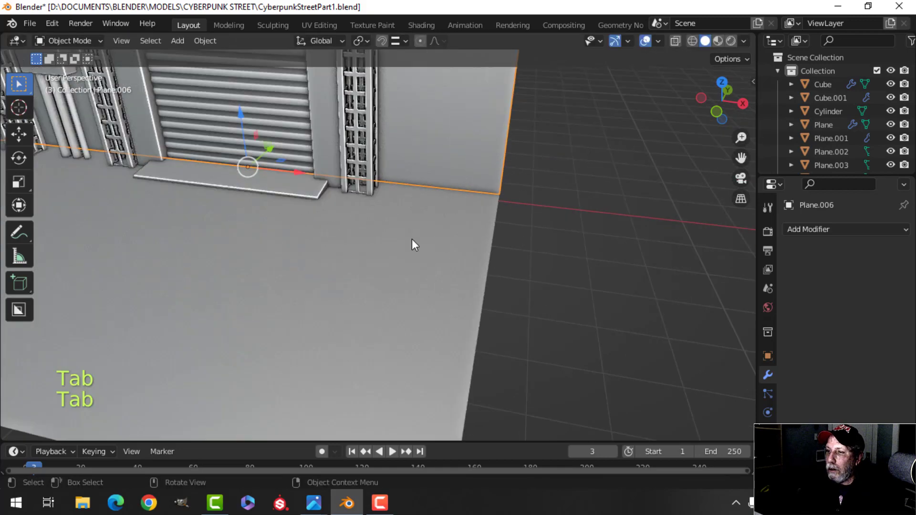
pyautogui.hotkey('alt', 'a')
# Reset the 3D cursor to the world origin and add a cylinder with 16 vertices there.
pyautogui.keyDown('shift'); pyautogui.moveTo(430, 227); pyautogui.dragTo(453, 269, button='middle'); pyautogui.keyUp('shift')
pyautogui.moveTo(453, 269); pyautogui.dragTo(399, 254, button='middle')
pyautogui.scroll(-5, 383, 234)
pyautogui.hotkey('shift', 'c')
pyautogui.scroll(2, 425, 279)
pyautogui.scroll(4, 390, 253)
pyautogui.scroll(-2, 416, 242)
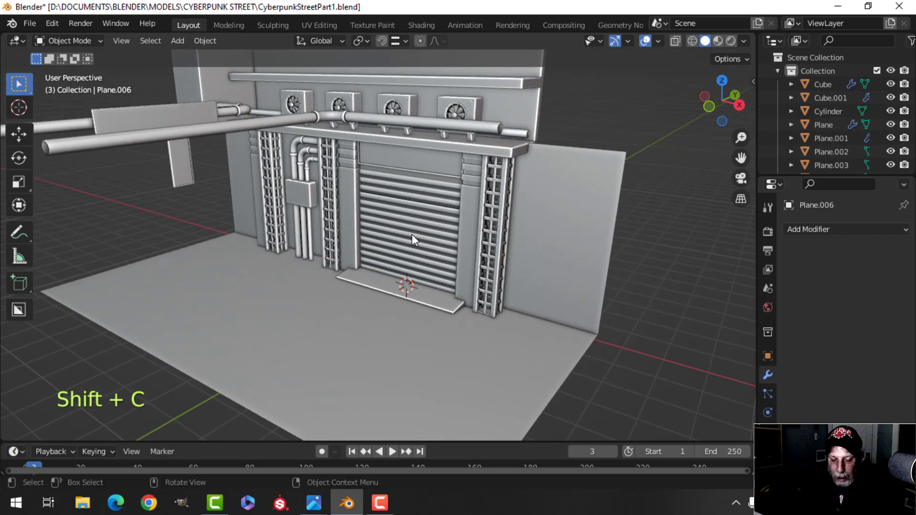
pyautogui.hotkey('shift', 'a')
pyautogui.moveTo(375, 203)
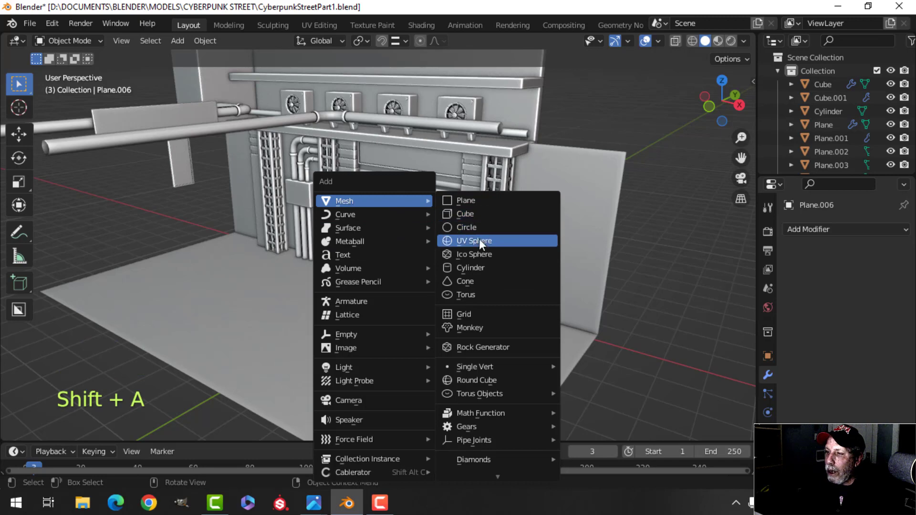
pyautogui.click(475, 268)
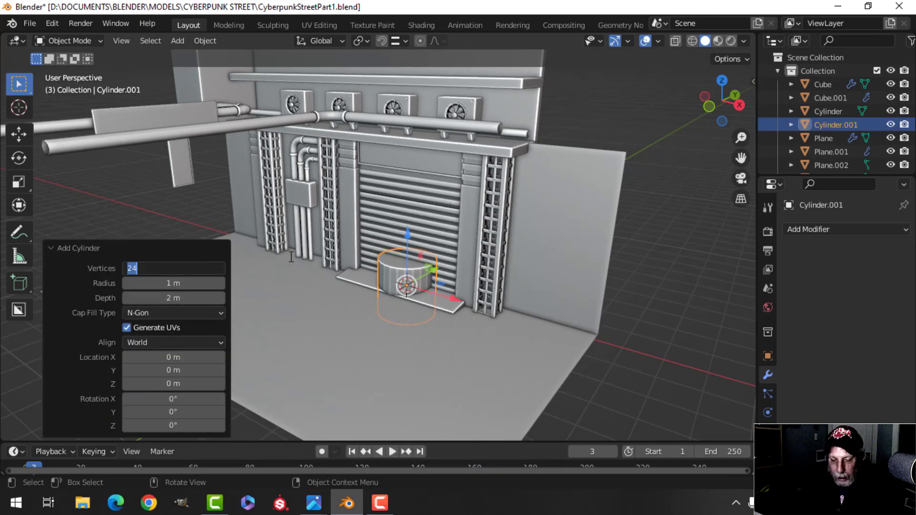
pyautogui.scroll(-2, 293, 258)
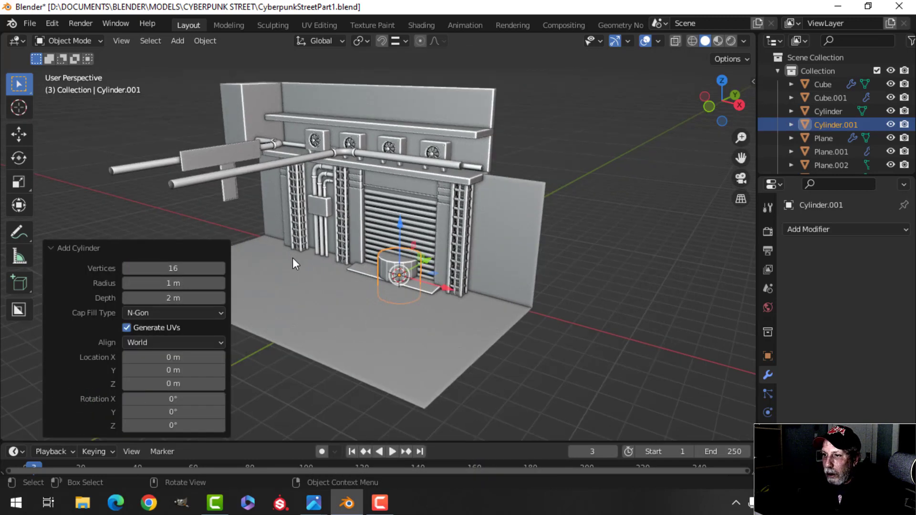
# Scale the cylinder down and move it about -2.6 m along Y, toward the end pilaster along X, and 1.09 m up.
pyautogui.press('Tab')
pyautogui.moveTo(420, 265); pyautogui.dragTo(395, 271, button='middle')
pyautogui.moveTo(458, 263); pyautogui.dragTo(404, 274)
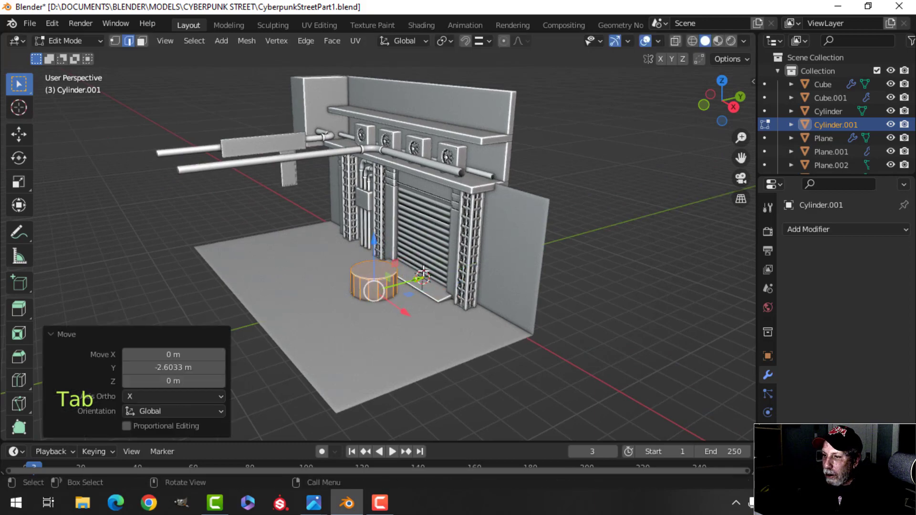
pyautogui.press('s')
pyautogui.click(420, 273)
pyautogui.moveTo(402, 311); pyautogui.dragTo(468, 334)
pyautogui.moveTo(436, 293); pyautogui.dragTo(436, 263)
pyautogui.scroll(2, 436, 263)
pyautogui.keyDown('shift'); pyautogui.moveTo(509, 290); pyautogui.dragTo(443, 248, button='middle'); pyautogui.keyUp('shift')
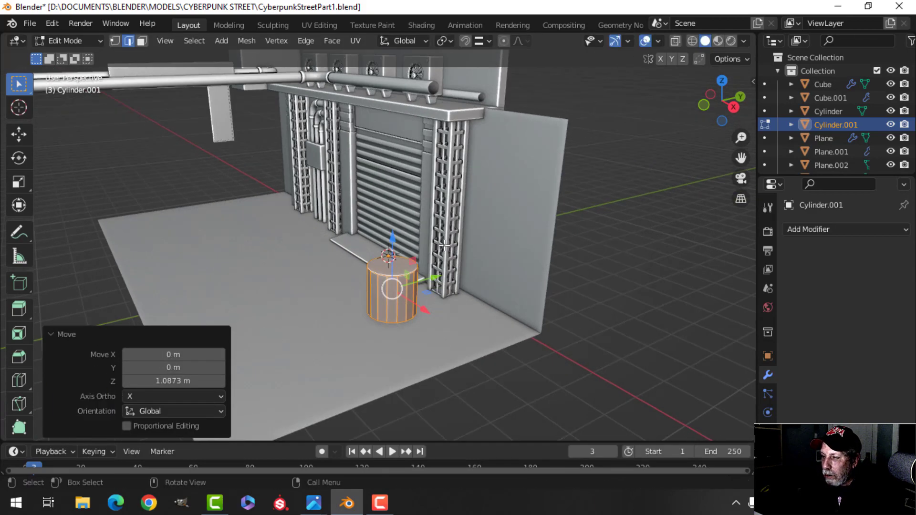
# Delete the cylinder's top face to leave it open.
pyautogui.scroll(3, 443, 248)
pyautogui.keyDown('shift'); pyautogui.moveTo(461, 302); pyautogui.dragTo(477, 259, button='middle'); pyautogui.keyUp('shift')
pyautogui.hotkey('alt', 'a')
pyautogui.press('x')
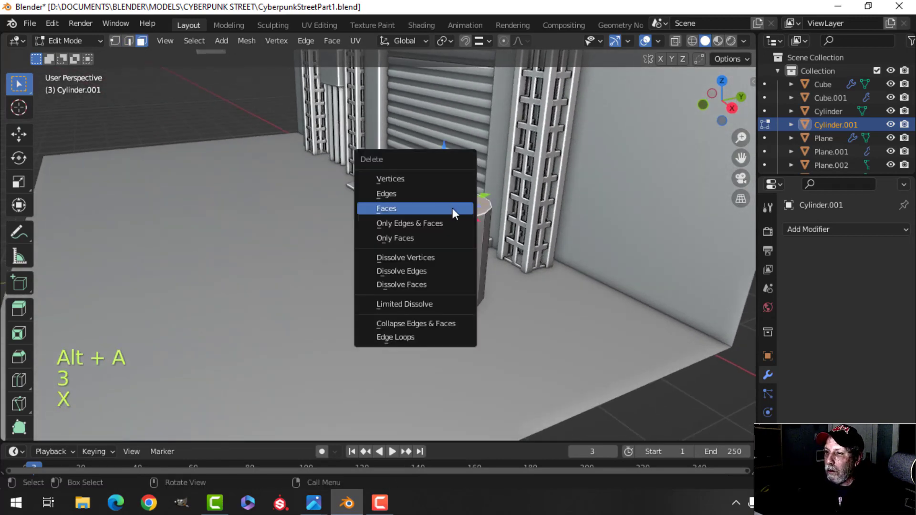
pyautogui.click(452, 208)
# Move the whole open cylinder about 0.66 m along Y and scale it down slightly.
pyautogui.press('a')
pyautogui.moveTo(453, 208); pyautogui.dragTo(460, 238, button='middle')
pyautogui.moveTo(460, 238); pyautogui.dragTo(508, 229)
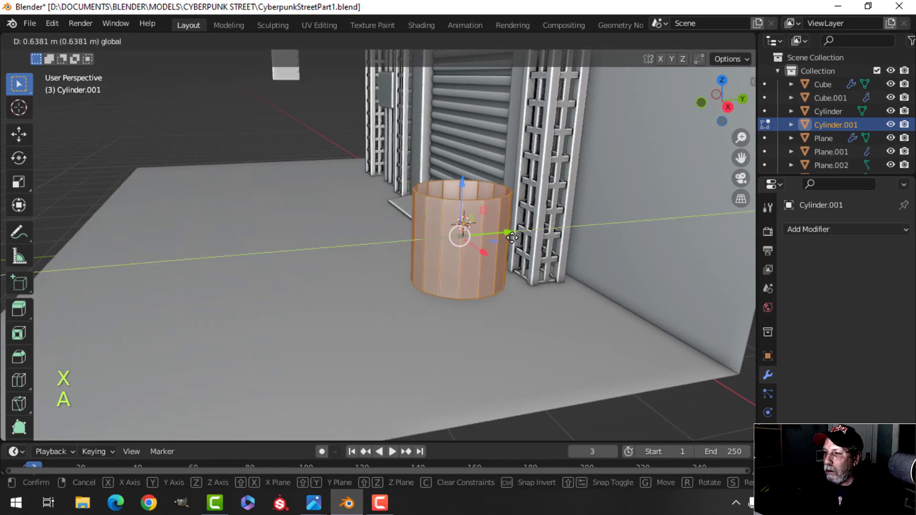
pyautogui.keyDown('shift'); pyautogui.moveTo(507, 229); pyautogui.dragTo(519, 262, button='middle'); pyautogui.keyUp('shift')
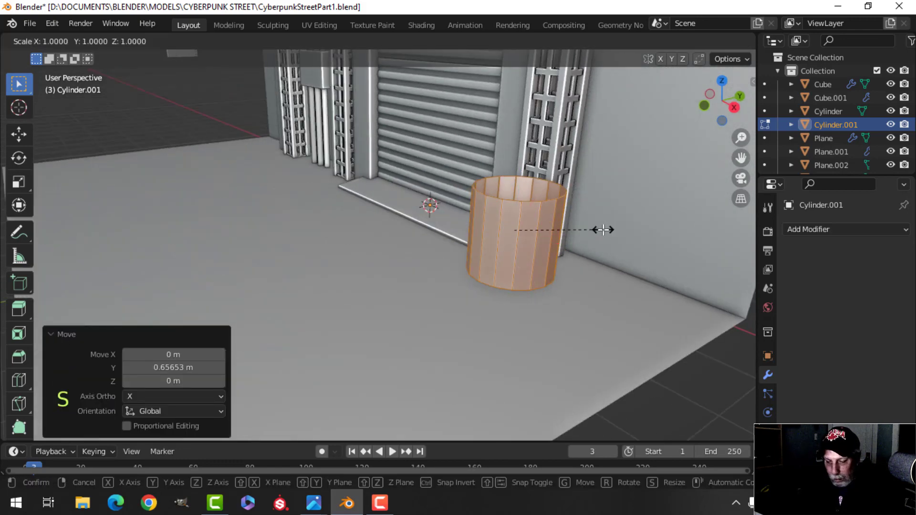
pyautogui.click(568, 230)
# Lower the cylinder about 0.48 m along Z and move it about 0.93 m along Y toward the wall.
pyautogui.moveTo(523, 178); pyautogui.dragTo(528, 222)
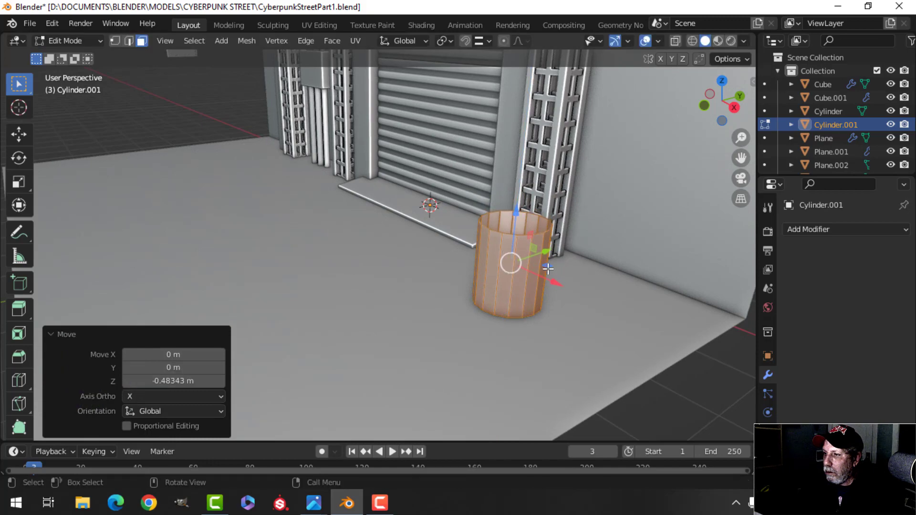
pyautogui.click(572, 300)
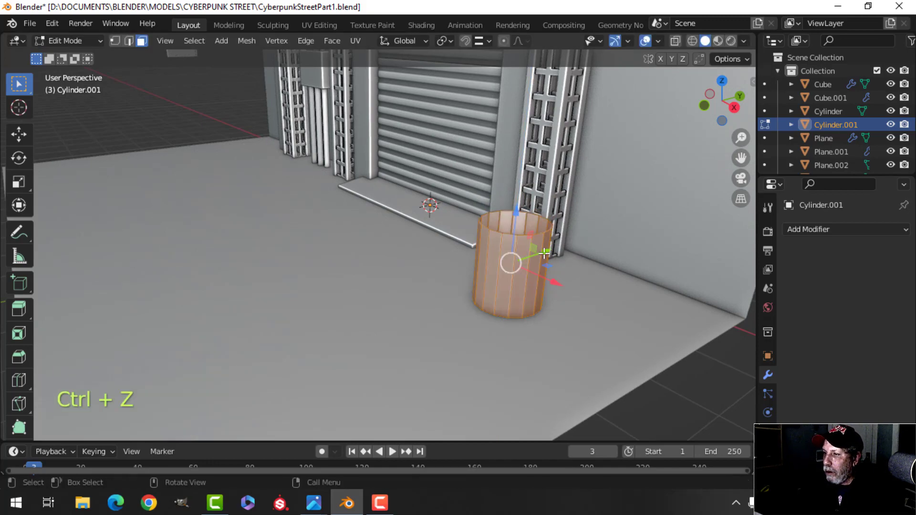
pyautogui.moveTo(544, 253); pyautogui.dragTo(587, 231)
pyautogui.moveTo(587, 231); pyautogui.dragTo(457, 294, button='middle')
pyautogui.scroll(2, 576, 184)
pyautogui.scroll(-2, 539, 278)
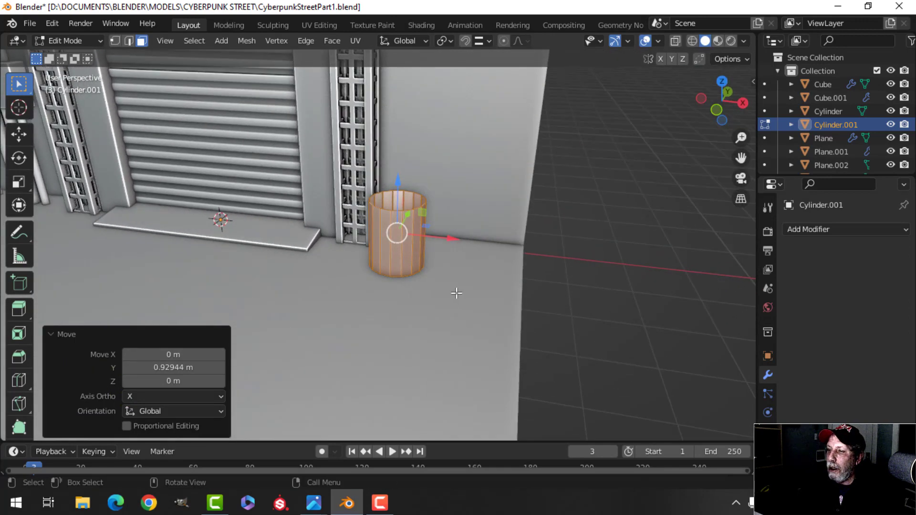
# Extrude the cylinder's top edge loop and scale it slightly outward to form a flat lip.
pyautogui.scroll(2, 420, 276)
pyautogui.keyDown('shift'); pyautogui.moveTo(400, 263); pyautogui.dragTo(417, 286, button='middle'); pyautogui.keyUp('shift')
pyautogui.hotkey('alt', 'a')
pyautogui.scroll(4, 453, 279)
pyautogui.keyDown('shift'); pyautogui.moveTo(491, 273); pyautogui.dragTo(418, 287, button='middle'); pyautogui.keyUp('shift')
pyautogui.moveTo(419, 286); pyautogui.dragTo(399, 243, button='middle')
pyautogui.press('2')
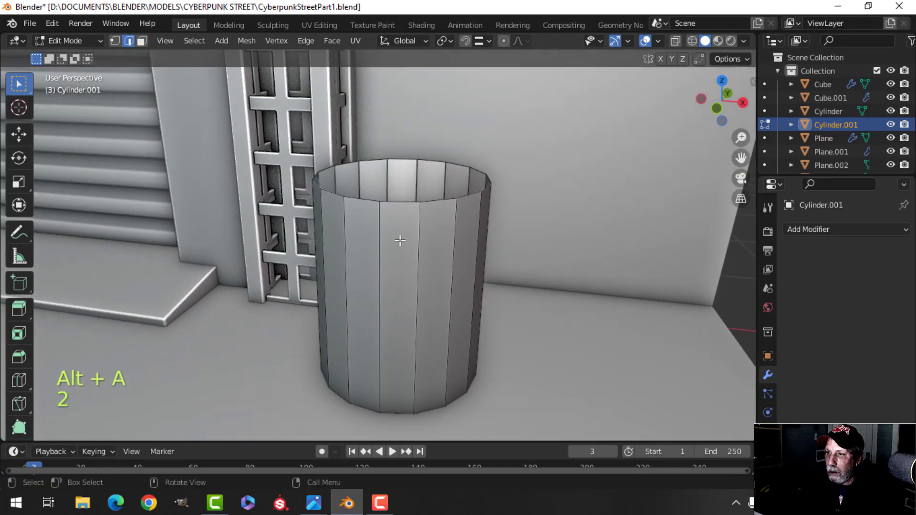
pyautogui.keyDown('alt'); pyautogui.keyDown('shift'); pyautogui.click(405, 205); pyautogui.keyUp('shift'); pyautogui.keyUp('alt')
pyautogui.moveTo(405, 204); pyautogui.dragTo(428, 263, button='middle')
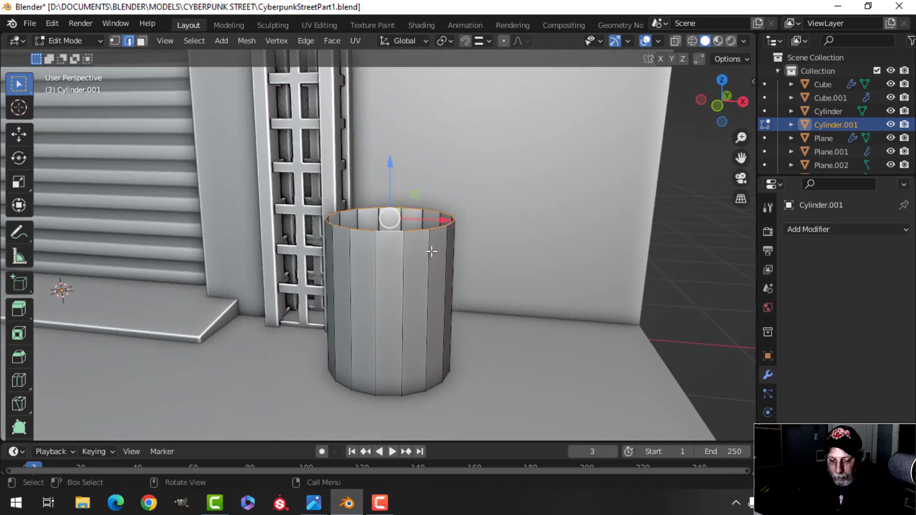
pyautogui.press('e')
pyautogui.rightClick(431, 251)
pyautogui.press('s')
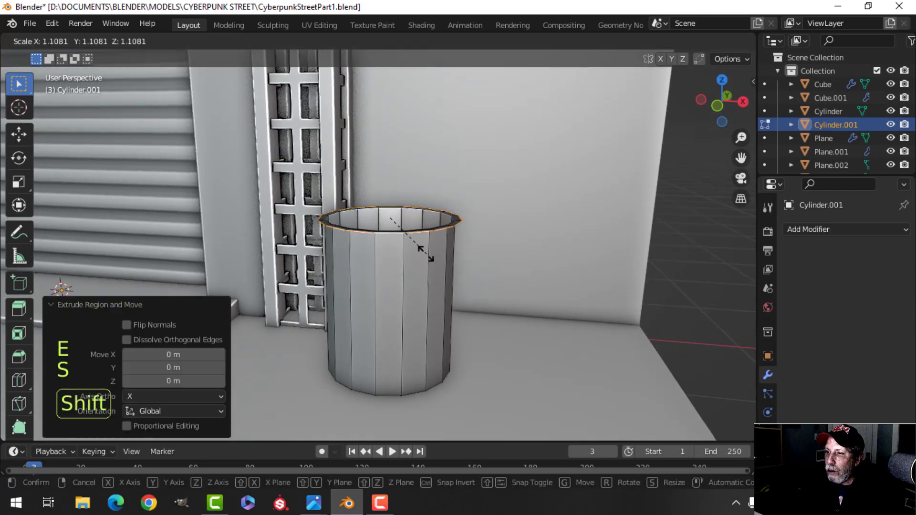
pyautogui.click(405, 245)
# Extrude the lip's outer edge loop upward along Z to give the rim some height.
pyautogui.keyDown('shift'); pyautogui.moveTo(404, 244); pyautogui.dragTo(425, 282, button='middle'); pyautogui.keyUp('shift')
pyautogui.moveTo(424, 282); pyautogui.dragTo(427, 281, button='middle')
pyautogui.press('e')
pyautogui.click(417, 257)
pyautogui.moveTo(417, 256); pyautogui.dragTo(421, 229)
pyautogui.press('Tab')
pyautogui.scroll(-2, 513, 267)
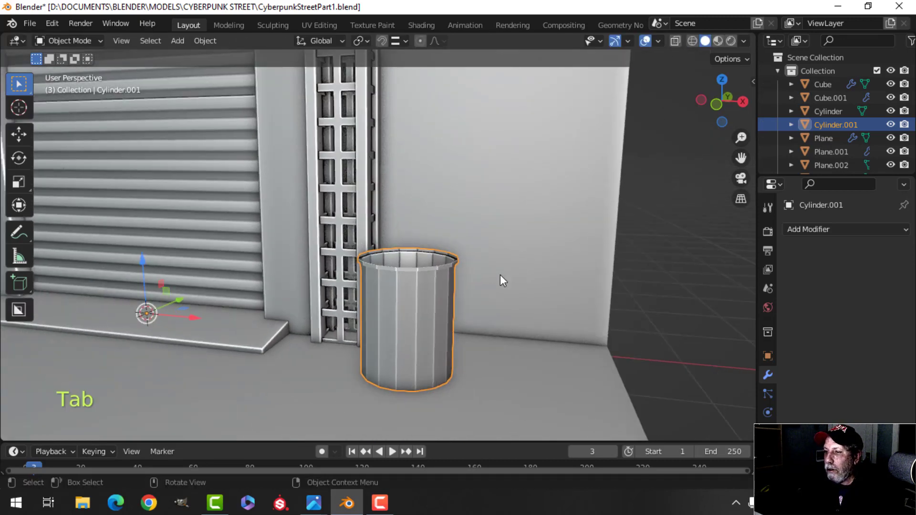
# Grow the selection from the rim's outer edge loop and delete the extruded rim faces.
pyautogui.hotkey('alt', 'a')
pyautogui.moveTo(448, 300); pyautogui.dragTo(413, 304, button='middle')
pyautogui.keyDown('shift'); pyautogui.moveTo(413, 304); pyautogui.dragTo(399, 282, button='middle'); pyautogui.keyUp('shift')
pyautogui.click(399, 282)
pyautogui.press('Tab')
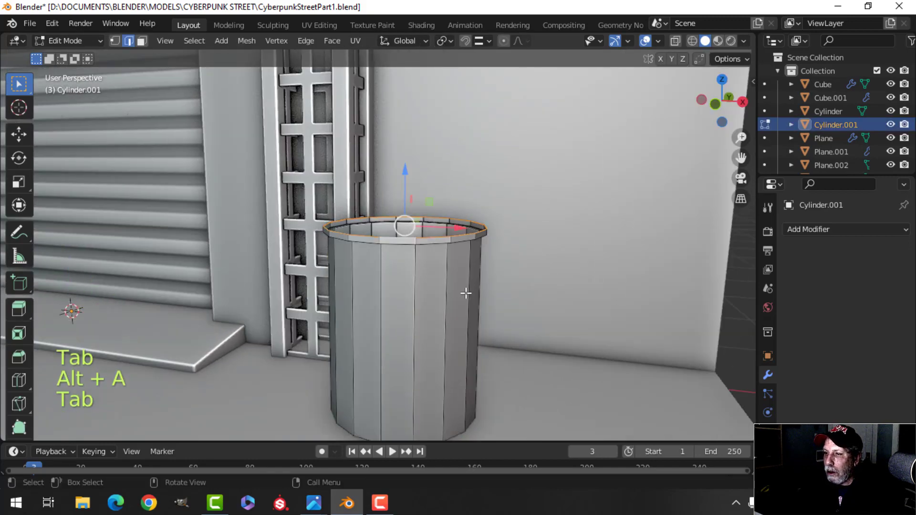
pyautogui.moveTo(464, 293); pyautogui.dragTo(423, 317, button='middle')
pyautogui.scroll(3, 420, 291)
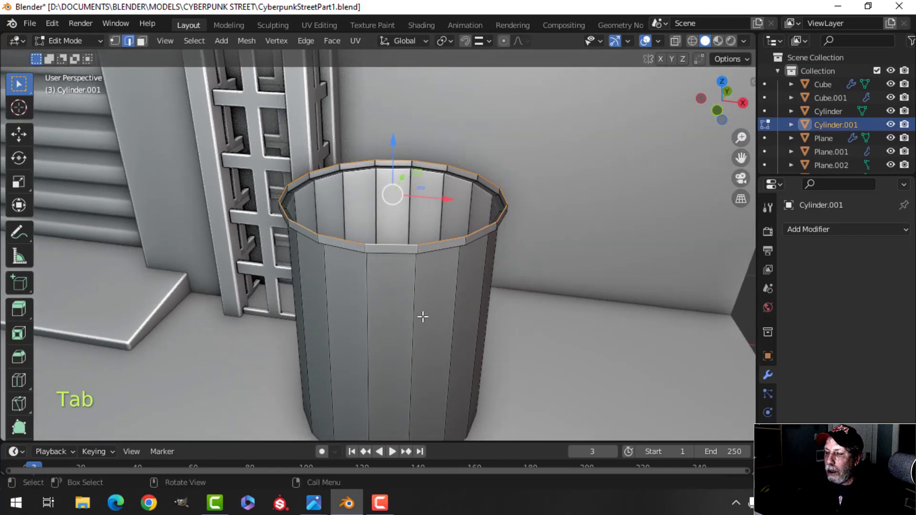
pyautogui.press('a')
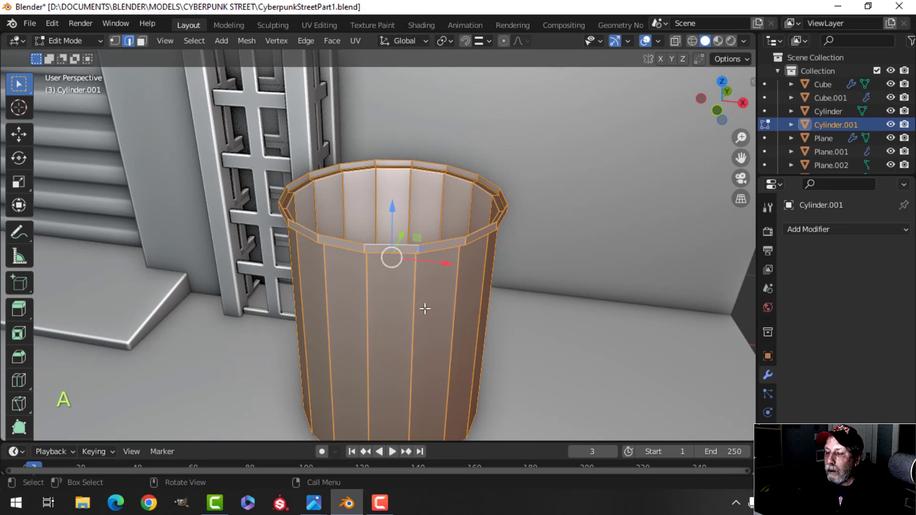
pyautogui.hotkey('alt', 'a')
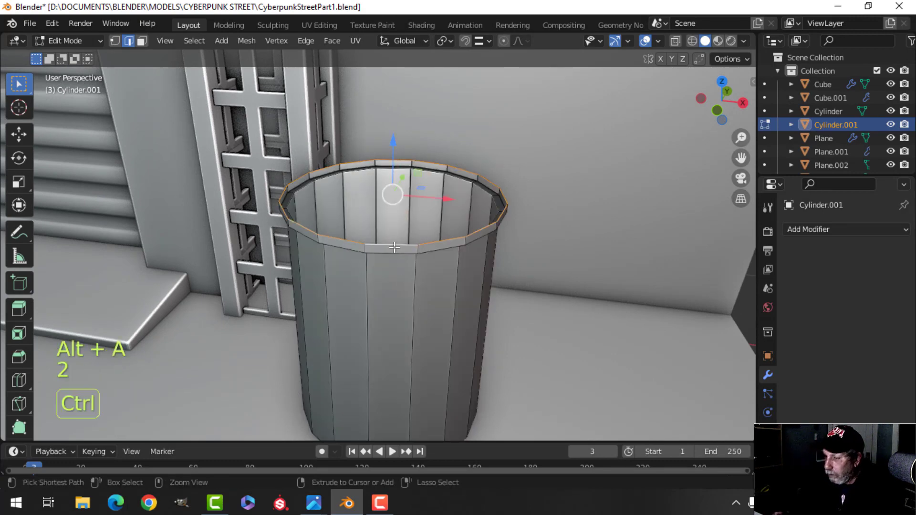
pyautogui.press('ctrl+KP_Add')
pyautogui.press('x')
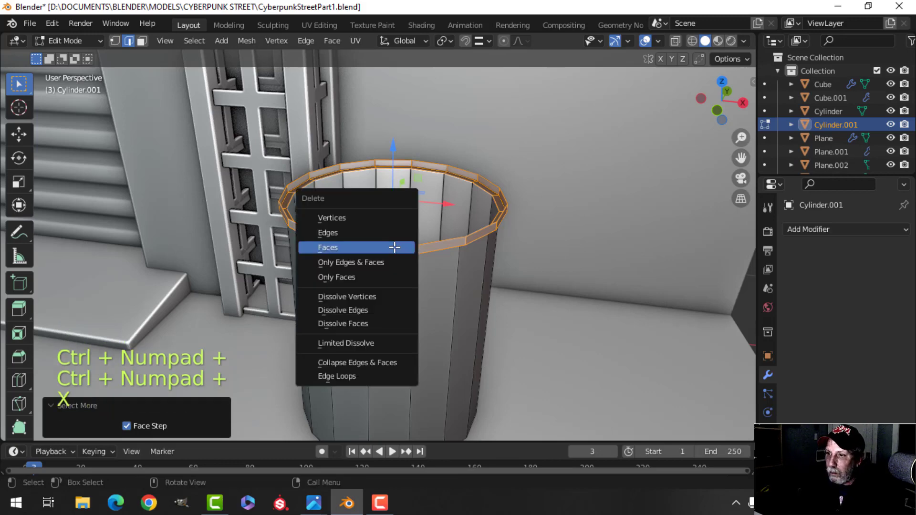
pyautogui.click(394, 247)
# Raise the whole cylinder along Z above the ground to expose its underside.
pyautogui.press('a')
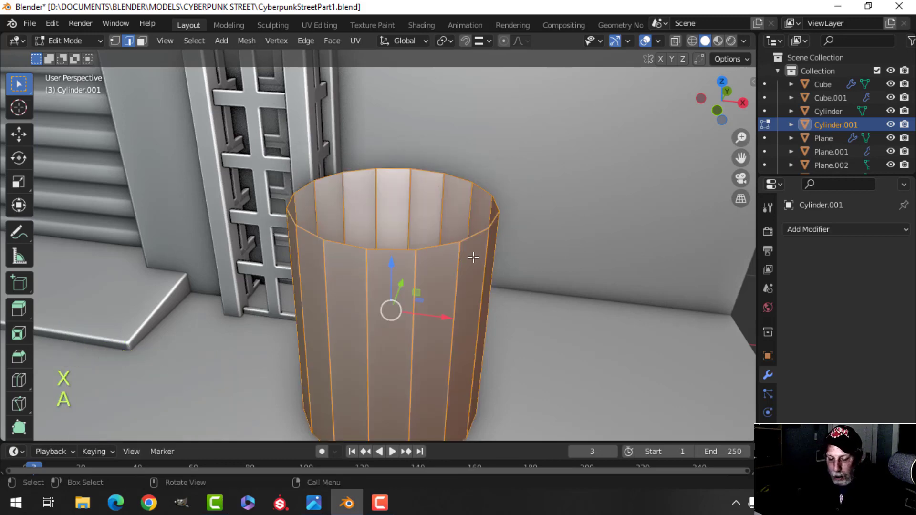
pyautogui.moveTo(474, 255)
pyautogui.mouseDown(button='middle')
pyautogui.moveTo(475, 241)
pyautogui.moveTo(463, 268)
pyautogui.mouseUp(button='middle')
pyautogui.moveTo(391, 286); pyautogui.dragTo(411, 199)
pyautogui.moveTo(405, 344); pyautogui.dragTo(415, 293, button='middle')
pyautogui.hotkey('alt', 'a')
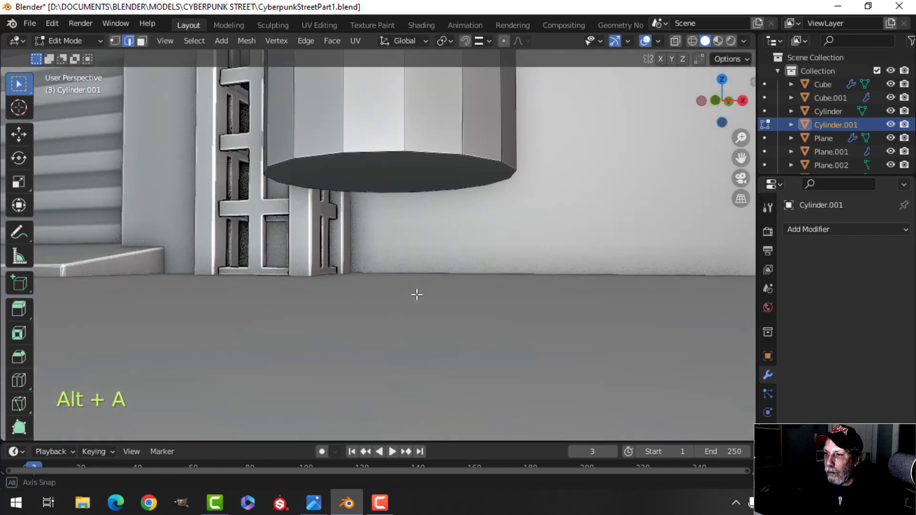
# Isolate the cylinder and bevel the edges of its bottom face about 0.03 m with two segments.
pyautogui.press('Tab')
pyautogui.press('/')
pyautogui.press('Tab')
pyautogui.keyDown('shift'); pyautogui.moveTo(419, 255); pyautogui.dragTo(403, 245, button='middle'); pyautogui.keyUp('shift')
pyautogui.press('3')
pyautogui.click(350, 264)
pyautogui.moveTo(350, 264); pyautogui.dragTo(392, 292, button='middle')
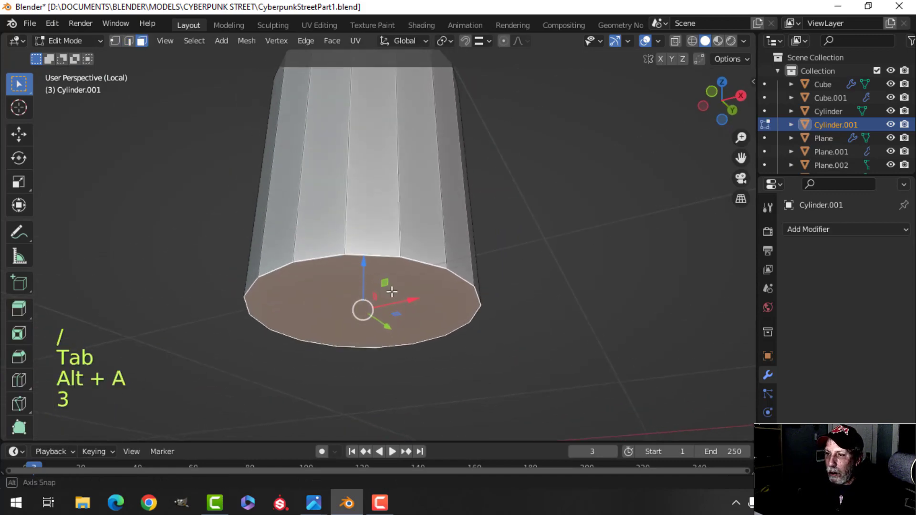
pyautogui.hotkey('ctrl', 'b')
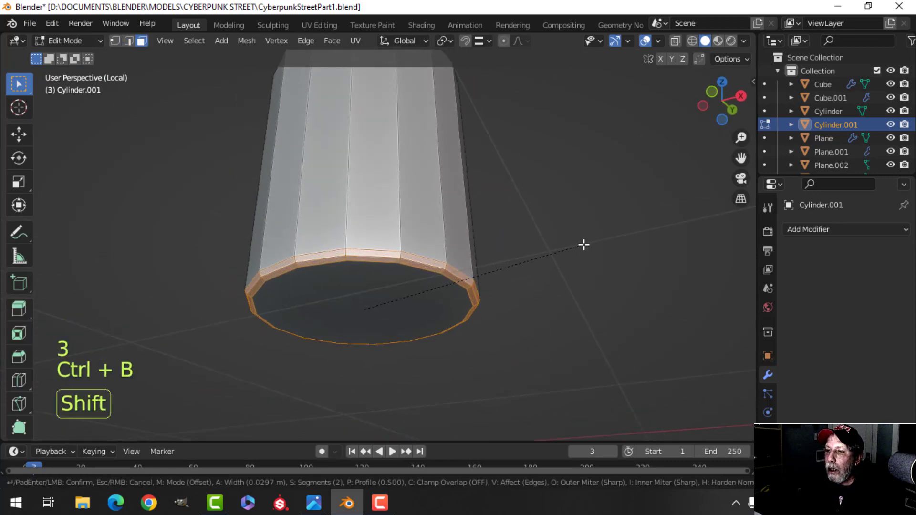
pyautogui.keyDown('shift'); pyautogui.click(583, 245); pyautogui.keyUp('shift')
pyautogui.moveTo(425, 248); pyautogui.dragTo(425, 307, button='middle')
pyautogui.scroll(-3, 421, 276)
# Extrude the entire cylinder mesh and shrink it slightly inward along its normals to give the can wall thickness.
pyautogui.hotkey('alt', 'a')
pyautogui.press('capslock')
pyautogui.press('a')
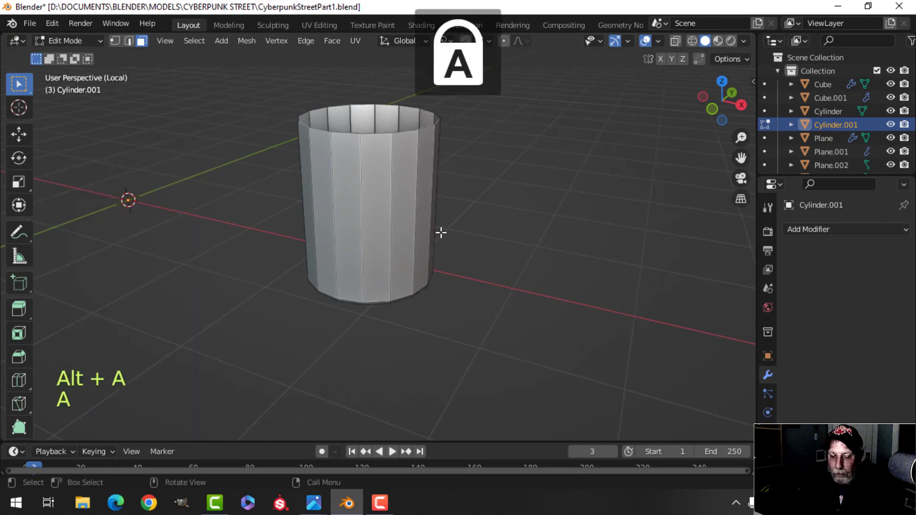
pyautogui.press('a')
pyautogui.scroll(-2, 440, 233)
pyautogui.keyDown('shift'); pyautogui.moveTo(440, 232); pyautogui.dragTo(443, 262, button='middle'); pyautogui.keyUp('shift')
pyautogui.scroll(3, 409, 299)
pyautogui.press('e')
pyautogui.click(444, 262)
pyautogui.hotkey('alt', 's')
pyautogui.press('shift')
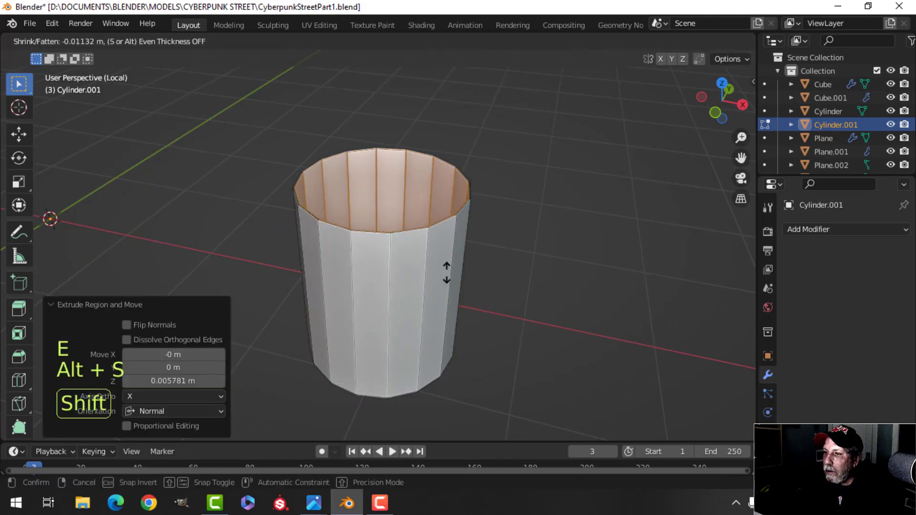
pyautogui.click(447, 276)
pyautogui.hotkey('alt', 'a')
# Correct the face normals of the whole trash can mesh.
pyautogui.moveTo(448, 275); pyautogui.dragTo(413, 273, button='middle')
pyautogui.scroll(3, 415, 256)
pyautogui.press('a')
pyautogui.hotkey('alt', 'n')
pyautogui.click(424, 280)
pyautogui.hotkey('alt', 'a')
# Add a horizontal loop cut around the can and slide it close to the top edge.
pyautogui.scroll(-3, 436, 295)
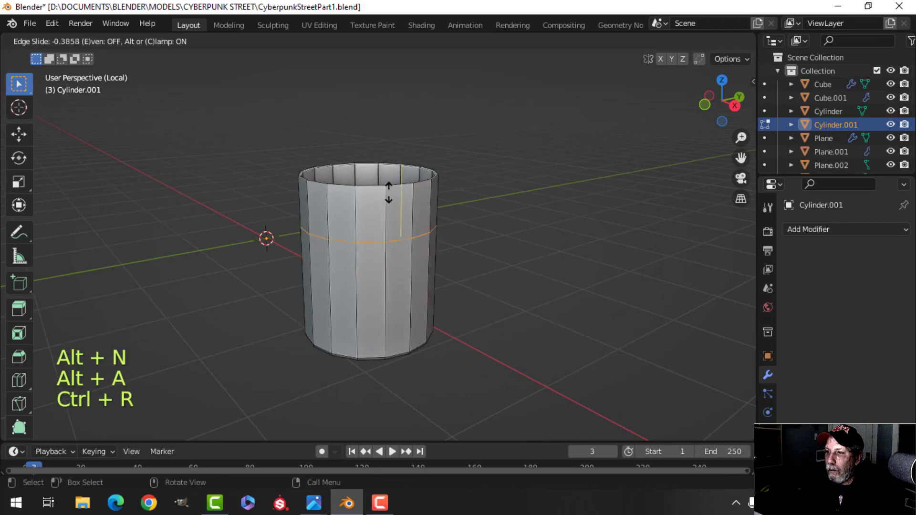
pyautogui.click(394, 151)
pyautogui.hotkey('alt', 'a')
pyautogui.scroll(3, 401, 175)
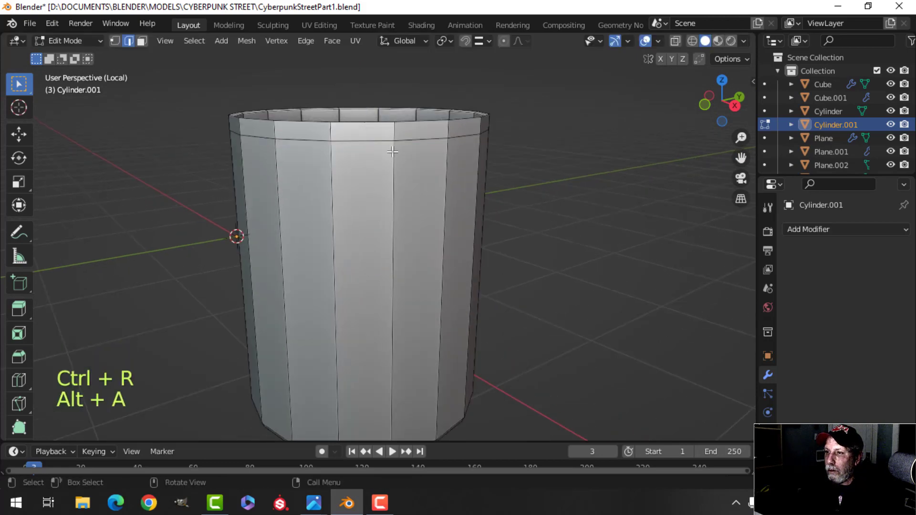
# Extrude the narrow band of faces around the can's top and fatten it outward about 0.014 m as a rim.
pyautogui.keyDown('shift'); pyautogui.moveTo(402, 175); pyautogui.dragTo(409, 210, button='middle'); pyautogui.keyUp('shift')
pyautogui.press('3')
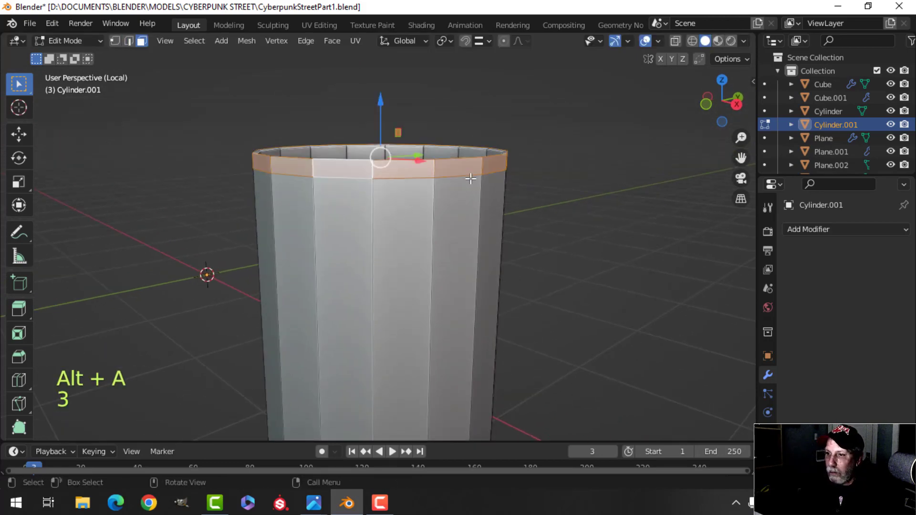
pyautogui.rightClick(471, 182)
pyautogui.hotkey('alt', 's')
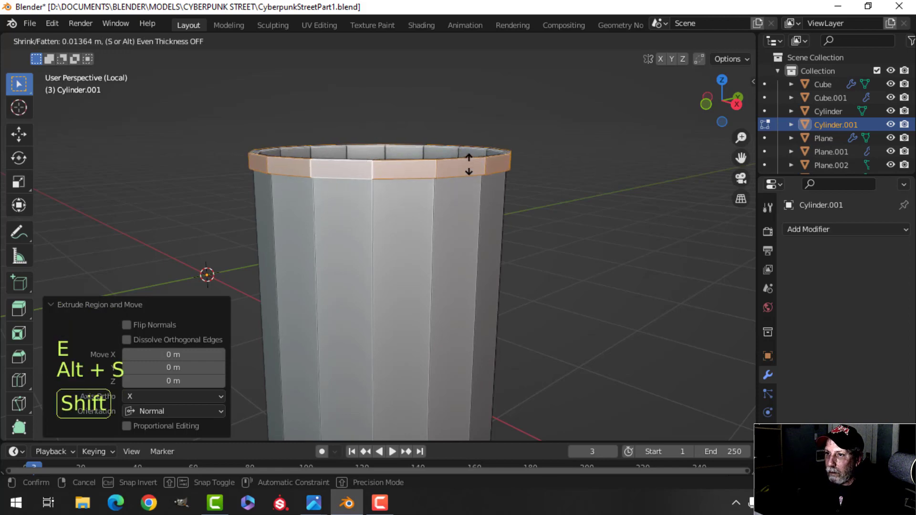
pyautogui.click(469, 164)
pyautogui.moveTo(469, 164); pyautogui.dragTo(499, 246, button='middle')
pyautogui.hotkey('alt', 'a')
# Dissolve the extra edge loop running along the top of the rim.
pyautogui.keyDown('shift'); pyautogui.moveTo(561, 260); pyautogui.dragTo(449, 213, button='middle'); pyautogui.keyUp('shift')
pyautogui.scroll(3, 471, 260)
pyautogui.press('2')
pyautogui.press('x')
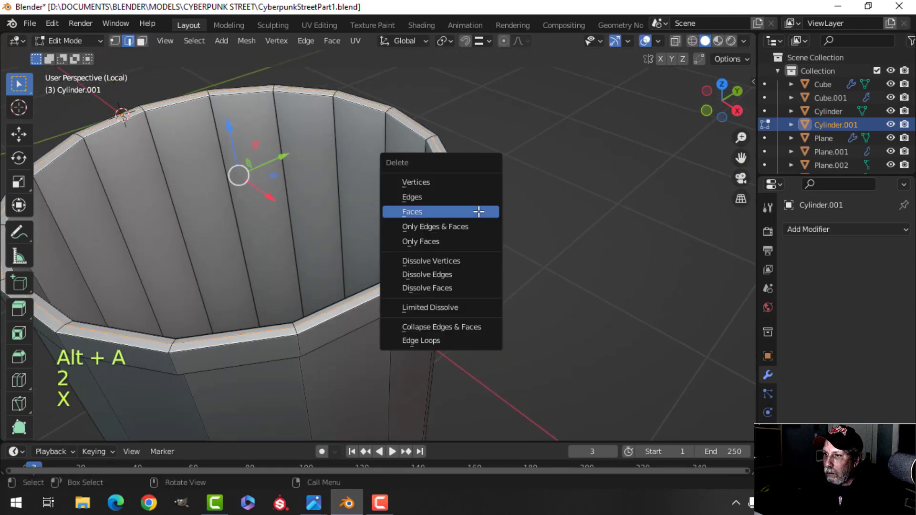
pyautogui.click(459, 274)
# Bevel the edge loops of the can's rim with two segments.
pyautogui.moveTo(459, 275); pyautogui.dragTo(398, 201, button='middle')
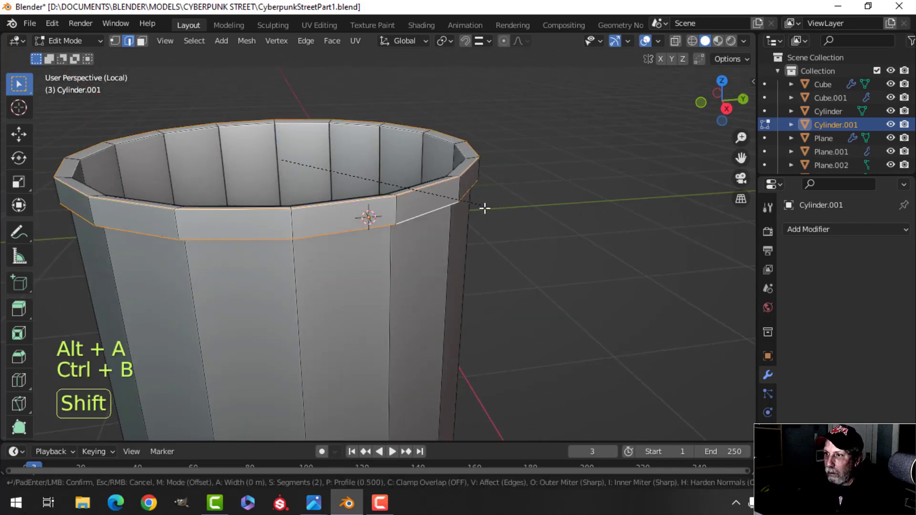
pyautogui.click(514, 212)
pyautogui.moveTo(513, 213); pyautogui.dragTo(473, 172, button='middle')
pyautogui.hotkey('alt', 'a')
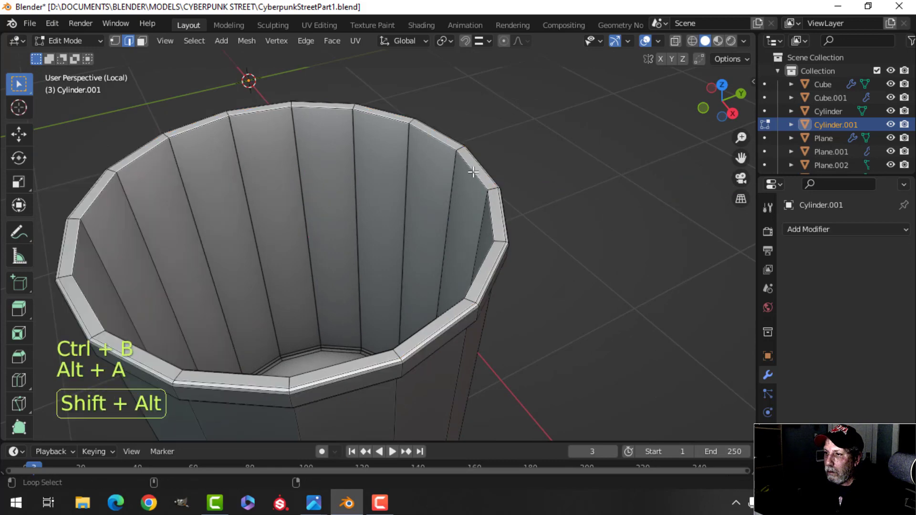
pyautogui.click(551, 175)
pyautogui.press('Tab')
pyautogui.moveTo(556, 173); pyautogui.dragTo(380, 267, button='middle')
pyautogui.hotkey('alt', 'a')
# Inset the can's tall side faces individually with a thickness of about 0.051 m.
pyautogui.press('Tab')
pyautogui.hotkey('alt', 'a')
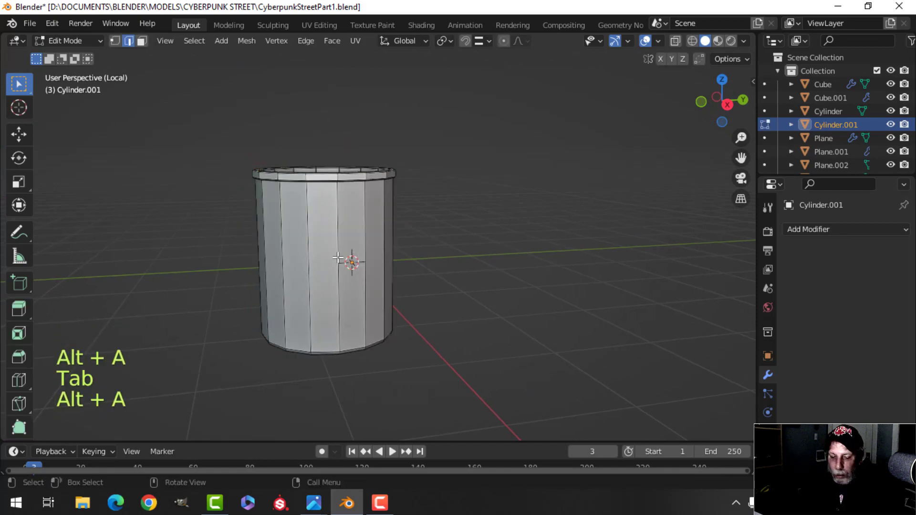
pyautogui.moveTo(413, 268); pyautogui.dragTo(384, 258, button='middle')
pyautogui.press('i')
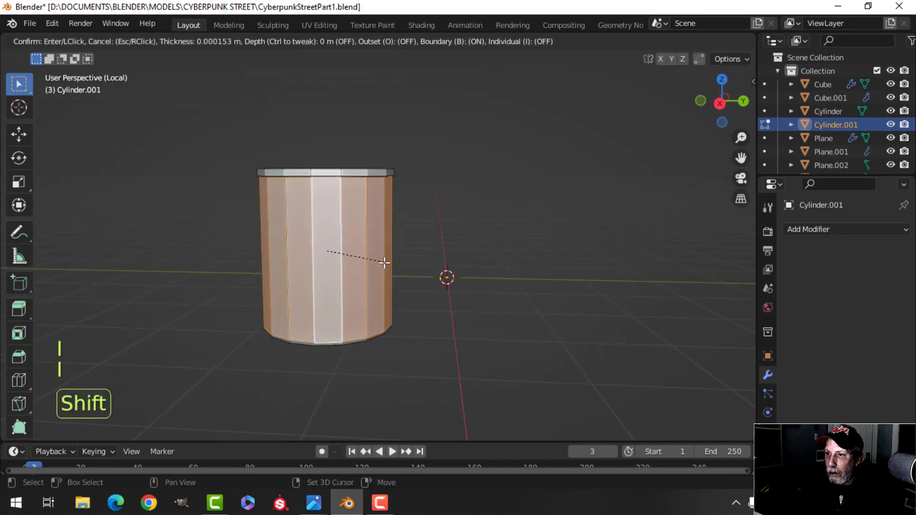
pyautogui.press('i')
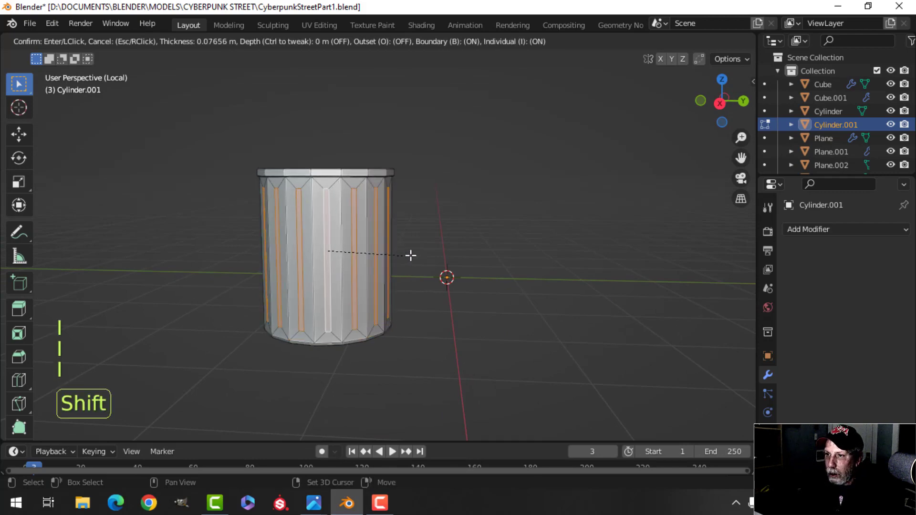
pyautogui.click(441, 249)
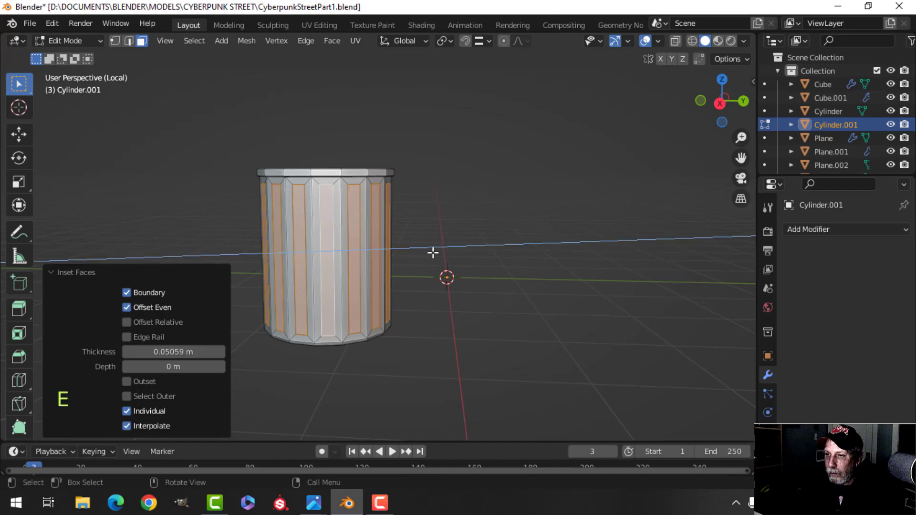
# Extrude the inset side panels and shrink them inward about 0.012 m to form recessed grooves.
pyautogui.press('e')
pyautogui.hotkey('alt', 's')
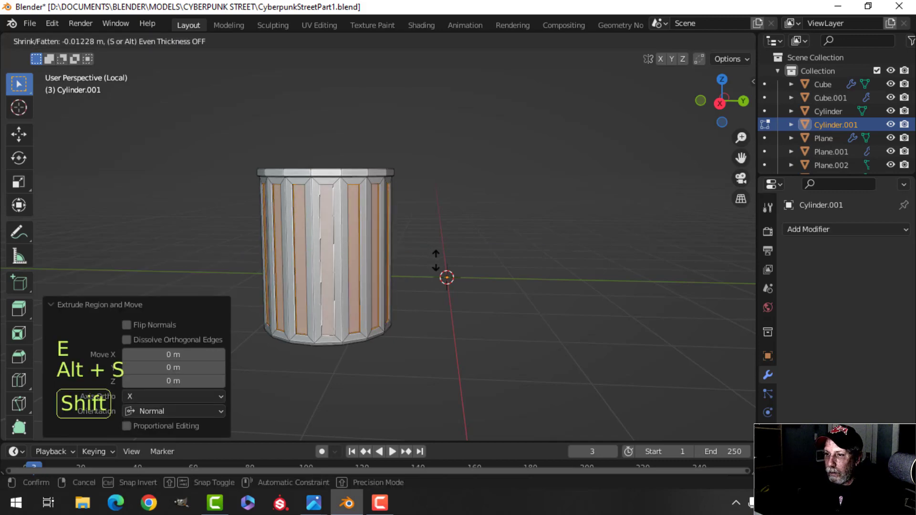
pyautogui.click(435, 261)
# Add a level 1 subdivision surface to the trash can and shade it smooth.
pyautogui.press('Tab')
pyautogui.hotkey('ctrl', '1')
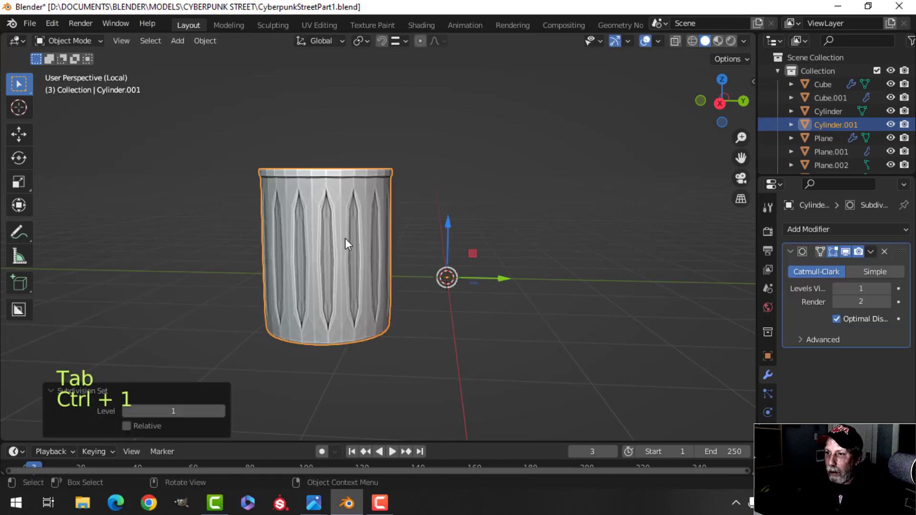
pyautogui.rightClick(345, 238)
pyautogui.click(328, 203)
pyautogui.press('Tab')
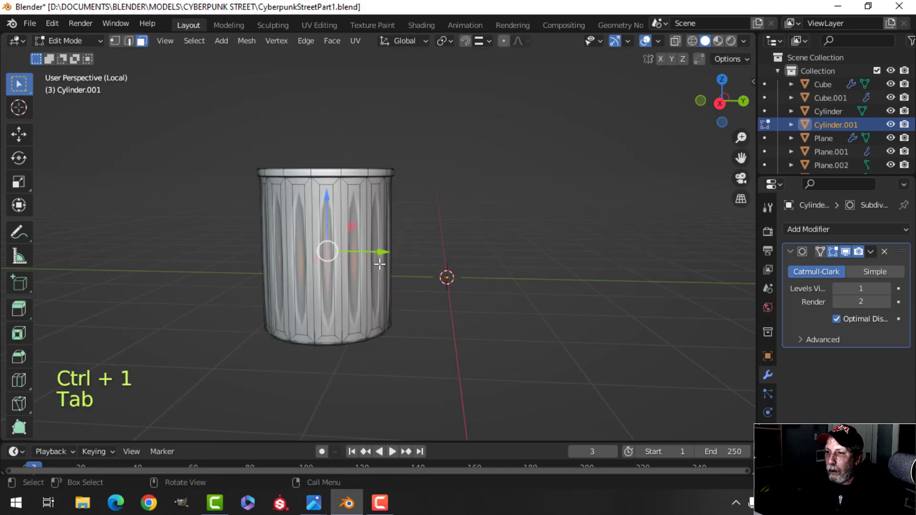
# Add supporting loop cuts near the upper and lower ends of the recessed grooves.
pyautogui.hotkey('ctrl', 'r')
pyautogui.click(363, 267)
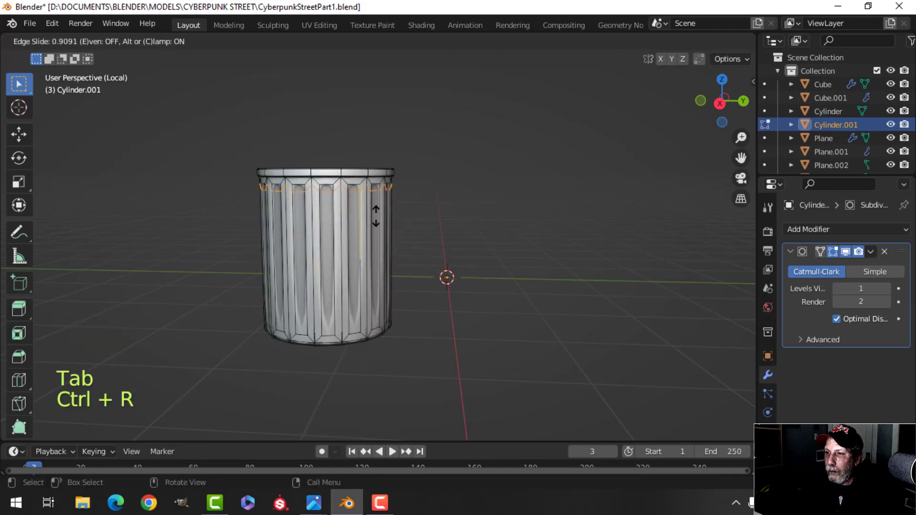
pyautogui.click(376, 216)
pyautogui.hotkey('ctrl', 'r')
pyautogui.click(370, 238)
pyautogui.click(367, 305)
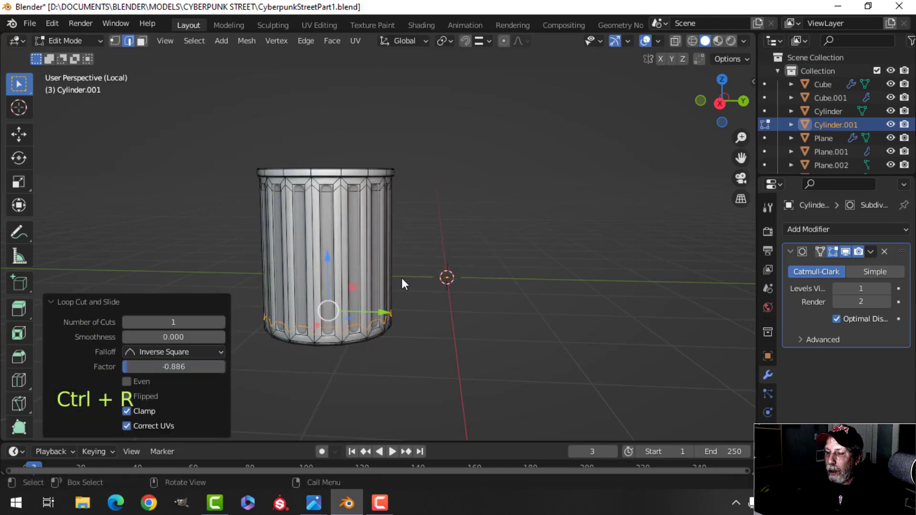
pyautogui.press('Tab')
pyautogui.hotkey('alt', 'a')
pyautogui.moveTo(361, 296); pyautogui.dragTo(366, 276, button='middle')
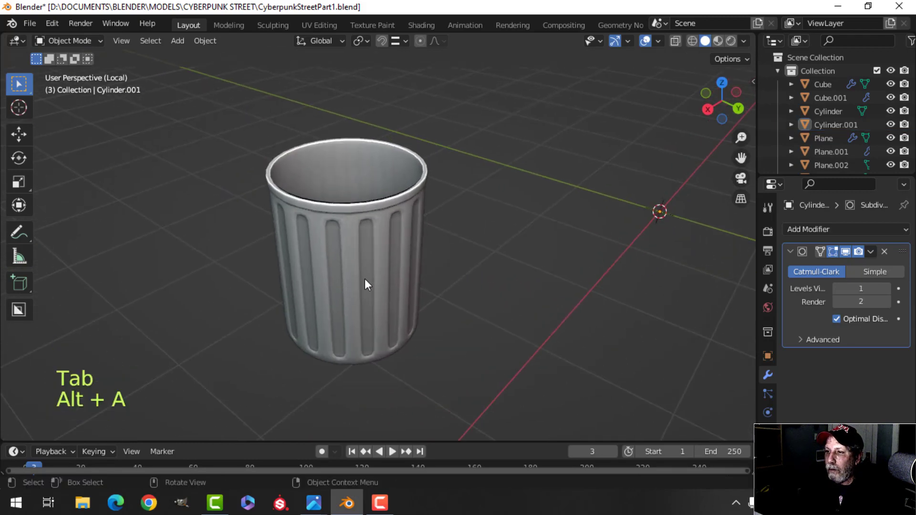
# Leave the isolated view and lower the whole trash can mesh along Z onto the ground.
pyautogui.click(364, 278)
pyautogui.press('/')
pyautogui.hotkey('alt', 'a')
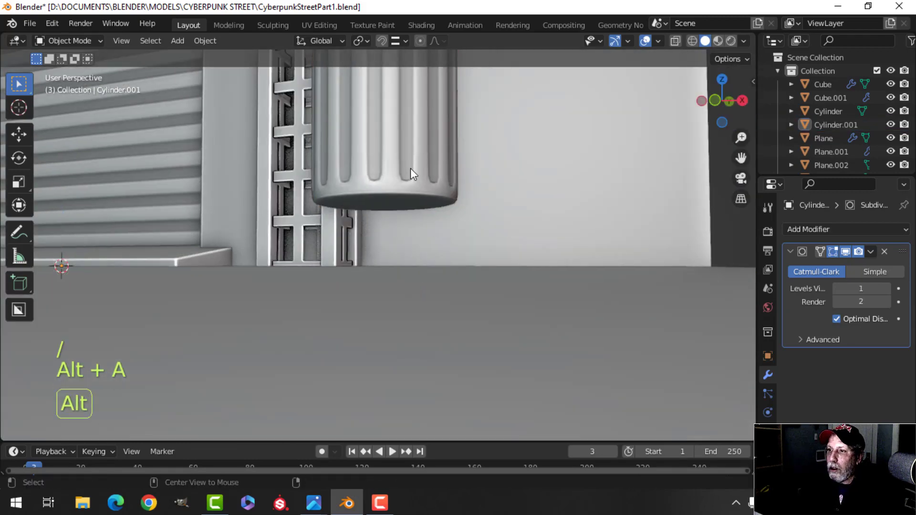
pyautogui.scroll(-2, 423, 210)
pyautogui.press('Tab')
pyautogui.press('a')
pyautogui.scroll(-2, 421, 239)
pyautogui.moveTo(419, 243); pyautogui.dragTo(426, 260, button='middle')
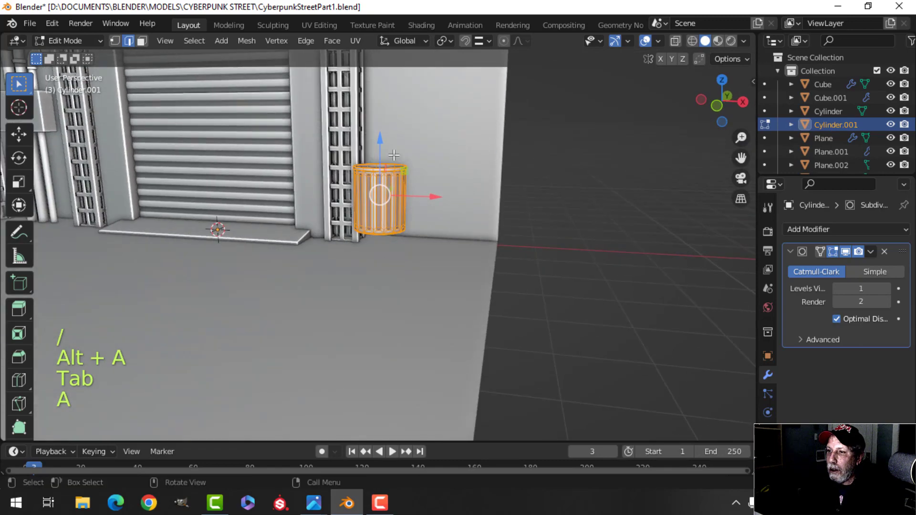
pyautogui.moveTo(380, 142); pyautogui.dragTo(382, 165)
# Move the trash can about 0.45 m along negative Y, away from the wall.
pyautogui.moveTo(460, 254); pyautogui.dragTo(405, 286, button='middle')
pyautogui.moveTo(422, 206); pyautogui.dragTo(402, 214)
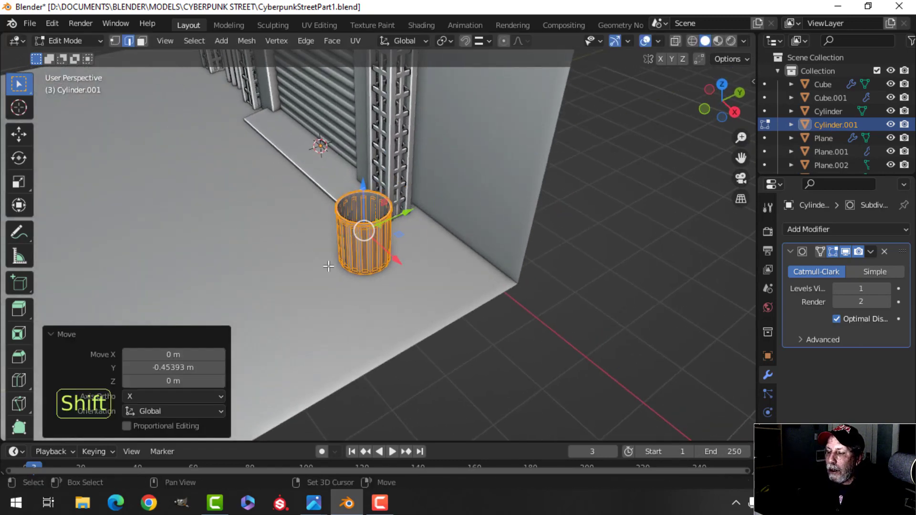
pyautogui.keyDown('shift'); pyautogui.moveTo(328, 267); pyautogui.dragTo(281, 265, button='middle'); pyautogui.keyUp('shift')
pyautogui.moveTo(281, 265); pyautogui.dragTo(340, 249, button='middle')
pyautogui.moveTo(340, 249); pyautogui.dragTo(344, 258, button='middle')
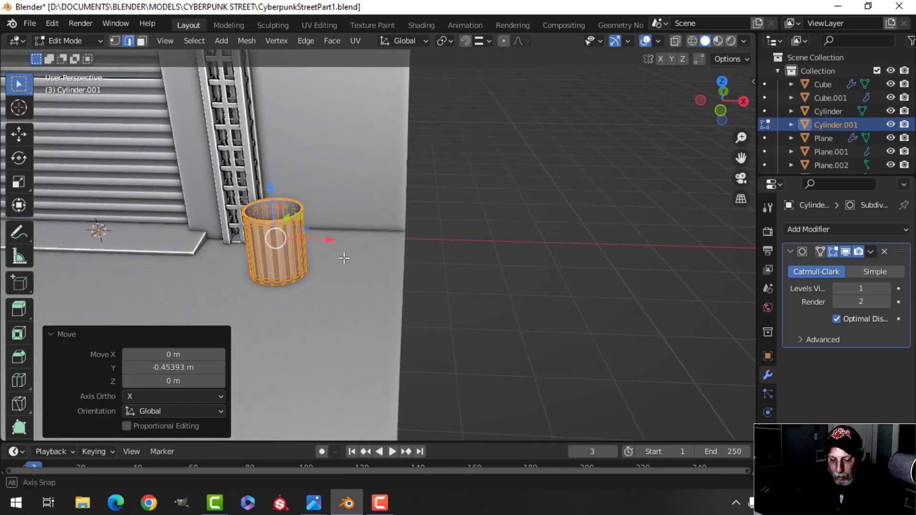
# Duplicate the trash can mesh about 1.2 m along X.
pyautogui.hotkey('shift', 'd')
pyautogui.press('x')
pyautogui.click(425, 249)
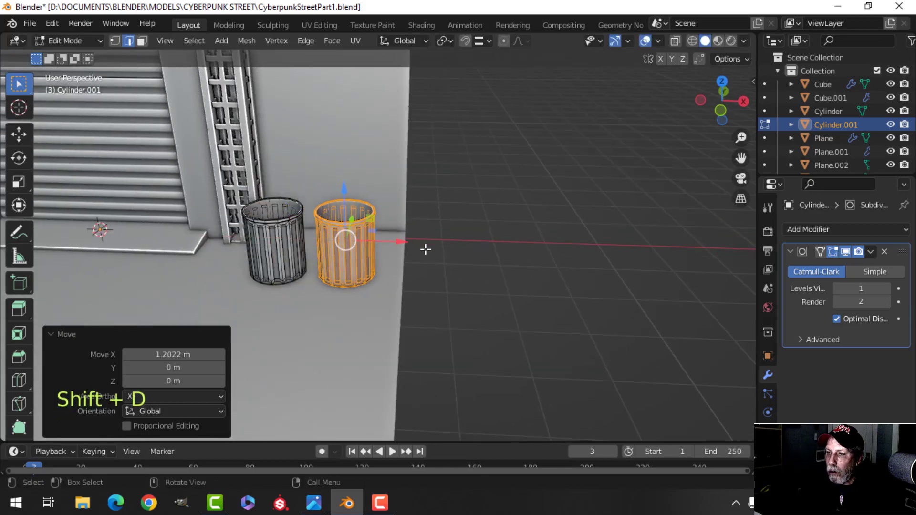
# Move the second can about 0.8 m along Y toward the wall and shift it slightly back along X.
pyautogui.moveTo(425, 249); pyautogui.dragTo(391, 188, button='middle')
pyautogui.press('g')
pyautogui.moveTo(392, 186); pyautogui.dragTo(392, 185)
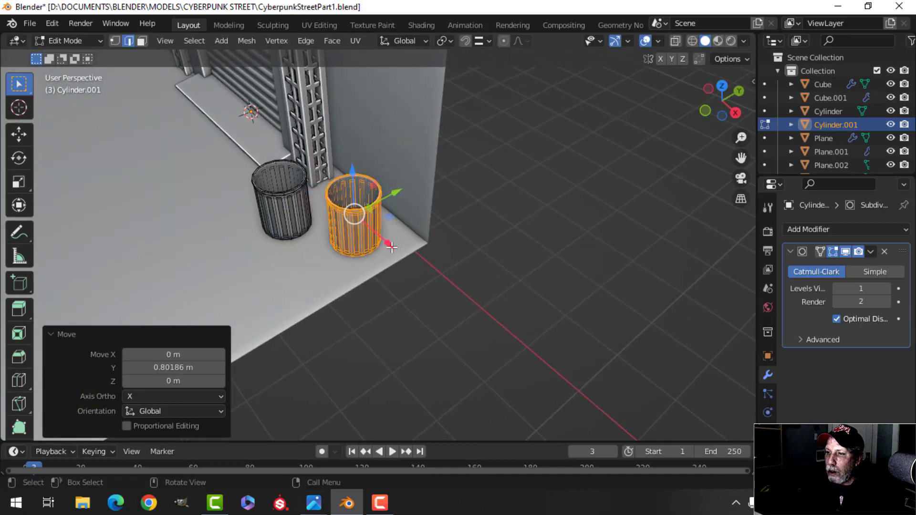
pyautogui.moveTo(389, 244); pyautogui.dragTo(379, 234)
pyautogui.moveTo(323, 250); pyautogui.dragTo(348, 219, button='middle')
# Return to Object Mode and save the file with both trash cans in place.
pyautogui.press('Tab')
pyautogui.scroll(-2, 348, 288)
pyautogui.hotkey('alt', 'a')
pyautogui.moveTo(349, 288); pyautogui.dragTo(419, 251, button='middle')
pyautogui.scroll(4, 365, 253)
pyautogui.scroll(2, 412, 264)
pyautogui.scroll(-5, 412, 264)
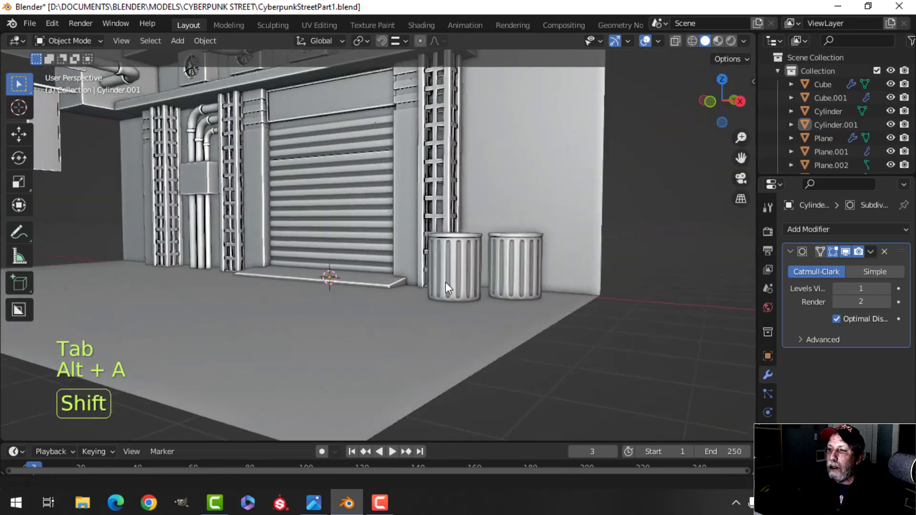
pyautogui.keyDown('shift'); pyautogui.moveTo(445, 282); pyautogui.dragTo(510, 322, button='middle'); pyautogui.keyUp('shift')
pyautogui.moveTo(510, 322); pyautogui.dragTo(497, 308, button='middle')
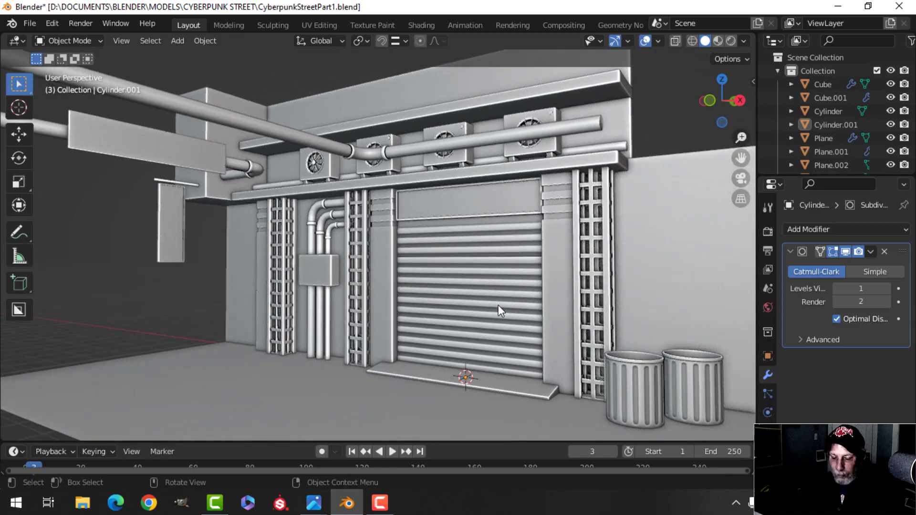
pyautogui.hotkey('ctrl', 's')
# Duplicate the straight pipe behind the fan units within its mesh and move the copy about 0.76 m forward along negative Y.
pyautogui.scroll(-4, 498, 305)
pyautogui.moveTo(433, 281); pyautogui.dragTo(420, 382, button='middle')
pyautogui.scroll(5, 475, 276)
pyautogui.scroll(3, 499, 287)
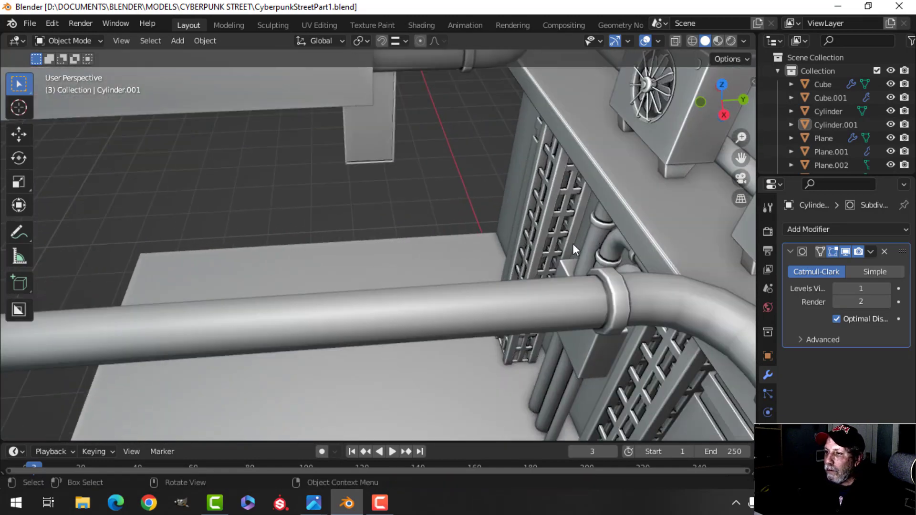
pyautogui.keyDown('shift'); pyautogui.moveTo(572, 243); pyautogui.dragTo(273, 326, button='middle'); pyautogui.keyUp('shift')
pyautogui.scroll(-2, 361, 291)
pyautogui.moveTo(361, 290); pyautogui.dragTo(319, 259, button='middle')
pyautogui.click(364, 262)
pyautogui.press('Tab')
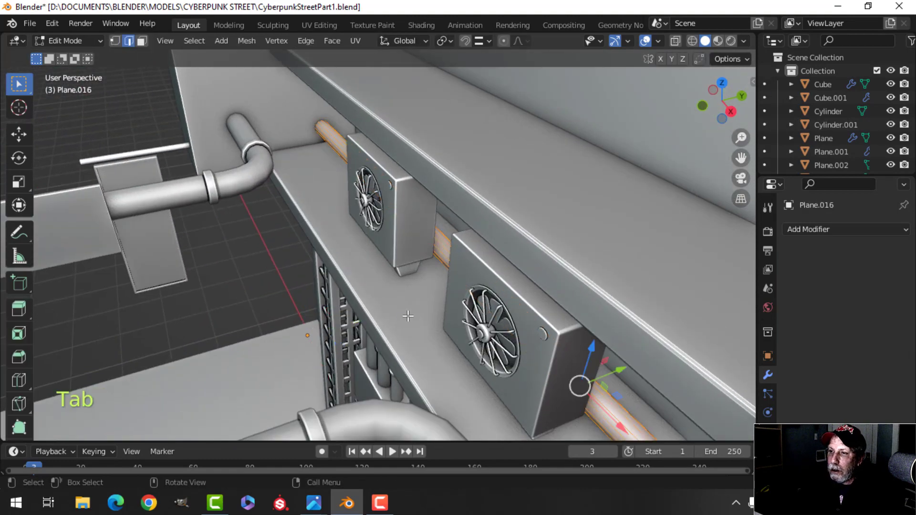
pyautogui.press('a')
pyautogui.scroll(-3, 409, 316)
pyautogui.moveTo(408, 317)
pyautogui.mouseDown(button='middle')
pyautogui.moveTo(371, 314)
pyautogui.moveTo(406, 301)
pyautogui.moveTo(415, 309)
pyautogui.mouseUp(button='middle')
pyautogui.hotkey('shift', 'd')
pyautogui.rightClick(449, 299)
pyautogui.press('g')
pyautogui.press('y')
pyautogui.click(395, 292)
# Scale the copied pipe to 0.649 on Y and Z only, and lower it along Z toward the ledge.
pyautogui.press('s')
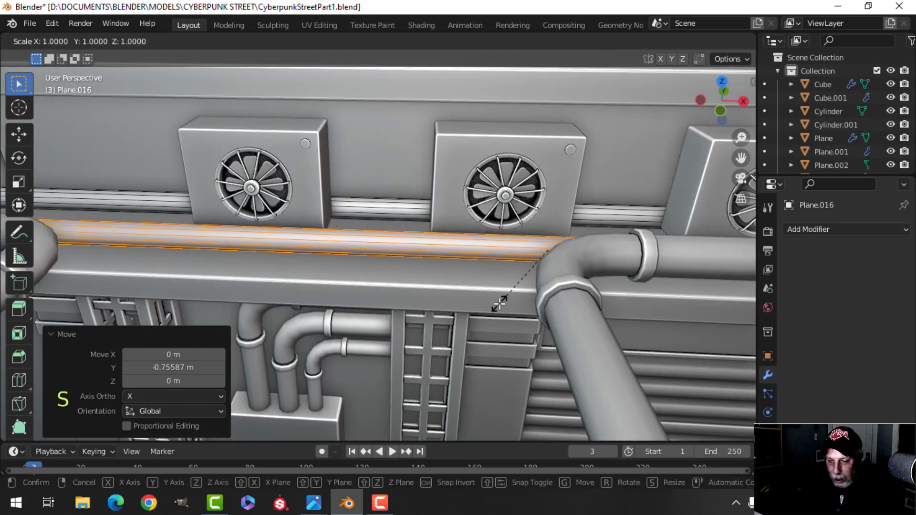
pyautogui.hotkey('shift', 'x')
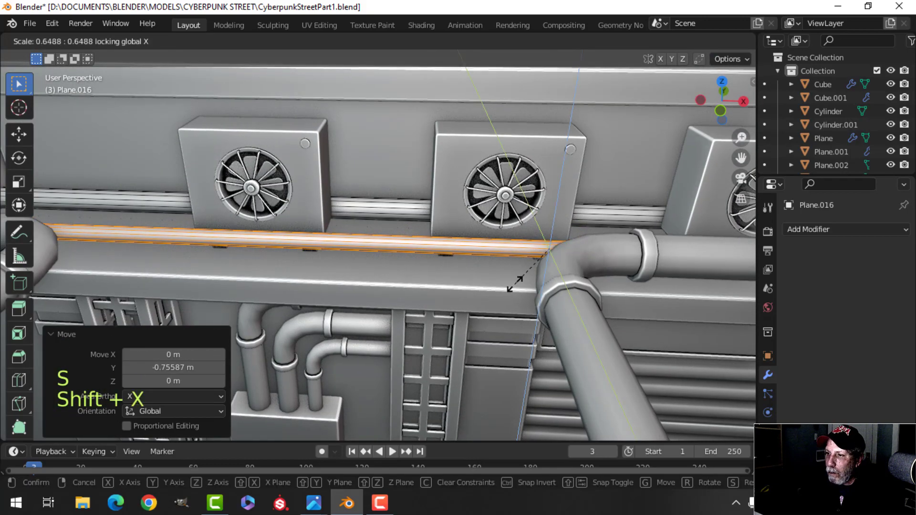
pyautogui.click(510, 286)
pyautogui.moveTo(510, 286); pyautogui.dragTo(509, 229, button='middle')
pyautogui.press('g')
pyautogui.press('z')
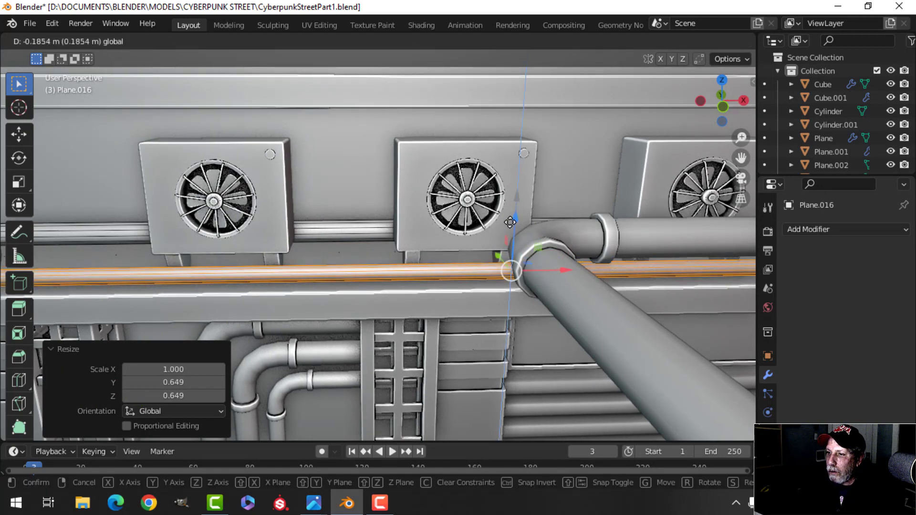
pyautogui.click(508, 228)
# Finish lowering the copied pipe onto the ledge and add three evenly spaced edge loops around it.
pyautogui.keyDown('shift'); pyautogui.moveTo(508, 228); pyautogui.dragTo(453, 277, button='middle'); pyautogui.keyUp('shift')
pyautogui.hotkey('alt', 'a')
pyautogui.keyDown('shift'); pyautogui.moveTo(409, 247); pyautogui.dragTo(331, 252, button='middle'); pyautogui.keyUp('shift')
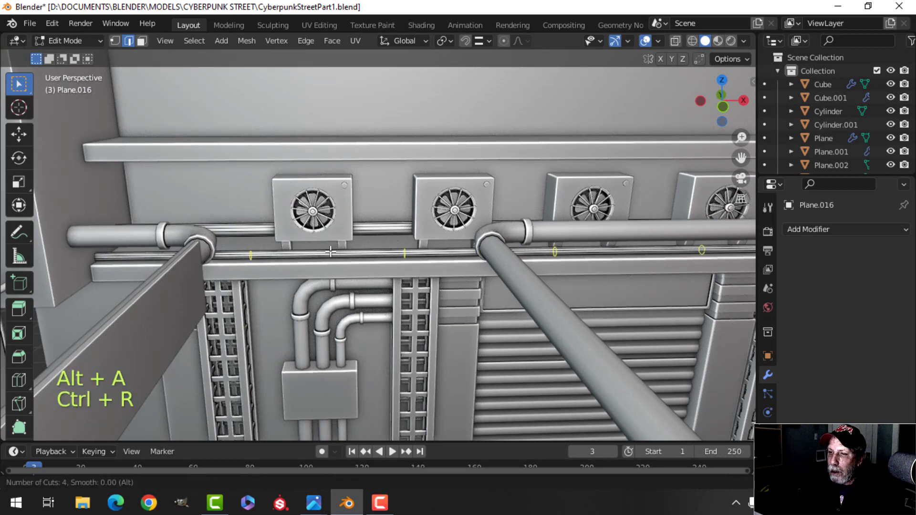
pyautogui.rightClick(330, 251)
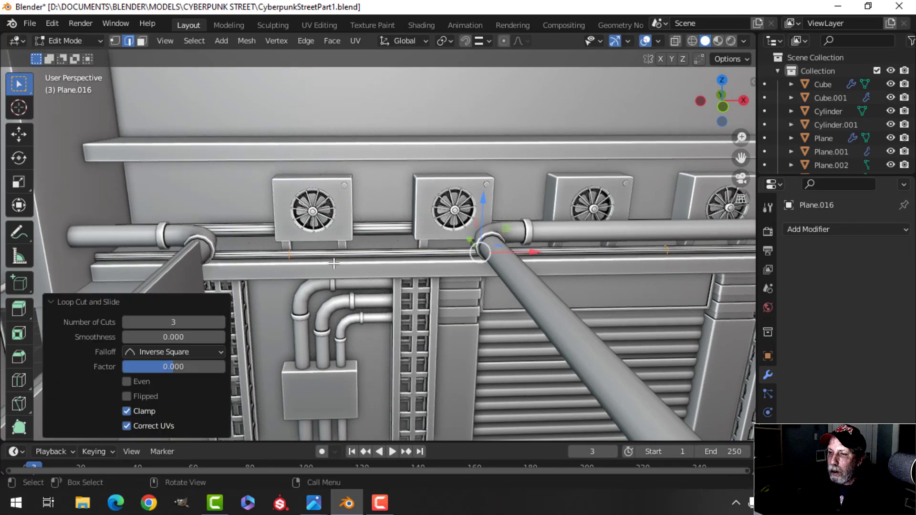
# Bevel the three edge loops on the ledge pipe into narrow bands about 0.02 m wide with one segment.
pyautogui.moveTo(330, 252); pyautogui.dragTo(466, 289, button='middle')
pyautogui.scroll(3, 369, 270)
pyautogui.scroll(2, 498, 273)
pyautogui.scroll(2, 435, 303)
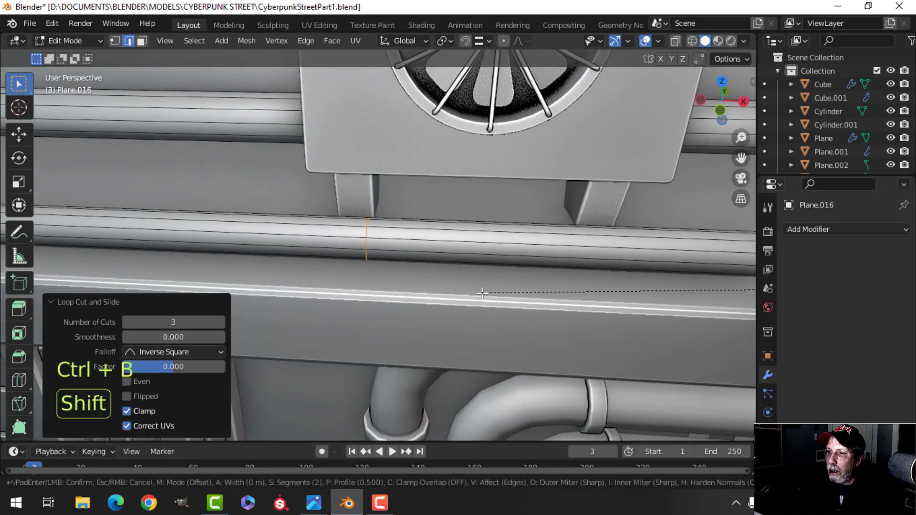
pyautogui.click(392, 304)
# Extrude the three bands in place and fatten them outward by about 0.008 m to form raised collars.
pyautogui.moveTo(404, 296); pyautogui.dragTo(401, 297, button='middle')
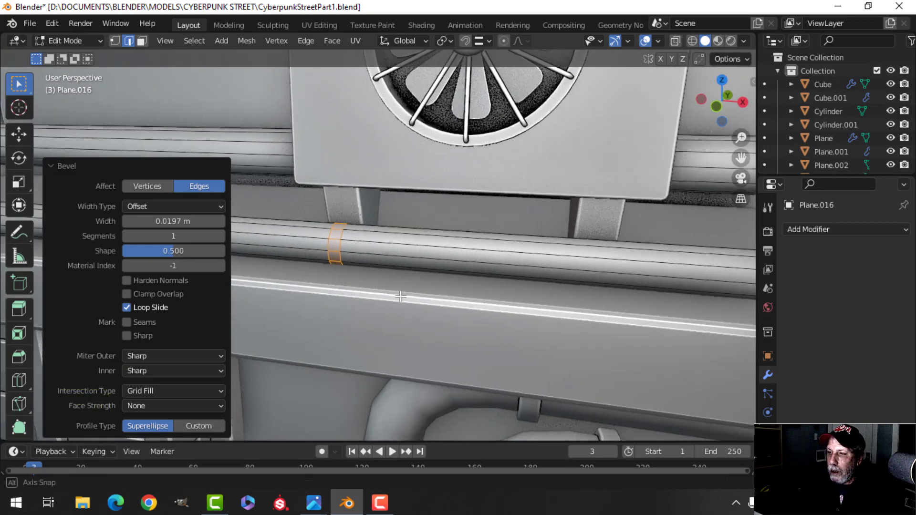
pyautogui.press('e')
pyautogui.rightClick(450, 281)
pyautogui.hotkey('alt', 's')
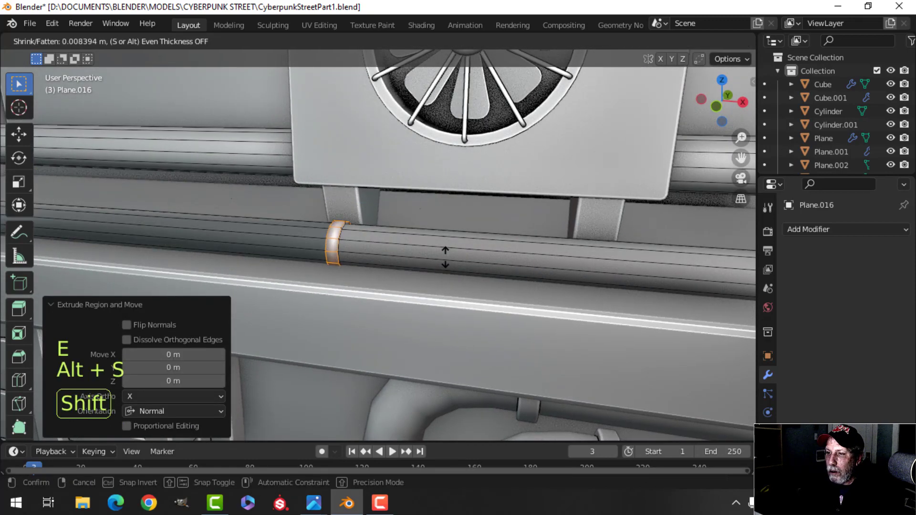
pyautogui.click(445, 250)
# Clear the selection and select both outer rim edge loops of the leftmost collar on the ledge pipe.
pyautogui.moveTo(444, 250); pyautogui.dragTo(503, 291, button='middle')
pyautogui.scroll(2, 502, 291)
pyautogui.hotkey('alt', 'a')
pyautogui.keyDown('shift'); pyautogui.moveTo(620, 288); pyautogui.dragTo(468, 288, button='middle'); pyautogui.keyUp('shift')
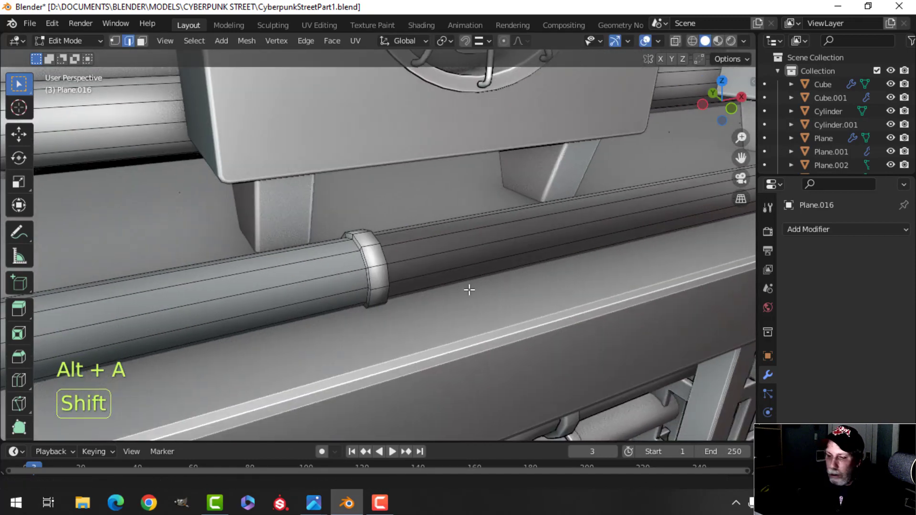
pyautogui.scroll(4, 429, 288)
pyautogui.press('2')
pyautogui.moveTo(400, 287); pyautogui.dragTo(421, 281, button='middle')
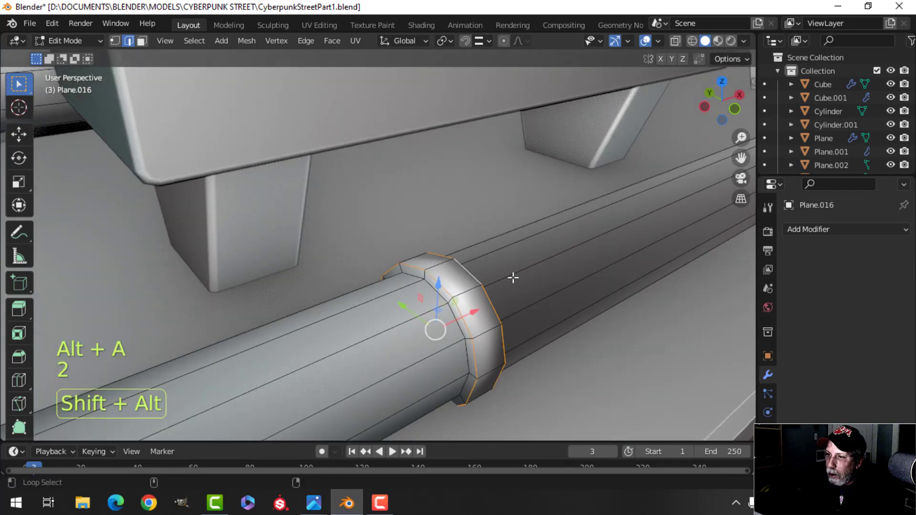
# Add both outer rim edge loops of the middle collar to the selection.
pyautogui.scroll(-5, 636, 285)
pyautogui.keyDown('shift'); pyautogui.moveTo(636, 284); pyautogui.dragTo(362, 315, button='middle'); pyautogui.keyUp('shift')
pyautogui.keyDown('shift'); pyautogui.moveTo(425, 286); pyautogui.dragTo(261, 410, button='middle'); pyautogui.keyUp('shift')
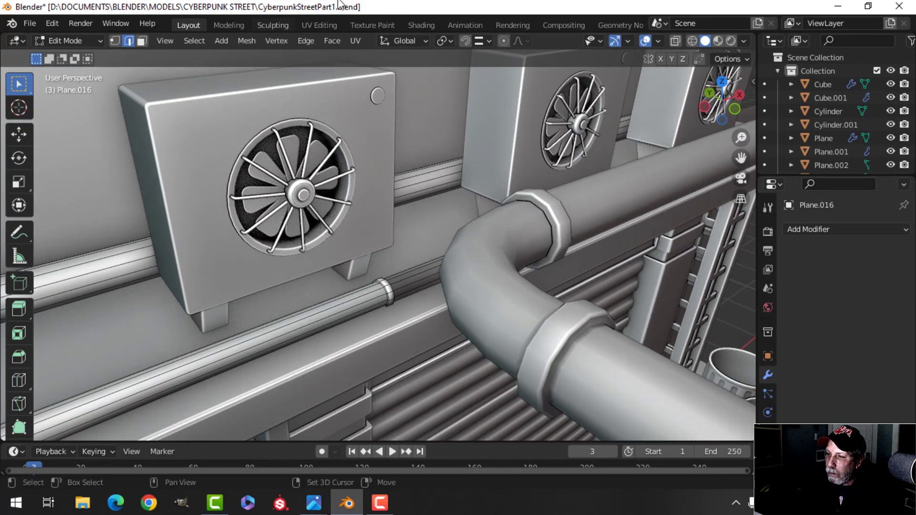
pyautogui.scroll(2, 372, 252)
pyautogui.scroll(-6, 324, 253)
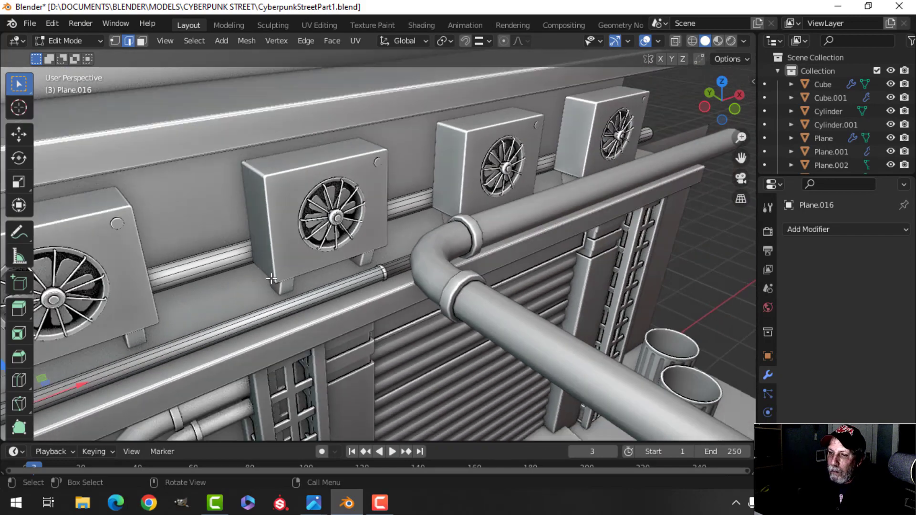
pyautogui.keyDown('shift'); pyautogui.moveTo(274, 280); pyautogui.dragTo(307, 242, button='middle'); pyautogui.keyUp('shift')
pyautogui.scroll(3, 307, 242)
pyautogui.scroll(3, 237, 233)
pyautogui.keyDown('shift'); pyautogui.moveTo(567, 248); pyautogui.dragTo(365, 121, button='middle'); pyautogui.keyUp('shift')
pyautogui.scroll(4, 336, 193)
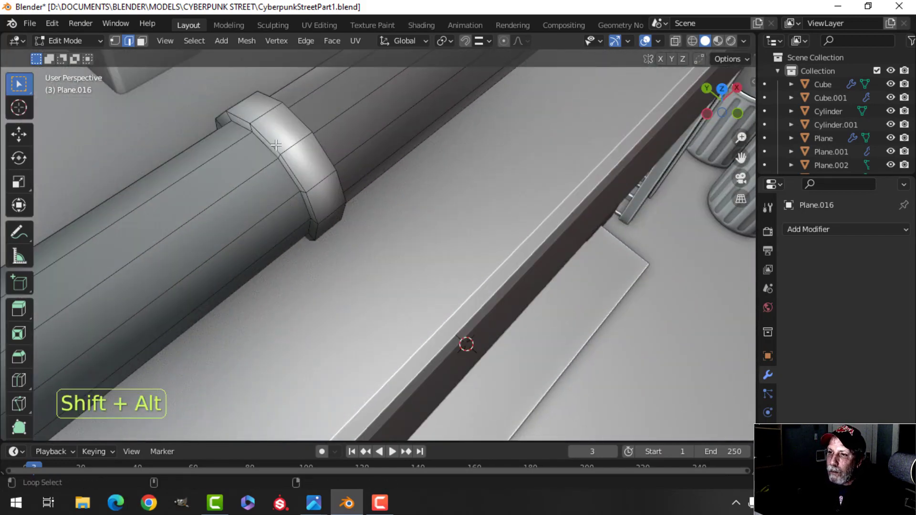
pyautogui.keyDown('alt'); pyautogui.keyDown('shift'); pyautogui.click(295, 119); pyautogui.keyUp('shift'); pyautogui.keyUp('alt')
# Extend the selection with the rim edge loops of the rightmost collar on the ledge pipe.
pyautogui.scroll(-3, 296, 119)
pyautogui.keyDown('shift'); pyautogui.moveTo(409, 191); pyautogui.dragTo(298, 281, button='middle'); pyautogui.keyUp('shift')
pyautogui.scroll(-3, 348, 241)
pyautogui.scroll(3, 364, 215)
pyautogui.keyDown('shift'); pyautogui.moveTo(364, 214); pyautogui.dragTo(295, 321, button='middle'); pyautogui.keyUp('shift')
pyautogui.scroll(6, 310, 280)
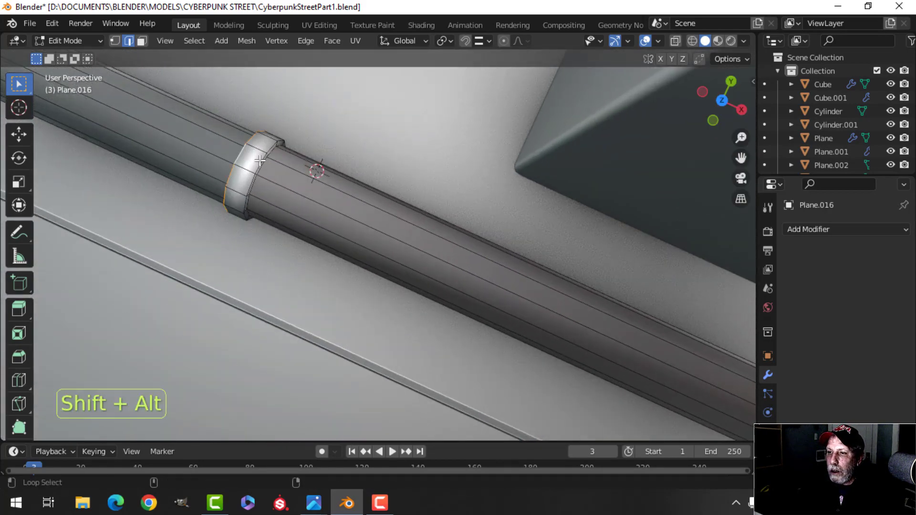
pyautogui.keyDown('alt'); pyautogui.keyDown('shift'); pyautogui.click(260, 161); pyautogui.keyUp('shift'); pyautogui.keyUp('alt')
# Complete the rightmost collar's rim selection and bevel all selected rims about 0.004 m with two segments.
pyautogui.scroll(-2, 280, 194)
pyautogui.keyDown('shift'); pyautogui.moveTo(336, 243); pyautogui.dragTo(401, 284, button='middle'); pyautogui.keyUp('shift')
pyautogui.scroll(-5, 337, 259)
pyautogui.moveTo(334, 243); pyautogui.dragTo(423, 242, button='middle')
pyautogui.scroll(3, 387, 285)
pyautogui.scroll(3, 368, 181)
pyautogui.scroll(3, 269, 210)
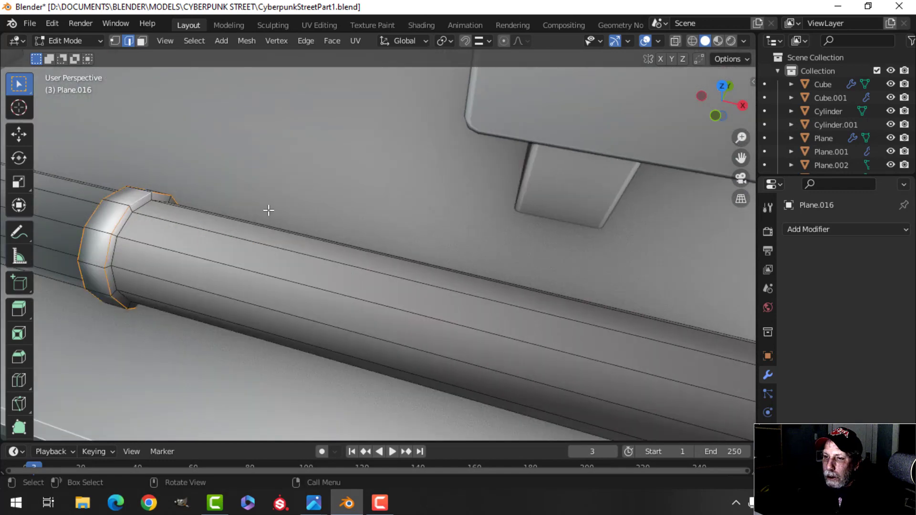
pyautogui.scroll(2, 269, 210)
pyautogui.keyDown('shift'); pyautogui.moveTo(268, 211); pyautogui.dragTo(373, 218, button='middle'); pyautogui.keyUp('shift')
pyautogui.scroll(-2, 411, 211)
pyautogui.scroll(1, 331, 217)
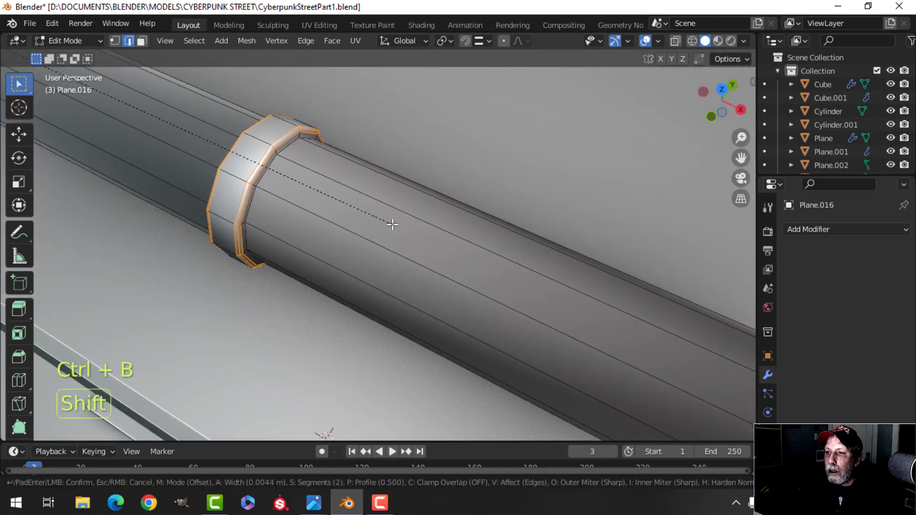
pyautogui.click(392, 224)
pyautogui.hotkey('alt', 'a')
# Add supporting edge loops tight against both sides of the rightmost collar, with slide factors of about -0.998 and 0.991.
pyautogui.scroll(-4, 370, 242)
pyautogui.keyDown('shift'); pyautogui.moveTo(381, 242); pyautogui.dragTo(414, 231, button='middle'); pyautogui.keyUp('shift')
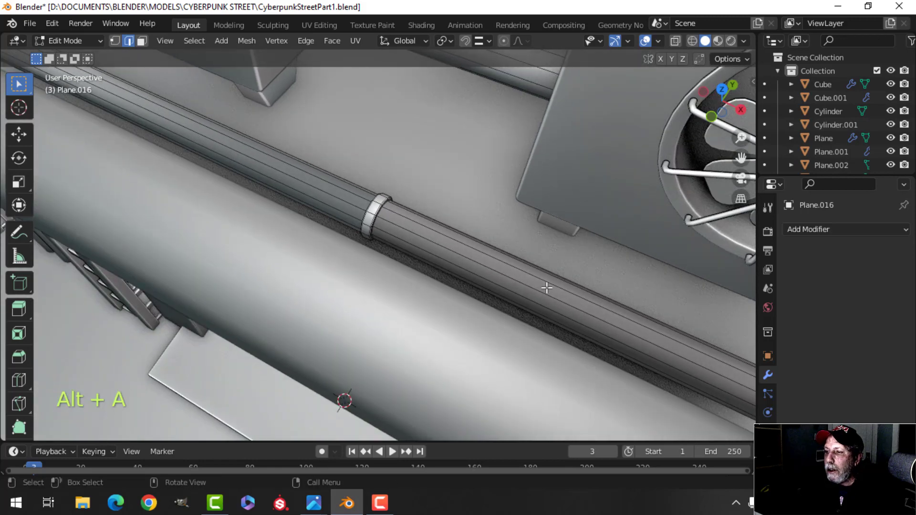
pyautogui.hotkey('ctrl', 'r')
pyautogui.click(551, 301)
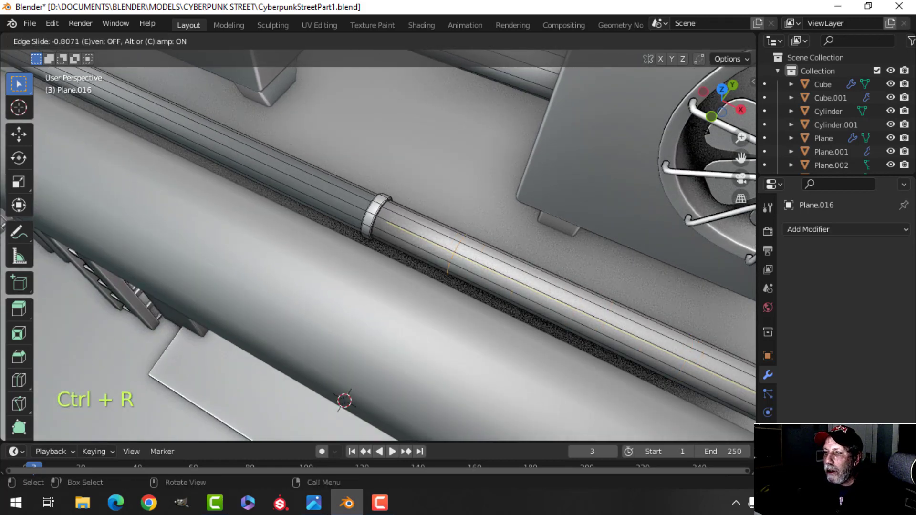
pyautogui.click(567, 73)
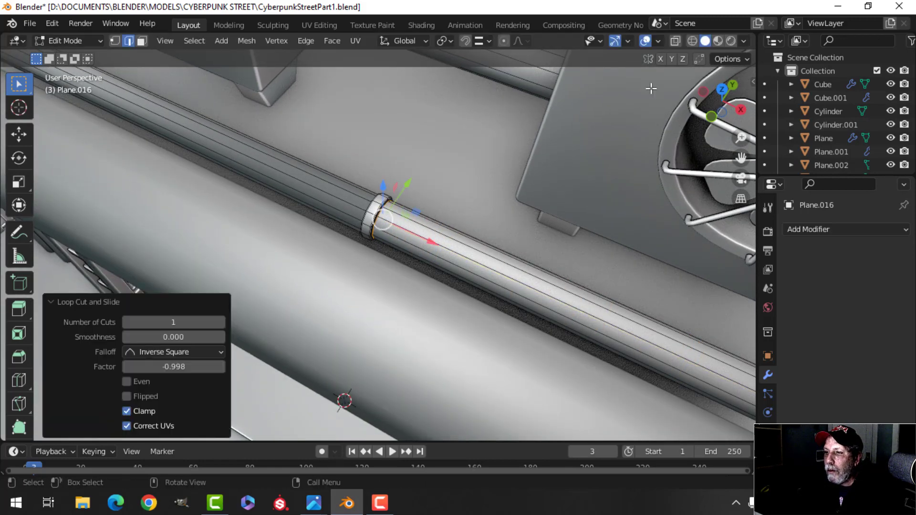
pyautogui.scroll(-4, 453, 224)
pyautogui.keyDown('shift'); pyautogui.moveTo(453, 224); pyautogui.dragTo(572, 229, button='middle'); pyautogui.keyUp('shift')
pyautogui.moveTo(480, 196); pyautogui.dragTo(526, 223, button='middle')
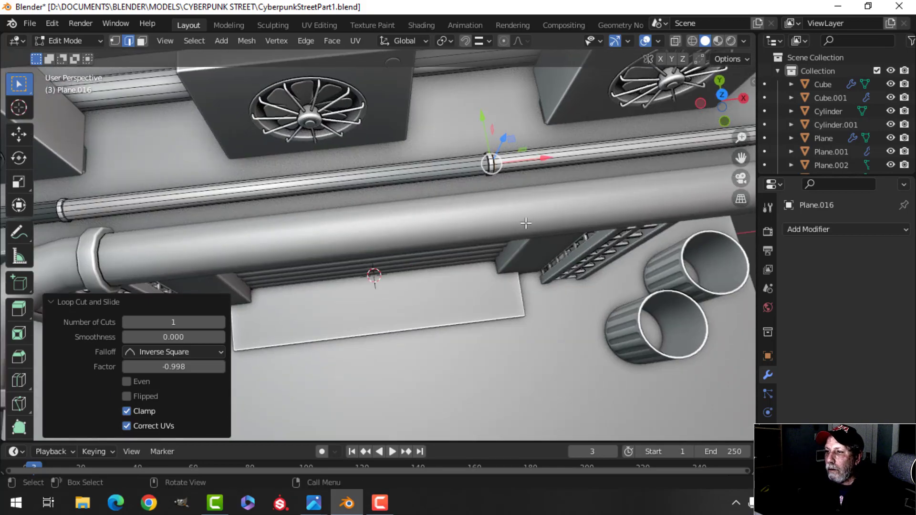
pyautogui.hotkey('ctrl', 'r')
pyautogui.click(406, 169)
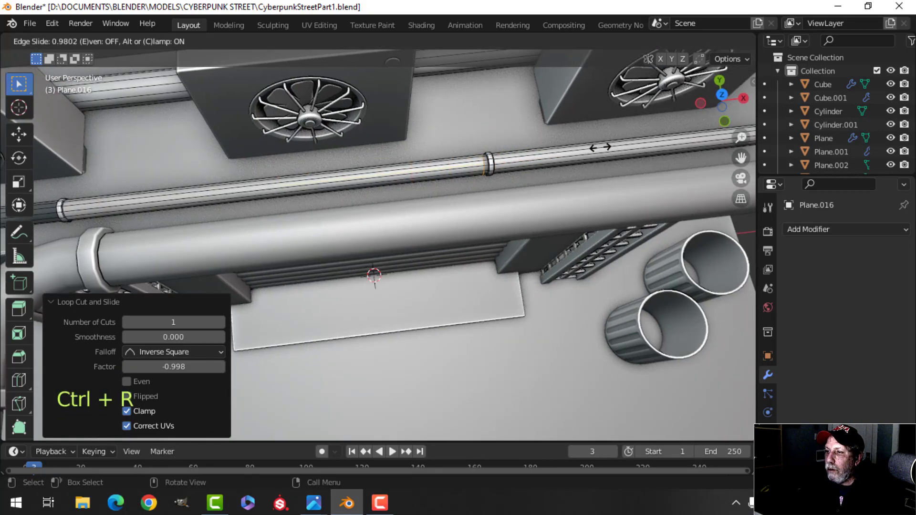
pyautogui.click(602, 145)
# Add supporting edge loops tight against both sides of the middle collar and return to Object Mode.
pyautogui.keyDown('shift'); pyautogui.moveTo(82, 204); pyautogui.dragTo(217, 213, button='middle'); pyautogui.keyUp('shift')
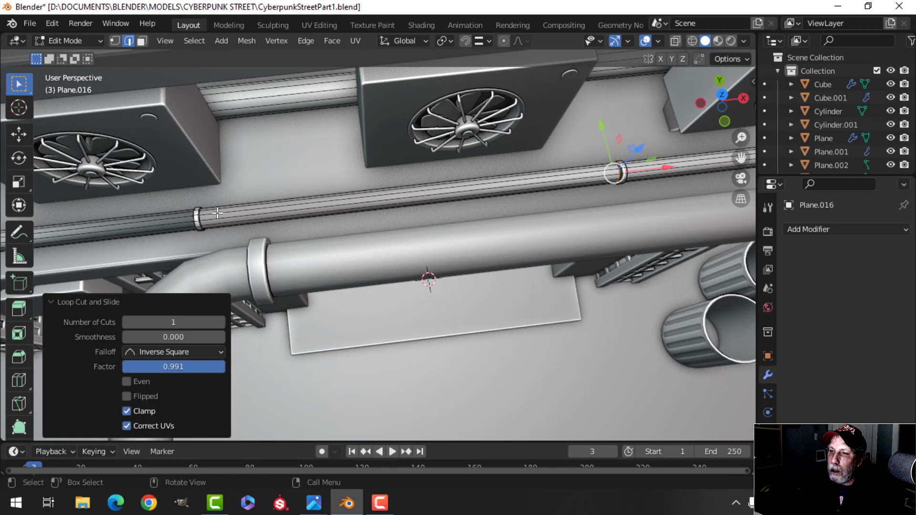
pyautogui.click(241, 217)
pyautogui.click(28, 217)
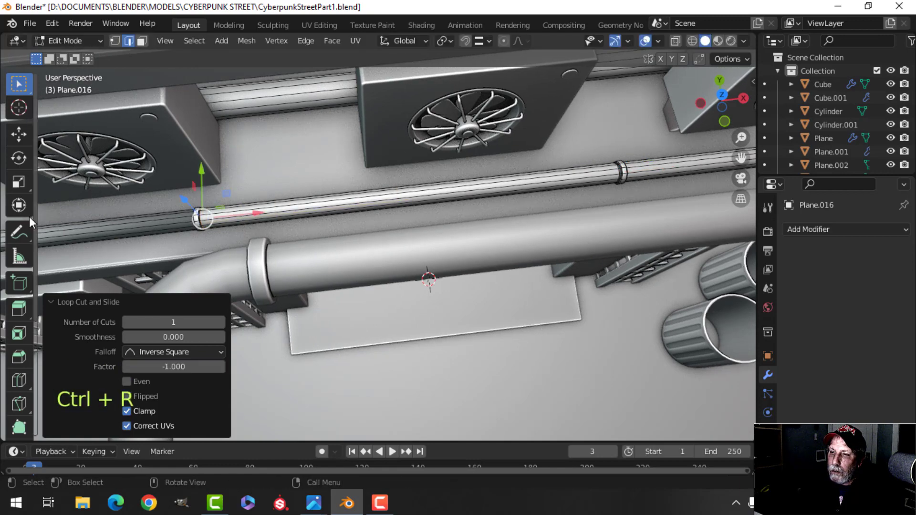
pyautogui.keyDown('shift'); pyautogui.moveTo(29, 217); pyautogui.dragTo(190, 217, button='middle'); pyautogui.keyUp('shift')
pyautogui.click(250, 221)
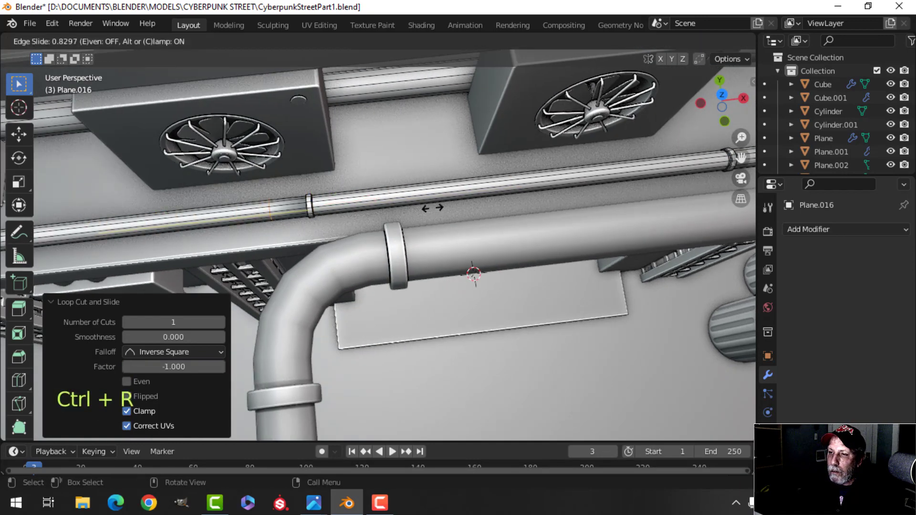
pyautogui.click(467, 202)
pyautogui.press('Tab')
pyautogui.scroll(-4, 376, 203)
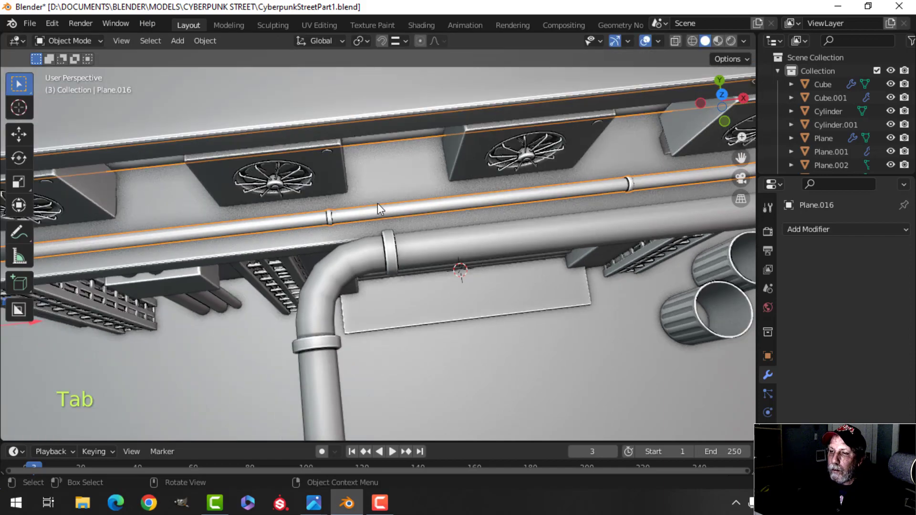
pyautogui.hotkey('alt', 'a')
# Add supporting edge loops on both sides of the leftmost collar, with slide factors of 1.000 and about -0.987.
pyautogui.moveTo(410, 222); pyautogui.dragTo(382, 177, button='middle')
pyautogui.keyDown('shift'); pyautogui.moveTo(153, 193); pyautogui.dragTo(351, 302, button='middle'); pyautogui.keyUp('shift')
pyautogui.scroll(3, 335, 251)
pyautogui.press('Tab')
pyautogui.hotkey('ctrl', 'r')
pyautogui.click(313, 253)
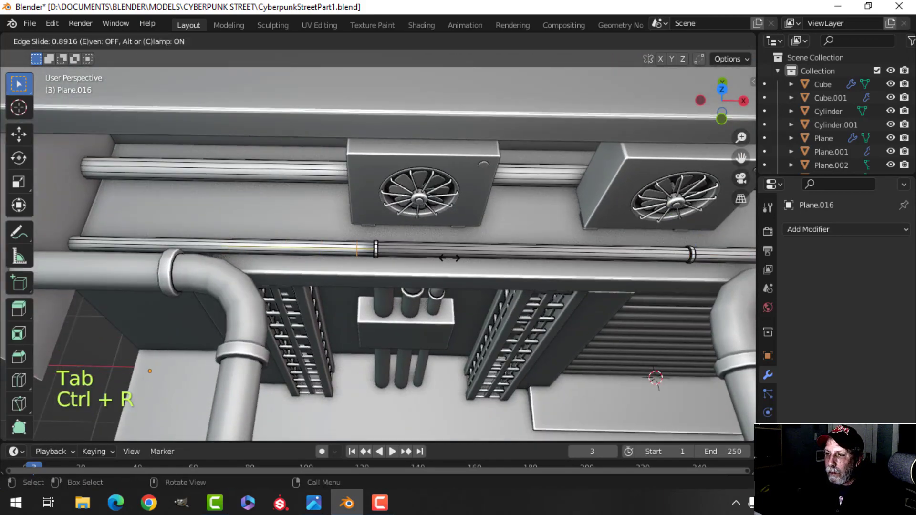
pyautogui.click(463, 256)
pyautogui.click(495, 248)
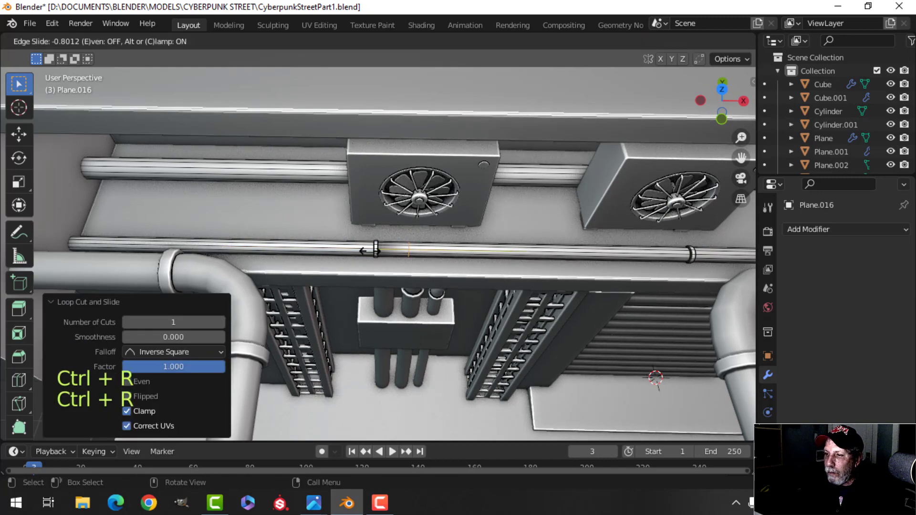
pyautogui.click(340, 245)
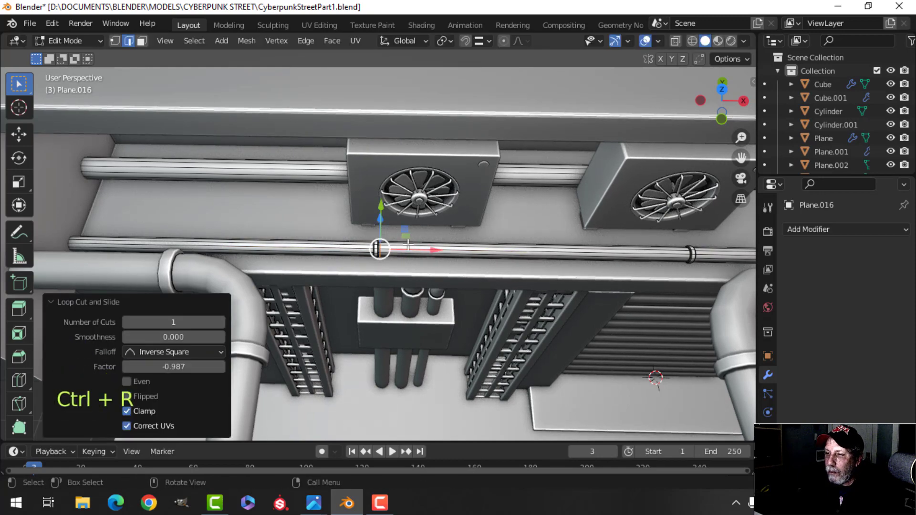
# Select all linked geometry of the thin ledge pipe and separate it into its own object.
pyautogui.press('Tab')
pyautogui.moveTo(341, 245); pyautogui.dragTo(365, 171, button='middle')
pyautogui.hotkey('alt', 'a')
pyautogui.press('Tab')
pyautogui.press('a')
pyautogui.hotkey('alt', 'a')
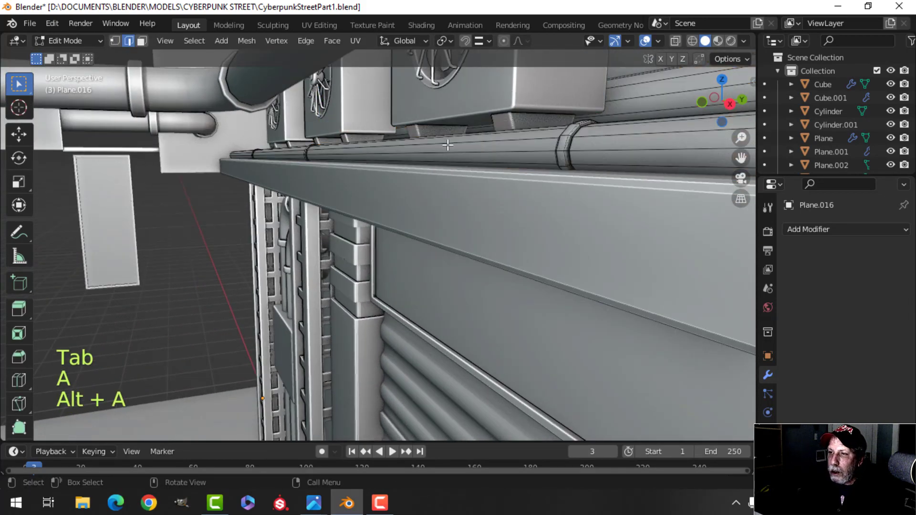
pyautogui.hotkey('ctrl', 'l')
pyautogui.press('p')
pyautogui.click(497, 143)
pyautogui.press('Tab')
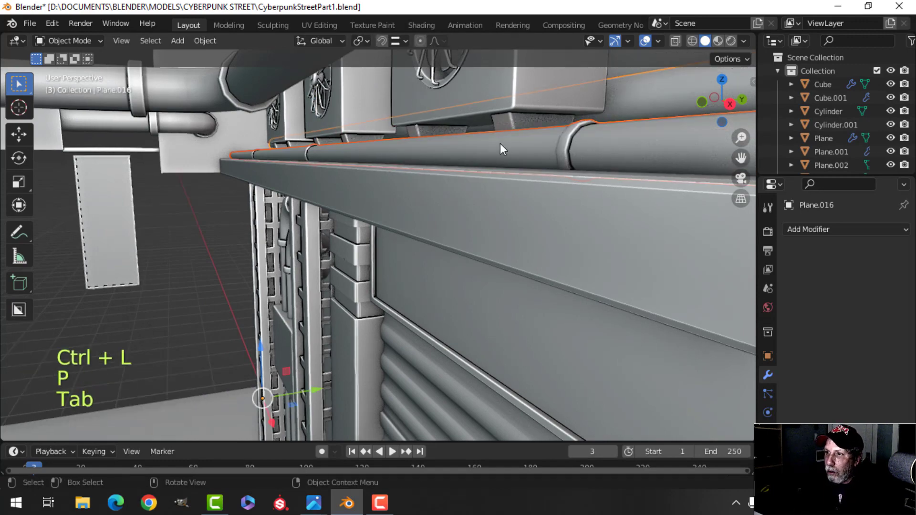
# Nudge the separated pipe's entire mesh slightly across the ledge and return to Object Mode.
pyautogui.hotkey('alt', 'a')
pyautogui.moveTo(445, 143); pyautogui.dragTo(411, 166, button='middle')
pyautogui.press('Tab')
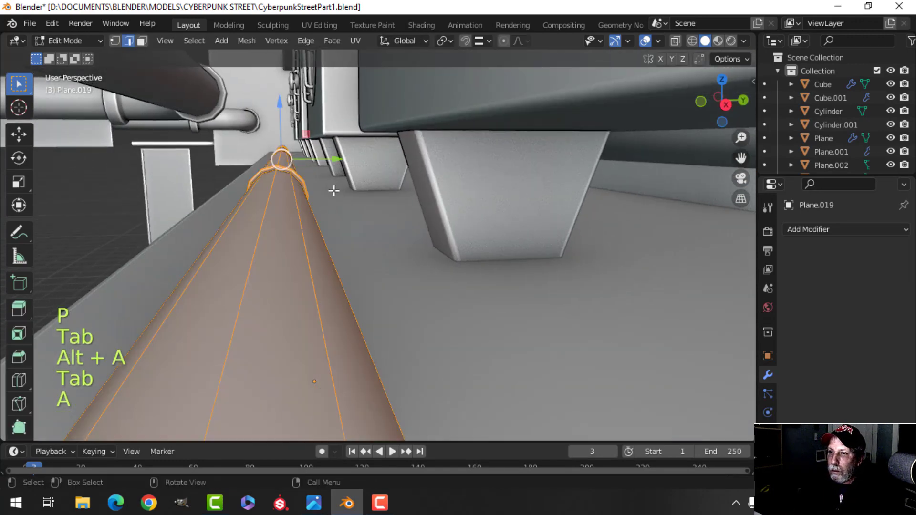
pyautogui.keyDown('shift'); pyautogui.moveTo(334, 190); pyautogui.dragTo(361, 184, button='middle'); pyautogui.keyUp('shift')
pyautogui.moveTo(386, 182); pyautogui.dragTo(382, 183)
pyautogui.press('Tab')
# Clear the selection and save the file with the collared ledge pipe in place.
pyautogui.scroll(-5, 296, 221)
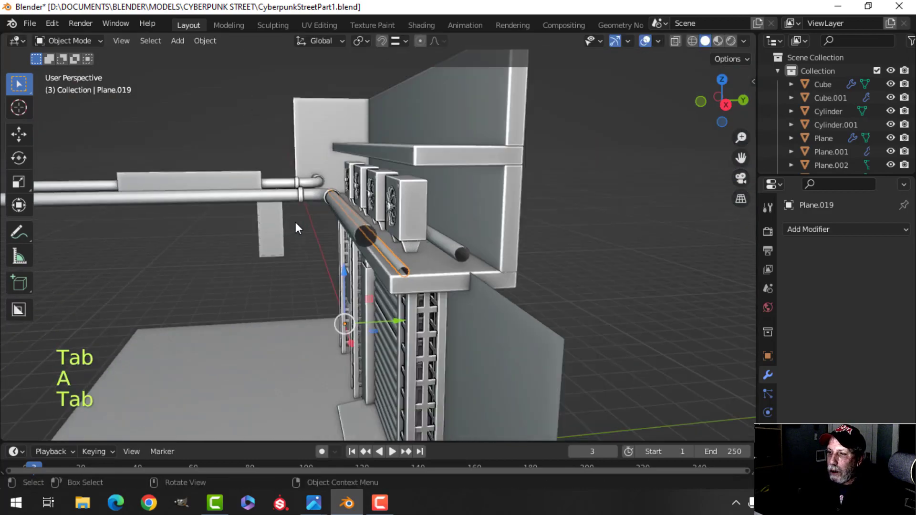
pyautogui.hotkey('alt', 'a')
pyautogui.moveTo(296, 222); pyautogui.dragTo(391, 221, button='middle')
pyautogui.scroll(4, 334, 213)
pyautogui.scroll(-4, 333, 213)
pyautogui.hotkey('ctrl', 's')
pyautogui.scroll(4, 372, 279)
pyautogui.moveTo(390, 220); pyautogui.dragTo(309, 207, button='middle')
pyautogui.scroll(-3, 305, 249)
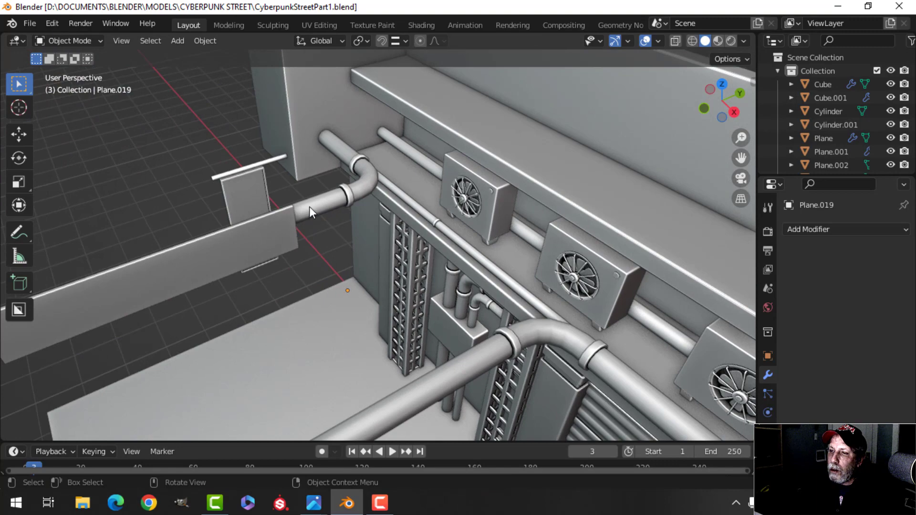
# Nudge the long sign panel slightly along its overhead street pipe and clear the selection.
pyautogui.keyDown('shift'); pyautogui.click(271, 224); pyautogui.keyUp('shift')
pyautogui.keyDown('shift'); pyautogui.moveTo(363, 245); pyautogui.dragTo(381, 213, button='middle'); pyautogui.keyUp('shift')
pyautogui.moveTo(399, 233); pyautogui.dragTo(416, 224)
pyautogui.hotkey('alt', 'a')
pyautogui.moveTo(416, 224); pyautogui.dragTo(447, 230, button='middle')
pyautogui.scroll(4, 446, 231)
pyautogui.keyDown('shift'); pyautogui.moveTo(376, 176); pyautogui.dragTo(406, 229, button='middle'); pyautogui.keyUp('shift')
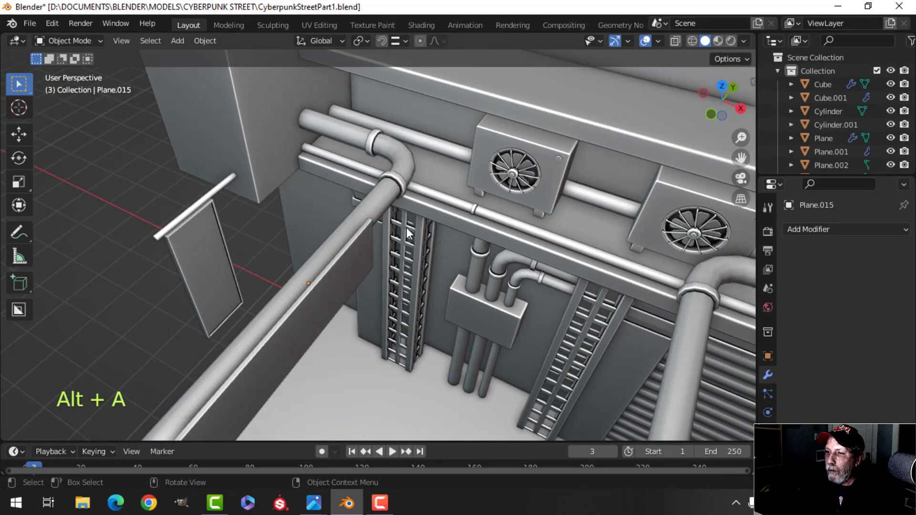
# Duplicate a section at the left end of the ledge pipe within its mesh, keeping the copy in place.
pyautogui.click(442, 204)
pyautogui.press('Tab')
pyautogui.scroll(4, 442, 204)
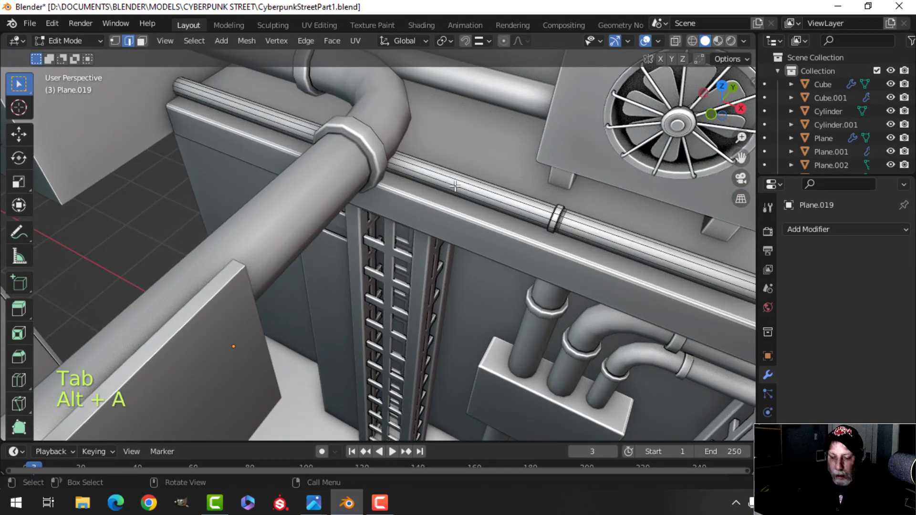
pyautogui.moveTo(457, 198); pyautogui.dragTo(403, 194, button='middle')
pyautogui.hotkey('shift', 'd')
pyautogui.rightClick(420, 186)
# Move the copied pipe section out in front of the ledge, above the leftmost lattice column.
pyautogui.moveTo(472, 153); pyautogui.dragTo(338, 153)
pyautogui.moveTo(338, 167); pyautogui.dragTo(324, 154, button='middle')
pyautogui.moveTo(313, 148); pyautogui.dragTo(329, 77)
pyautogui.moveTo(329, 78)
pyautogui.mouseDown(button='middle')
pyautogui.moveTo(448, 202)
pyautogui.moveTo(431, 190)
pyautogui.moveTo(415, 164)
pyautogui.moveTo(476, 212)
pyautogui.moveTo(409, 210)
pyautogui.moveTo(434, 231)
pyautogui.moveTo(409, 222)
pyautogui.mouseUp(button='middle')
pyautogui.scroll(-3, 476, 212)
pyautogui.hotkey('alt', 'a')
pyautogui.scroll(2, 433, 231)
pyautogui.scroll(1, 409, 223)
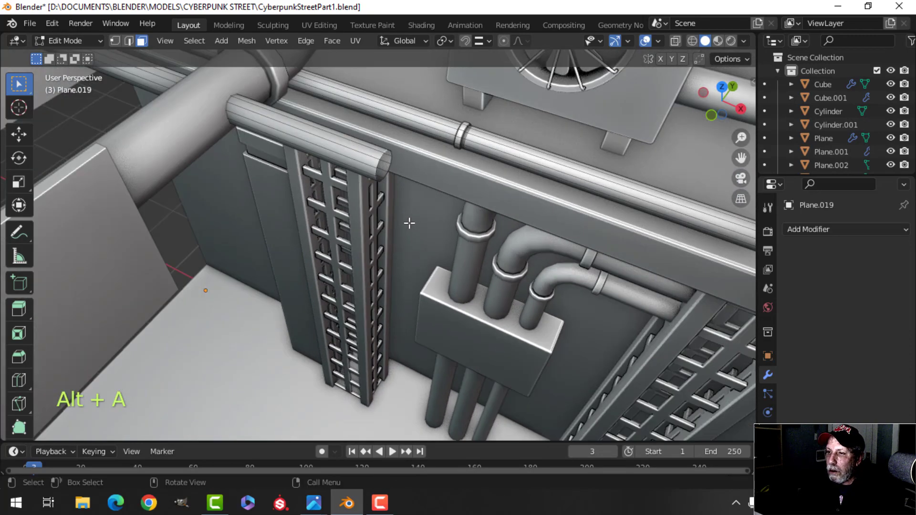
# Slide the right end ring of the copied pipe back along X so the pipe ends inside the overhead street pipe.
pyautogui.press('z')
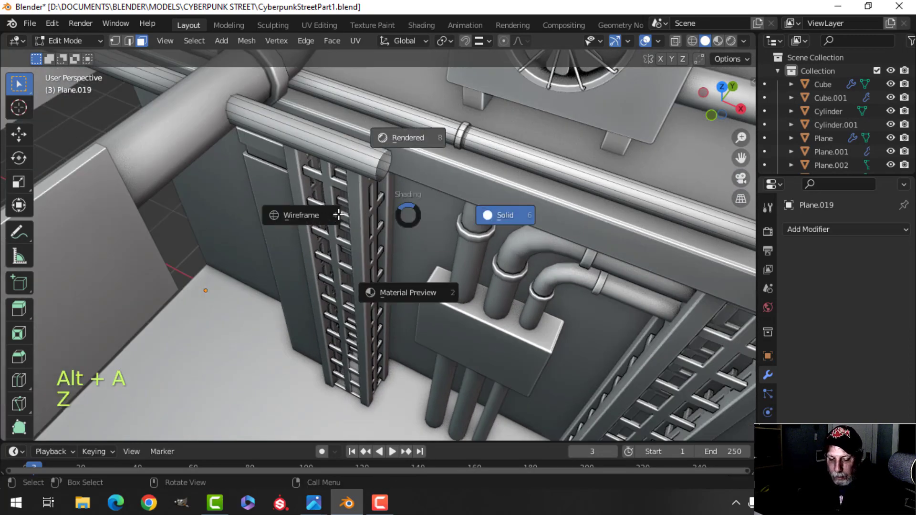
pyautogui.click(379, 166)
pyautogui.press('Escape')
pyautogui.press('2')
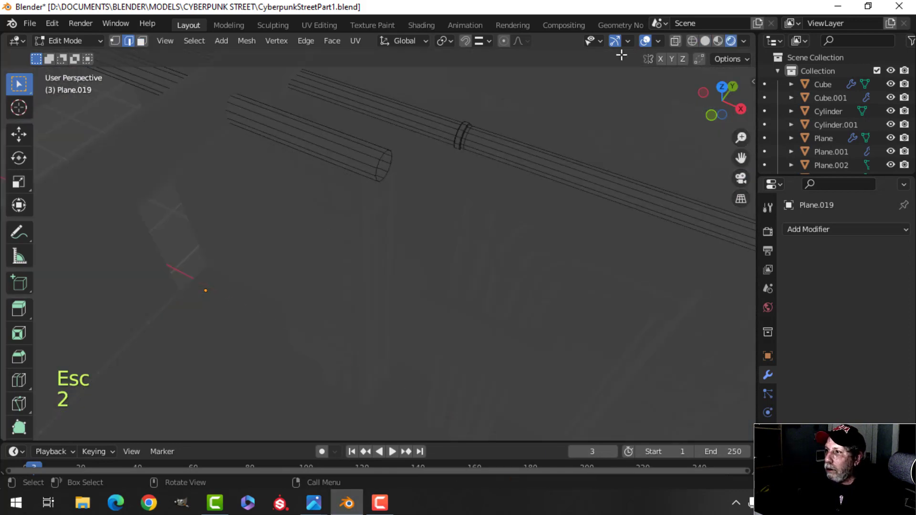
pyautogui.click(705, 40)
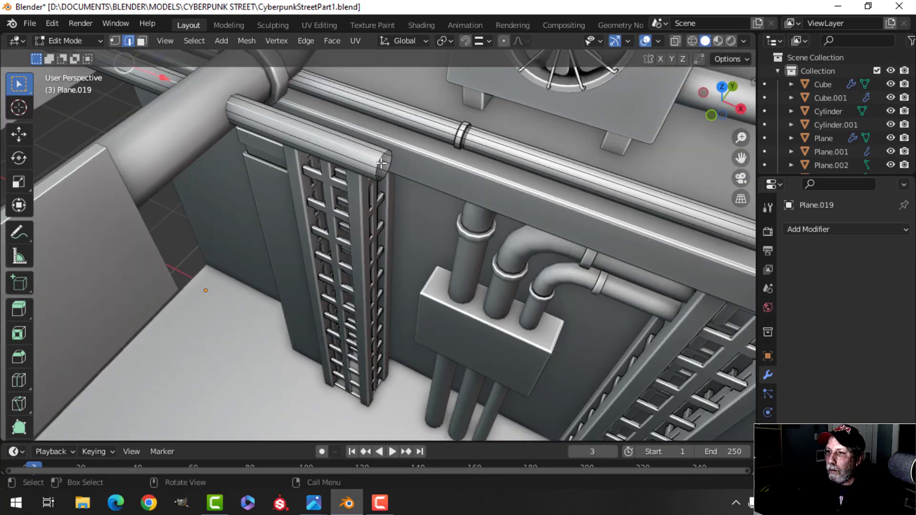
pyautogui.keyDown('alt'); pyautogui.keyDown('shift'); pyautogui.click(382, 156); pyautogui.keyUp('shift'); pyautogui.keyUp('alt')
pyautogui.moveTo(382, 157); pyautogui.dragTo(424, 188, button='middle')
pyautogui.moveTo(466, 193); pyautogui.dragTo(260, 172)
pyautogui.scroll(-3, 168, 200)
pyautogui.moveTo(168, 201); pyautogui.dragTo(309, 216, button='middle')
pyautogui.scroll(4, 308, 217)
pyautogui.hotkey('alt', 'a')
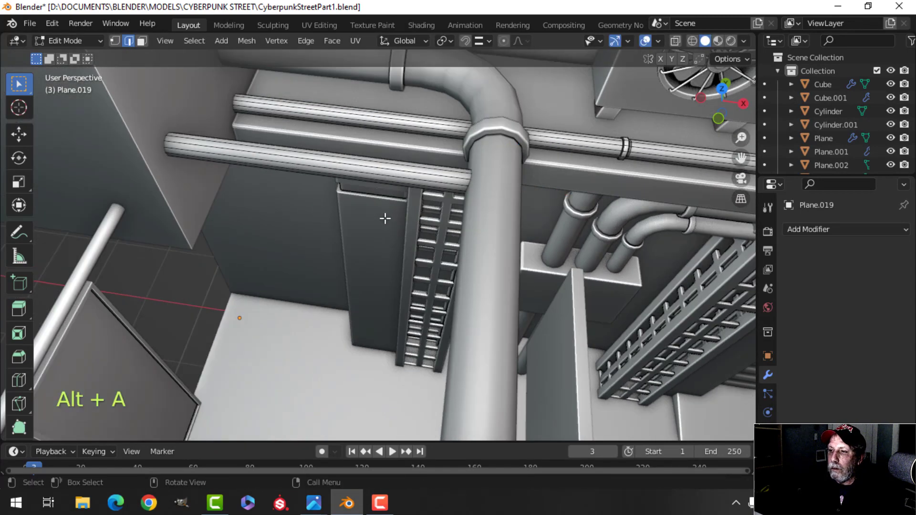
# Cut an edge loop around the copied pipe near its left end at factor -0.488 and bevel it into a narrow band.
pyautogui.moveTo(384, 219); pyautogui.dragTo(365, 241, button='middle')
pyautogui.hotkey('ctrl', 'r')
pyautogui.click(284, 196)
pyautogui.click(208, 196)
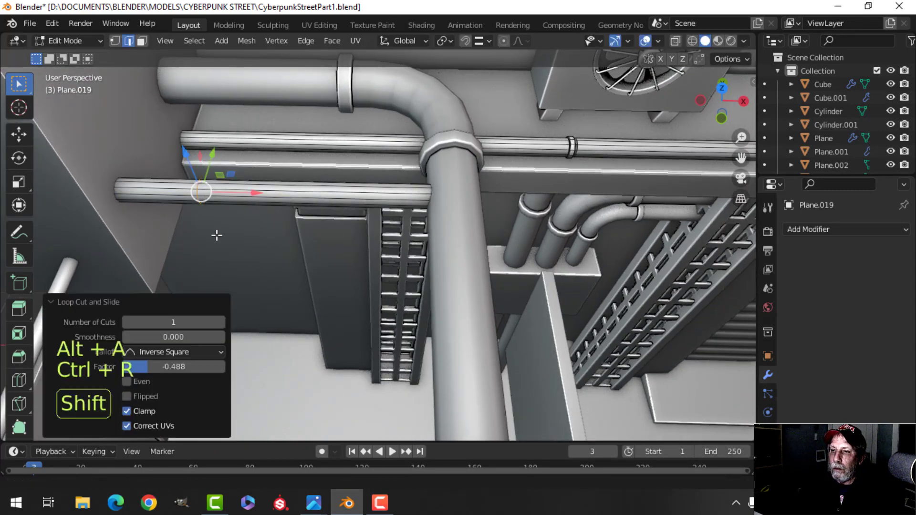
pyautogui.scroll(3, 332, 255)
pyautogui.keyDown('shift'); pyautogui.moveTo(216, 235); pyautogui.dragTo(341, 247, button='middle'); pyautogui.keyUp('shift')
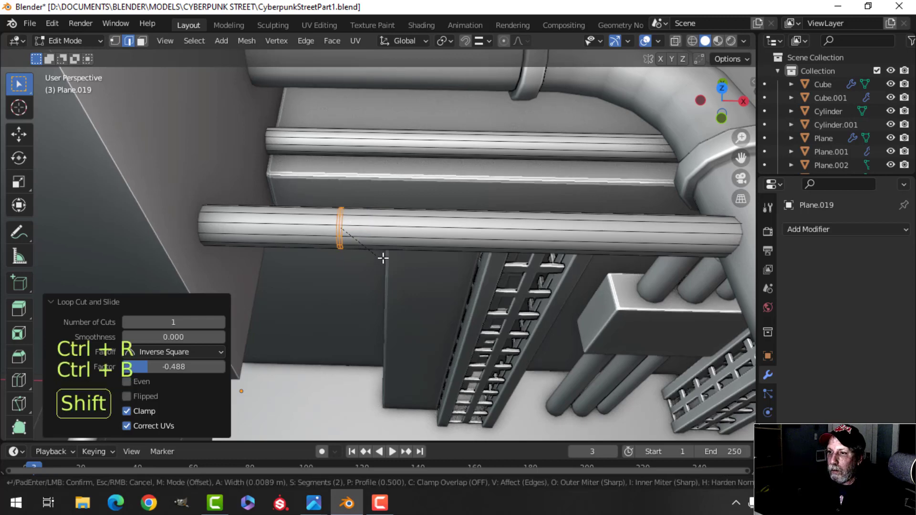
pyautogui.click(406, 268)
# Extrude the narrow band in place and push it outward along its normals to form a raised collar.
pyautogui.press('e')
pyautogui.rightClick(405, 266)
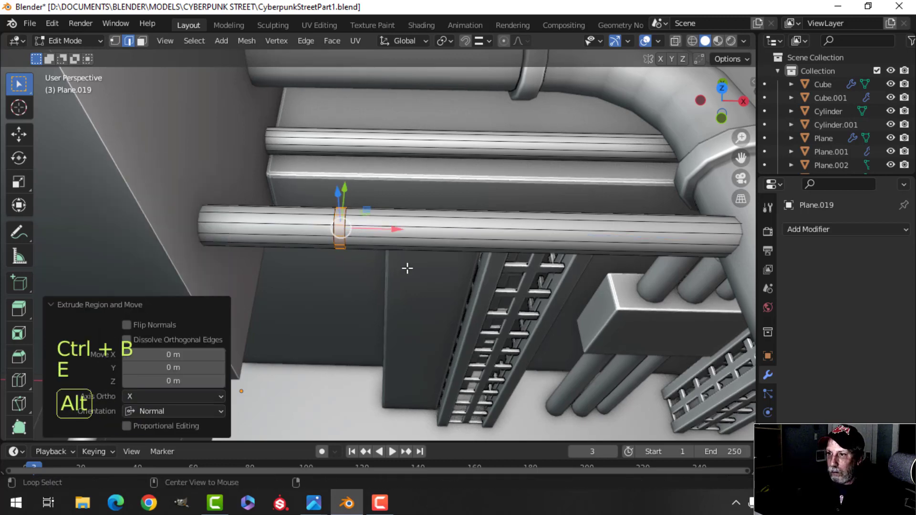
pyautogui.hotkey('alt', 's')
pyautogui.keyDown('shift'); pyautogui.click(396, 251); pyautogui.keyUp('shift')
pyautogui.scroll(4, 398, 240)
pyautogui.hotkey('alt', 'a')
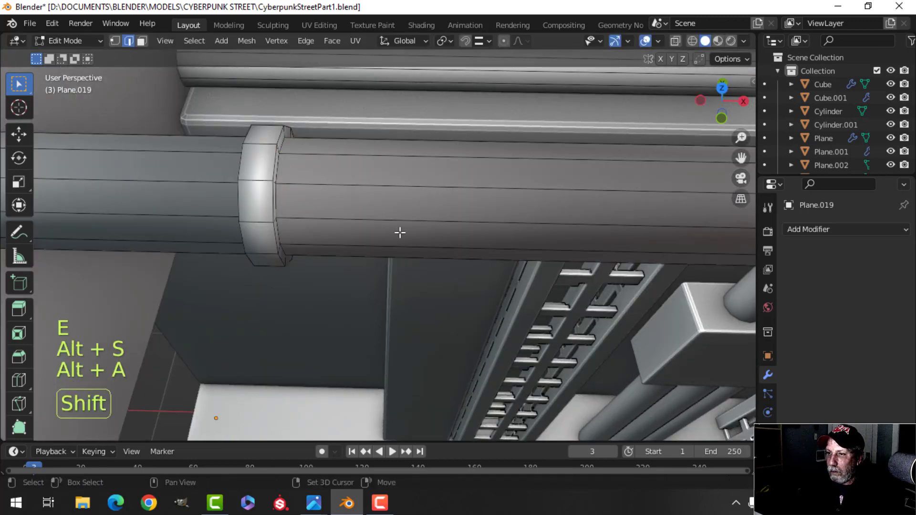
# Bevel both outer rims of the new collar by 0.00482 m with 2 segments.
pyautogui.moveTo(400, 231); pyautogui.dragTo(399, 275, button='middle')
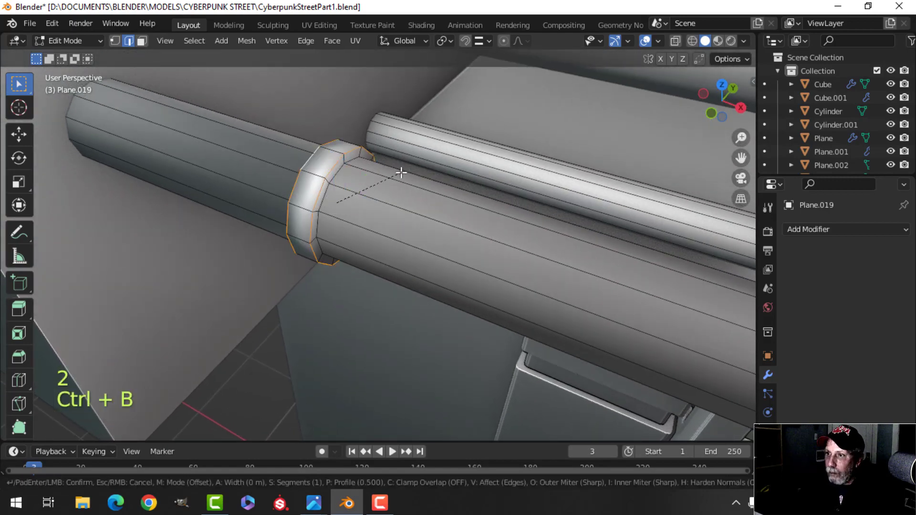
pyautogui.keyDown('shift'); pyautogui.click(438, 162); pyautogui.keyUp('shift')
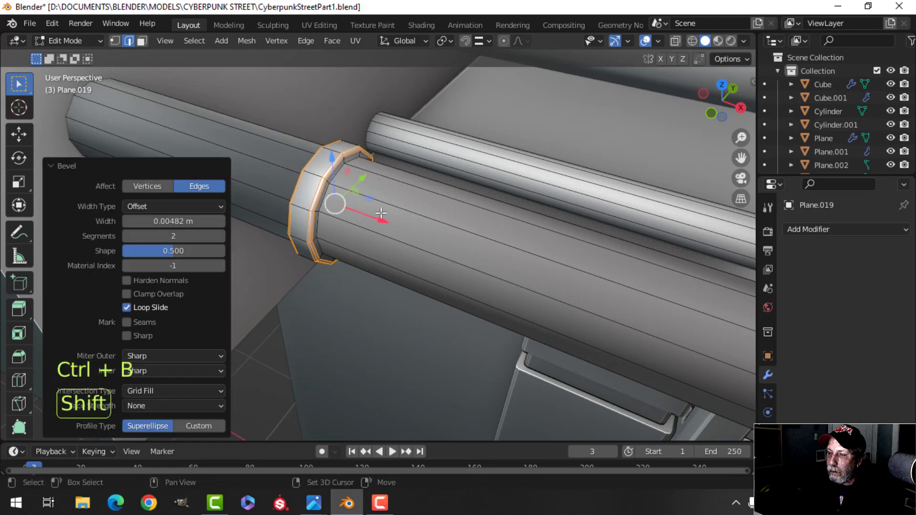
pyautogui.scroll(-4, 385, 245)
pyautogui.hotkey('alt', 'a')
# Add supporting edge loops against both sides of the collar on the copied pipe and leave mesh editing.
pyautogui.moveTo(455, 249); pyautogui.dragTo(484, 255, button='middle')
pyautogui.click(602, 297)
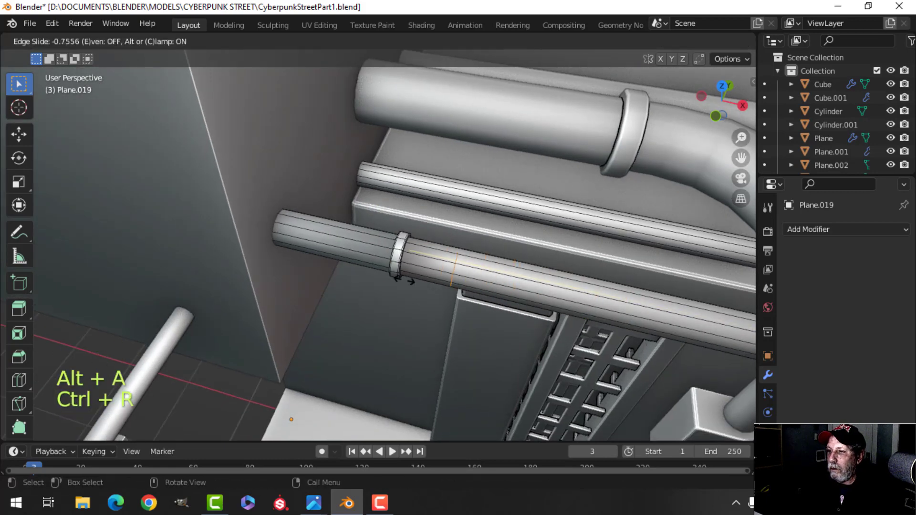
pyautogui.click(344, 262)
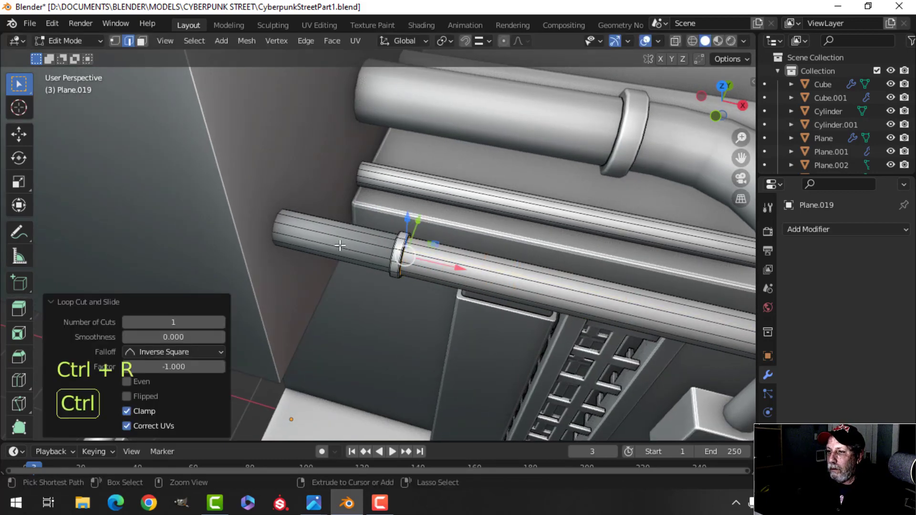
pyautogui.hotkey('ctrl', 'r')
pyautogui.click(384, 255)
pyautogui.click(399, 258)
pyautogui.press('Tab')
pyautogui.scroll(-3, 459, 277)
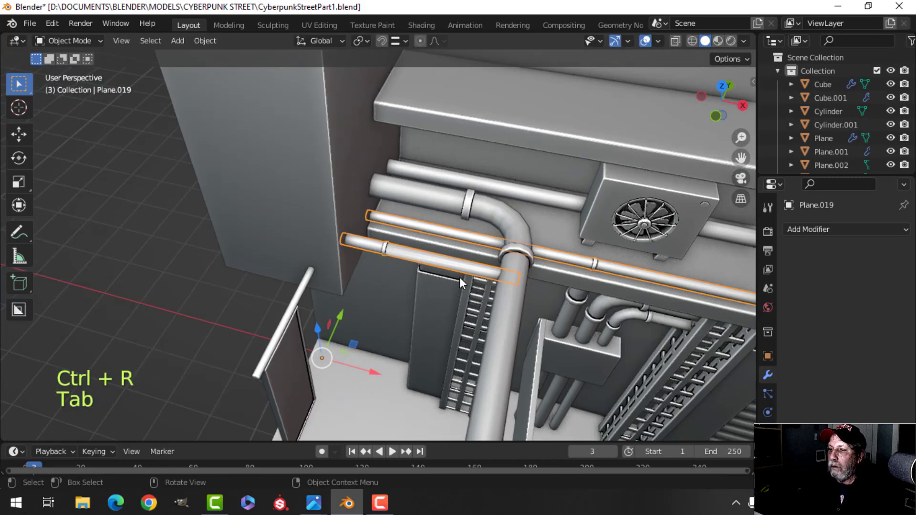
# Return to editing the collared pipe and dissolve the supporting edge loop against the collar's right side.
pyautogui.hotkey('alt', 'a')
pyautogui.moveTo(503, 274); pyautogui.dragTo(405, 306, button='middle')
pyautogui.keyDown('shift'); pyautogui.moveTo(469, 261); pyautogui.dragTo(378, 282, button='middle'); pyautogui.keyUp('shift')
pyautogui.click(378, 272)
pyautogui.press('Tab')
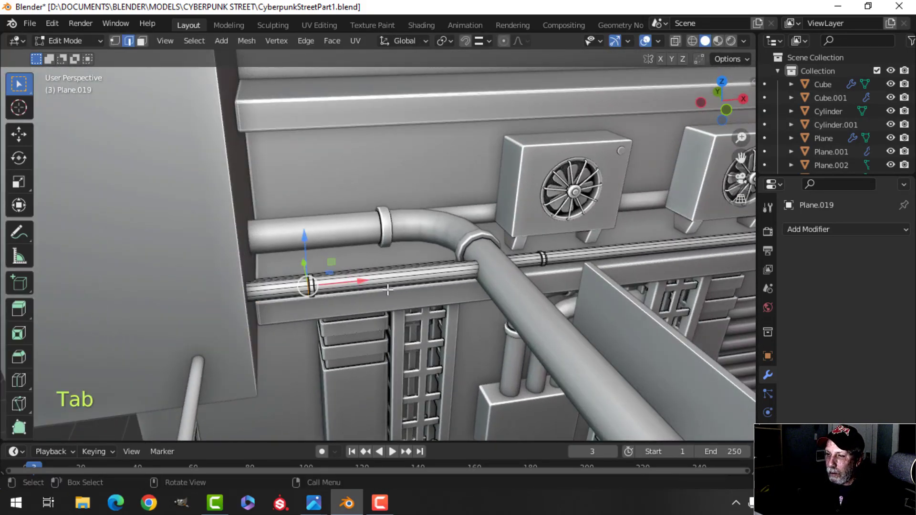
pyautogui.scroll(5, 286, 252)
pyautogui.keyDown('shift'); pyautogui.moveTo(286, 253); pyautogui.dragTo(344, 196, button='middle'); pyautogui.keyUp('shift')
pyautogui.scroll(4, 339, 251)
pyautogui.hotkey('alt', 'a')
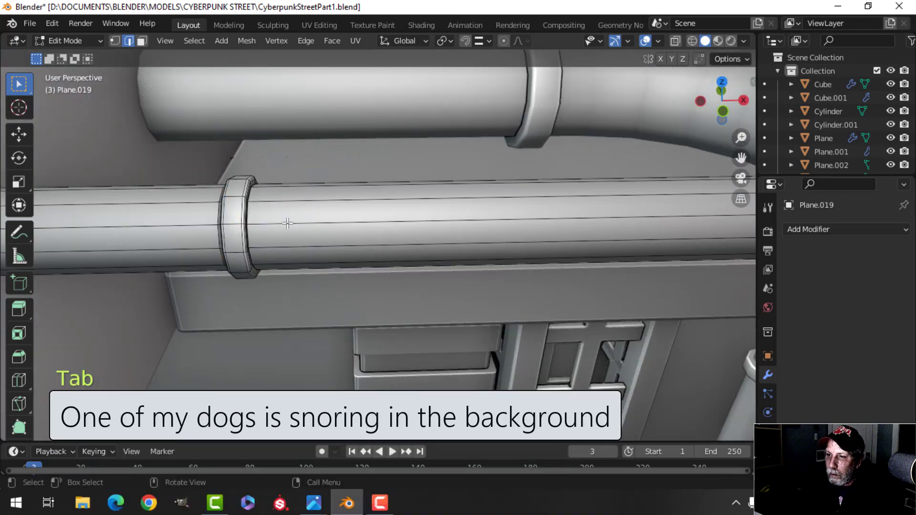
pyautogui.scroll(4, 264, 247)
pyautogui.moveTo(288, 222); pyautogui.dragTo(319, 217, button='middle')
pyautogui.scroll(-2, 319, 217)
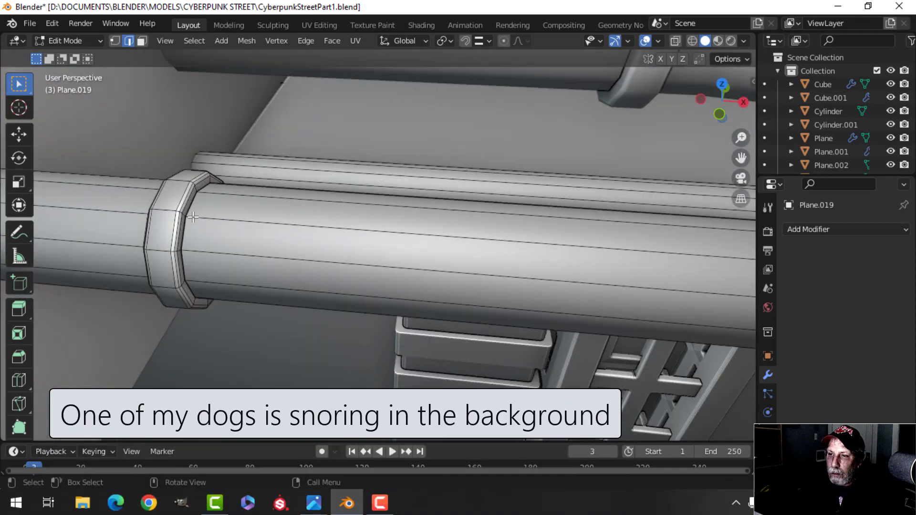
pyautogui.press('x')
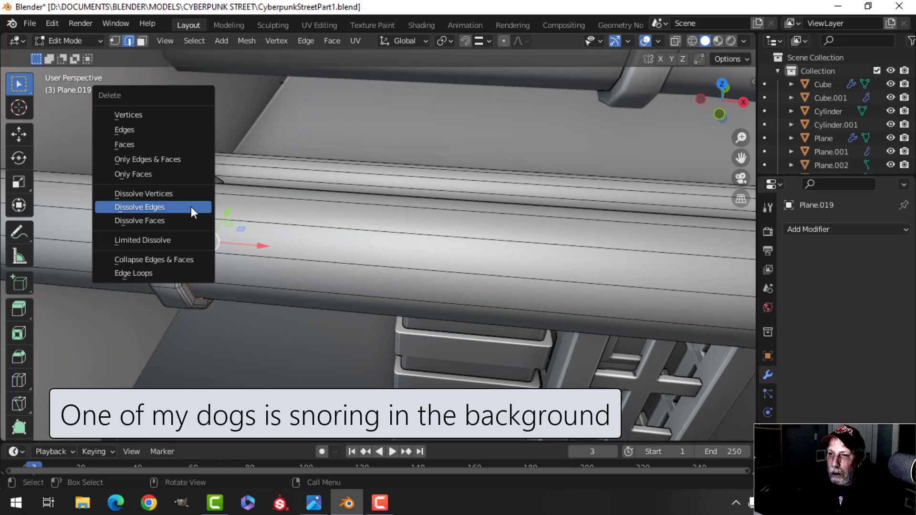
pyautogui.click(191, 207)
# Cut a replacement edge loop on the pipe close to the collar's right side, then leave mesh editing and clear the selection.
pyautogui.hotkey('ctrl', 'r')
pyautogui.click(403, 241)
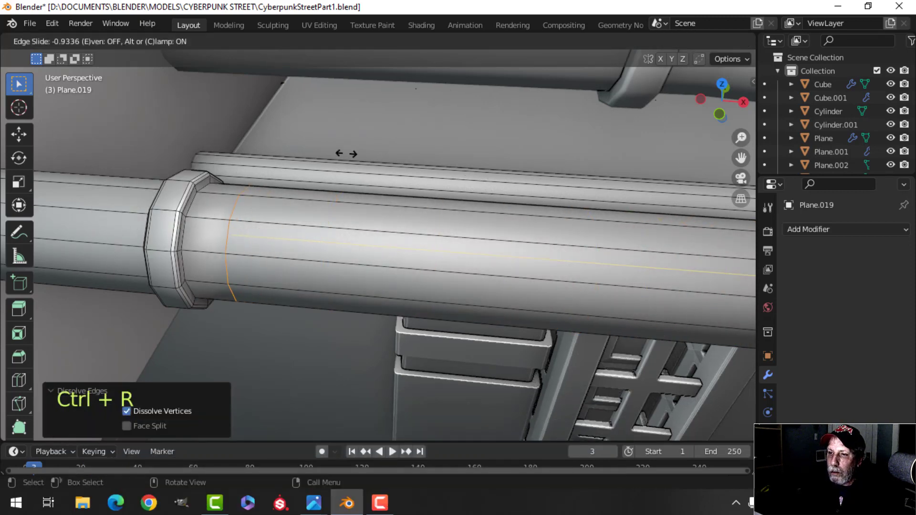
pyautogui.click(299, 143)
pyautogui.press('Tab')
pyautogui.scroll(-3, 430, 229)
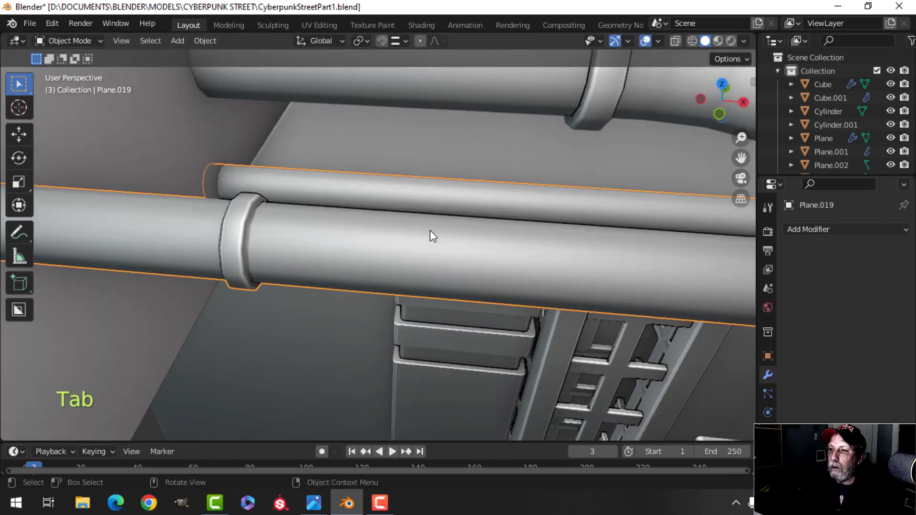
pyautogui.hotkey('alt', 'a')
# Duplicate the collar faces at the street side of the overhead pipe's elbow and move the copy -0.3186 m along Y.
pyautogui.moveTo(430, 230); pyautogui.dragTo(461, 230, button='middle')
pyautogui.scroll(2, 504, 249)
pyautogui.moveTo(462, 230); pyautogui.dragTo(508, 267, button='middle')
pyautogui.scroll(2, 441, 245)
pyautogui.moveTo(441, 246); pyautogui.dragTo(389, 208, button='middle')
pyautogui.click(408, 218)
pyautogui.press('Tab')
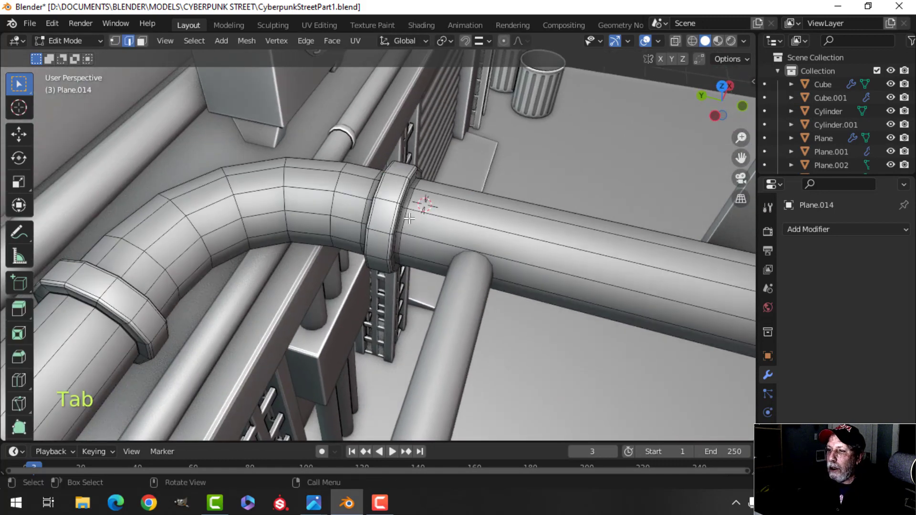
pyautogui.scroll(-1, 398, 220)
pyautogui.press('3')
pyautogui.keyDown('alt'); pyautogui.keyDown('shift'); pyautogui.click(396, 193); pyautogui.keyUp('shift'); pyautogui.keyUp('alt')
pyautogui.scroll(-4, 396, 195)
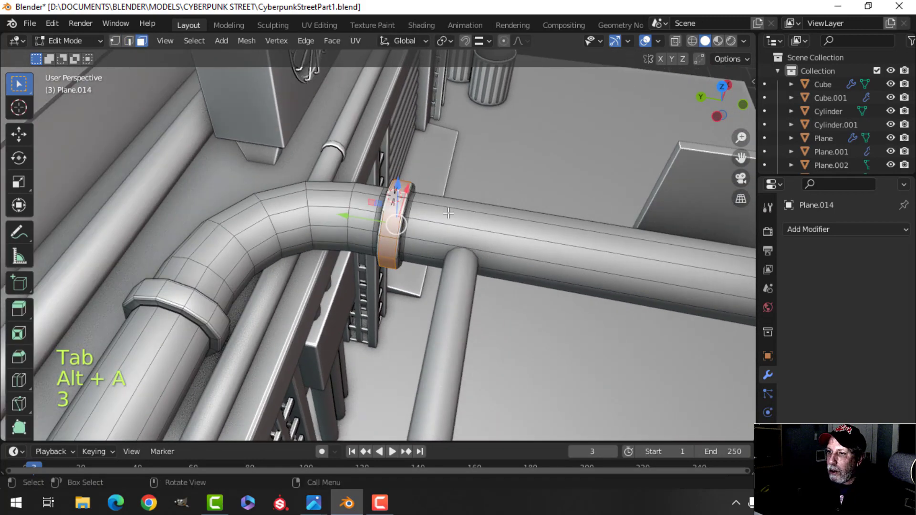
pyautogui.moveTo(442, 208); pyautogui.dragTo(443, 209, button='middle')
pyautogui.hotkey('shift', 'd')
pyautogui.rightClick(416, 217)
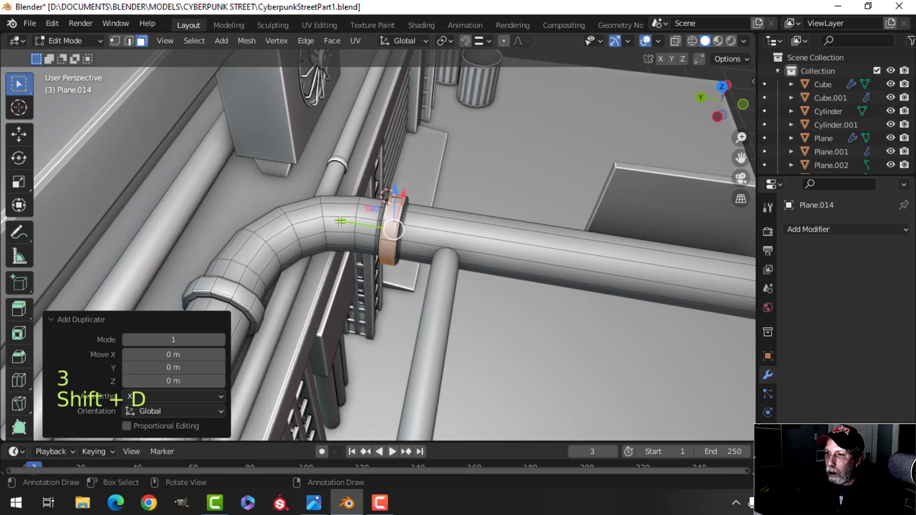
pyautogui.hotkey('shift', 'd')
pyautogui.click(400, 225)
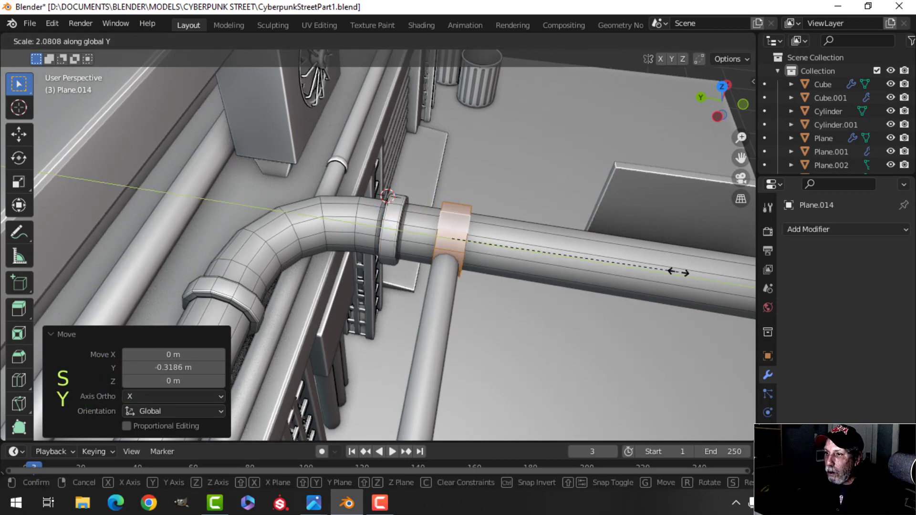
# Widen the copied band by 3.537 along Y and enlarge it evenly by about 1.34 to form a coupling sleeve around the street pipe.
pyautogui.click(86, 280)
pyautogui.moveTo(272, 248); pyautogui.dragTo(248, 260, button='middle')
pyautogui.moveTo(248, 260); pyautogui.dragTo(205, 235, button='middle')
pyautogui.moveTo(339, 256); pyautogui.dragTo(340, 286, button='middle')
pyautogui.press('s')
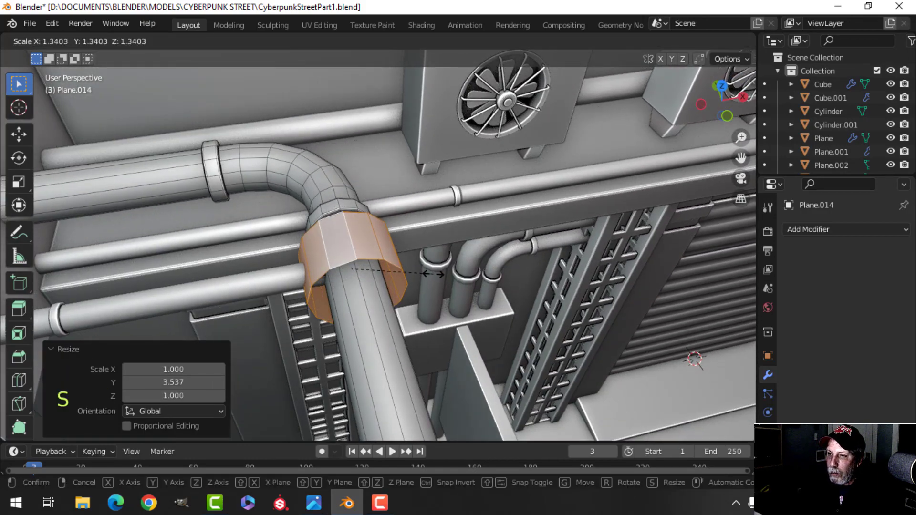
pyautogui.click(426, 274)
pyautogui.moveTo(426, 274); pyautogui.dragTo(408, 214, button='middle')
pyautogui.hotkey('alt', 'a')
# Close the sleeve's end facing away from the elbow by extruding its open edge ring and scaling it inward into the pipe.
pyautogui.press('2')
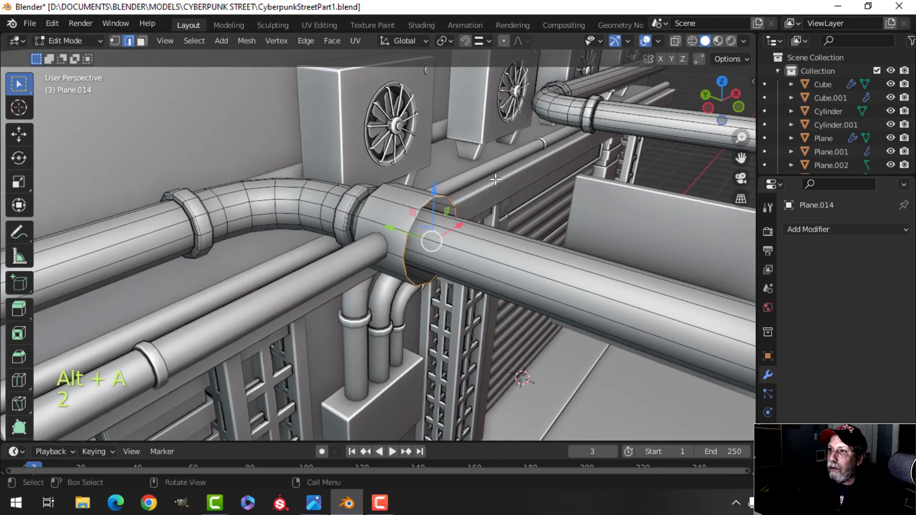
pyautogui.press('e')
pyautogui.press('s')
pyautogui.click(444, 206)
pyautogui.moveTo(445, 205); pyautogui.dragTo(373, 239, button='middle')
pyautogui.hotkey('alt', 'a')
# Close the sleeve's elbow-side end by extruding its open edge ring and scaling it inward to 0.428.
pyautogui.keyDown('alt'); pyautogui.keyDown('shift'); pyautogui.click(372, 227); pyautogui.keyUp('shift'); pyautogui.keyUp('alt')
pyautogui.moveTo(448, 238); pyautogui.dragTo(324, 213, button='middle')
pyautogui.scroll(2, 332, 248)
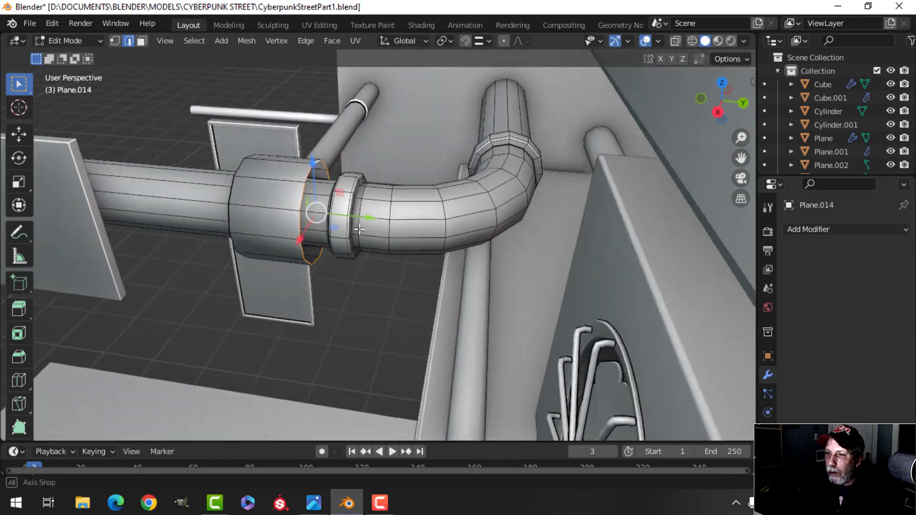
pyautogui.press('e')
pyautogui.press('s')
pyautogui.click(335, 230)
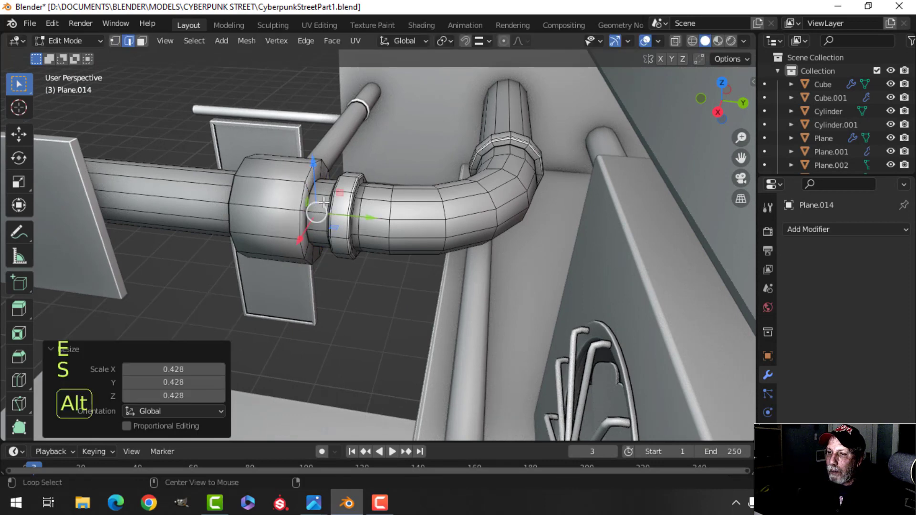
# Bevel both outer rims of the coupling sleeve with 2 segments, then leave mesh editing and clear the selection.
pyautogui.hotkey('alt', 'a')
pyautogui.keyDown('alt'); pyautogui.keyDown('shift'); pyautogui.click(243, 167); pyautogui.keyUp('shift'); pyautogui.keyUp('alt')
pyautogui.keyDown('shift'); pyautogui.moveTo(350, 207); pyautogui.dragTo(338, 238, button='middle'); pyautogui.keyUp('shift')
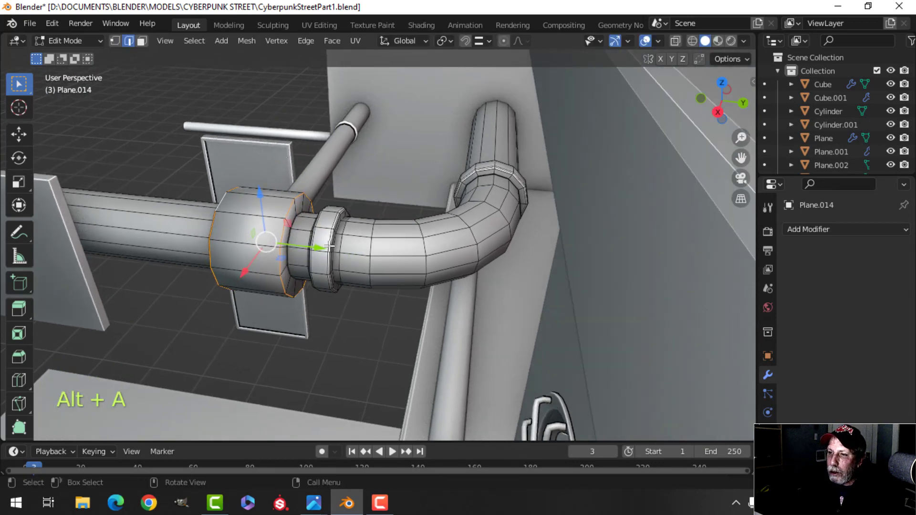
pyautogui.scroll(2, 338, 238)
pyautogui.hotkey('ctrl', 'b')
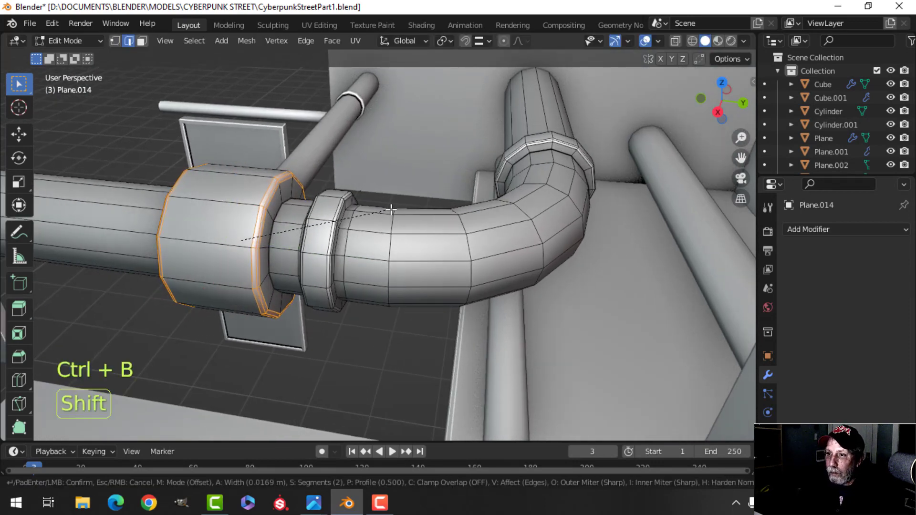
pyautogui.click(406, 202)
pyautogui.press('Tab')
pyautogui.scroll(-4, 313, 239)
pyautogui.hotkey('alt', 'a')
# Save the file with the coupling sleeve in place on the street pipe.
pyautogui.moveTo(314, 239); pyautogui.dragTo(391, 256, button='middle')
pyautogui.scroll(-4, 391, 256)
pyautogui.keyDown('shift'); pyautogui.moveTo(424, 282); pyautogui.dragTo(324, 216, button='middle'); pyautogui.keyUp('shift')
pyautogui.scroll(-3, 425, 202)
pyautogui.hotkey('ctrl', 's')
# Examine the building front, including the signs, overhead pipes, junction box, lattice columns, shutter and trash cans.
pyautogui.scroll(4, 351, 190)
pyautogui.scroll(2, 286, 238)
pyautogui.scroll(-2, 234, 233)
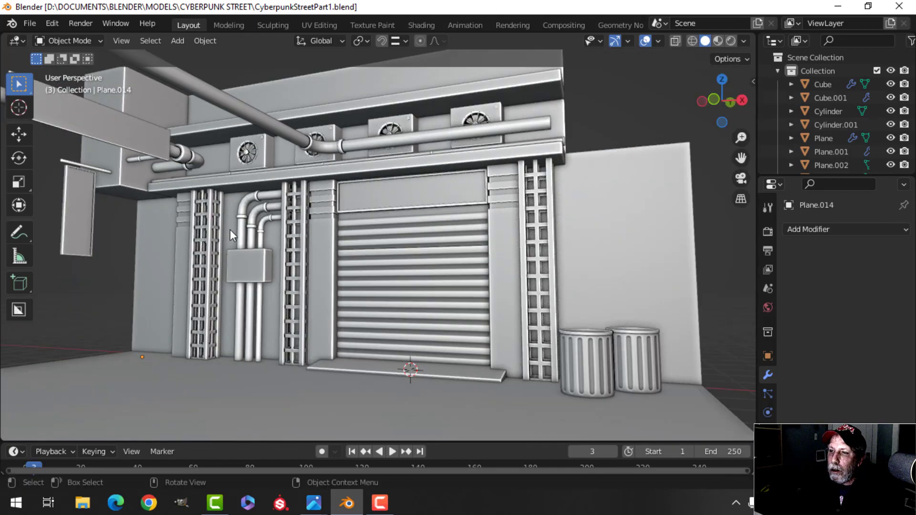
pyautogui.keyDown('shift'); pyautogui.moveTo(230, 215); pyautogui.dragTo(361, 230, button='middle'); pyautogui.keyUp('shift')
pyautogui.scroll(3, 454, 269)
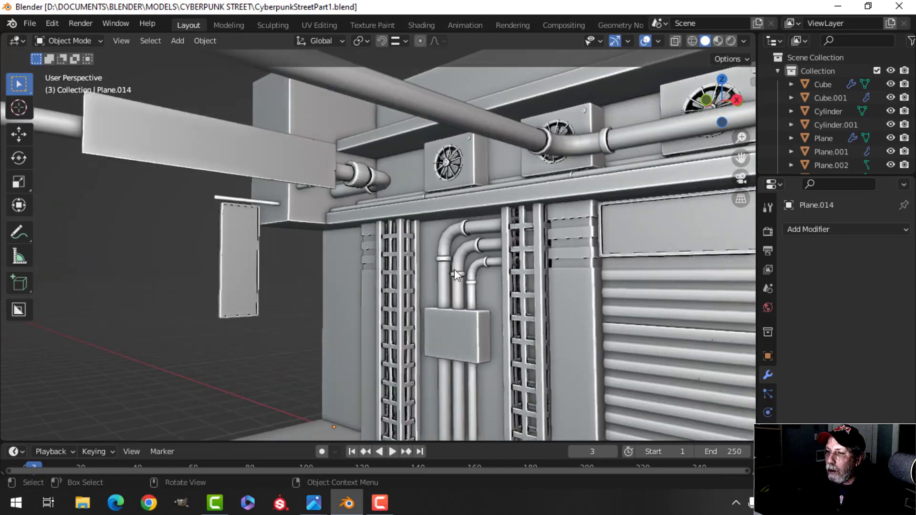
pyautogui.keyDown('shift'); pyautogui.moveTo(454, 269); pyautogui.dragTo(314, 246, button='middle'); pyautogui.keyUp('shift')
pyautogui.scroll(-4, 287, 233)
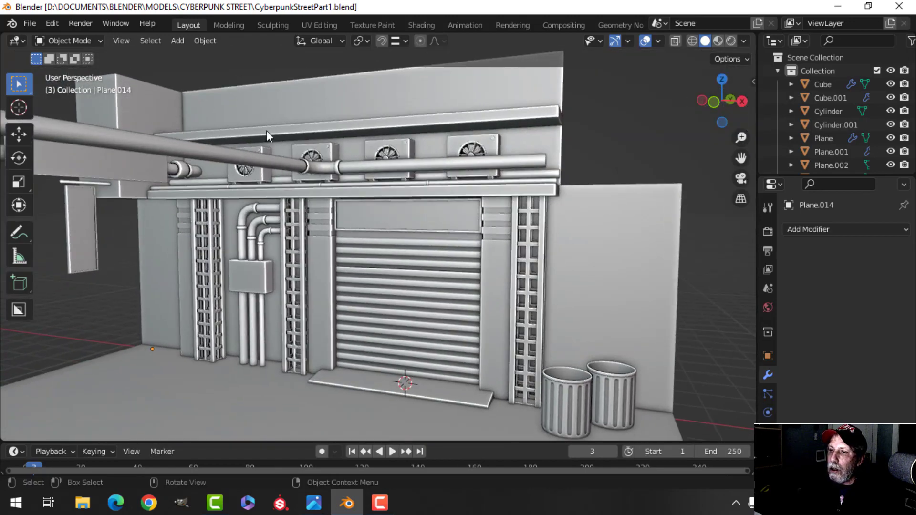
pyautogui.scroll(3, 393, 276)
pyautogui.moveTo(368, 270)
pyautogui.keyDown('shift'); pyautogui.mouseDown(button='middle')
pyautogui.moveTo(345, 225)
pyautogui.moveTo(372, 218)
pyautogui.moveTo(387, 231)
pyautogui.mouseUp(button='middle'); pyautogui.keyUp('shift')
pyautogui.scroll(-2, 301, 233)
pyautogui.scroll(2, 404, 222)
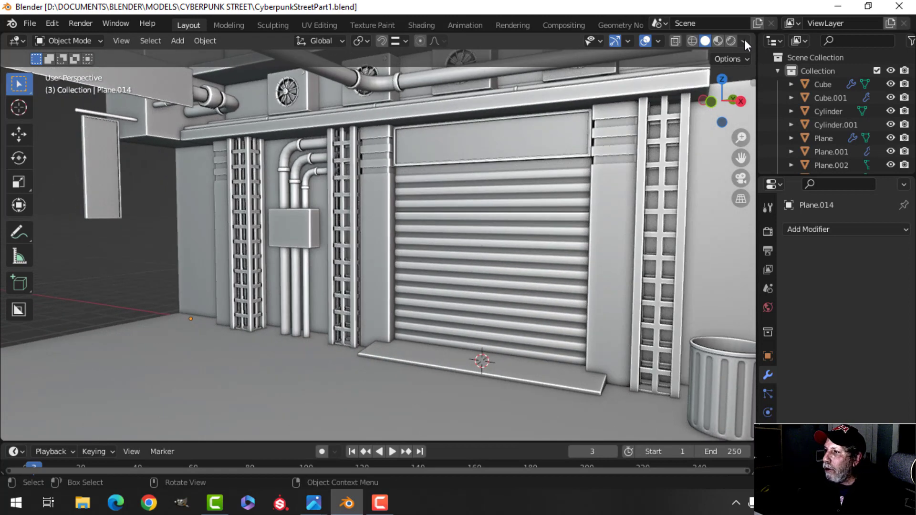
# Turn on viewport shadows and frame the whole building front.
pyautogui.click(743, 40)
pyautogui.click(667, 314)
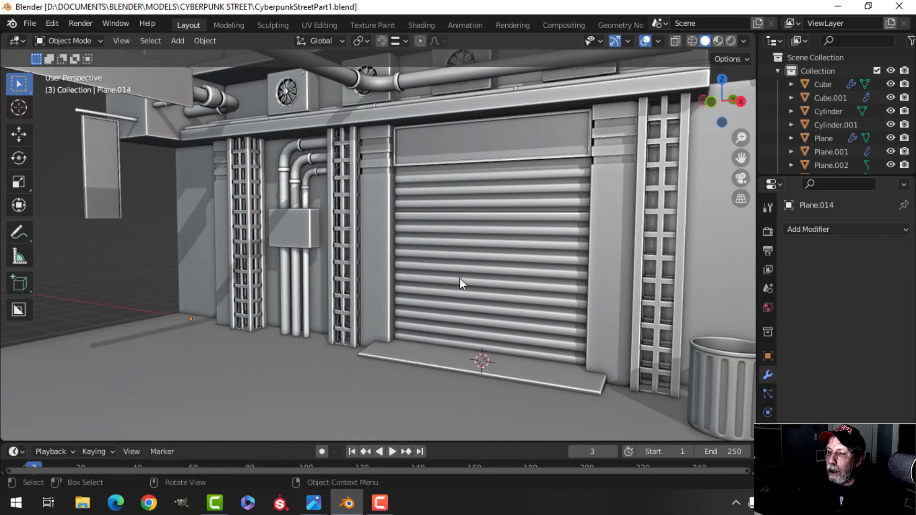
pyautogui.scroll(2, 453, 277)
pyautogui.scroll(-4, 446, 275)
pyautogui.keyDown('shift'); pyautogui.moveTo(447, 275); pyautogui.dragTo(425, 247, button='middle'); pyautogui.keyUp('shift')
# Try the brownish-red matcap on the scene.
pyautogui.click(743, 41)
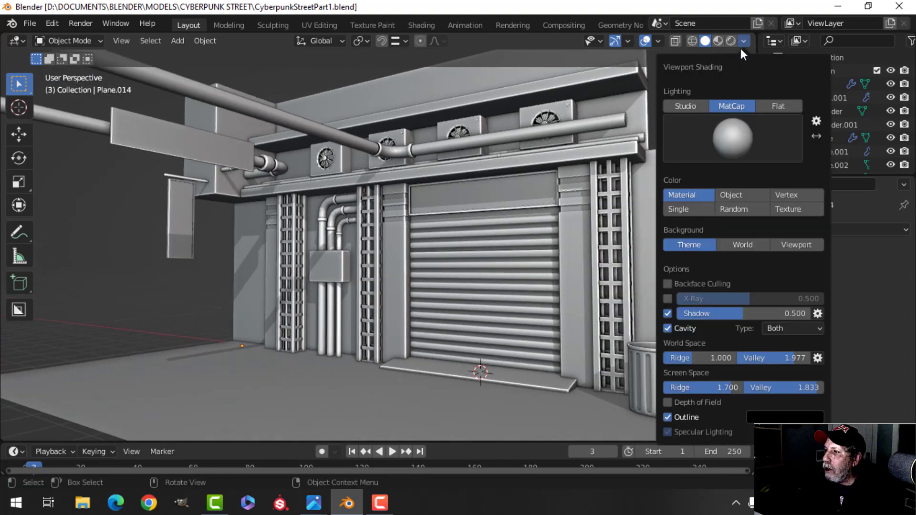
pyautogui.click(730, 127)
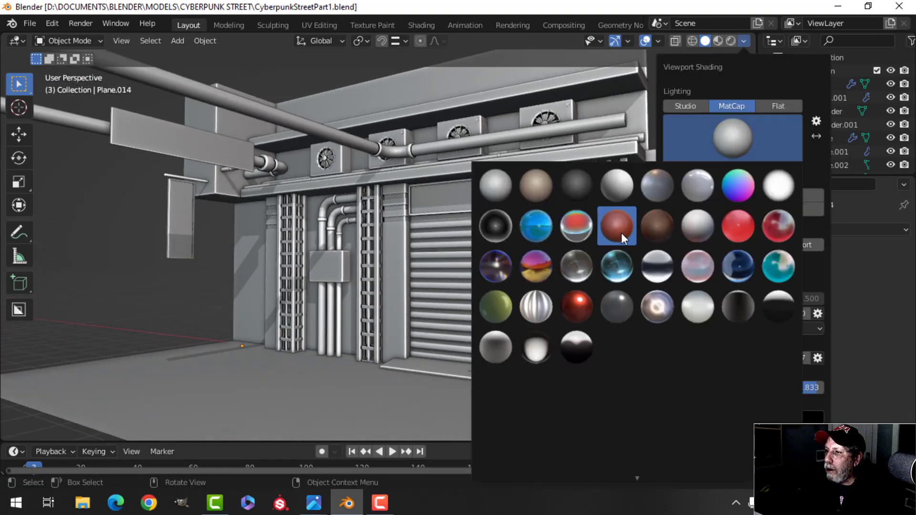
pyautogui.click(621, 232)
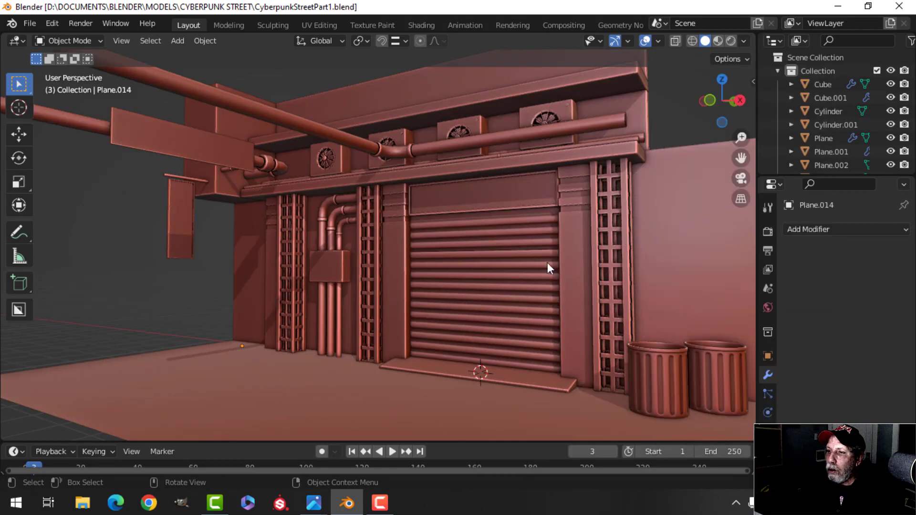
# Change the viewport matcap to the glossy light grey sphere and view the building front with nothing selected.
pyautogui.click(743, 41)
pyautogui.click(731, 138)
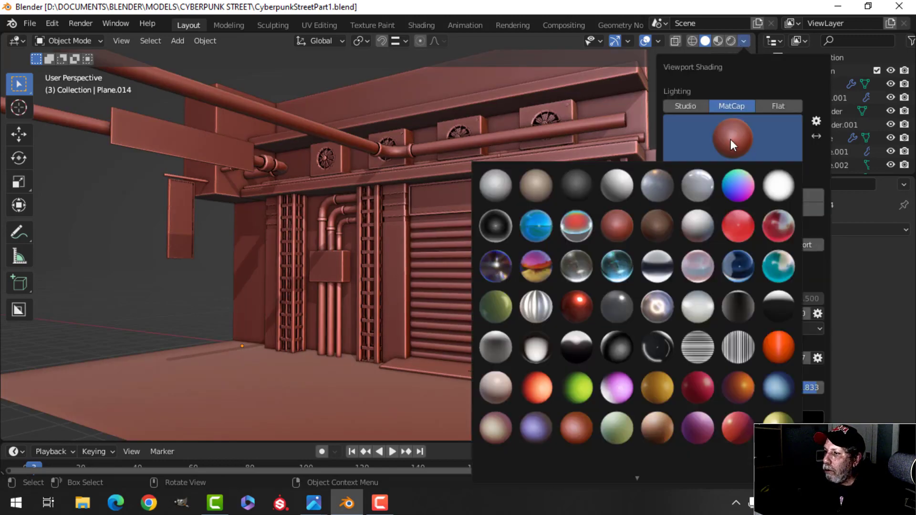
pyautogui.click(693, 228)
pyautogui.scroll(2, 491, 223)
pyautogui.keyDown('shift'); pyautogui.moveTo(476, 219); pyautogui.dragTo(397, 205, button='middle'); pyautogui.keyUp('shift')
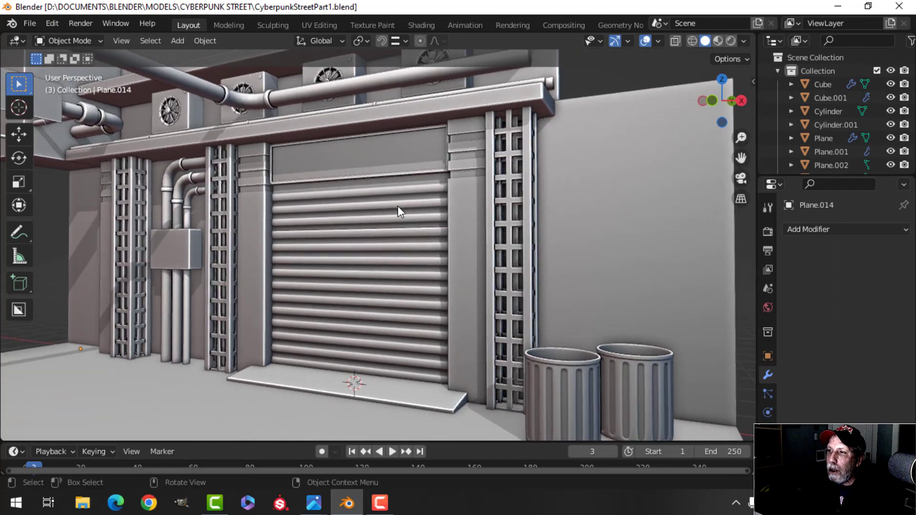
pyautogui.scroll(-2, 397, 210)
pyautogui.click(496, 193)
pyautogui.moveTo(497, 193)
pyautogui.mouseDown(button='middle')
pyautogui.moveTo(468, 214)
pyautogui.moveTo(401, 231)
pyautogui.moveTo(499, 205)
pyautogui.mouseUp(button='middle')
pyautogui.scroll(-1, 498, 201)
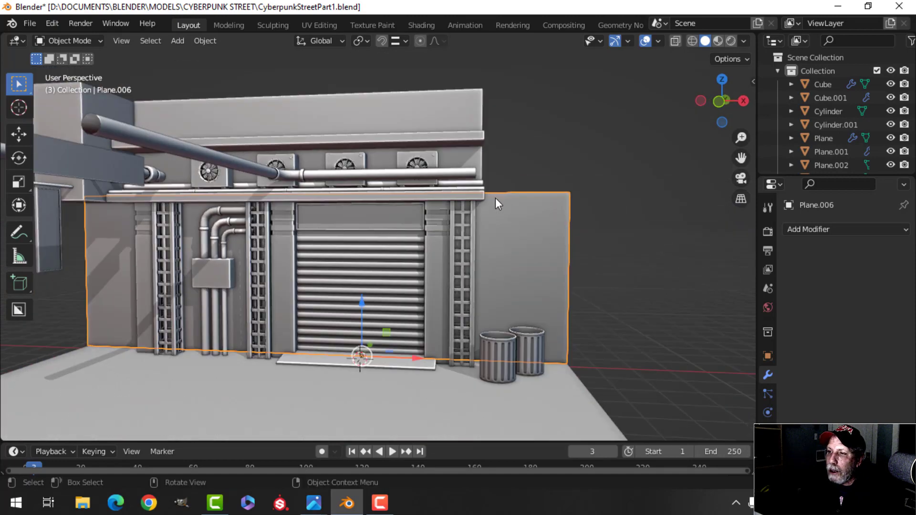
pyautogui.hotkey('alt', 'a')
pyautogui.keyDown('shift'); pyautogui.moveTo(283, 208); pyautogui.dragTo(328, 223, button='middle'); pyautogui.keyUp('shift')
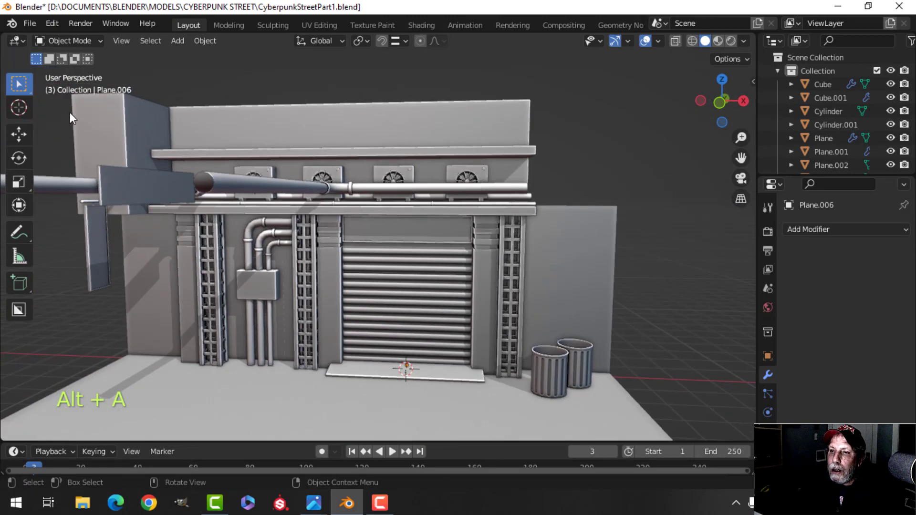
# Duplicate the large upper block's mesh and move the copy about 13.2 m along X to the opposite end of the building.
pyautogui.click(116, 130)
pyautogui.keyDown('shift'); pyautogui.moveTo(116, 130); pyautogui.dragTo(176, 165, button='middle'); pyautogui.keyUp('shift')
pyautogui.press('Tab')
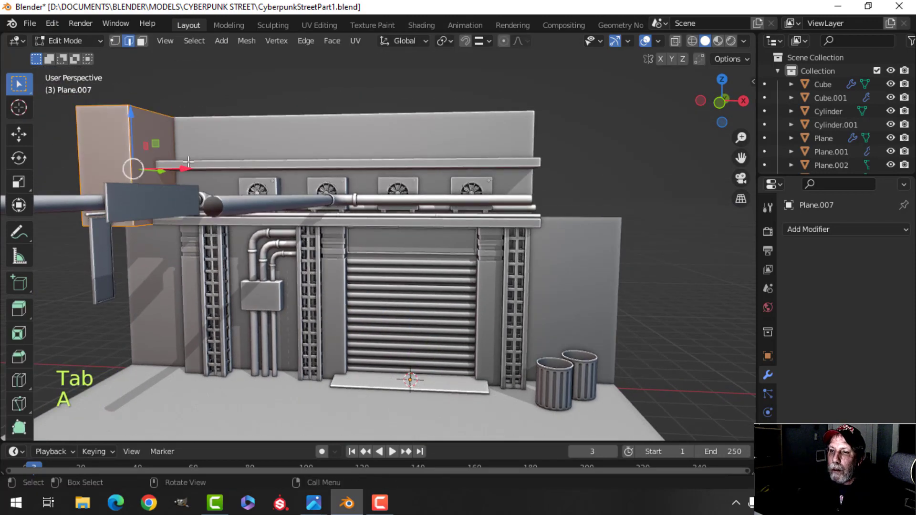
pyautogui.hotkey('shift', 'd')
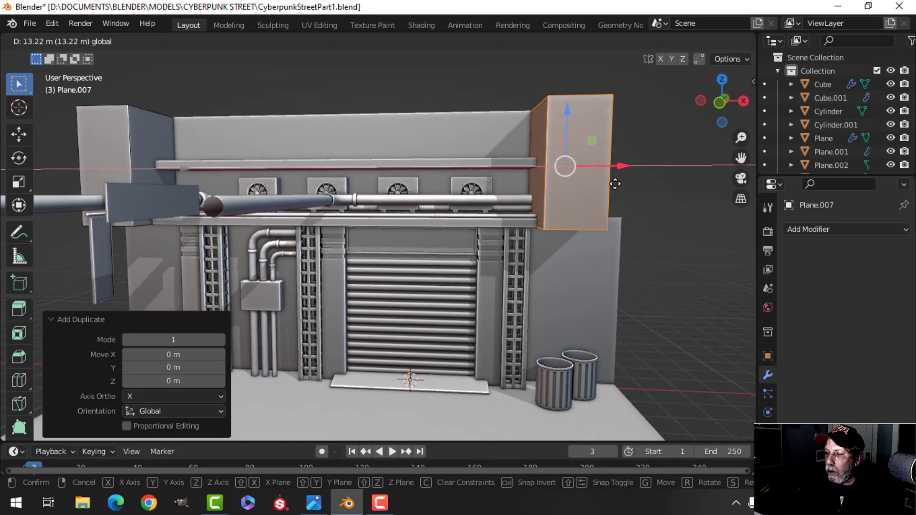
pyautogui.click(613, 183)
# Lengthen the copied block by moving its outer end face along X, then leave mesh editing and clear the selection.
pyautogui.moveTo(614, 184); pyautogui.dragTo(453, 215, button='middle')
pyautogui.hotkey('alt', 'a')
pyautogui.press('3')
pyautogui.click(459, 200)
pyautogui.moveTo(417, 277); pyautogui.dragTo(457, 292)
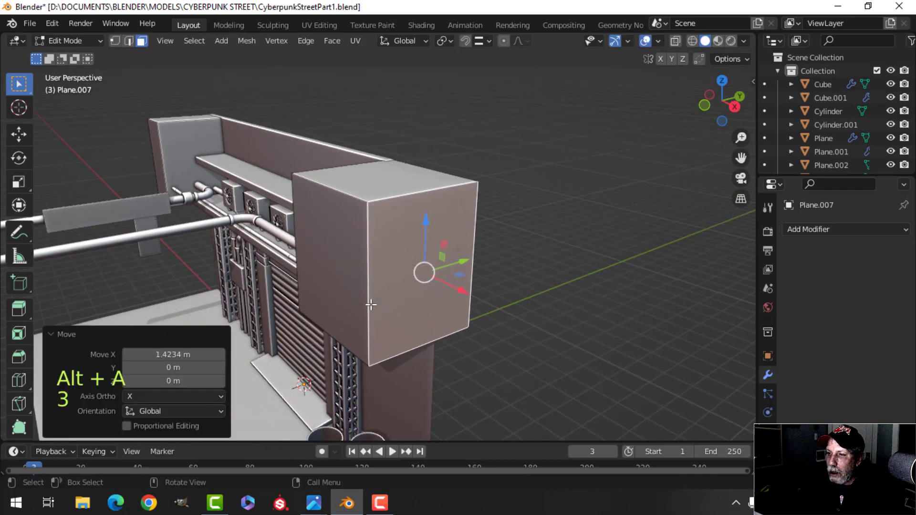
pyautogui.scroll(-3, 457, 292)
pyautogui.moveTo(342, 257); pyautogui.dragTo(358, 222, button='middle')
pyautogui.moveTo(375, 226); pyautogui.dragTo(330, 231)
pyautogui.moveTo(331, 231); pyautogui.dragTo(394, 220, button='middle')
pyautogui.scroll(3, 368, 238)
pyautogui.press('Tab')
pyautogui.hotkey('alt', 'a')
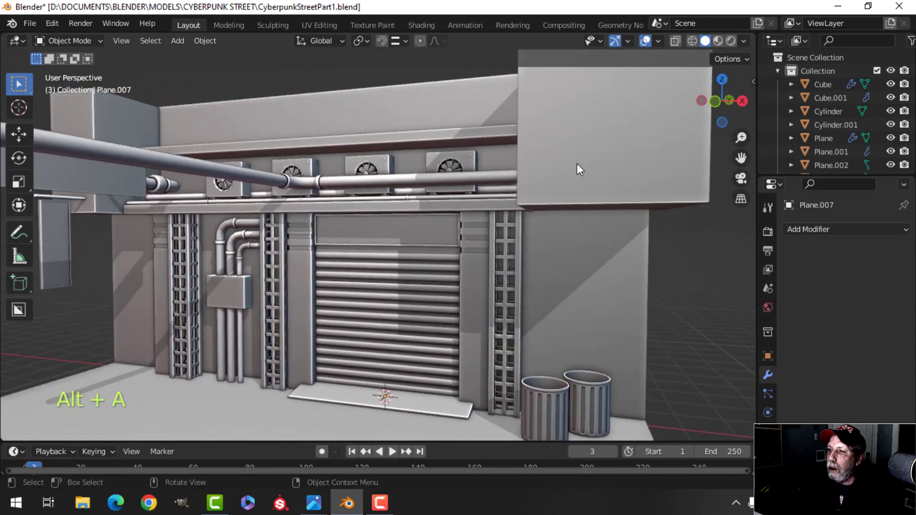
# Push the front face of the copied block back about 2.8 m along Y.
pyautogui.click(577, 164)
pyautogui.keyDown('shift'); pyautogui.moveTo(577, 164); pyautogui.dragTo(221, 253, button='middle'); pyautogui.keyUp('shift')
pyautogui.press('Tab')
pyautogui.moveTo(227, 253); pyautogui.dragTo(365, 258)
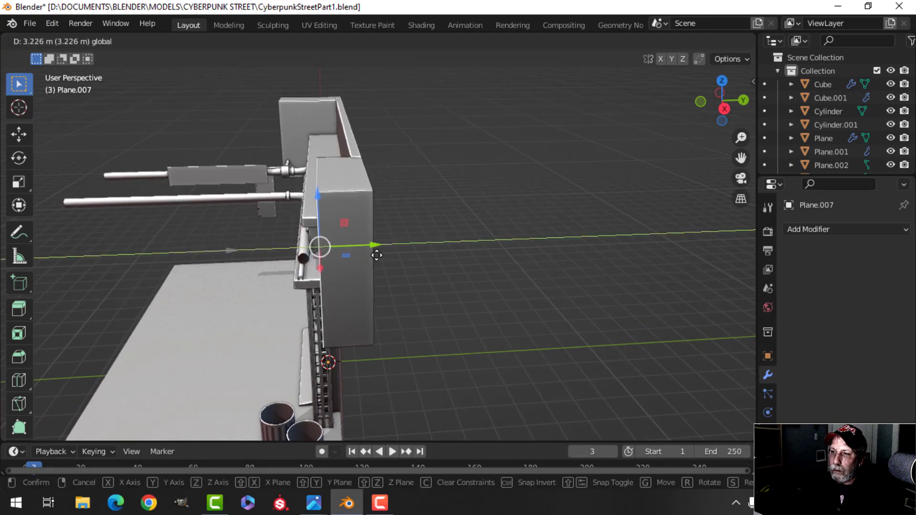
pyautogui.keyDown('ctrl'); pyautogui.moveTo(348, 221); pyautogui.dragTo(292, 213); pyautogui.keyUp('ctrl')
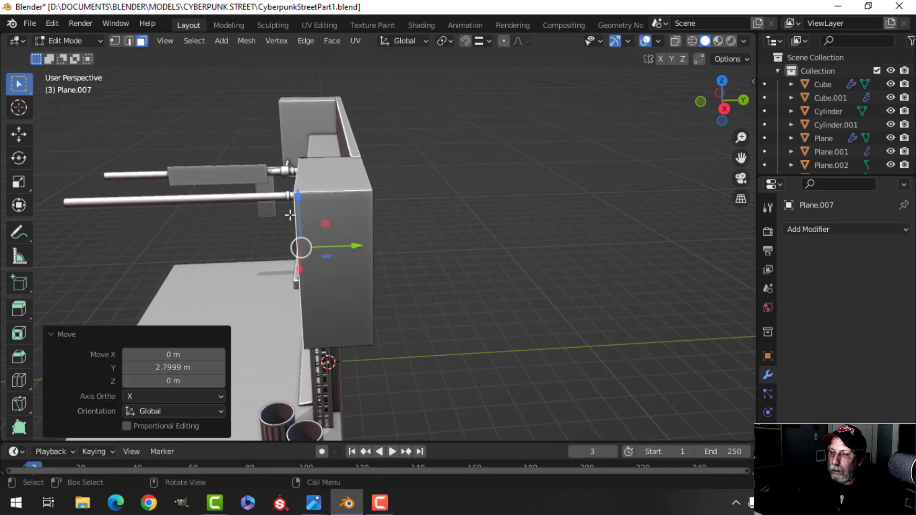
pyautogui.moveTo(292, 214); pyautogui.dragTo(413, 230, button='middle')
pyautogui.scroll(2, 413, 231)
pyautogui.press('Tab')
pyautogui.press('Tab')
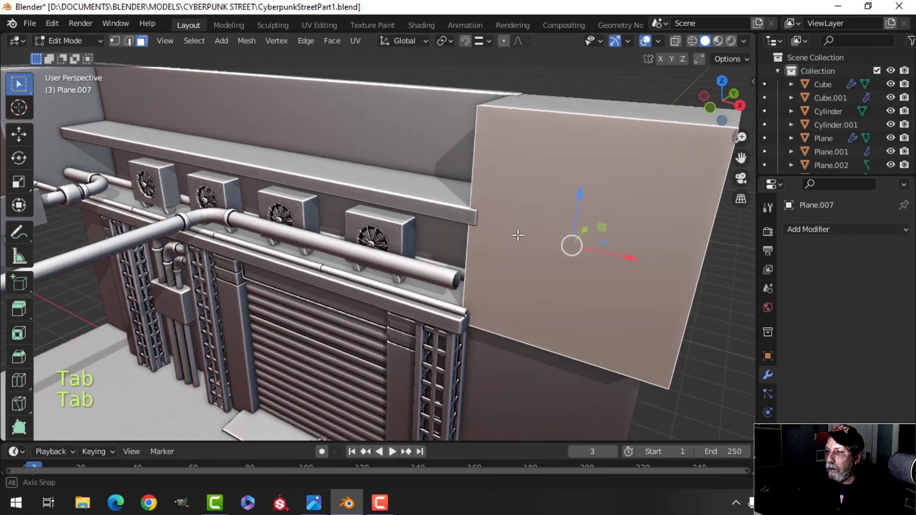
# Adjust the copied block's front face along Y so it projects slightly past the ledge, then leave mesh editing and deselect.
pyautogui.moveTo(518, 235); pyautogui.dragTo(466, 272, button='middle')
pyautogui.moveTo(432, 292); pyautogui.dragTo(287, 336)
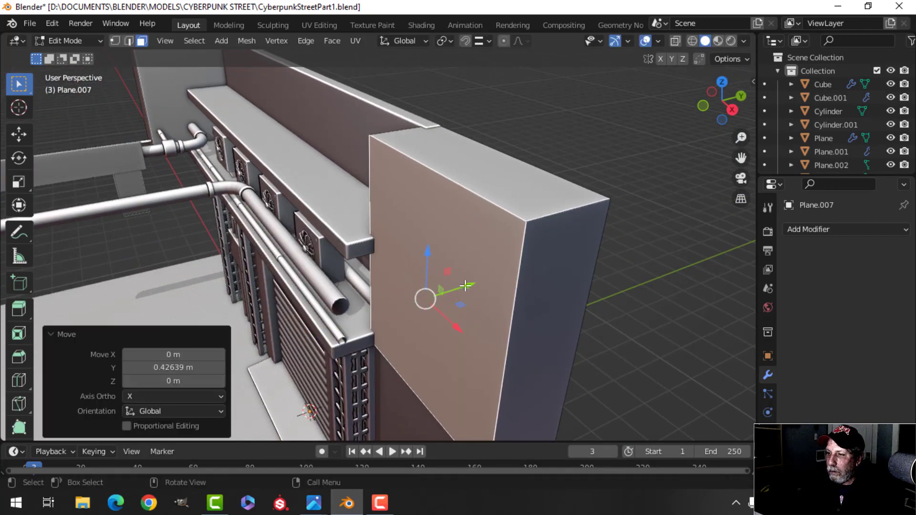
pyautogui.moveTo(465, 285); pyautogui.dragTo(402, 304)
pyautogui.press('Tab')
pyautogui.moveTo(356, 296); pyautogui.dragTo(425, 176, button='middle')
pyautogui.hotkey('alt', 'a')
pyautogui.scroll(-4, 400, 232)
pyautogui.keyDown('shift'); pyautogui.moveTo(533, 191); pyautogui.dragTo(481, 202, button='middle'); pyautogui.keyUp('shift')
pyautogui.moveTo(484, 210); pyautogui.dragTo(455, 218, button='middle')
pyautogui.scroll(3, 487, 214)
pyautogui.moveTo(455, 219); pyautogui.dragTo(453, 196, button='middle')
# Lower the copied block's bottom face about 0.47 m along Z, then leave mesh editing and clear the selection.
pyautogui.press('Tab')
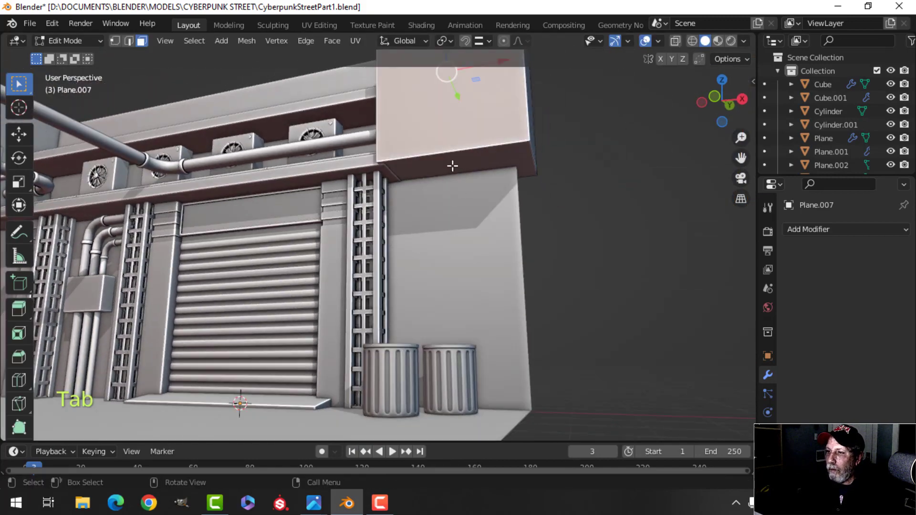
pyautogui.click(452, 162)
pyautogui.moveTo(452, 162); pyautogui.dragTo(473, 222, button='middle')
pyautogui.moveTo(470, 148); pyautogui.dragTo(467, 172)
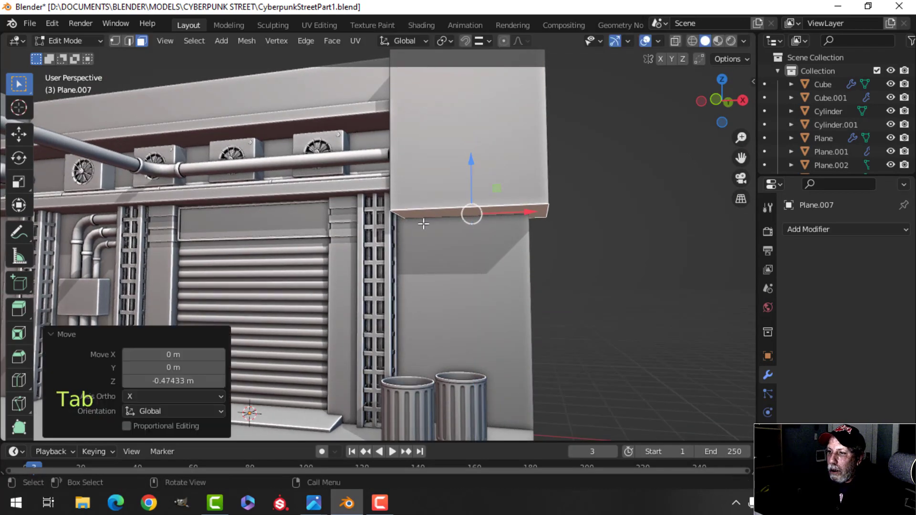
pyautogui.press('Tab')
pyautogui.scroll(3, 388, 231)
pyautogui.hotkey('alt', 'a')
# Examine the building front from several angles, checking the copied block against the ledge, pipes and trash cans.
pyautogui.scroll(-4, 388, 231)
pyautogui.keyDown('shift'); pyautogui.moveTo(372, 231); pyautogui.dragTo(457, 216, button='middle'); pyautogui.keyUp('shift')
pyautogui.moveTo(428, 228); pyautogui.dragTo(499, 237, button='middle')
pyautogui.moveTo(499, 236); pyautogui.dragTo(439, 257, button='middle')
pyautogui.scroll(1, 495, 239)
pyautogui.keyDown('shift'); pyautogui.moveTo(439, 257); pyautogui.dragTo(393, 209, button='middle'); pyautogui.keyUp('shift')
pyautogui.moveTo(393, 210); pyautogui.dragTo(396, 233, button='middle')
pyautogui.scroll(2, 396, 233)
pyautogui.scroll(-3, 396, 233)
pyautogui.keyDown('shift'); pyautogui.moveTo(470, 190); pyautogui.dragTo(422, 230, button='middle'); pyautogui.keyUp('shift')
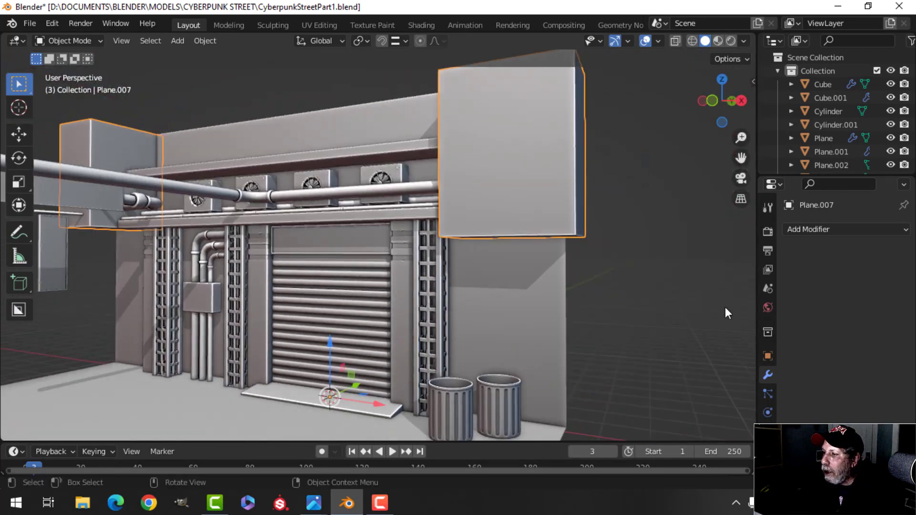
# Add a Bevel modifier with amount 0.02 m and 3 segments to the two upper blocks, then clear the selection.
pyautogui.click(806, 229)
pyautogui.click(643, 282)
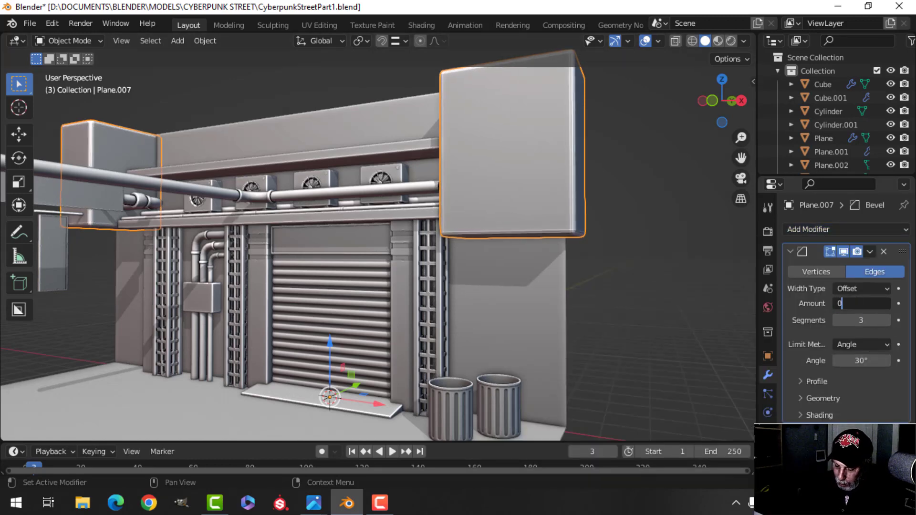
pyautogui.press('Return')
pyautogui.hotkey('alt', 'a')
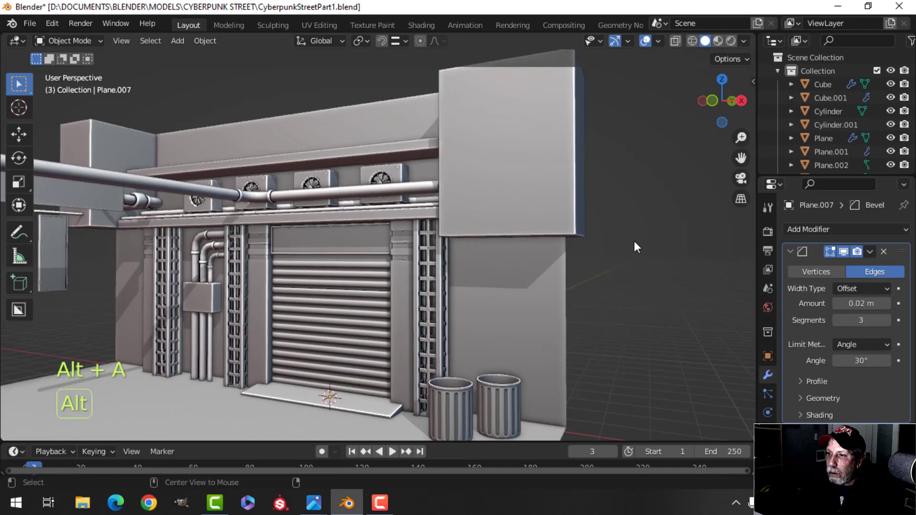
pyautogui.scroll(-3, 384, 259)
pyautogui.keyDown('shift'); pyautogui.moveTo(383, 258); pyautogui.dragTo(421, 246, button='middle'); pyautogui.keyUp('shift')
pyautogui.moveTo(421, 247)
pyautogui.mouseDown(button='middle')
pyautogui.moveTo(394, 247)
pyautogui.moveTo(414, 219)
pyautogui.moveTo(428, 248)
pyautogui.mouseUp(button='middle')
pyautogui.scroll(4, 393, 247)
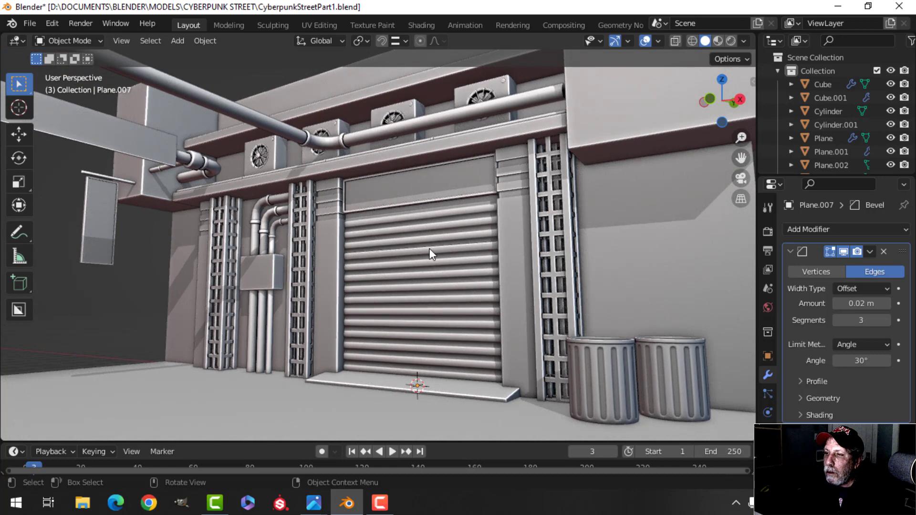